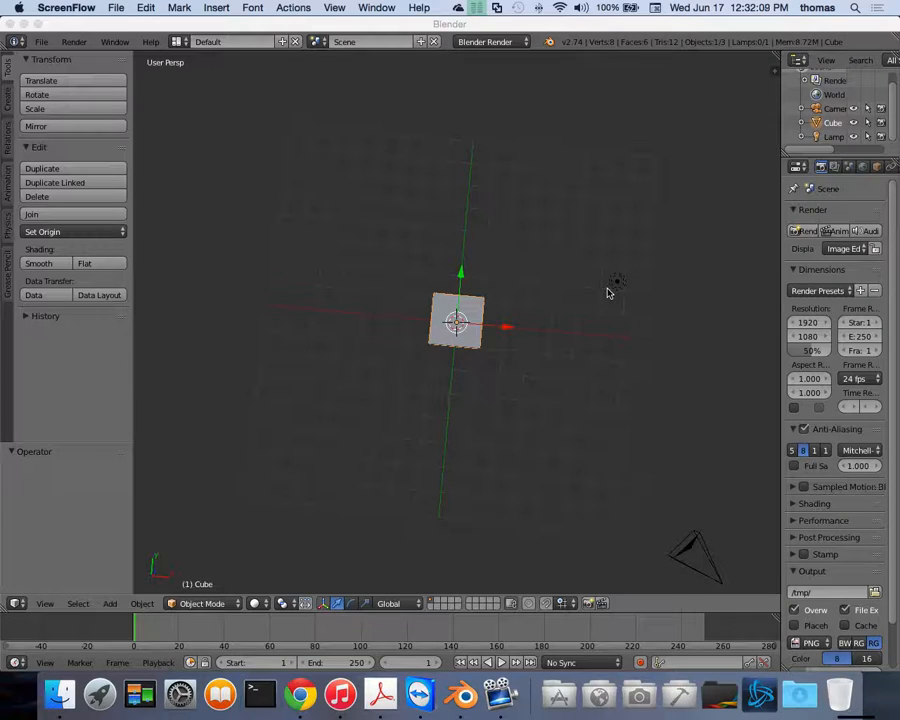
pyautogui.moveTo(607, 293); pyautogui.dragTo(590, 338, button='middle')
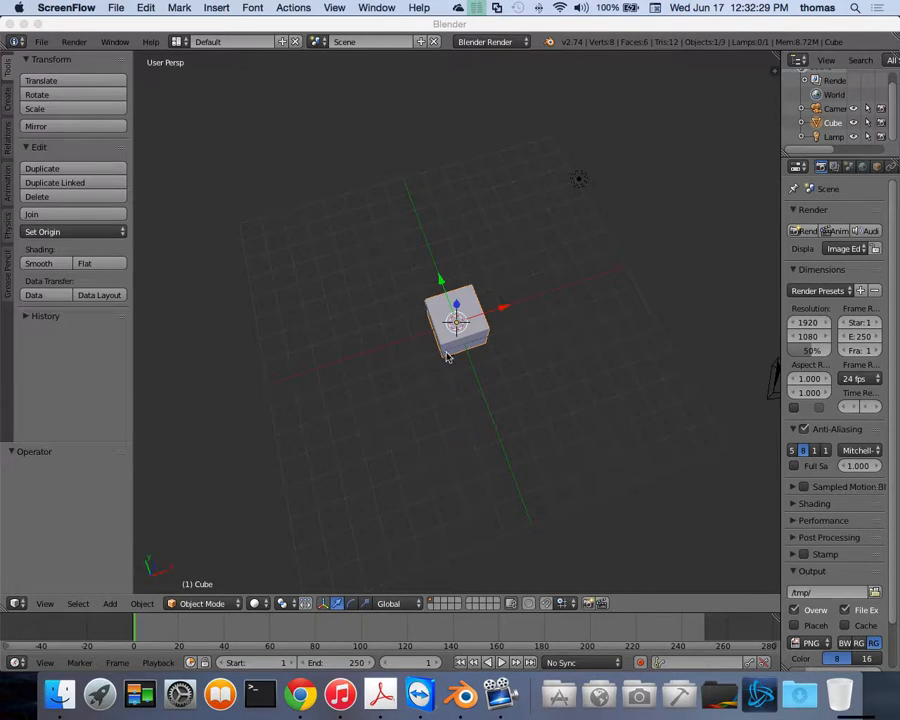
pyautogui.moveTo(448, 355); pyautogui.dragTo(451, 356, button='middle')
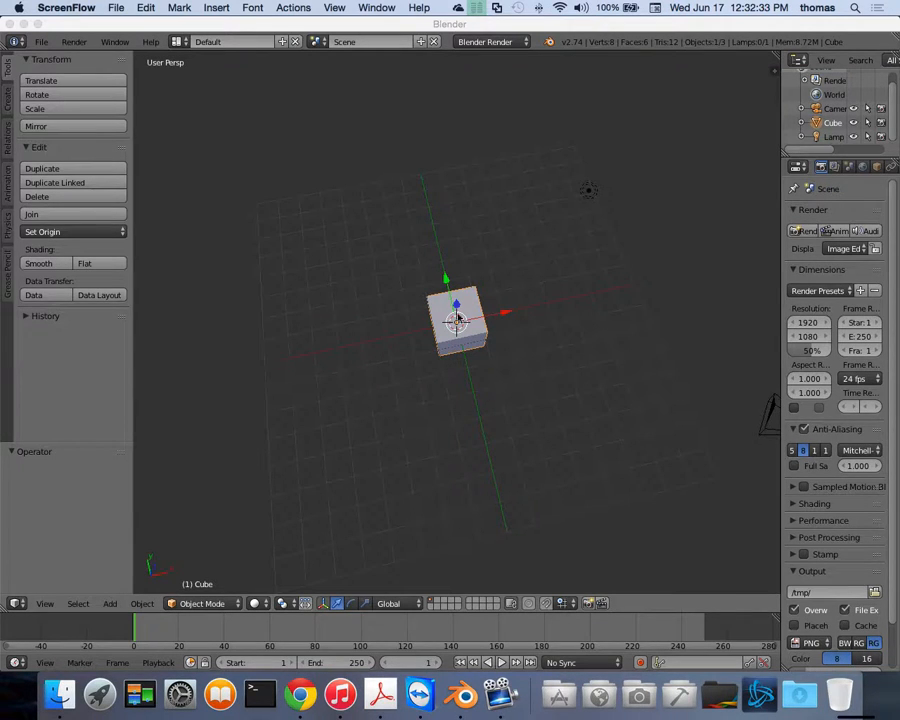
pyautogui.moveTo(473, 319); pyautogui.dragTo(474, 321, button='middle')
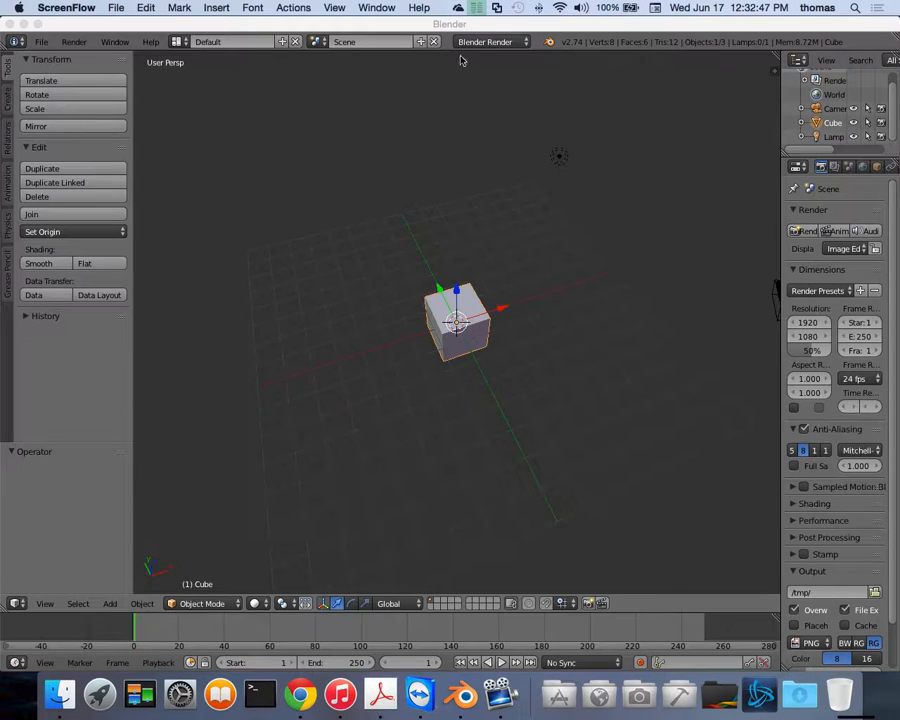
pyautogui.click(516, 25)
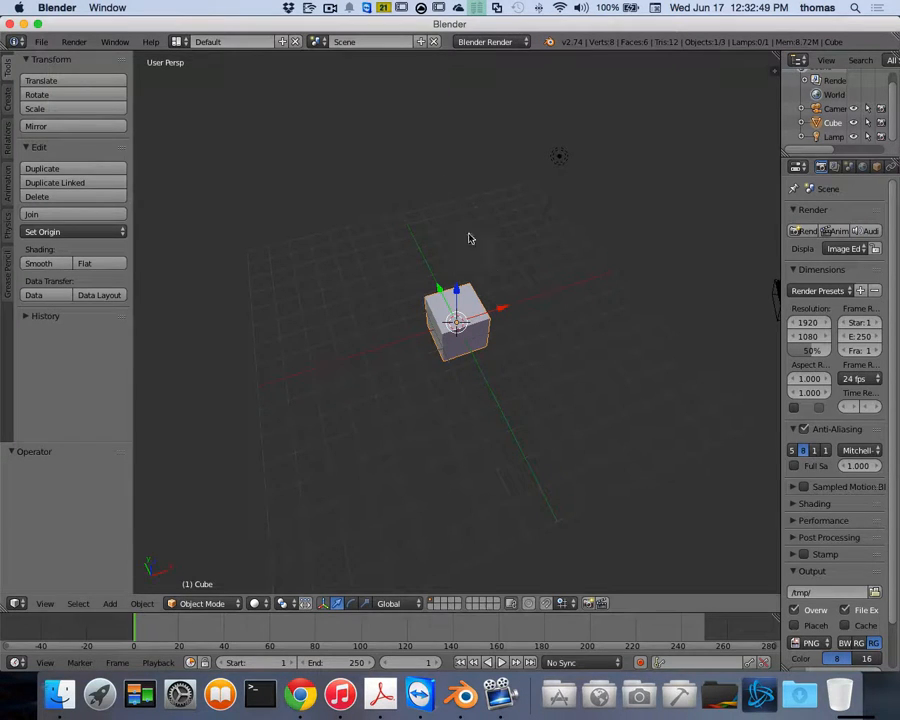
pyautogui.scroll(4, 504, 279)
pyautogui.scroll(1, 524, 279)
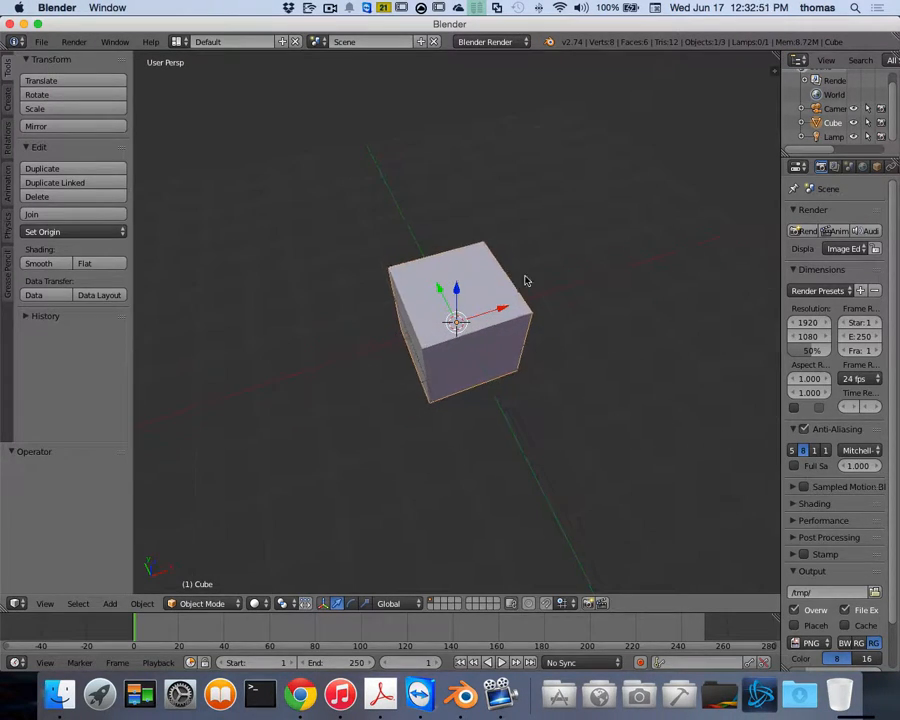
pyautogui.hscroll(-5, 524, 279)
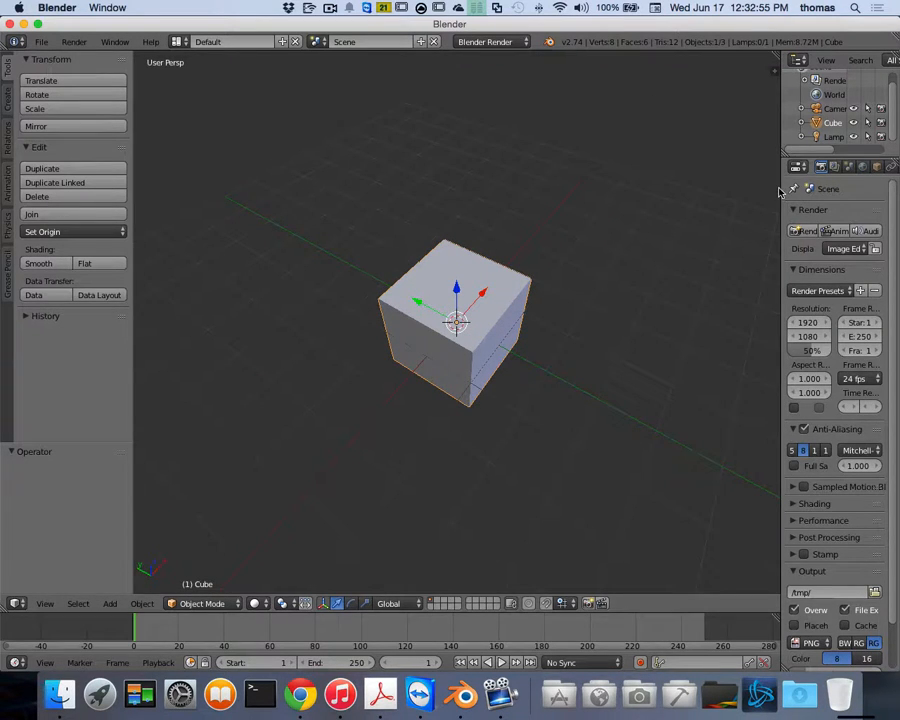
# Step: Widen the properties area and remove the cube's existing material slot
pyautogui.moveTo(781, 187); pyautogui.dragTo(719, 186)
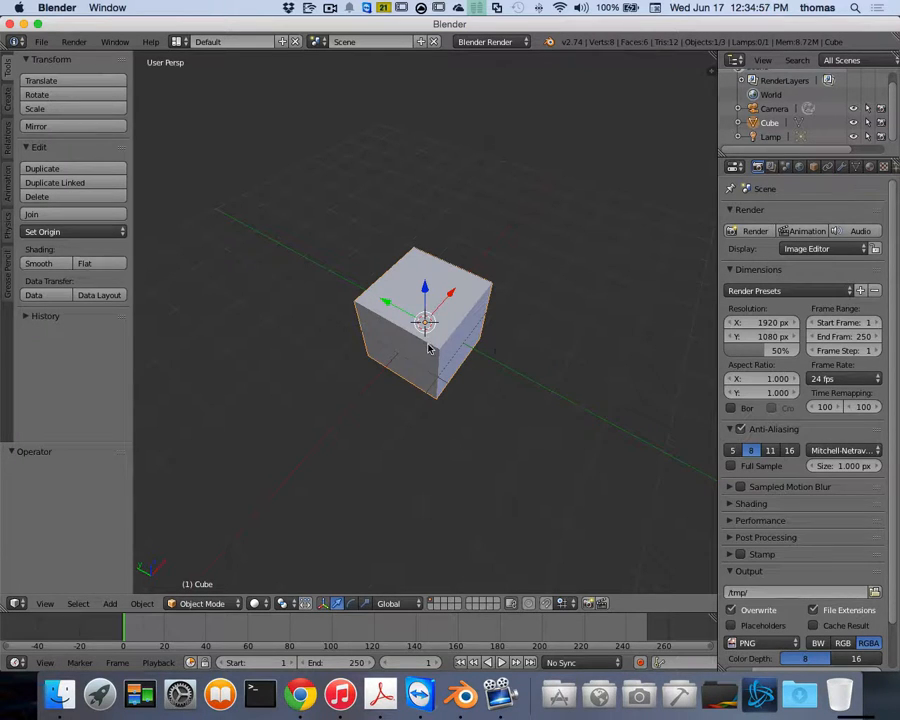
pyautogui.moveTo(490, 345); pyautogui.dragTo(566, 306, button='middle')
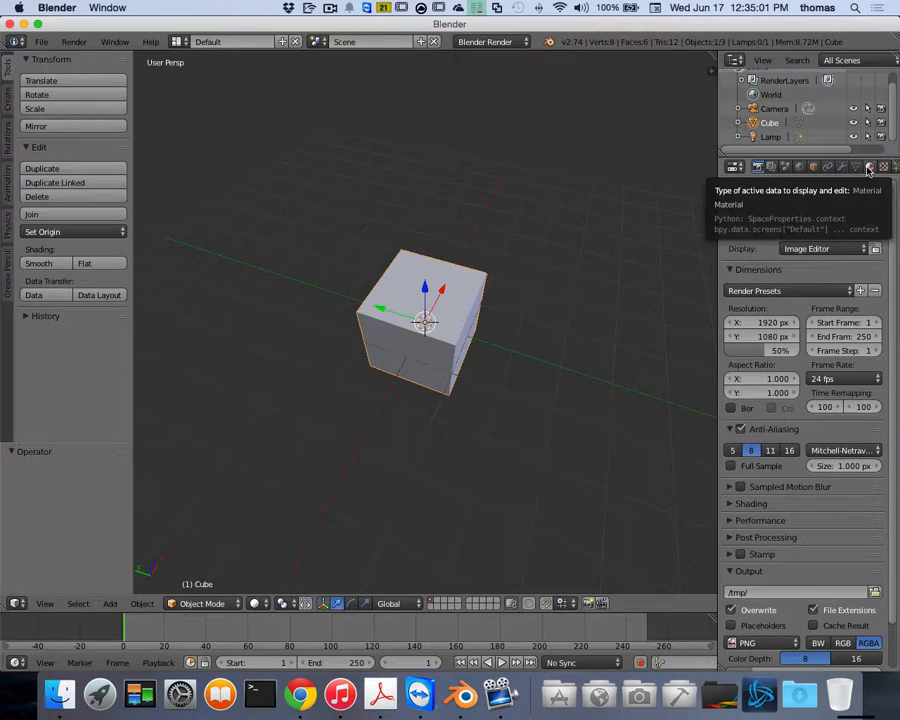
pyautogui.click(869, 168)
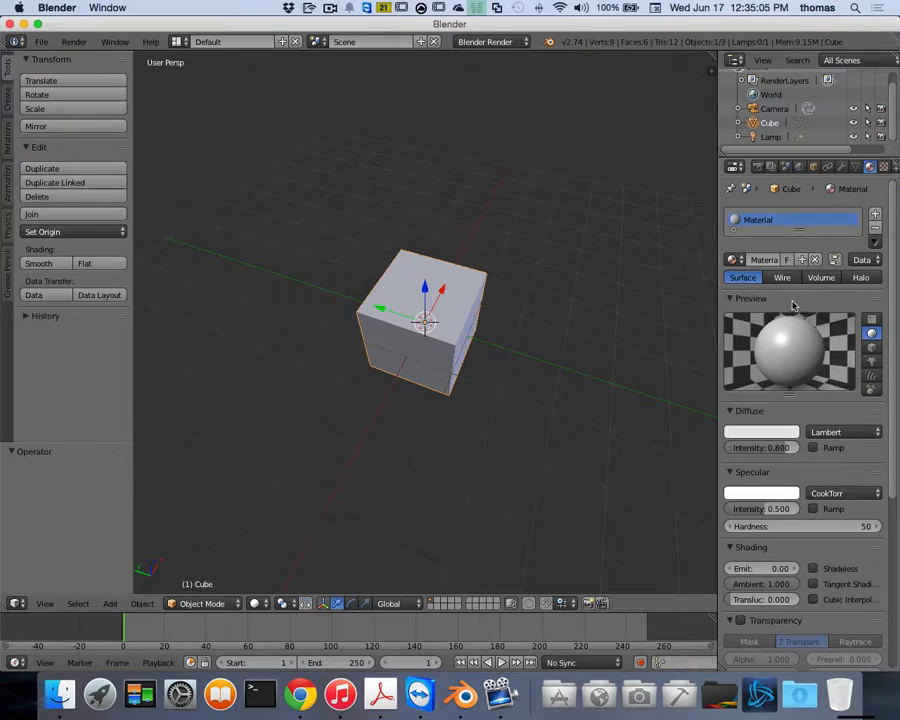
pyautogui.click(875, 228)
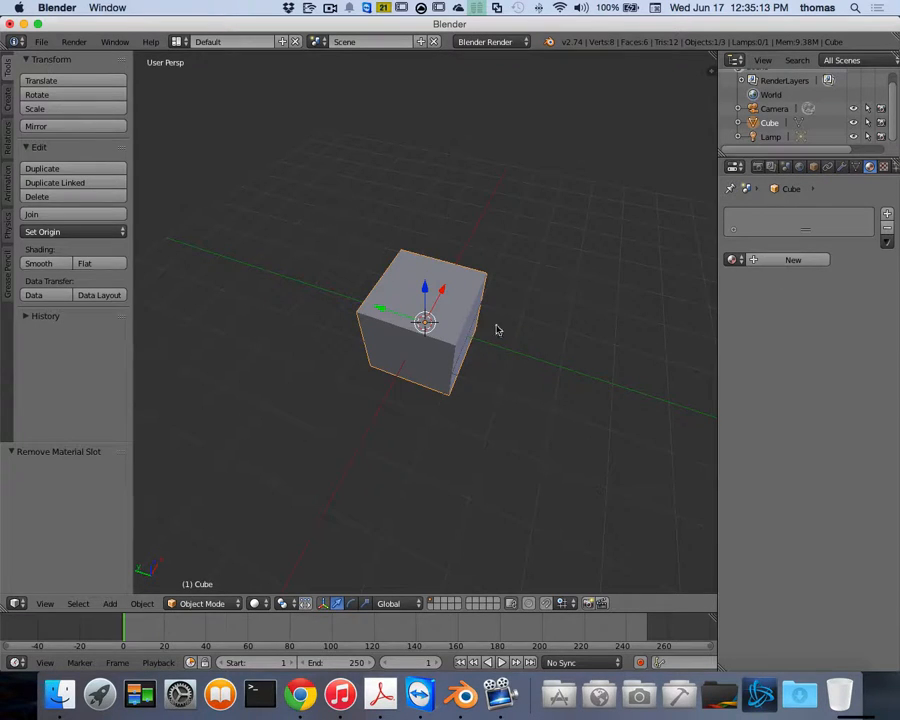
# Step: Switch the render engine to Blender Game
pyautogui.scroll(-2, 475, 310)
pyautogui.hscroll(-5, 478, 313)
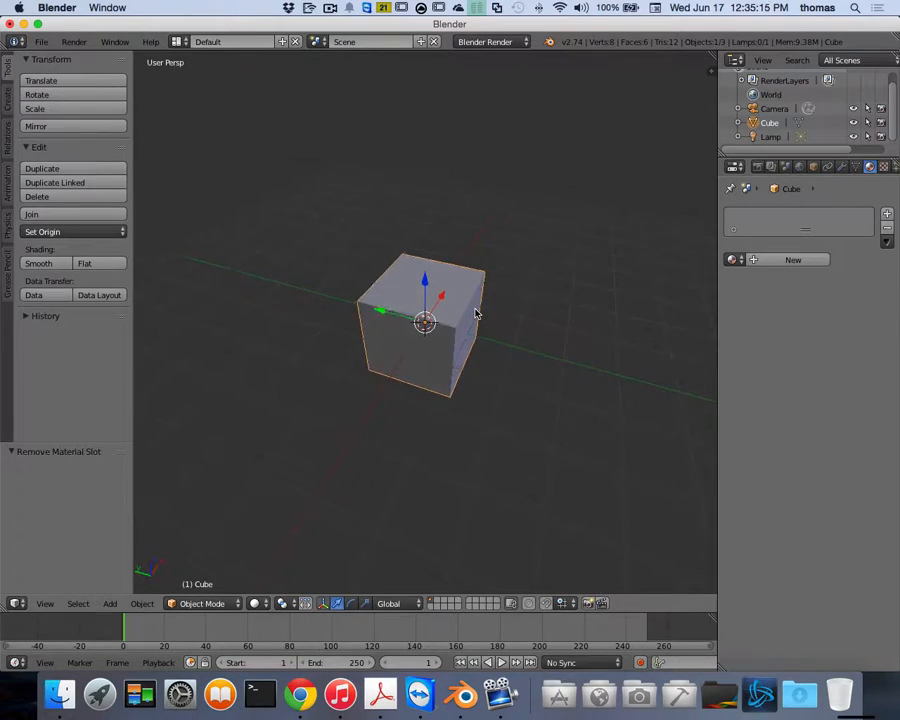
pyautogui.hscroll(-5, 487, 315)
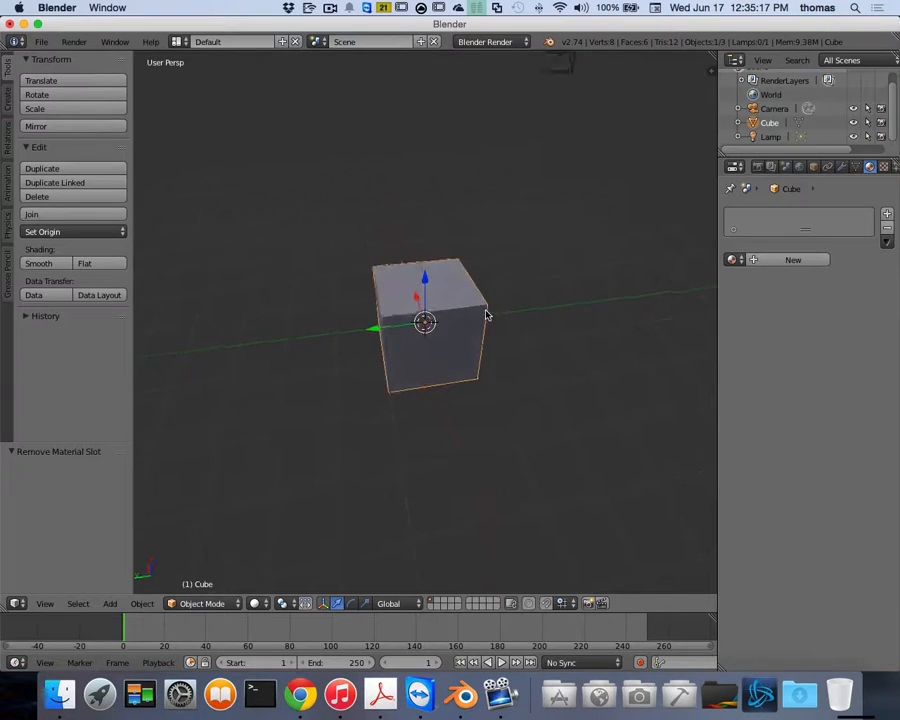
pyautogui.hscroll(-5, 487, 315)
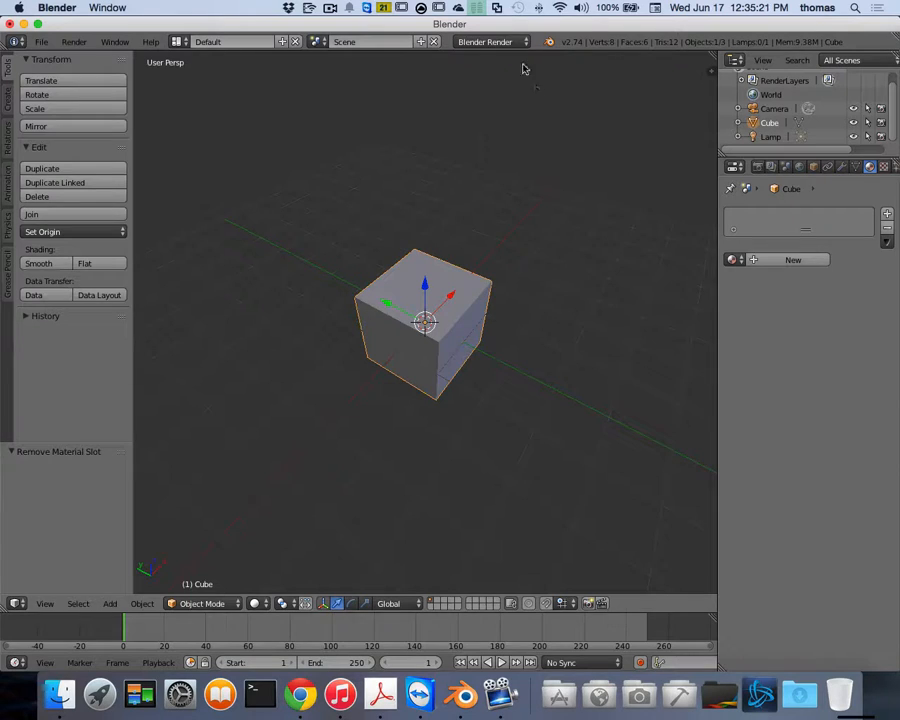
pyautogui.click(489, 41)
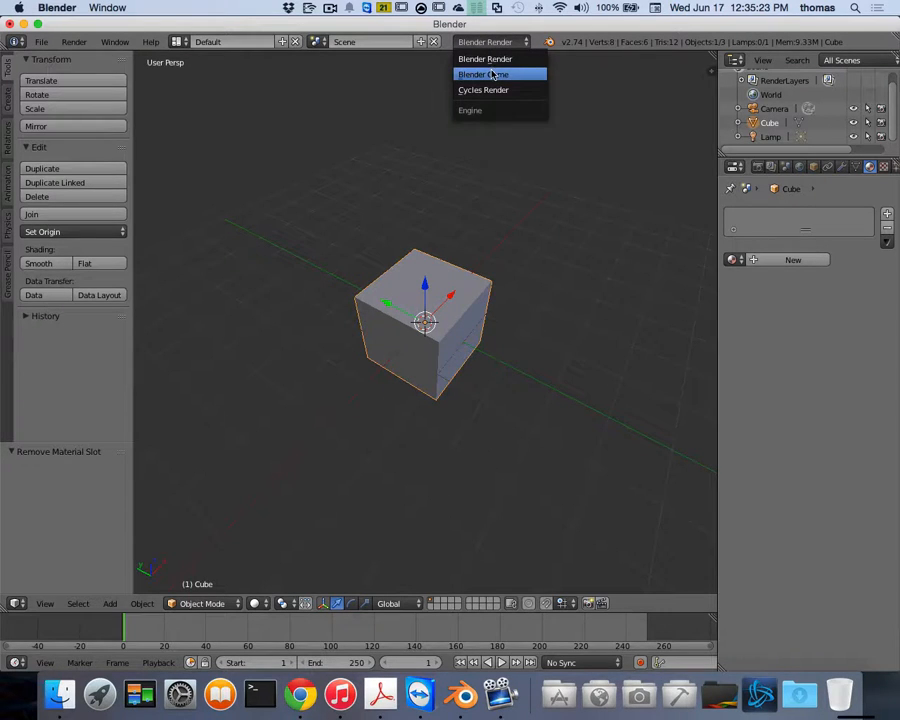
pyautogui.click(488, 74)
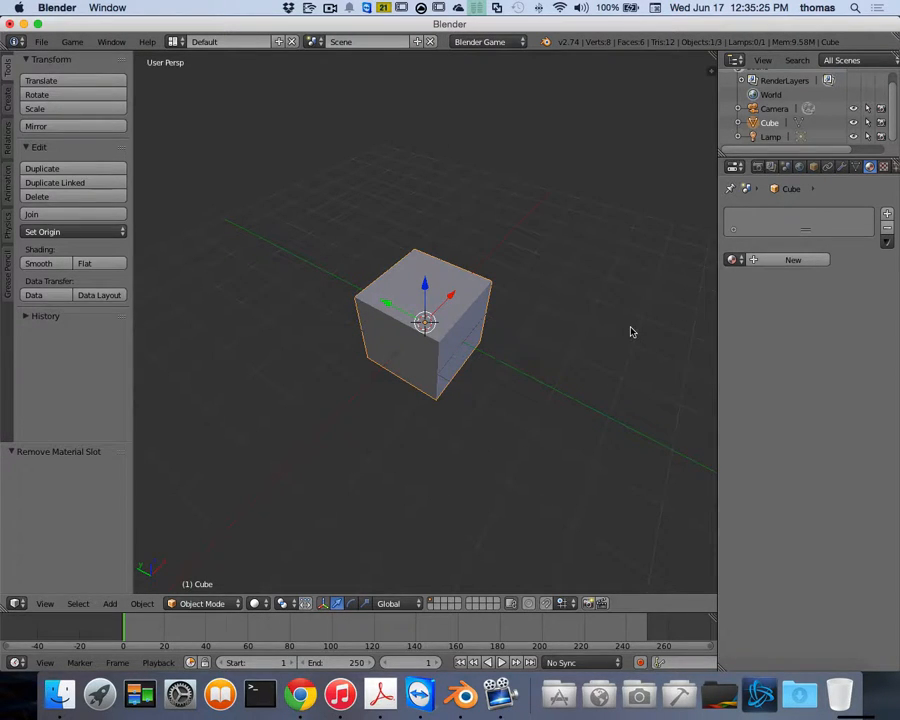
# Step: Show the cube's numeric transform values and scale it uniformly by 0.5
pyautogui.press('n')
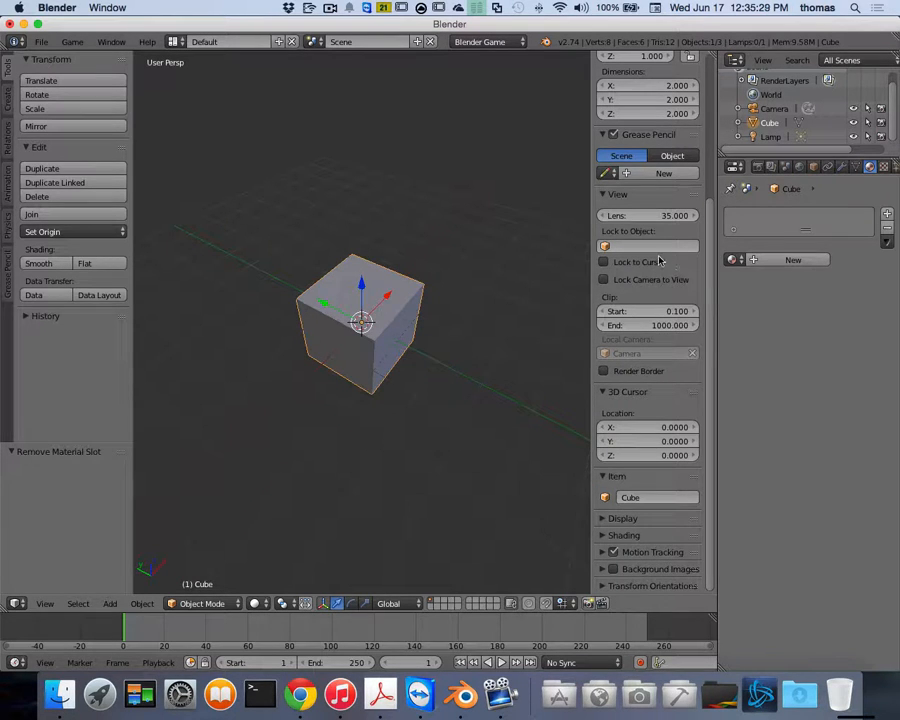
pyautogui.scroll(5, 628, 231)
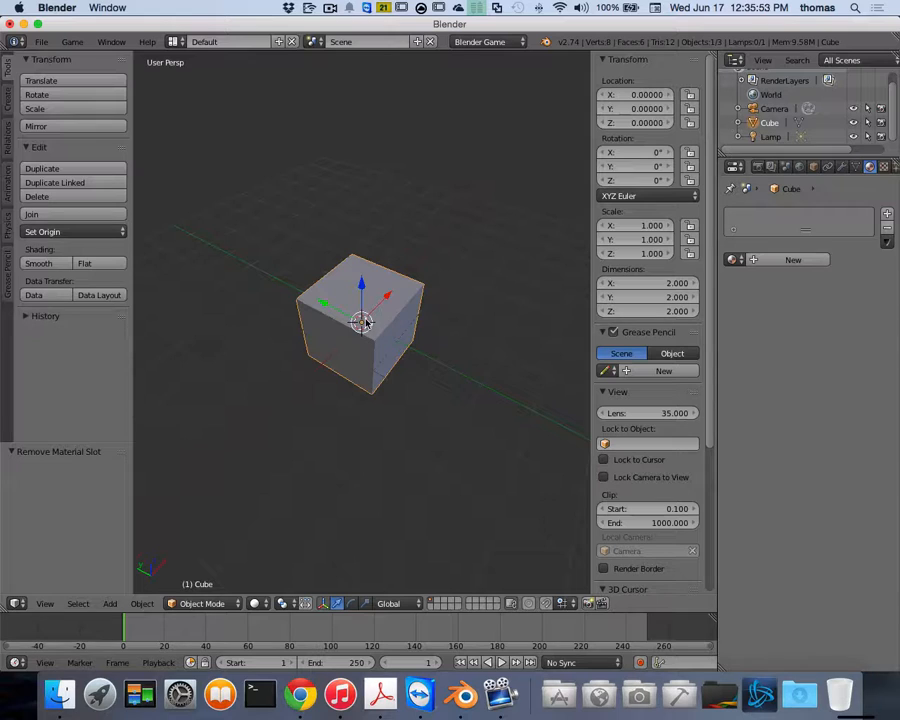
pyautogui.press('s')
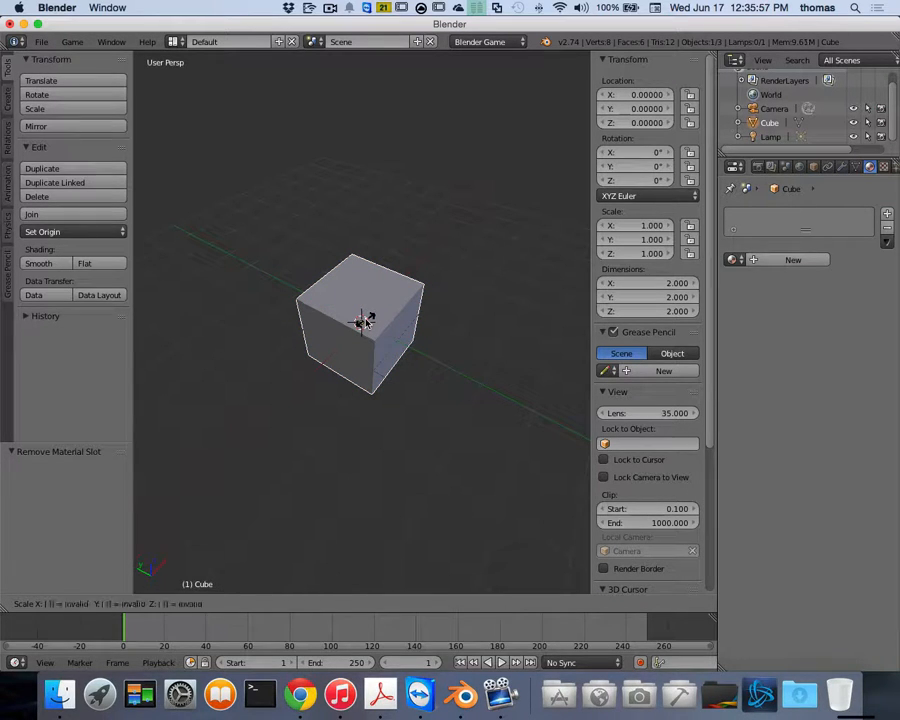
pyautogui.write('0.5')
pyautogui.press('Return')
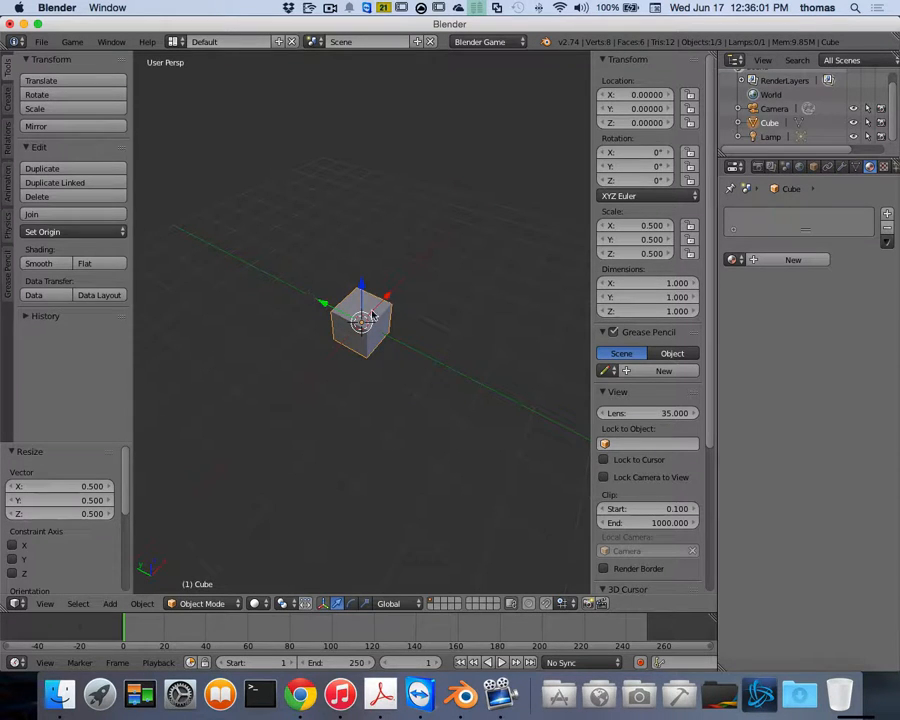
# Step: Move the cube freehand by about -0.35 along the X axis and about -0.58 along the Y axis
pyautogui.press('g')
pyautogui.press('x')
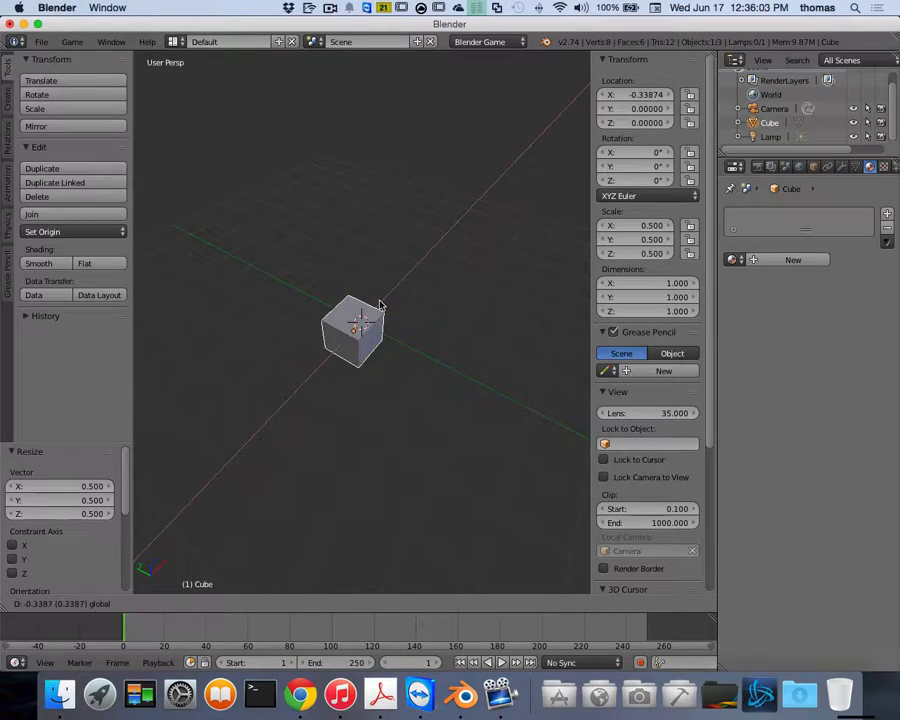
pyautogui.click(378, 307)
pyautogui.scroll(5, 412, 347)
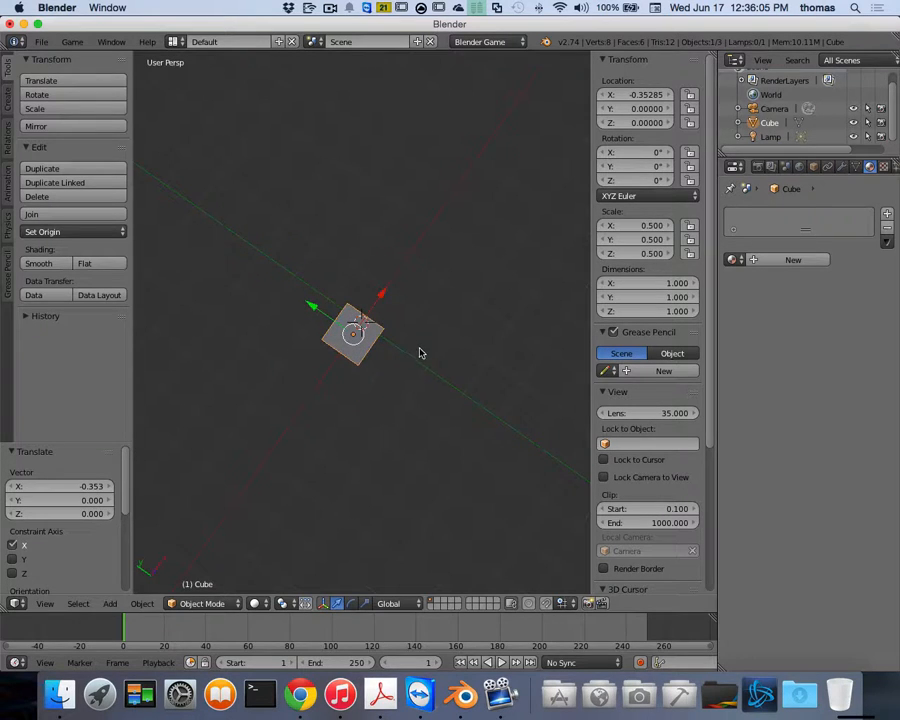
pyautogui.press('g')
pyautogui.press('y')
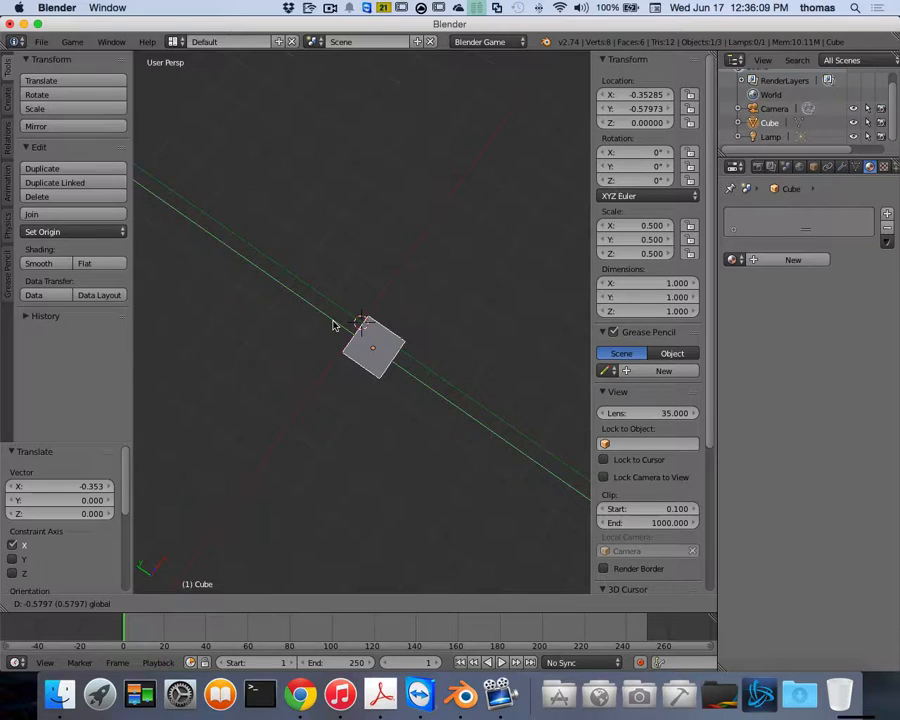
pyautogui.click(334, 325)
pyautogui.scroll(-5, 428, 348)
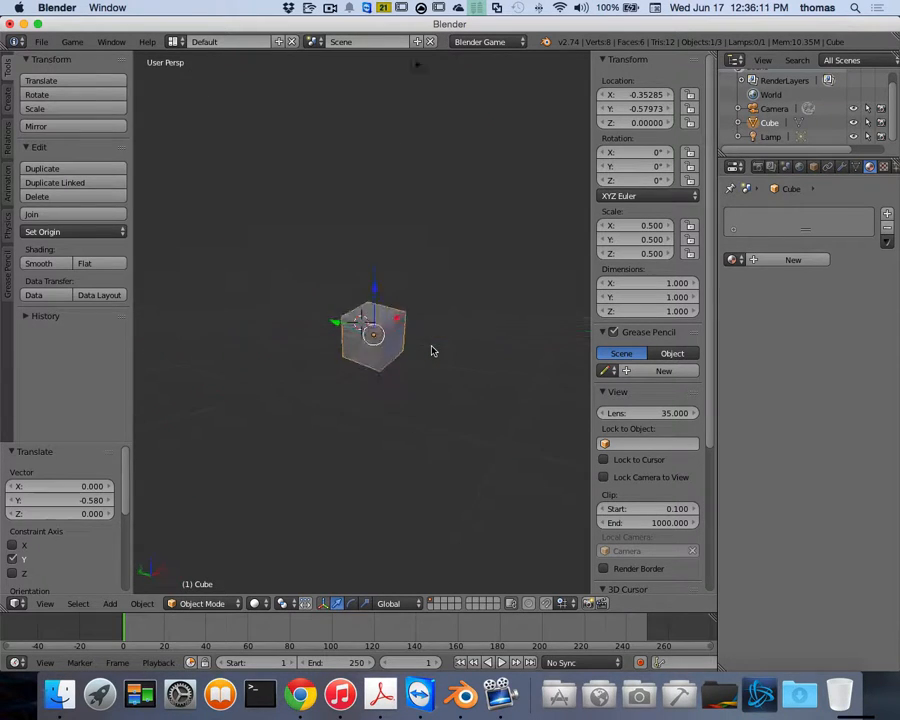
pyautogui.scroll(4, 432, 350)
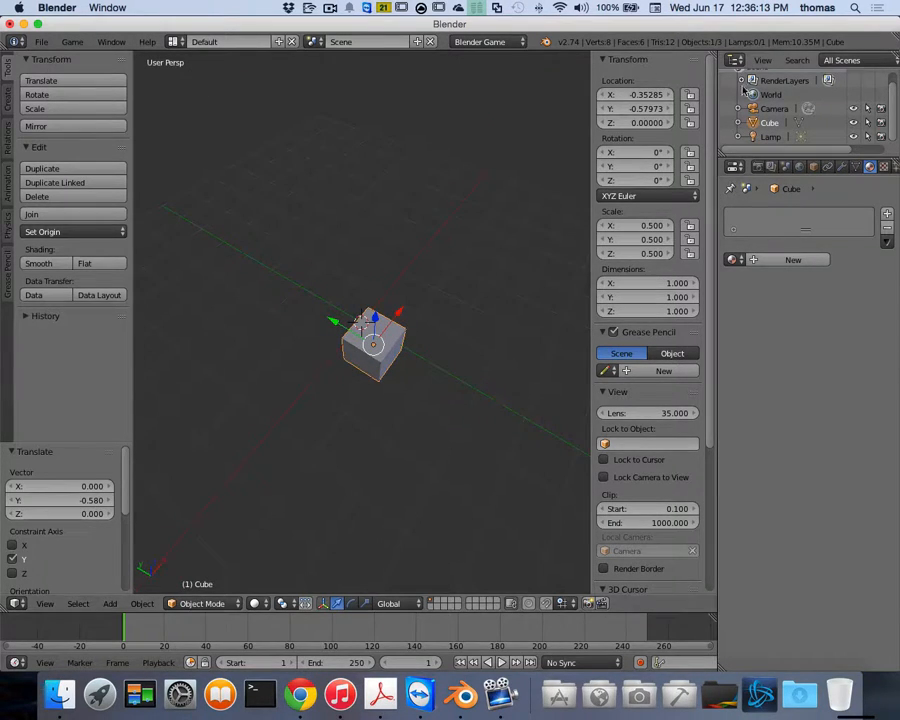
# Step: Set the cube's location to X -1, Y -1 and Z 1
pyautogui.click(658, 95)
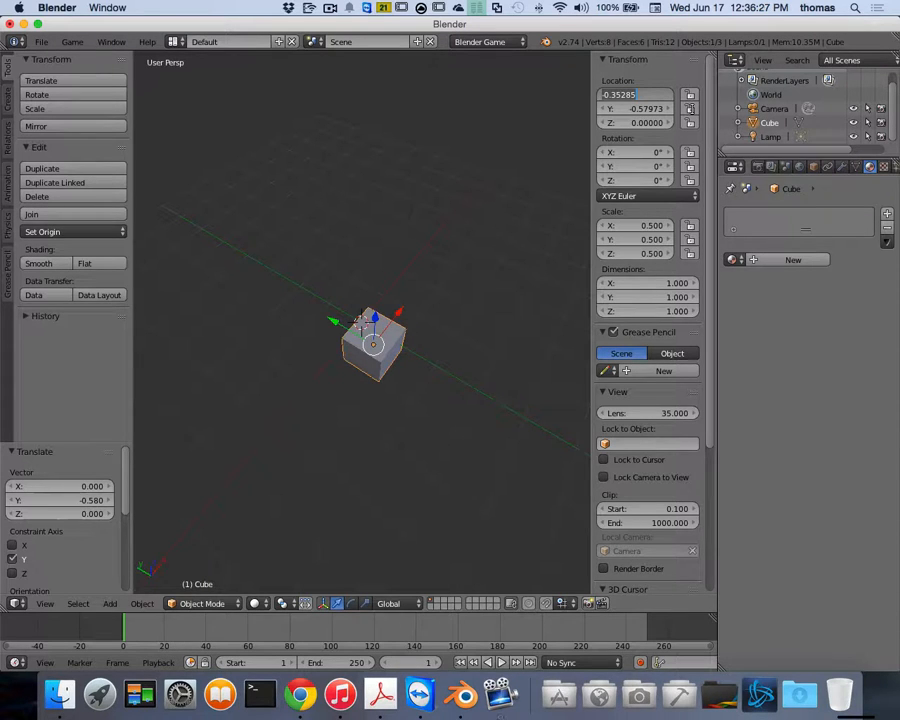
pyautogui.press('BackSpace')
pyautogui.write('-')
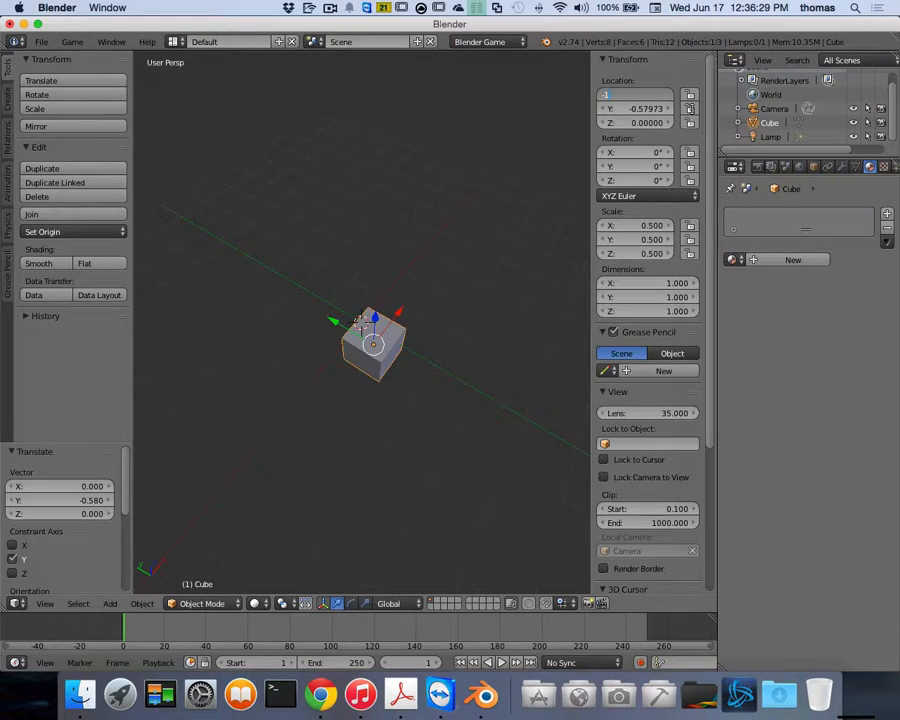
pyautogui.write('1')
pyautogui.press('Return')
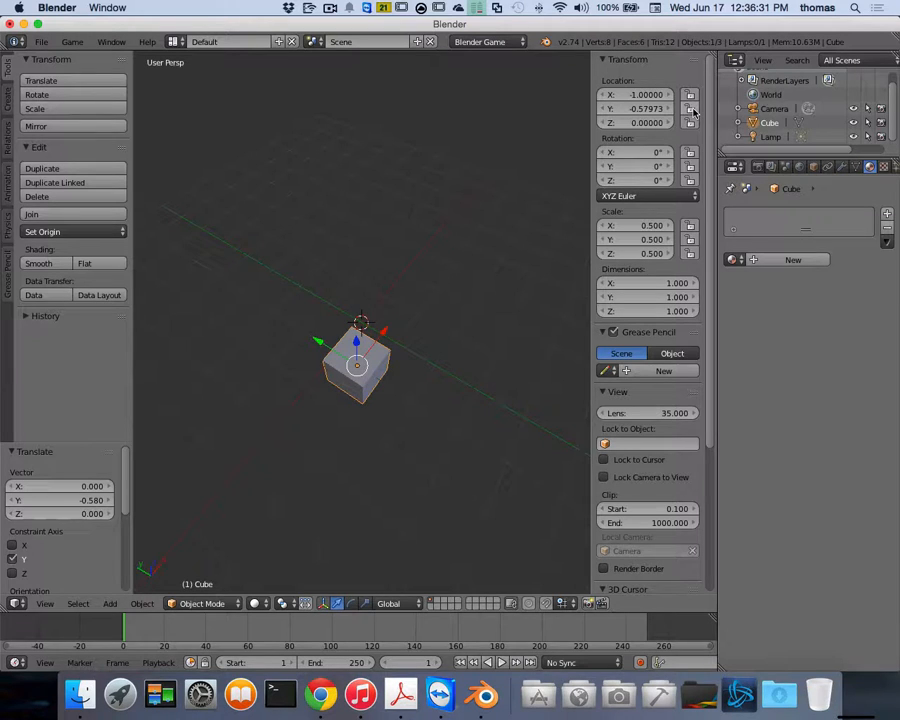
pyautogui.click(649, 108)
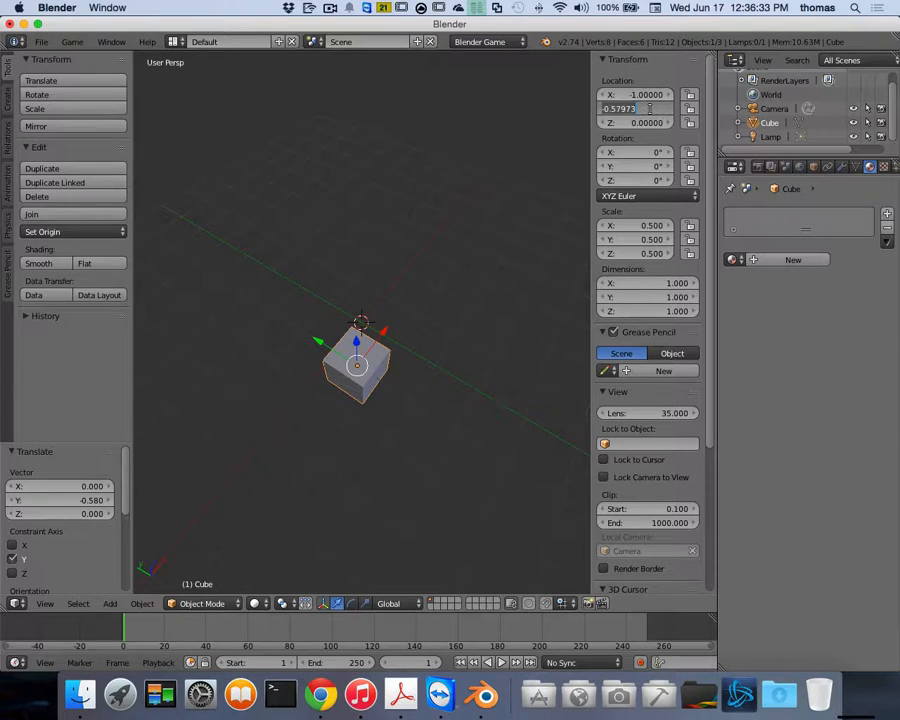
pyautogui.write('-1')
pyautogui.press('Return')
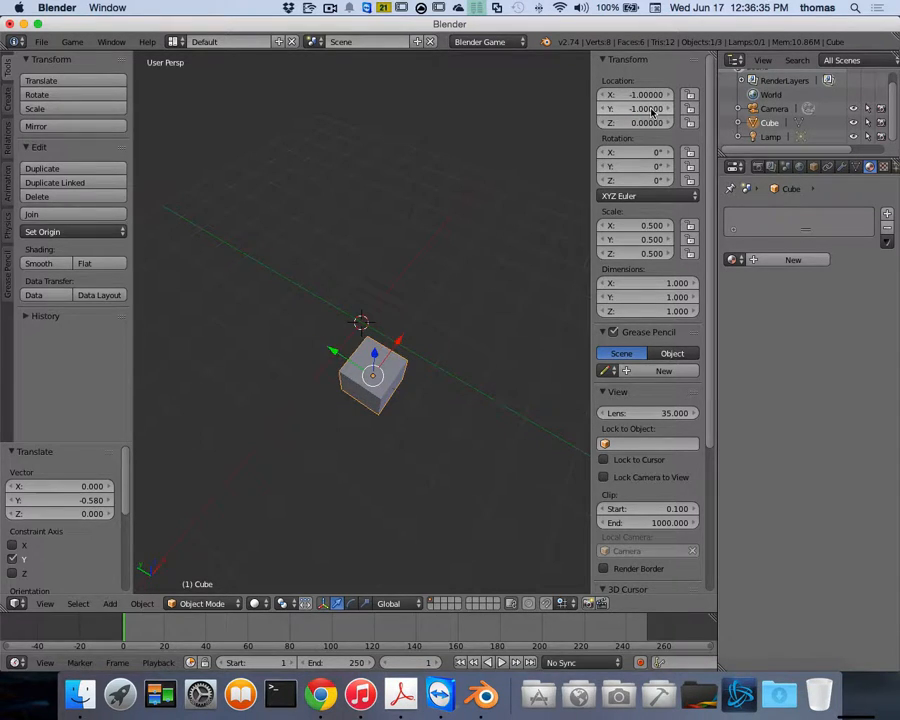
pyautogui.click(658, 123)
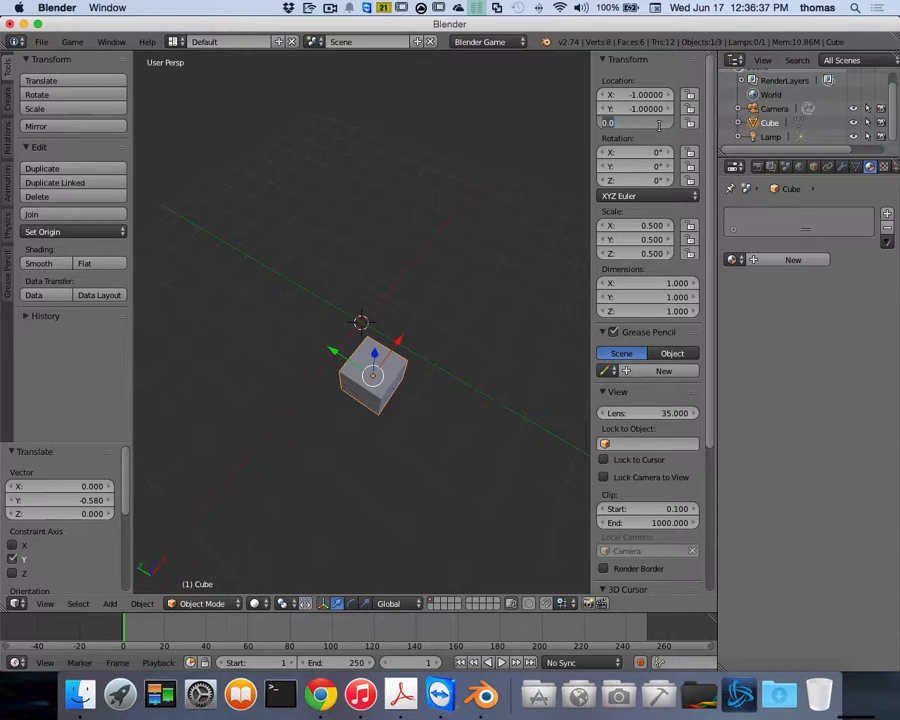
pyautogui.write('1')
pyautogui.press('Return')
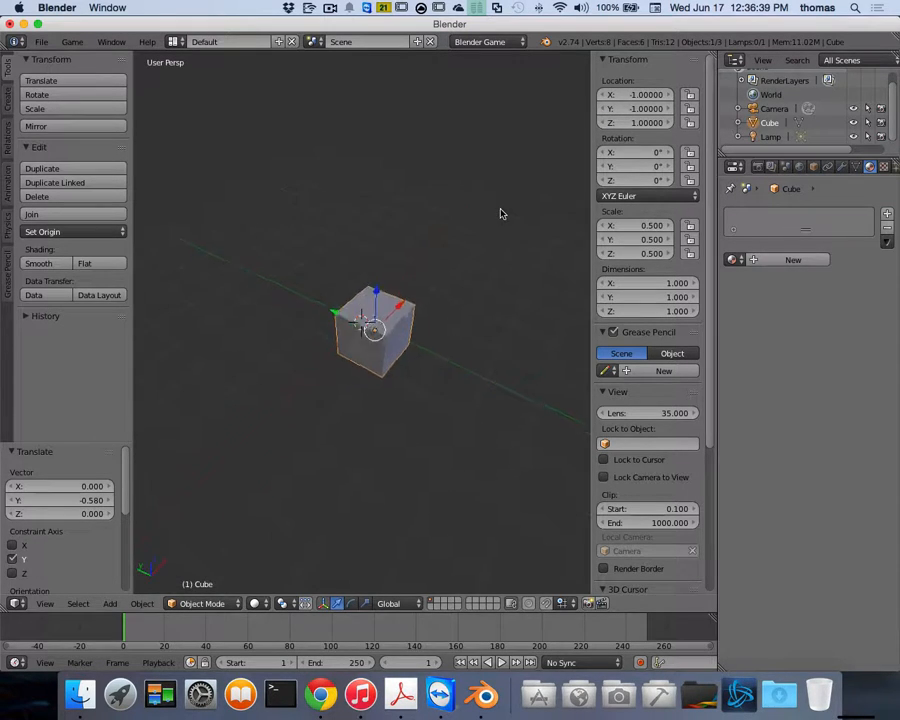
pyautogui.moveTo(501, 213); pyautogui.dragTo(517, 211, button='middle')
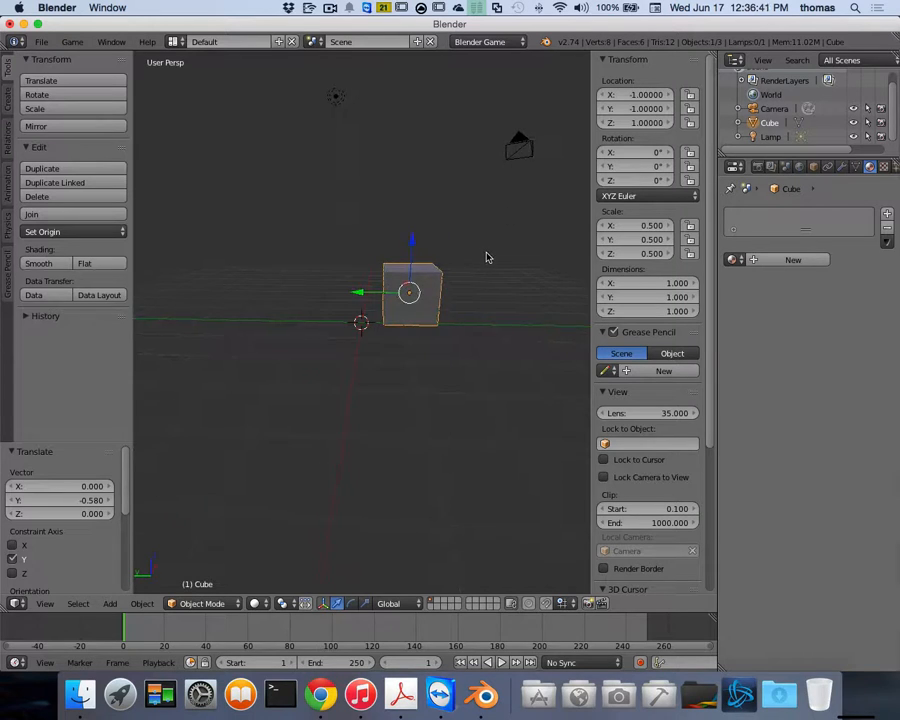
pyautogui.moveTo(487, 258); pyautogui.dragTo(451, 326, button='middle')
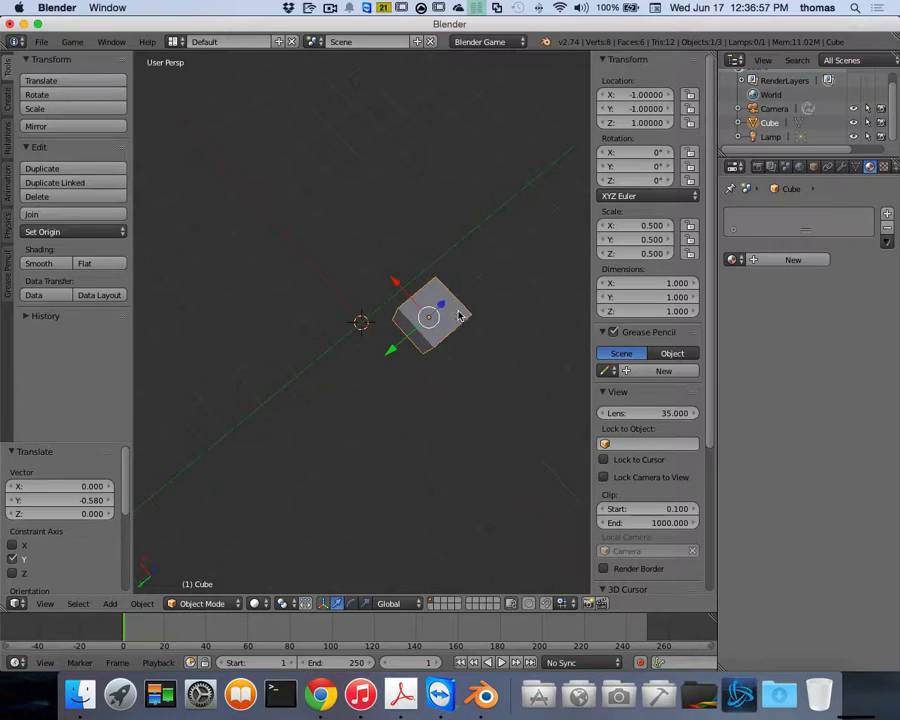
pyautogui.moveTo(456, 314); pyautogui.dragTo(392, 355, button='middle')
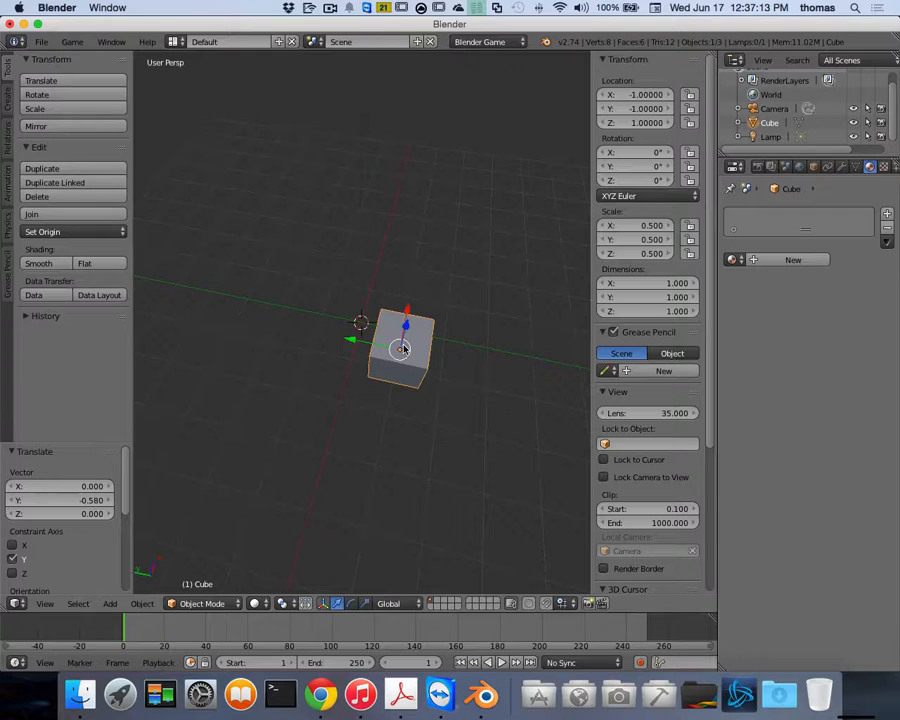
pyautogui.scroll(3, 423, 355)
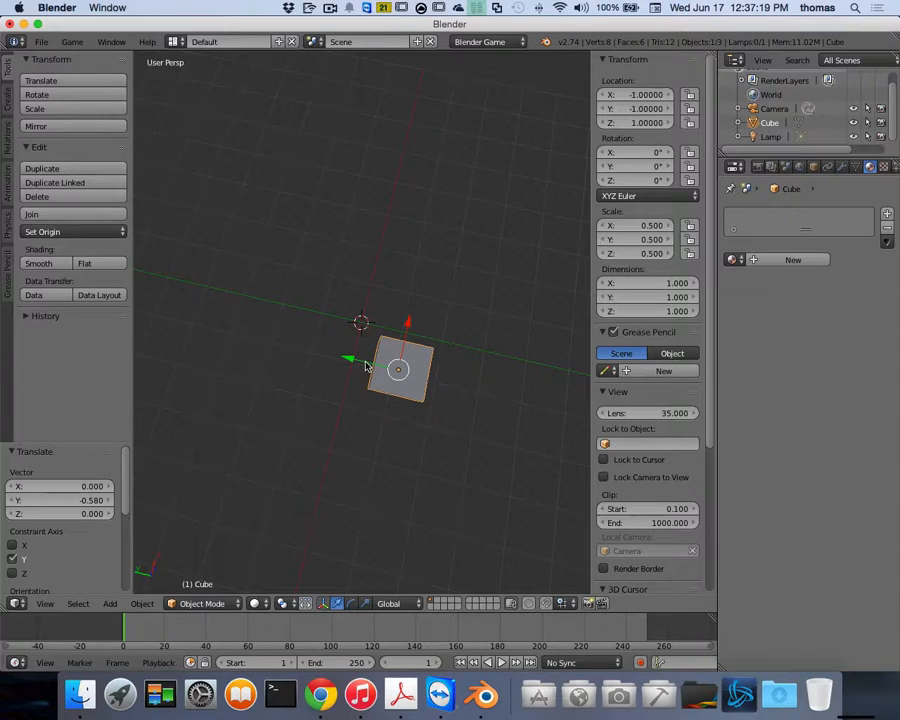
# Step: Snap the selected cube to the 3D cursor at the scene's centre
pyautogui.hotkey('shift', 's')
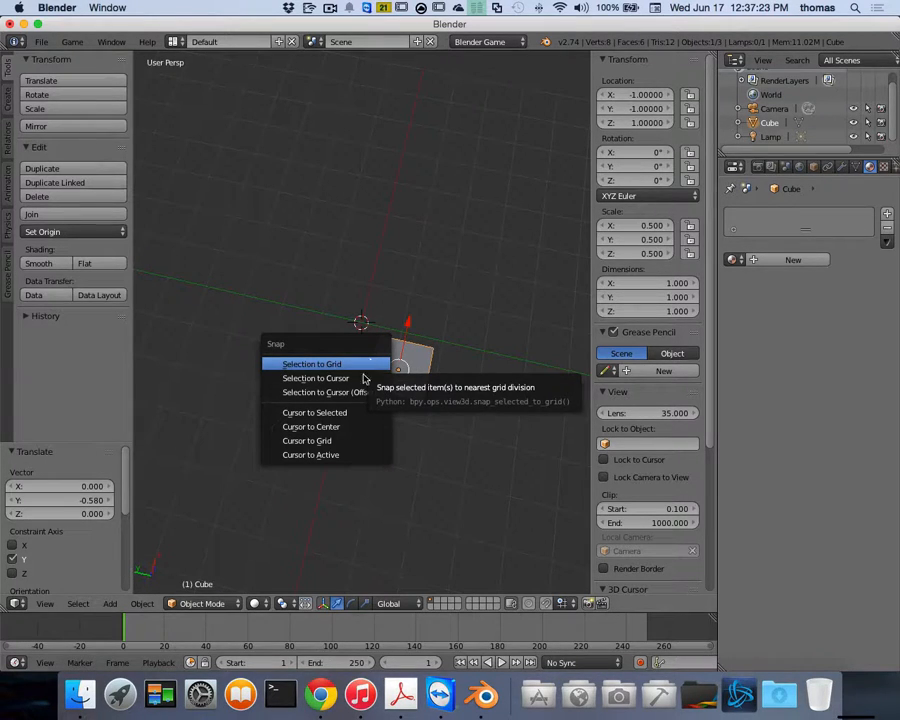
pyautogui.click(361, 380)
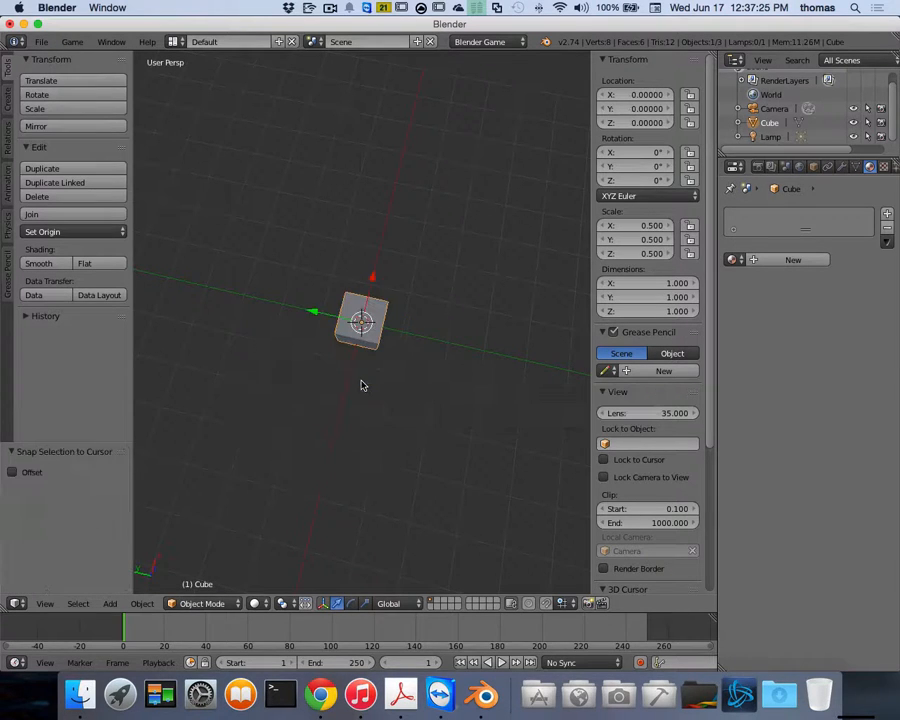
pyautogui.scroll(-5, 425, 396)
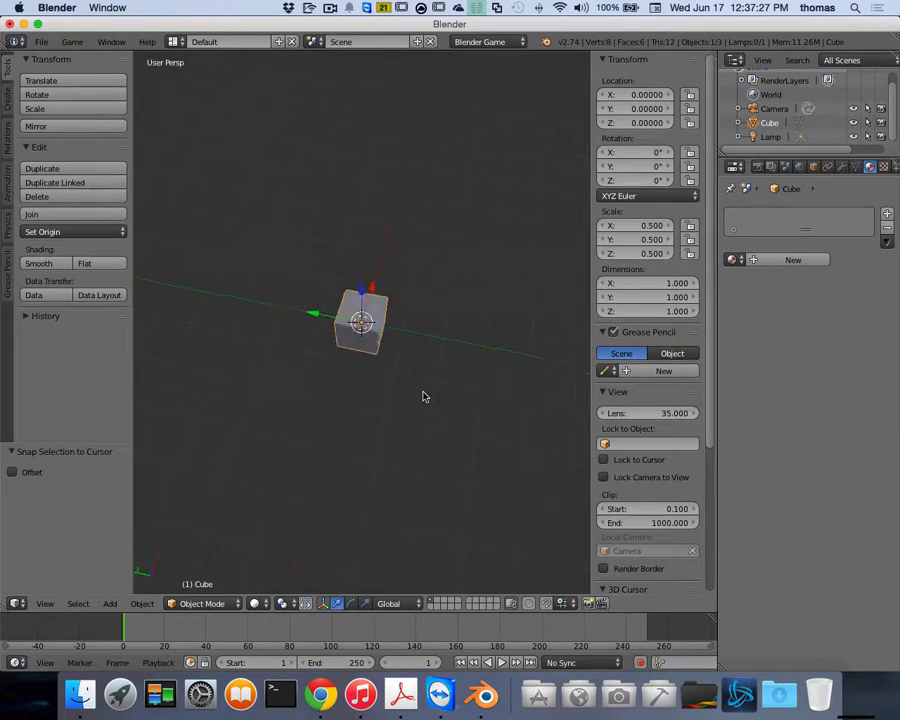
pyautogui.hscroll(-10, 436, 395)
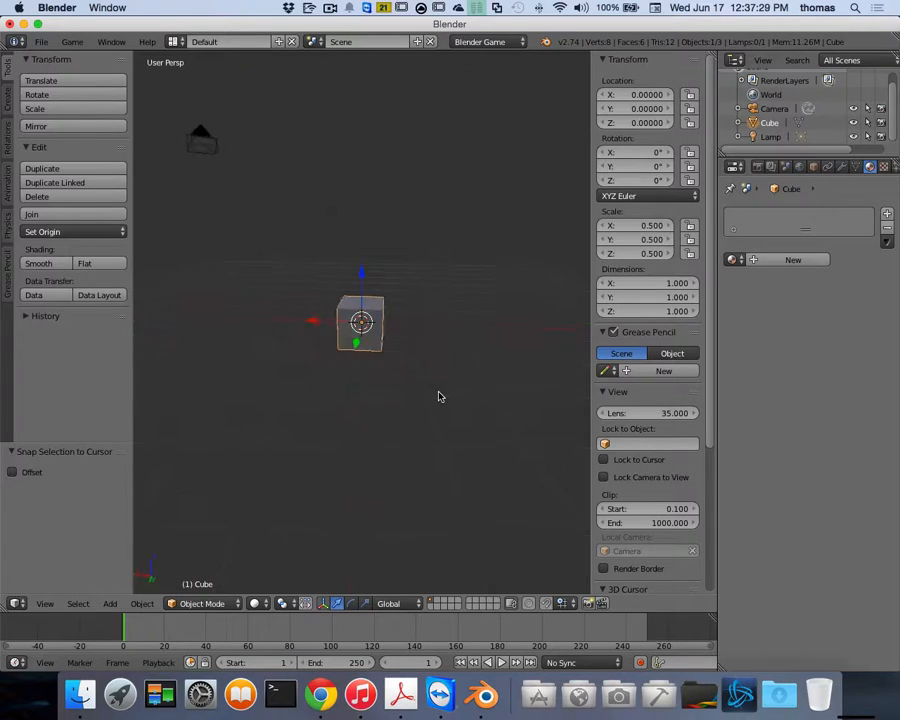
pyautogui.scroll(5, 440, 392)
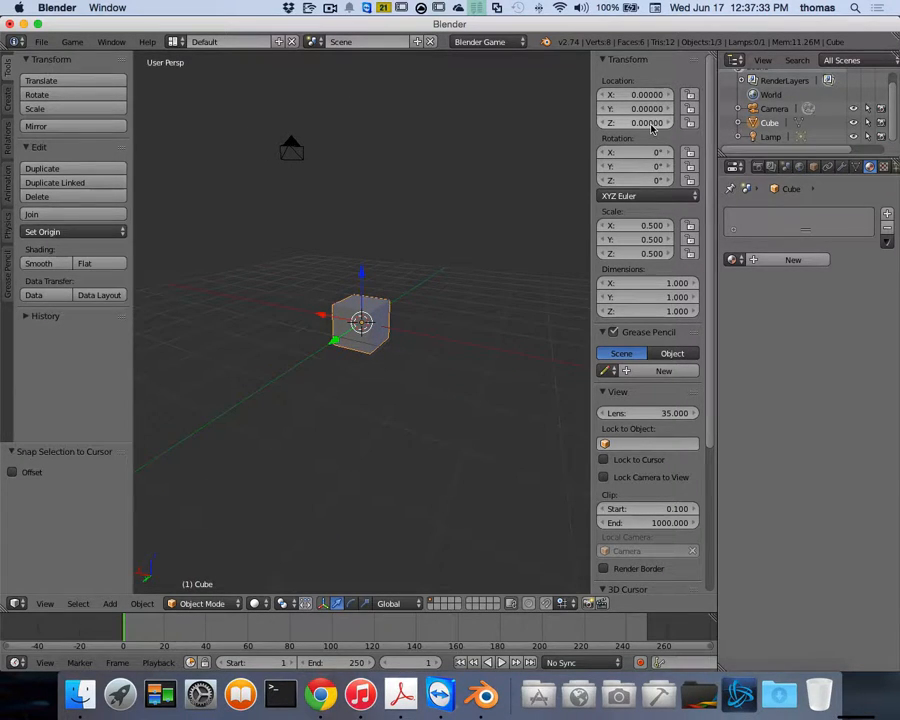
pyautogui.scroll(2, 385, 237)
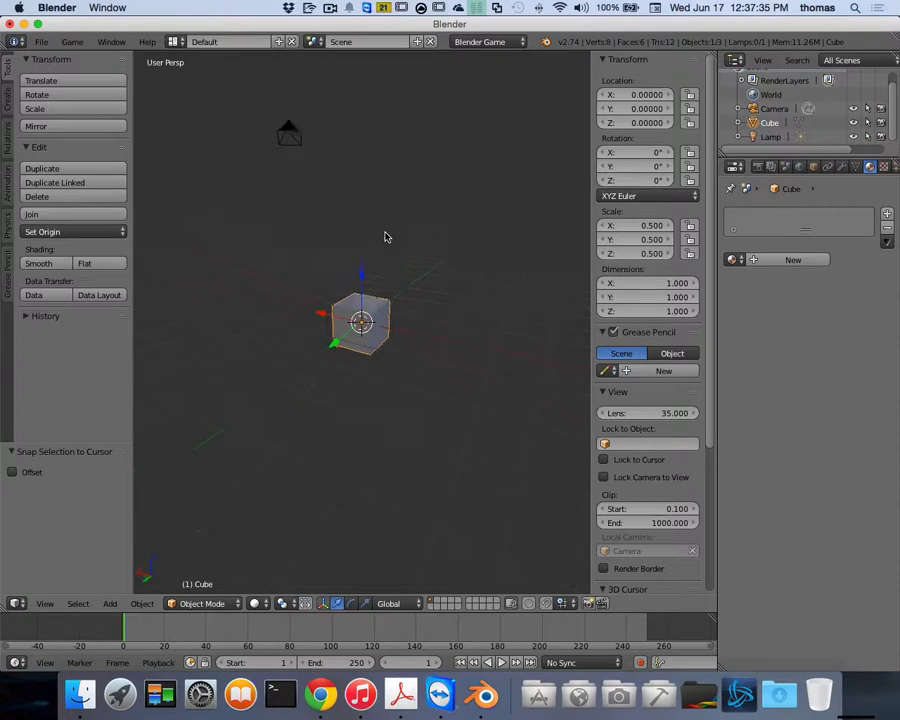
pyautogui.moveTo(385, 237); pyautogui.dragTo(398, 350, button='middle')
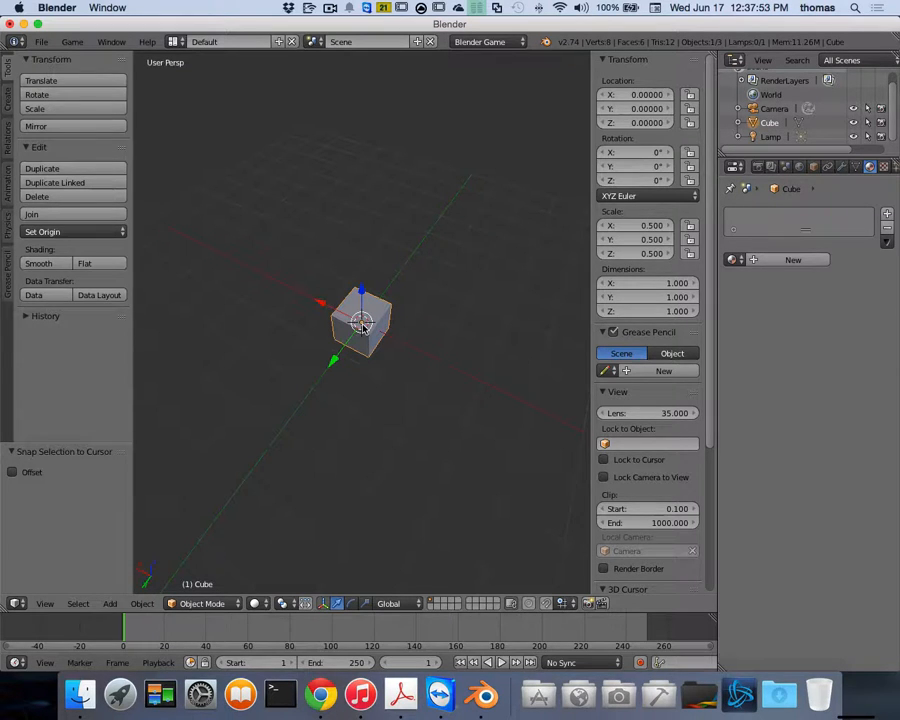
pyautogui.hscroll(5, 385, 309)
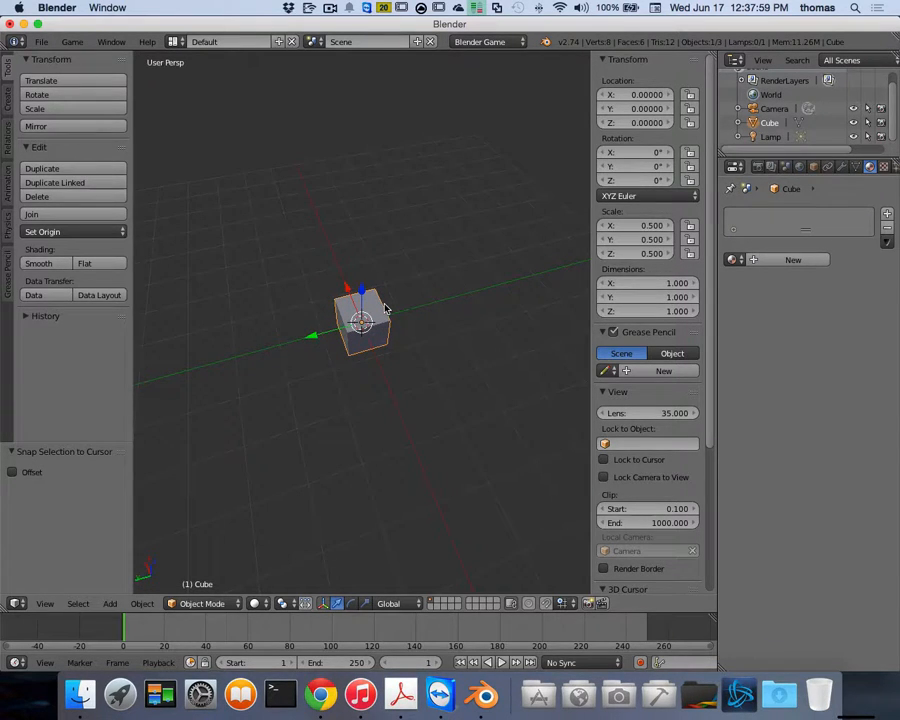
# Step: Show the cube straight from above in orthographic projection, enlarged around the origin
pyautogui.press('KP_7')
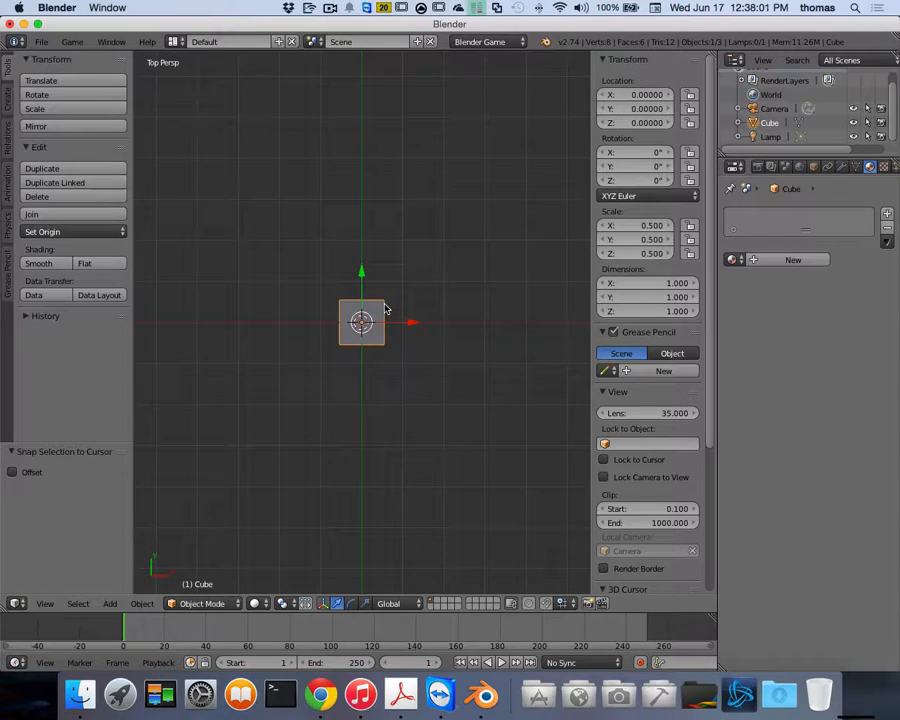
pyautogui.press('KP_5')
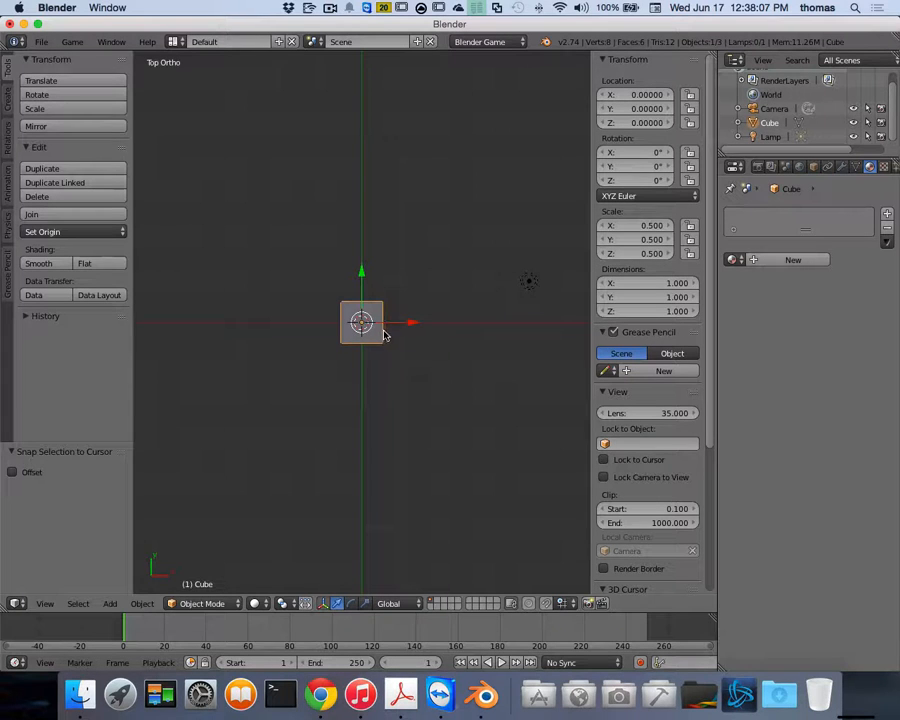
pyautogui.scroll(5, 385, 334)
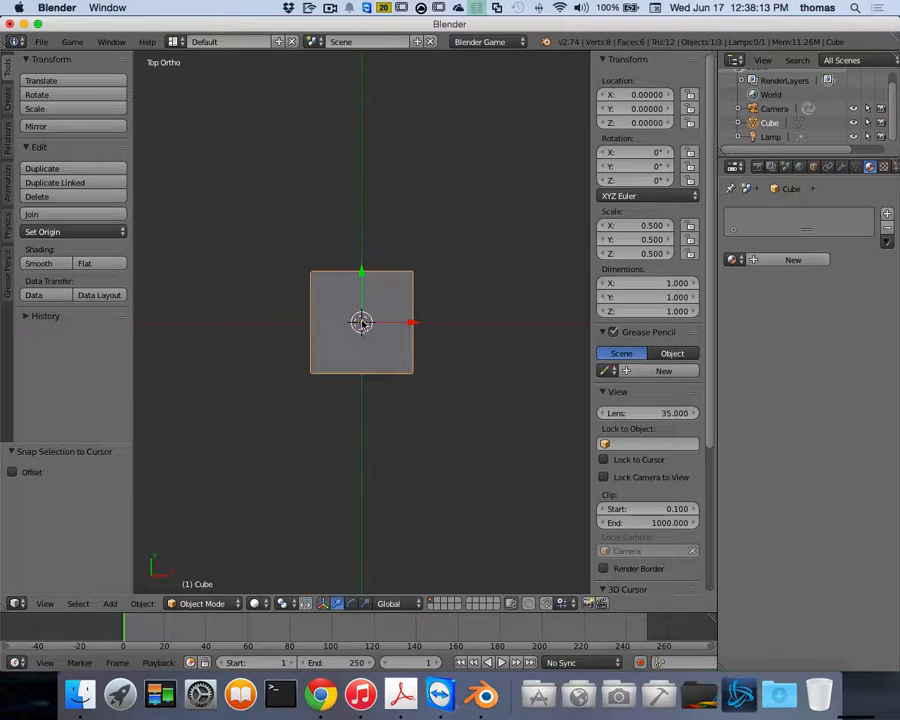
pyautogui.click(650, 165)
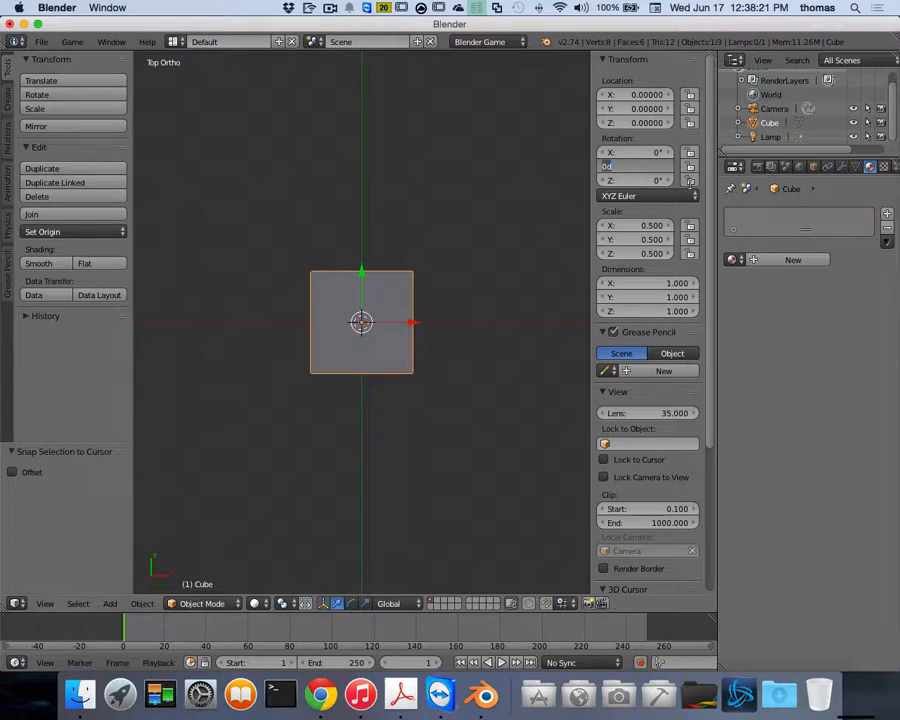
pyautogui.write('1')
pyautogui.press('Return')
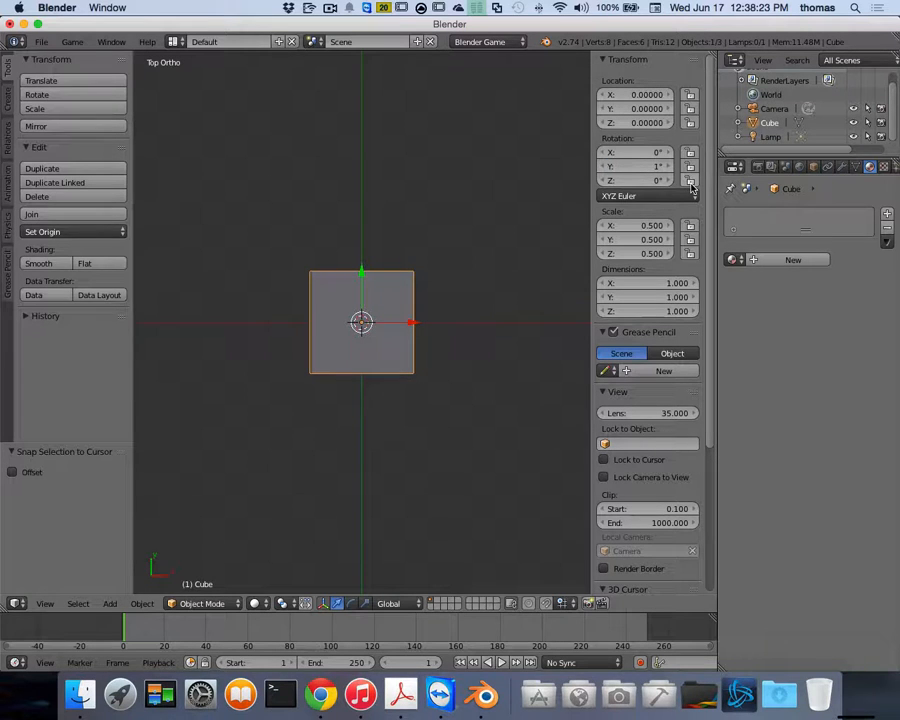
pyautogui.hotkey('ctrl', 'z')
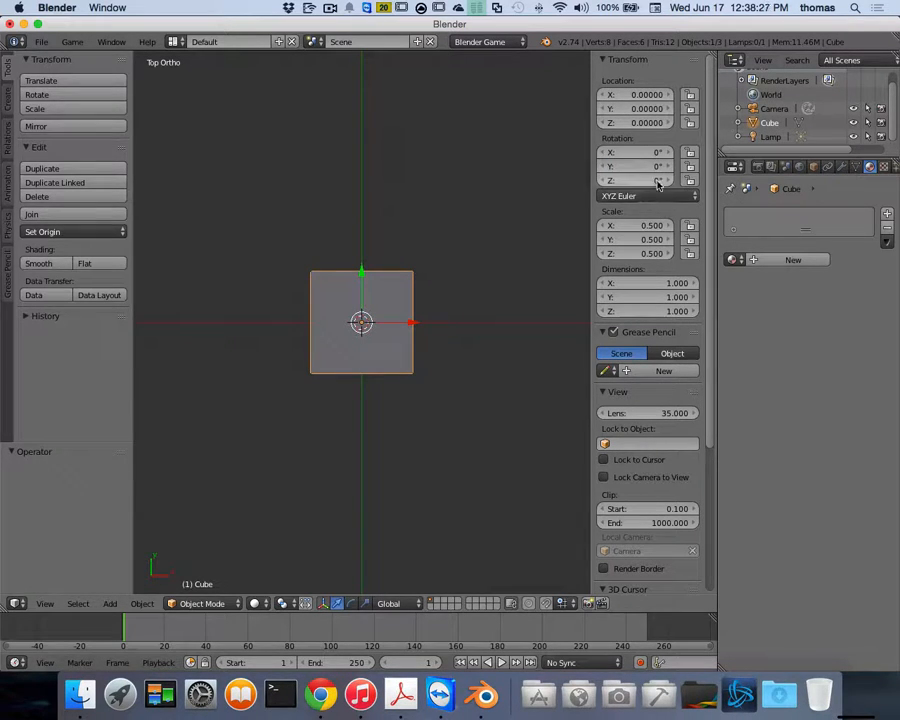
# Step: Try the cube at a Y location of 1, and clear its location back to zero
pyautogui.click(648, 109)
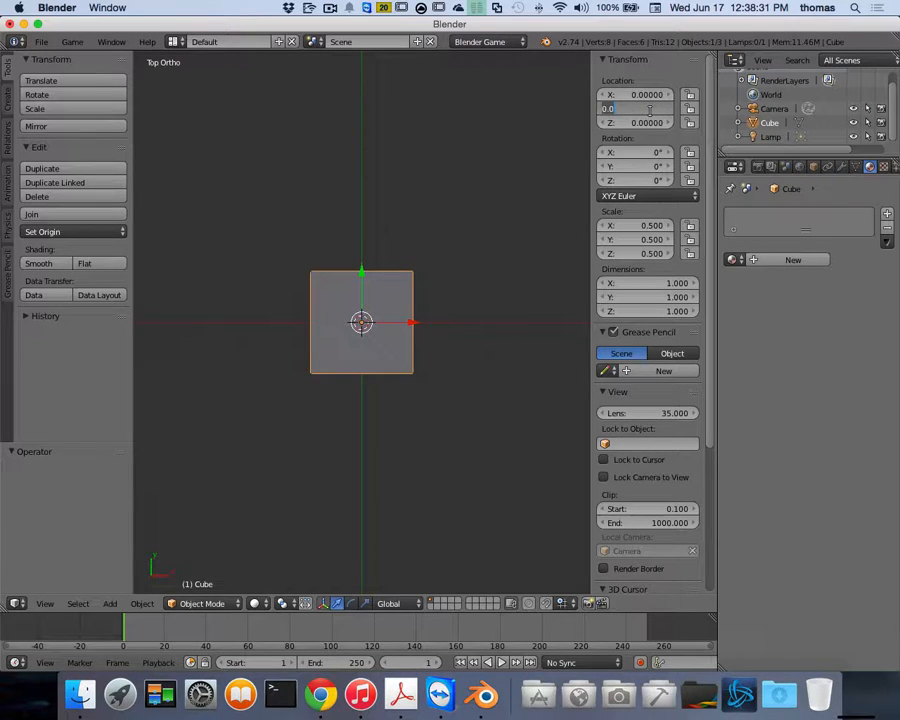
pyautogui.press('Return')
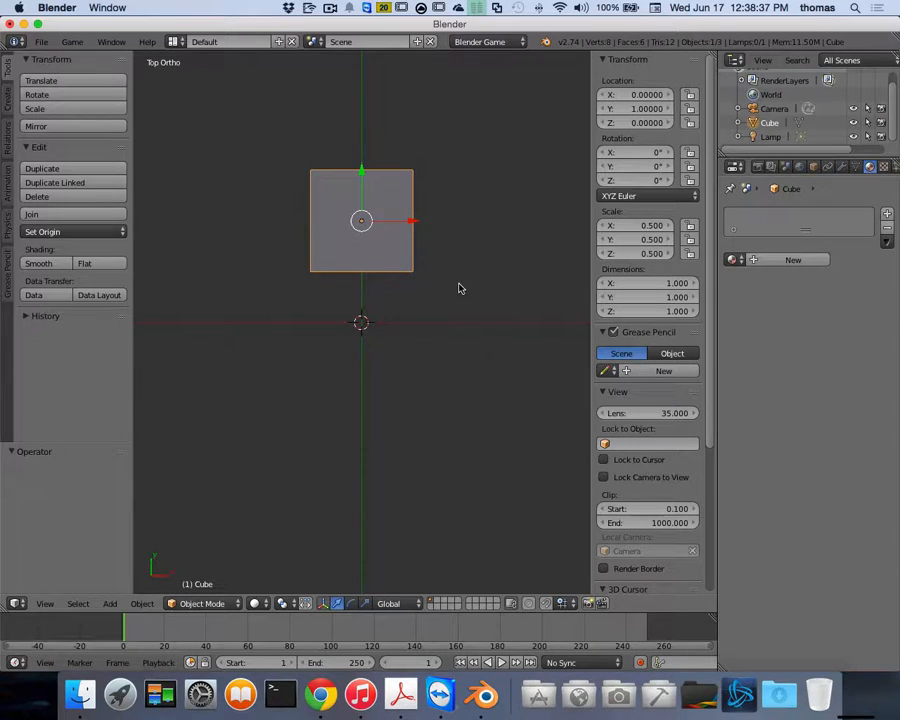
pyautogui.hotkey('alt', 'g')
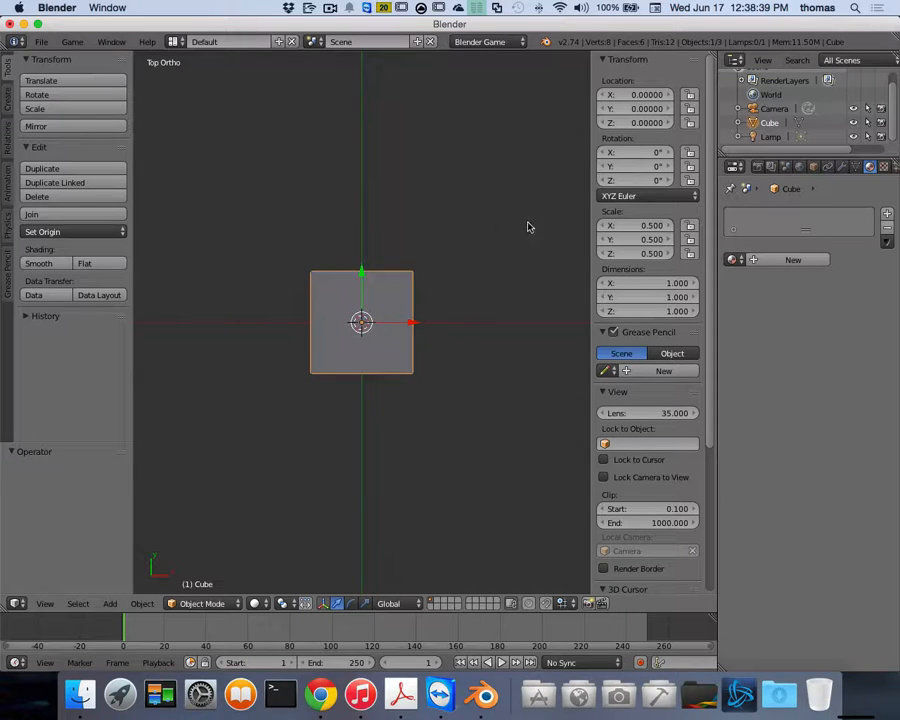
# Step: Set the cube's location to 0.5 on Y and 0.5 on X so one corner meets the 3D cursor in top view
pyautogui.click(655, 109)
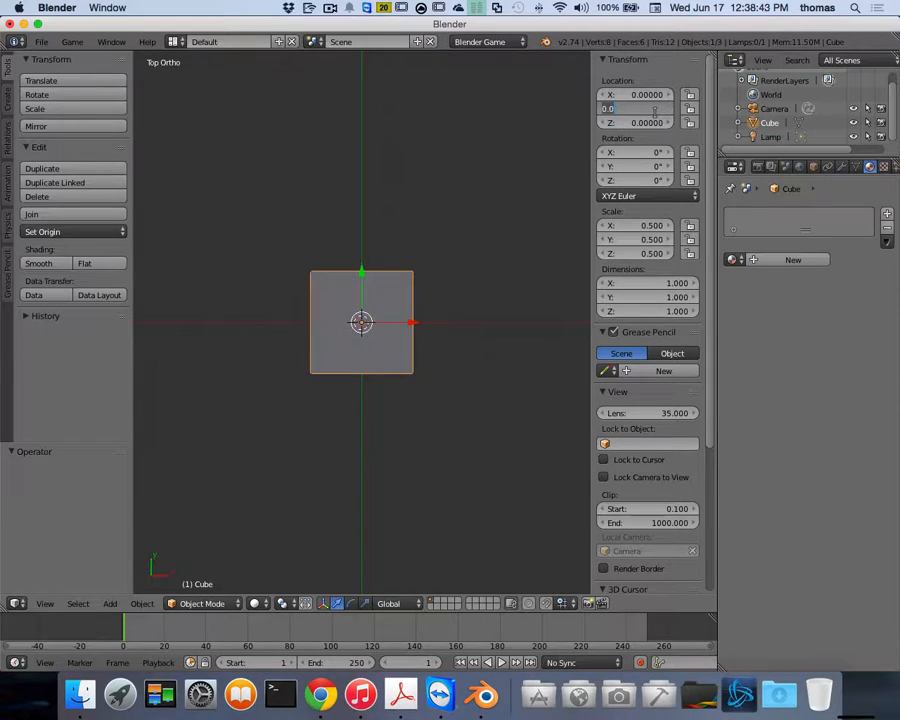
pyautogui.press('Return')
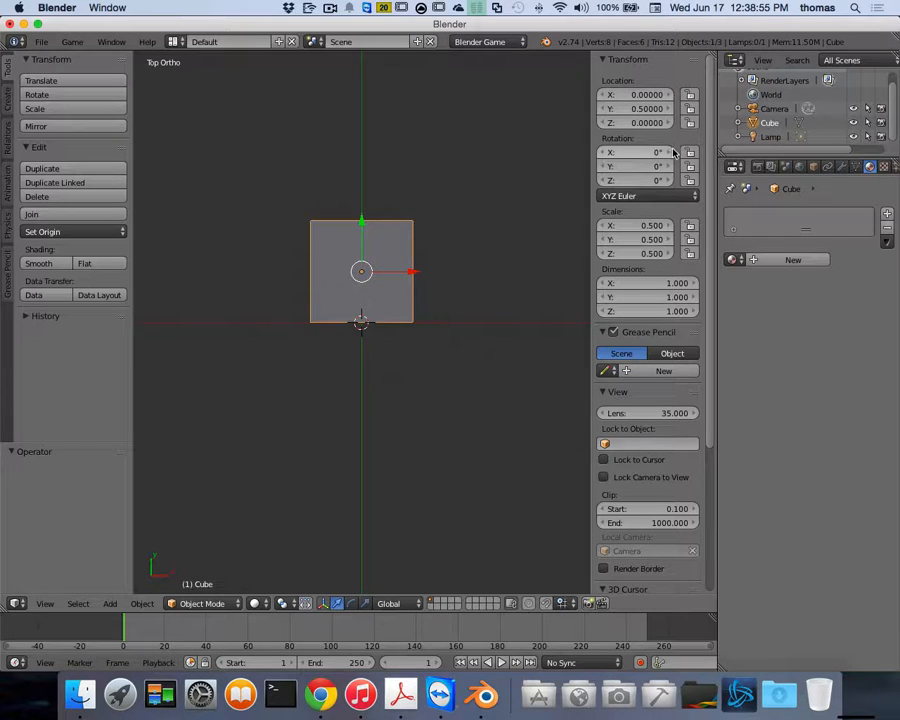
pyautogui.click(651, 93)
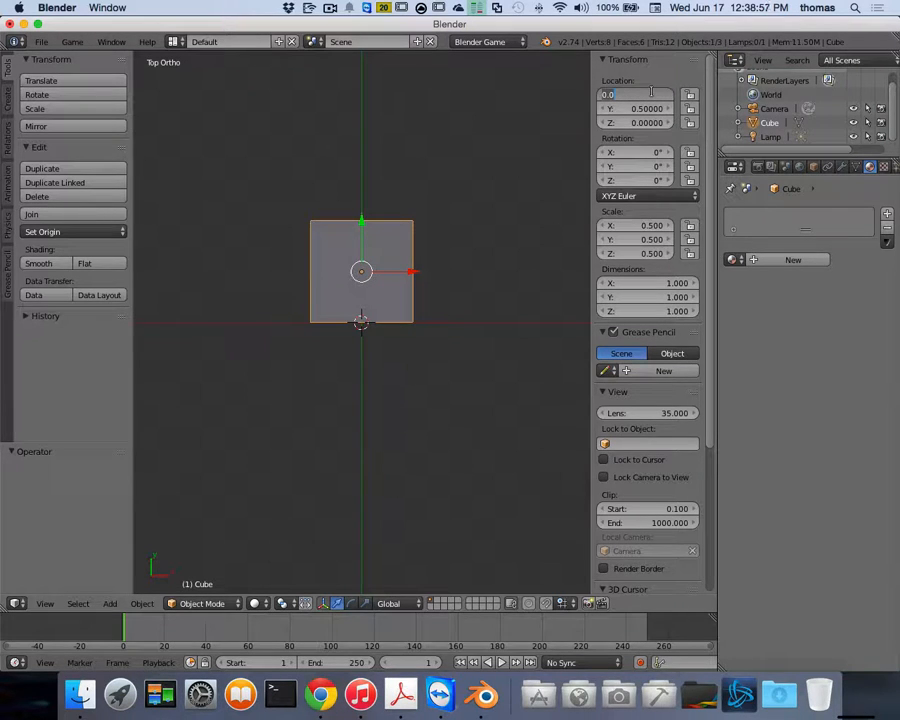
pyautogui.press('BackSpace')
pyautogui.write('0.5')
pyautogui.press('Return')
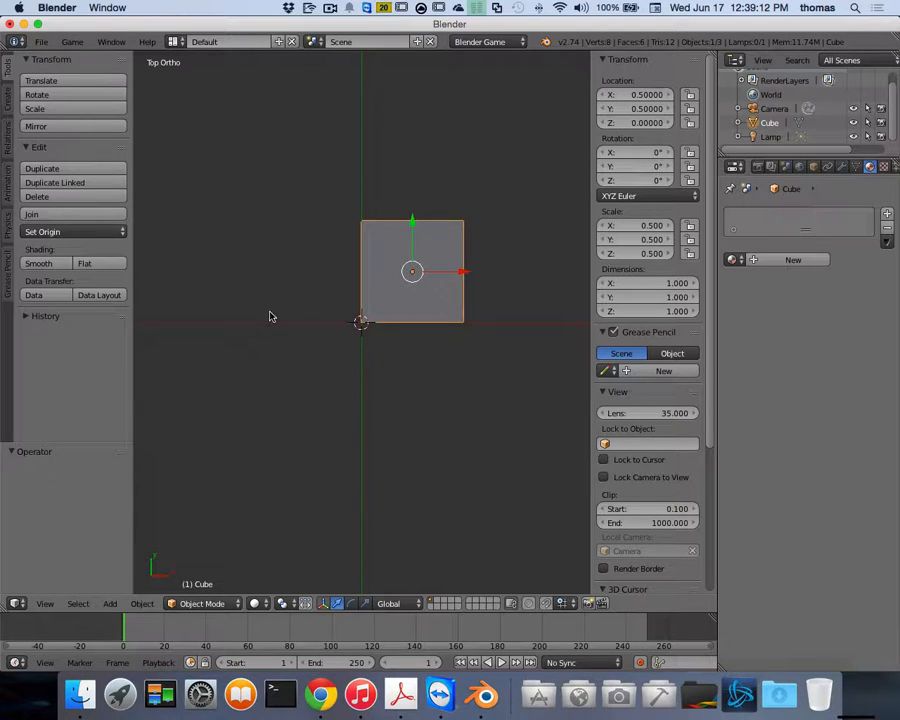
# Step: Set the cube's origin to the 3D cursor
pyautogui.click(58, 234)
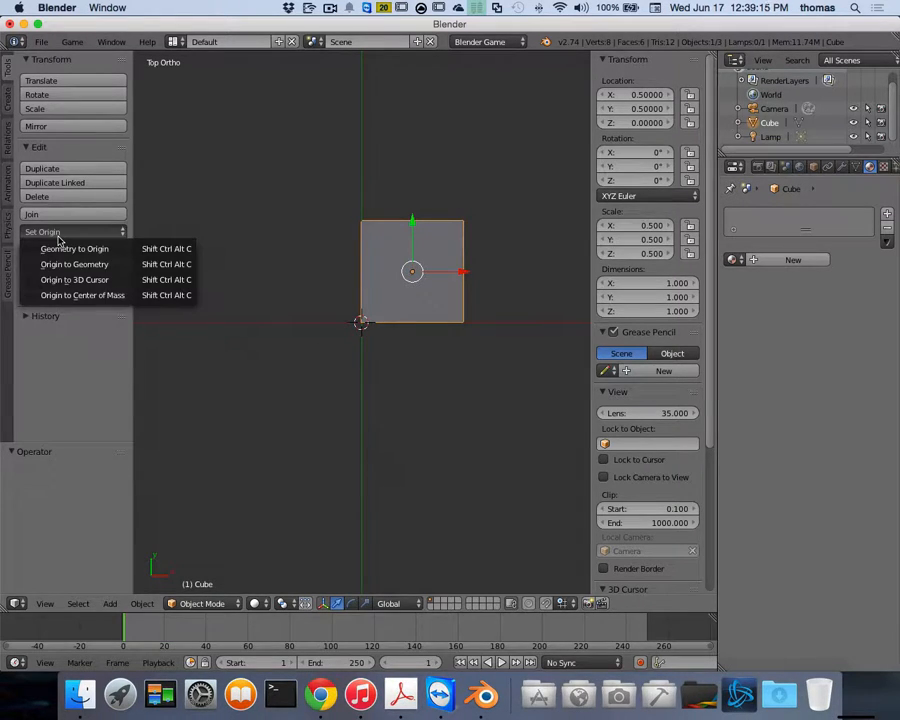
pyautogui.click(100, 283)
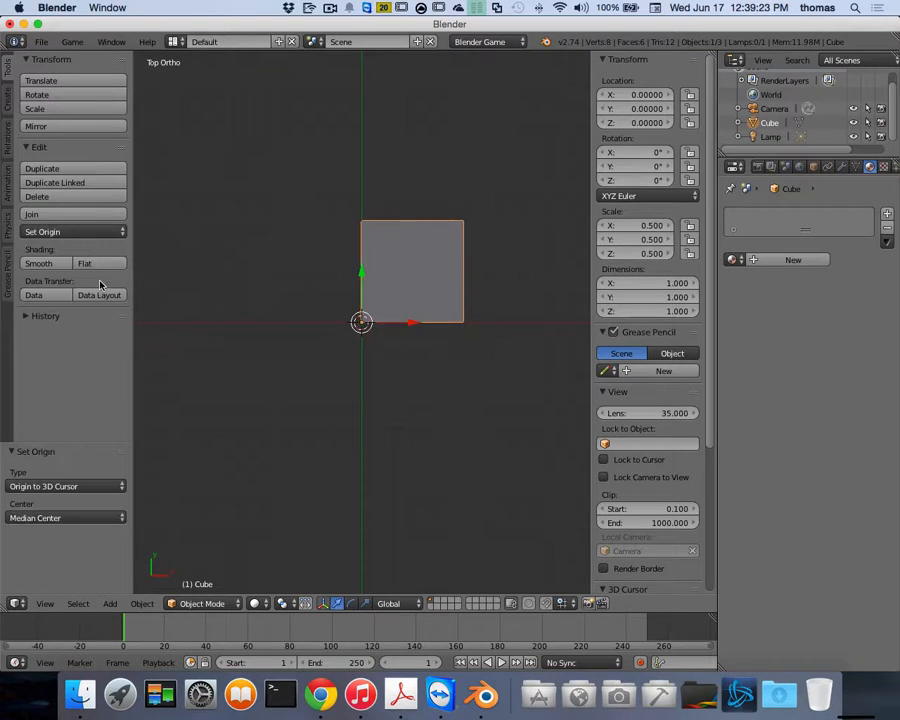
# Step: Examine from several angles where the cube's origin sits along its vertical edge relative to the bottom corner
pyautogui.scroll(-6, 450, 333)
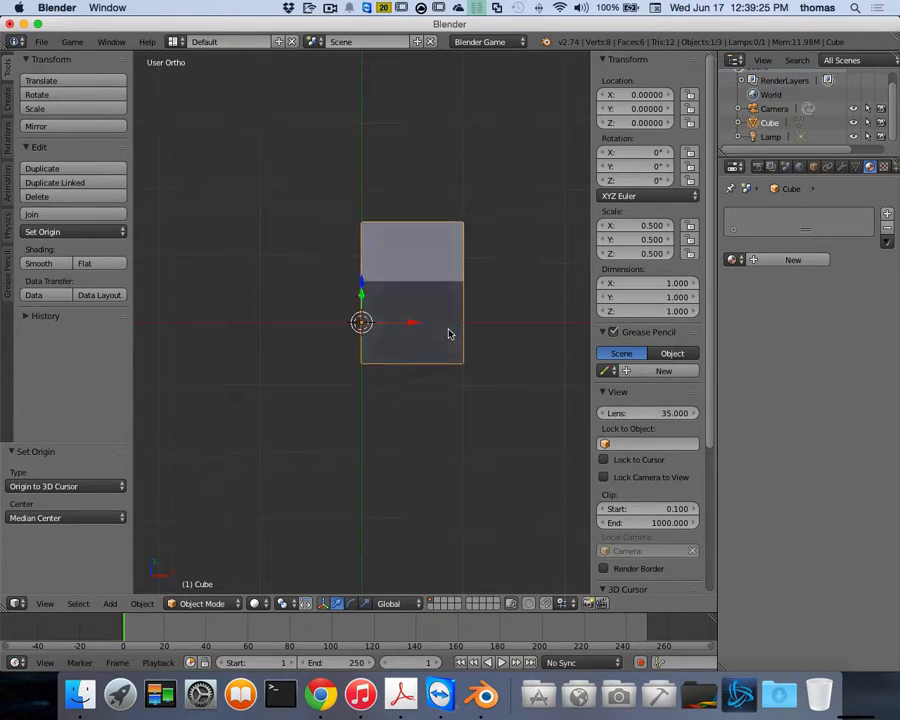
pyautogui.scroll(-1, 377, 336)
pyautogui.scroll(2, 364, 331)
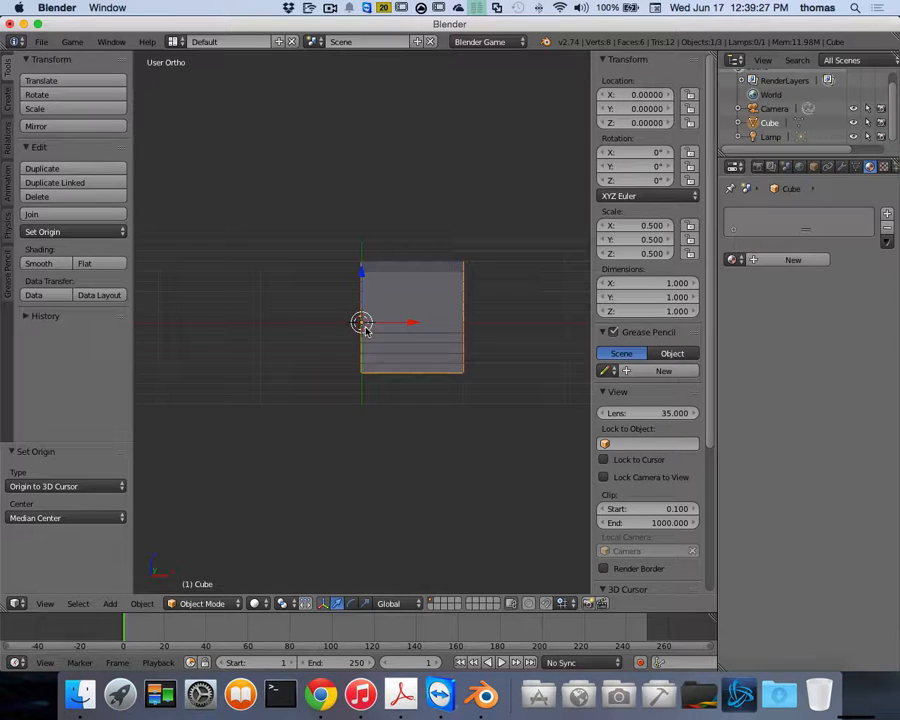
pyautogui.scroll(4, 362, 322)
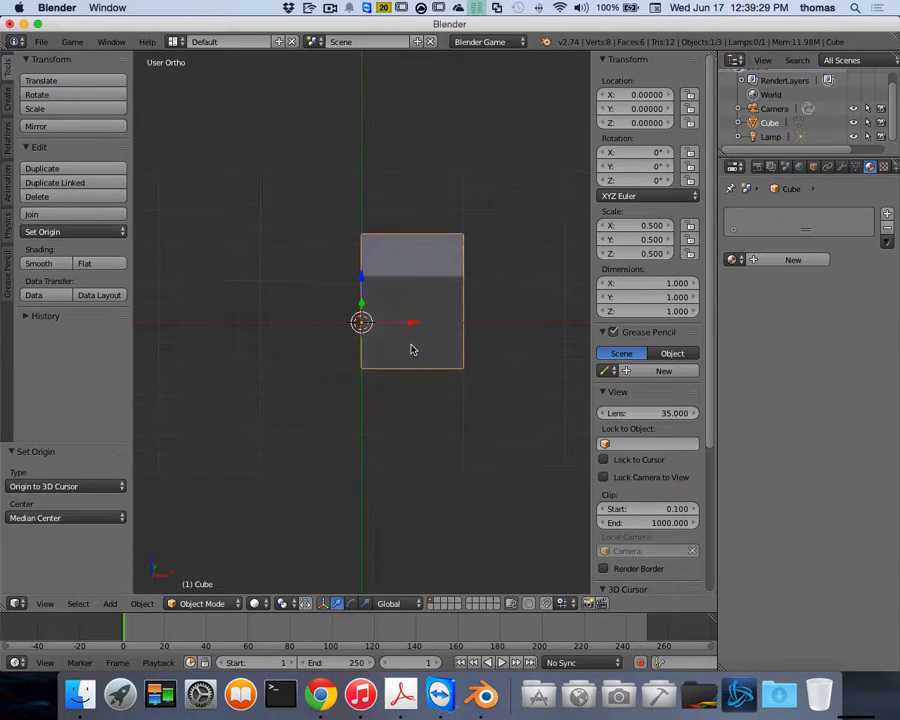
pyautogui.scroll(-4, 416, 349)
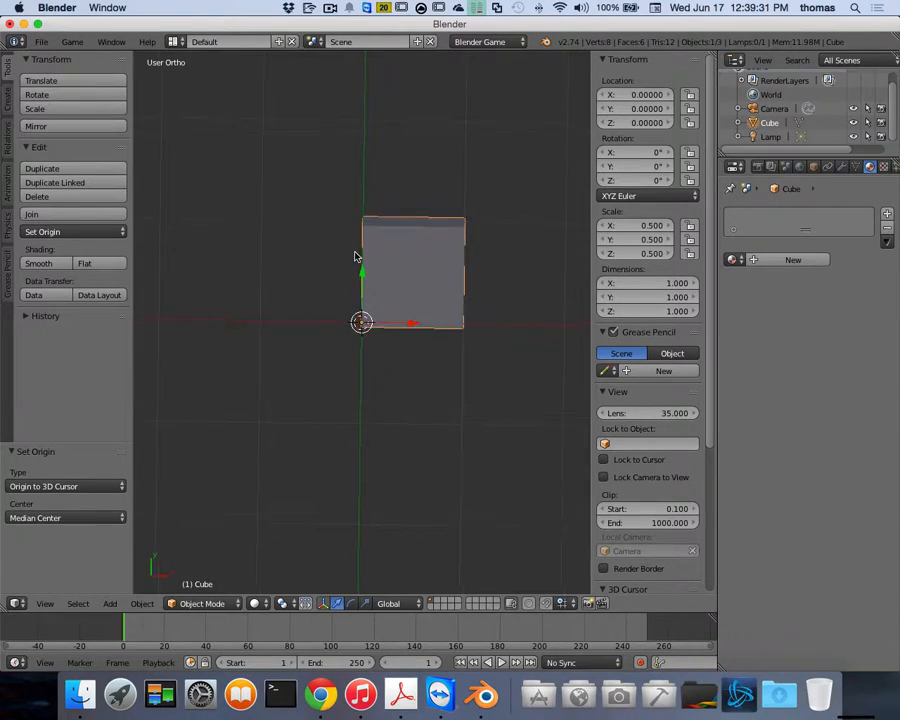
pyautogui.hscroll(-3, 476, 338)
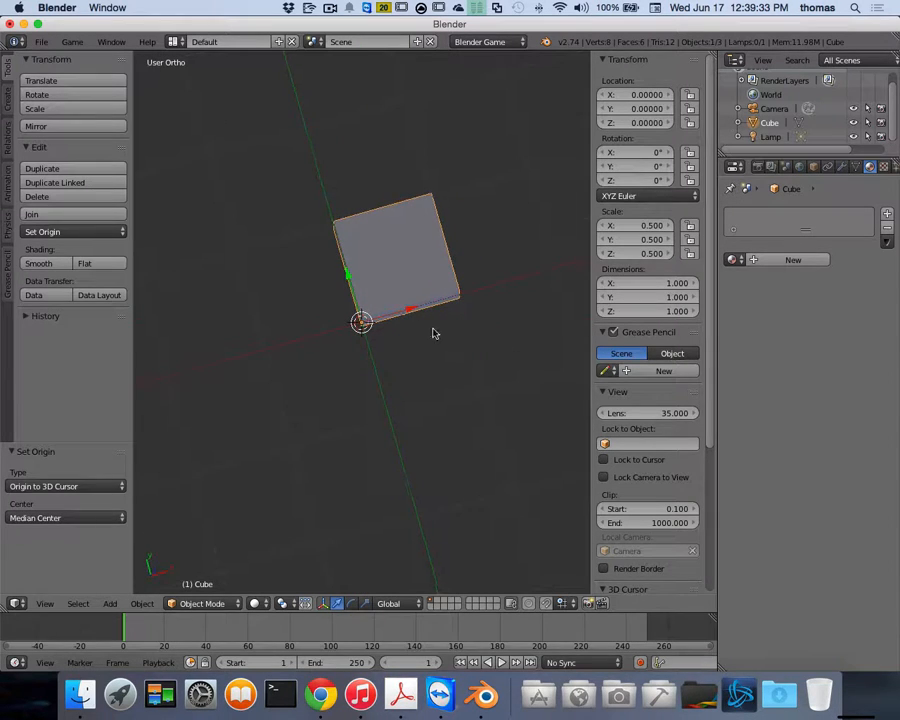
pyautogui.scroll(-5, 368, 278)
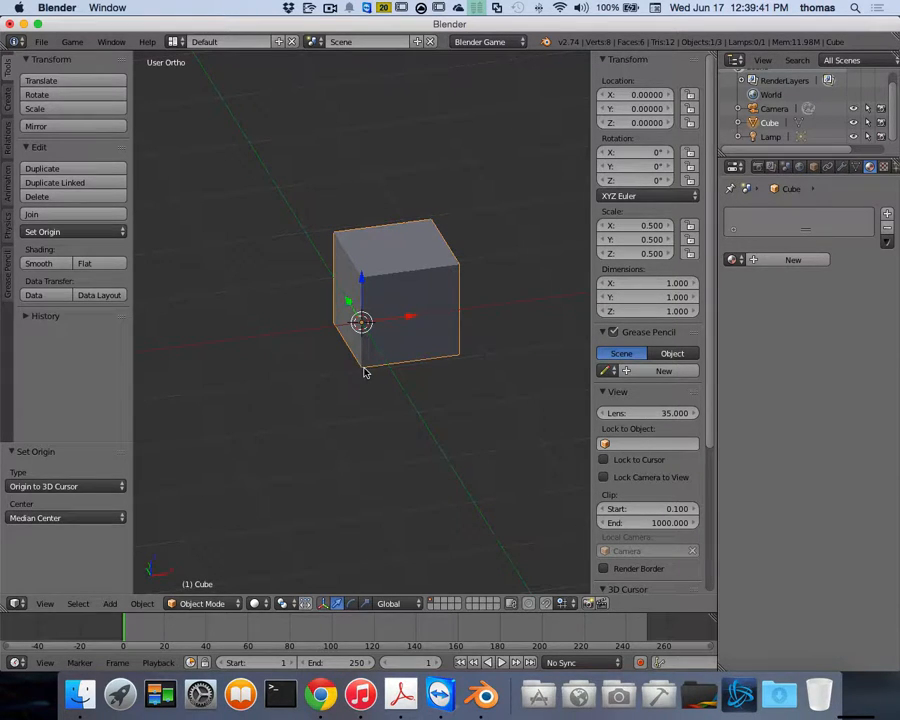
pyautogui.scroll(-3, 369, 370)
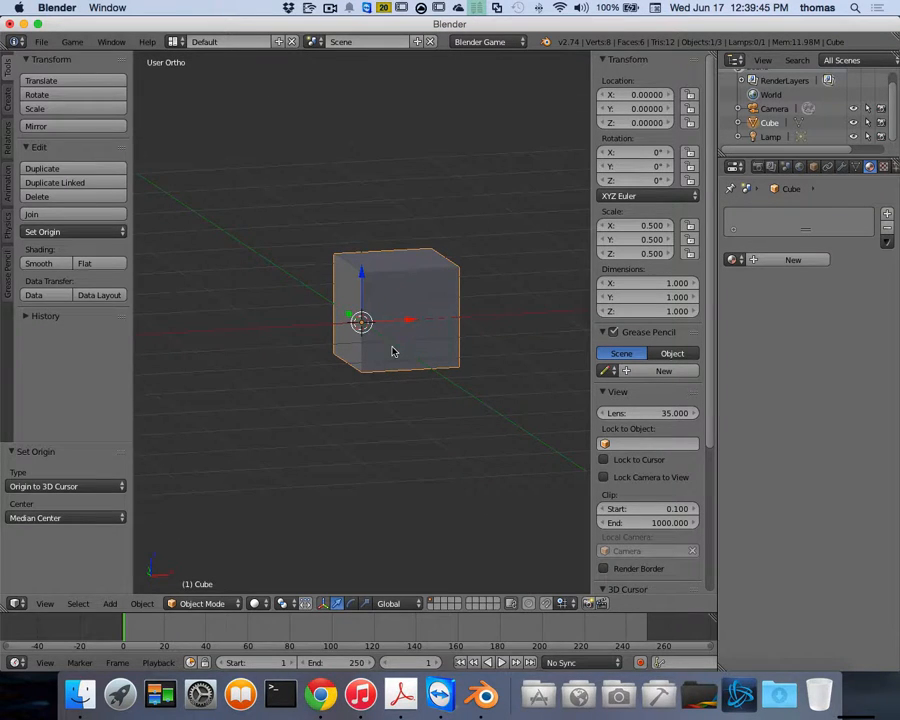
pyautogui.scroll(5, 393, 351)
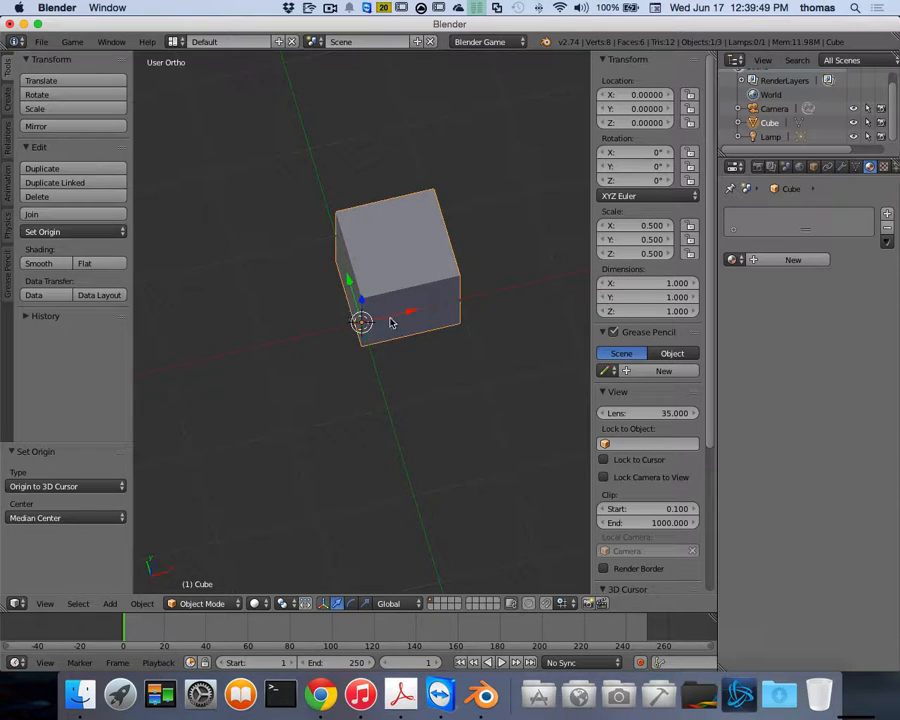
pyautogui.scroll(-5, 380, 337)
pyautogui.scroll(-1, 363, 370)
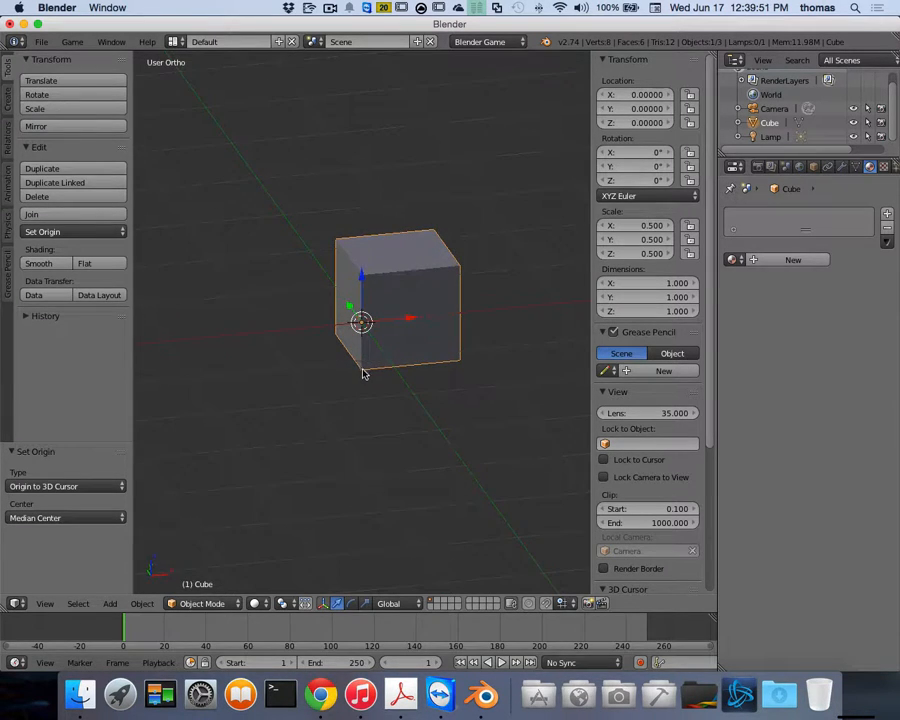
pyautogui.scroll(5, 424, 348)
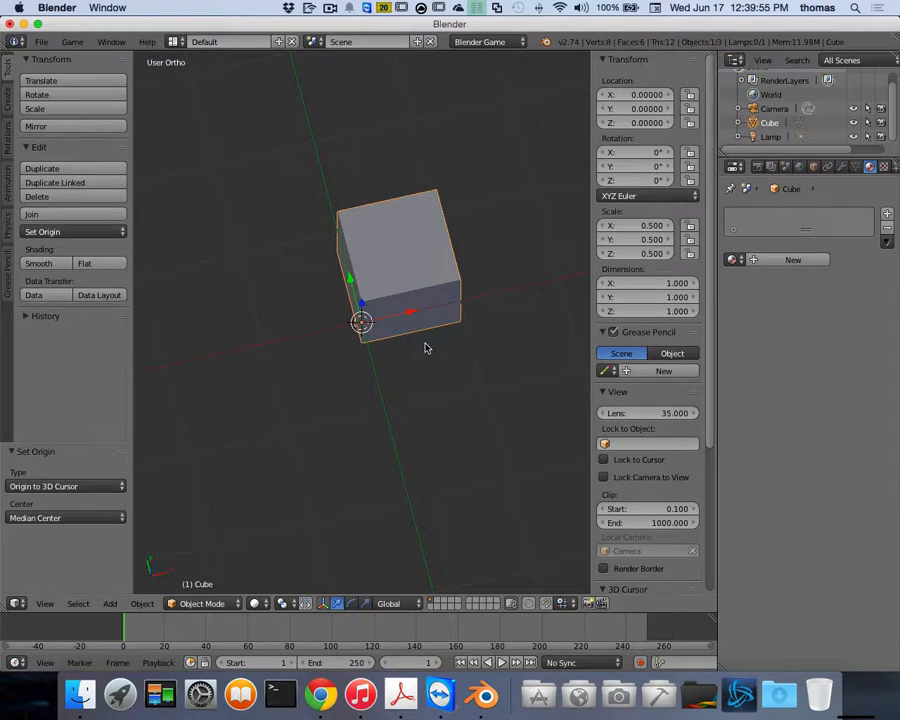
# Step: Set the cube's Z location to 0.5 in front view and set its origin to the 3D cursor at the bottom corner
pyautogui.press('KP_1')
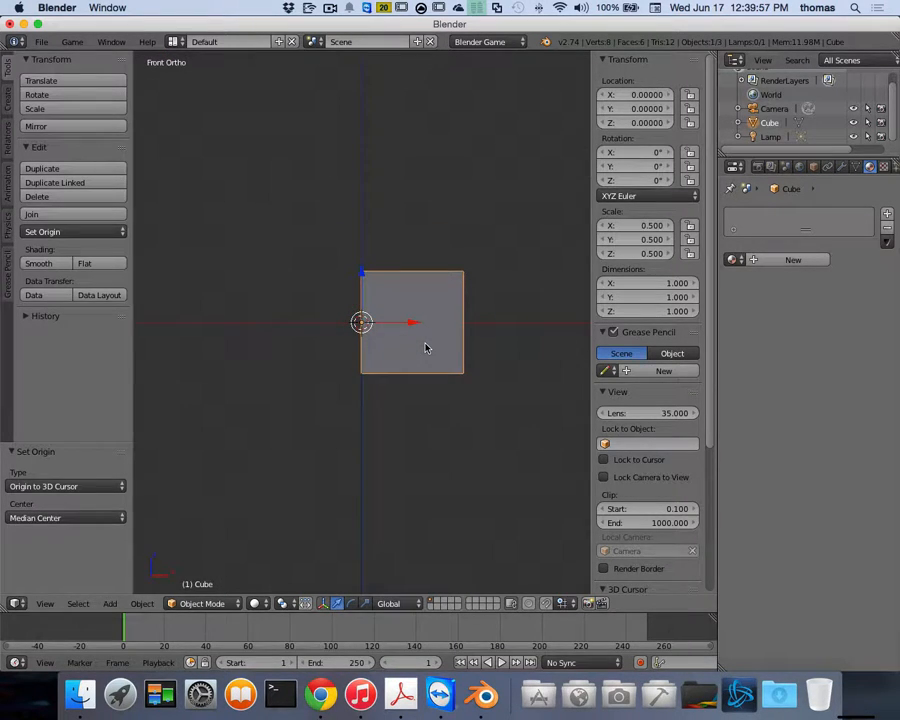
pyautogui.click(650, 123)
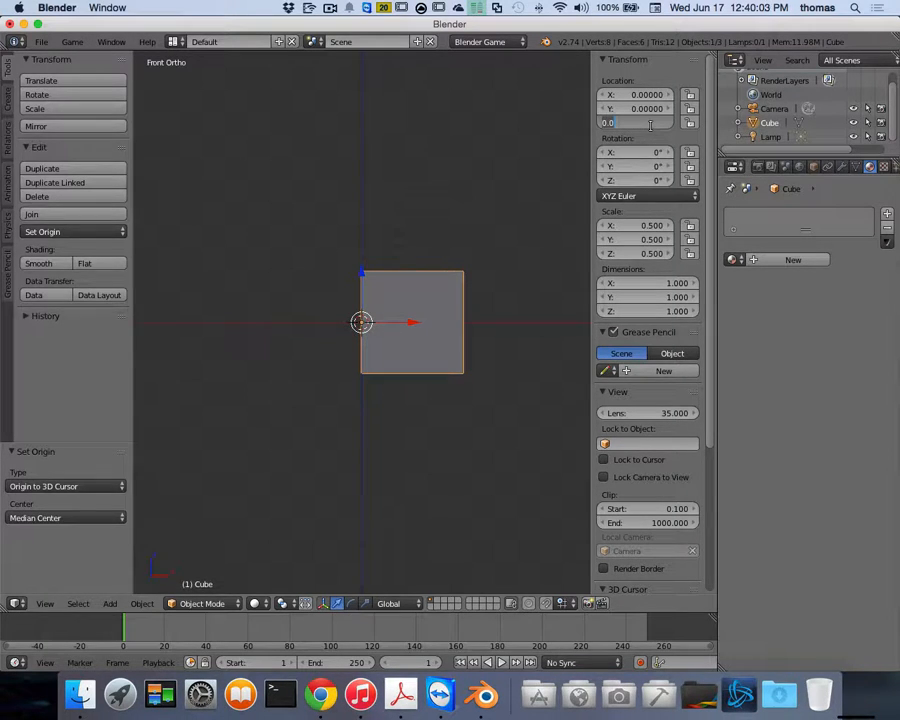
pyautogui.write('.5')
pyautogui.press('Return')
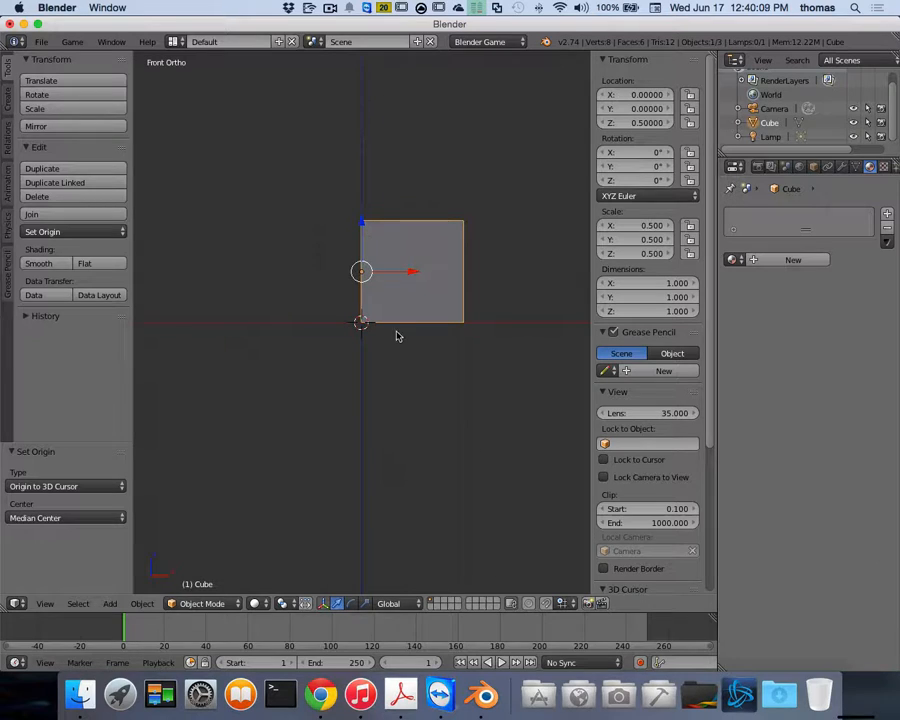
pyautogui.click(55, 233)
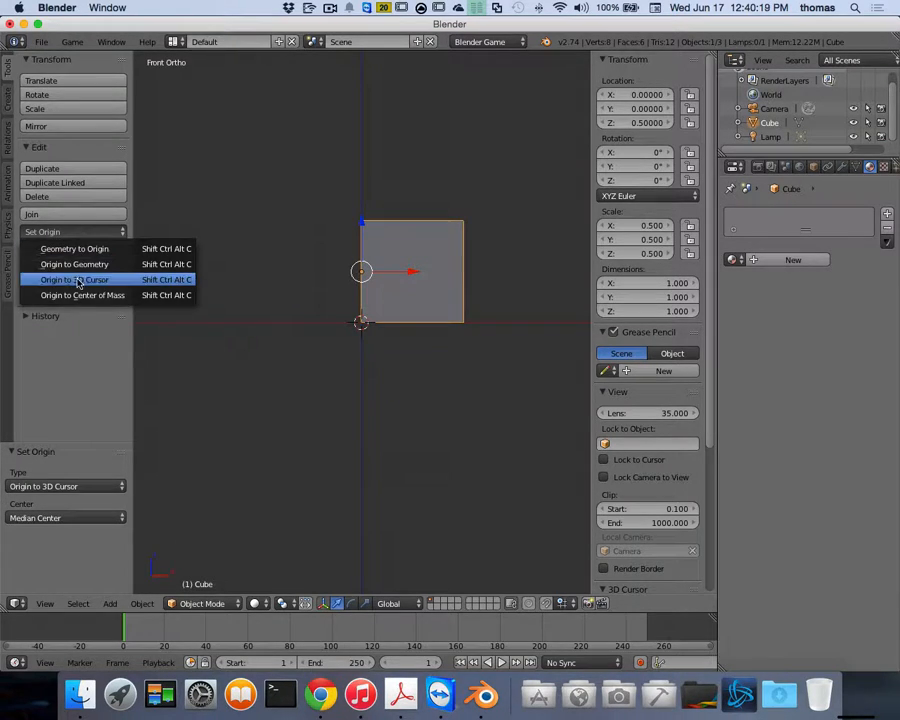
pyautogui.click(74, 279)
# Step: Examine the cube in perspective from several angles to check where its origin sits relative to the bottom corner
pyautogui.moveTo(365, 355); pyautogui.dragTo(363, 285, button='middle')
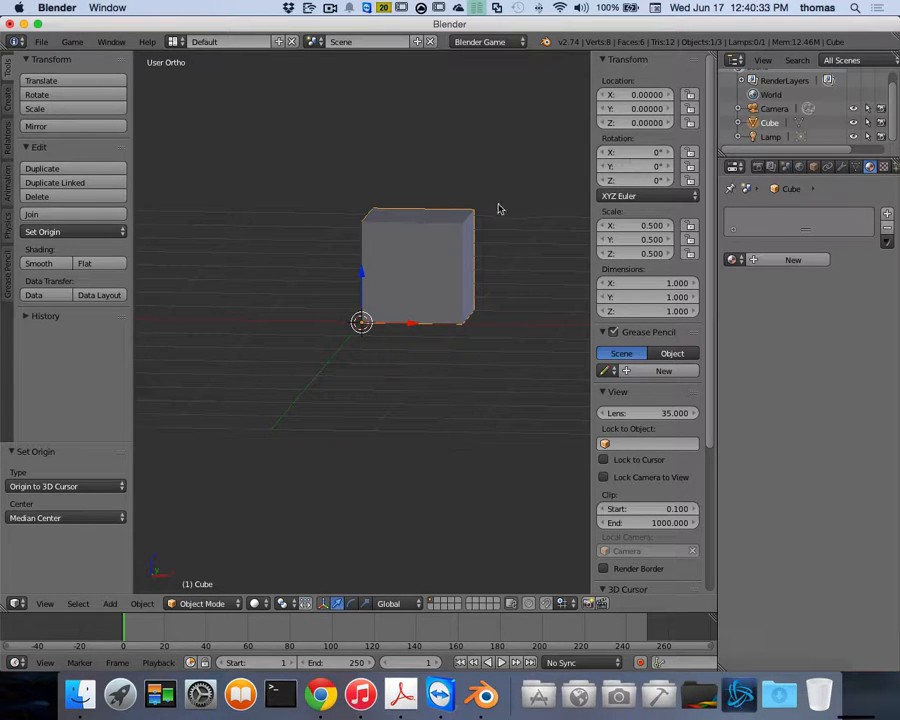
pyautogui.press('KP_5')
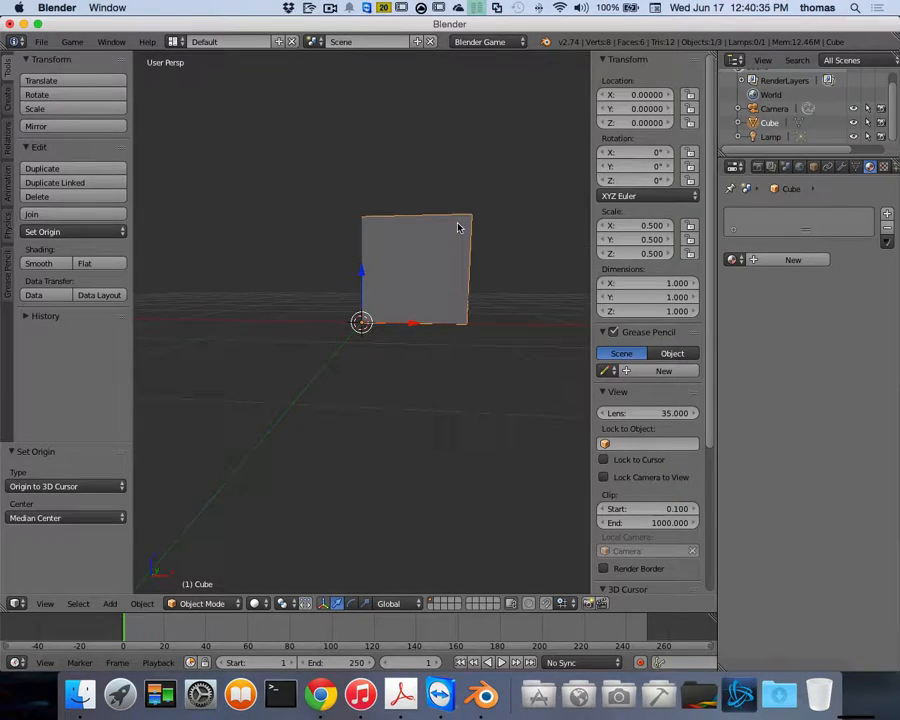
pyautogui.scroll(5, 409, 370)
pyautogui.hscroll(-5, 410, 366)
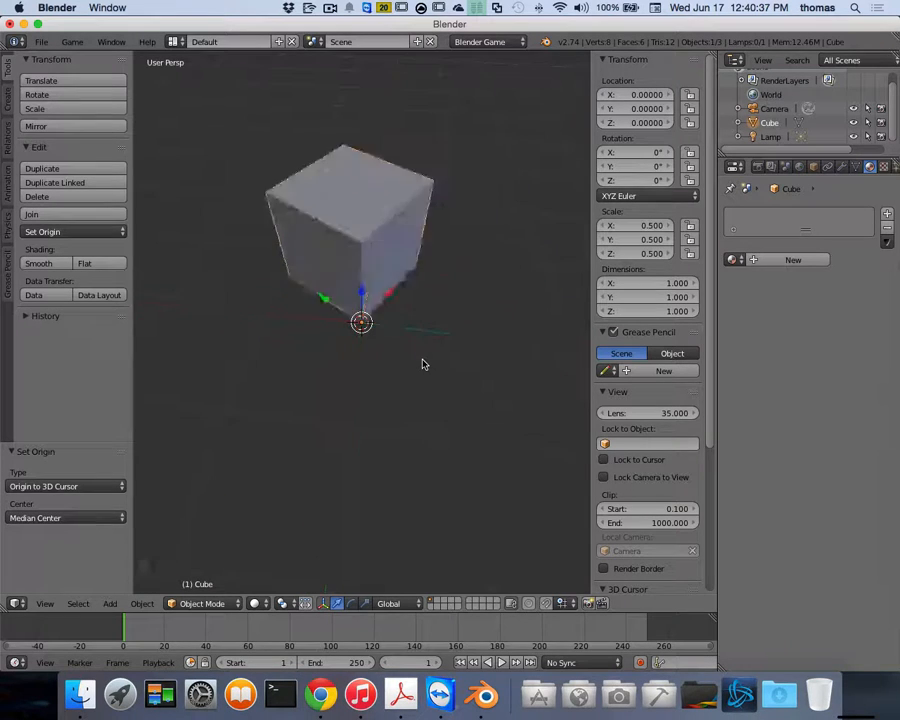
pyautogui.hscroll(-5, 427, 364)
pyautogui.hscroll(2, 436, 363)
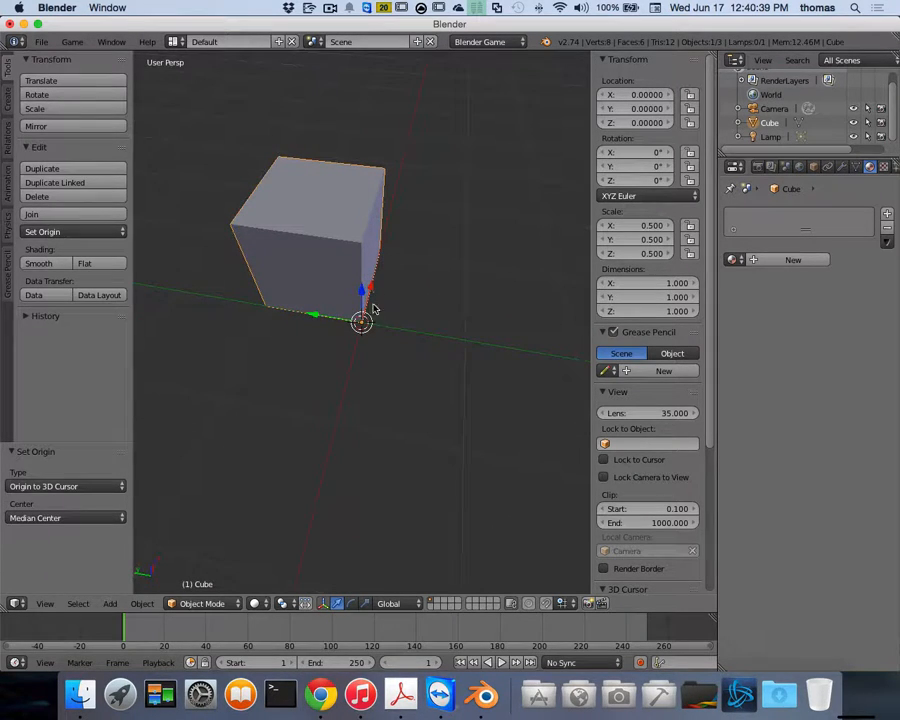
pyautogui.scroll(-5, 392, 316)
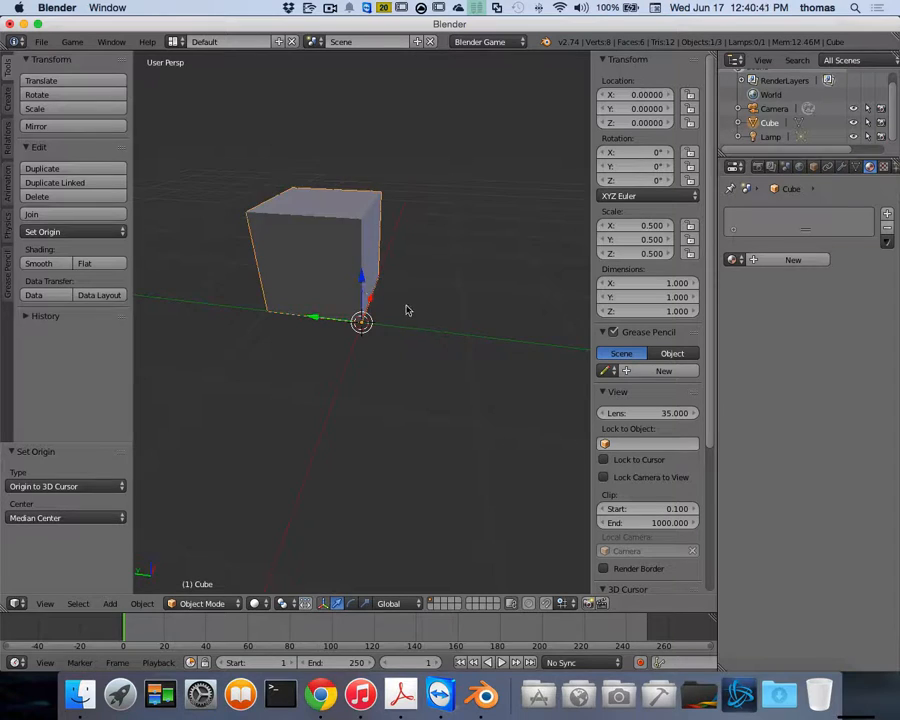
pyautogui.hscroll(5, 424, 308)
pyautogui.scroll(5, 446, 338)
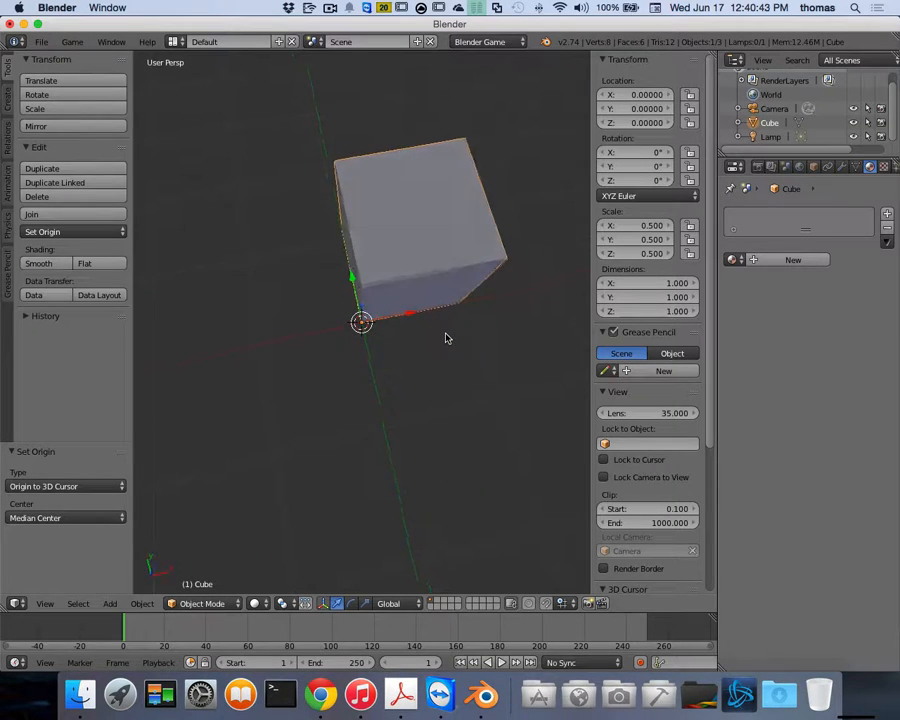
pyautogui.scroll(1, 448, 338)
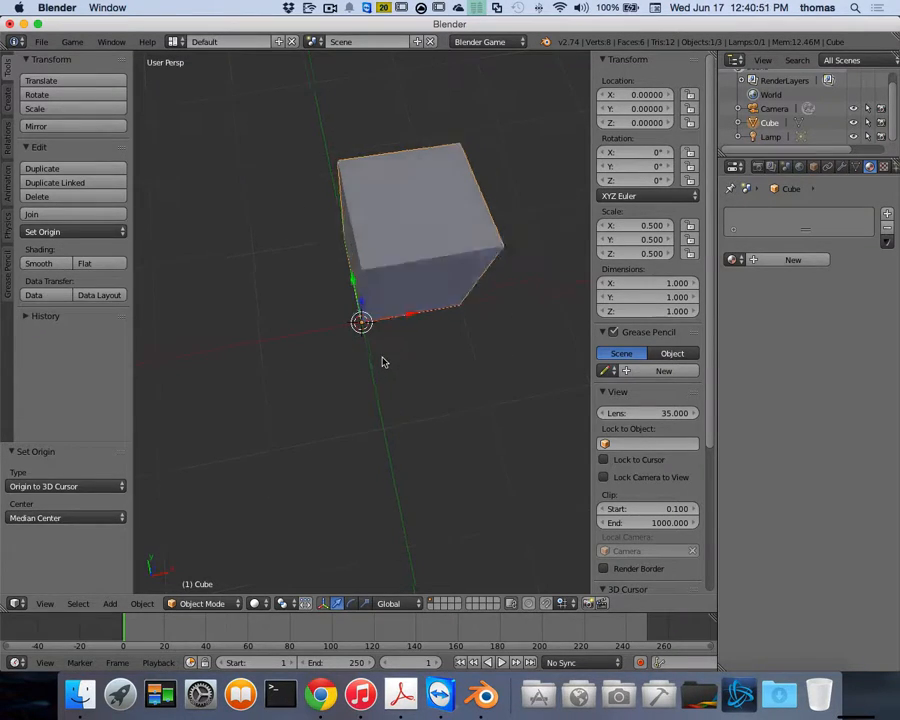
pyautogui.scroll(-5, 358, 315)
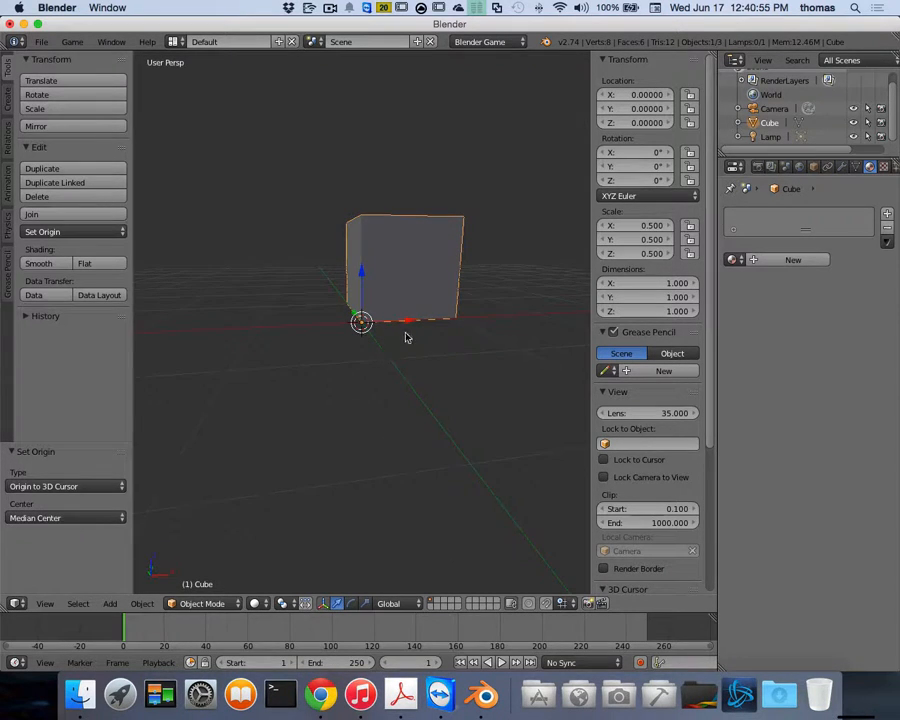
pyautogui.scroll(5, 458, 354)
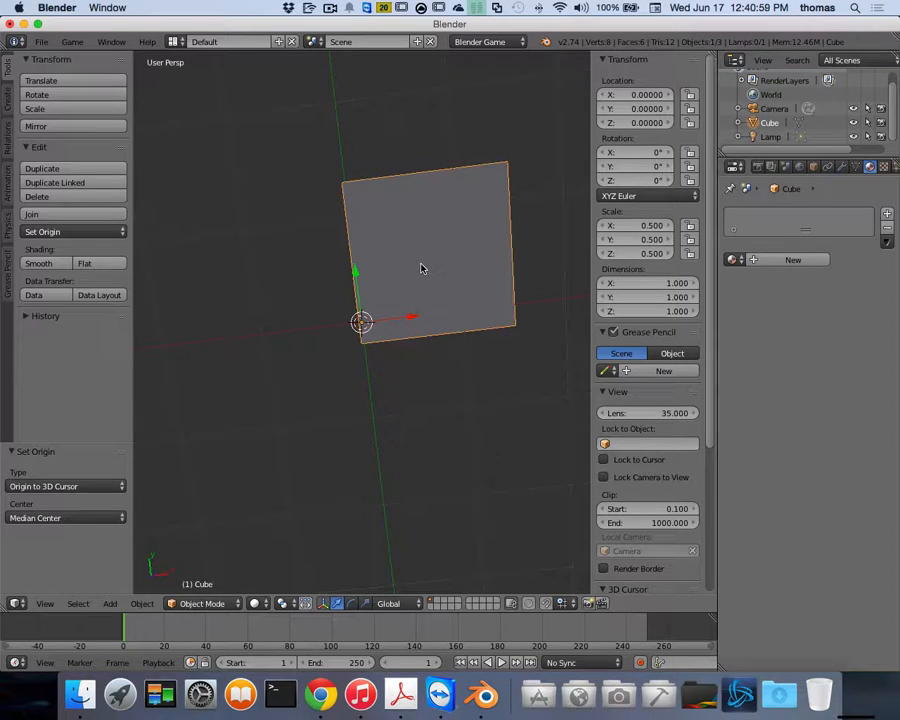
pyautogui.scroll(-4, 368, 323)
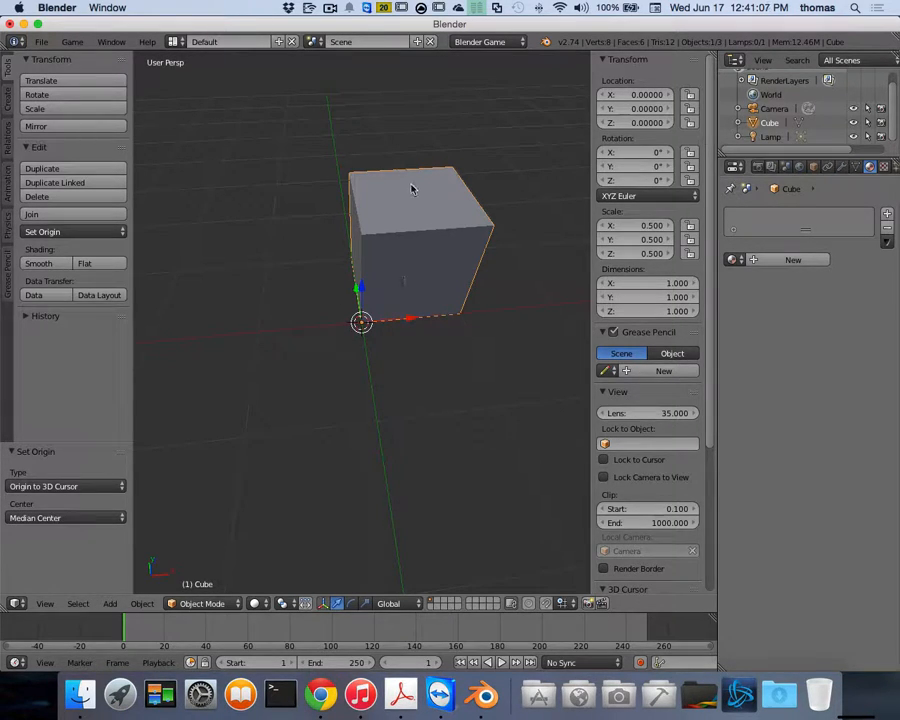
pyautogui.scroll(-3, 417, 290)
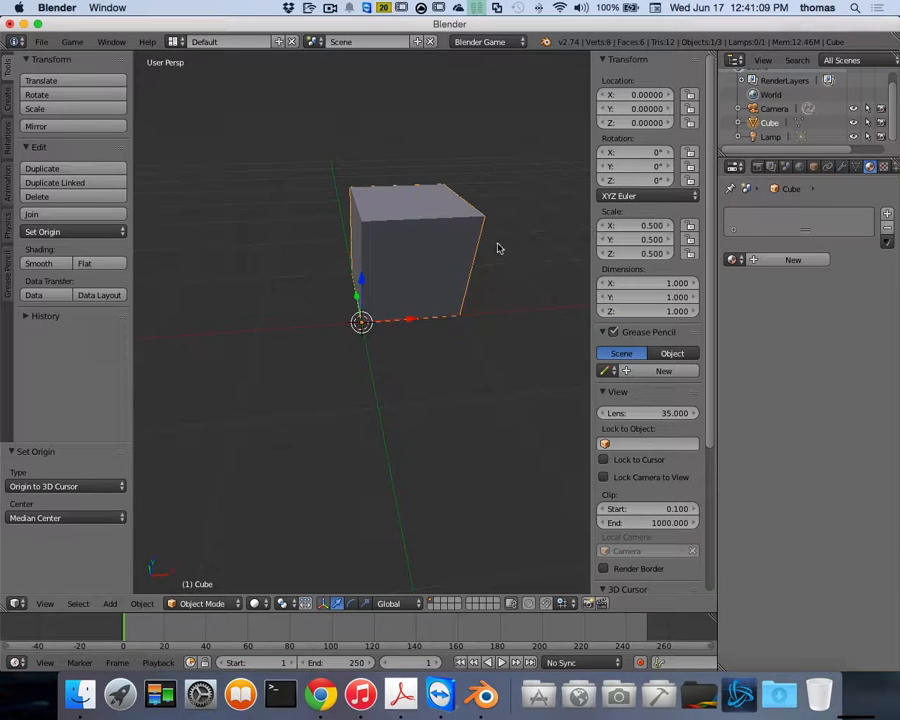
# Step: Set the cube's Z location to 1
pyautogui.click(645, 124)
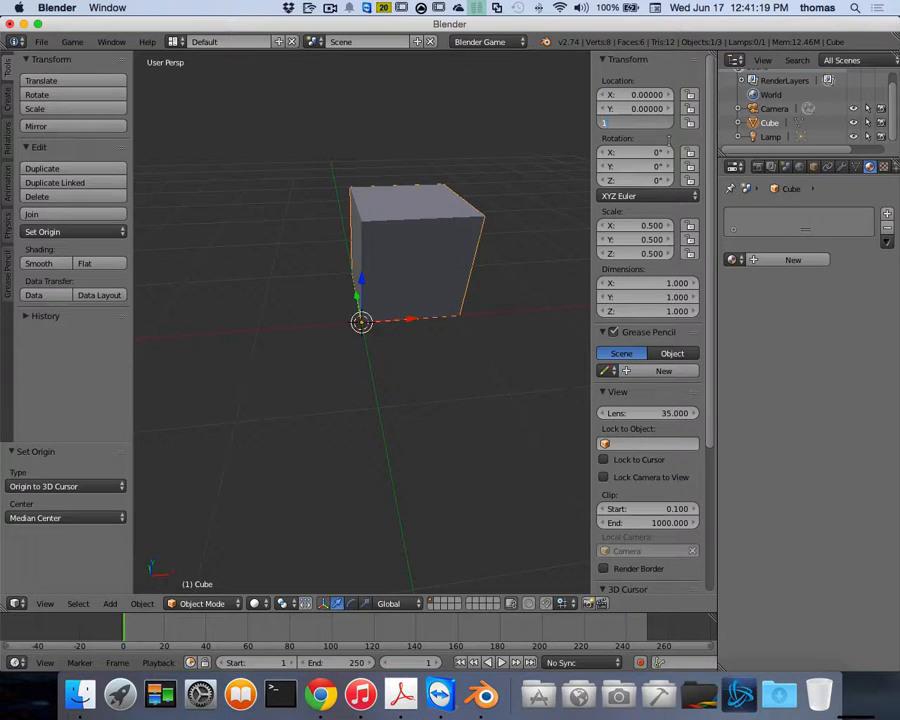
pyautogui.write('1')
pyautogui.press('Return')
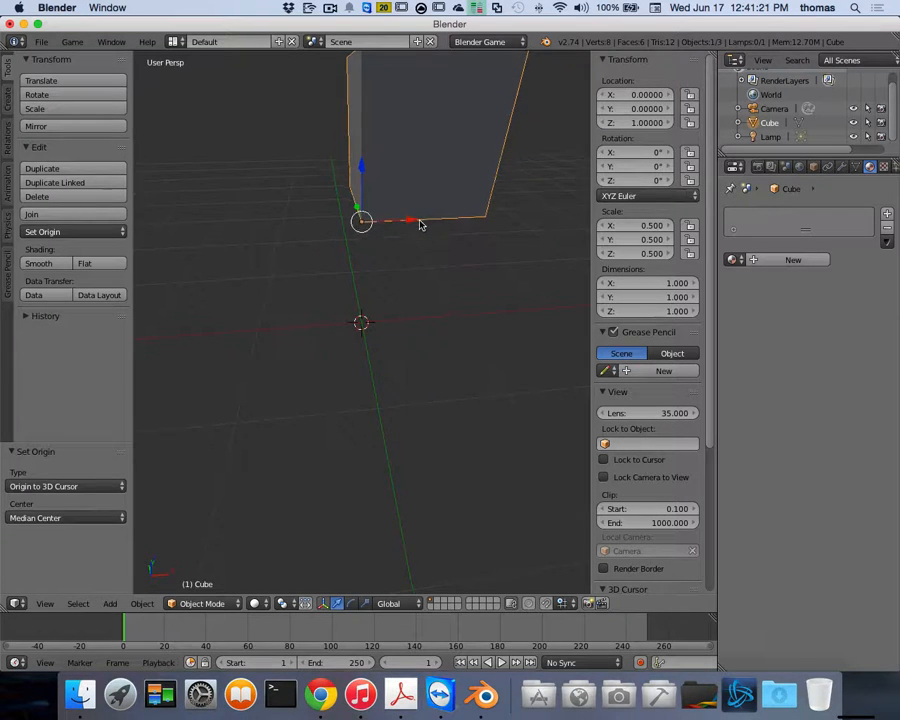
# Step: Set the cube's location to 1 on Y and 1 on X
pyautogui.scroll(5, 420, 224)
pyautogui.hscroll(-5, 443, 225)
pyautogui.hscroll(3, 443, 224)
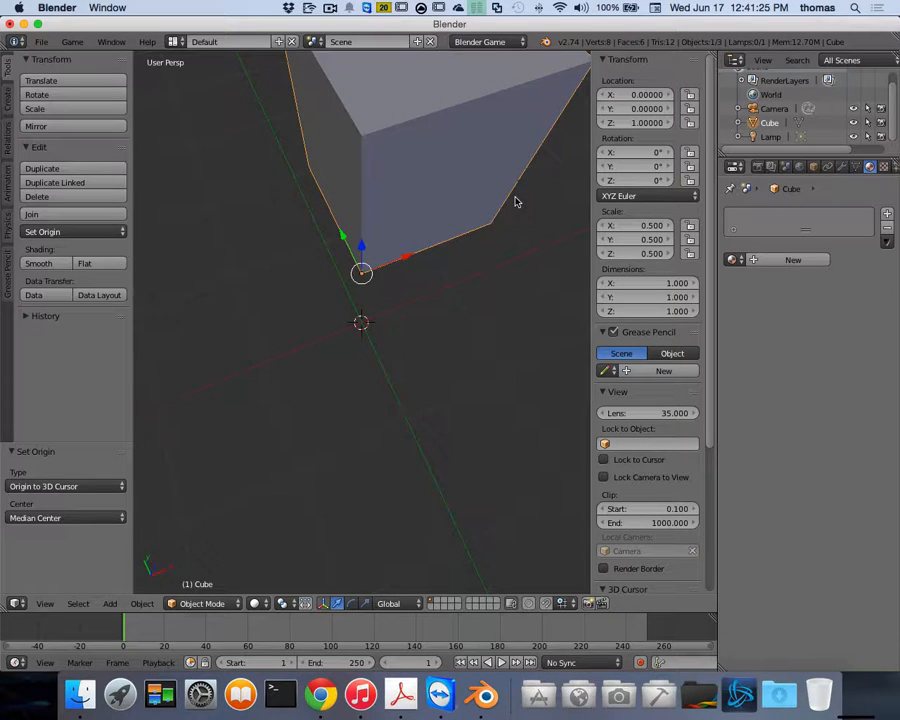
pyautogui.scroll(-4, 516, 201)
pyautogui.scroll(-4, 516, 199)
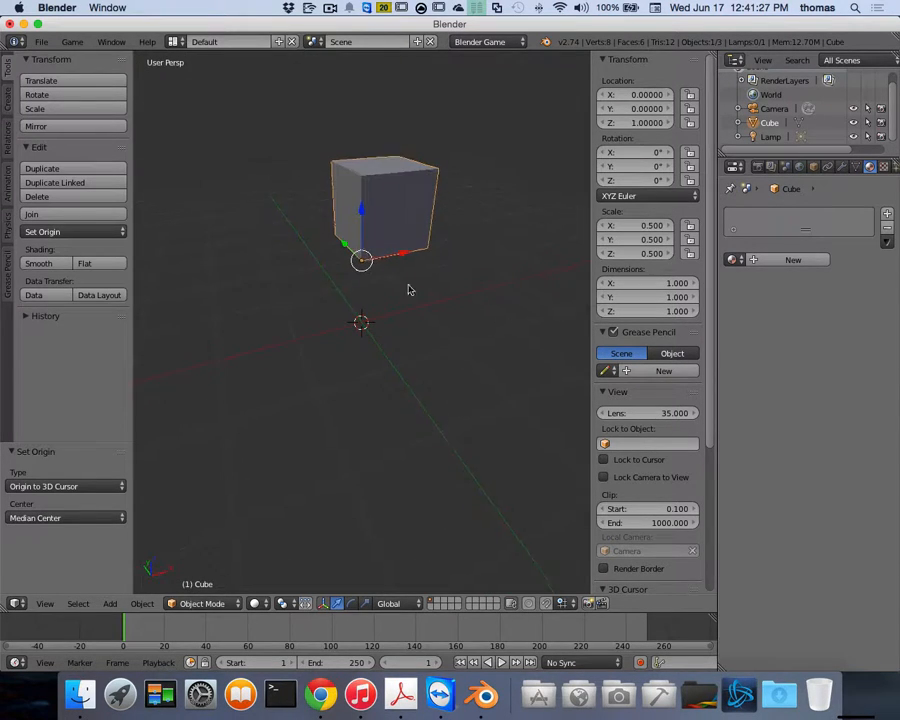
pyautogui.scroll(3, 436, 279)
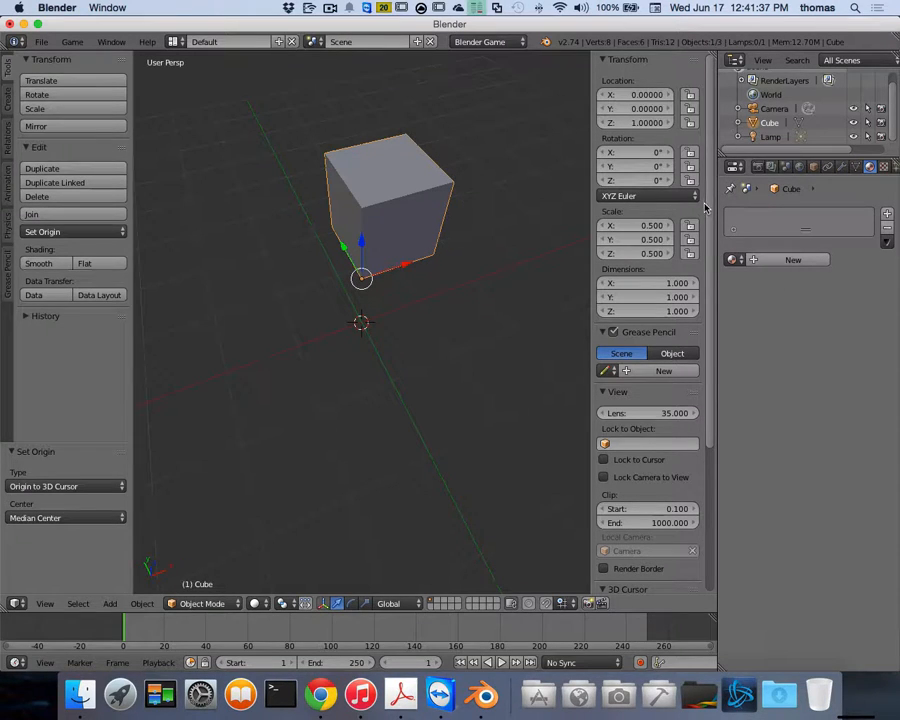
pyautogui.click(654, 109)
pyautogui.write('1')
pyautogui.press('Return')
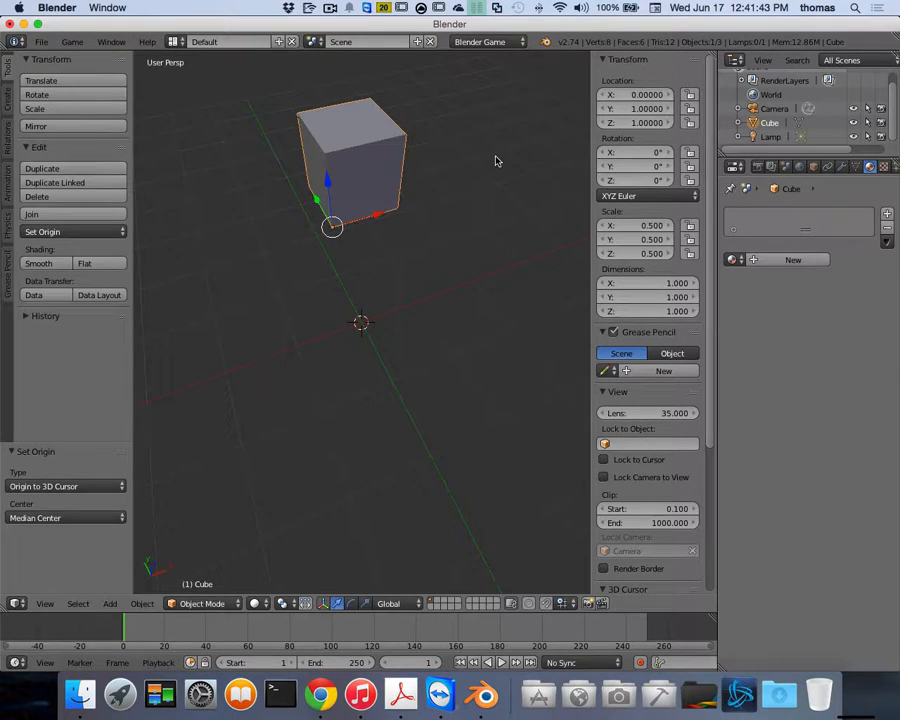
pyautogui.click(633, 108)
pyautogui.click(633, 95)
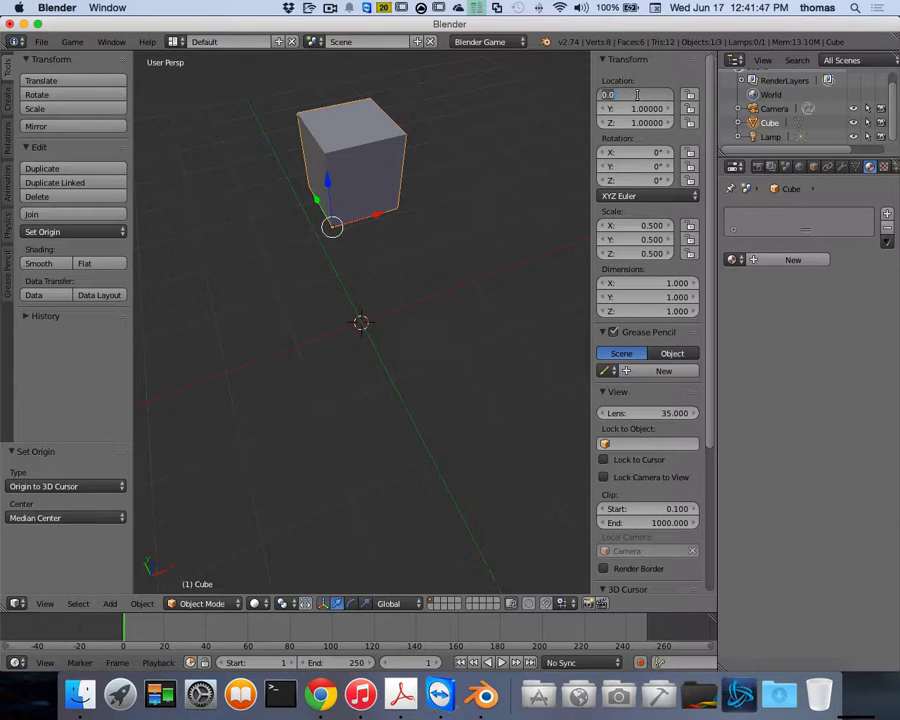
pyautogui.write('1')
pyautogui.press('Return')
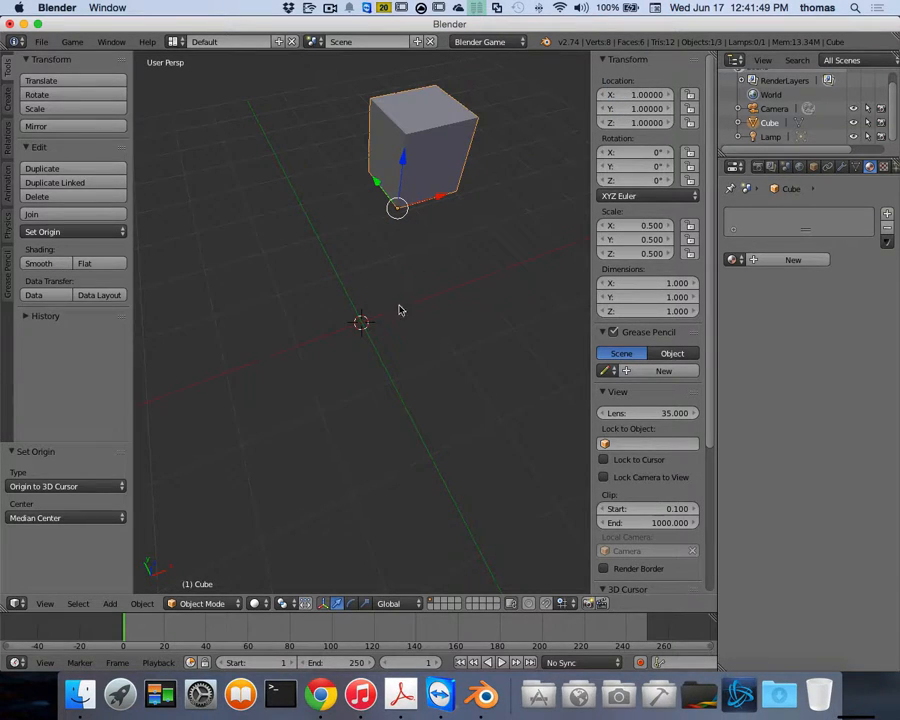
# Step: Examine the moved cube from the top and from several angles to compare its corner origin with the world centre
pyautogui.scroll(5, 402, 307)
pyautogui.press('KP_7')
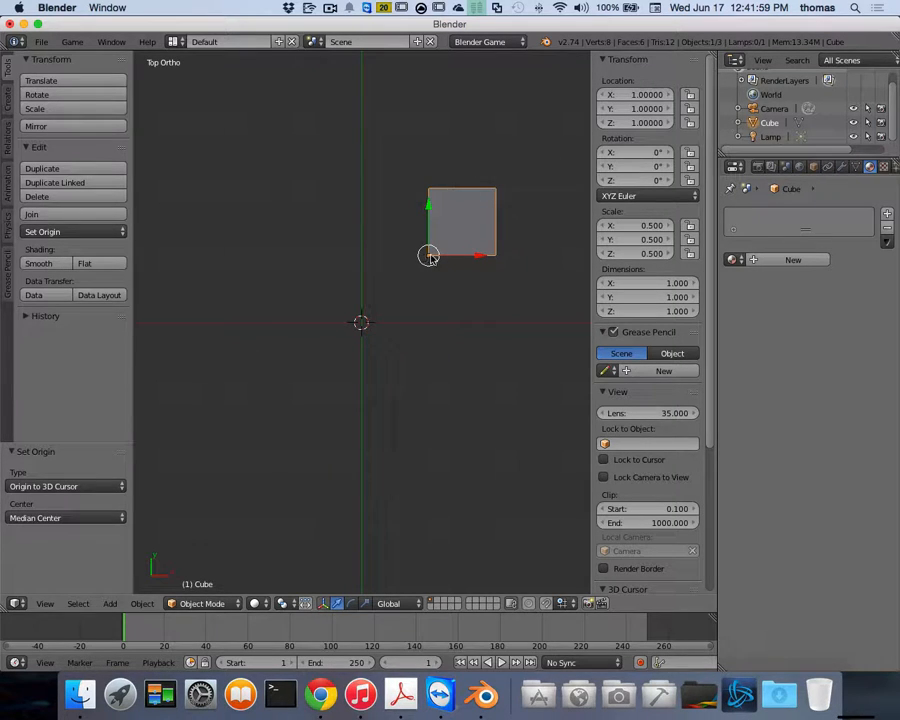
pyautogui.scroll(-5, 464, 261)
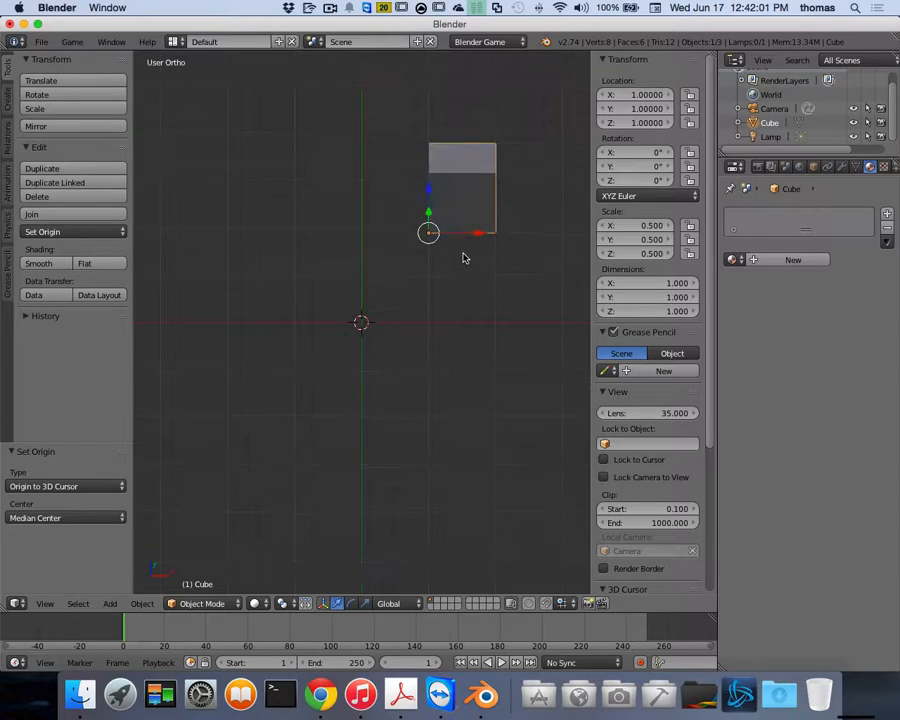
pyautogui.scroll(-3, 449, 267)
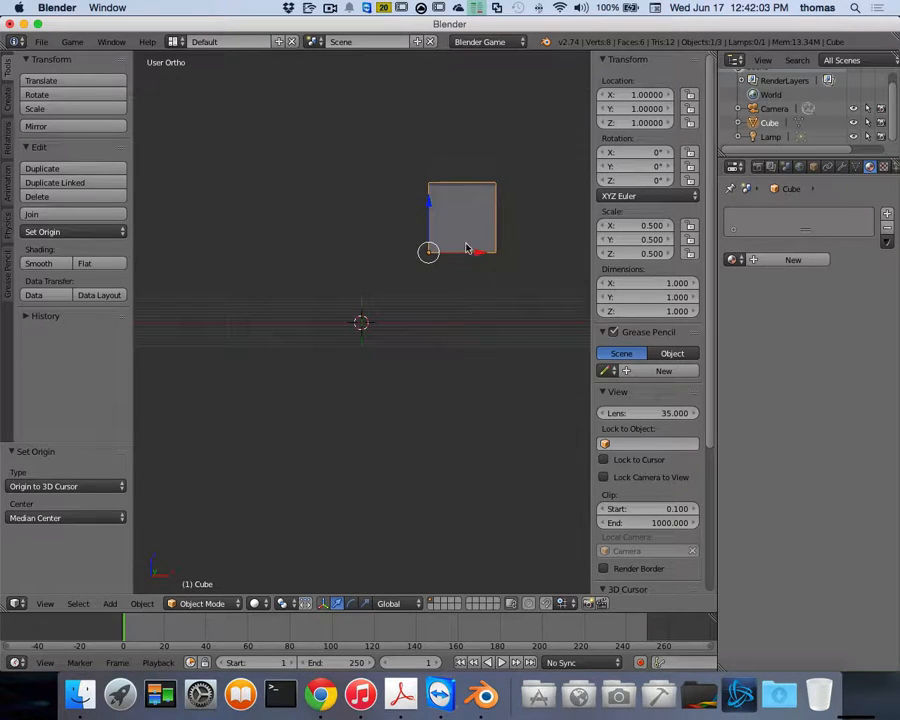
pyautogui.scroll(3, 465, 248)
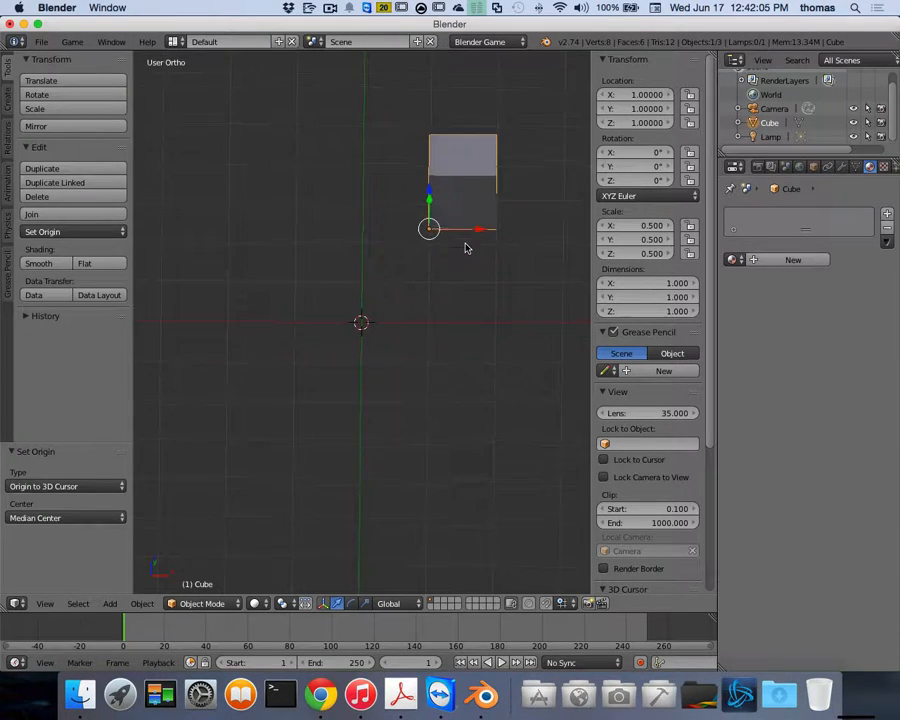
pyautogui.hscroll(-5, 466, 247)
pyautogui.hscroll(1, 470, 243)
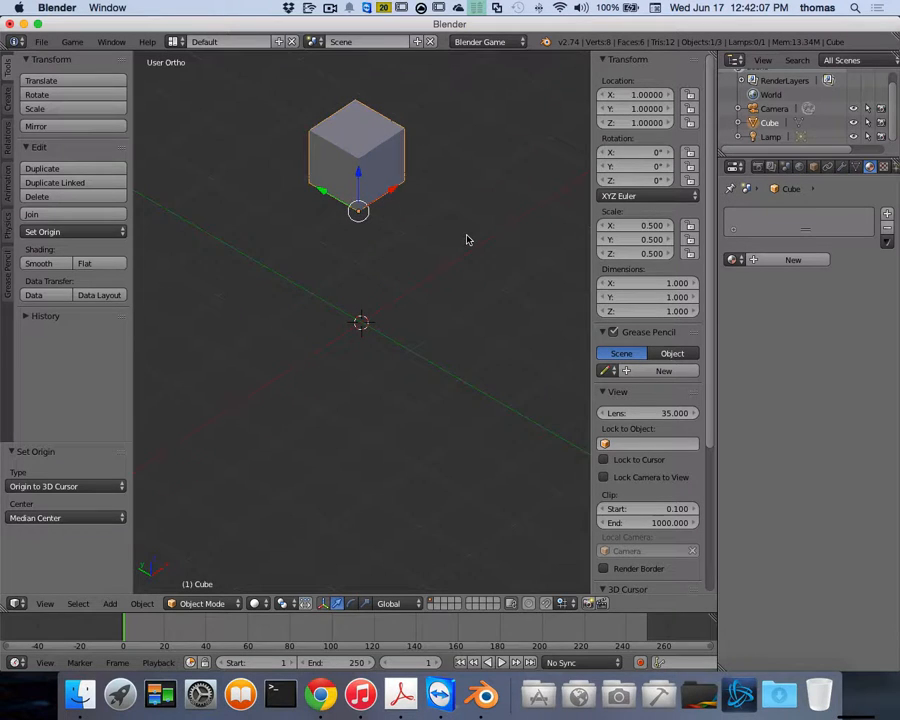
pyautogui.hscroll(1, 466, 239)
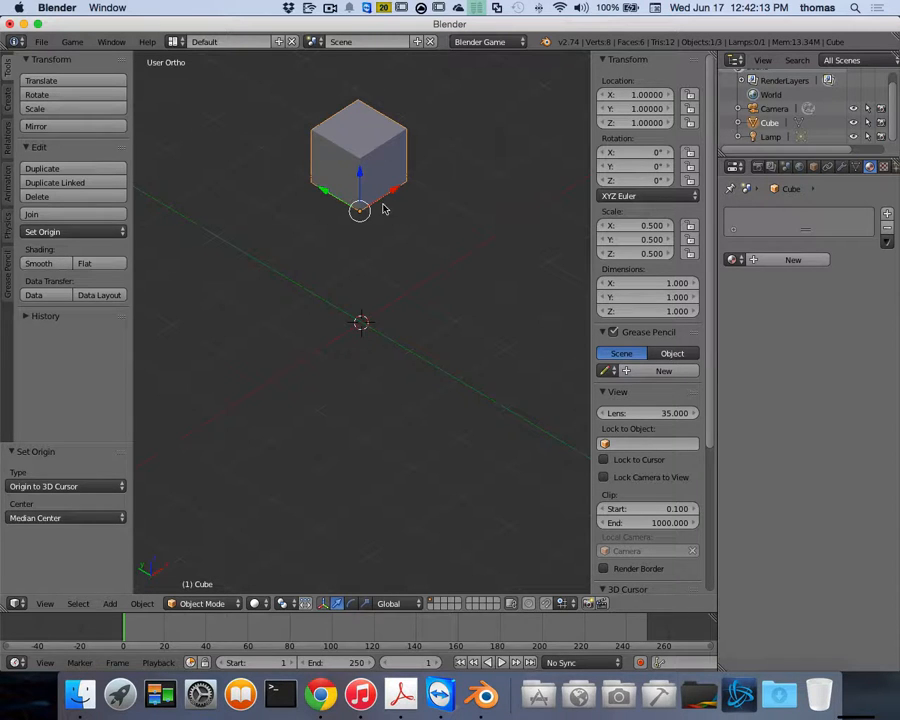
pyautogui.scroll(1, 394, 213)
pyautogui.scroll(-2, 394, 214)
pyautogui.scroll(3, 393, 211)
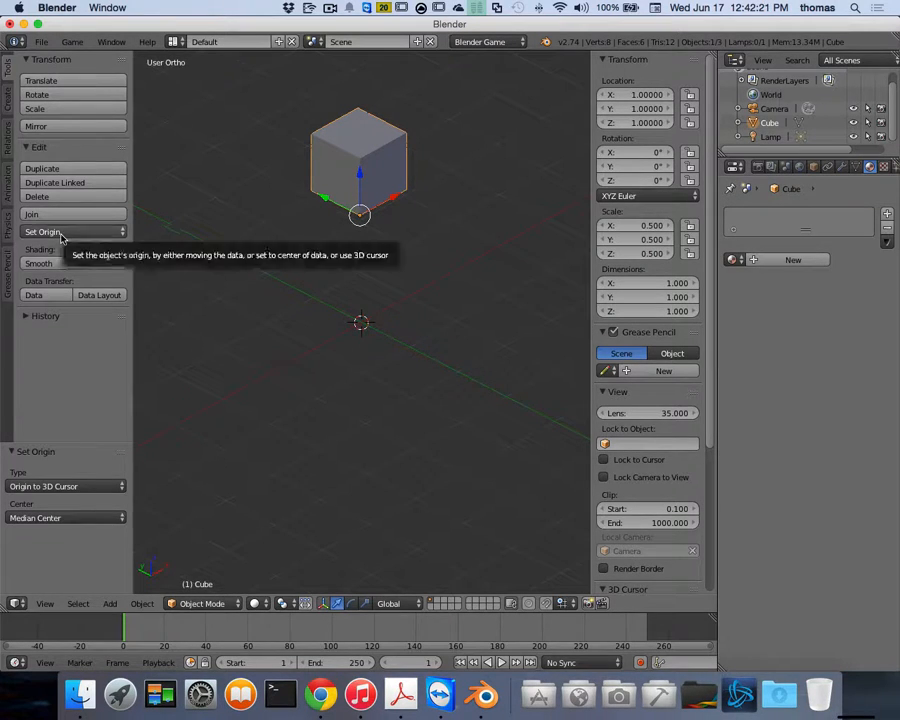
# Step: Set the cube's origin back to the centre of its geometry
pyautogui.click(61, 233)
pyautogui.click(60, 263)
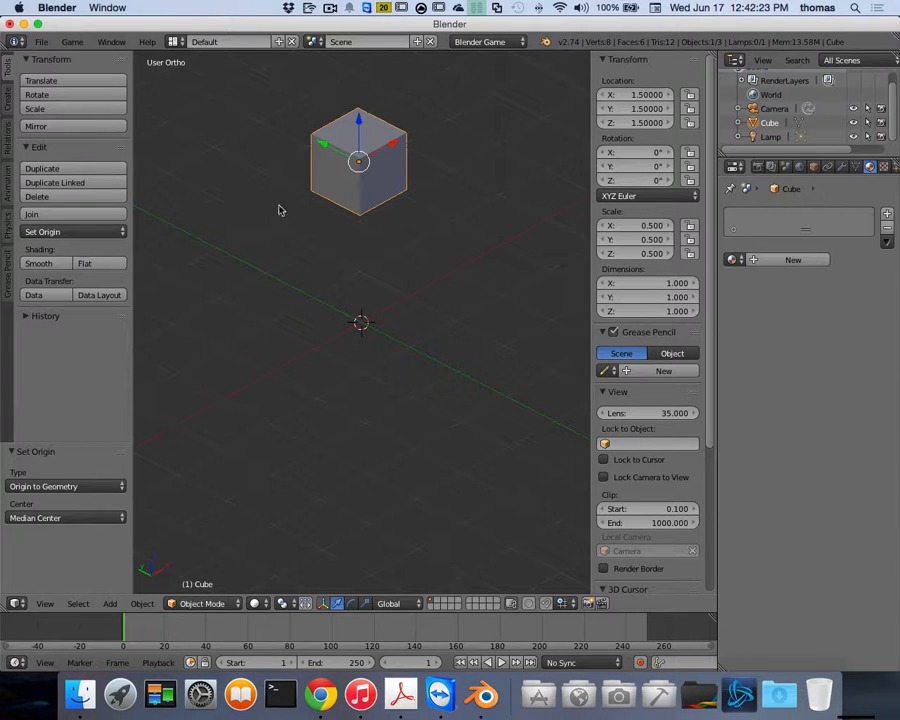
pyautogui.scroll(3, 376, 220)
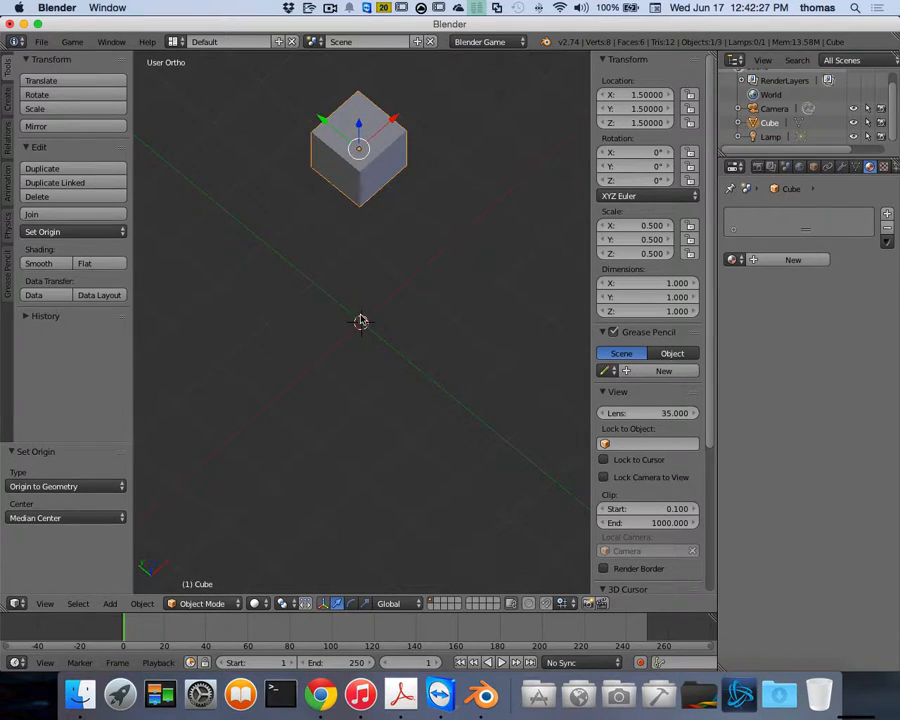
pyautogui.scroll(3, 375, 312)
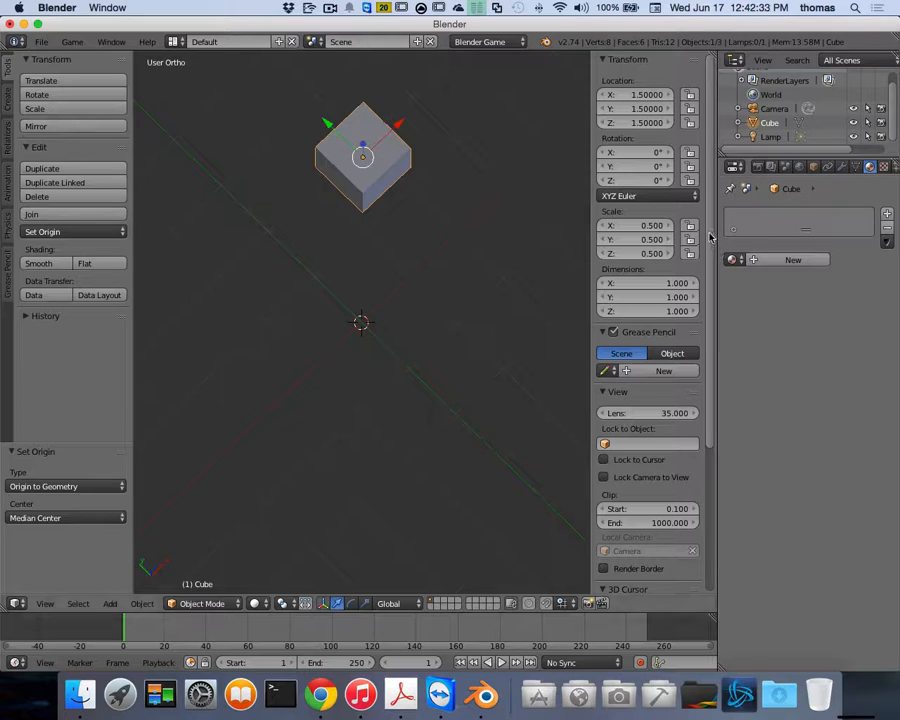
# Step: Set the 3D cursor's location to 1 on X, Y and Z
pyautogui.scroll(-5, 712, 358)
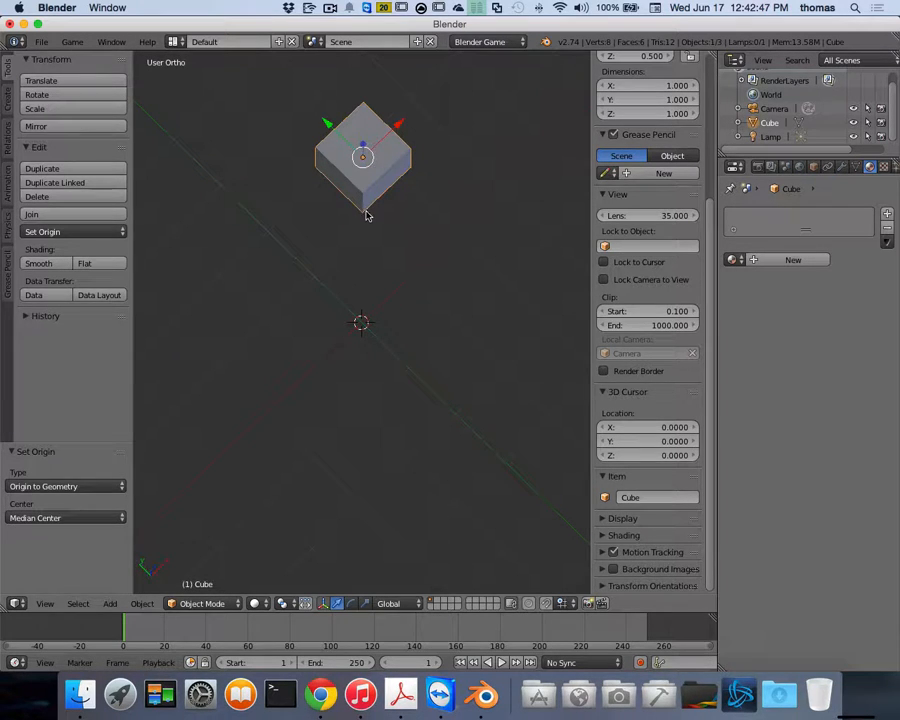
pyautogui.click(673, 427)
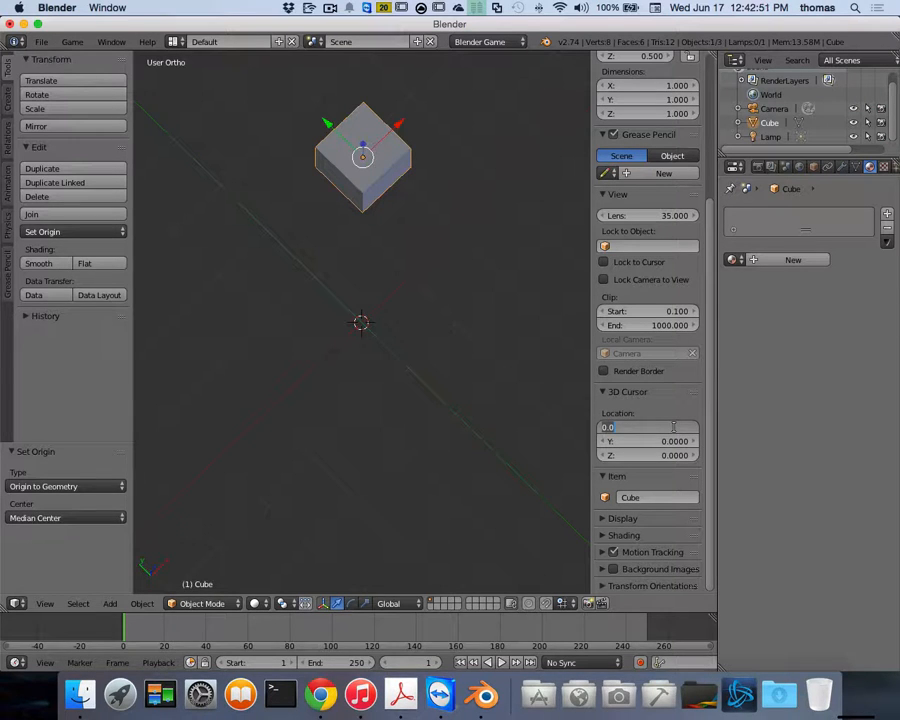
pyautogui.write('1')
pyautogui.press('Return')
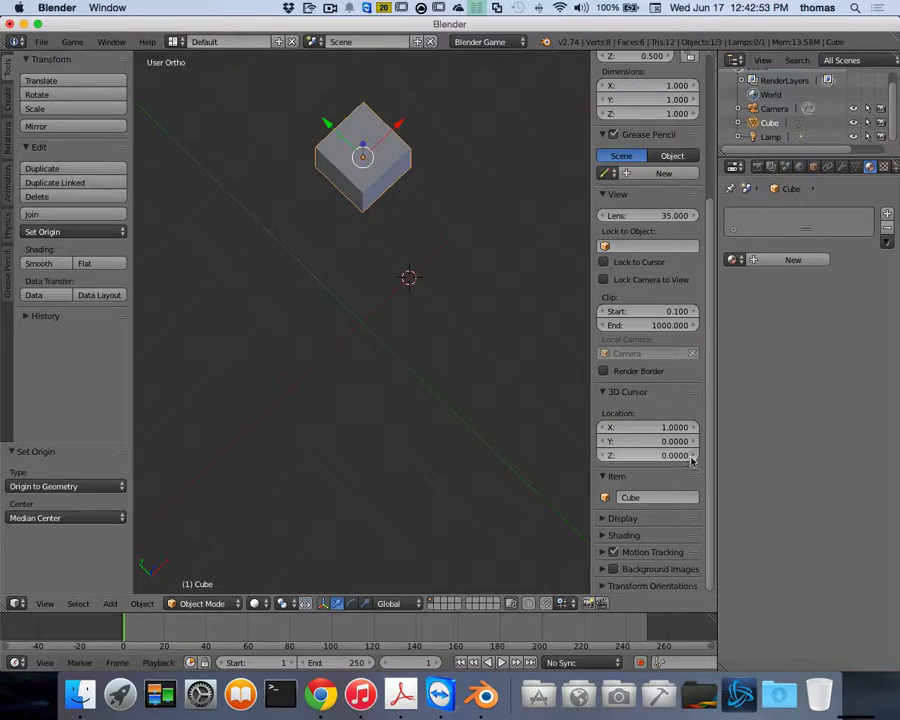
pyautogui.click(683, 441)
pyautogui.write('1')
pyautogui.press('Return')
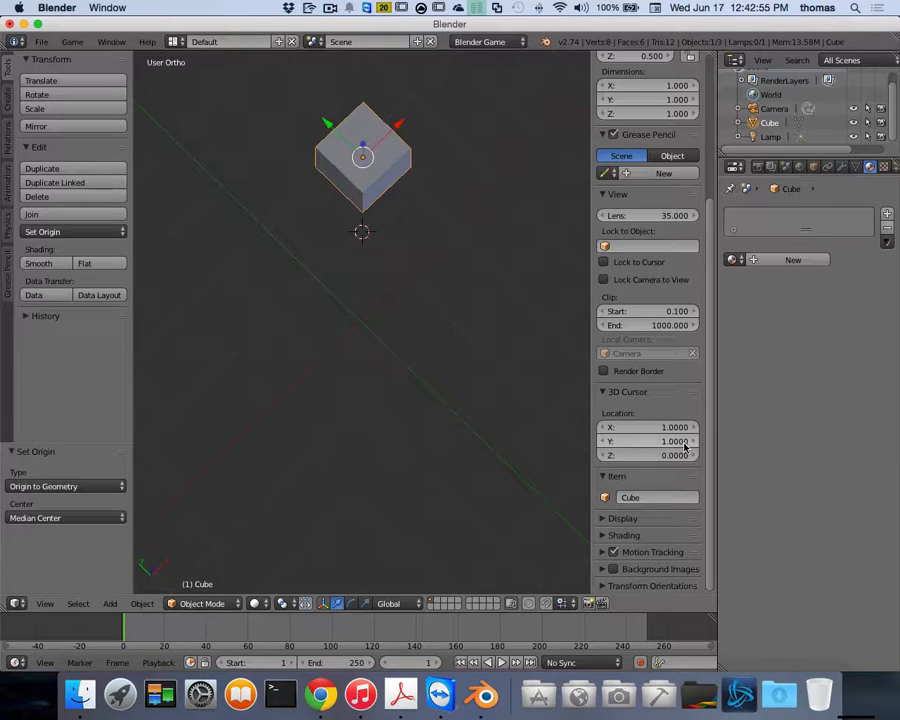
pyautogui.click(683, 455)
pyautogui.write('1')
pyautogui.press('Return')
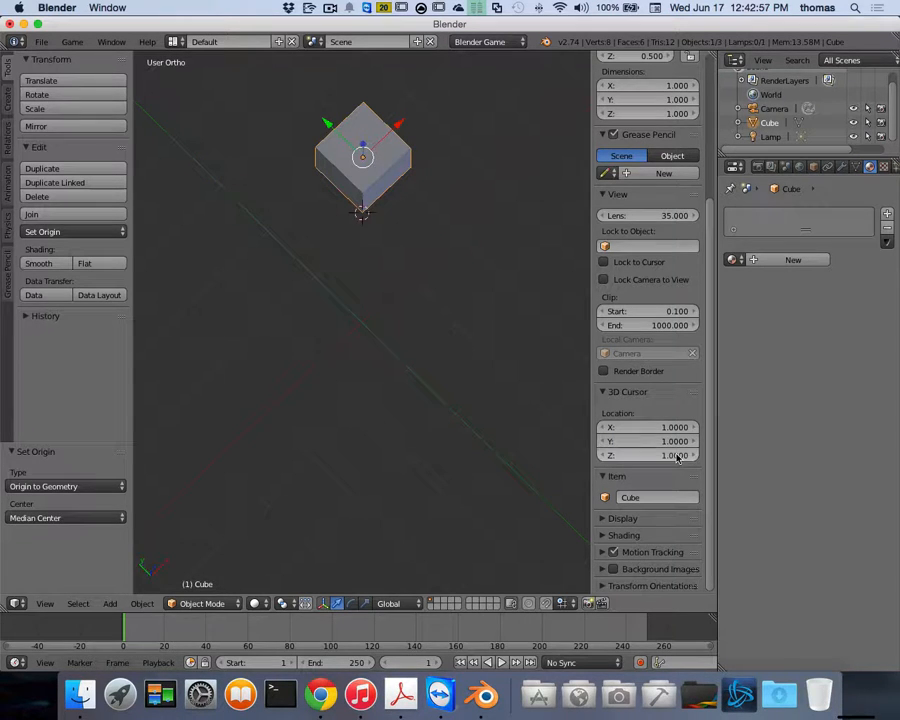
# Step: Set the cube's origin to the 3D cursor at its bottom corner
pyautogui.scroll(-5, 433, 222)
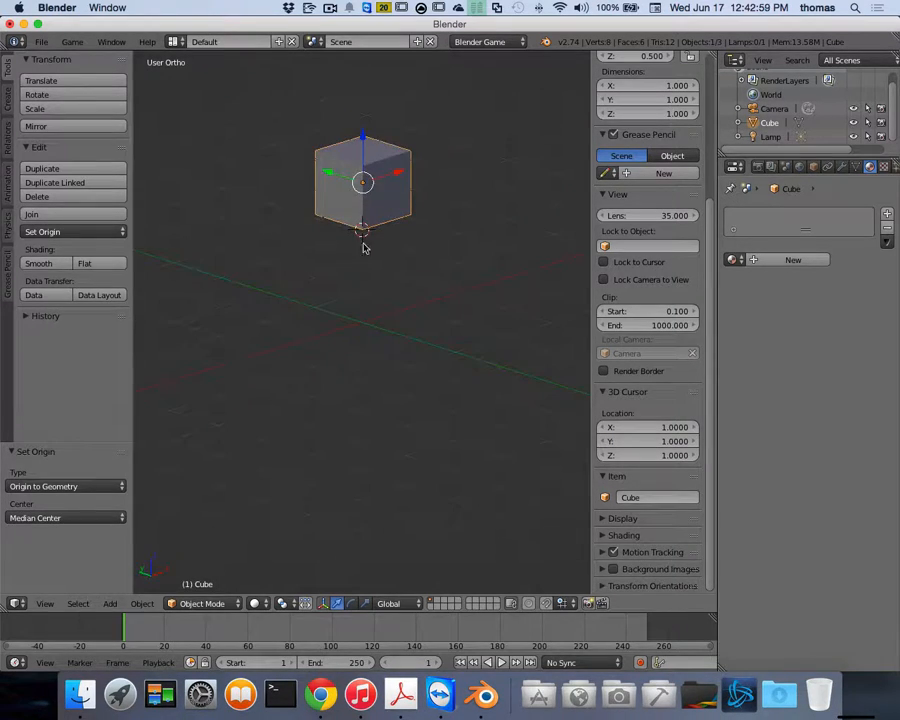
pyautogui.scroll(3, 364, 247)
pyautogui.scroll(5, 385, 256)
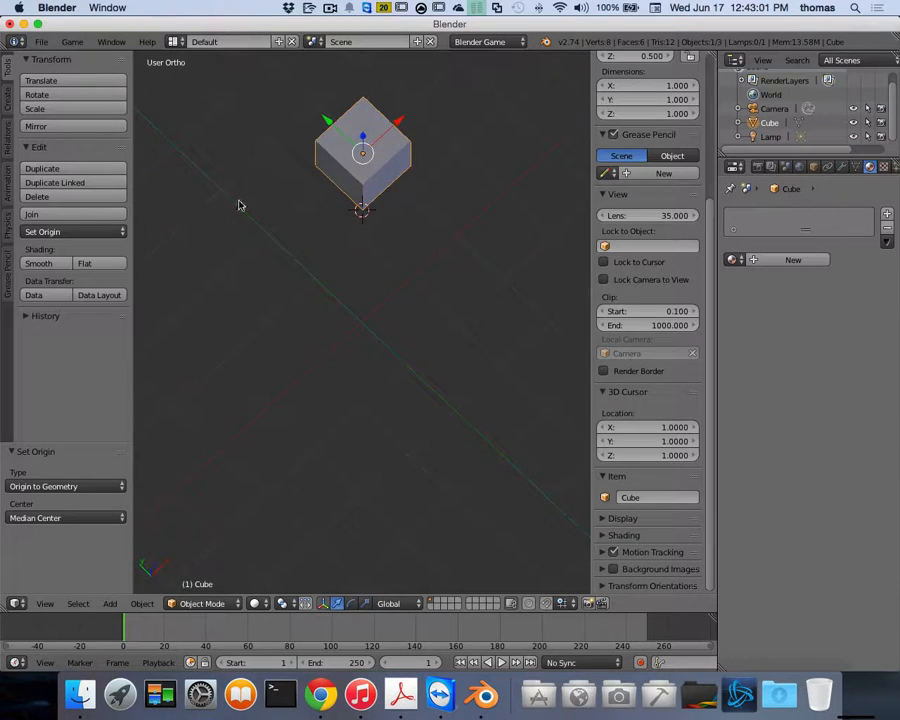
pyautogui.click(73, 232)
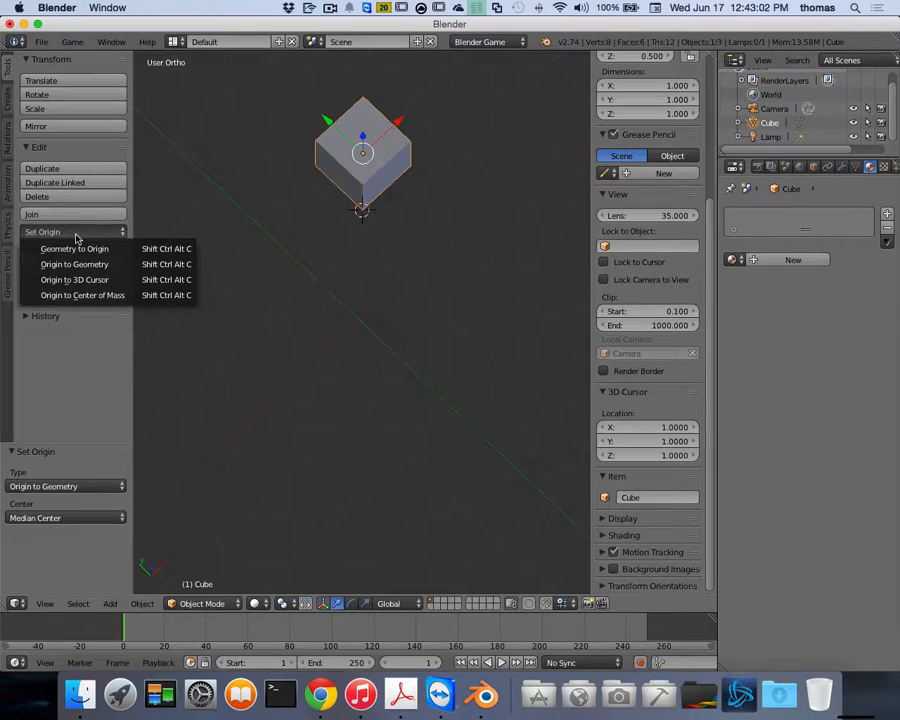
pyautogui.click(99, 280)
# Step: Examine the cube from below, above and the sides to check its origin against the bottom corner
pyautogui.scroll(-5, 374, 283)
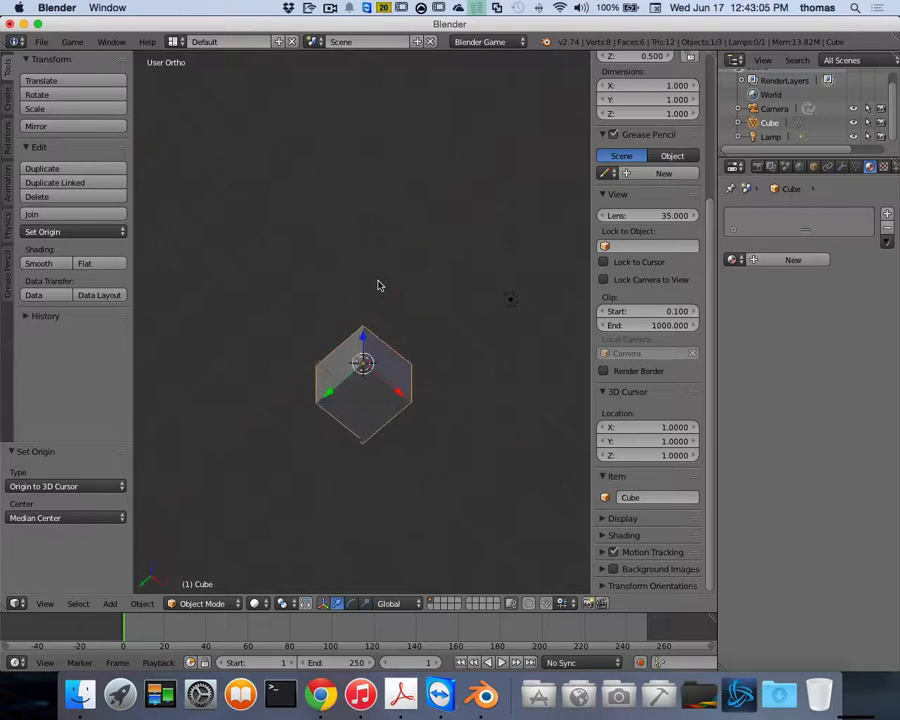
pyautogui.scroll(5, 381, 285)
pyautogui.hscroll(6, 384, 283)
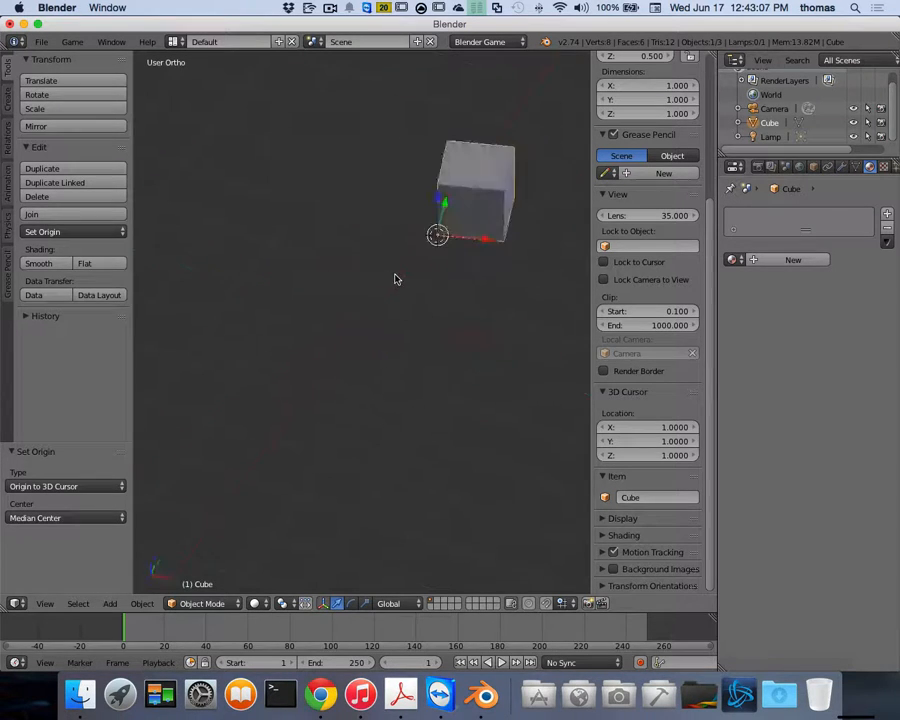
pyautogui.hscroll(6, 508, 274)
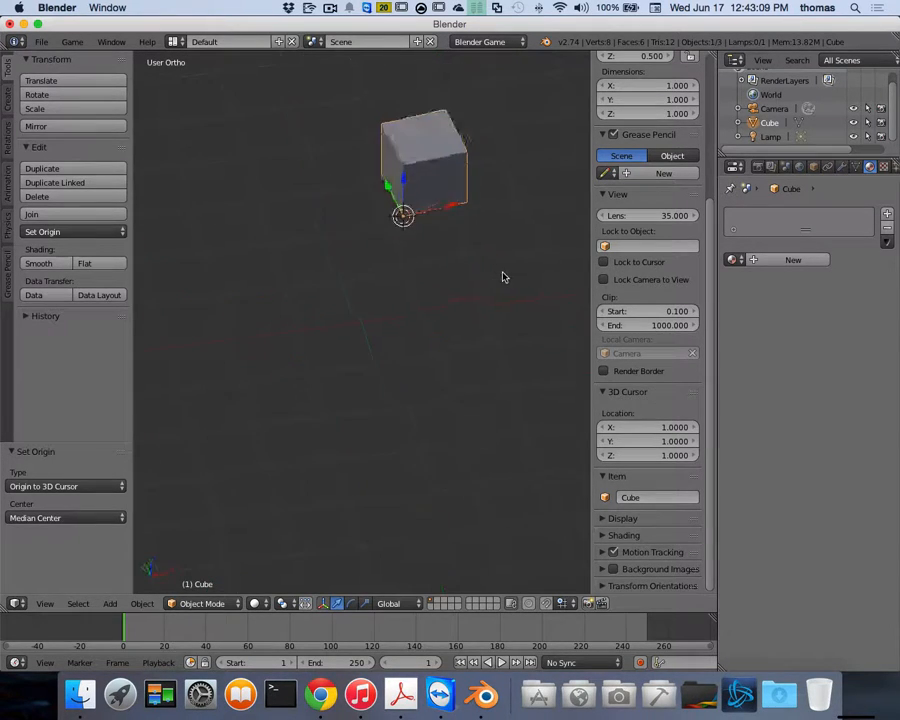
pyautogui.hscroll(2, 488, 275)
pyautogui.scroll(-5, 486, 275)
pyautogui.scroll(5, 486, 275)
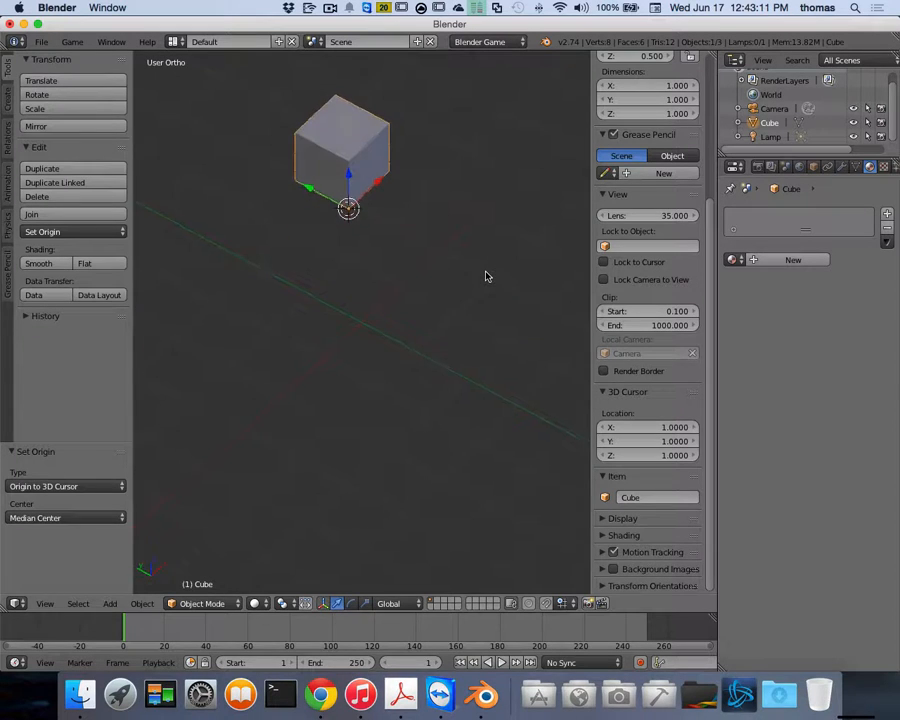
pyautogui.hscroll(-2, 486, 275)
pyautogui.hscroll(-5, 486, 275)
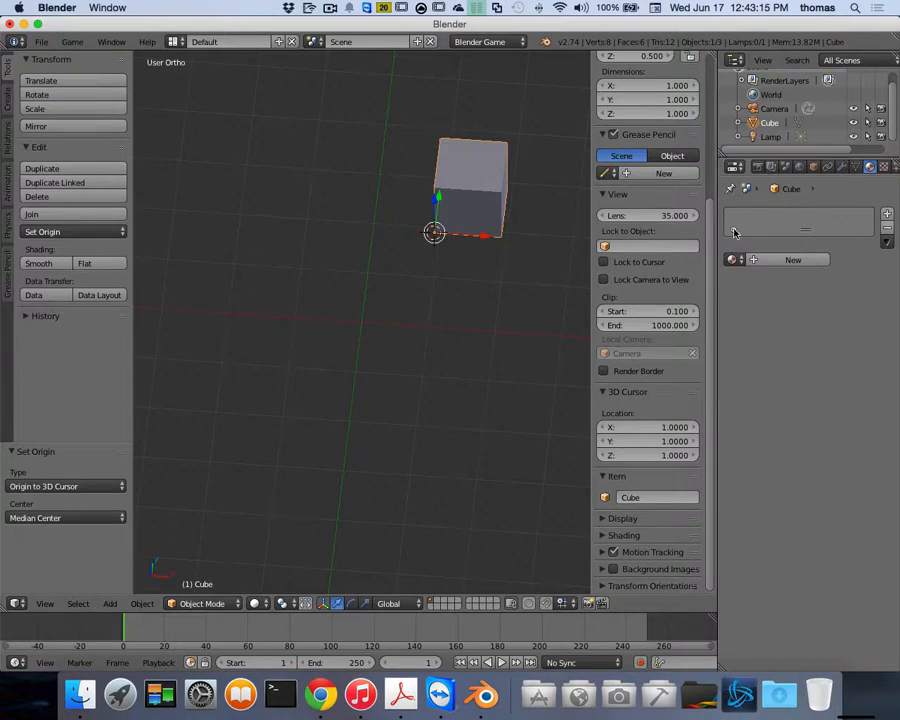
# Step: Rotate the cube about its corner origin to -21° on Z
pyautogui.scroll(5, 640, 220)
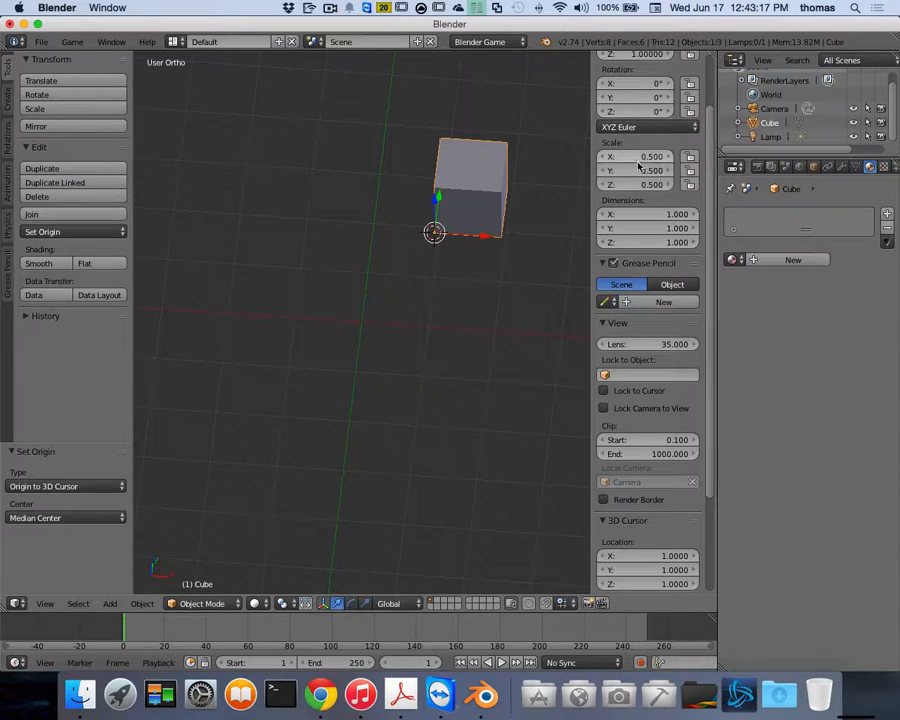
pyautogui.scroll(3, 640, 170)
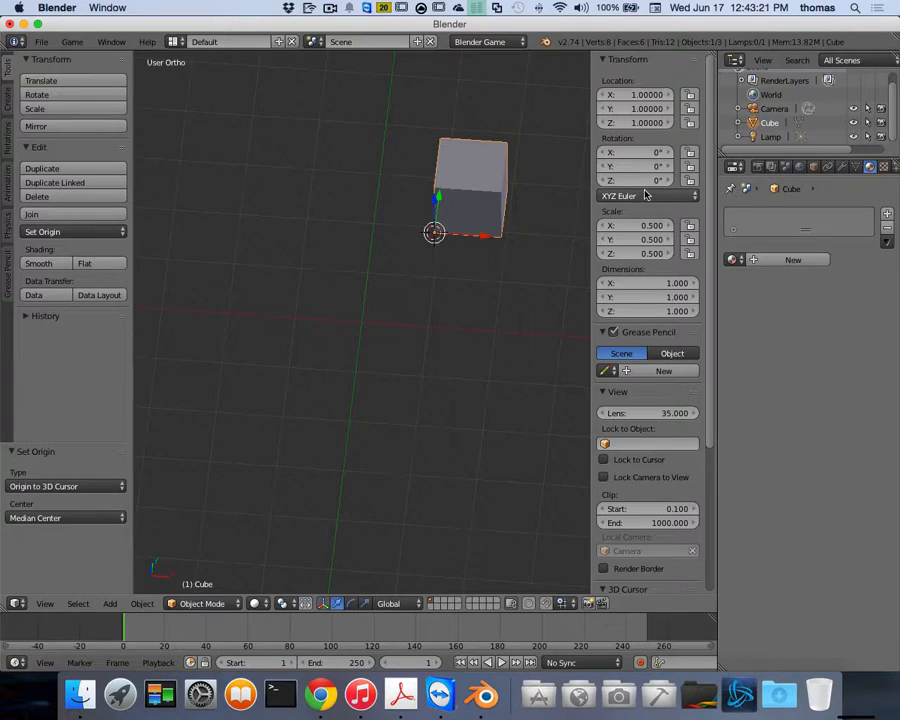
pyautogui.click(605, 181)
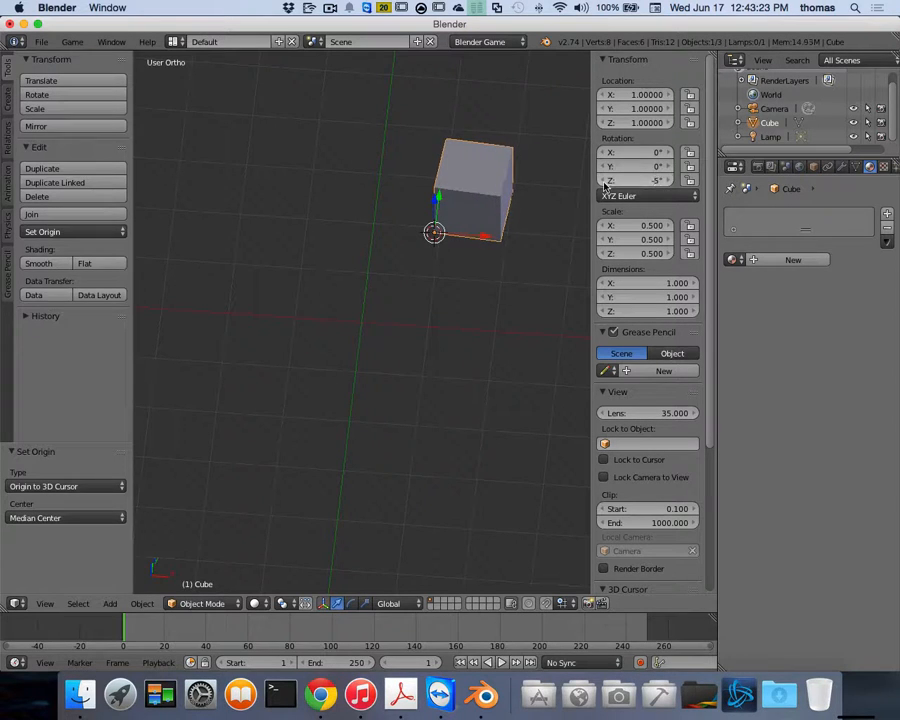
pyautogui.click(605, 181)
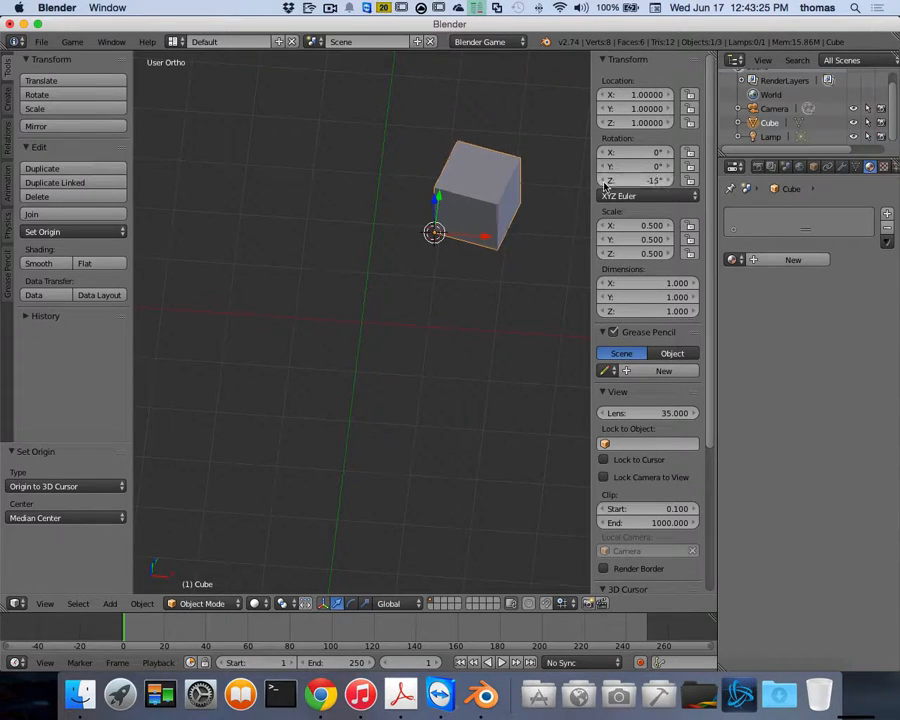
pyautogui.click(604, 183)
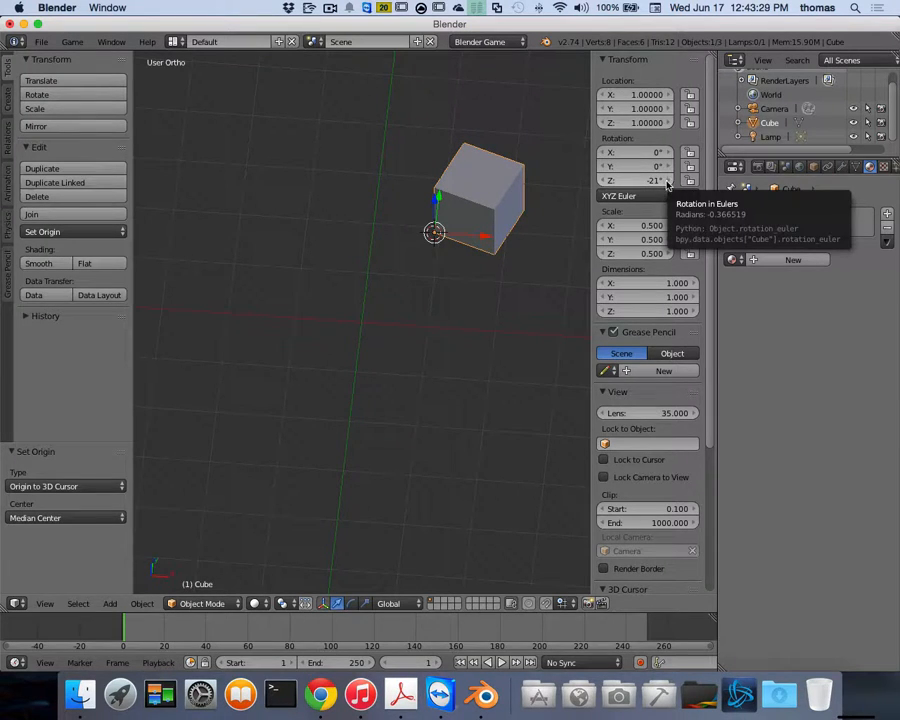
# Step: Rotate the cube about its corner origin in one-degree increments to 24° on Z
pyautogui.click(671, 184)
pyautogui.click(671, 184)
pyautogui.click(671, 184)
pyautogui.click(671, 184)
pyautogui.click(671, 184)
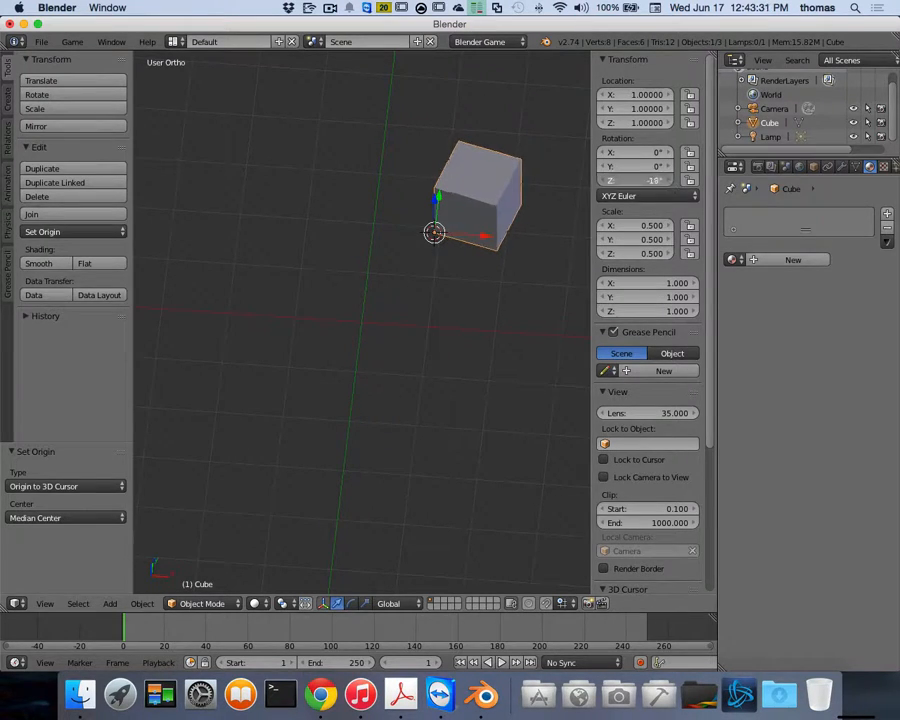
pyautogui.click(671, 184)
pyautogui.click(671, 184)
pyautogui.click(671, 184)
pyautogui.click(671, 184)
pyautogui.click(671, 184)
pyautogui.click(671, 184)
pyautogui.click(671, 184)
pyautogui.click(671, 184)
pyautogui.click(671, 184)
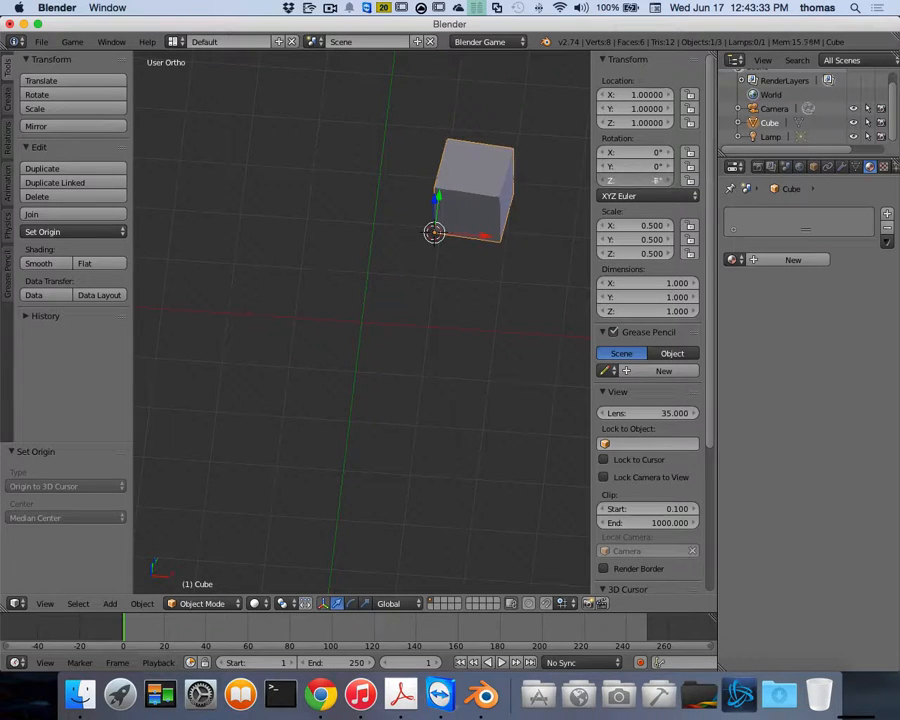
pyautogui.click(671, 184)
pyautogui.click(671, 184)
pyautogui.click(671, 184)
pyautogui.click(671, 184)
pyautogui.click(671, 184)
pyautogui.click(671, 184)
pyautogui.click(671, 184)
pyautogui.click(671, 184)
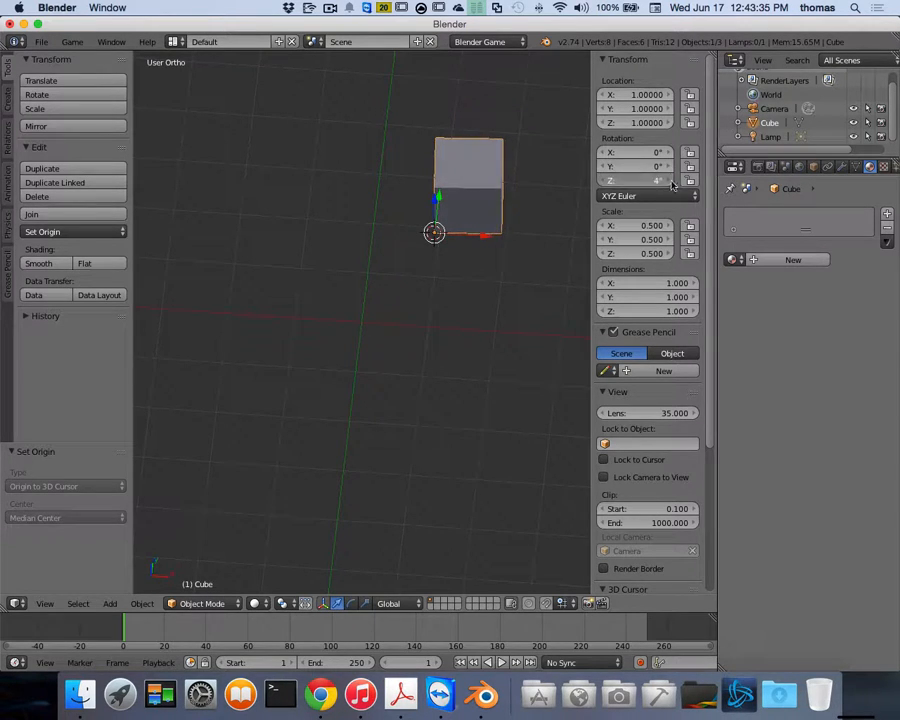
pyautogui.click(671, 184)
pyautogui.click(671, 184)
pyautogui.click(671, 184)
pyautogui.click(671, 184)
pyautogui.click(671, 184)
pyautogui.click(671, 184)
pyautogui.click(671, 184)
pyautogui.click(671, 184)
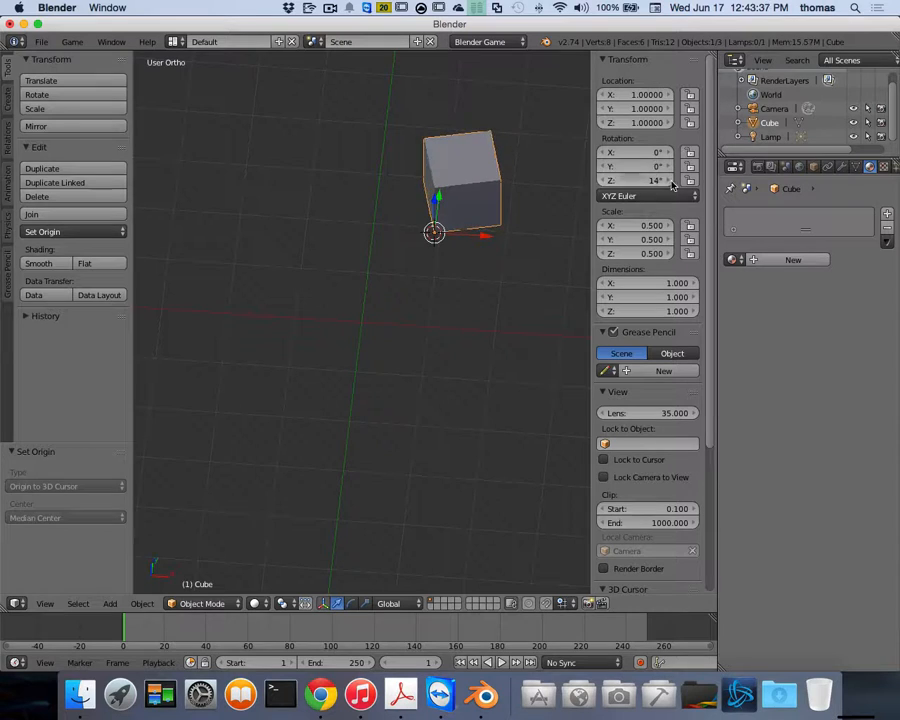
pyautogui.click(671, 184)
pyautogui.click(671, 184)
pyautogui.click(672, 184)
pyautogui.click(672, 184)
pyautogui.click(672, 184)
pyautogui.click(672, 184)
pyautogui.click(672, 184)
pyautogui.click(672, 184)
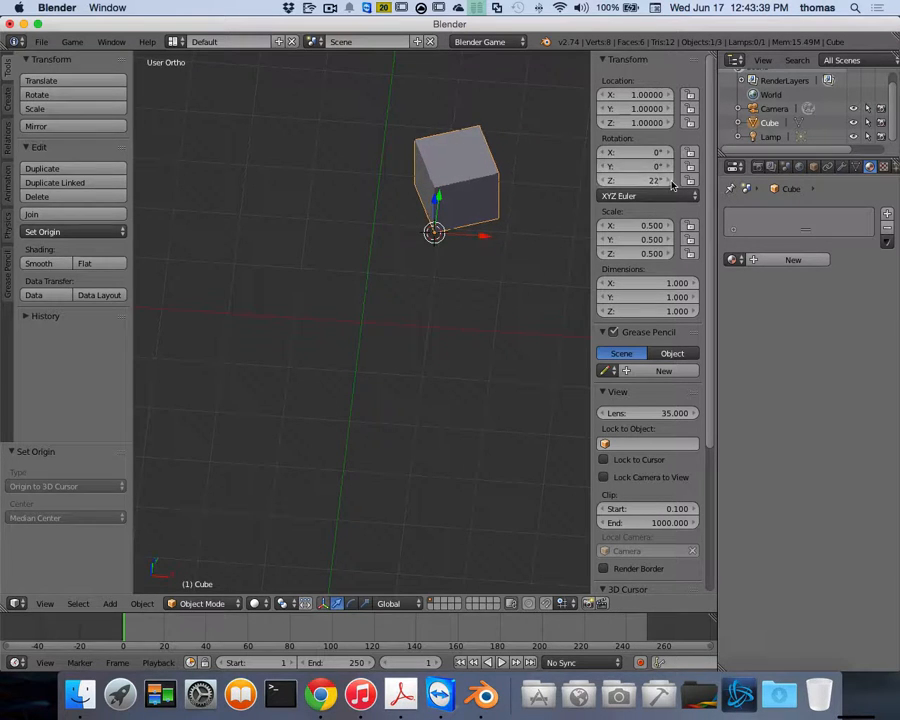
pyautogui.click(672, 184)
pyautogui.click(672, 184)
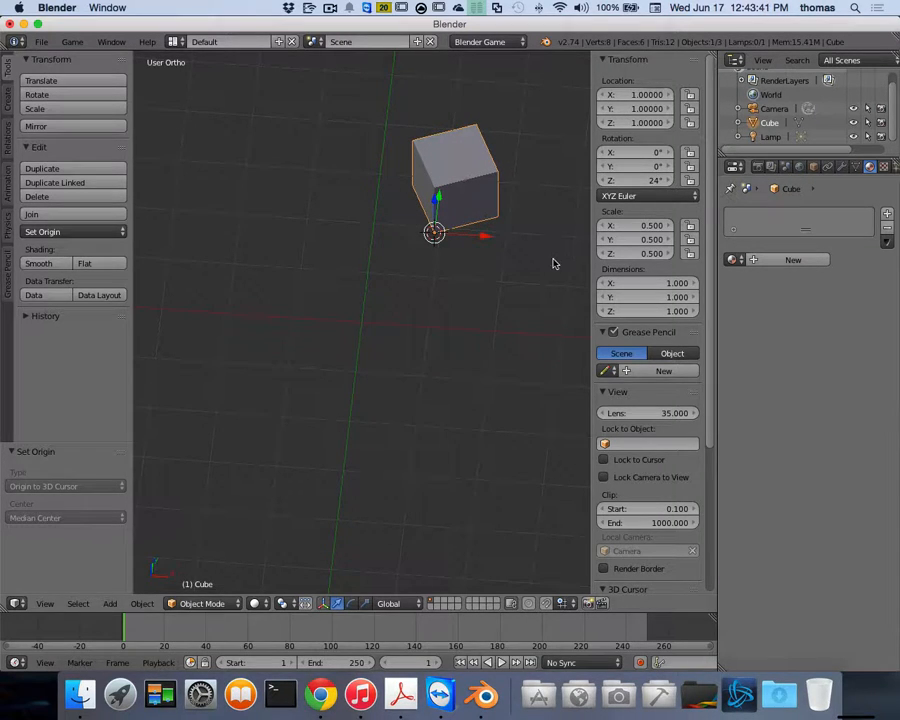
pyautogui.scroll(3, 541, 259)
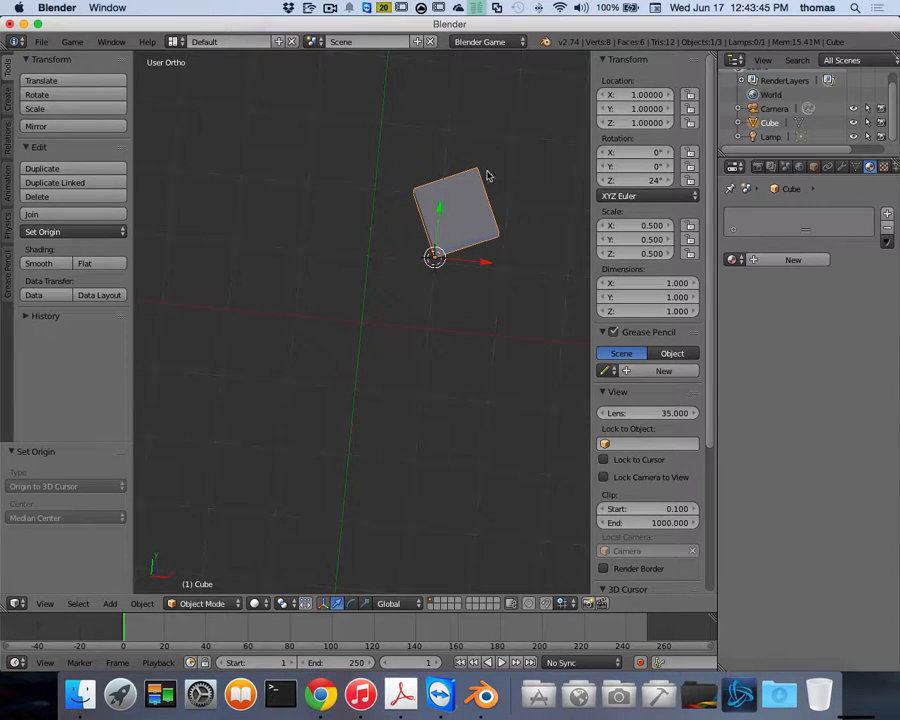
pyautogui.hscroll(-1, 474, 251)
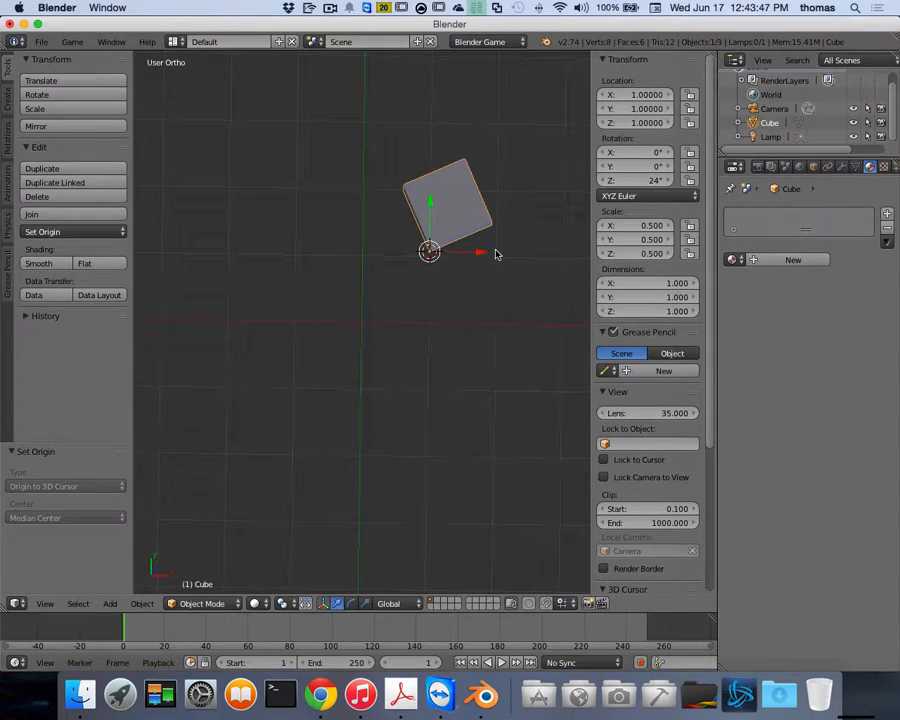
# Step: Open Adobe Fireworks CS6 and create a new 640 × 480 document
pyautogui.click(630, 678)
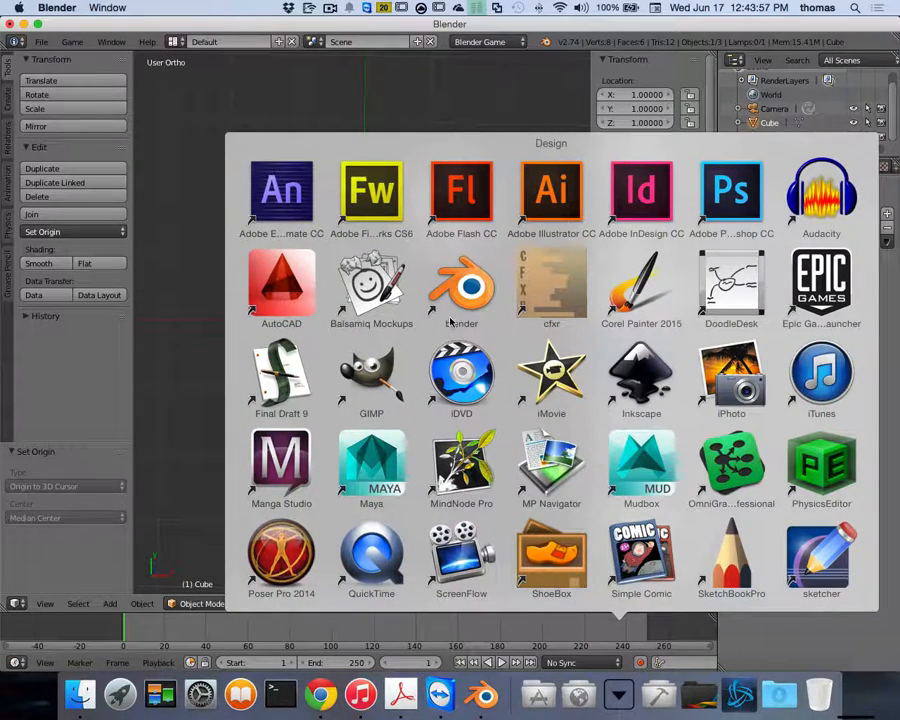
pyautogui.click(381, 197)
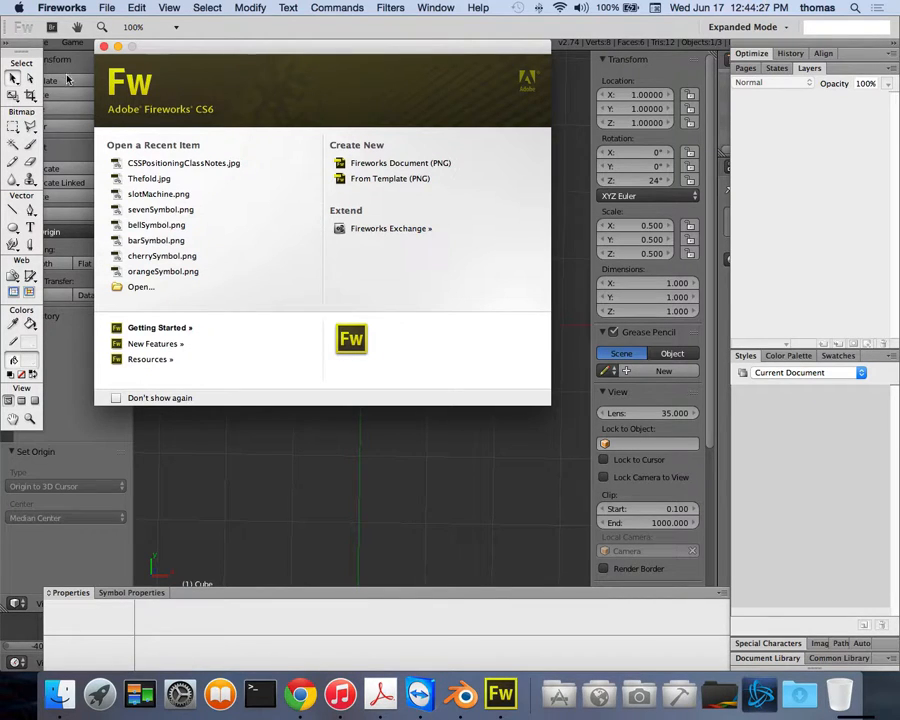
pyautogui.click(106, 7)
pyautogui.click(116, 24)
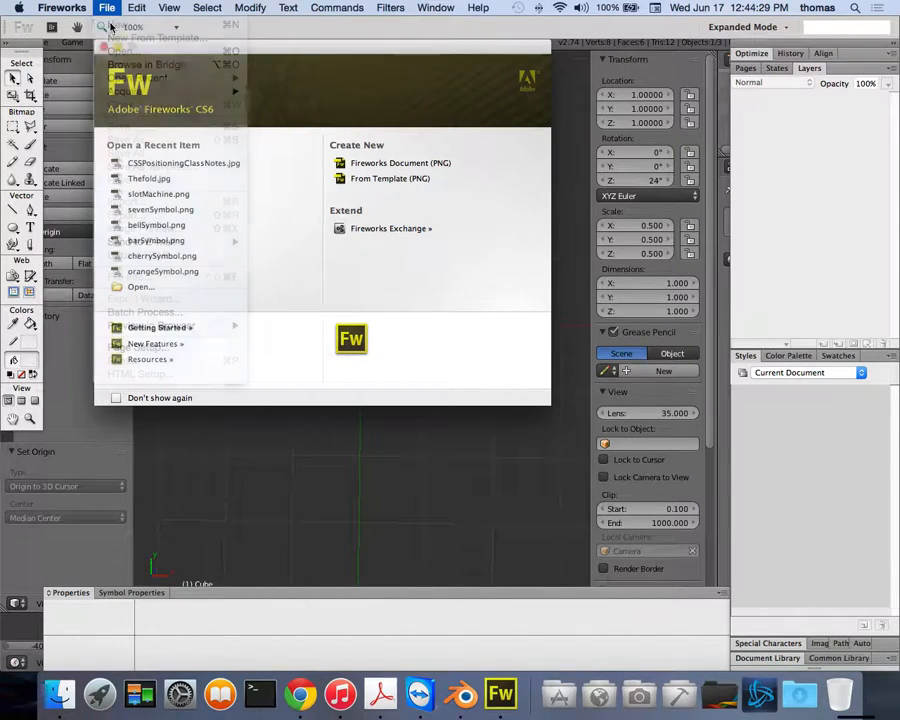
pyautogui.click(562, 439)
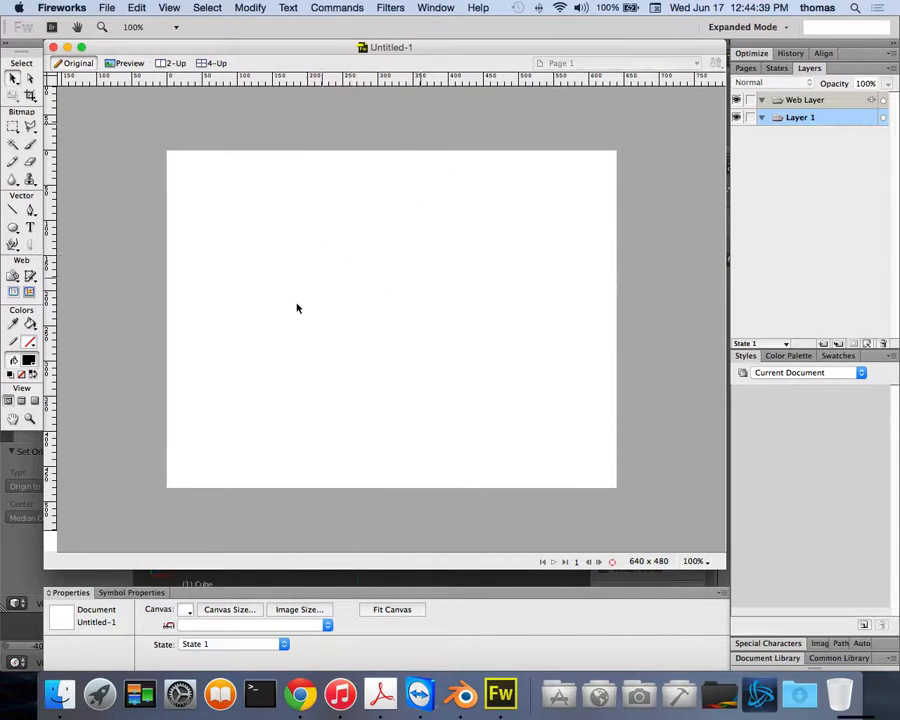
# Step: Draw a black rectangle about 165 × 105 pixels near the middle of the canvas
pyautogui.click(13, 181)
pyautogui.click(58, 198)
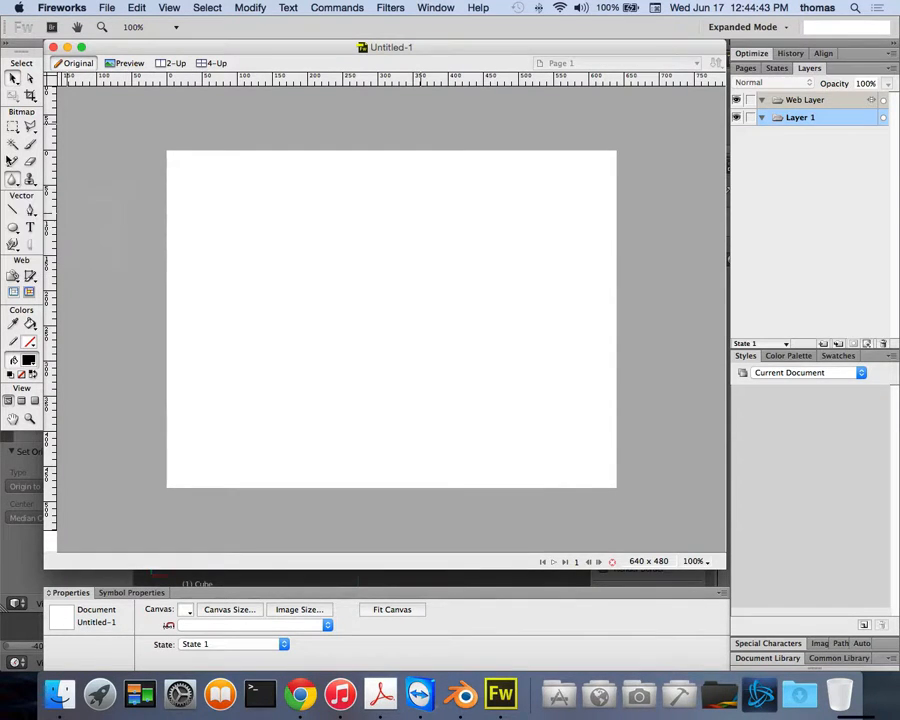
pyautogui.click(17, 236)
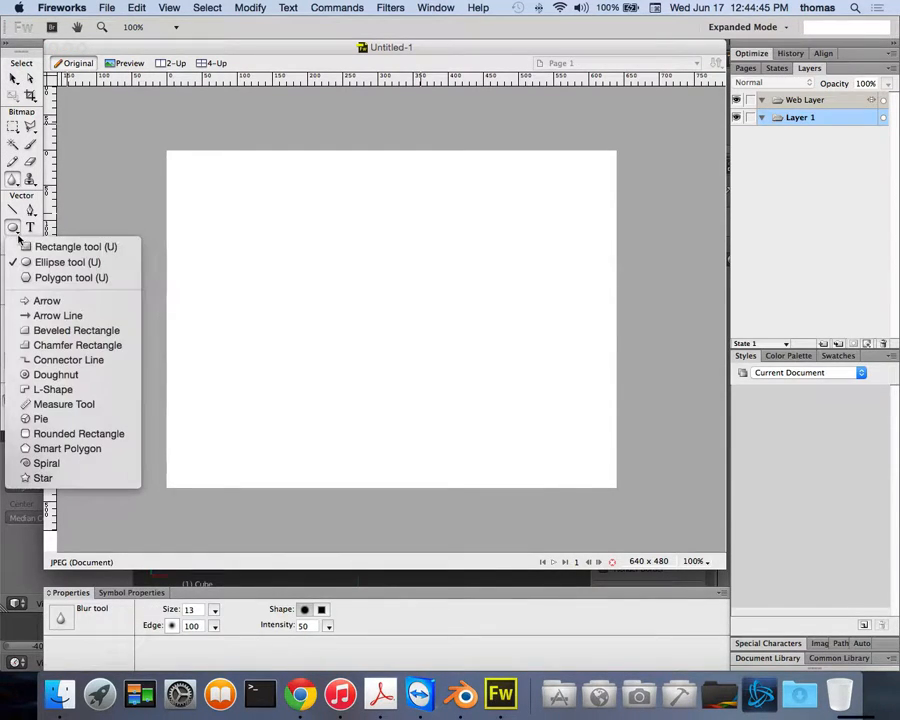
pyautogui.click(50, 245)
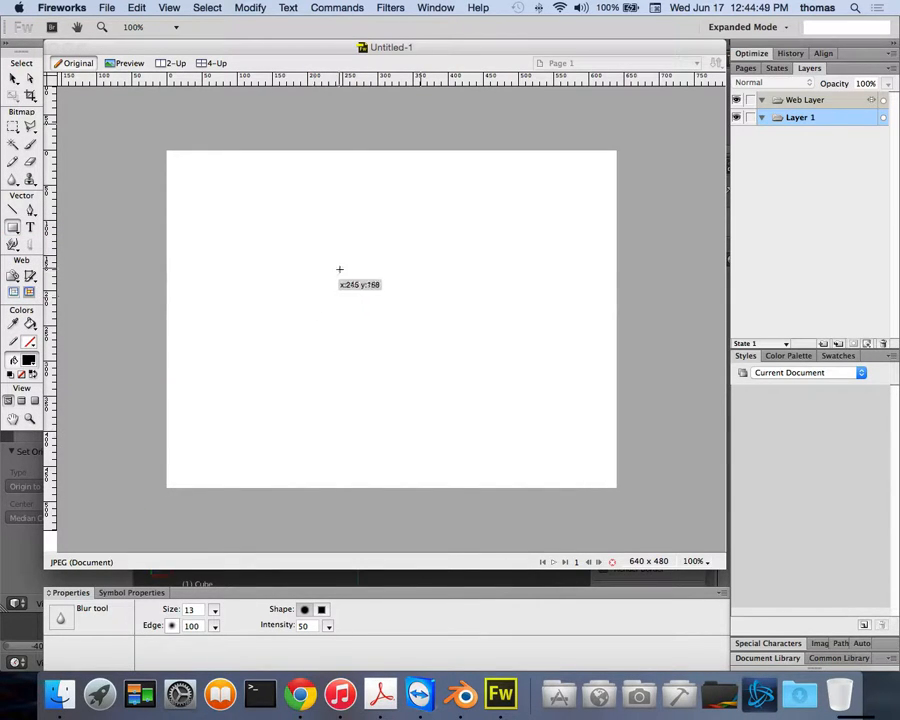
pyautogui.moveTo(333, 265); pyautogui.dragTo(447, 338)
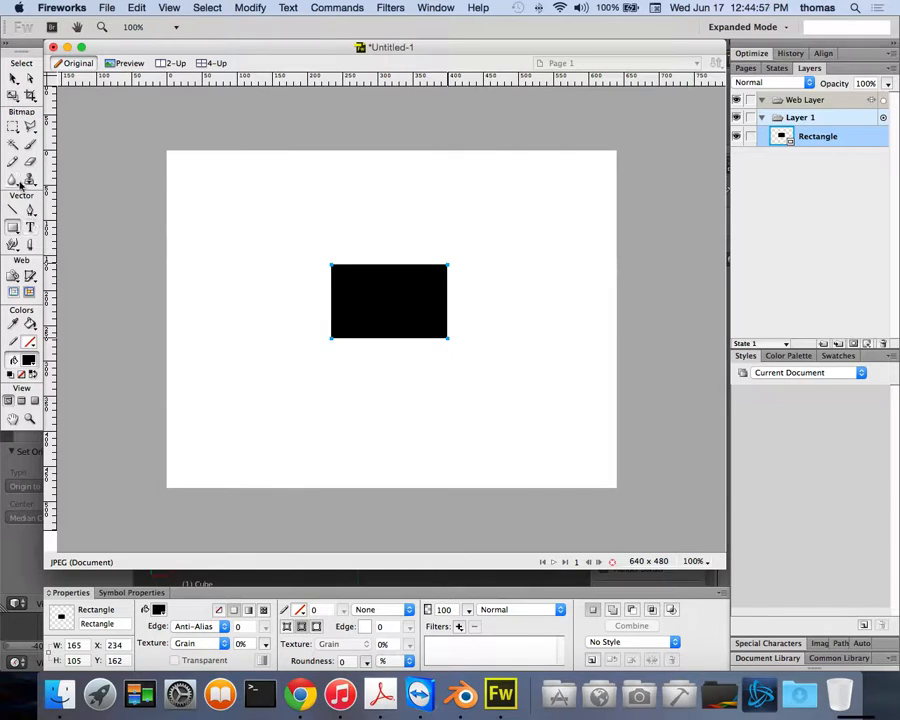
# Step: Draw an ellipse about 69 × 65 pixels over the rectangle's lower-left corner and fill it brown
pyautogui.moveTo(25, 228); pyautogui.dragTo(27, 262)
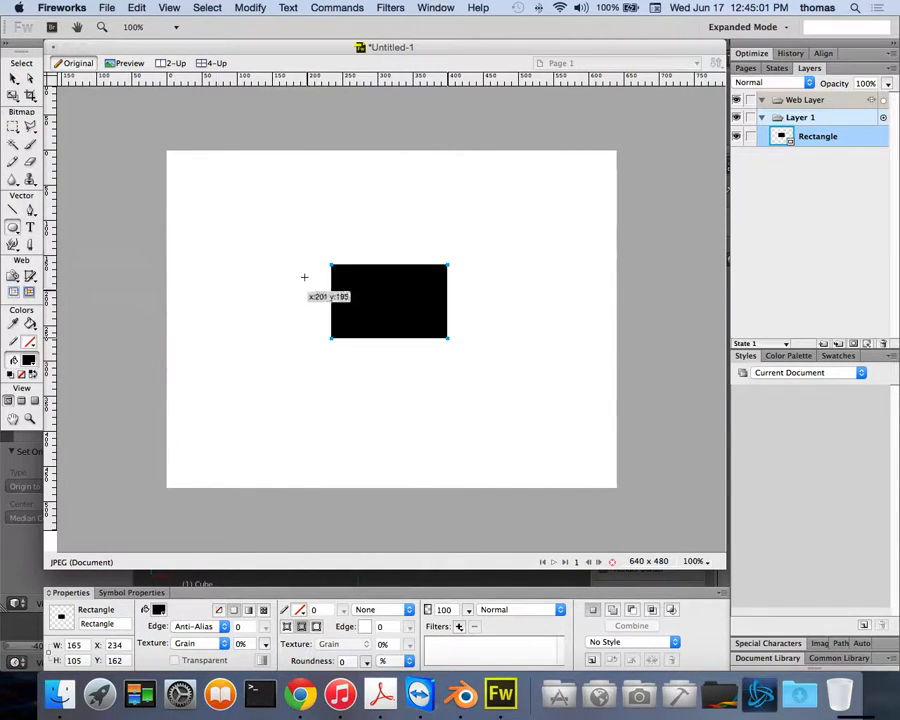
pyautogui.moveTo(309, 331); pyautogui.dragTo(352, 372)
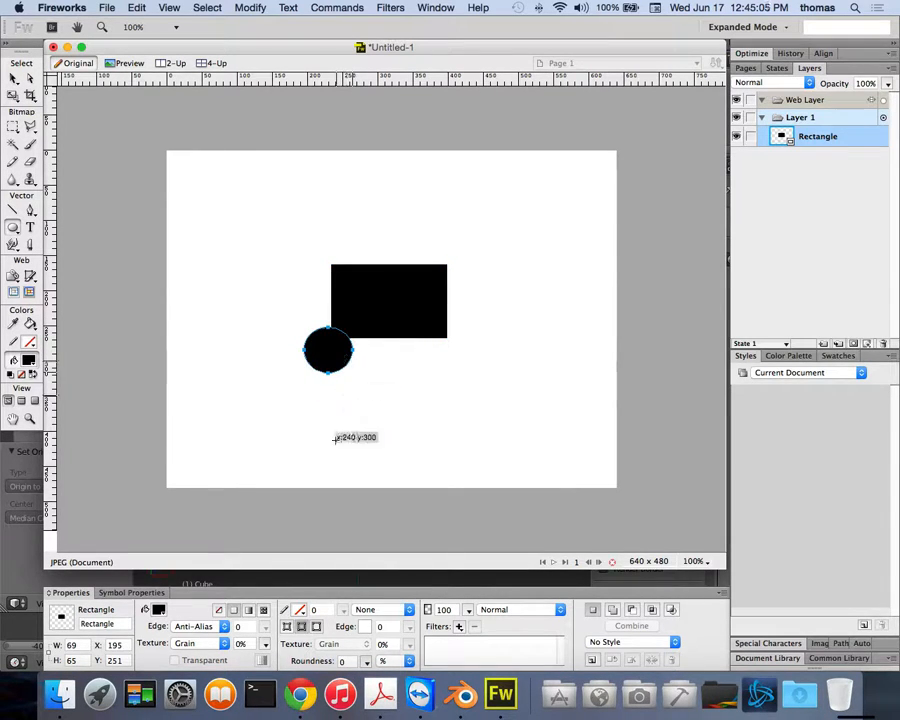
pyautogui.click(160, 609)
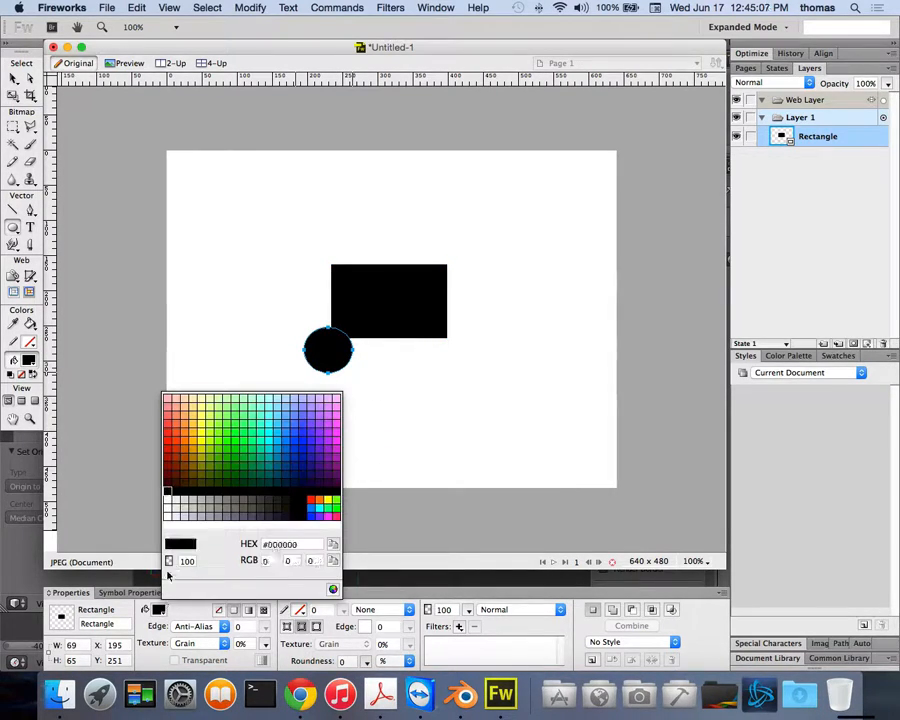
pyautogui.click(185, 463)
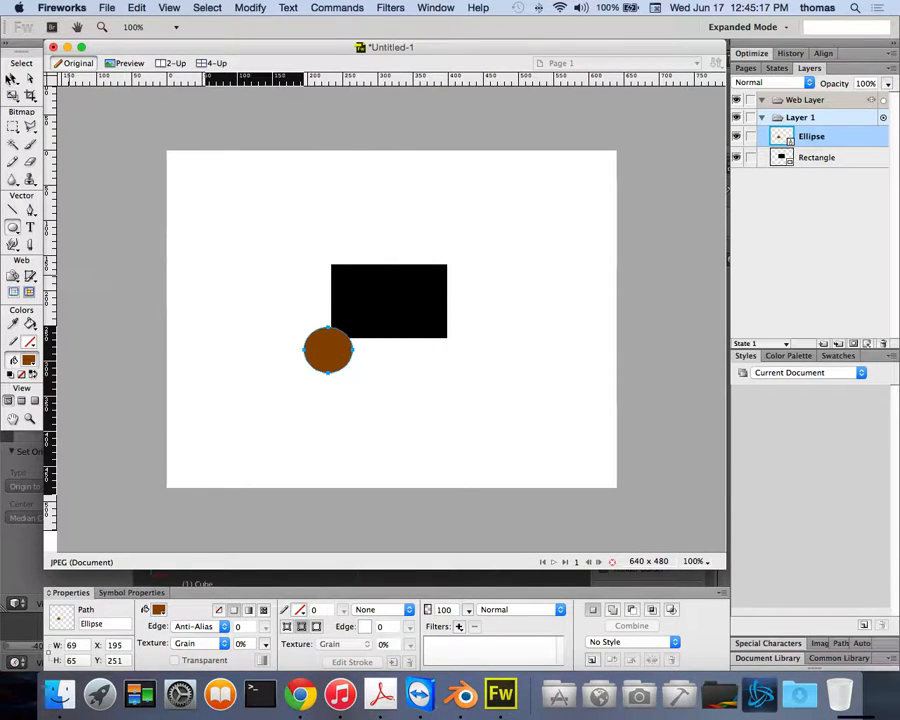
# Step: Move the ellipse closer to the rectangle's lower-left corner and scale it down to about 18 × 17 pixels
pyautogui.click(13, 78)
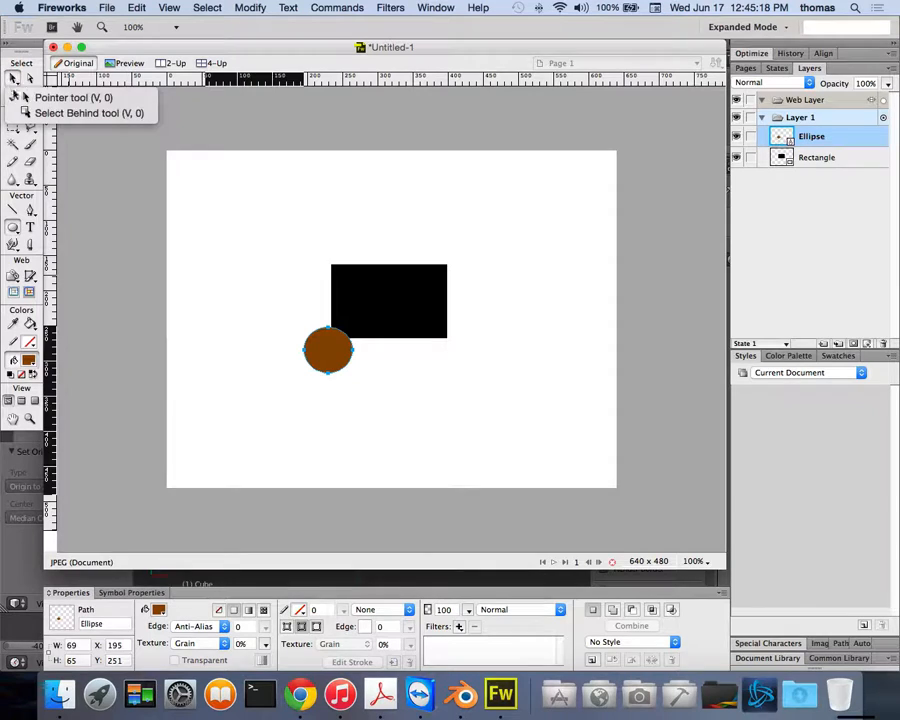
pyautogui.click(322, 356)
pyautogui.moveTo(331, 355)
pyautogui.mouseDown()
pyautogui.moveTo(340, 333)
pyautogui.moveTo(335, 348)
pyautogui.mouseUp()
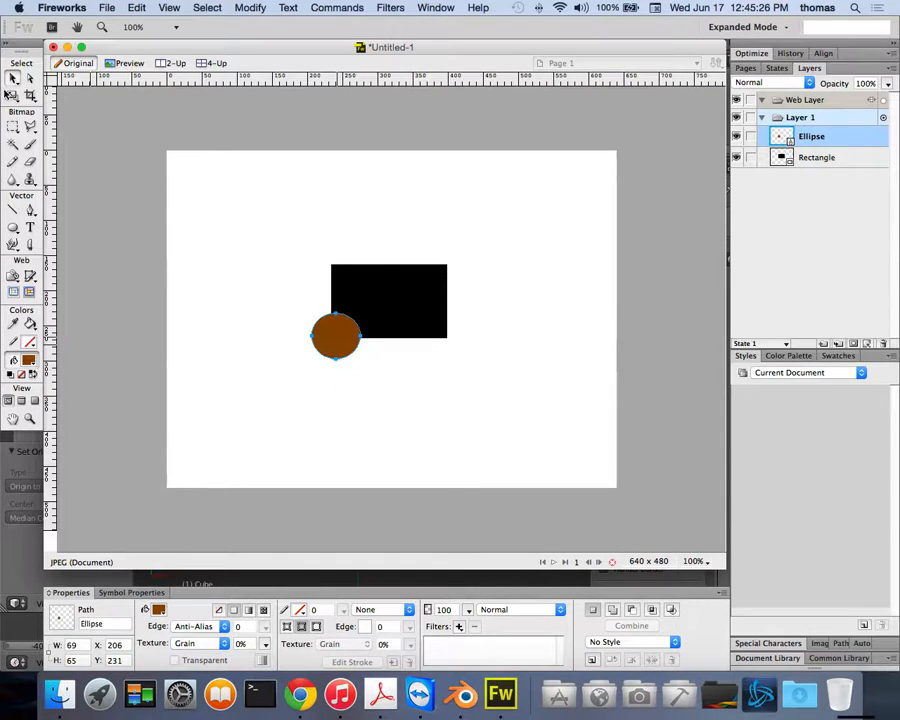
pyautogui.click(11, 94)
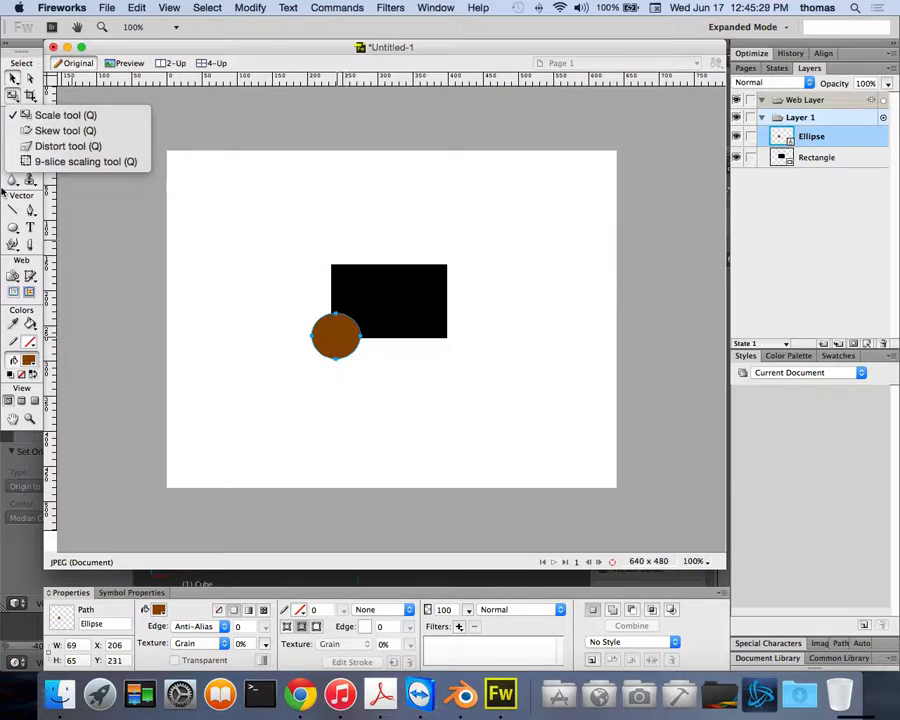
pyautogui.click(55, 115)
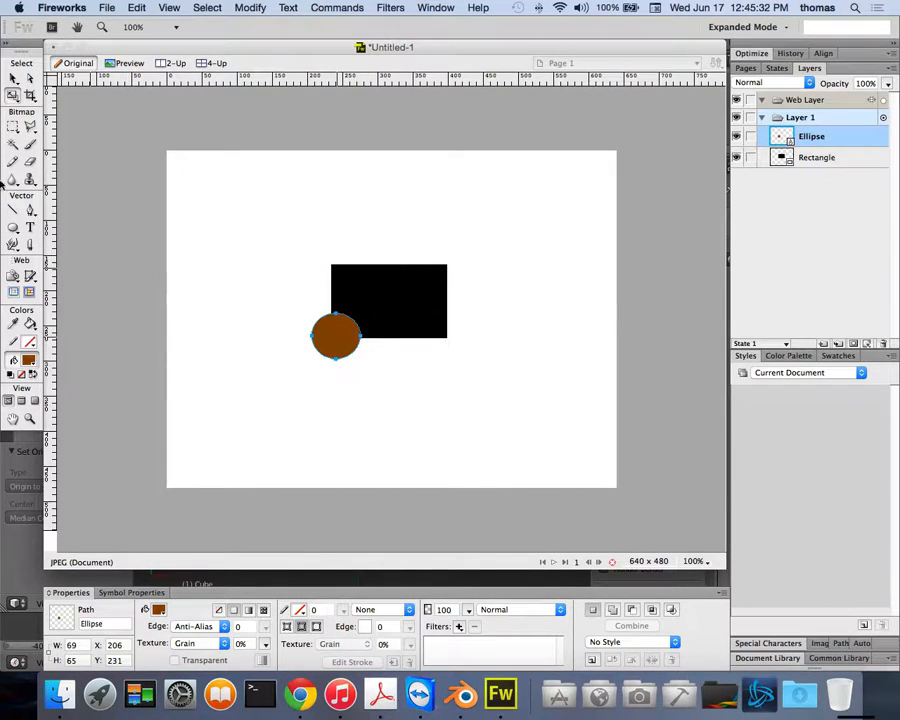
pyautogui.click(7, 96)
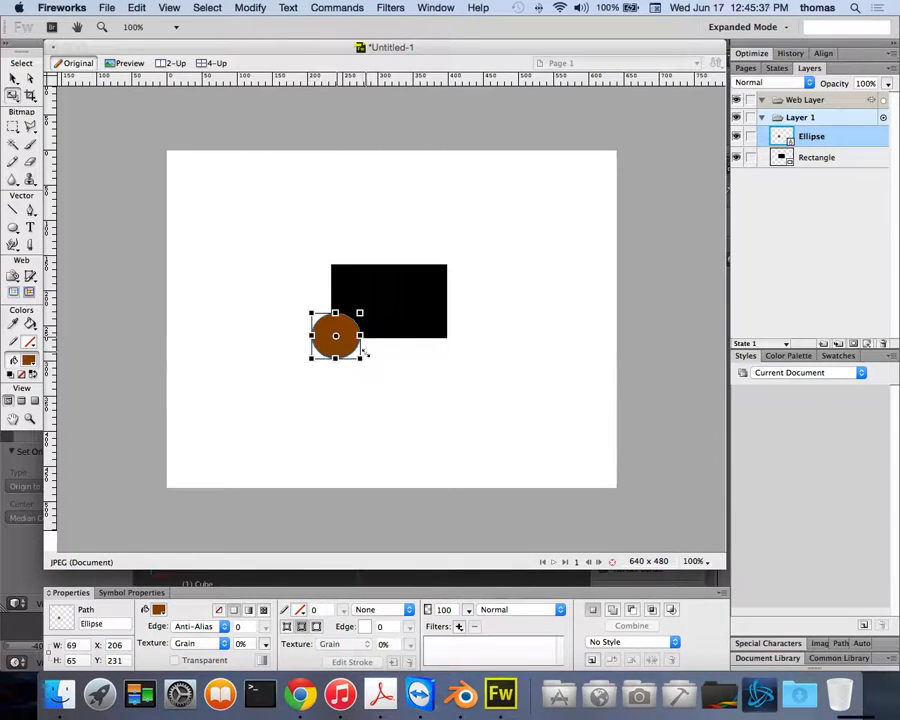
pyautogui.moveTo(363, 353); pyautogui.dragTo(326, 327)
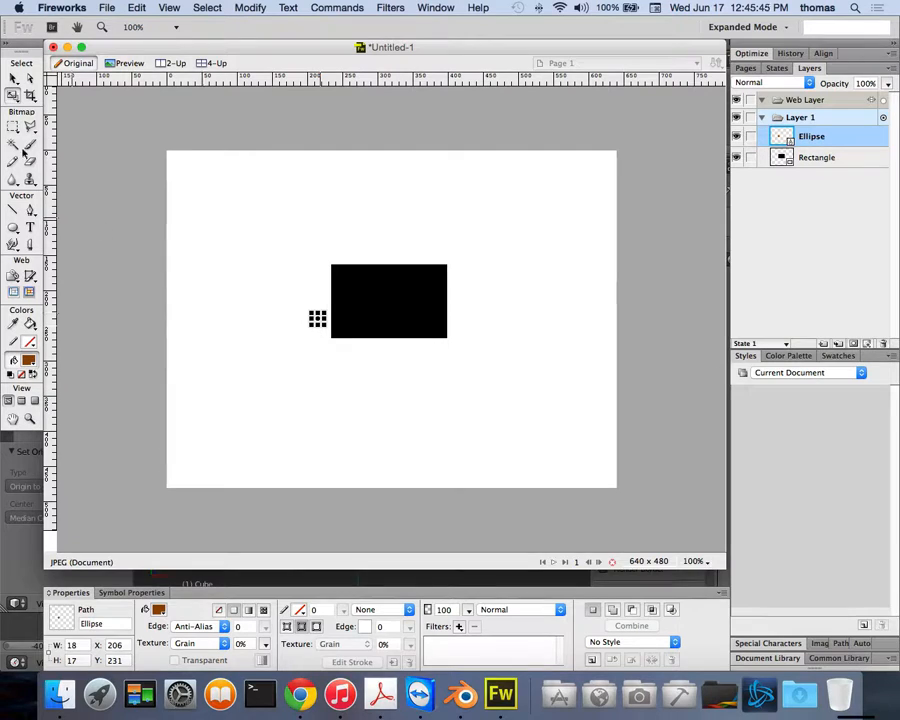
# Step: Centre the small ellipse on the rectangle's lower-left corner
pyautogui.click(13, 79)
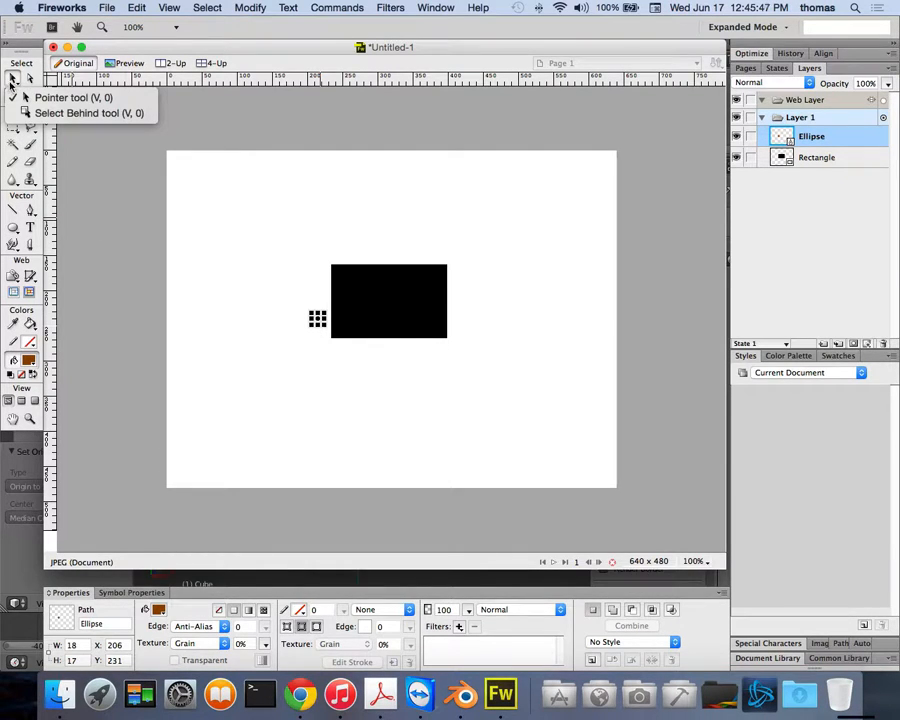
pyautogui.click(28, 97)
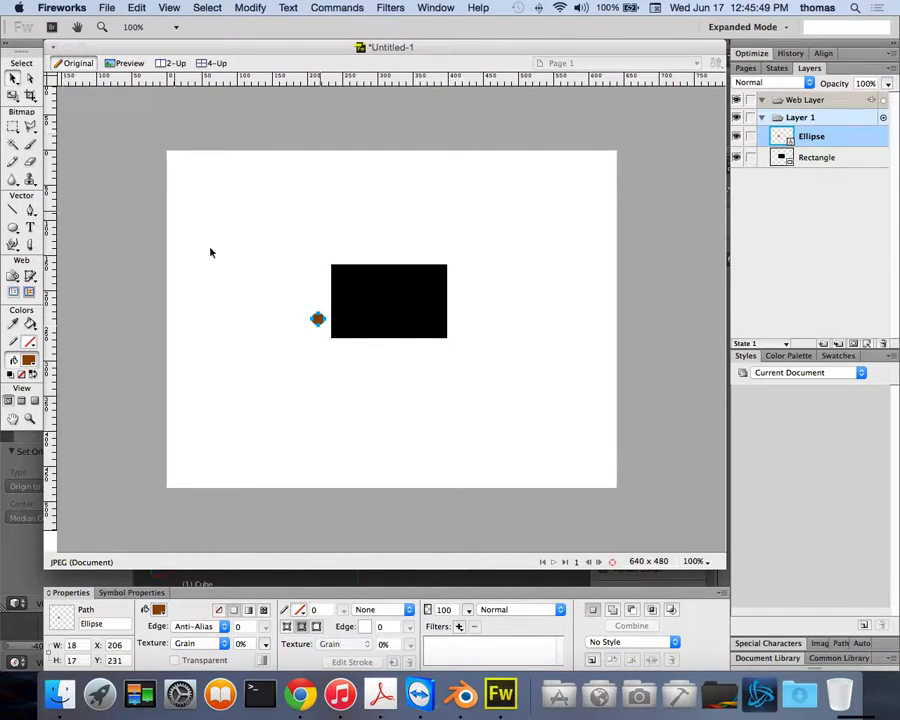
pyautogui.click(297, 356)
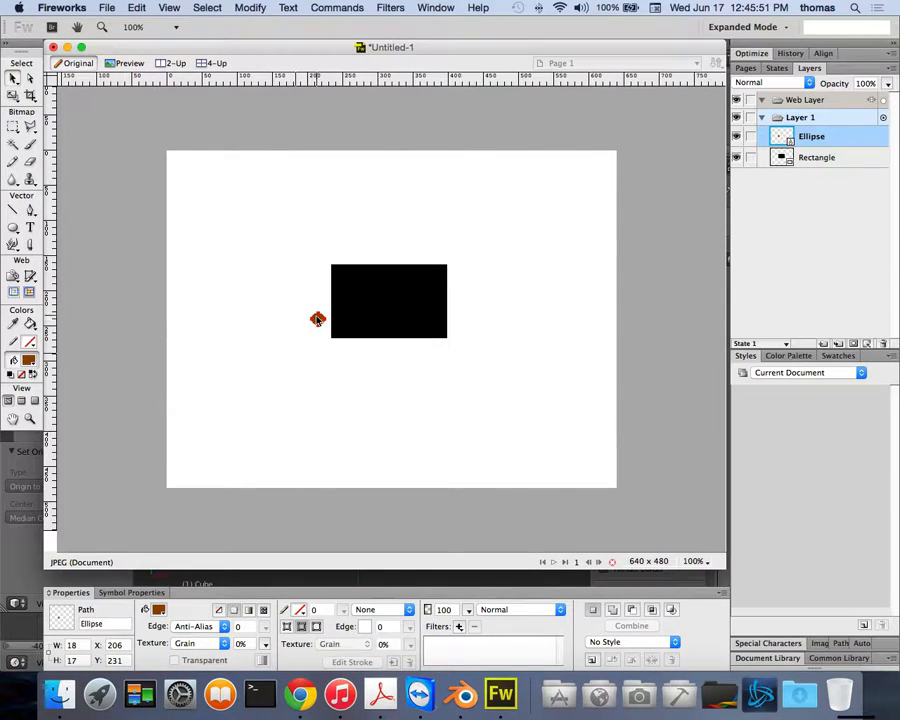
pyautogui.moveTo(317, 319)
pyautogui.mouseDown()
pyautogui.moveTo(334, 347)
pyautogui.moveTo(328, 337)
pyautogui.mouseUp()
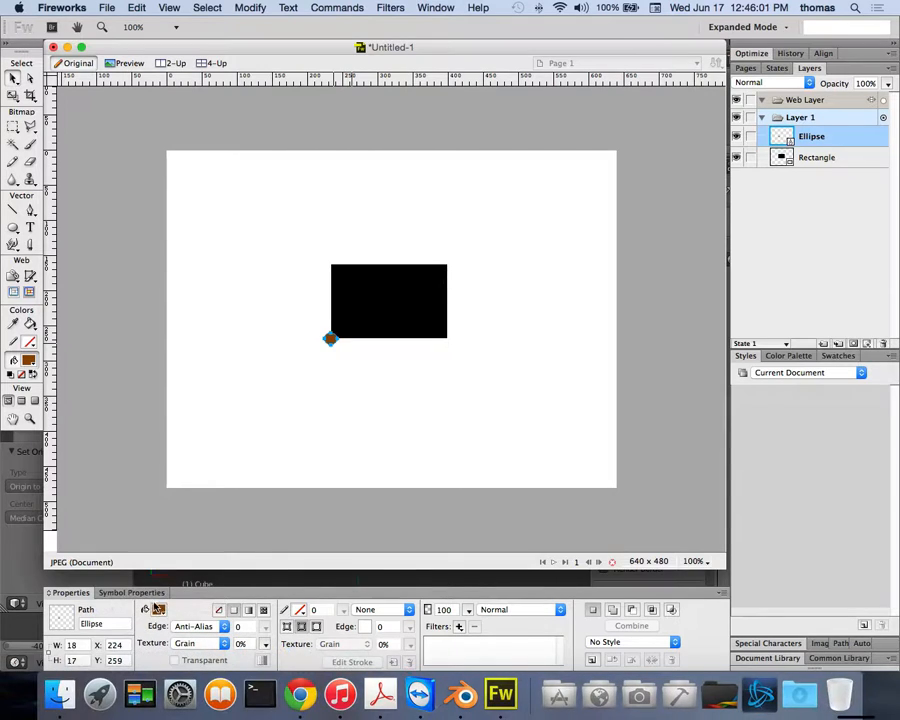
# Step: Fill the corner ellipse with red, deselect it and dismiss the tablet battery alert
pyautogui.click(157, 609)
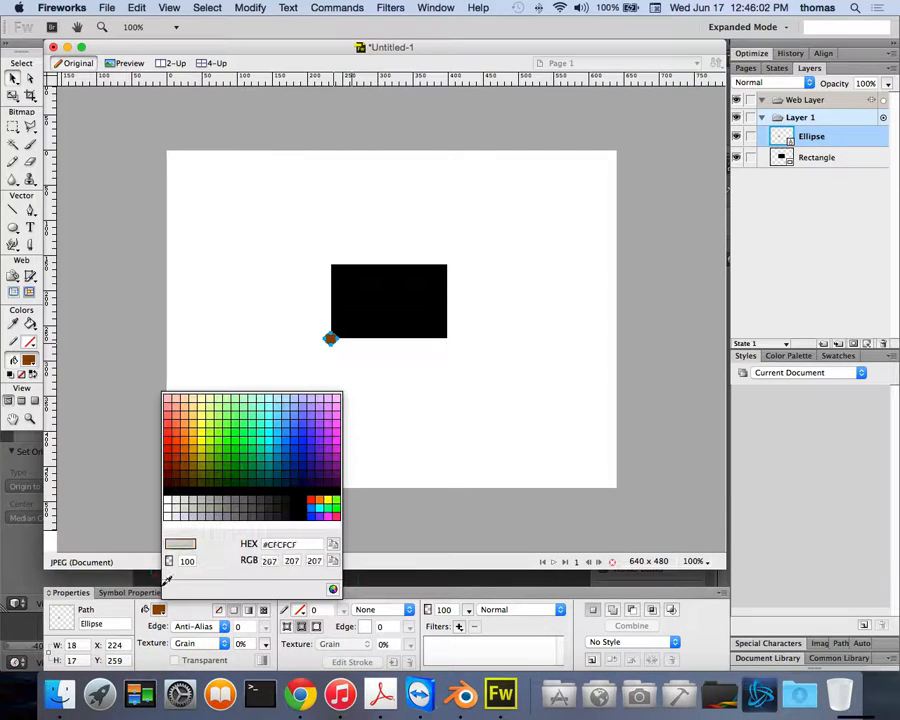
pyautogui.click(169, 432)
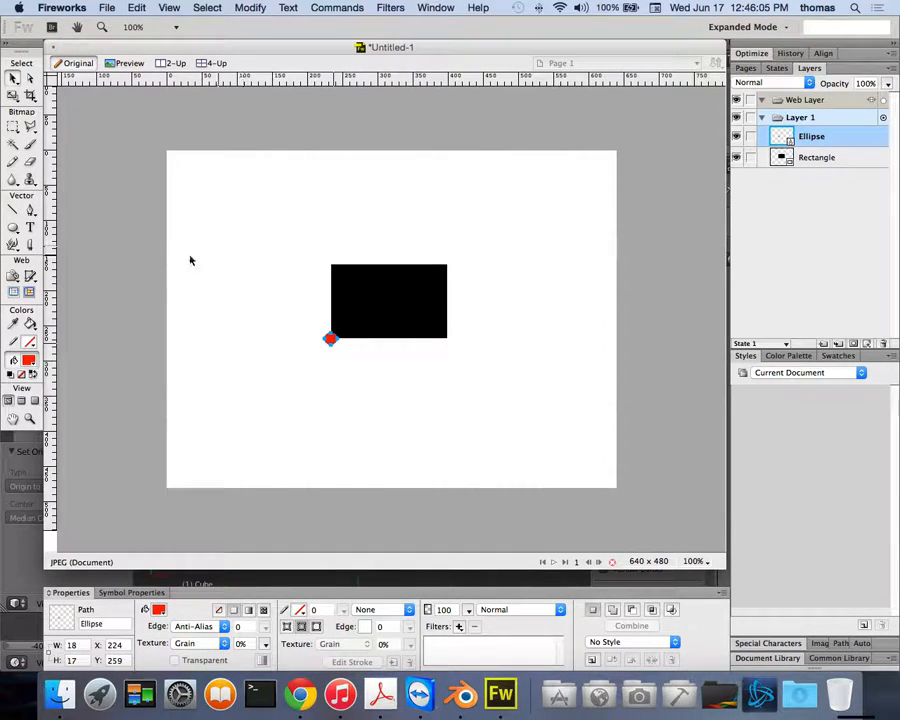
pyautogui.click(348, 376)
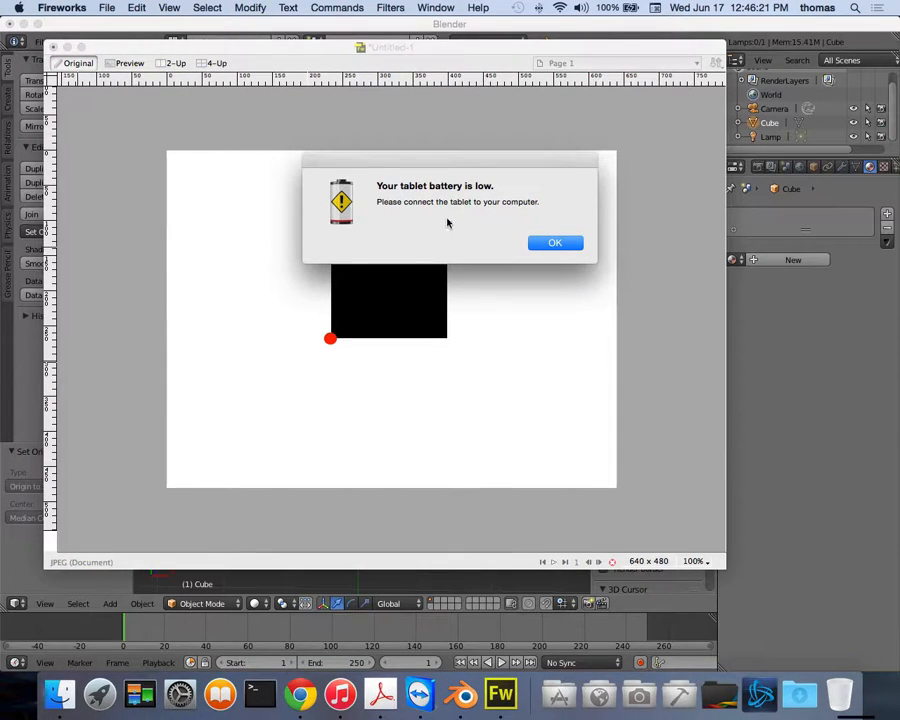
pyautogui.click(548, 243)
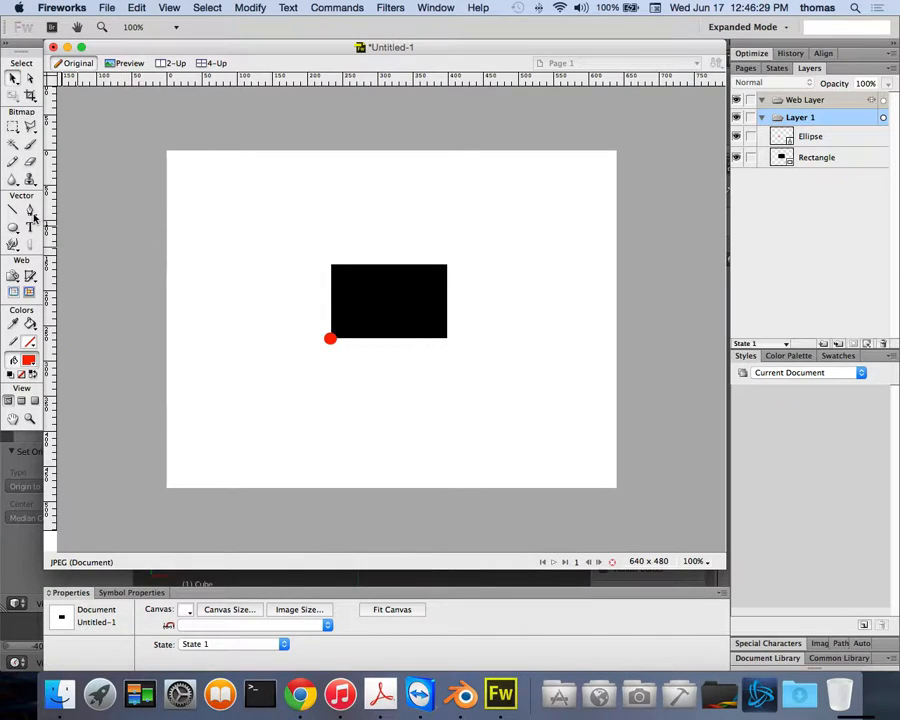
# Step: Handwrite the compass letters N, S, E and W around the rectangle with the Pencil tool
pyautogui.click(31, 211)
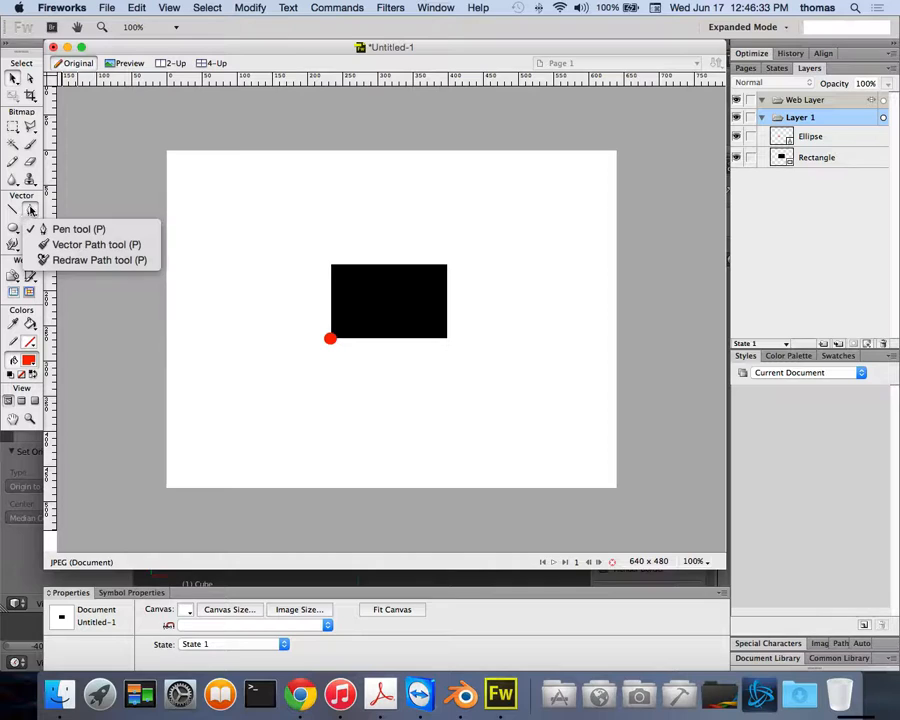
pyautogui.click(31, 211)
pyautogui.click(12, 161)
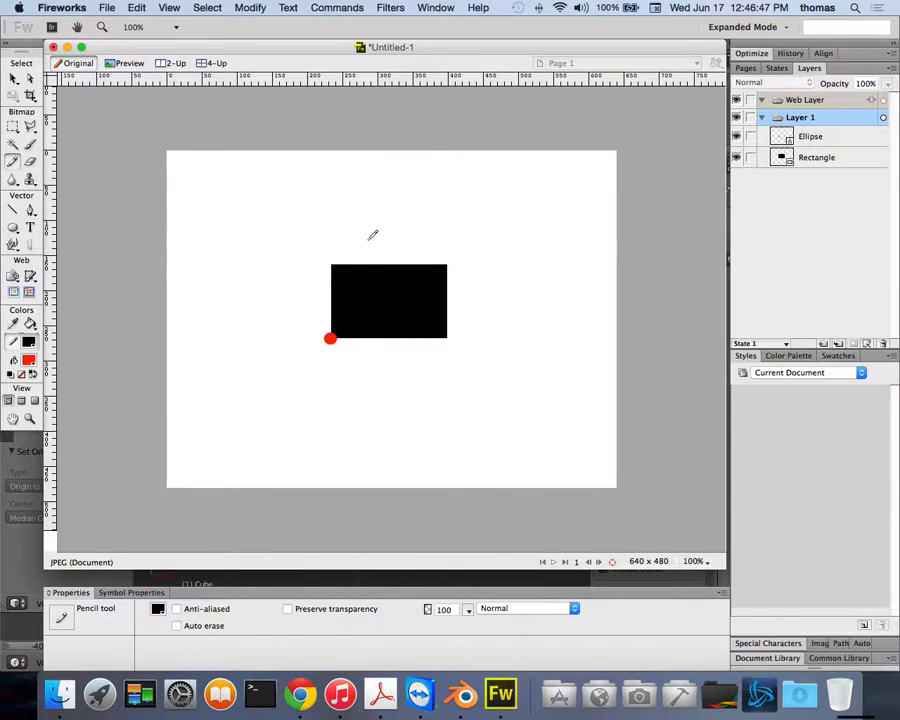
pyautogui.moveTo(374, 236)
pyautogui.mouseDown()
pyautogui.moveTo(396, 209)
pyautogui.moveTo(377, 205)
pyautogui.moveTo(410, 233)
pyautogui.moveTo(414, 206)
pyautogui.mouseUp()
pyautogui.press('super+z')
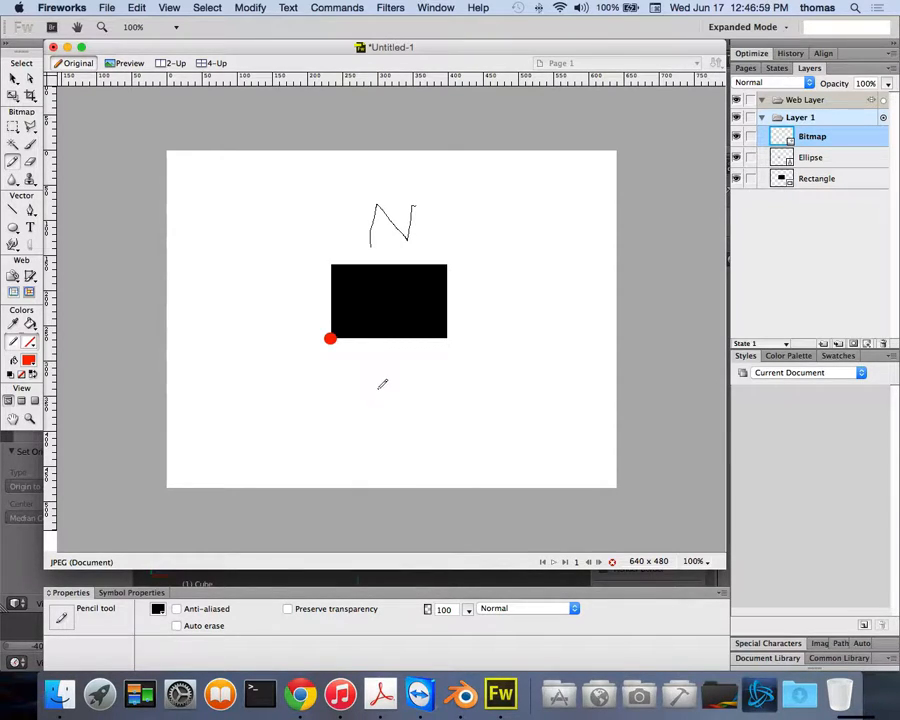
pyautogui.moveTo(406, 380)
pyautogui.mouseDown()
pyautogui.moveTo(398, 402)
pyautogui.moveTo(412, 418)
pyautogui.moveTo(386, 432)
pyautogui.mouseUp()
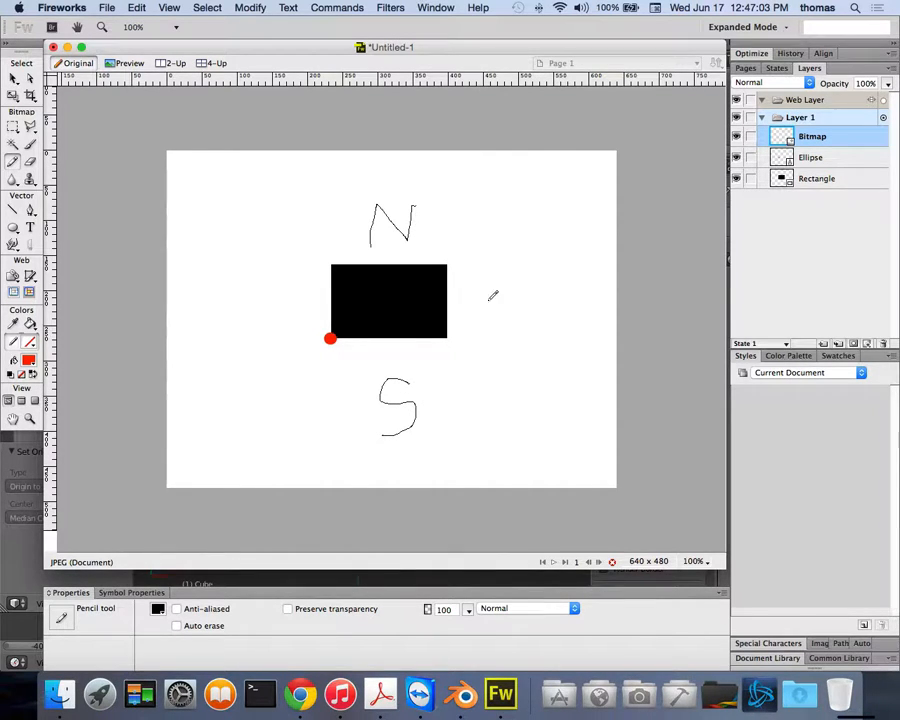
pyautogui.moveTo(492, 283)
pyautogui.mouseDown()
pyautogui.moveTo(489, 311)
pyautogui.moveTo(520, 297)
pyautogui.moveTo(505, 271)
pyautogui.moveTo(504, 291)
pyautogui.mouseUp()
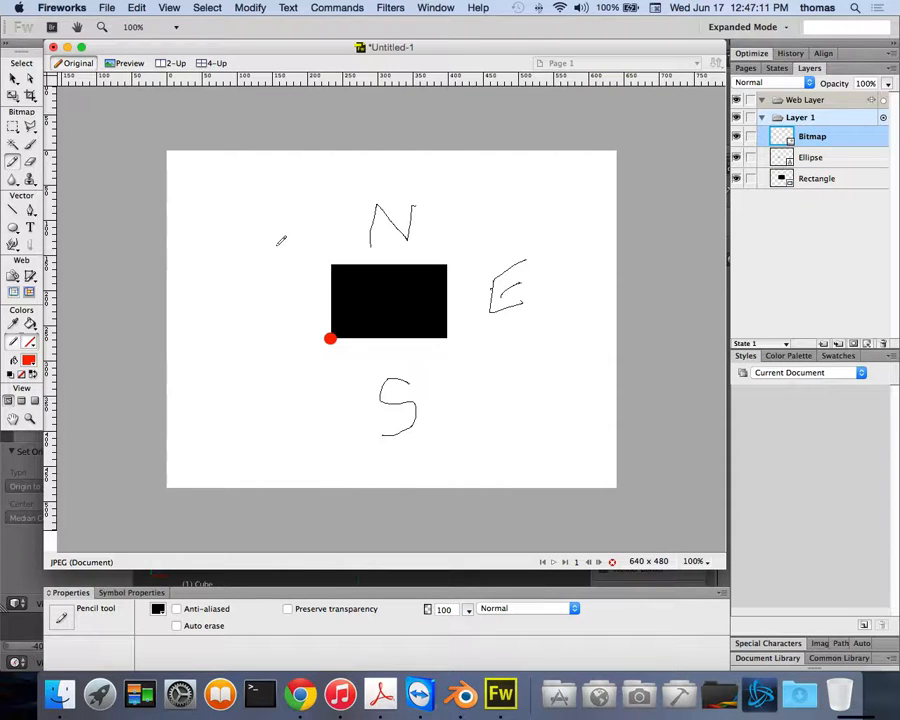
pyautogui.moveTo(251, 291)
pyautogui.mouseDown()
pyautogui.moveTo(273, 308)
pyautogui.moveTo(296, 290)
pyautogui.mouseUp()
# Step: Sketch an arrow pointing east from the rectangle and a counterclockwise arc arrow marked with a plus and degree sign
pyautogui.moveTo(449, 289)
pyautogui.mouseDown()
pyautogui.moveTo(566, 286)
pyautogui.moveTo(556, 319)
pyautogui.mouseUp()
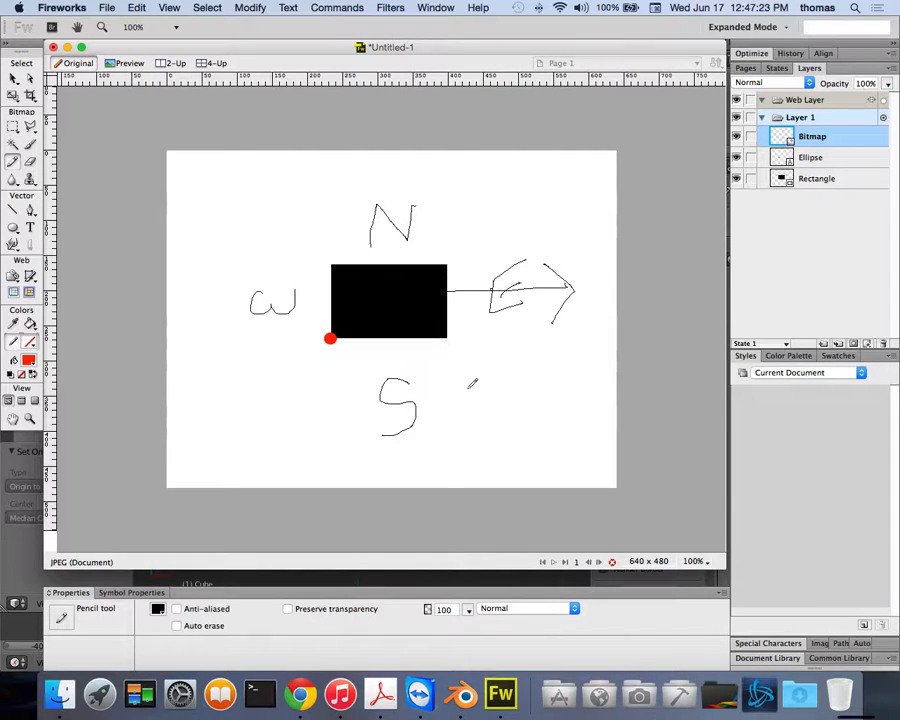
pyautogui.moveTo(490, 304); pyautogui.dragTo(497, 311)
pyautogui.moveTo(568, 250)
pyautogui.mouseDown()
pyautogui.moveTo(555, 196)
pyautogui.moveTo(490, 180)
pyautogui.moveTo(512, 163)
pyautogui.mouseUp()
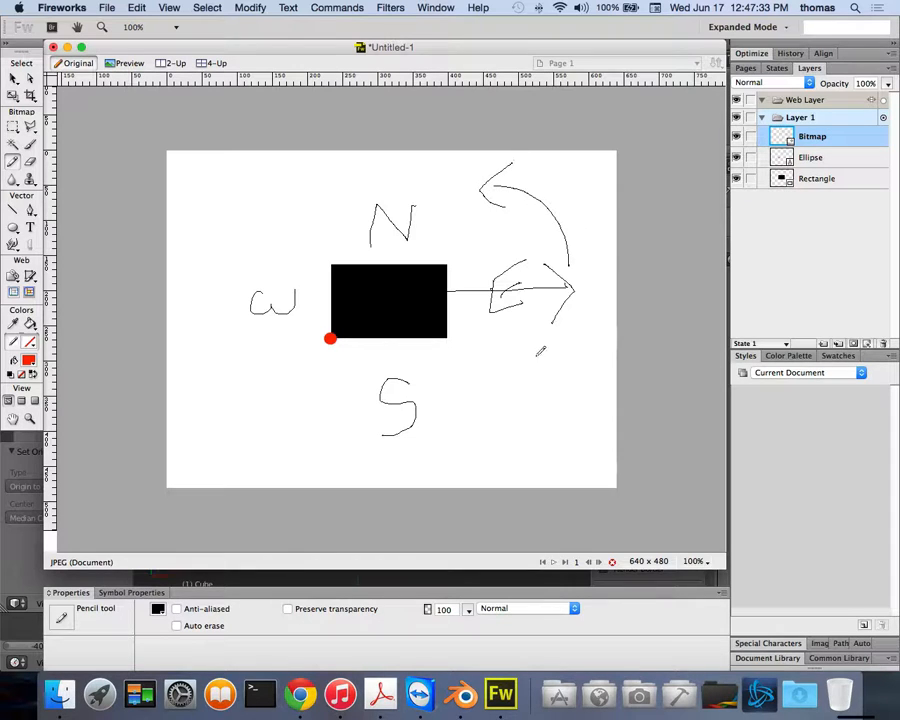
pyautogui.moveTo(551, 320); pyautogui.dragTo(541, 328)
pyautogui.moveTo(570, 195); pyautogui.dragTo(570, 211)
pyautogui.moveTo(557, 203); pyautogui.dragTo(583, 202)
pyautogui.moveTo(597, 178); pyautogui.dragTo(598, 179)
# Step: Sketch a clockwise arc arrow marked with a minus and degree sign, plus diagonal lines from the rectangle's east edge toward both arc arrowheads
pyautogui.moveTo(572, 292)
pyautogui.mouseDown()
pyautogui.moveTo(570, 345)
pyautogui.moveTo(529, 413)
pyautogui.moveTo(542, 410)
pyautogui.moveTo(546, 438)
pyautogui.moveTo(576, 429)
pyautogui.mouseUp()
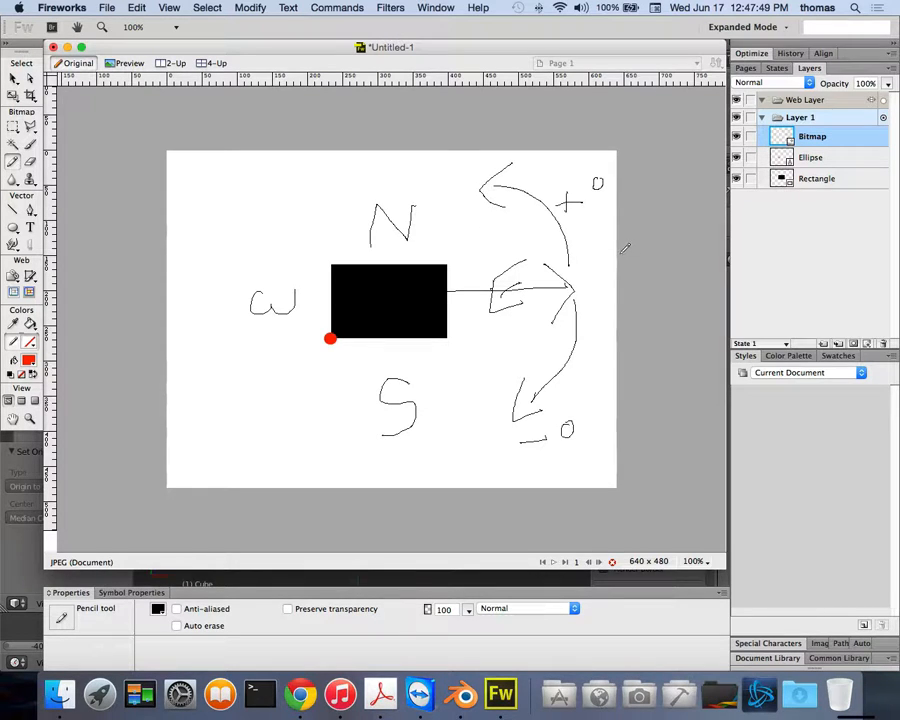
pyautogui.moveTo(451, 288); pyautogui.dragTo(502, 390)
pyautogui.moveTo(451, 286); pyautogui.dragTo(511, 192)
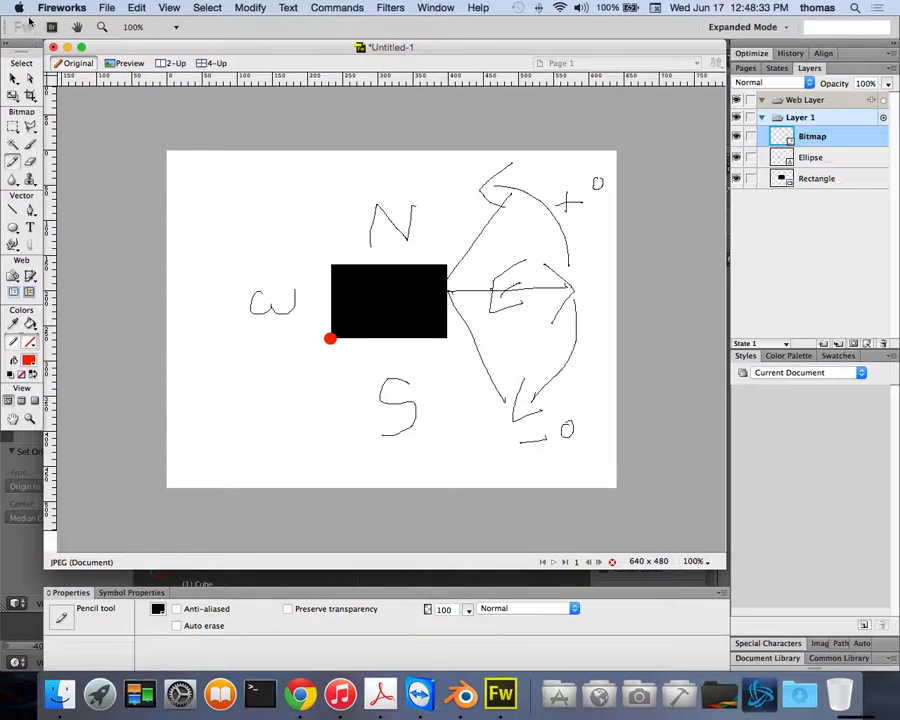
# Step: Close the drawing without saving it and quit Fireworks to return to Blender
pyautogui.click(53, 47)
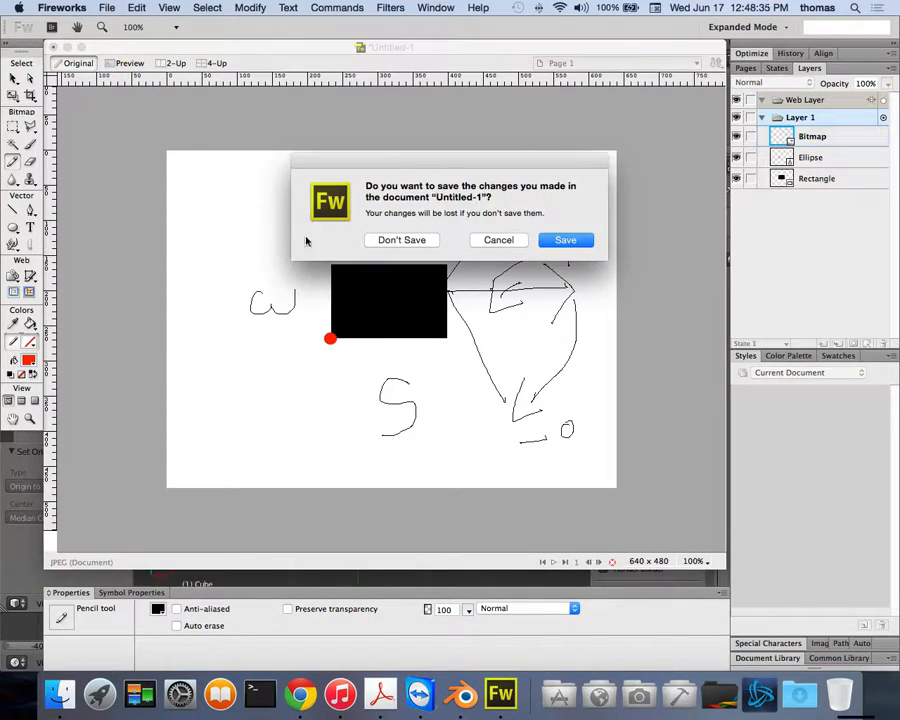
pyautogui.click(395, 240)
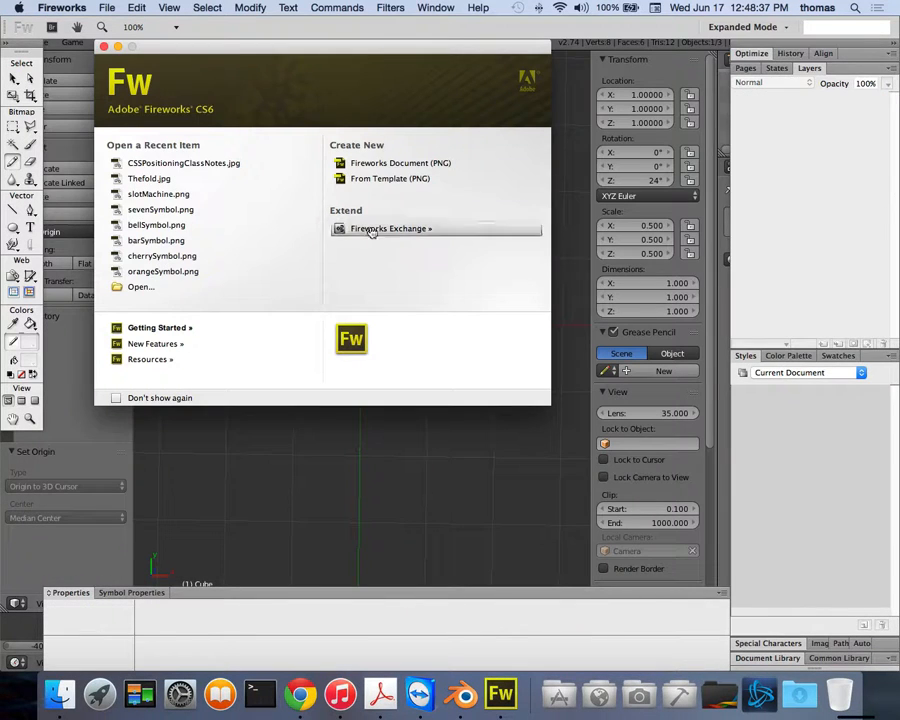
pyautogui.click(75, 10)
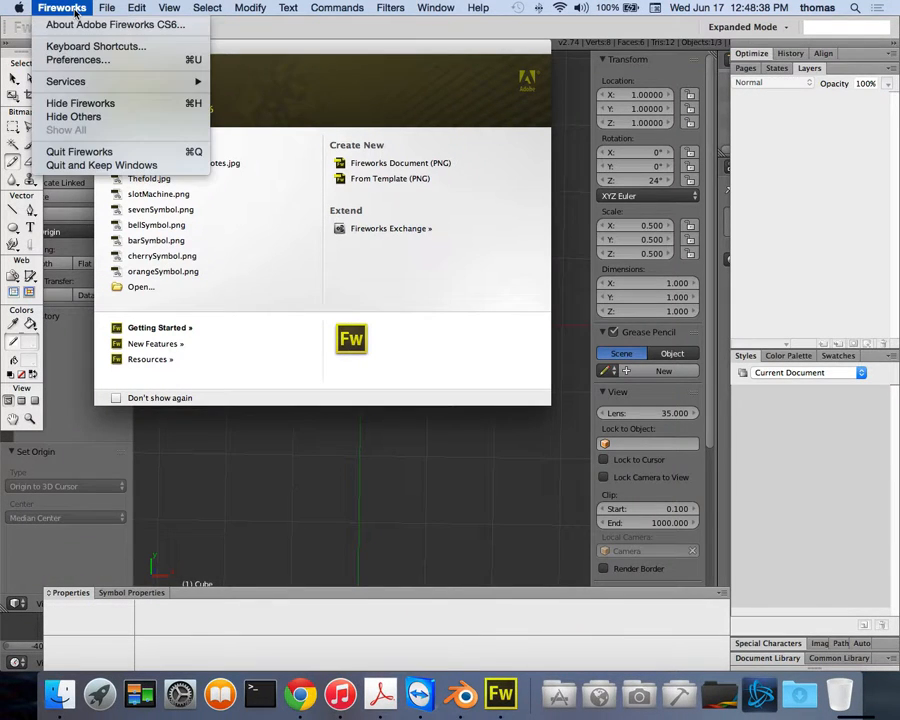
pyautogui.click(95, 152)
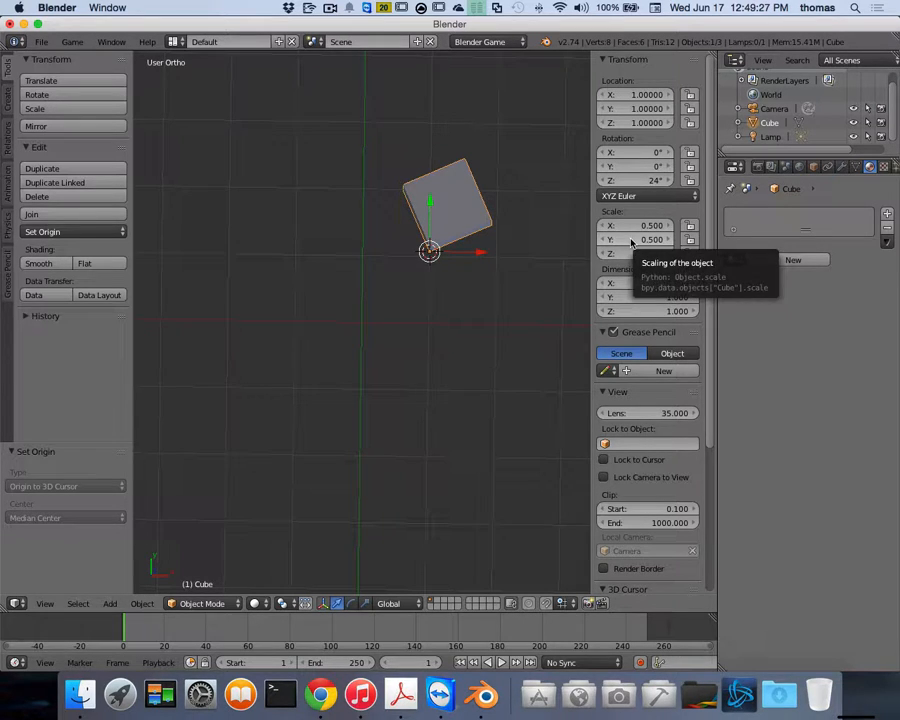
# Step: Switch to the top view and rotate the cube about its corner origin to 57° on Z
pyautogui.press('KP_7')
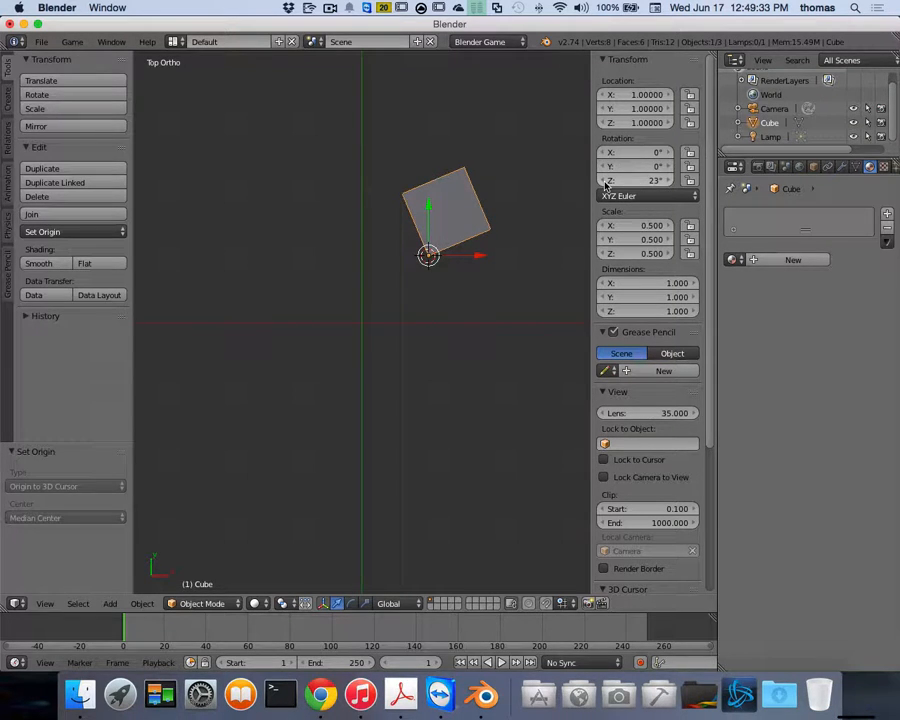
pyautogui.moveTo(668, 184); pyautogui.dragTo(703, 184)
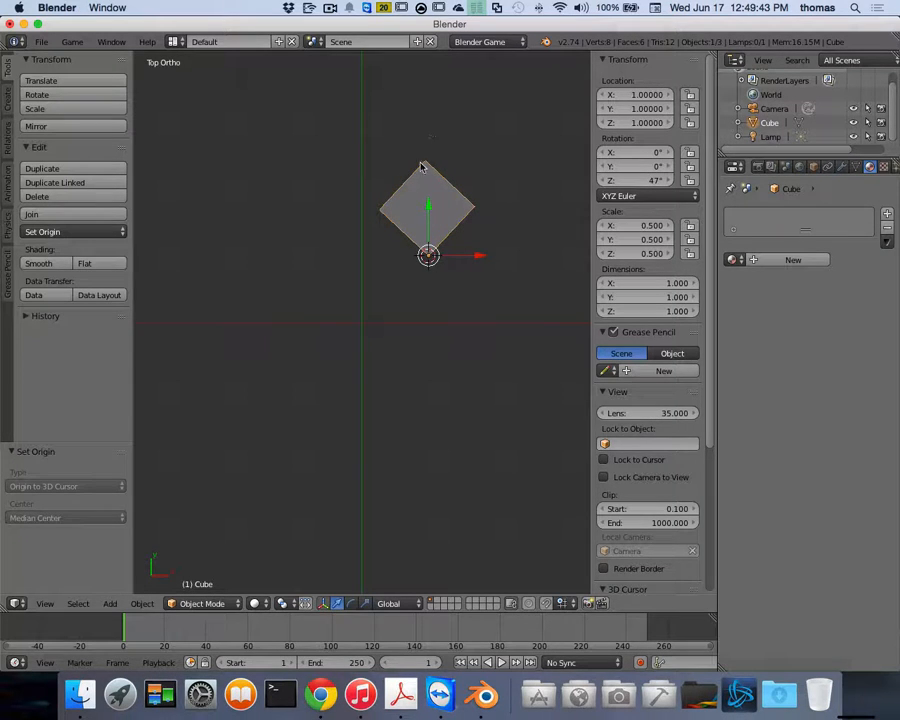
pyautogui.click(668, 183)
pyautogui.click(668, 183)
pyautogui.click(668, 183)
pyautogui.click(668, 183)
pyautogui.click(668, 183)
pyautogui.click(668, 183)
pyautogui.click(668, 183)
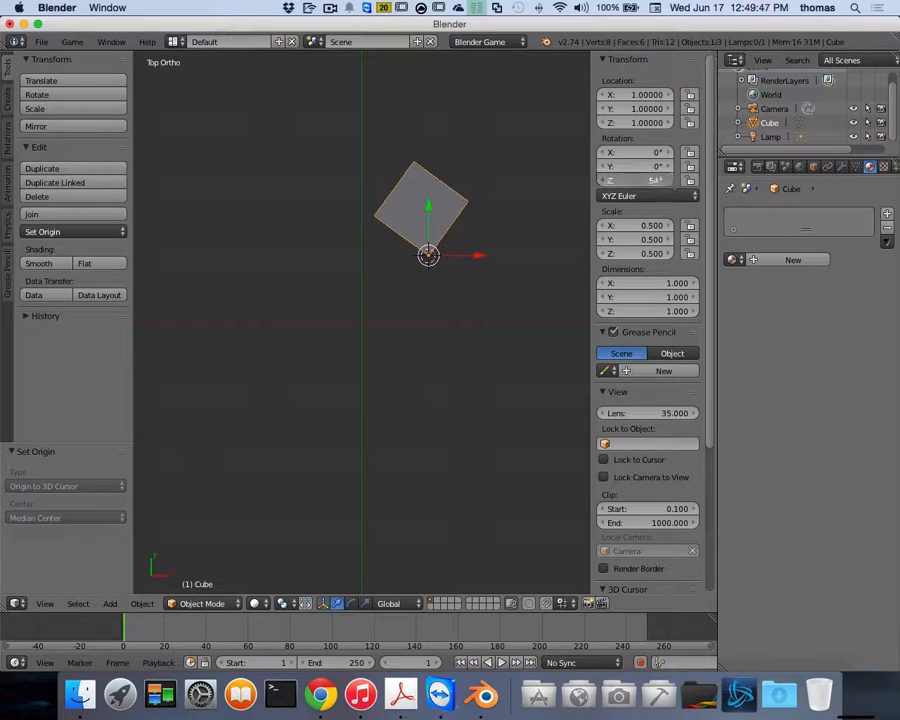
pyautogui.click(668, 183)
pyautogui.click(668, 183)
pyautogui.click(668, 183)
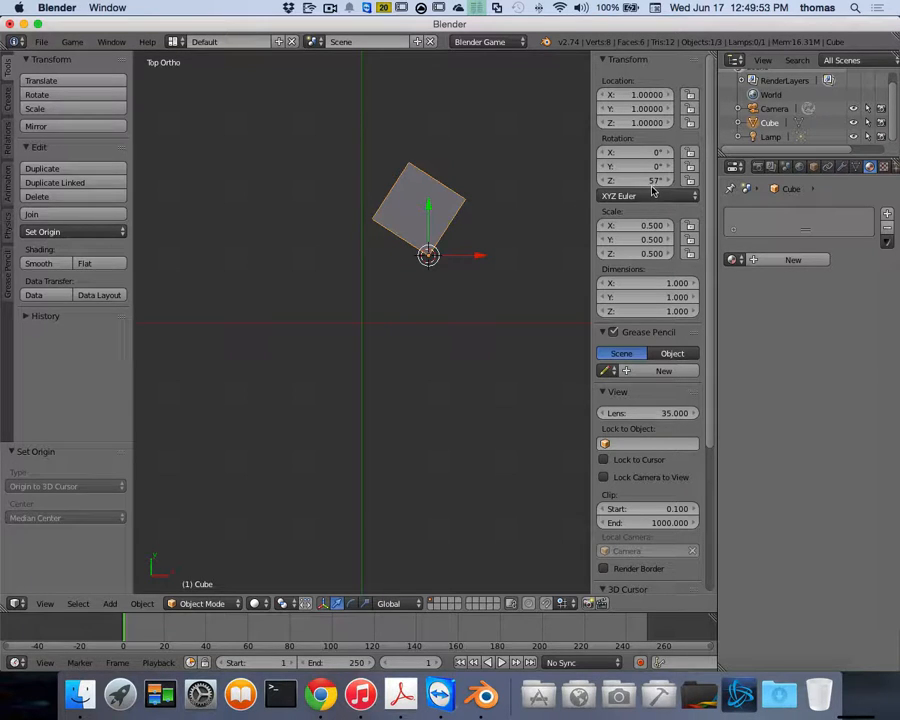
# Step: Reset the cube's Z rotation to 0° and view it in perspective at an angle in an enlarged 3D view
pyautogui.press('BackSpace')
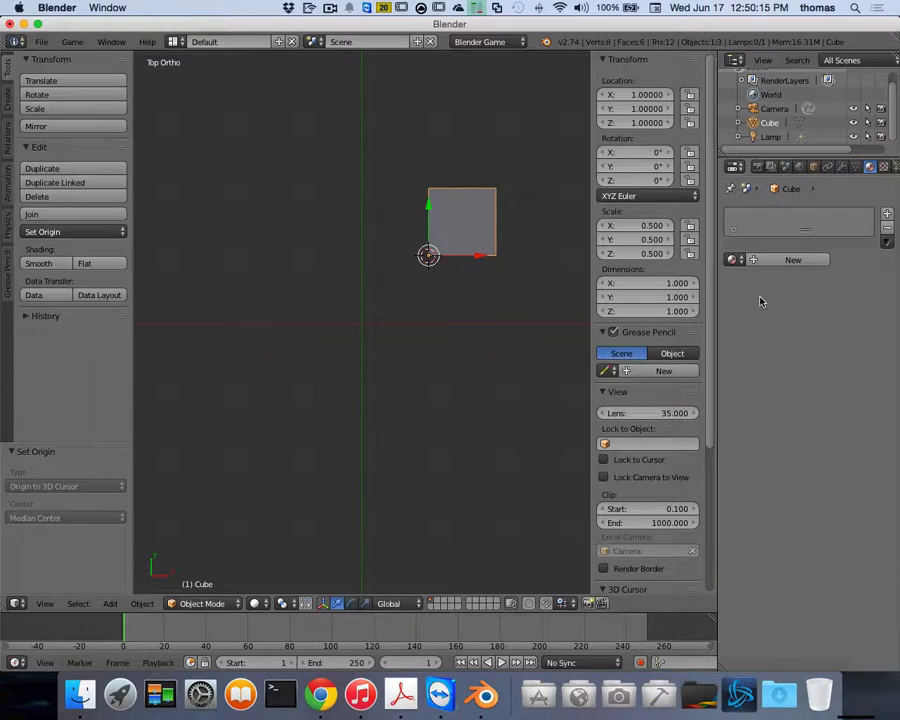
pyautogui.moveTo(719, 288); pyautogui.dragTo(761, 286)
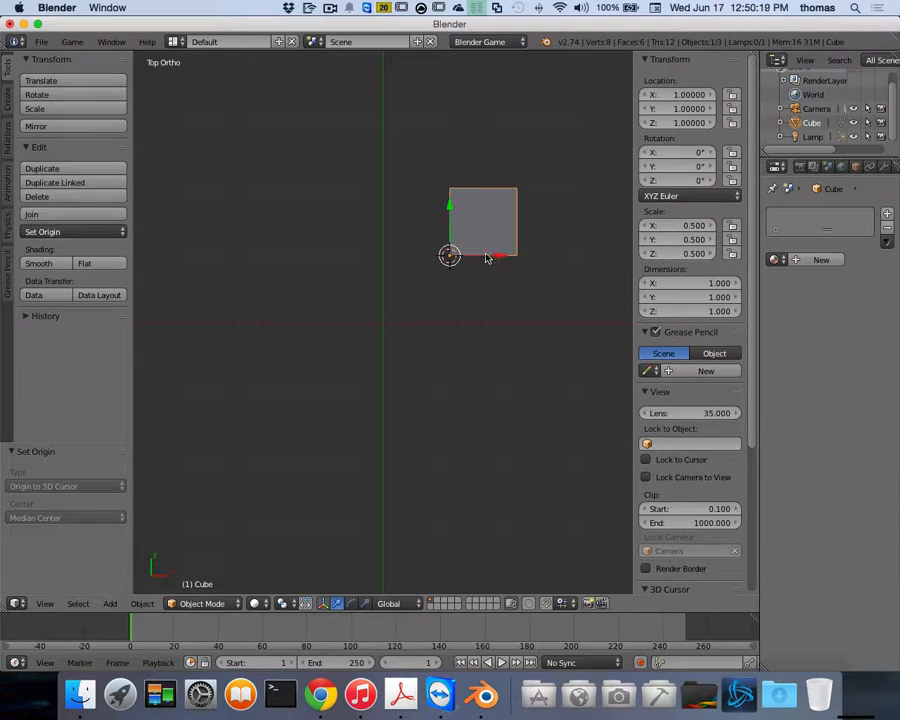
pyautogui.press('KP_5')
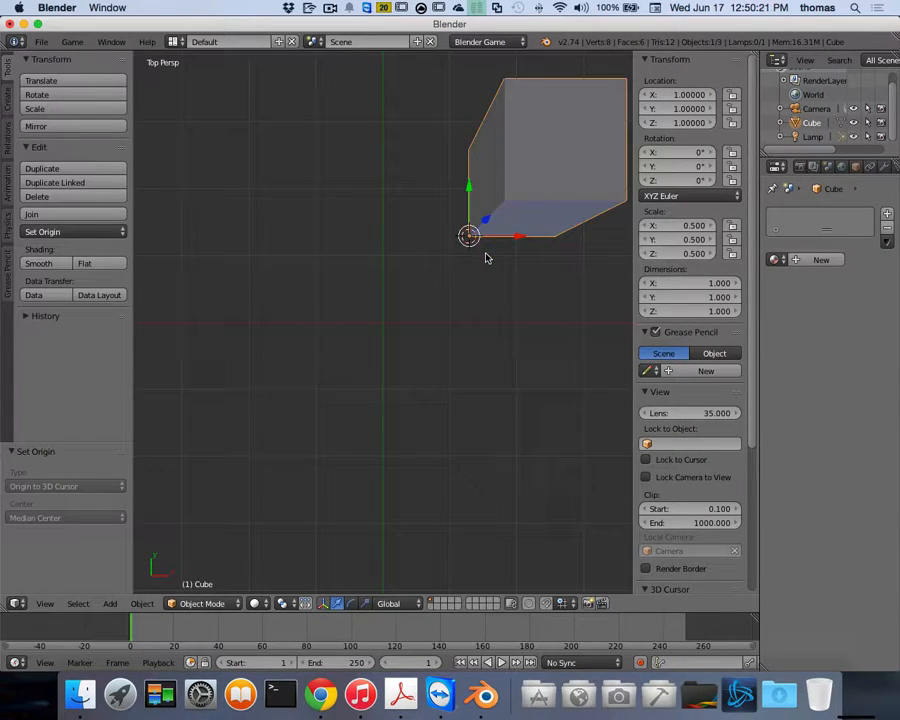
pyautogui.moveTo(446, 215); pyautogui.dragTo(443, 217, button='middle')
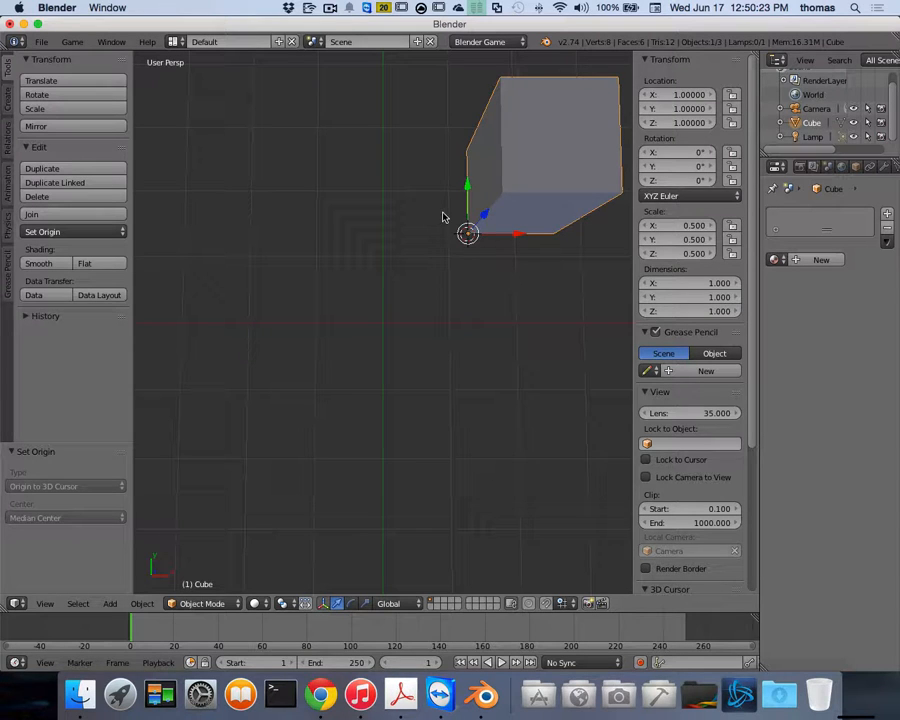
pyautogui.scroll(-5, 293, 221)
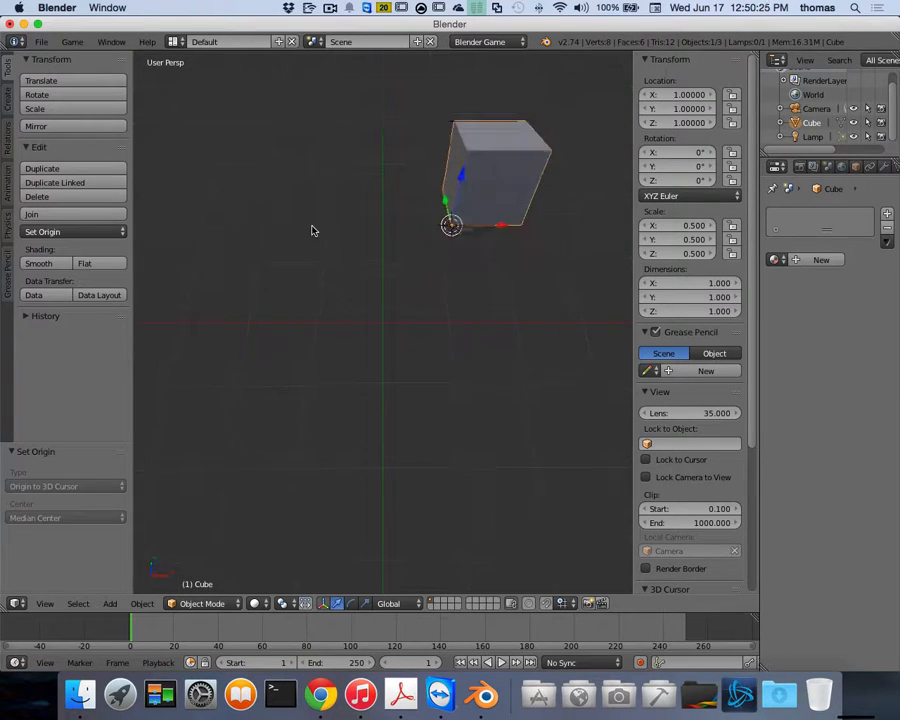
# Step: Start a new file by reloading the start-up file
pyautogui.click(43, 43)
pyautogui.click(52, 59)
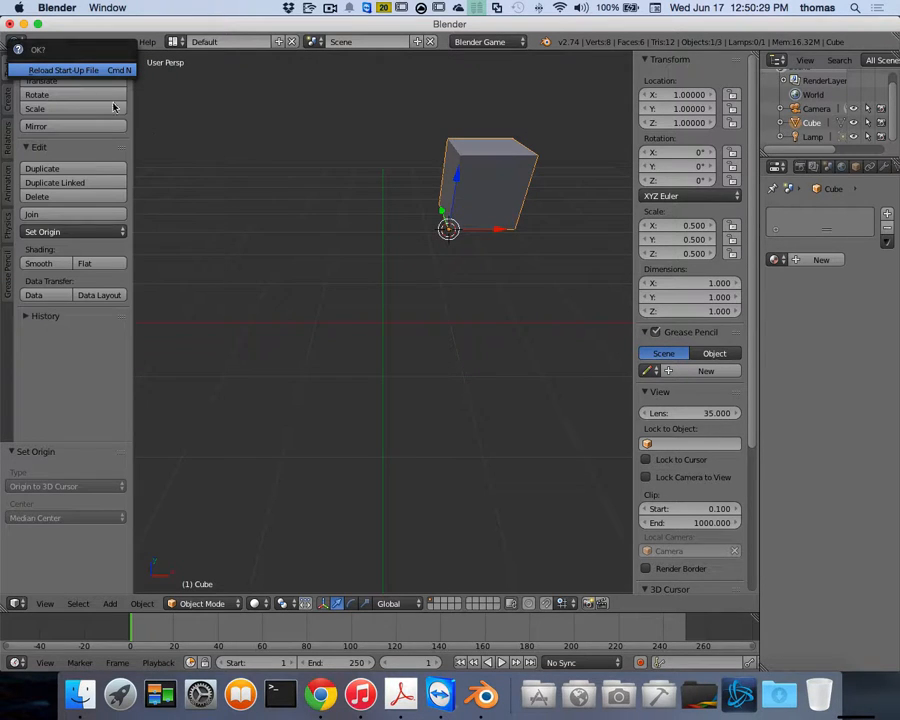
pyautogui.click(65, 71)
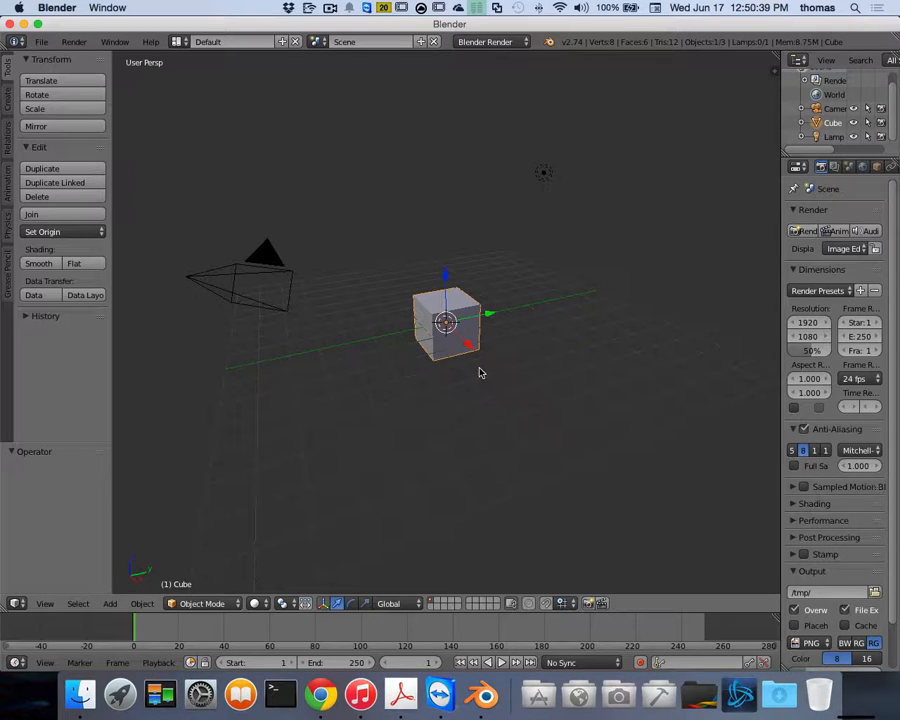
# Step: Add a mesh plane at the scene's centre and scale it by 20 to form a ground surface
pyautogui.hscroll(-10, 590, 380)
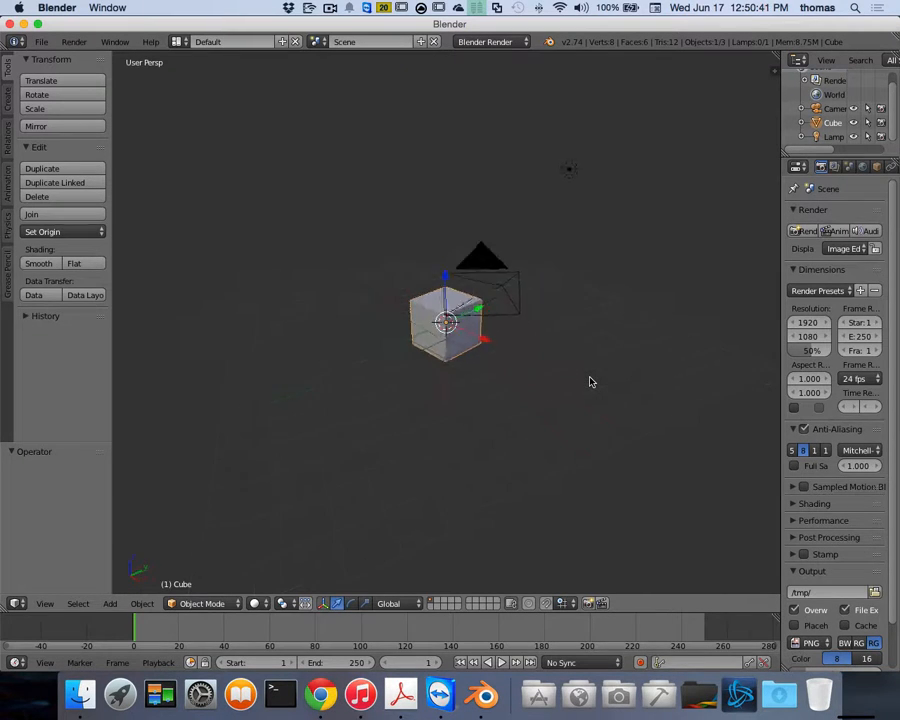
pyautogui.hscroll(-5, 578, 380)
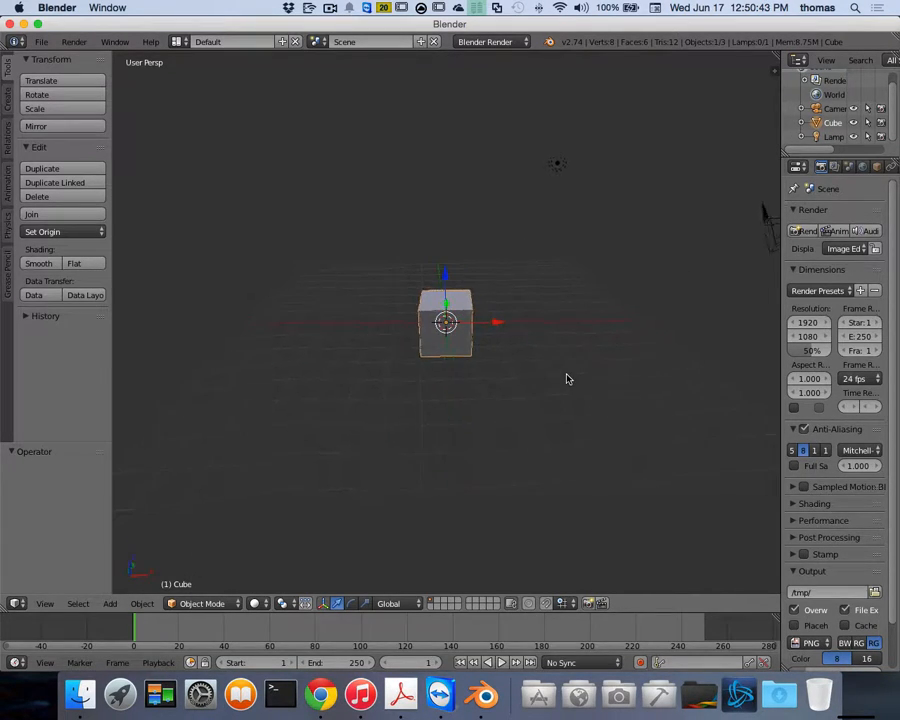
pyautogui.hscroll(-1, 567, 378)
pyautogui.scroll(5, 485, 372)
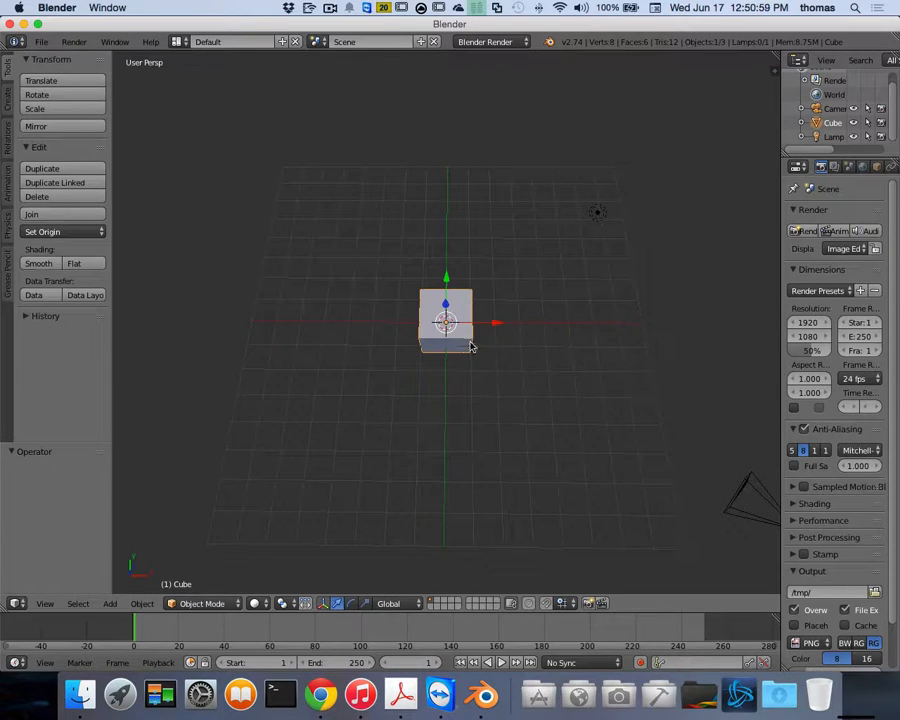
pyautogui.moveTo(449, 312); pyautogui.dragTo(504, 344, button='middle')
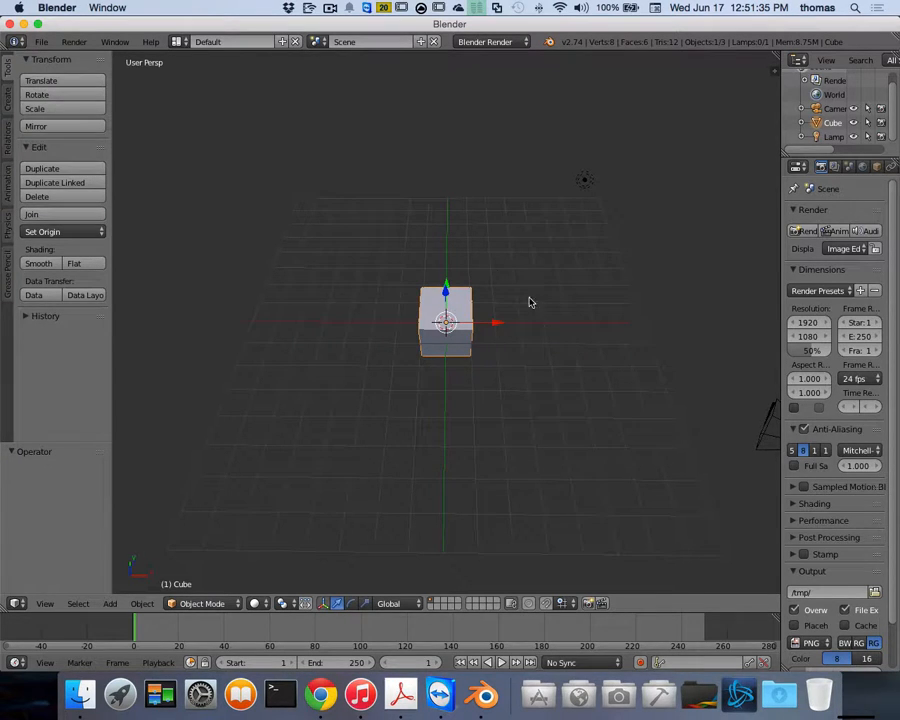
pyautogui.moveTo(460, 358); pyautogui.dragTo(468, 363, button='middle')
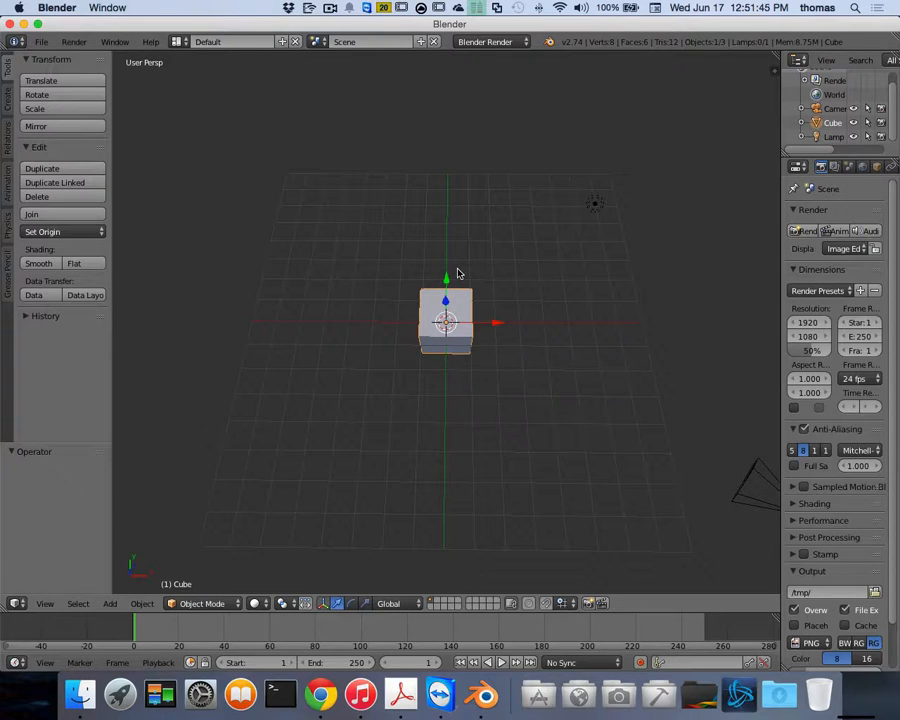
pyautogui.hotkey('shift', 'a')
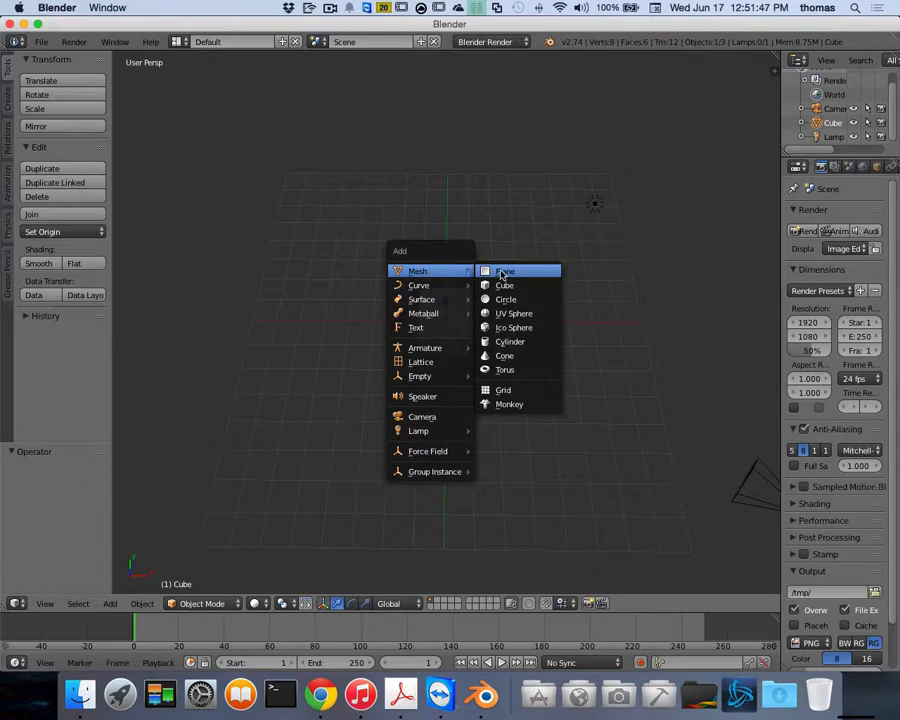
pyautogui.click(503, 271)
pyautogui.moveTo(476, 357); pyautogui.dragTo(480, 355, button='middle')
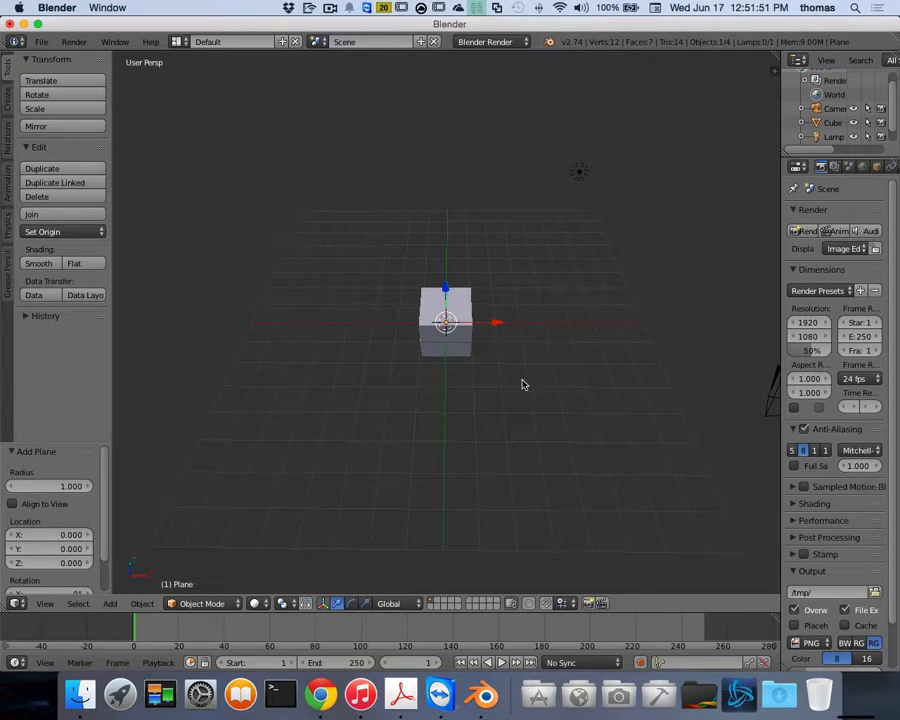
pyautogui.scroll(3, 523, 383)
pyautogui.write('s')
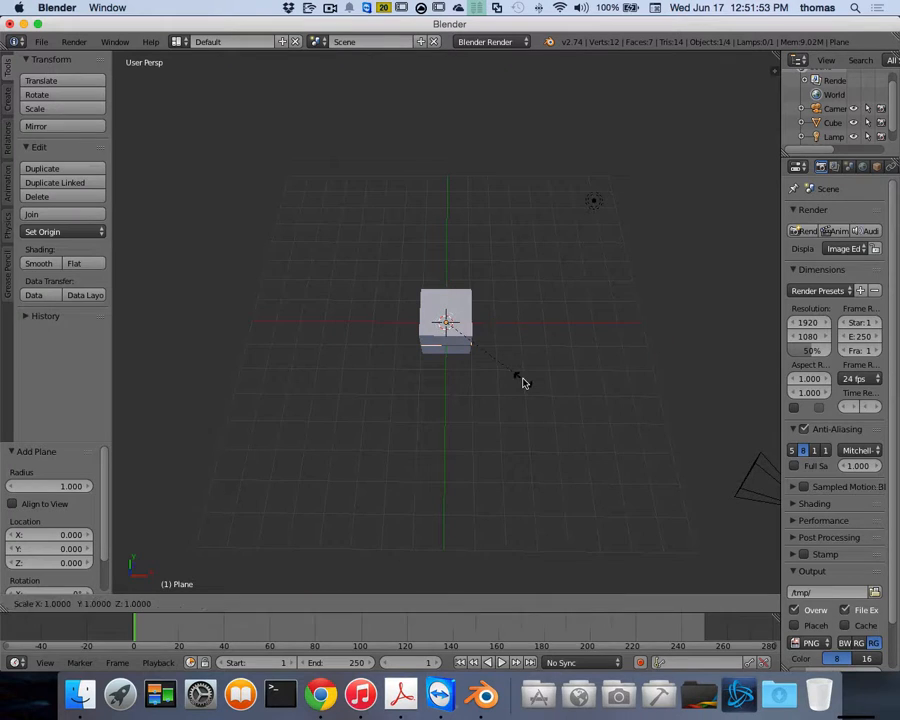
pyautogui.write('20')
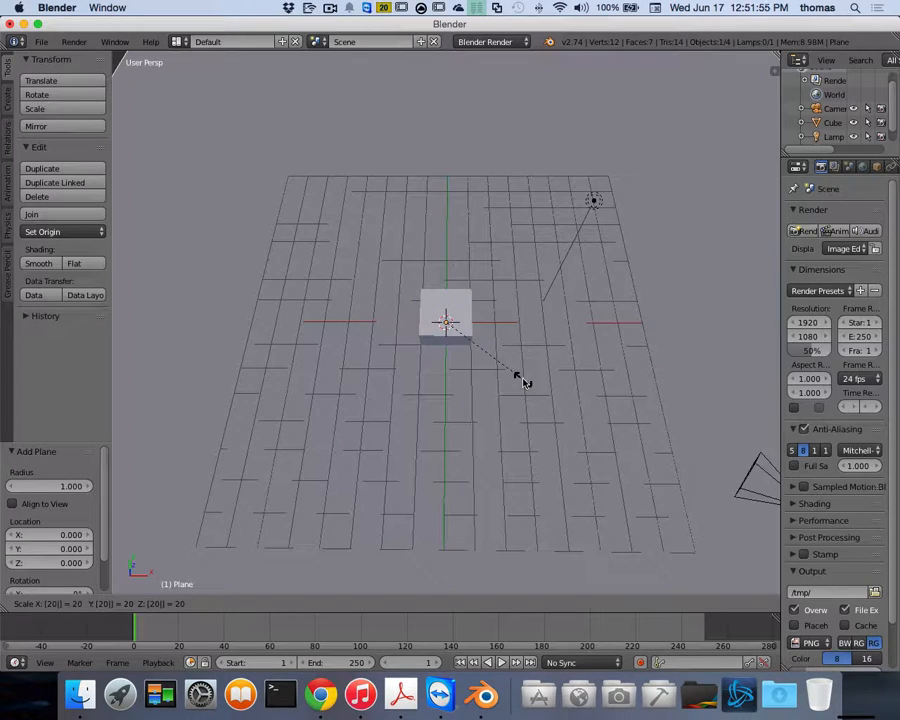
pyautogui.press('Return')
# Step: Raise the cube about 1.22 units along Z so it sits above the ground plane
pyautogui.scroll(-5, 523, 383)
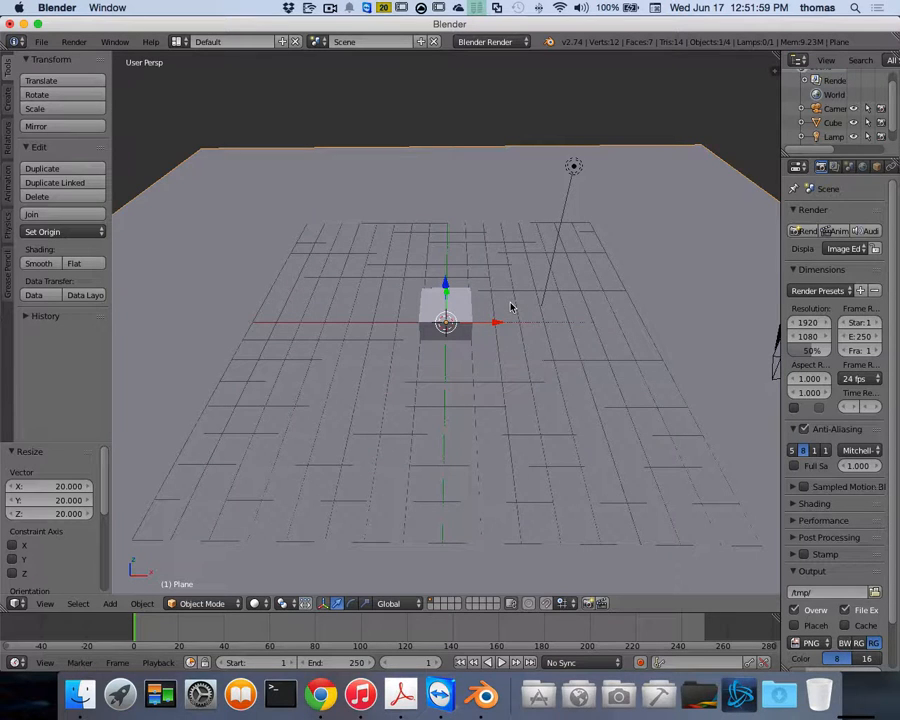
pyautogui.rightClick(446, 289)
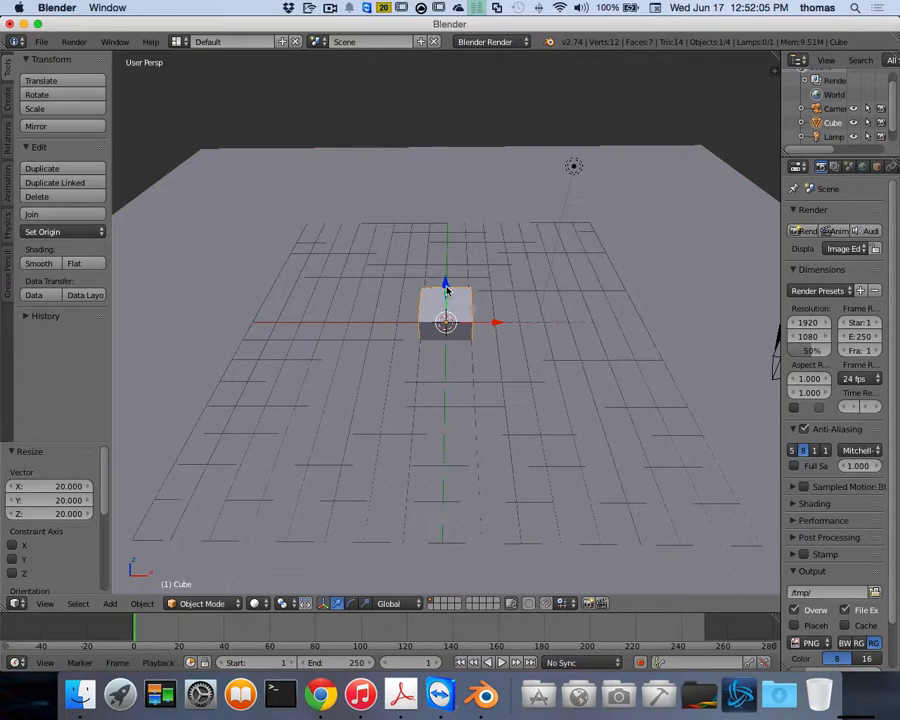
pyautogui.moveTo(446, 288); pyautogui.dragTo(446, 268)
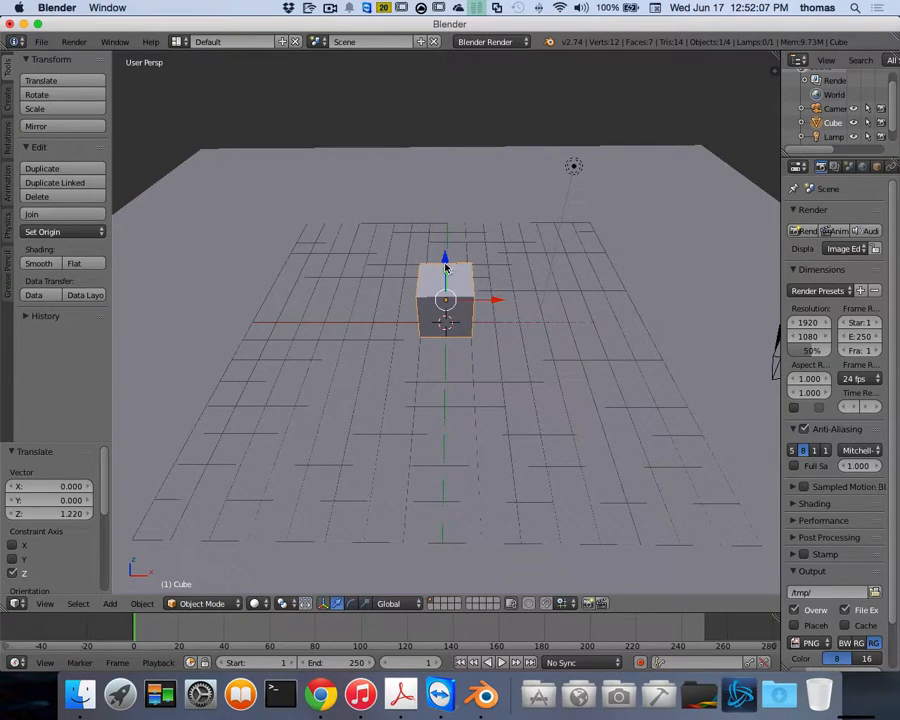
# Step: Give the ground plane a new material with specular intensity 0 and an orange diffuse color
pyautogui.rightClick(672, 249)
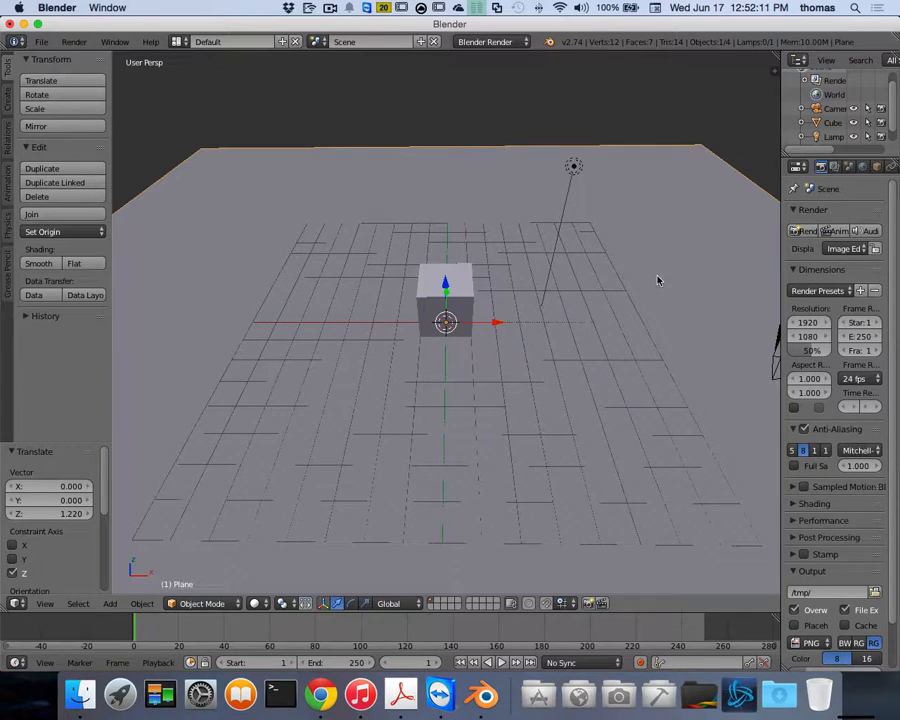
pyautogui.click(852, 168)
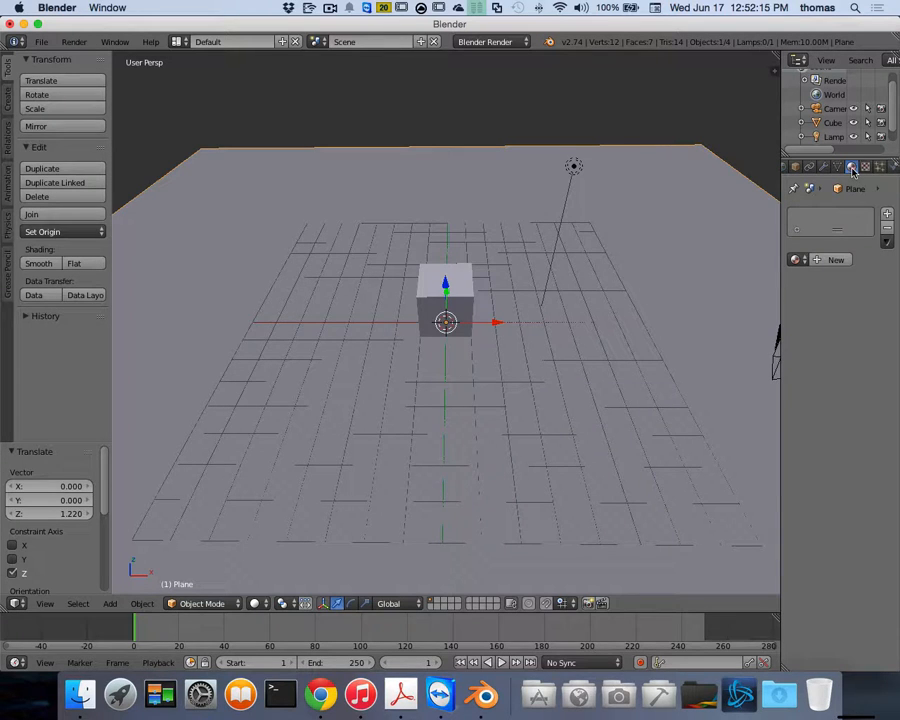
pyautogui.click(836, 257)
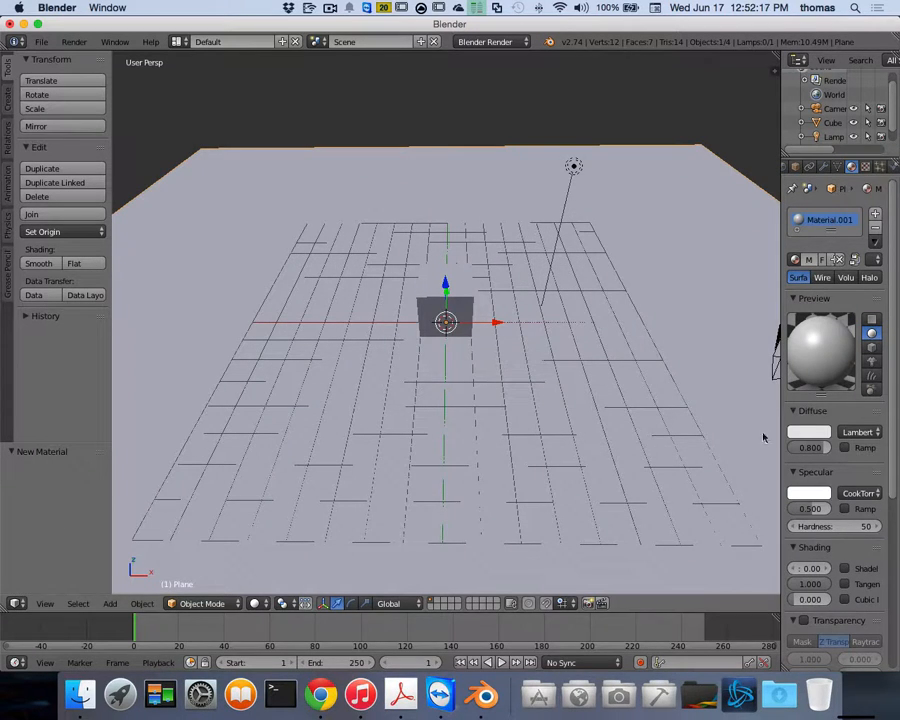
pyautogui.moveTo(816, 513); pyautogui.dragTo(786, 513)
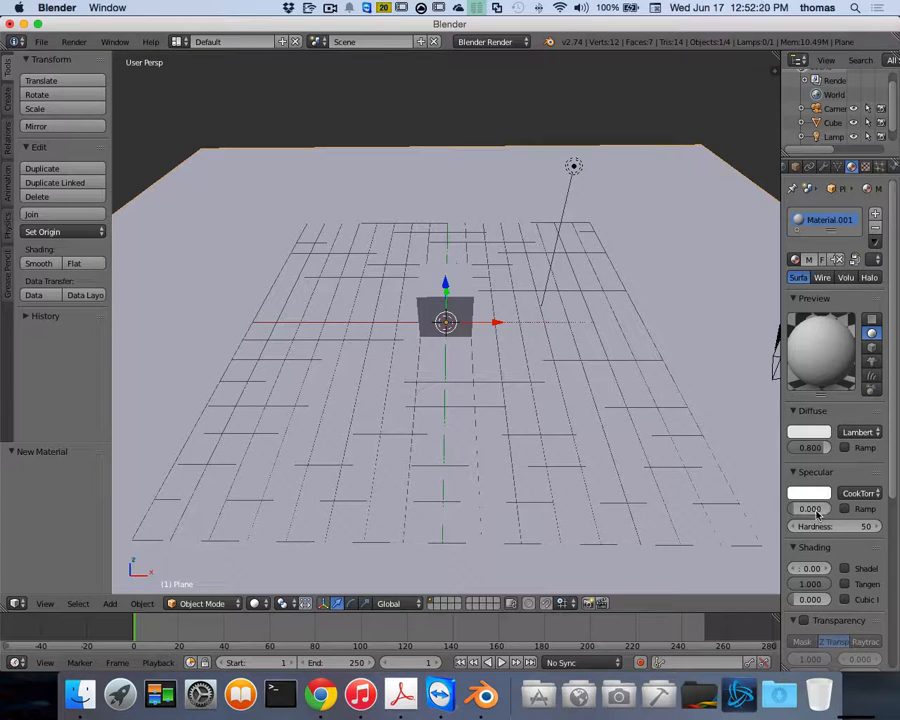
pyautogui.click(812, 434)
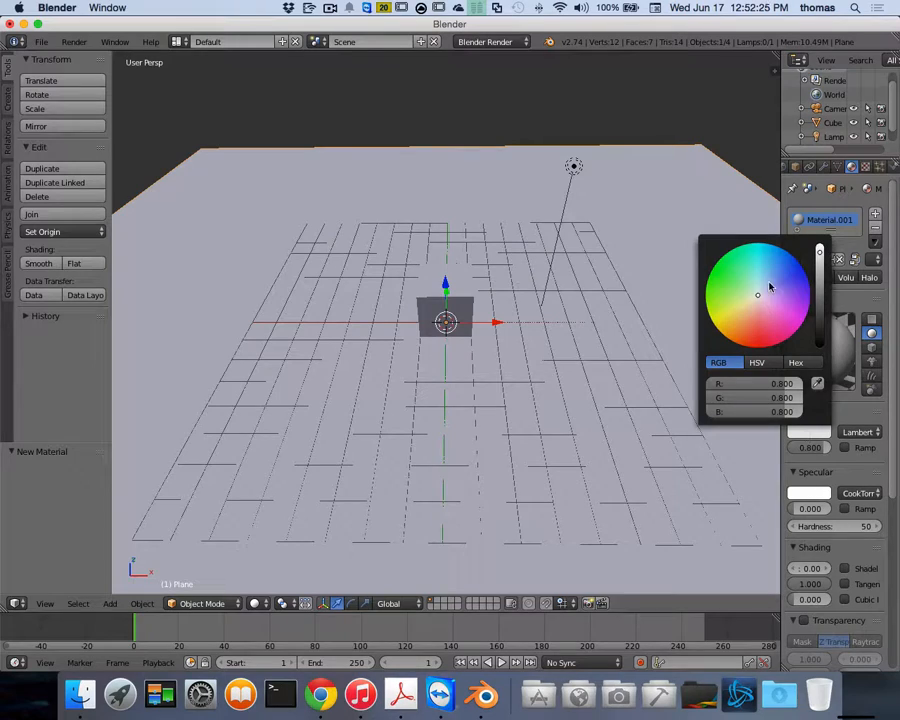
pyautogui.moveTo(760, 298); pyautogui.dragTo(744, 337)
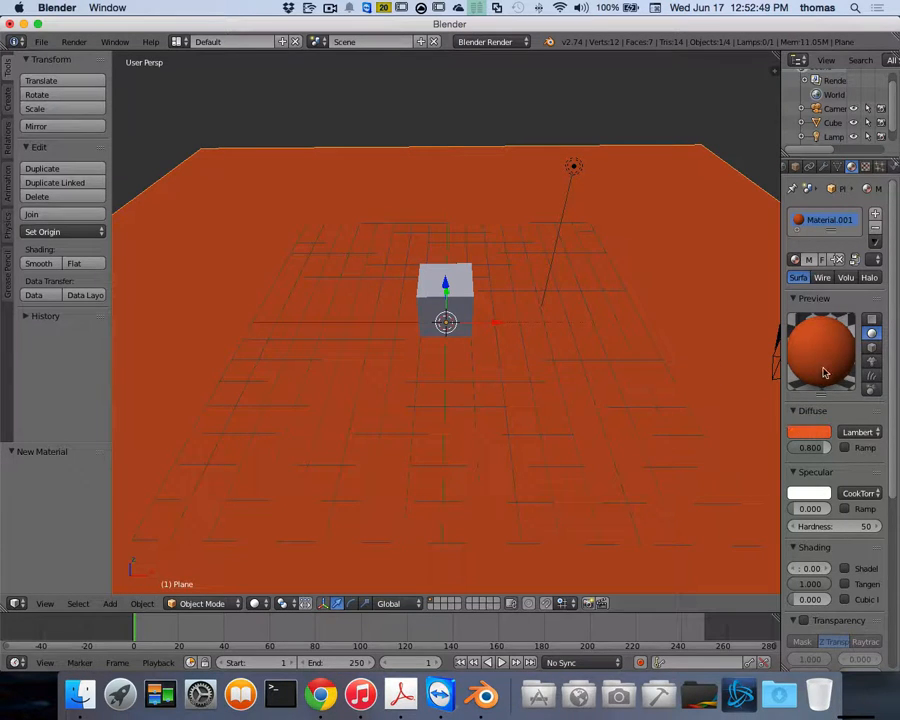
pyautogui.click(810, 433)
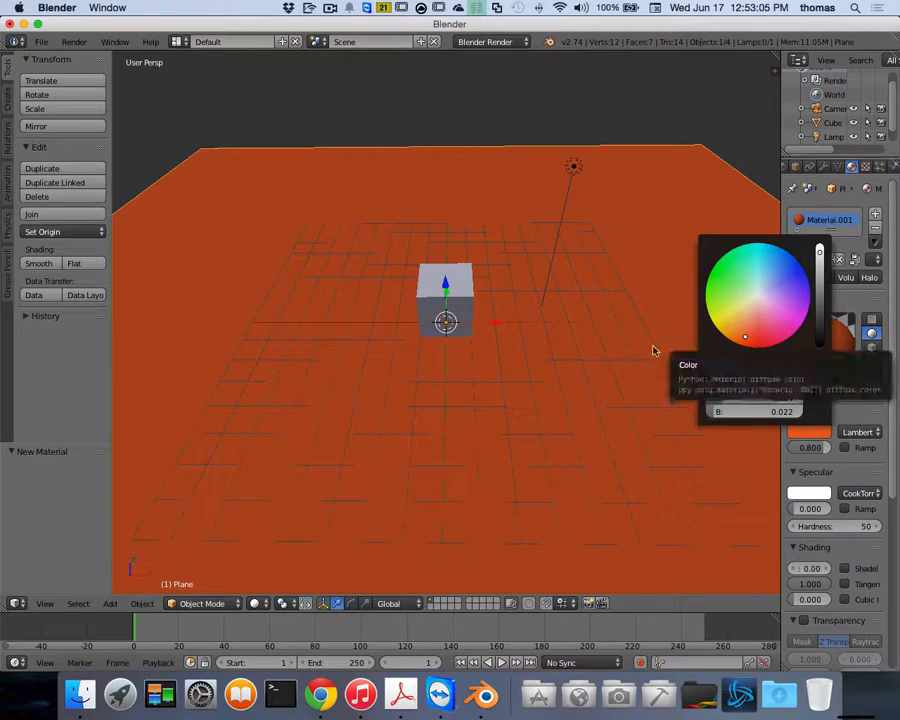
# Step: Switch to Chrome and search Google for "hex code for brown color"
pyautogui.click(322, 697)
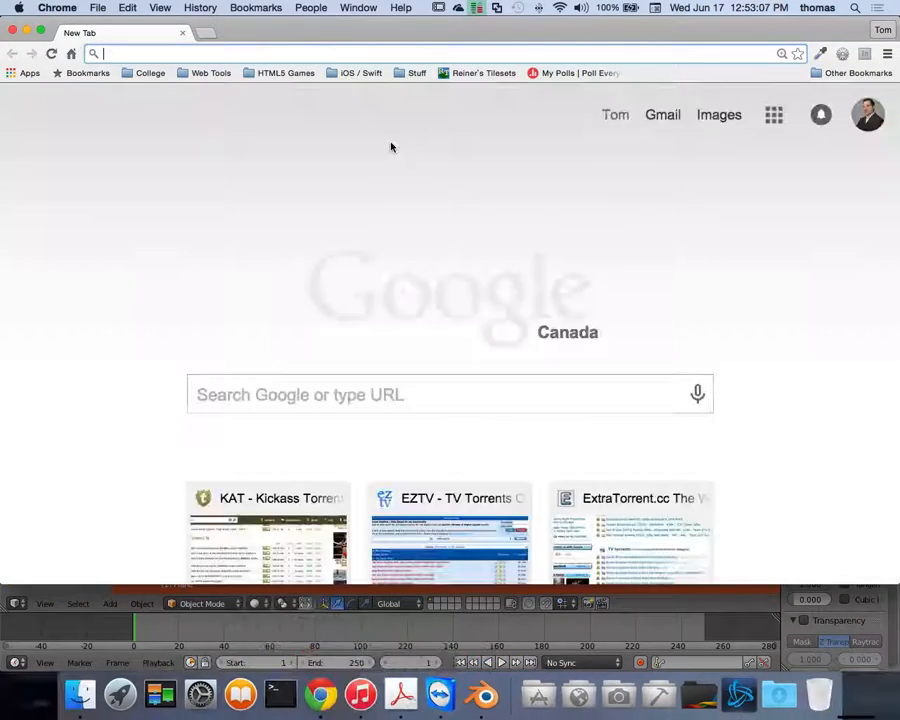
pyautogui.write('hex')
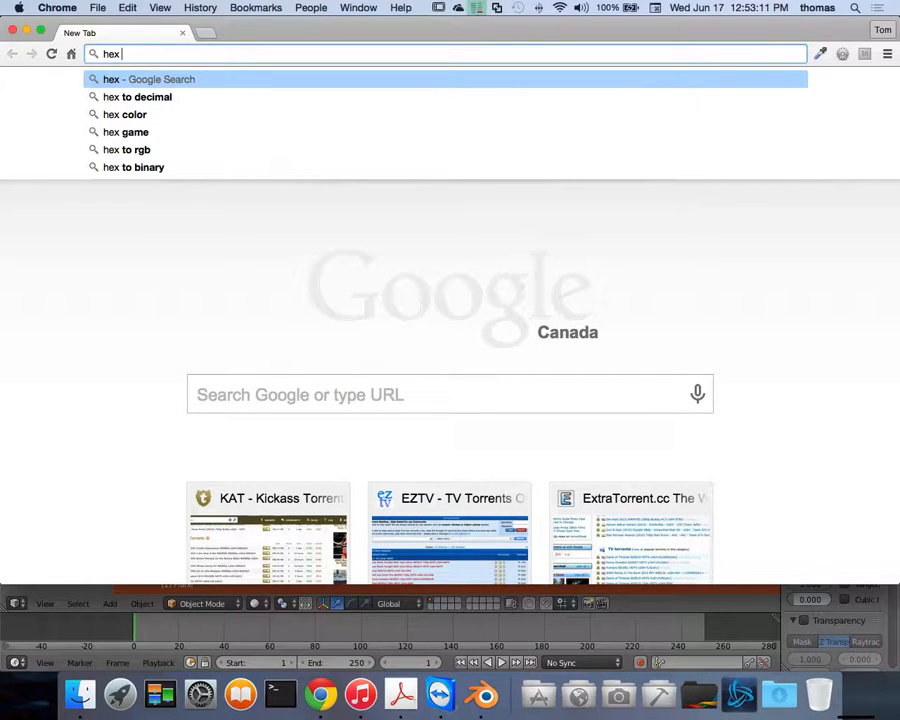
pyautogui.write(' code f')
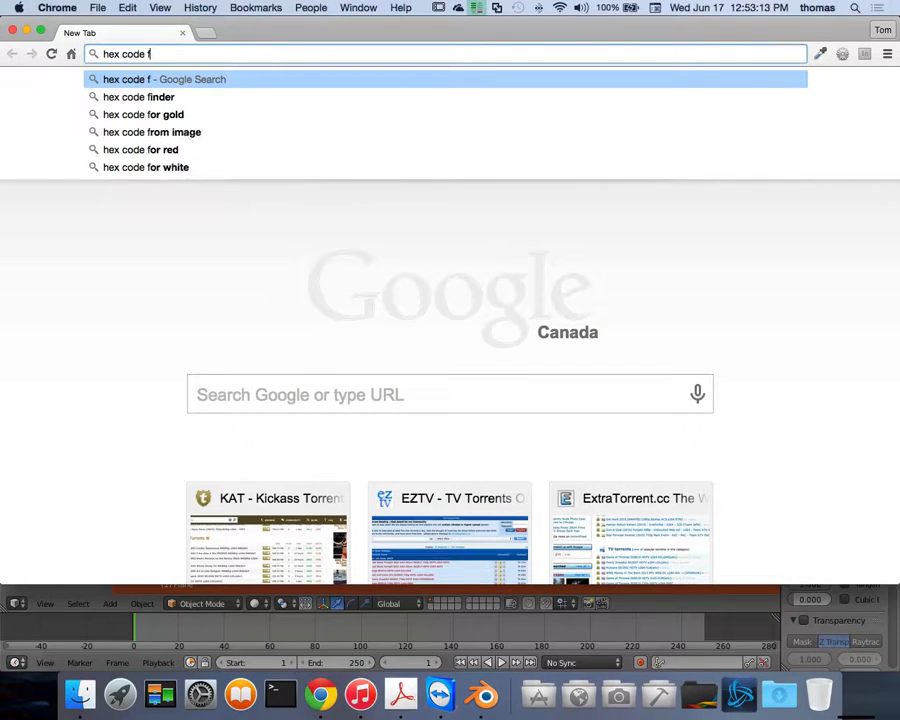
pyautogui.write('or brown')
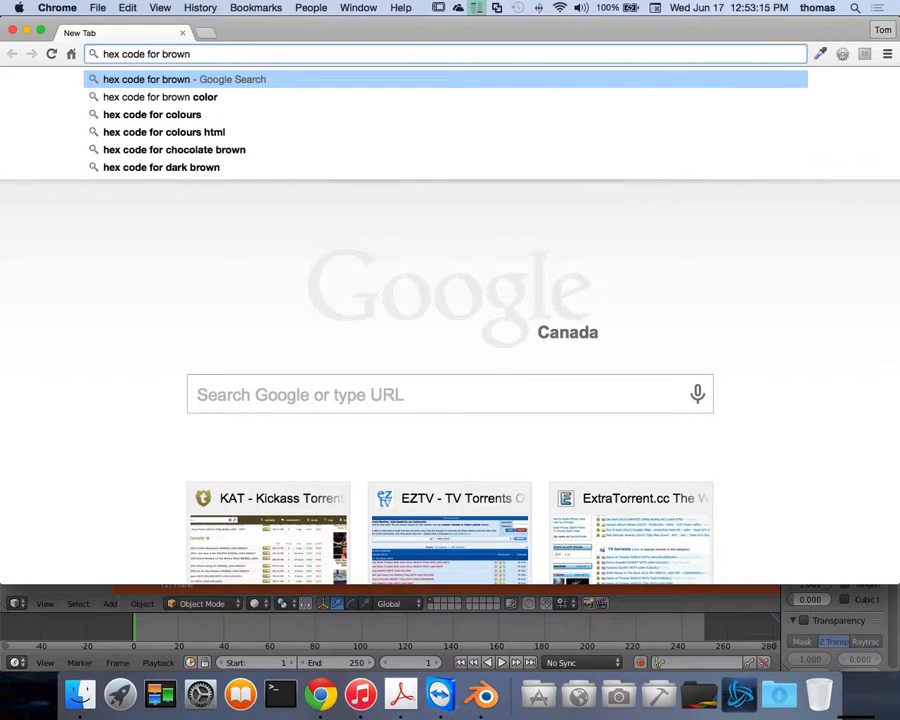
pyautogui.write(' color')
pyautogui.press('Return')
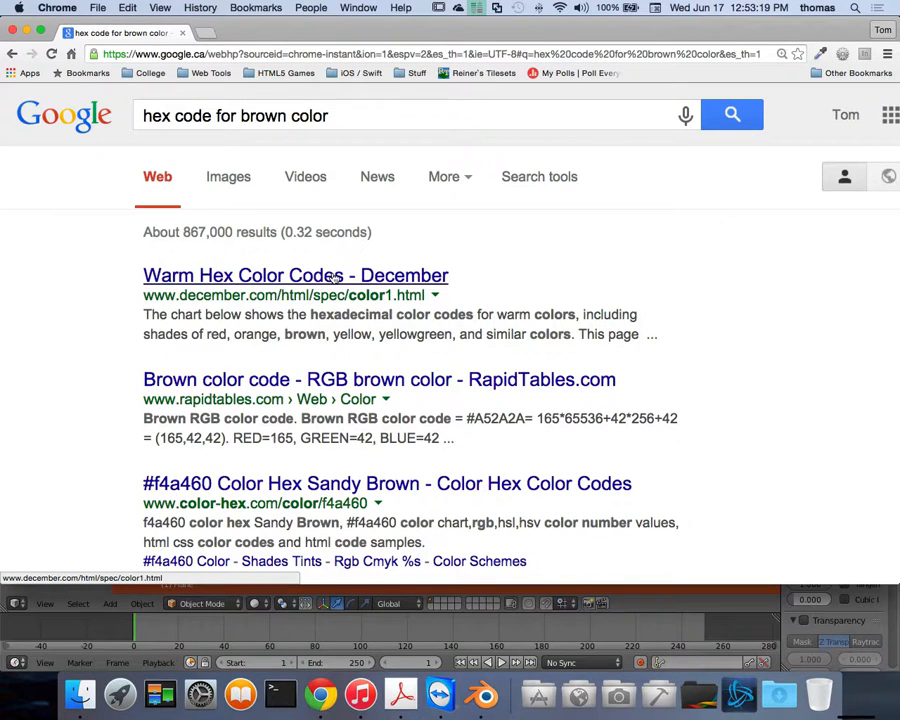
# Step: Open the RapidTables brown color code page and examine the hex codes in its brown color chart
pyautogui.click(263, 380)
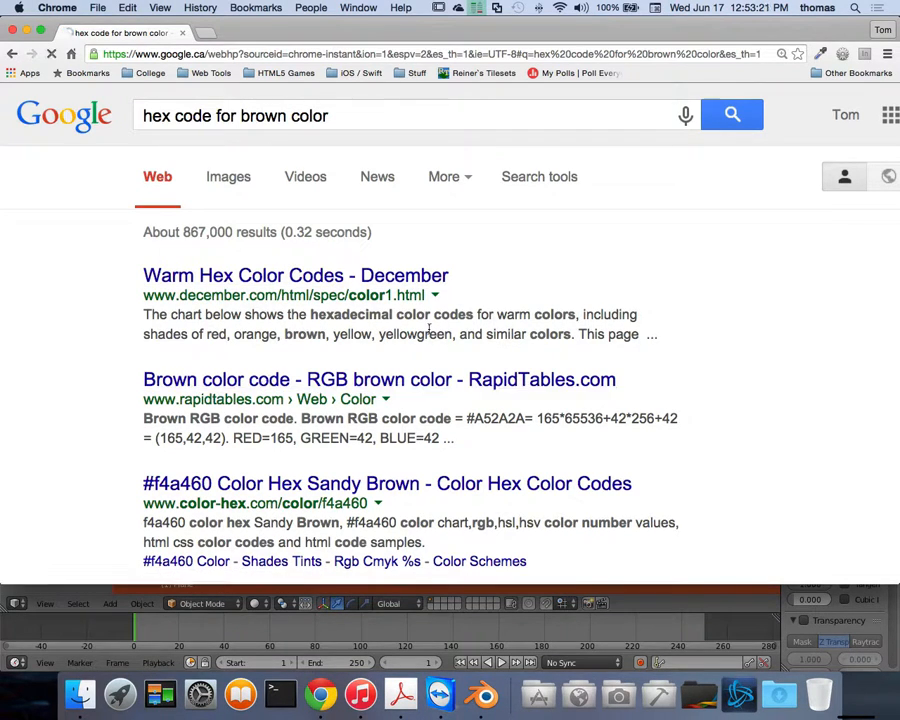
pyautogui.scroll(-5, 403, 374)
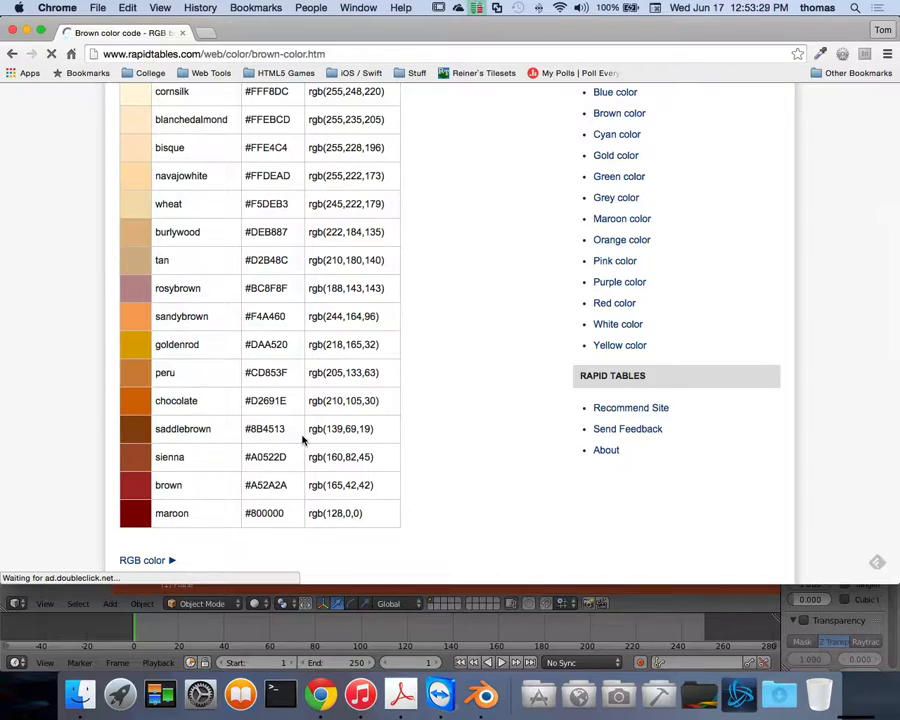
pyautogui.scroll(-1, 303, 440)
pyautogui.scroll(-2, 291, 412)
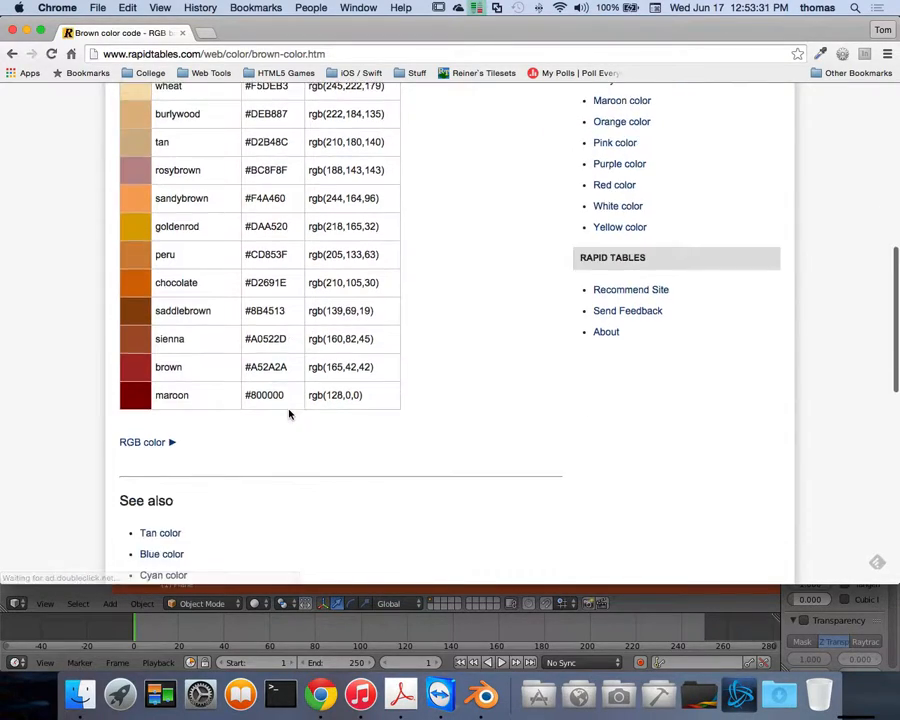
pyautogui.scroll(10, 280, 350)
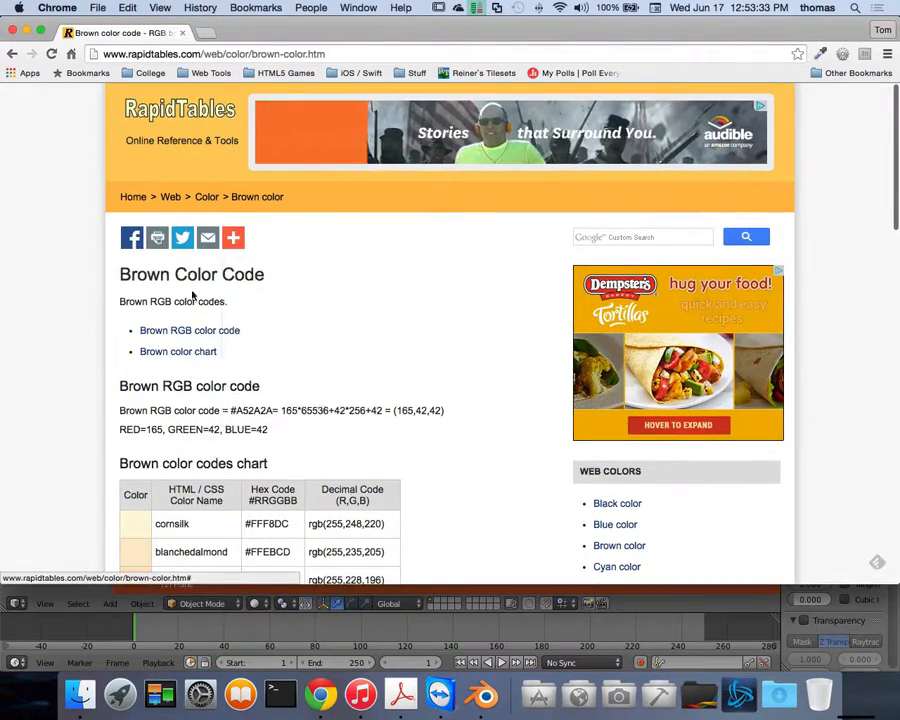
# Step: Copy the hex code #A0522D of sienna from the brown color codes chart
pyautogui.scroll(-4, 305, 320)
pyautogui.scroll(-10, 305, 320)
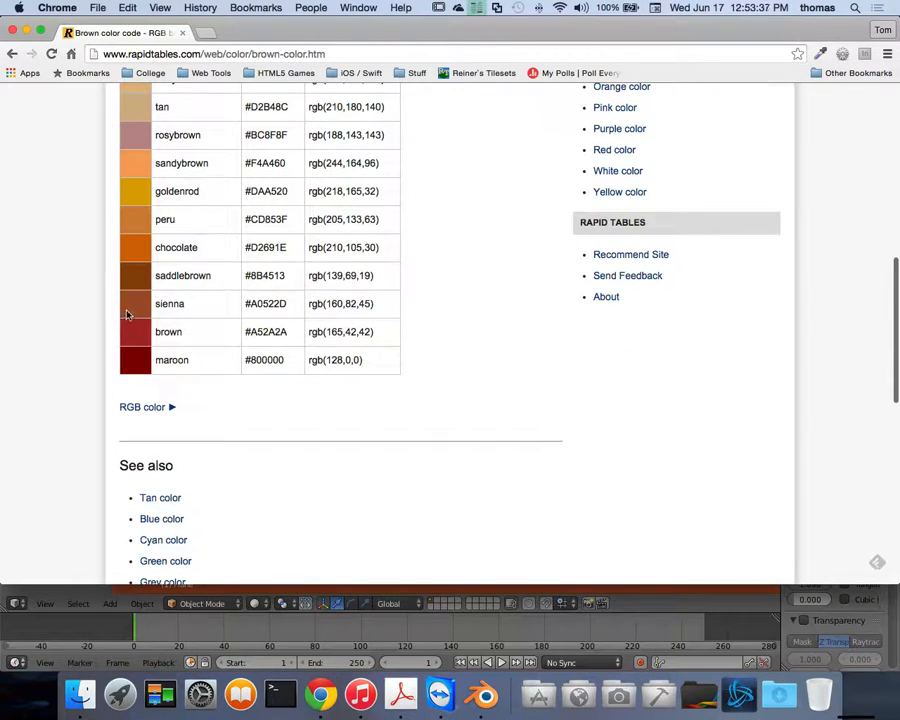
pyautogui.moveTo(288, 304); pyautogui.dragTo(245, 303)
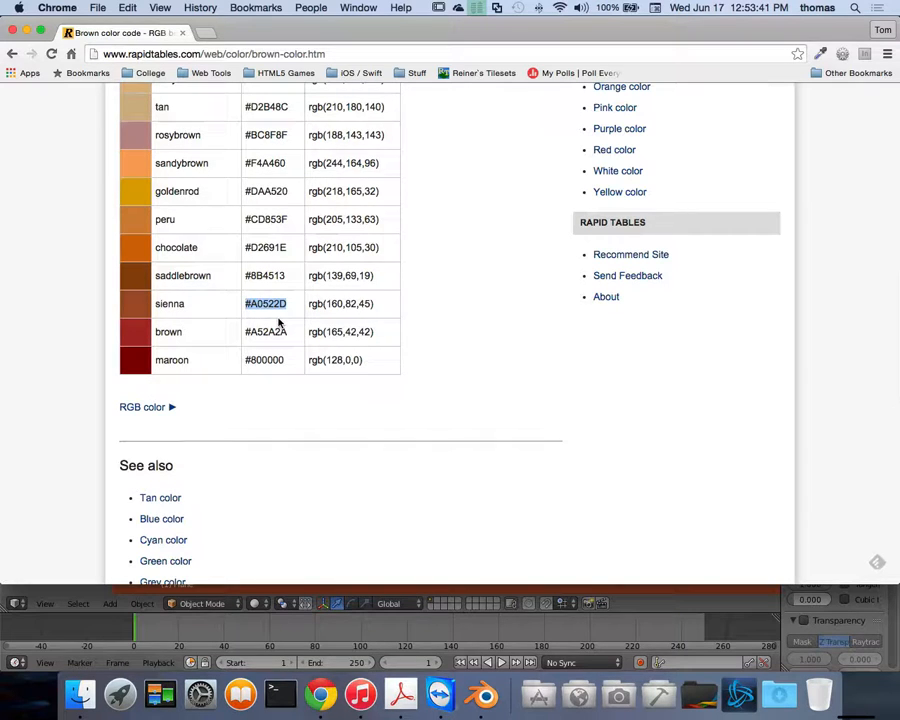
pyautogui.rightClick(282, 307)
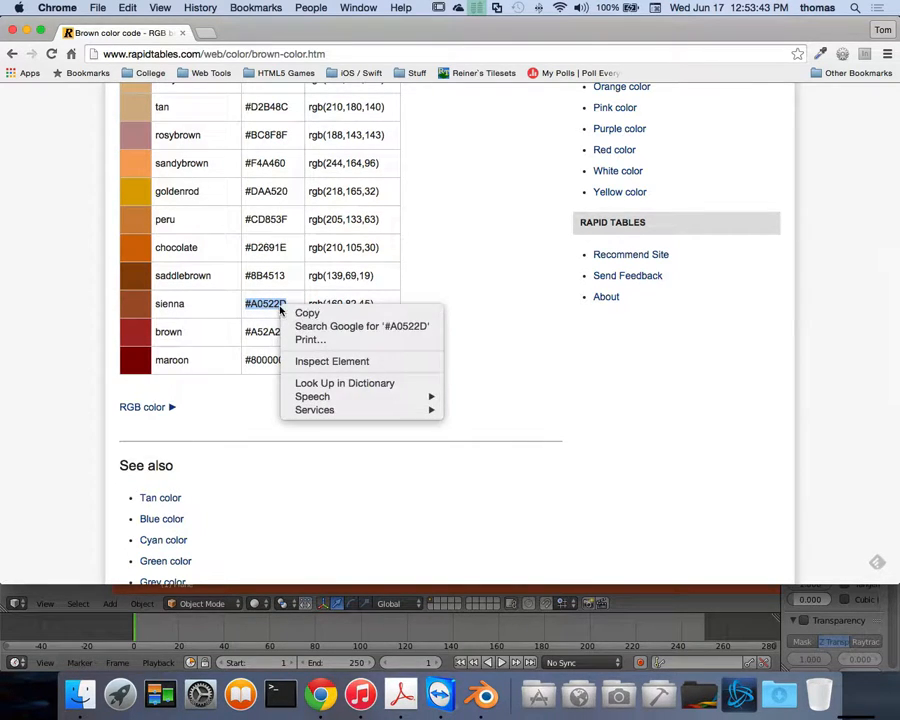
pyautogui.click(300, 312)
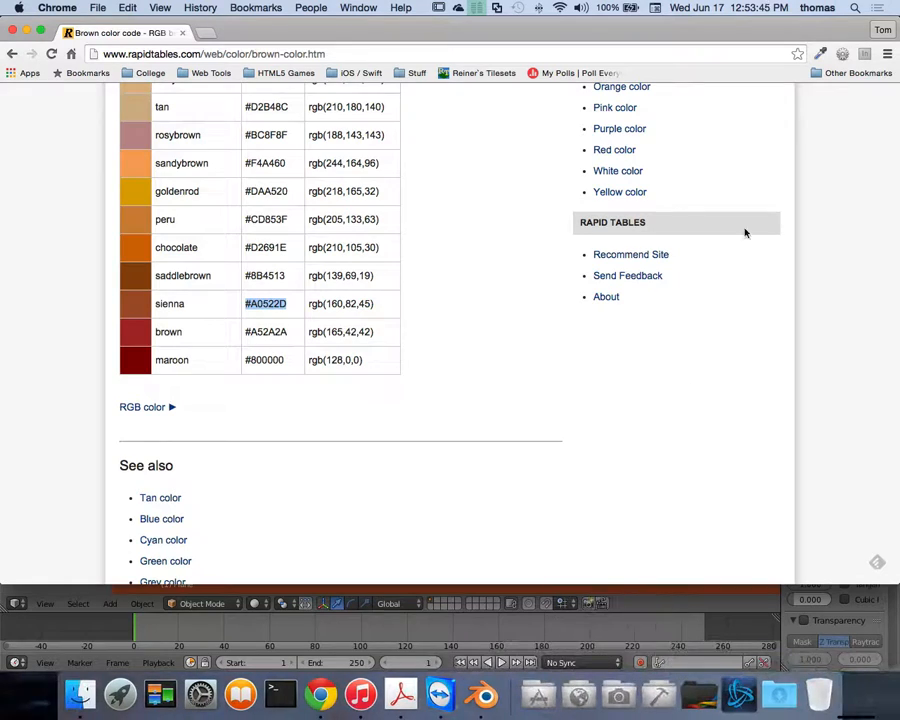
# Step: Switch to Blender and set the ground plane material's diffuse color to hex A0522D
pyautogui.moveTo(586, 36); pyautogui.dragTo(587, 103)
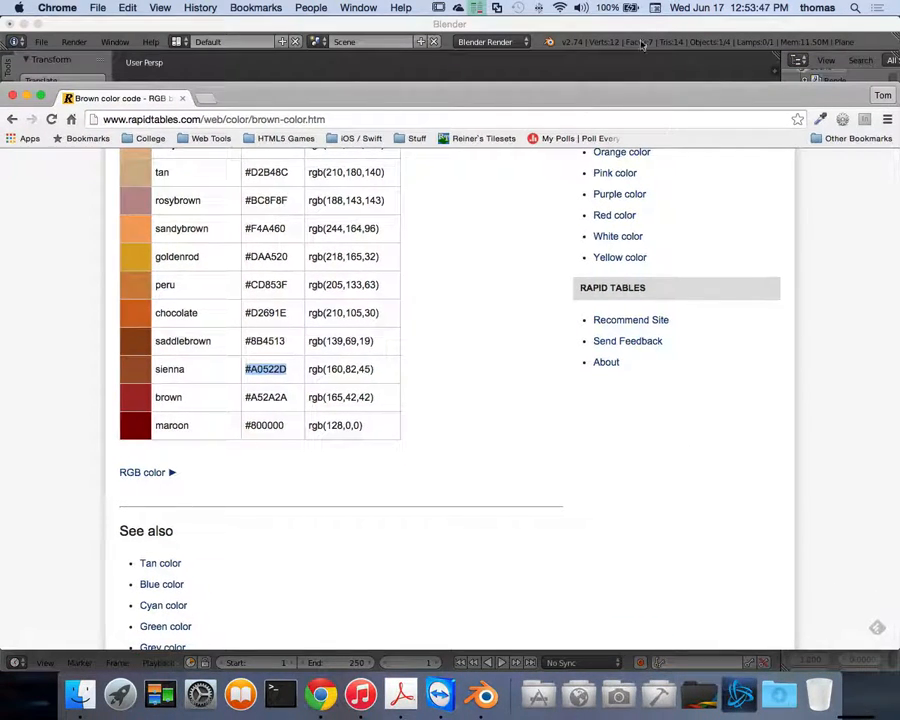
pyautogui.click(651, 26)
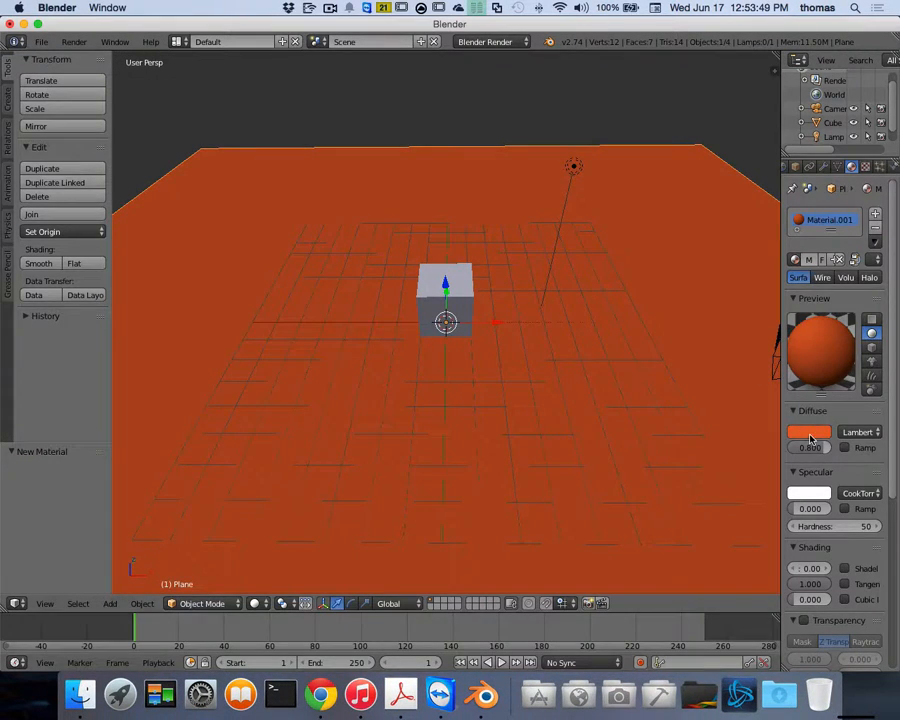
pyautogui.click(810, 436)
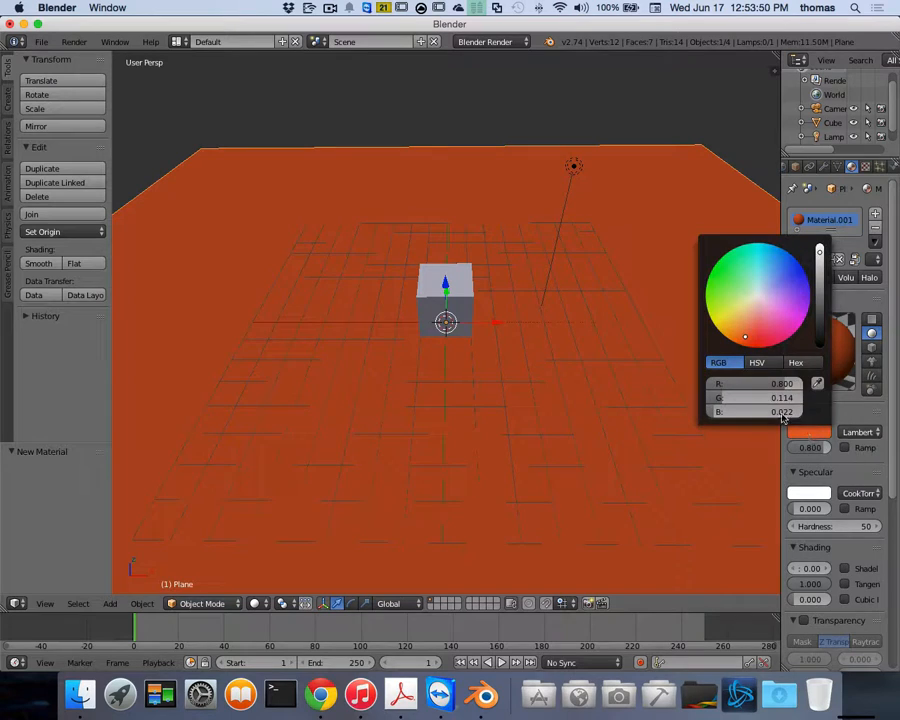
pyautogui.click(796, 364)
pyautogui.click(747, 384)
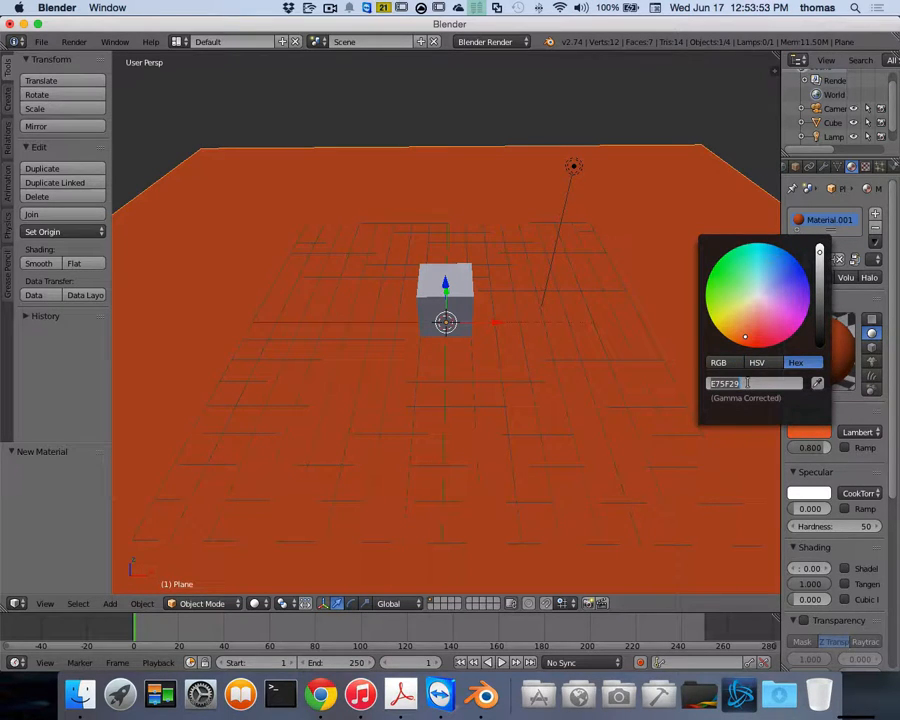
pyautogui.press('super+v')
pyautogui.press('BackSpace')
pyautogui.press('Return')
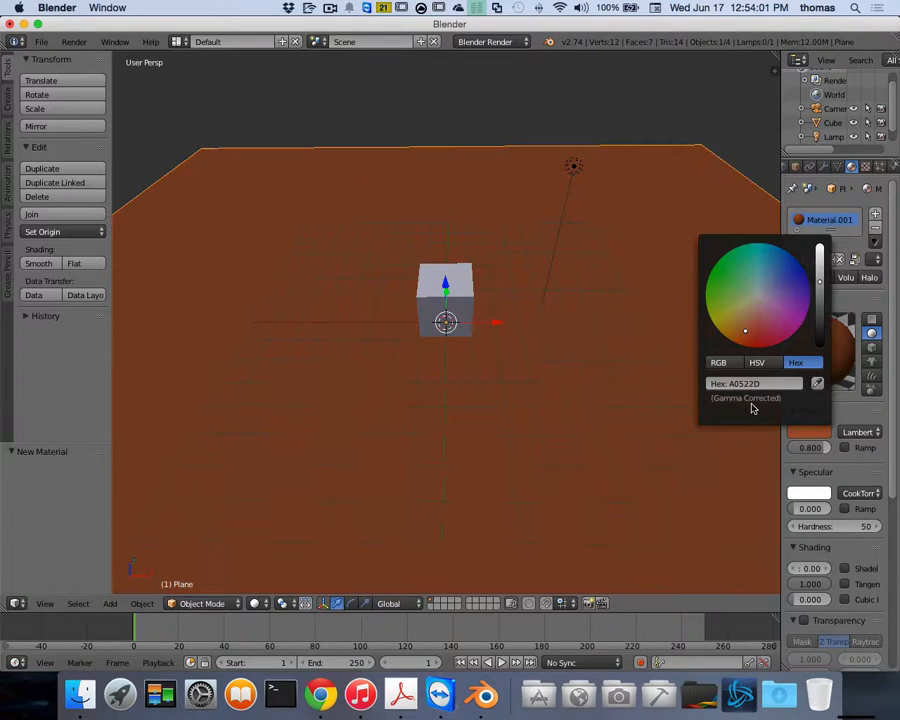
# Step: Rename the ground plane object as Ground
pyautogui.scroll(4, 488, 406)
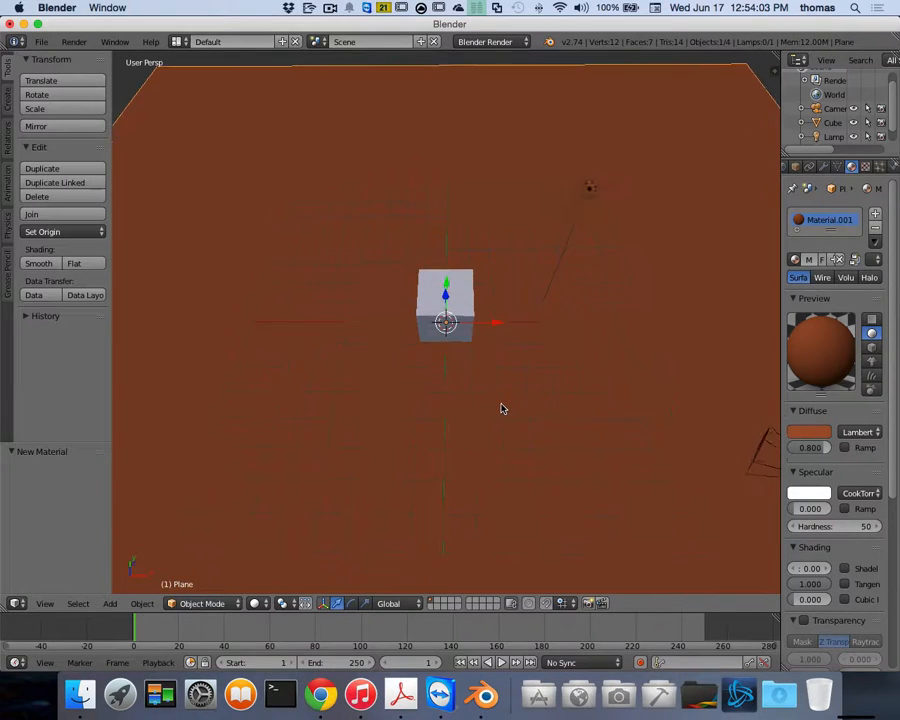
pyautogui.scroll(-2, 502, 408)
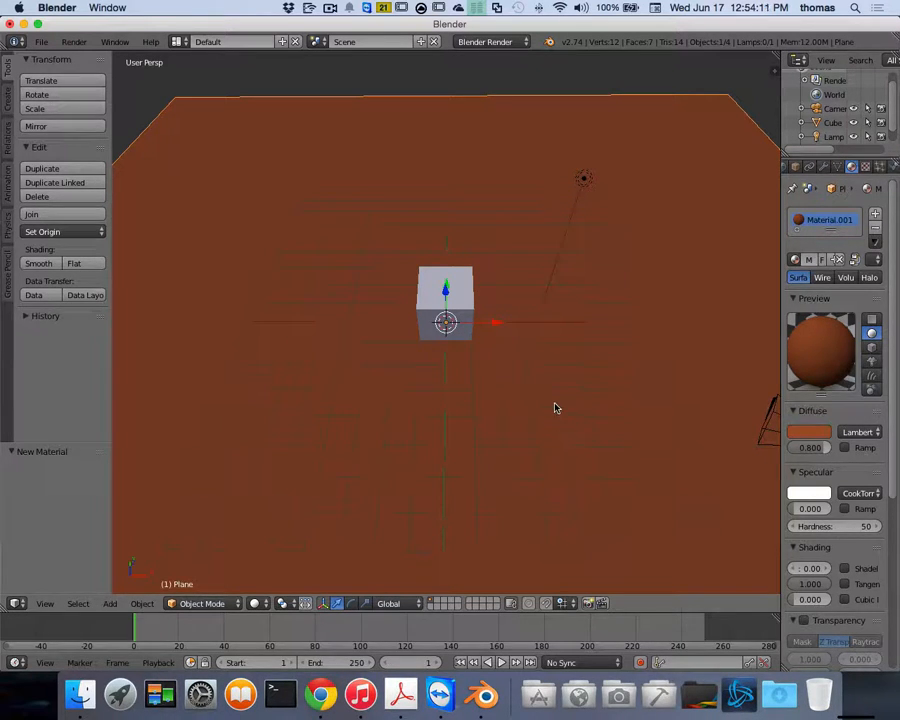
pyautogui.rightClick(445, 285)
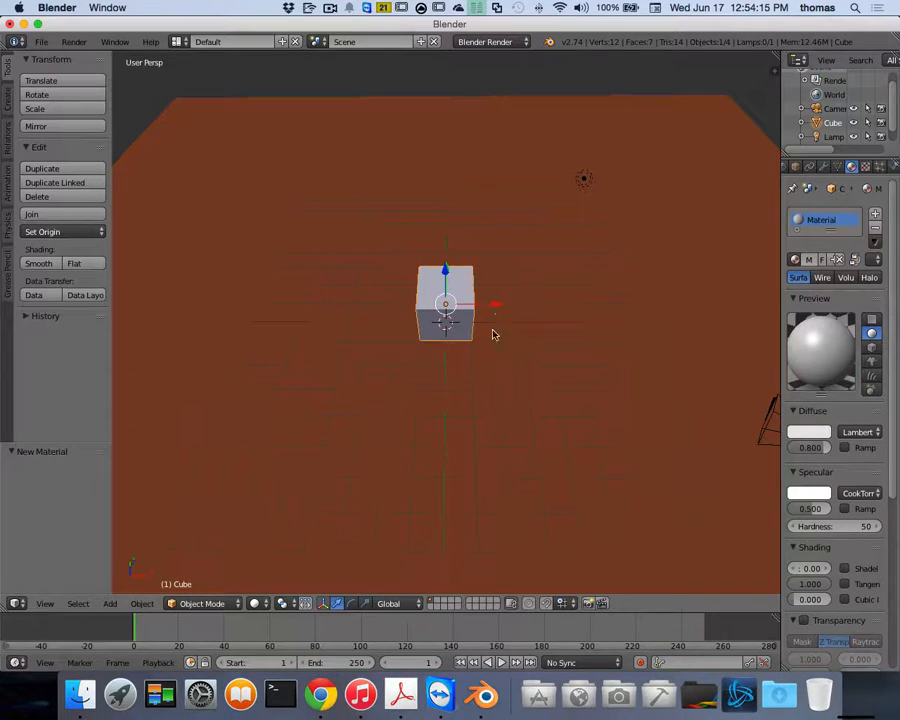
pyautogui.scroll(-1, 846, 250)
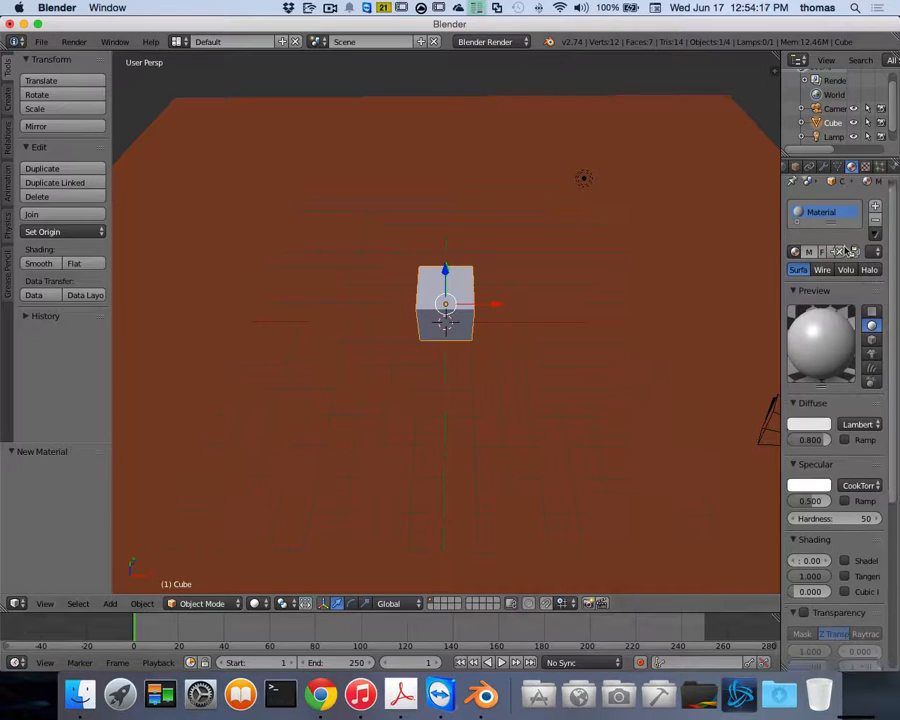
pyautogui.rightClick(698, 206)
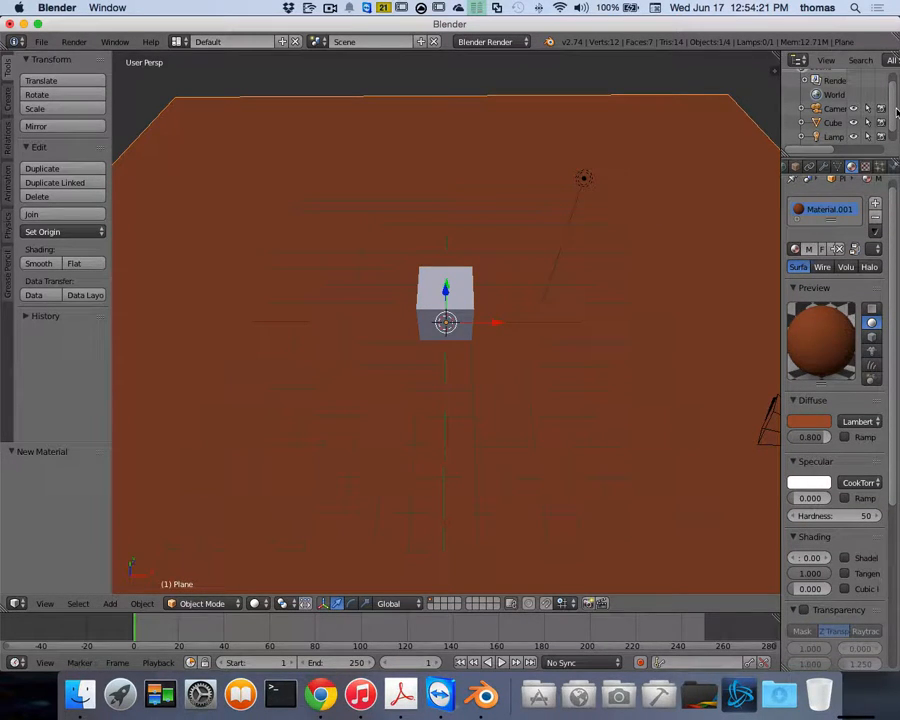
pyautogui.scroll(-1, 855, 146)
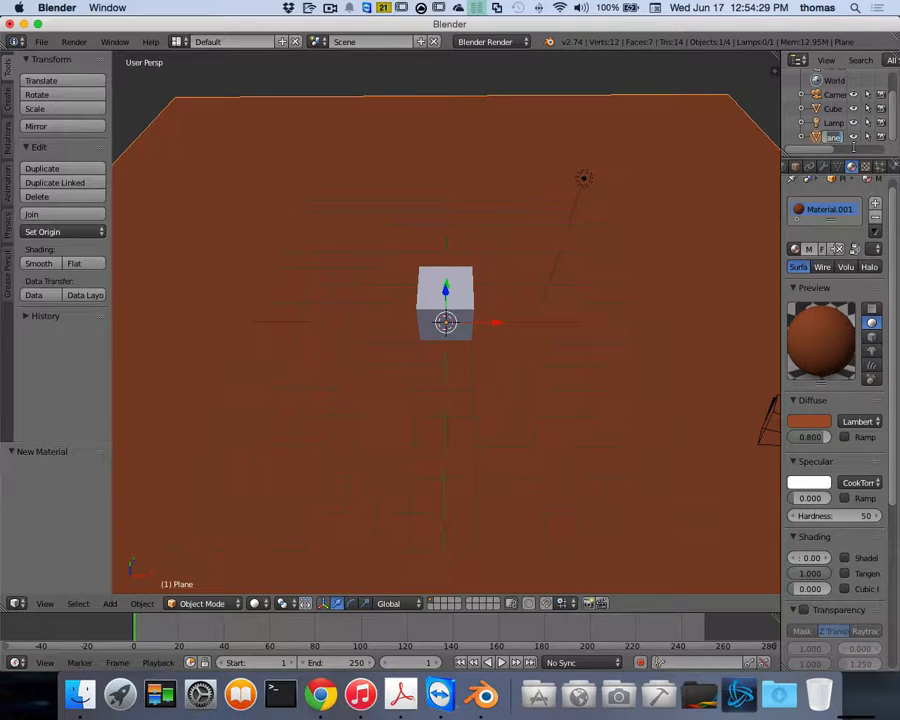
pyautogui.write('Gr')
pyautogui.press('Return')
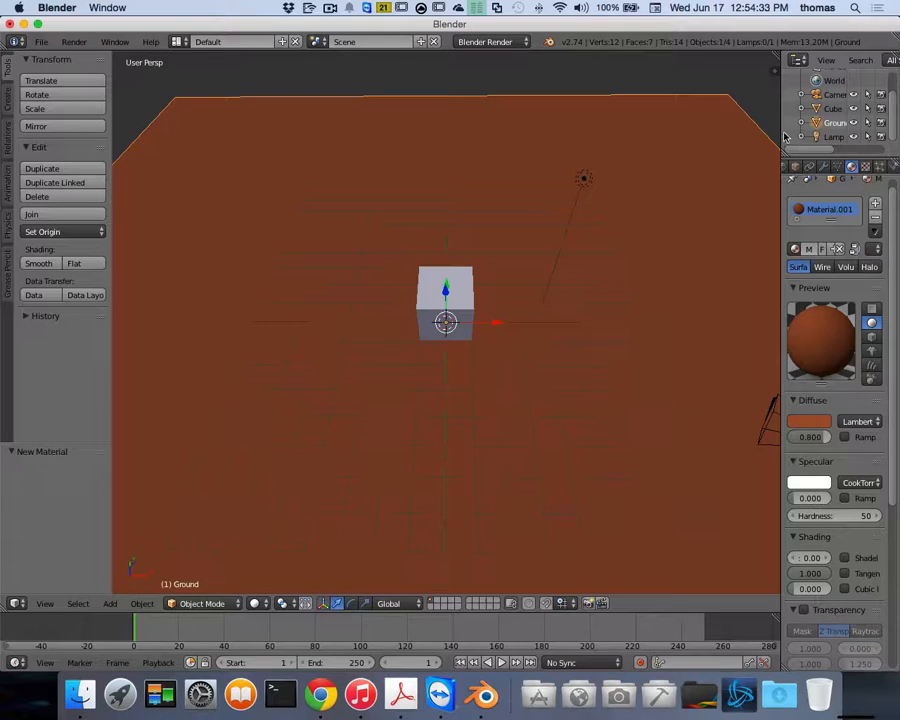
# Step: Widen the outliner and properties area and rename the cube object as Player
pyautogui.moveTo(780, 133); pyautogui.dragTo(740, 133)
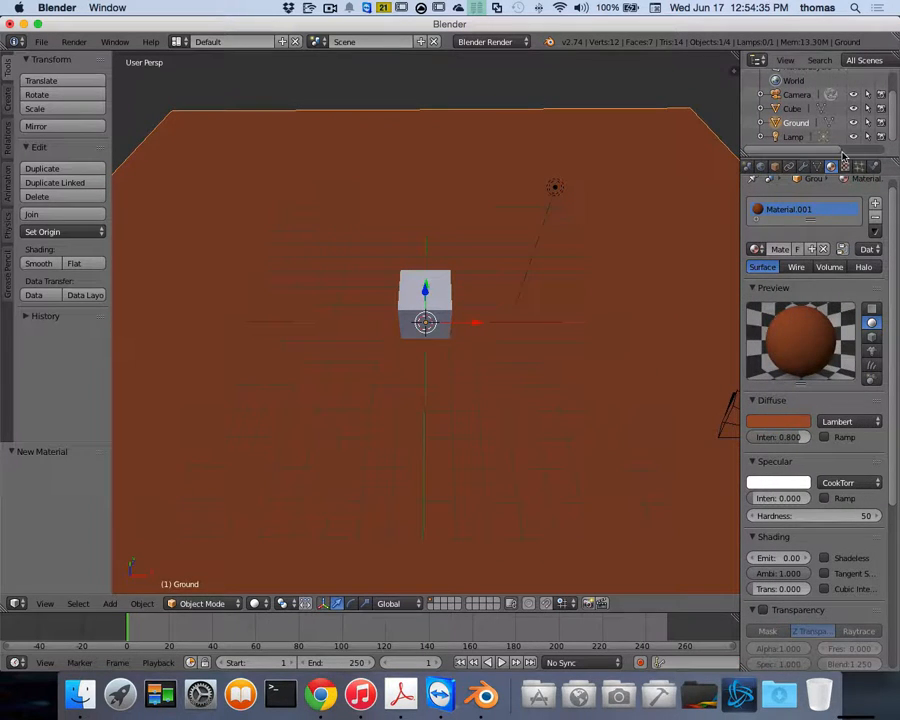
pyautogui.rightClick(437, 298)
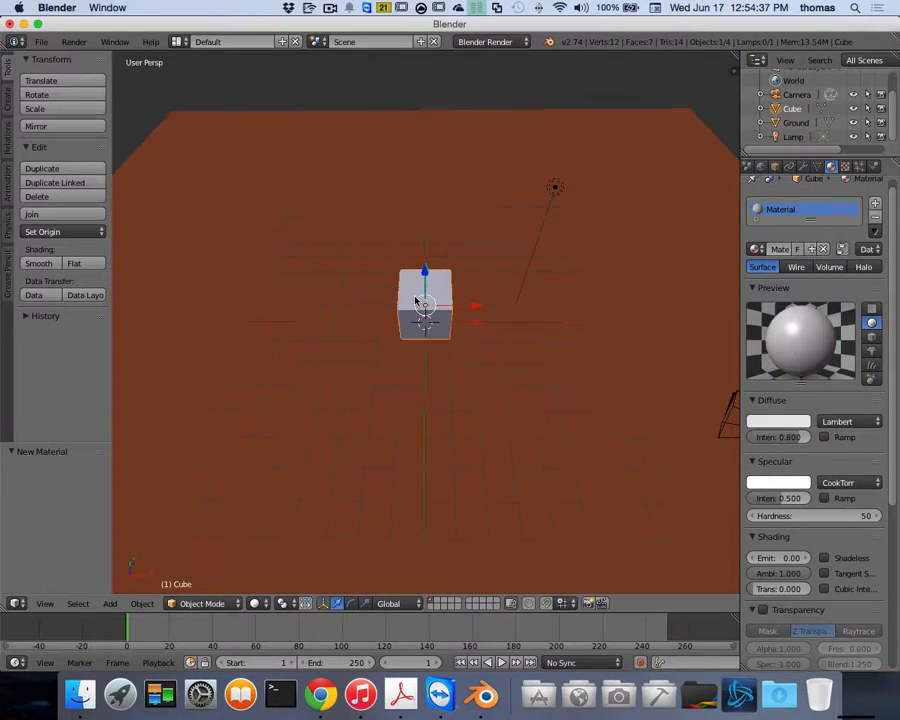
pyautogui.doubleClick(796, 108)
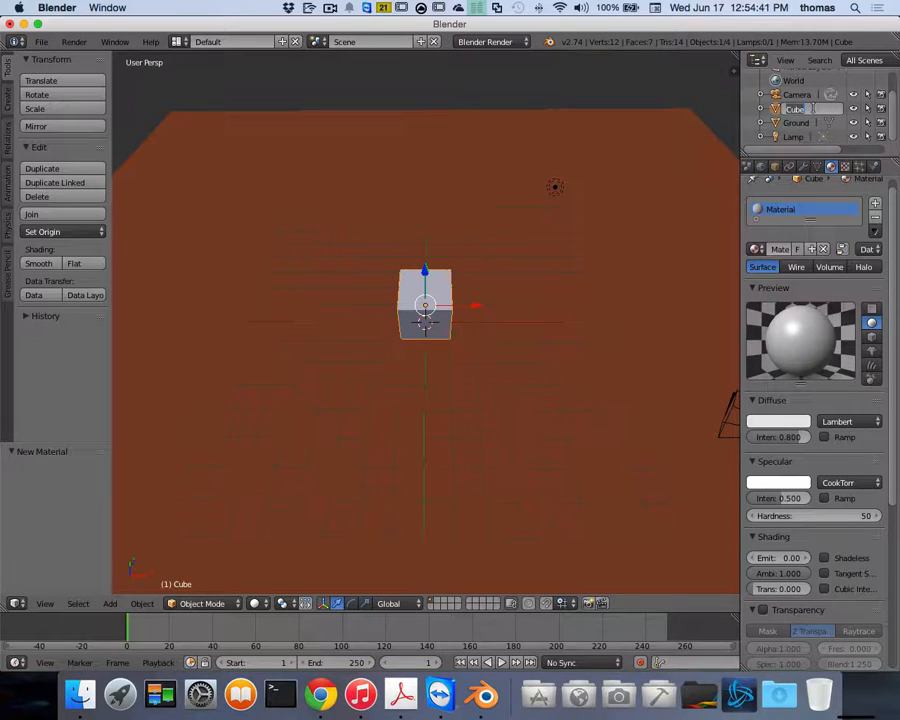
pyautogui.write('B')
pyautogui.press('Return')
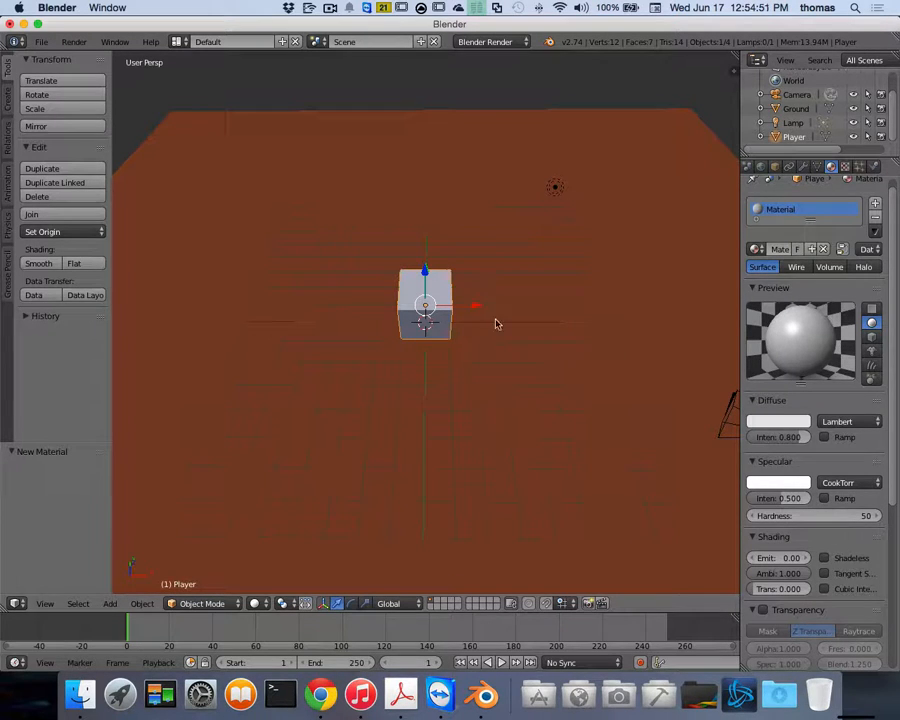
# Step: Rename the Player cube's material as Green and set its diffuse color to a bright green
pyautogui.doubleClick(778, 211)
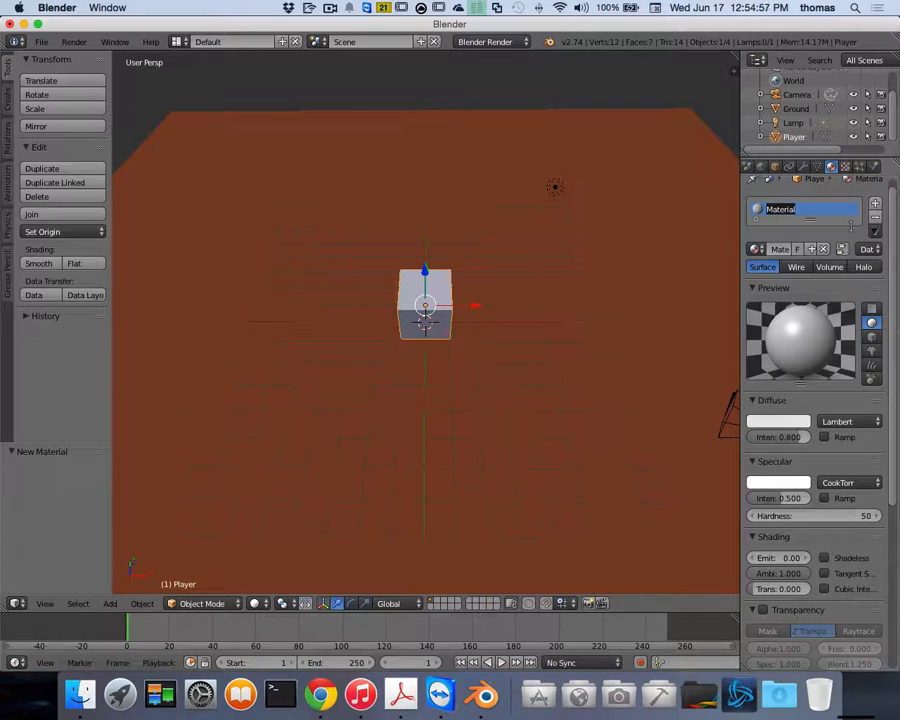
pyautogui.write('Green')
pyautogui.press('Return')
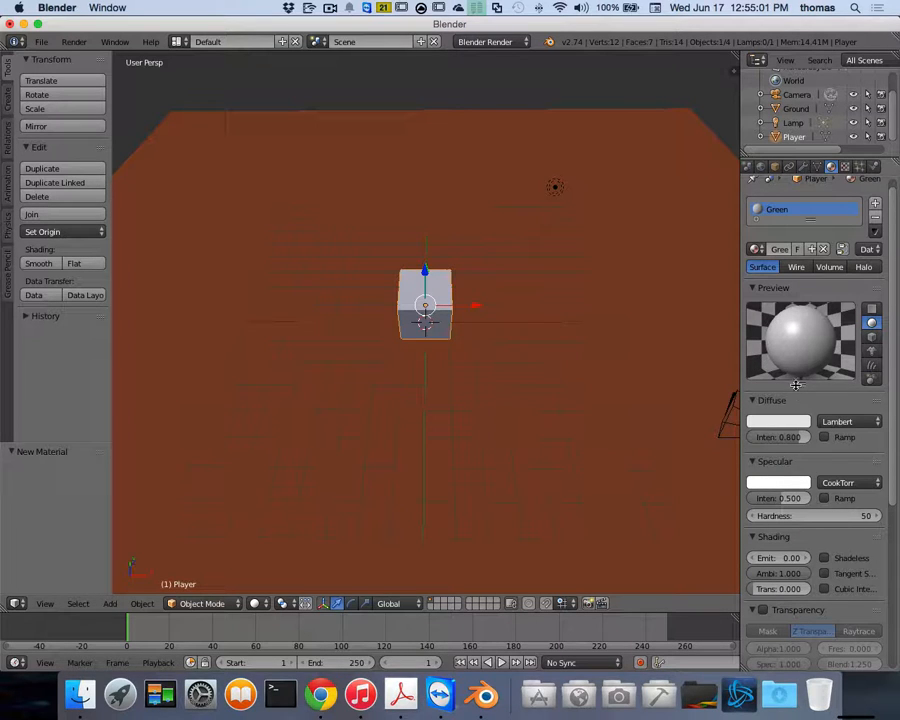
pyautogui.click(778, 421)
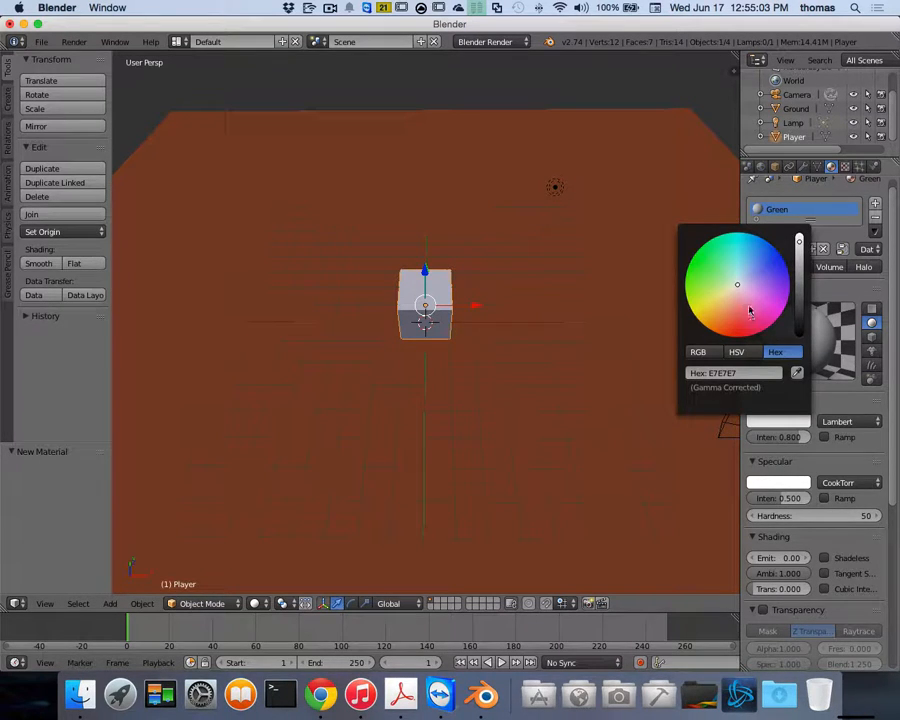
pyautogui.moveTo(738, 289); pyautogui.dragTo(704, 265)
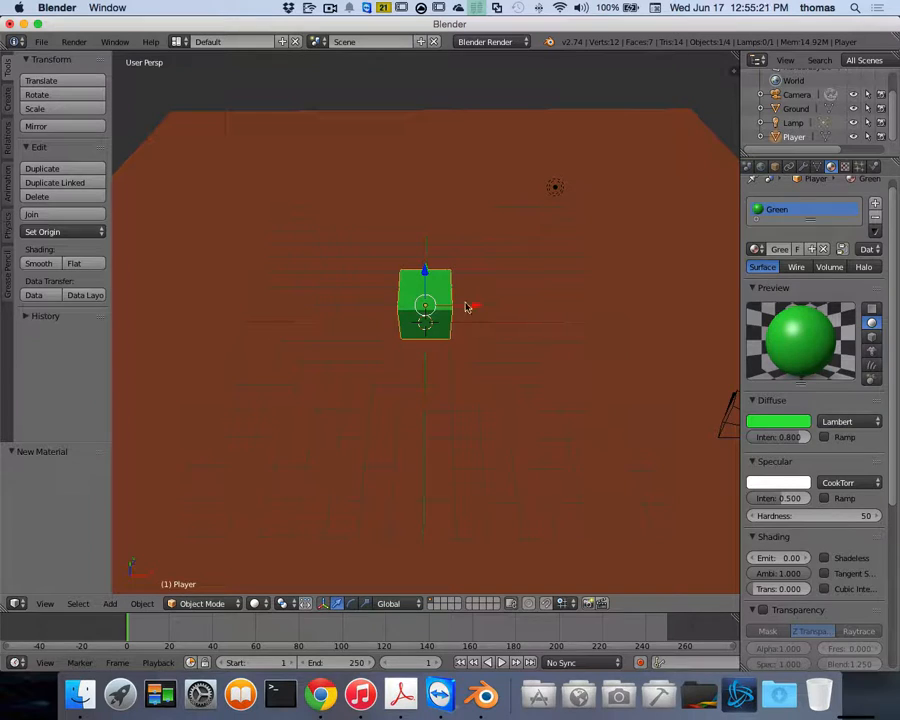
# Step: Rename the Ground object's material as Sienna
pyautogui.rightClick(661, 317)
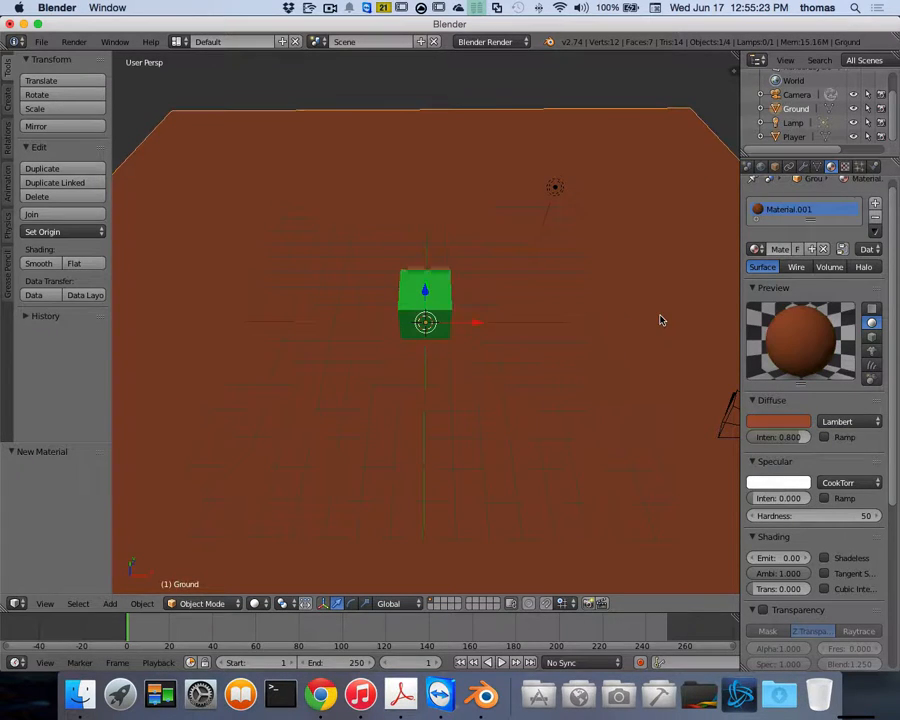
pyautogui.doubleClick(805, 209)
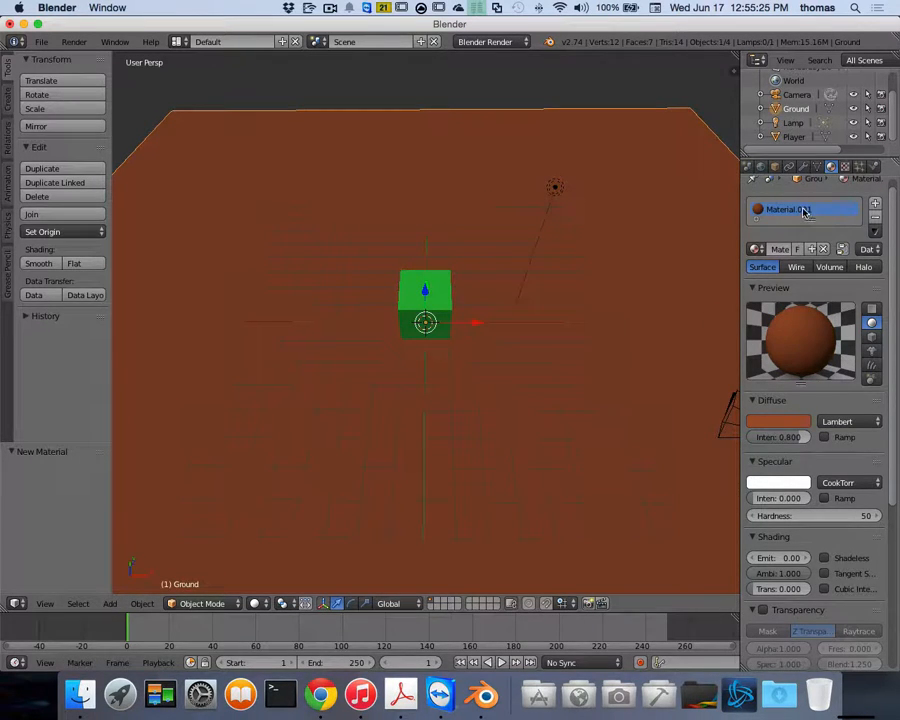
pyautogui.write('Grey')
pyautogui.press('BackSpace')
pyautogui.press('BackSpace')
pyautogui.press('BackSpace')
pyautogui.press('BackSpace')
pyautogui.write('Brow')
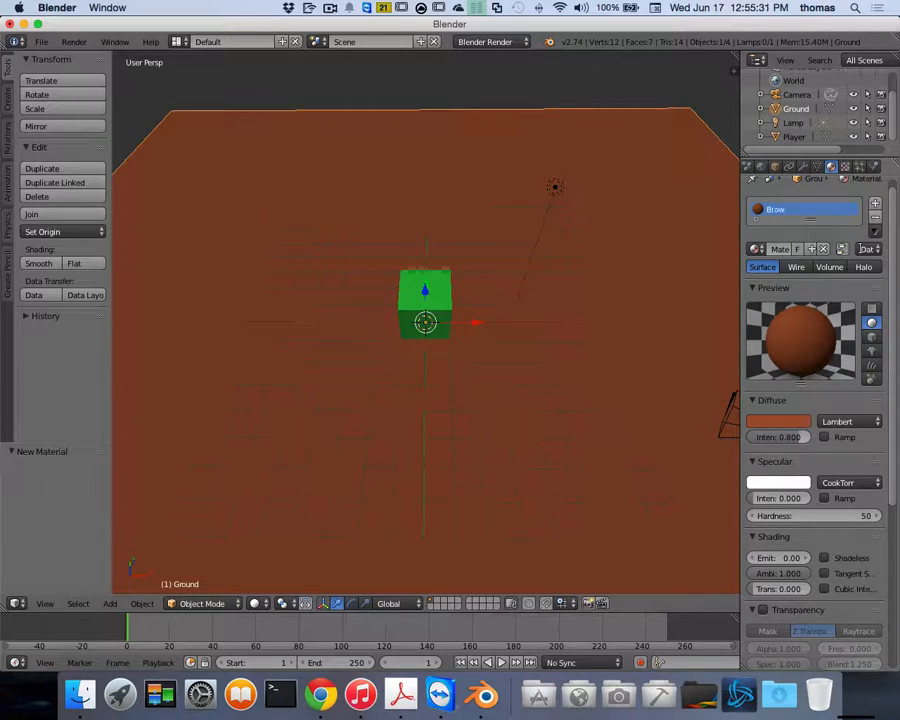
pyautogui.write('n')
pyautogui.press('BackSpace')
pyautogui.write('Sienna')
pyautogui.press('Return')
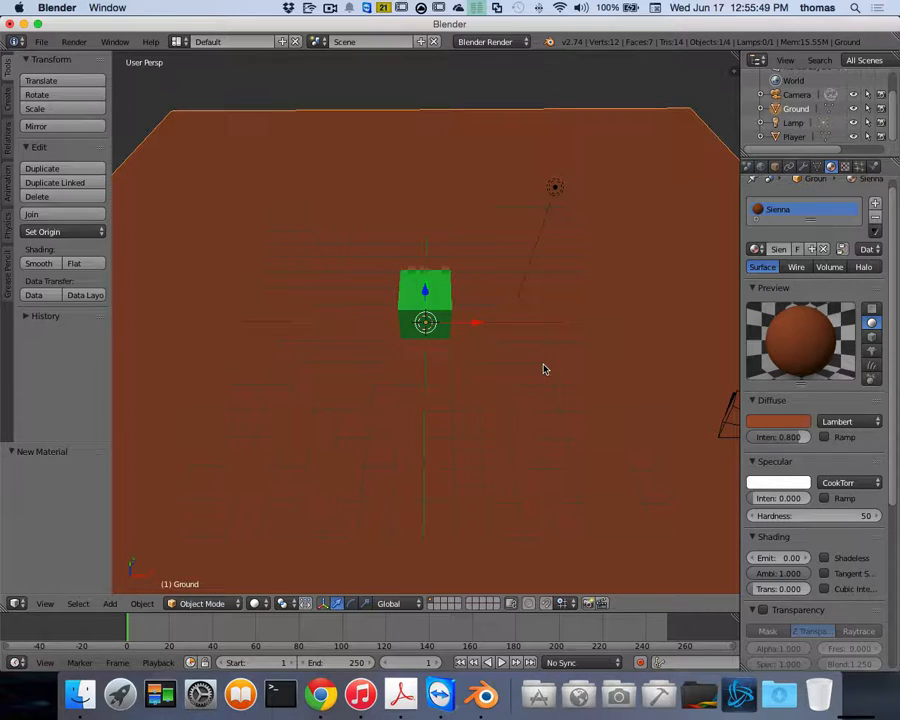
pyautogui.rightClick(425, 325)
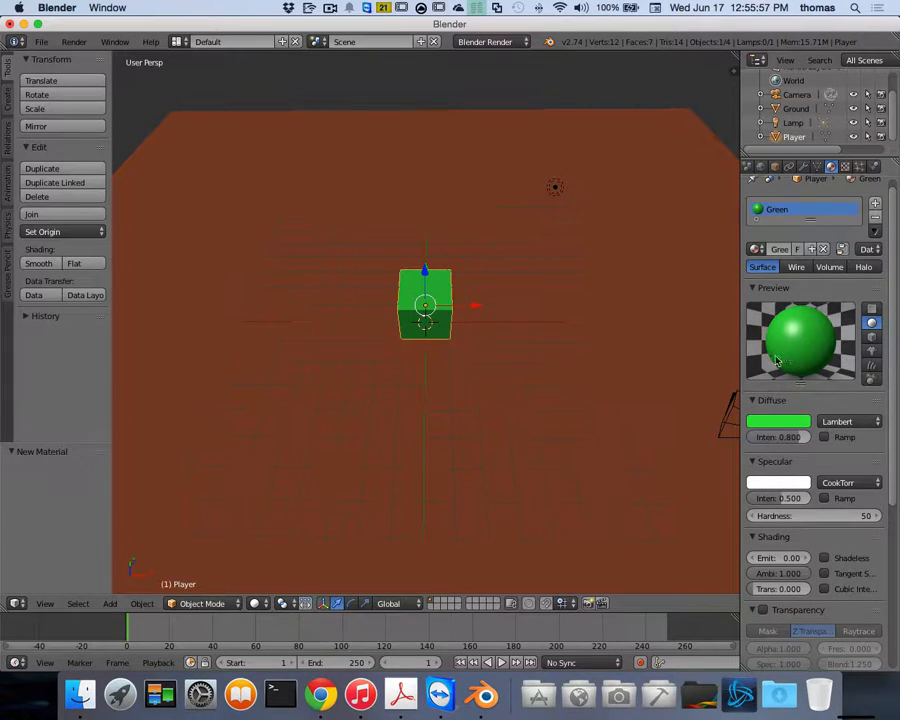
pyautogui.rightClick(540, 292)
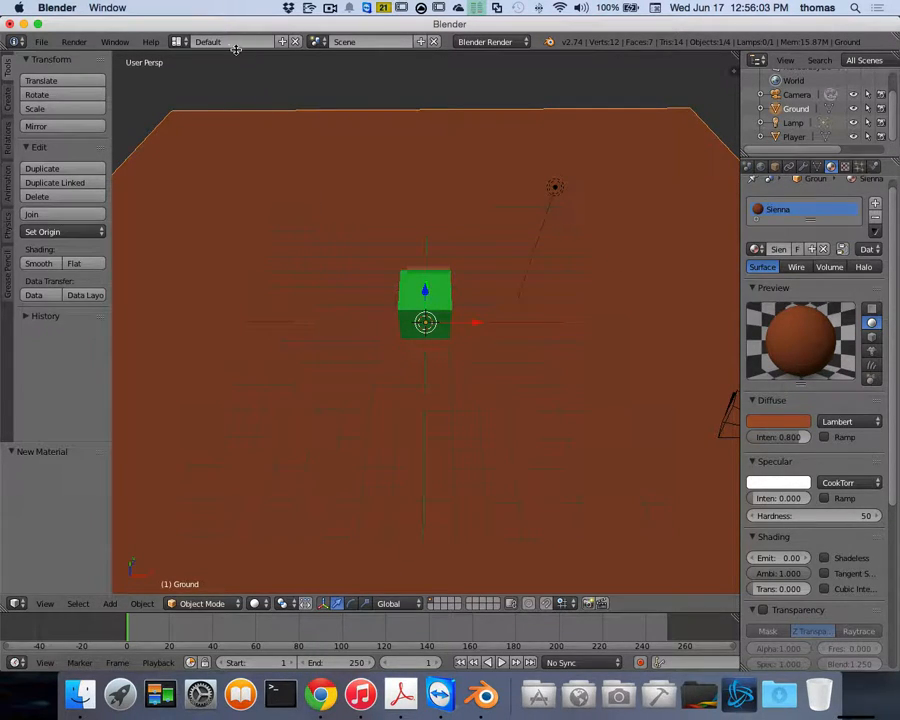
# Step: Change the screen layout to Game Logic and the render engine to Blender Game
pyautogui.click(176, 42)
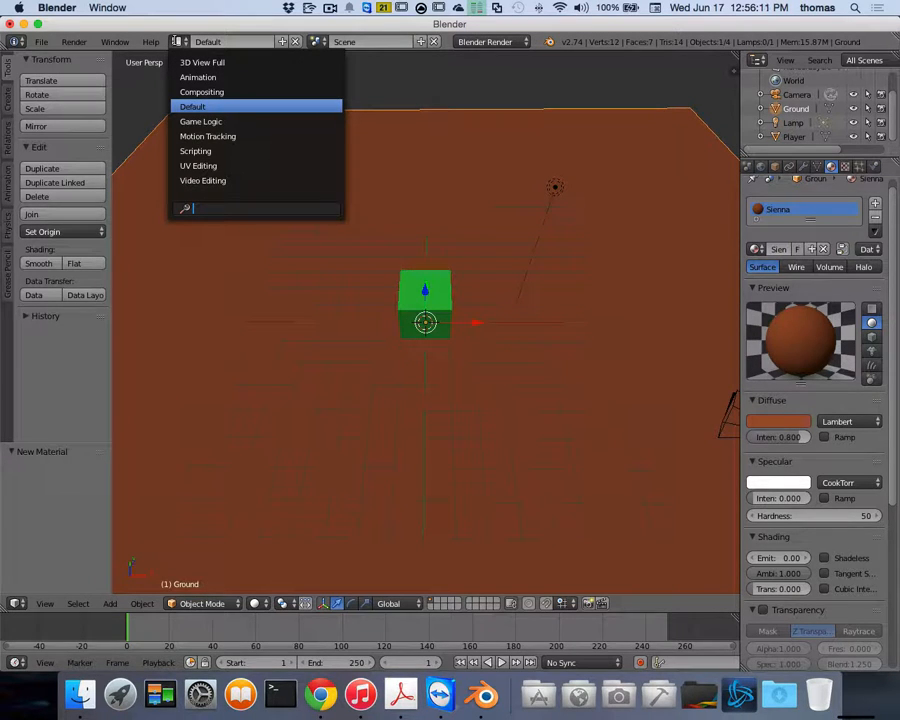
pyautogui.click(245, 121)
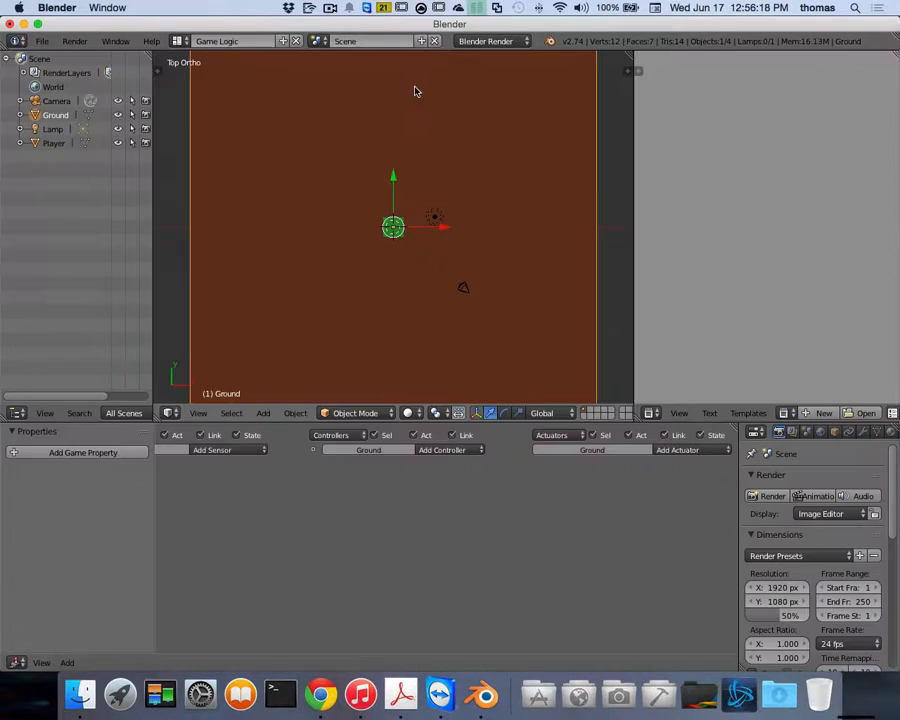
pyautogui.click(492, 43)
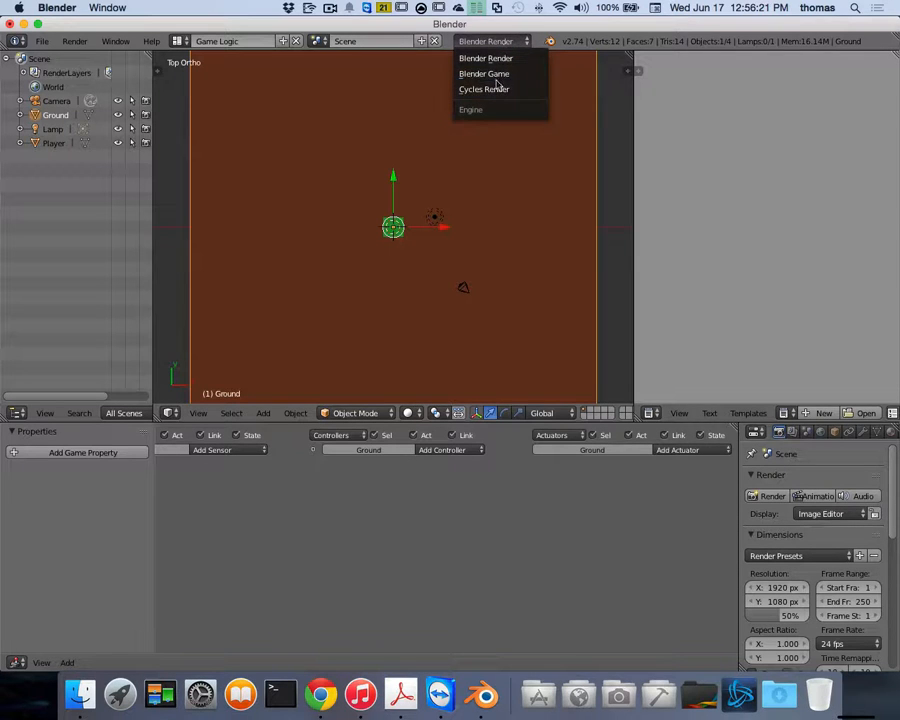
pyautogui.click(497, 76)
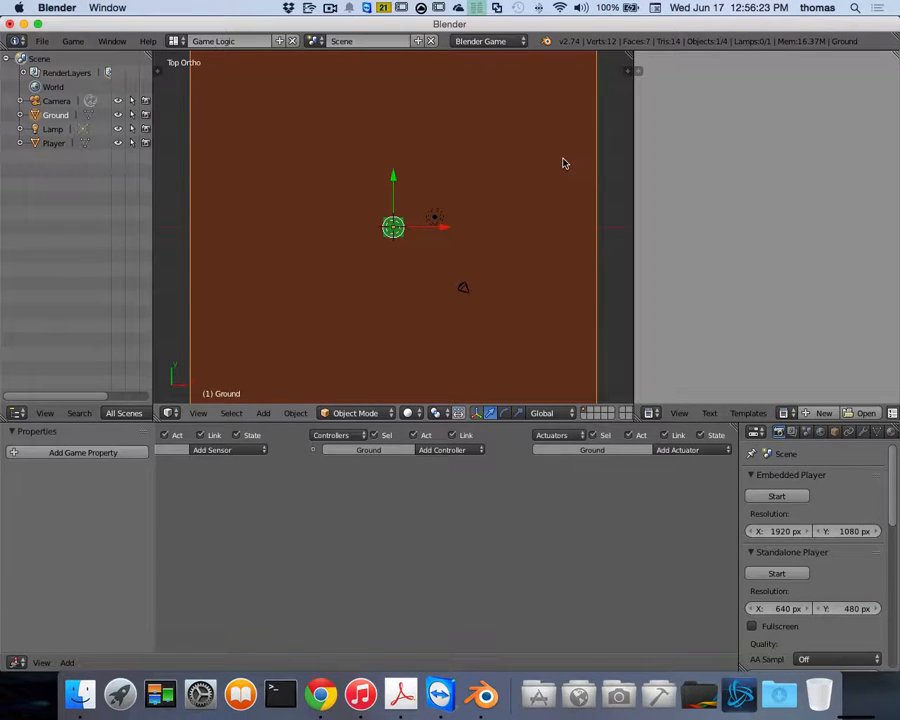
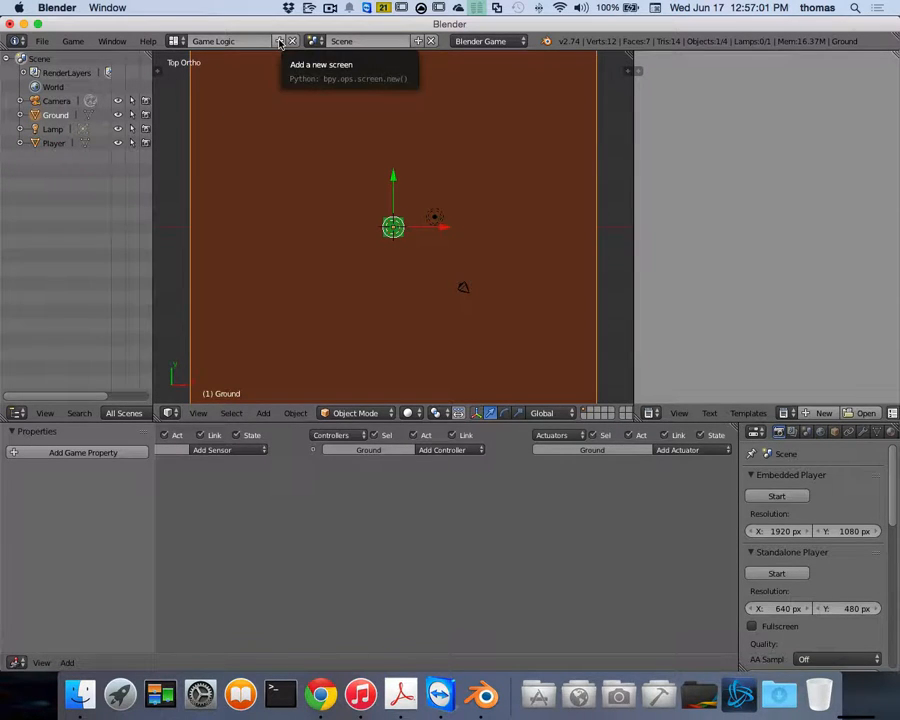
# Step: Add a new screen layout named Game View and expand the 3D view over the empty text editor area
pyautogui.click(280, 41)
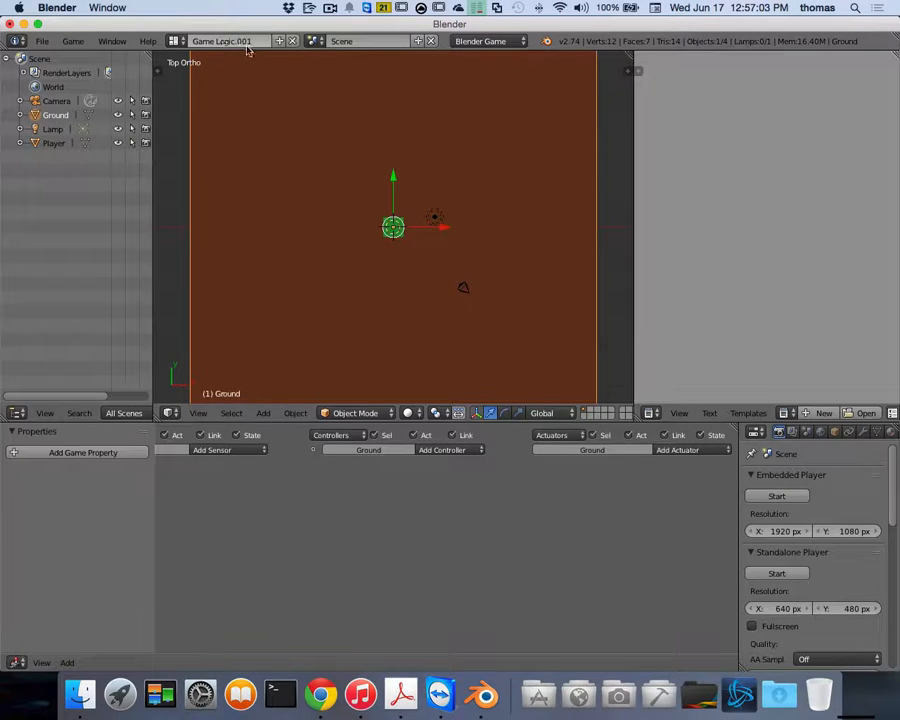
pyautogui.click(255, 42)
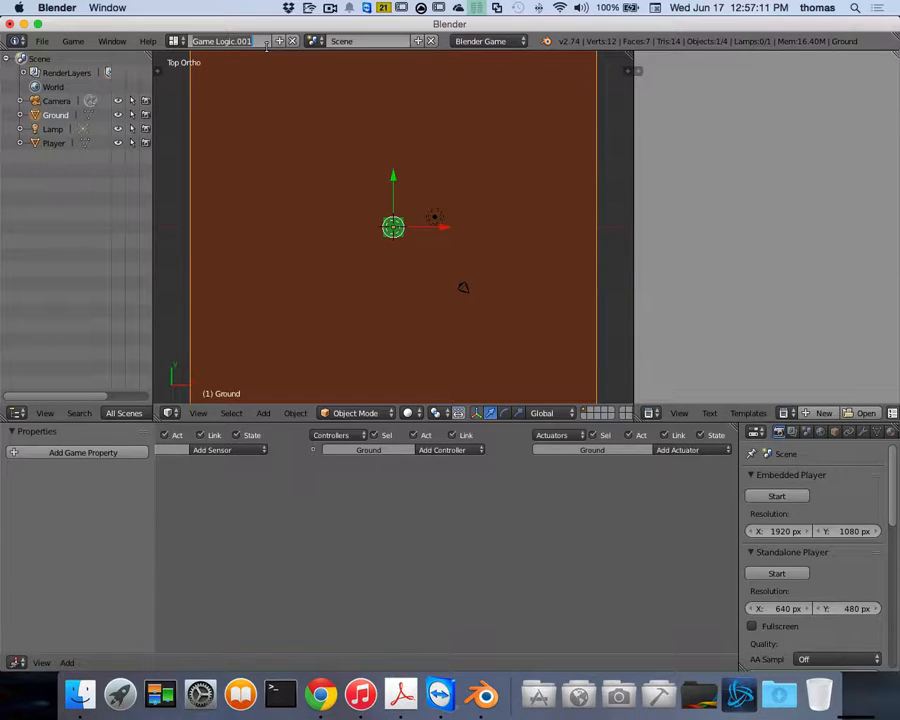
pyautogui.write('Game View')
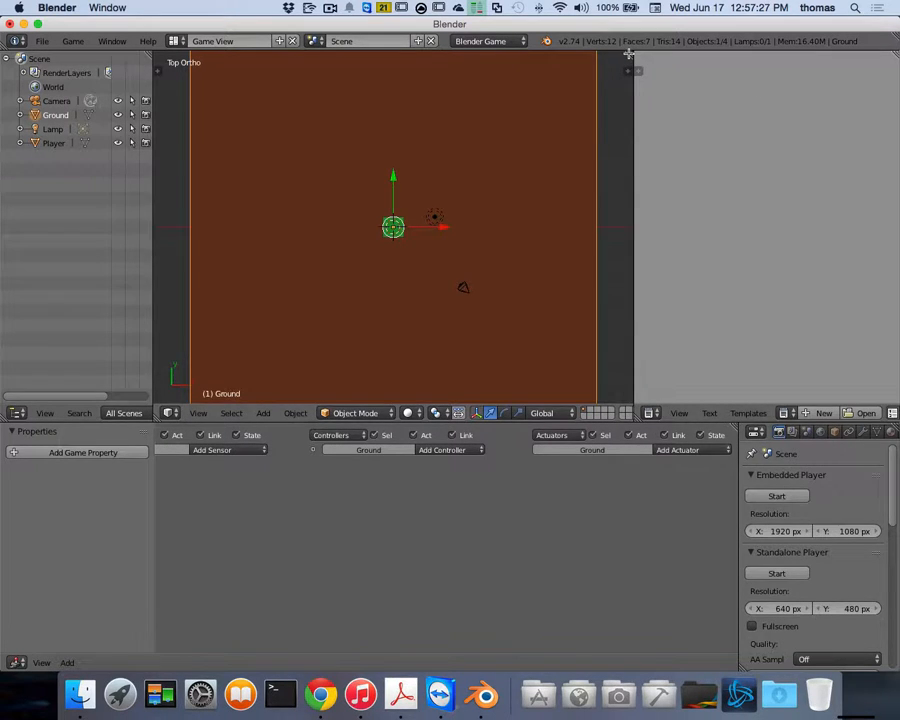
pyautogui.moveTo(628, 54); pyautogui.dragTo(651, 54)
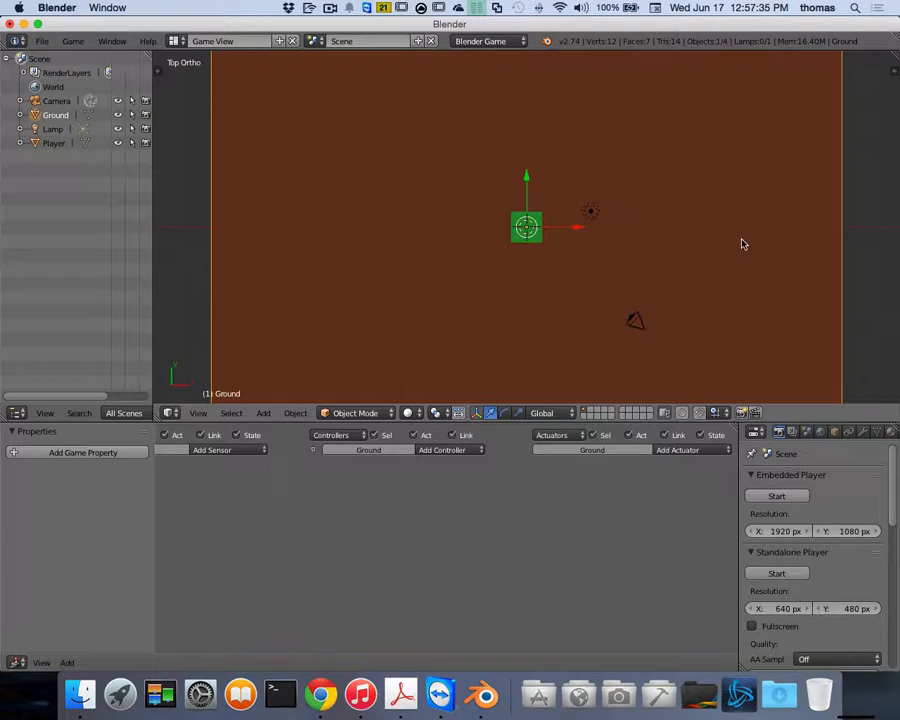
# Step: Set the 3D view's viewport shading to Material and its material mode to GLSL
pyautogui.click(408, 413)
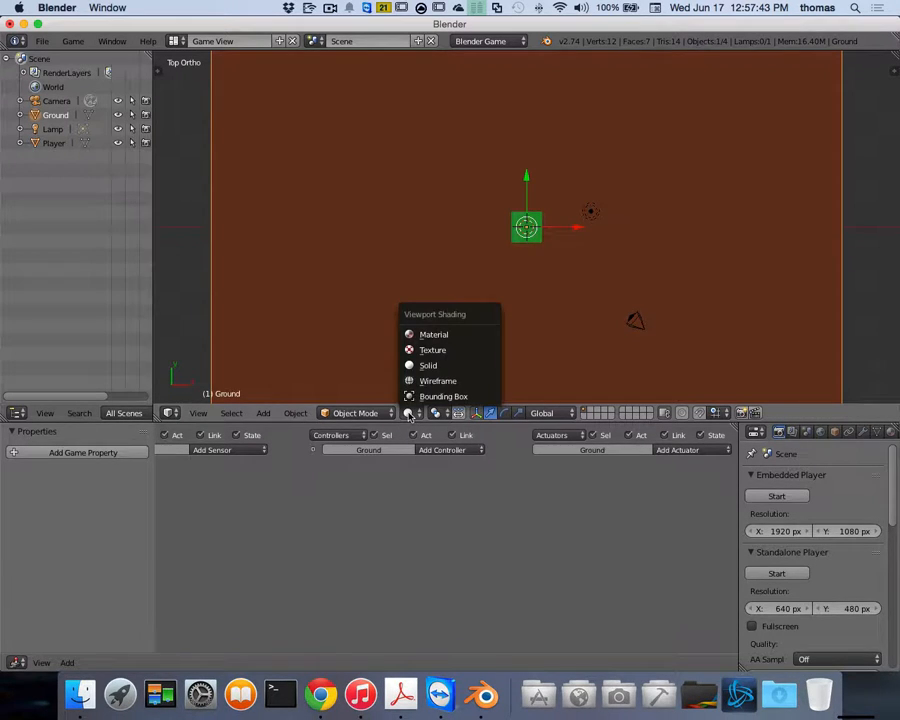
pyautogui.click(433, 336)
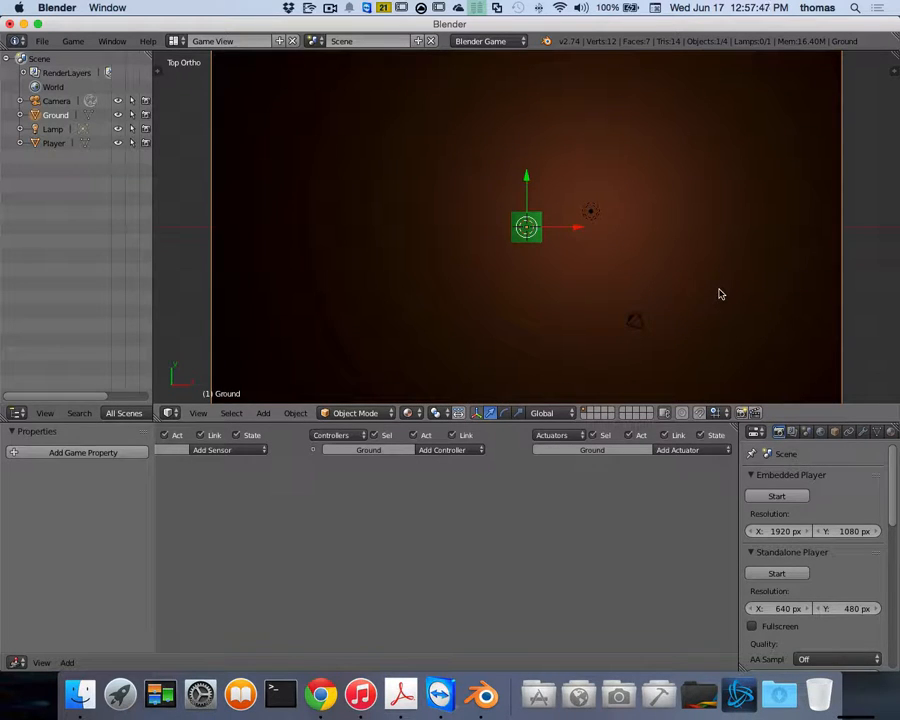
pyautogui.press('n')
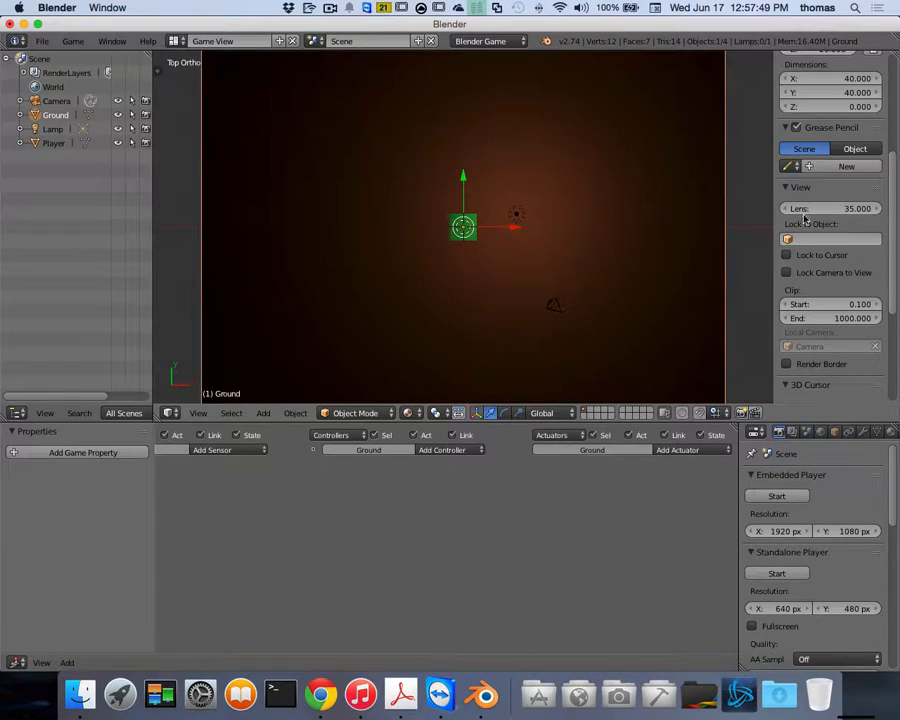
pyautogui.scroll(3, 838, 175)
pyautogui.scroll(2, 838, 175)
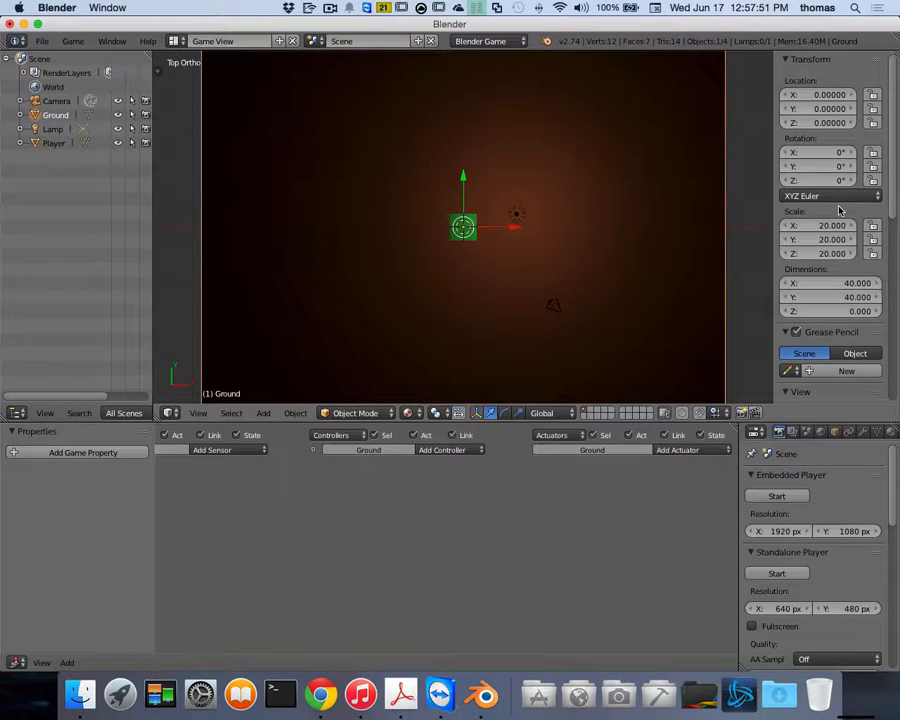
pyautogui.scroll(-4, 844, 228)
pyautogui.scroll(-5, 845, 240)
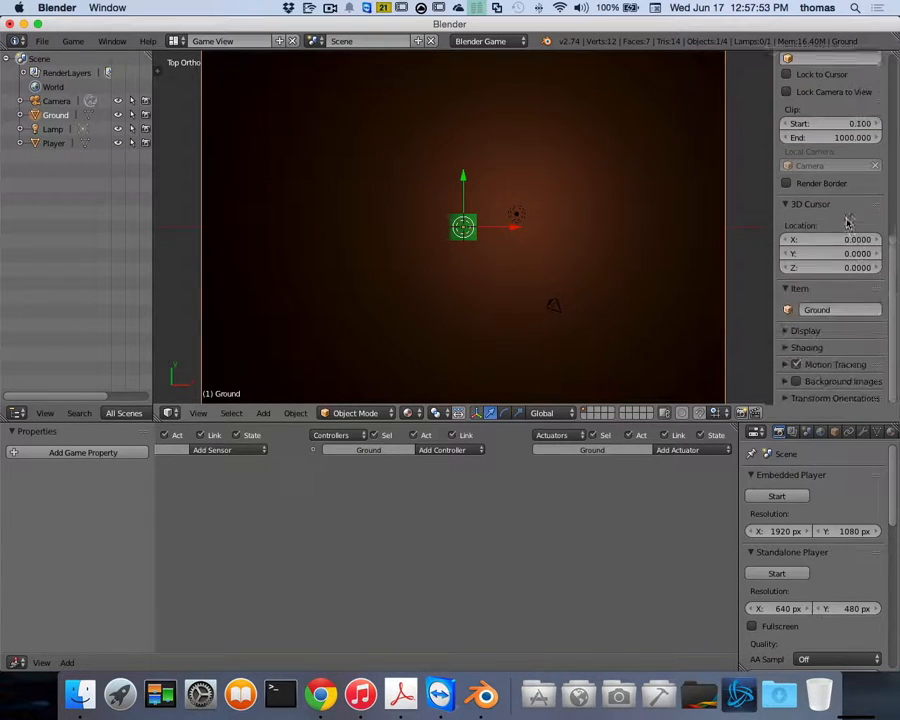
pyautogui.click(790, 345)
pyautogui.click(822, 366)
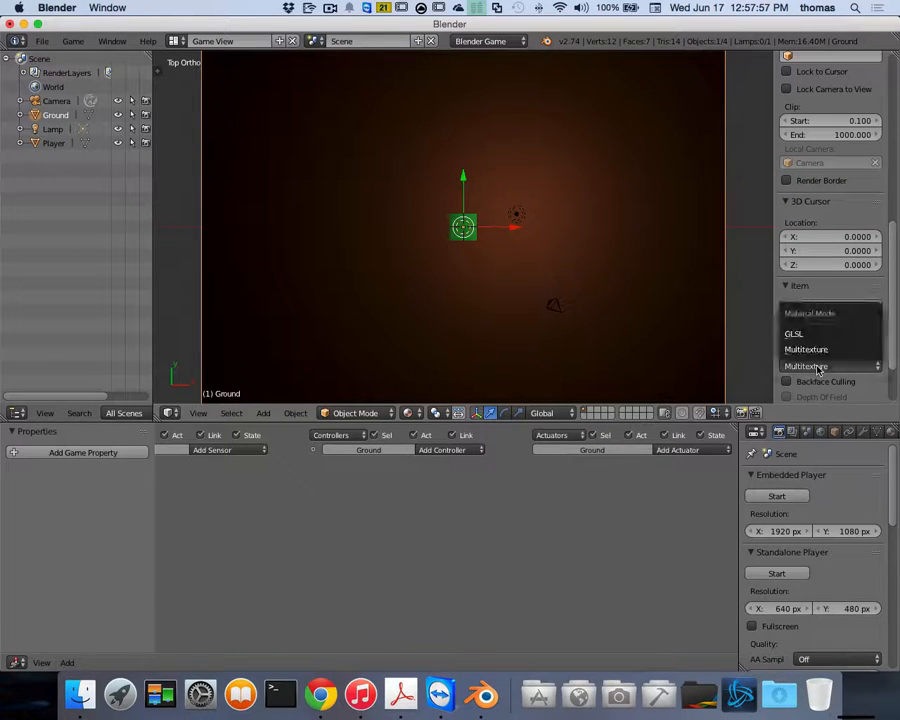
pyautogui.click(816, 336)
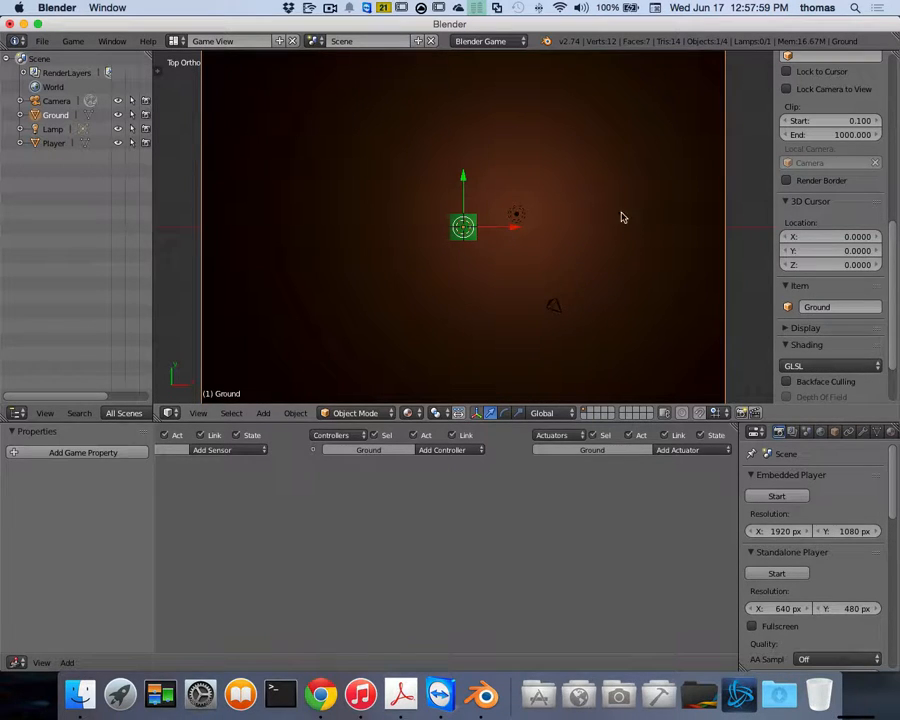
pyautogui.click(790, 345)
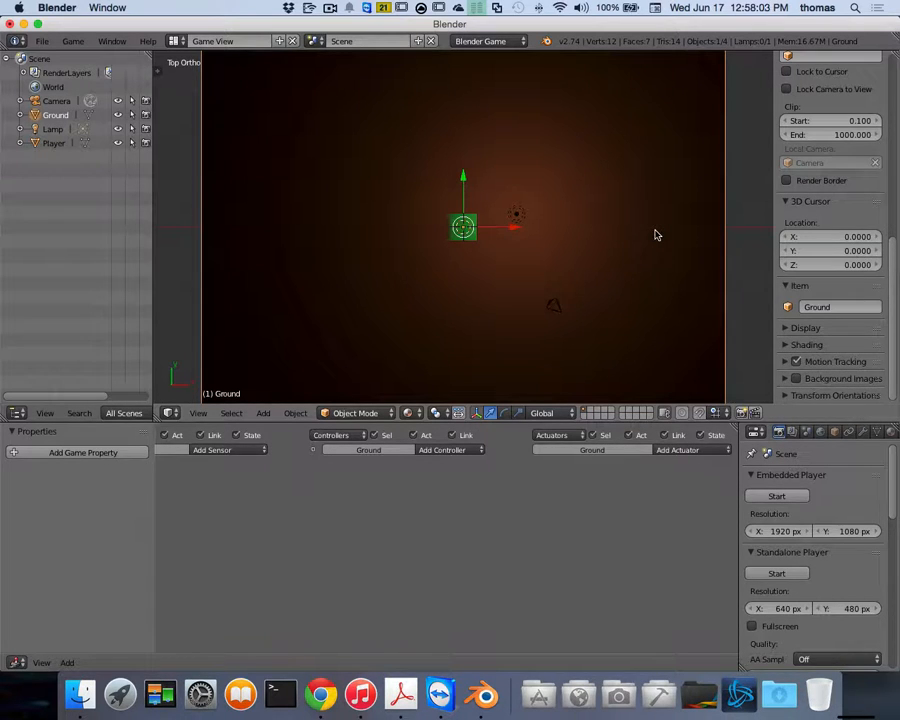
pyautogui.press('n')
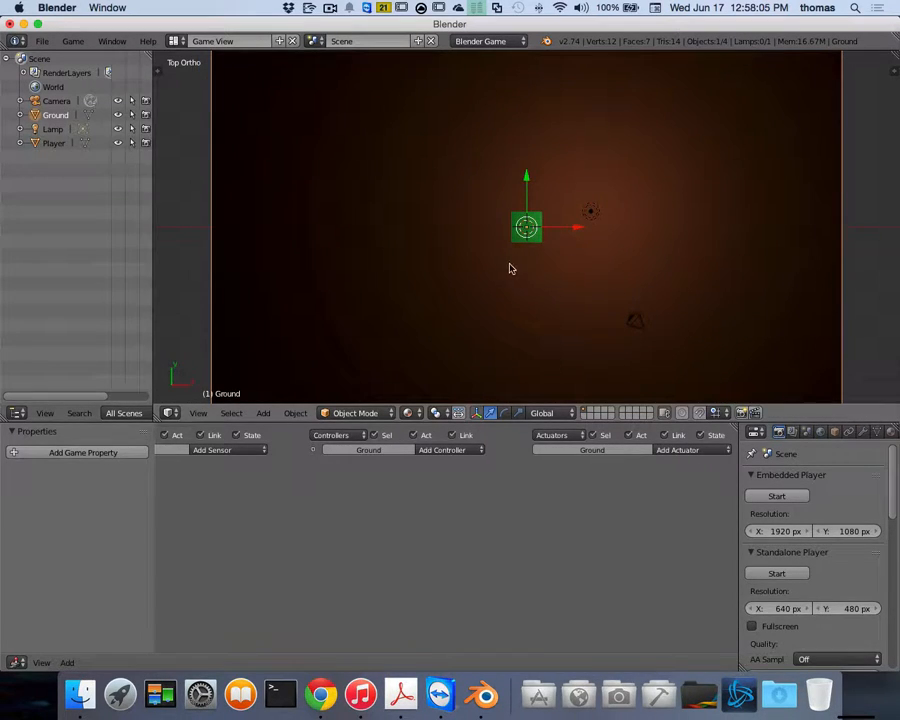
# Step: Move the lamp along X until it lines up with the Player cube, and about 3.8 units along Y
pyautogui.rightClick(590, 219)
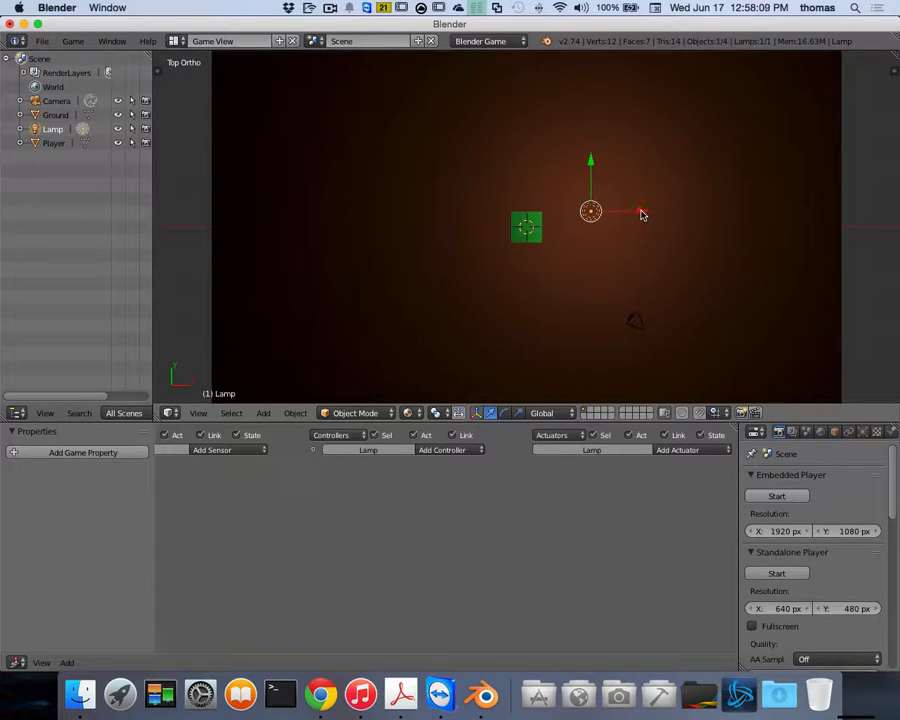
pyautogui.moveTo(639, 213); pyautogui.dragTo(576, 212)
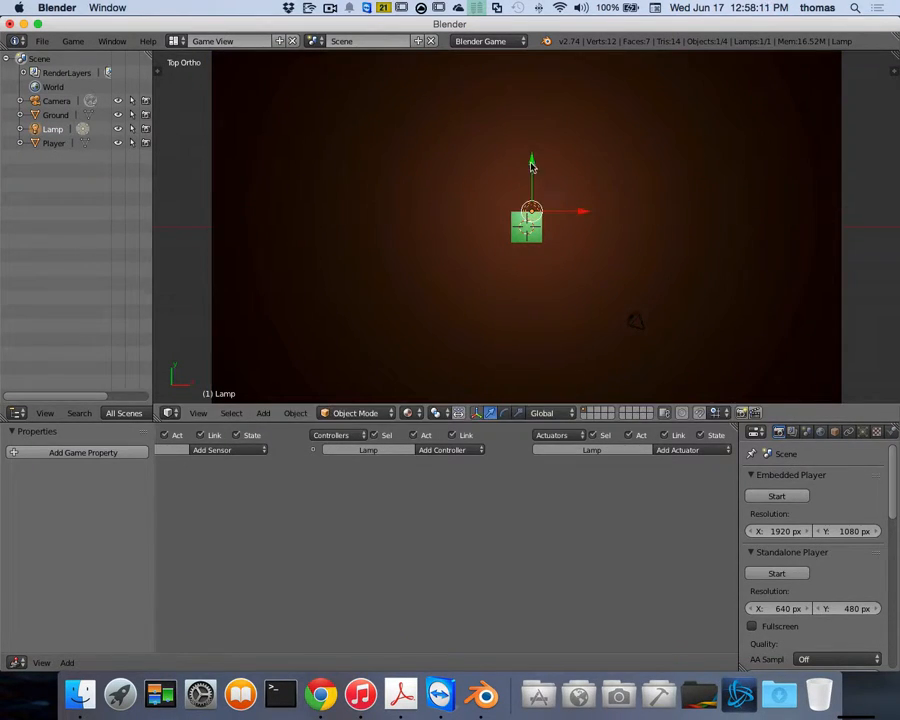
pyautogui.moveTo(531, 160); pyautogui.dragTo(530, 105)
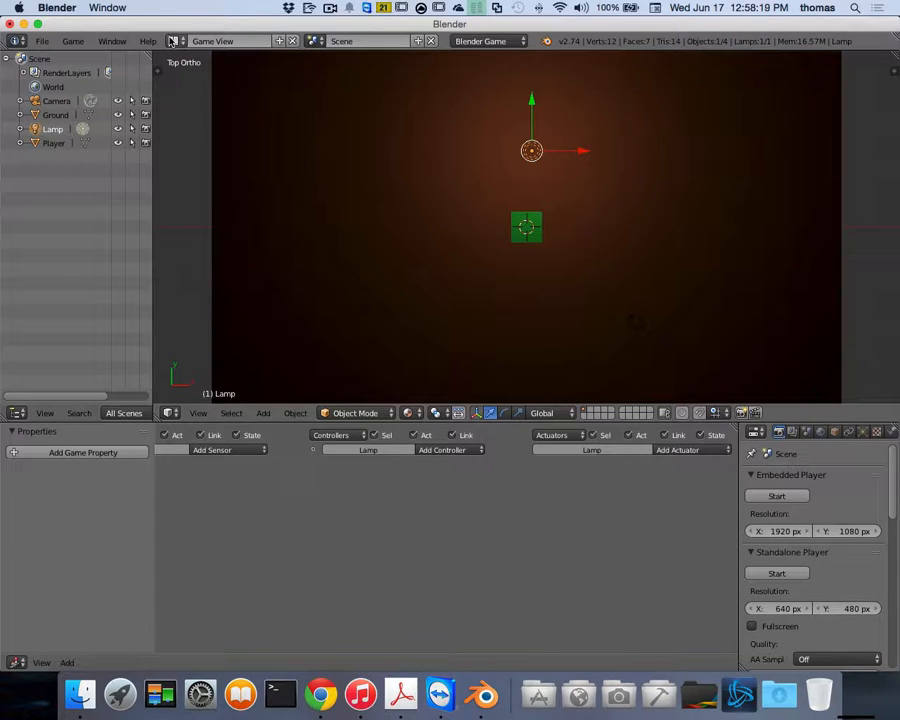
# Step: Change the screen layout to Default and set its 3D view's viewport shading to Material
pyautogui.click(172, 41)
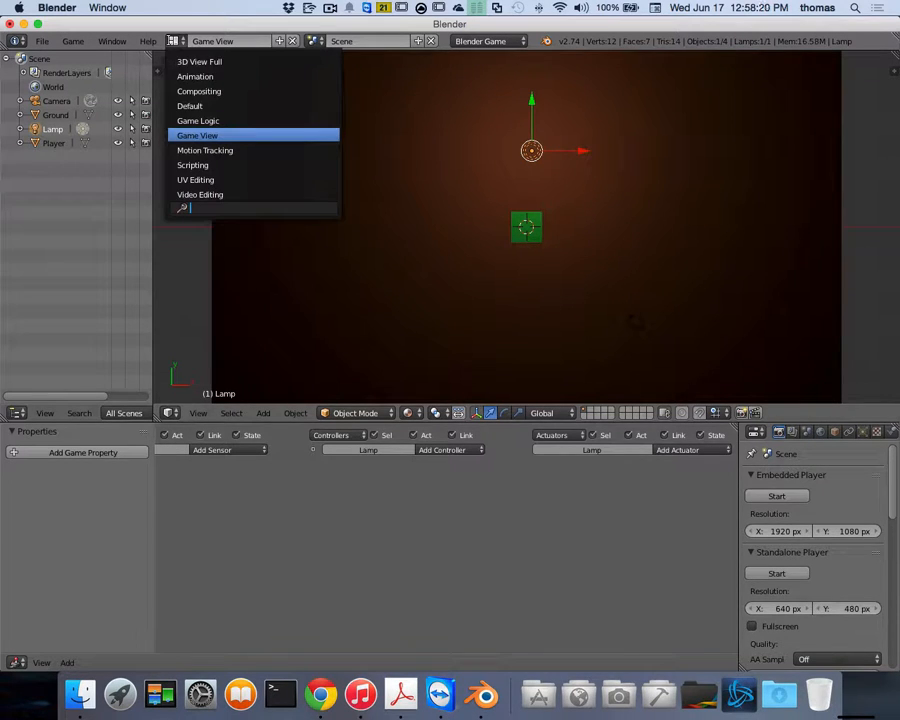
pyautogui.click(196, 107)
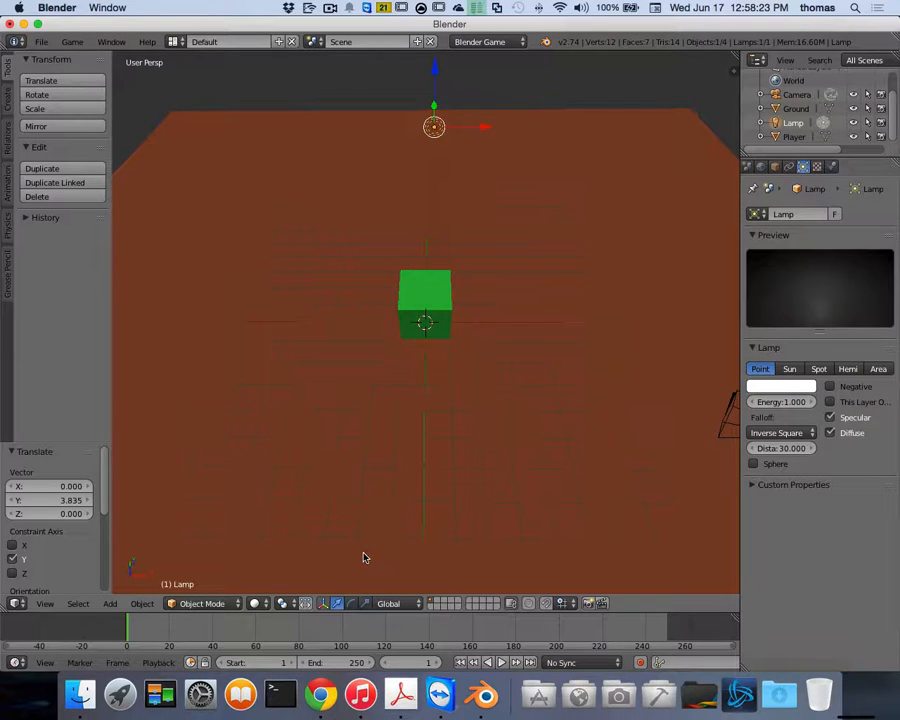
pyautogui.click(256, 603)
pyautogui.click(270, 540)
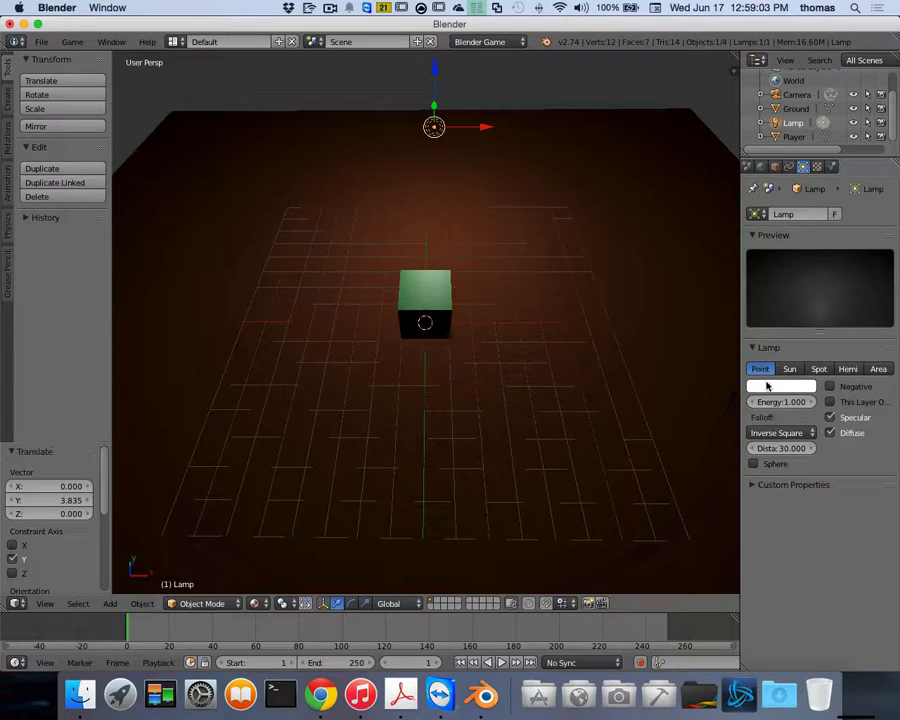
# Step: Compare the Sun, Spot, Hemi and Area types on the lamp and set it to Spot
pyautogui.click(796, 374)
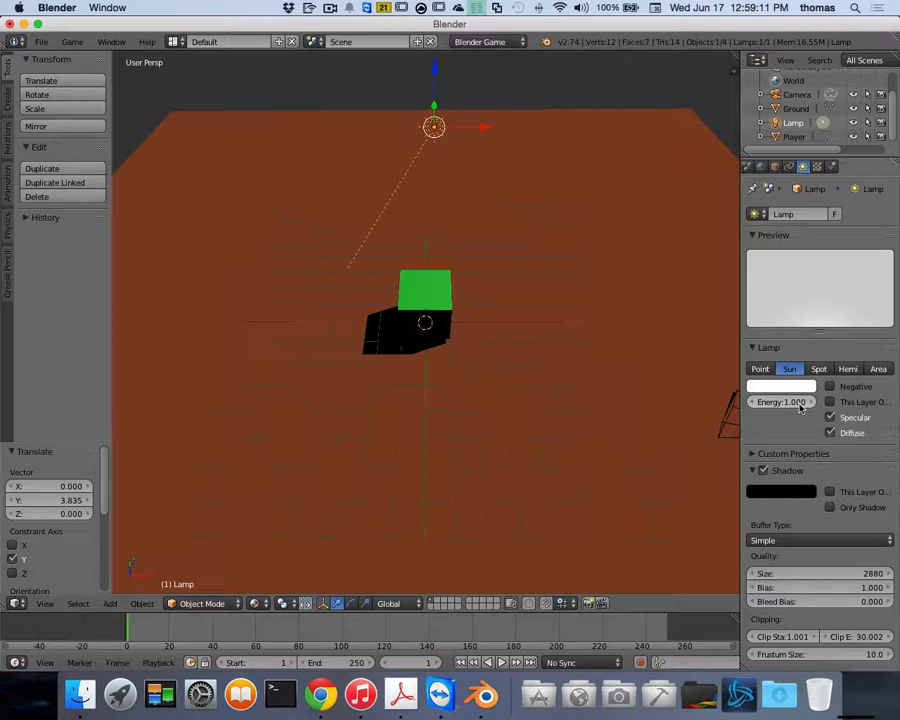
pyautogui.click(820, 369)
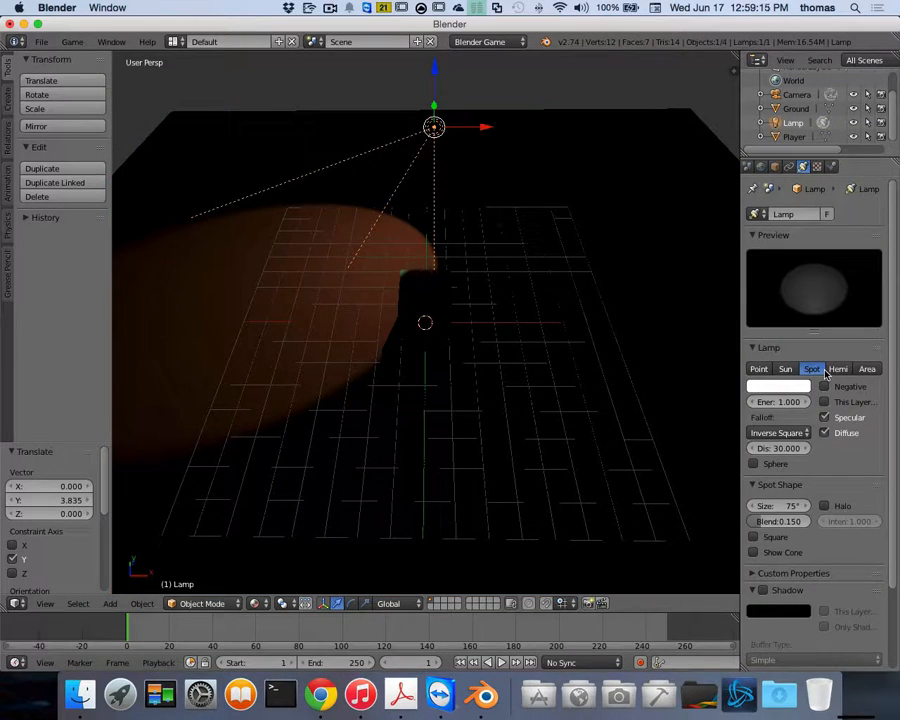
pyautogui.click(843, 370)
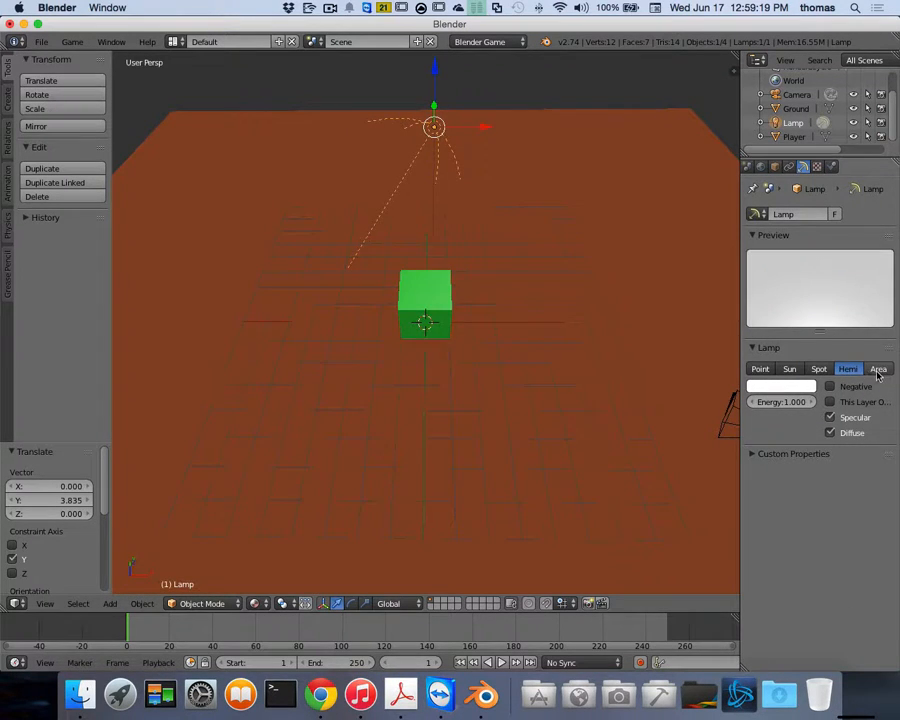
pyautogui.click(879, 370)
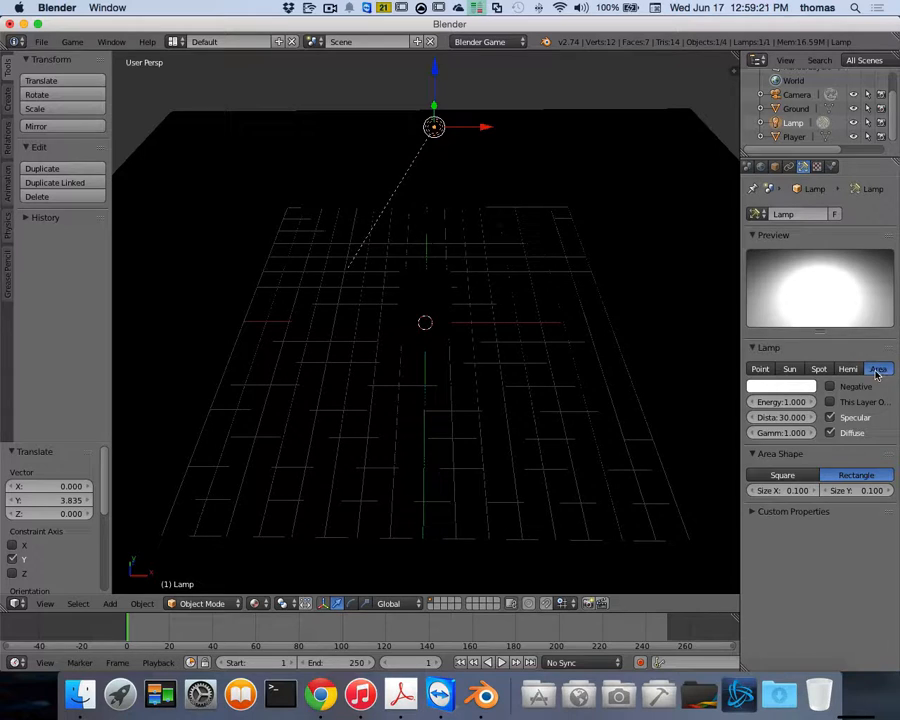
pyautogui.click(843, 370)
pyautogui.click(819, 370)
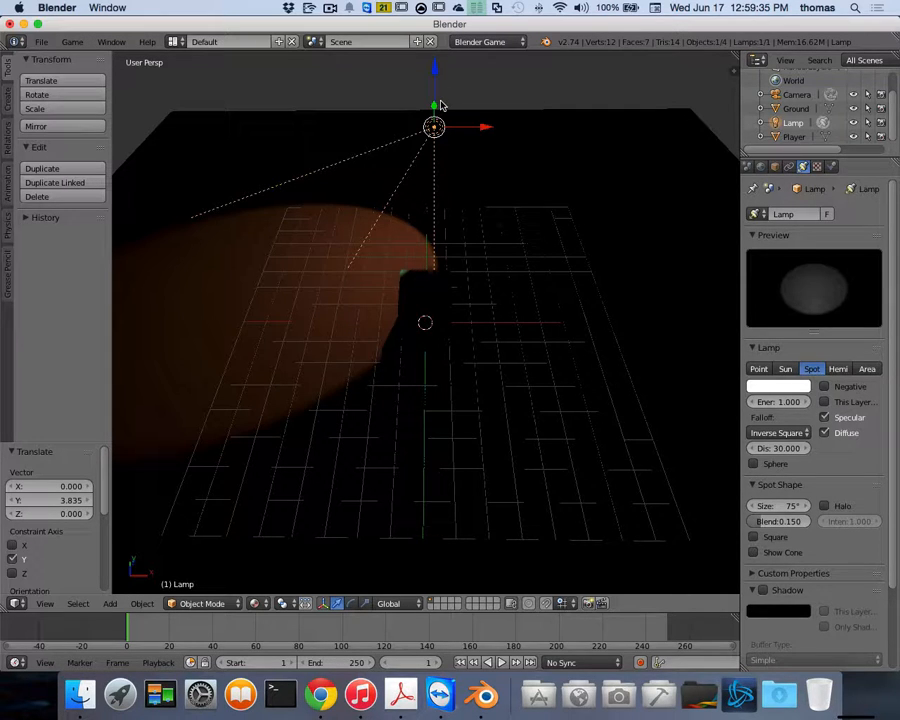
# Step: From the front view, raise the spot lamp about 7.39 units in Z and shift it about 15.5 units along X
pyautogui.press('KP_1')
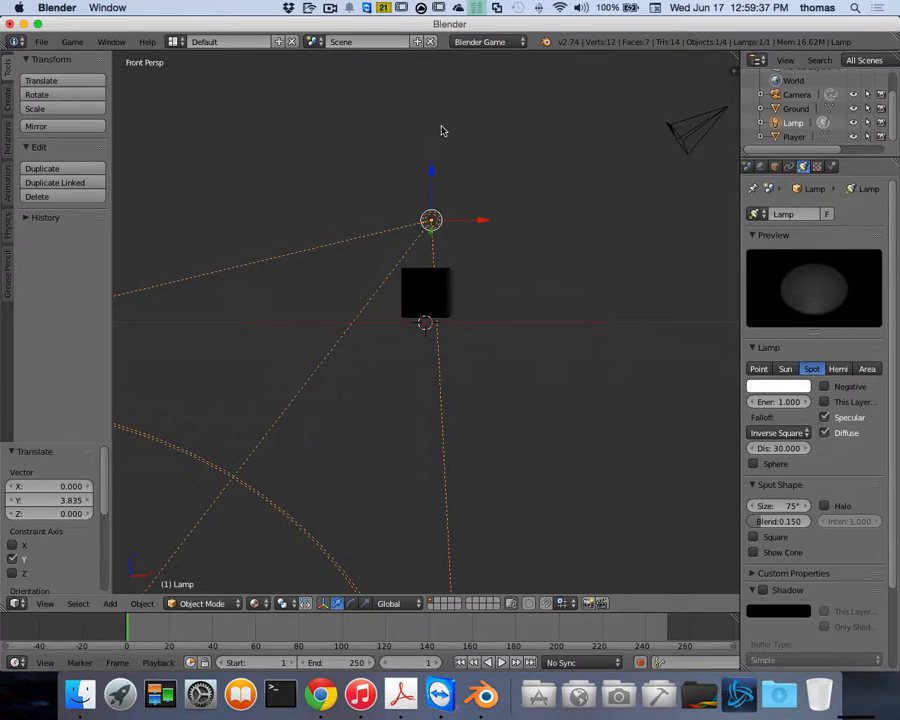
pyautogui.moveTo(434, 178); pyautogui.dragTo(432, 50)
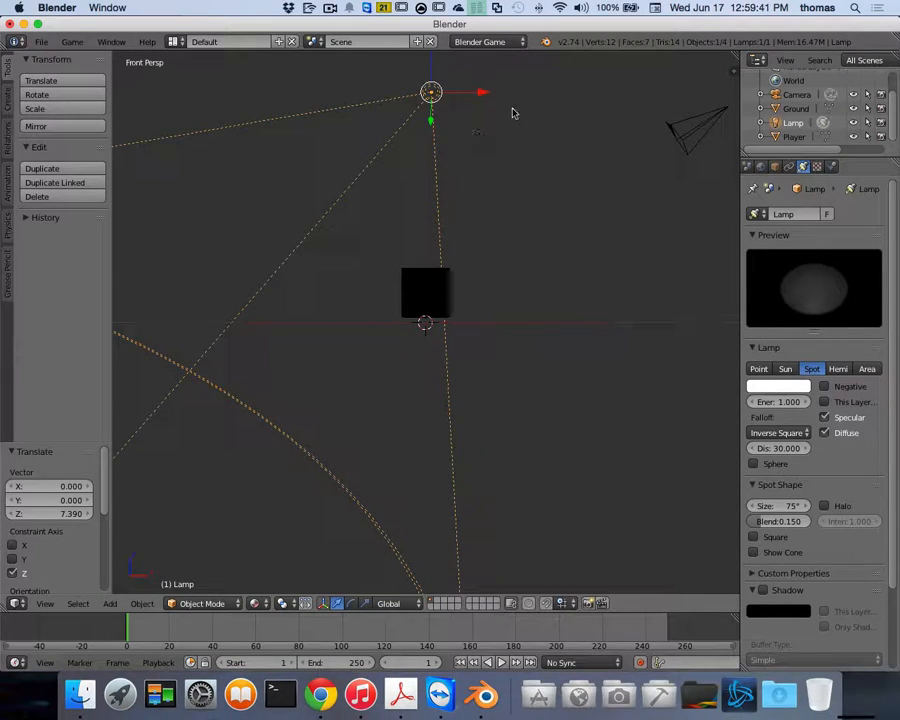
pyautogui.moveTo(482, 92); pyautogui.dragTo(129, 98)
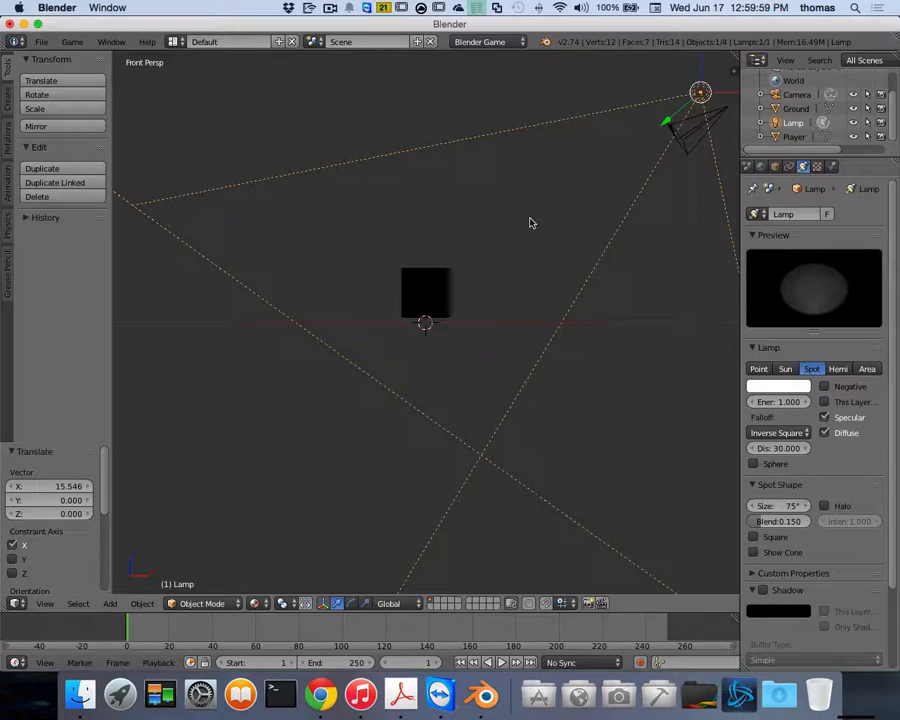
# Step: From the right view, rotate the spot lamp by about 5.9° to aim its cone at the Player cube
pyautogui.press('KP_3')
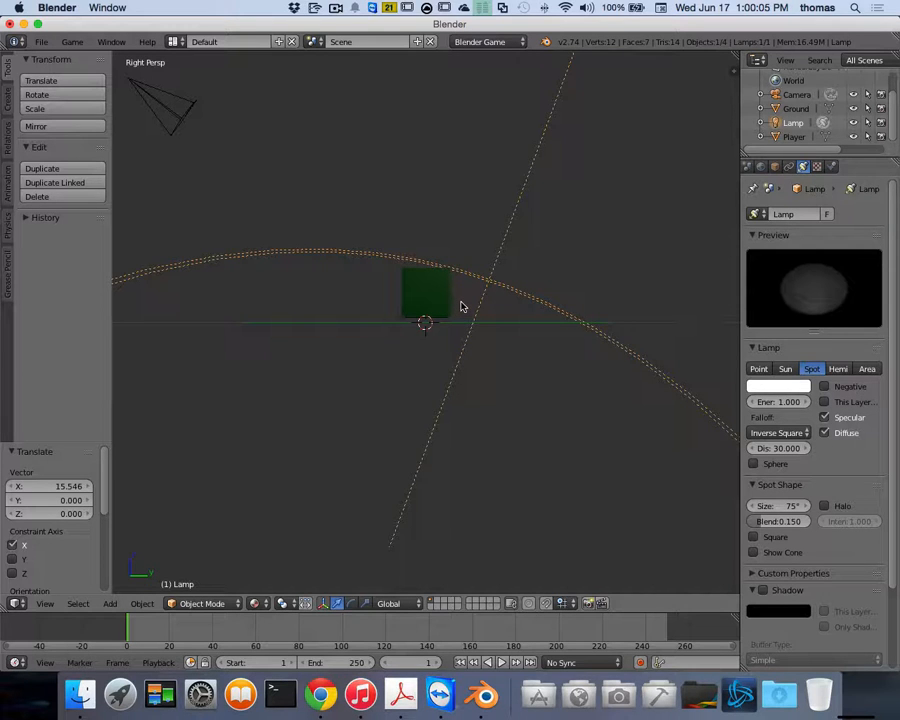
pyautogui.scroll(-6, 461, 305)
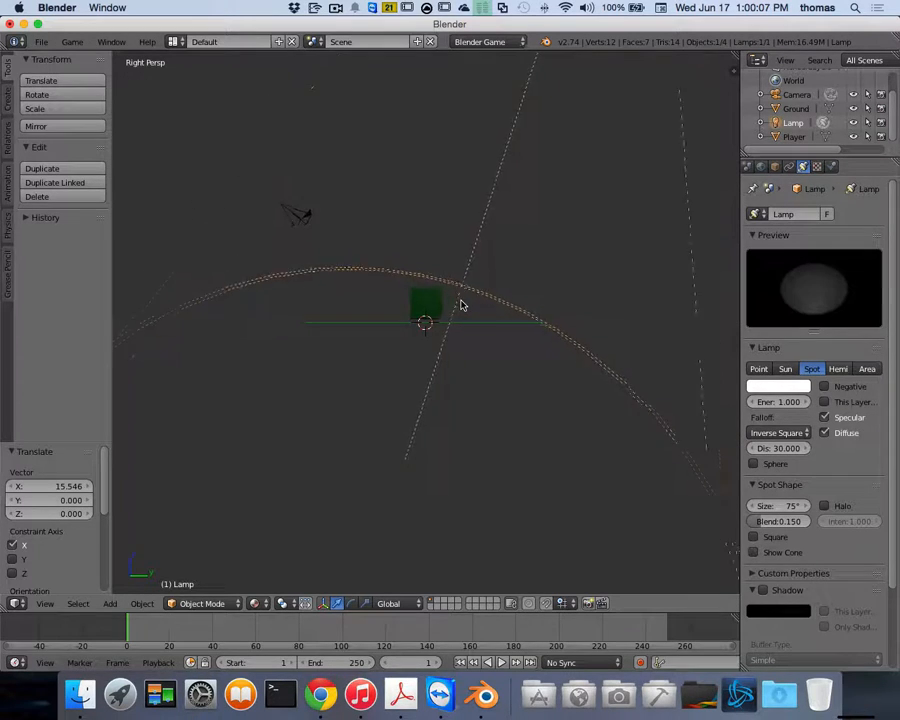
pyautogui.scroll(2, 461, 305)
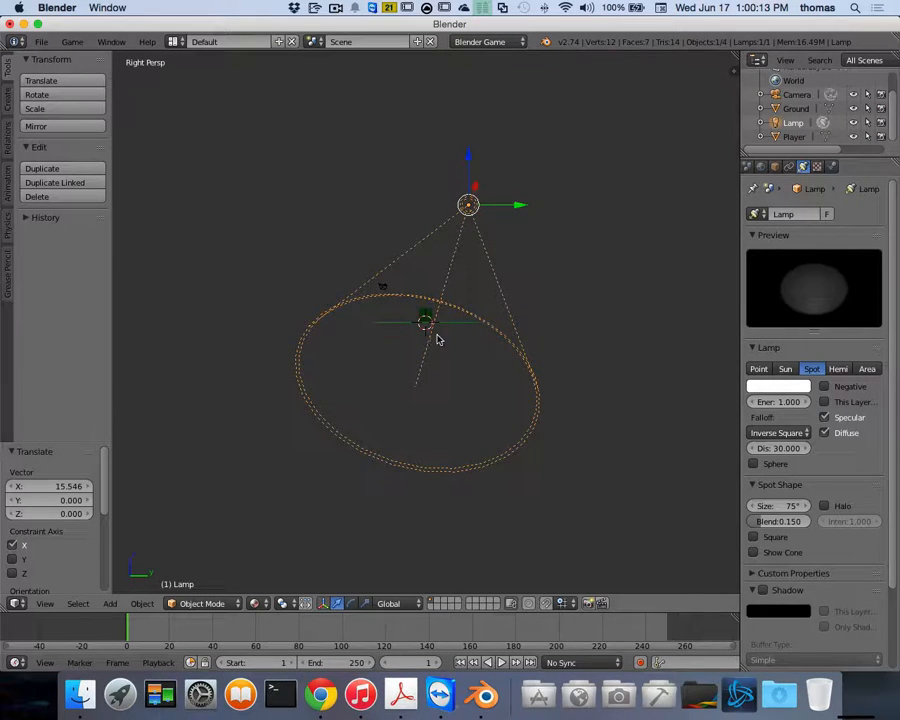
pyautogui.press('r')
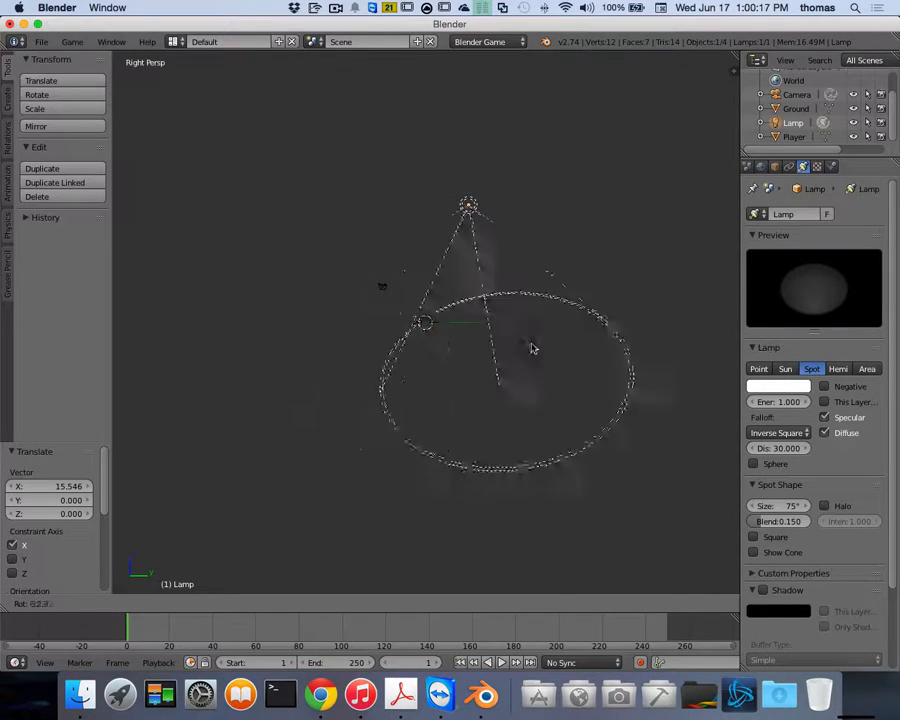
pyautogui.click(432, 337)
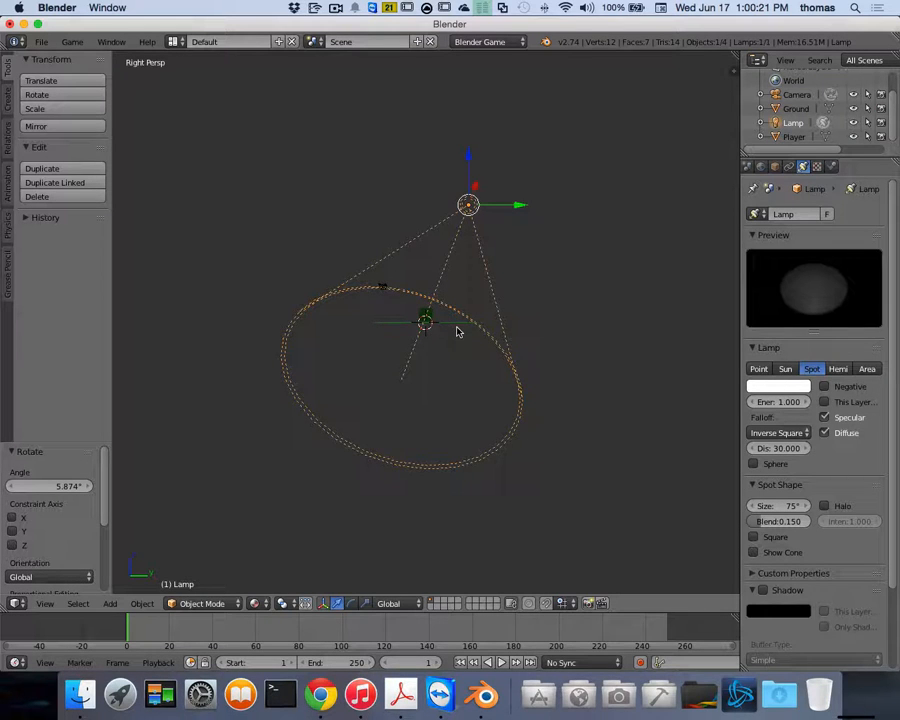
# Step: From the front view, rotate the spot lamp by about 16.1° so its beam points at the Player cube
pyautogui.press('KP_1')
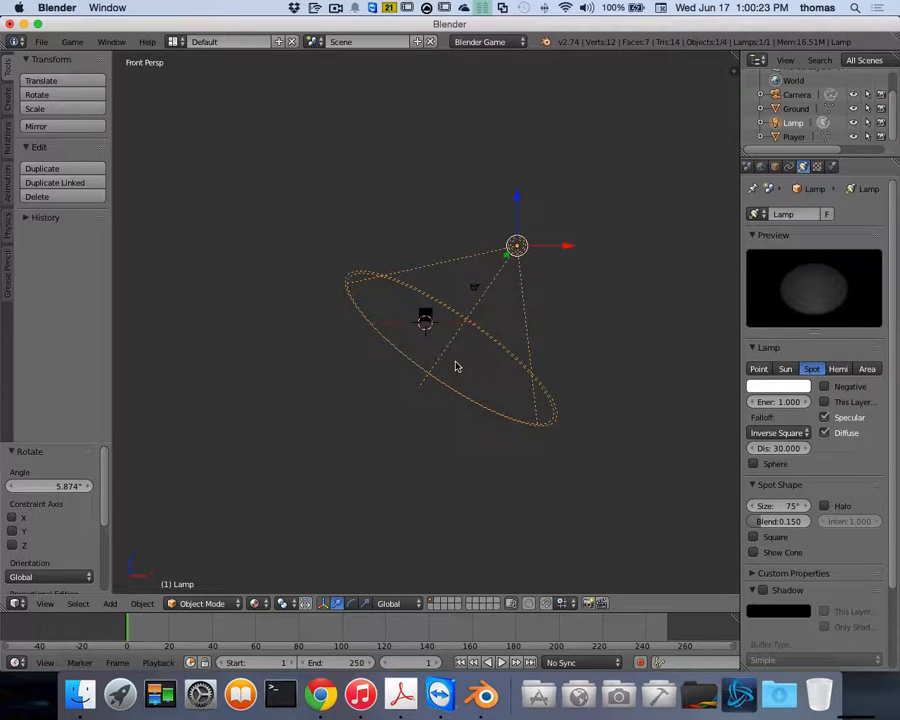
pyautogui.press('r')
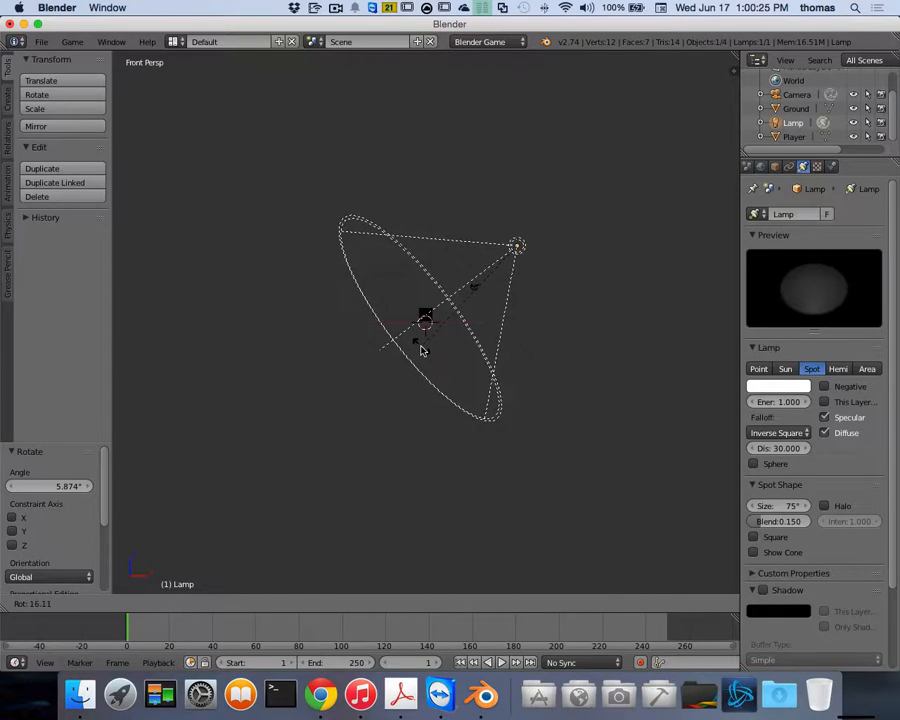
pyautogui.click(422, 351)
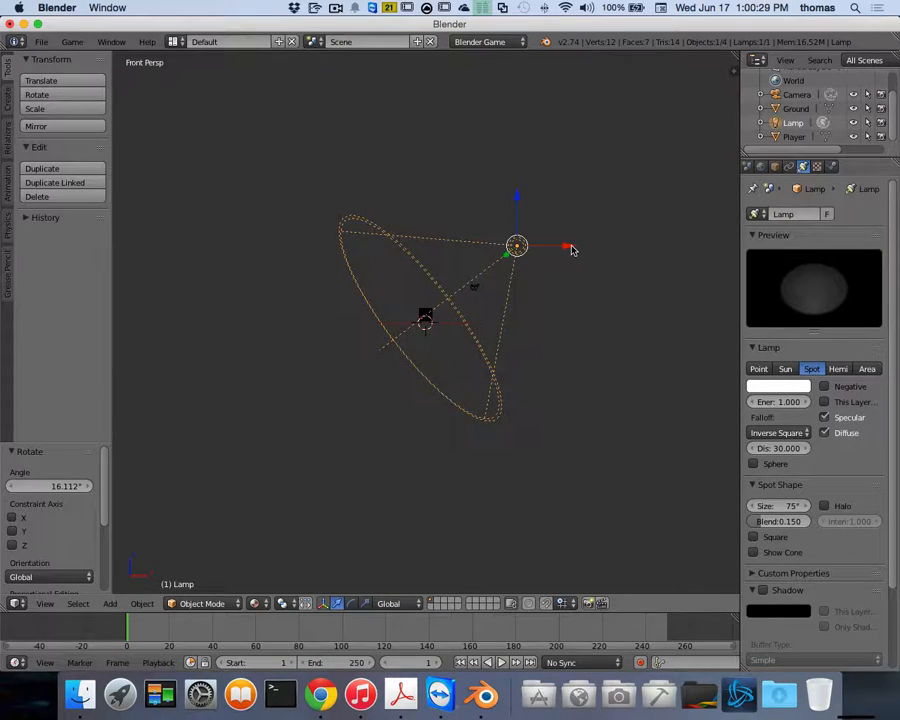
# Step: From the top view, nudge the spot lamp slightly along X and move it about 1.44 units along Y
pyautogui.press('KP_7')
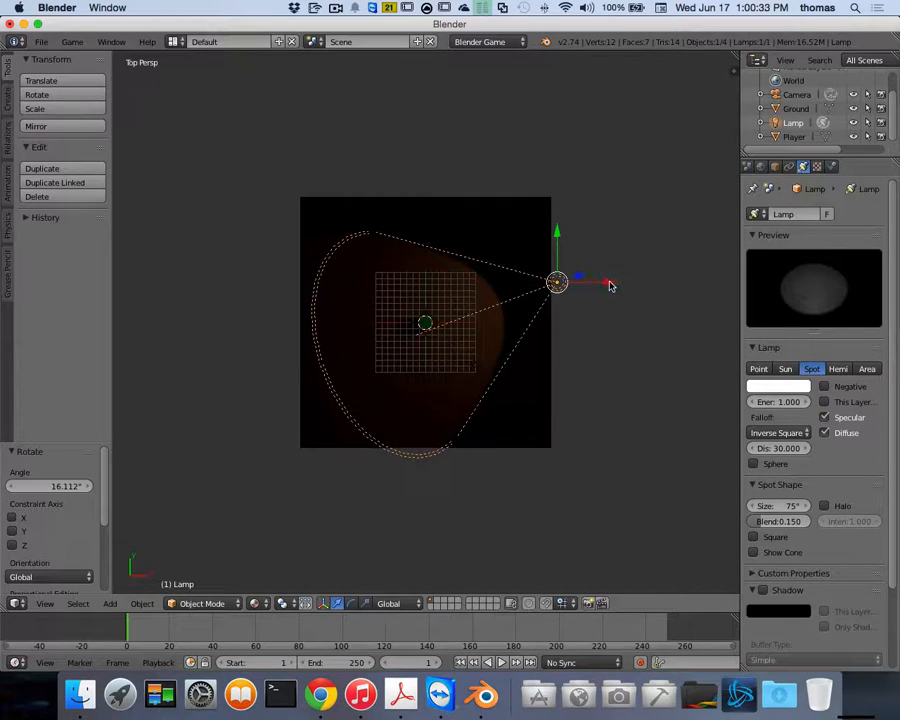
pyautogui.moveTo(606, 286)
pyautogui.mouseDown()
pyautogui.moveTo(685, 285)
pyautogui.moveTo(611, 275)
pyautogui.mouseUp()
pyautogui.moveTo(565, 237); pyautogui.dragTo(565, 231)
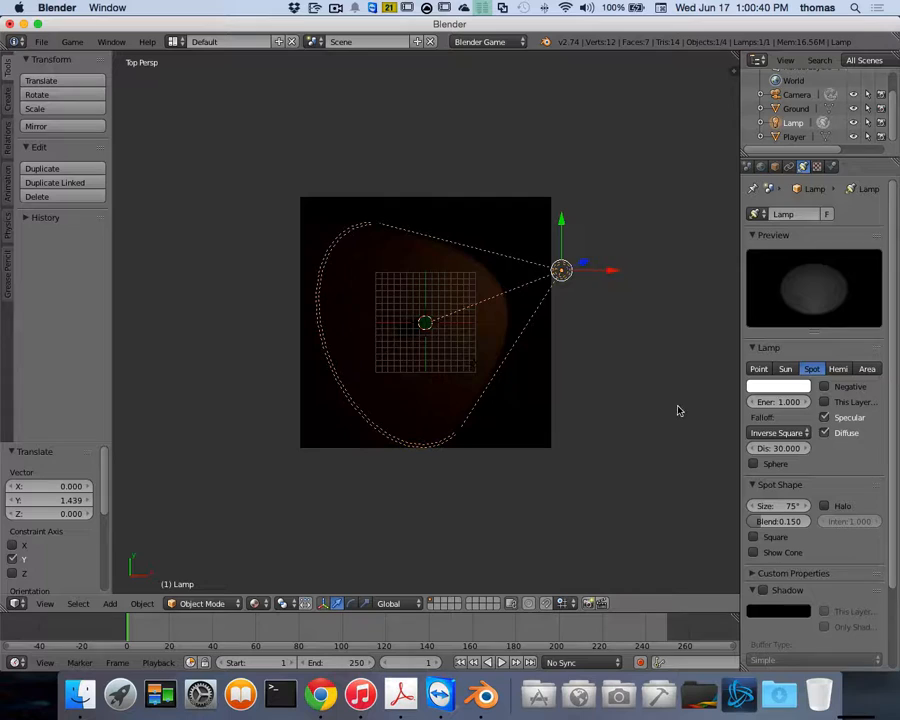
# Step: Set the spot lamp's energy to 5 and move it about 5.76 units along X and 1.27 units along Y
pyautogui.click(788, 402)
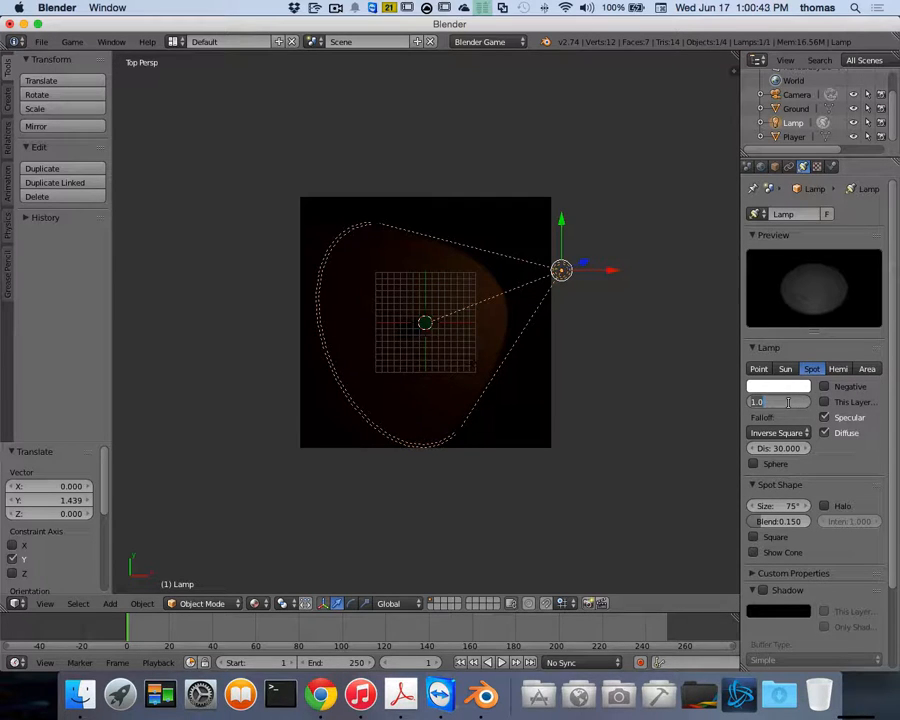
pyautogui.write('5')
pyautogui.press('Return')
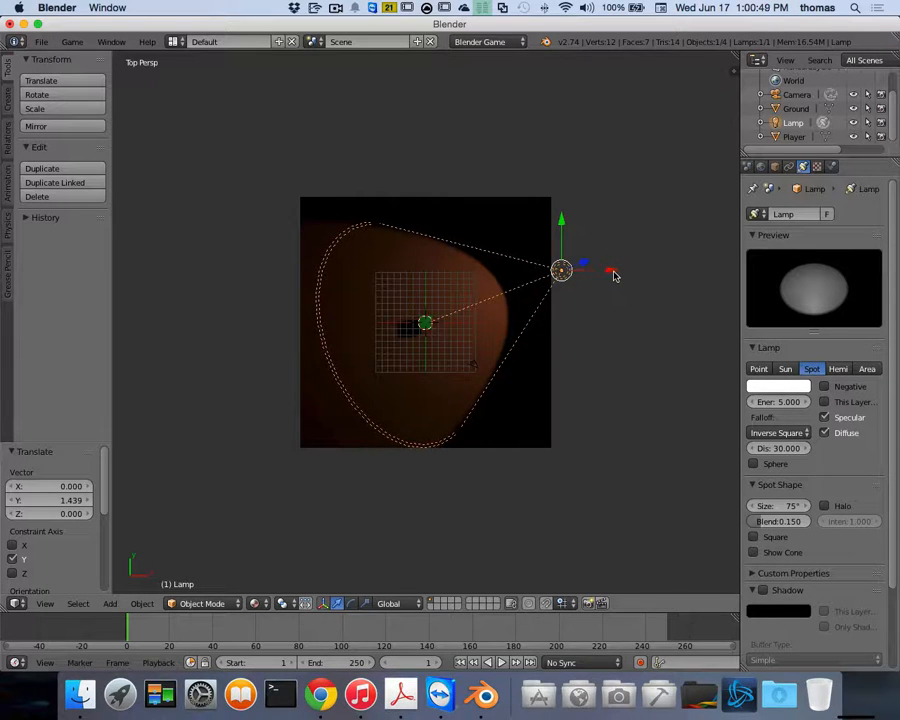
pyautogui.moveTo(615, 275); pyautogui.dragTo(662, 275)
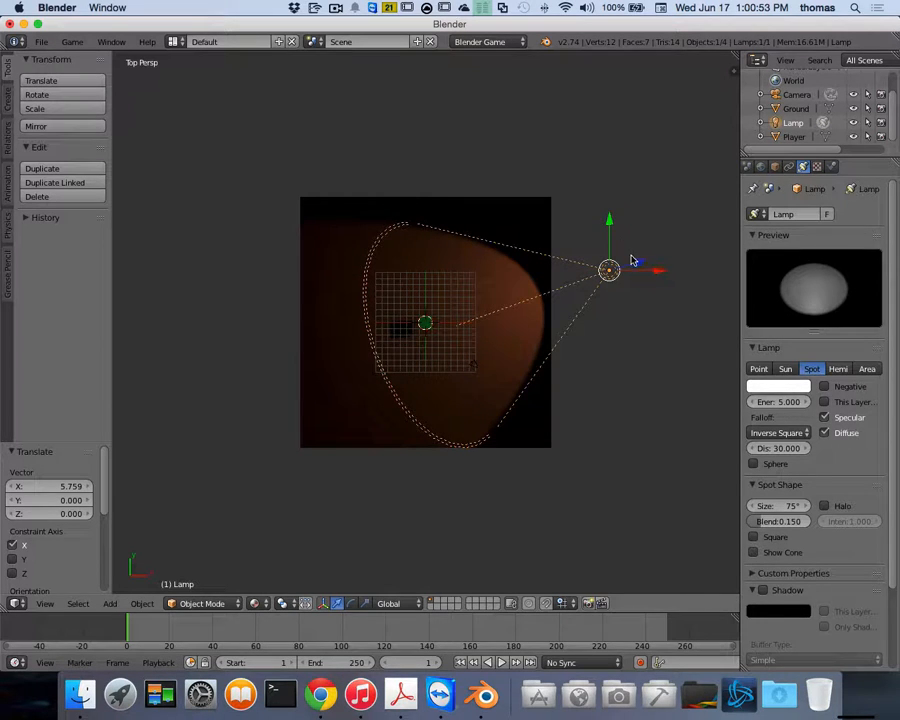
pyautogui.moveTo(612, 225); pyautogui.dragTo(610, 215)
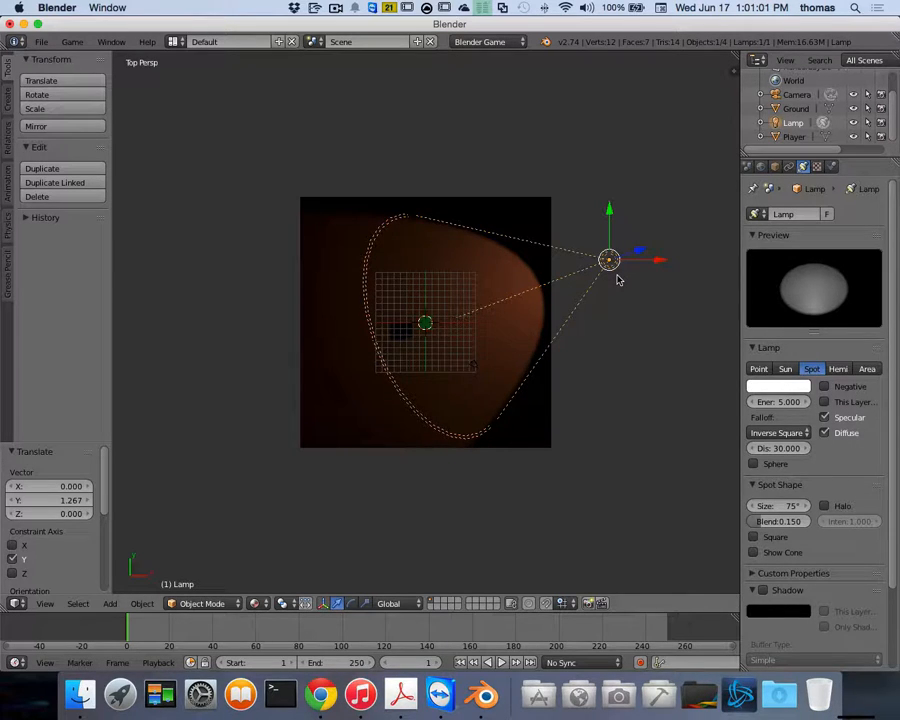
# Step: Duplicate the spot lamp about -42.17 units along X to the opposite side of the Ground, then shift the copy another -1.57 units in orthographic view
pyautogui.hotkey('shift', 'd')
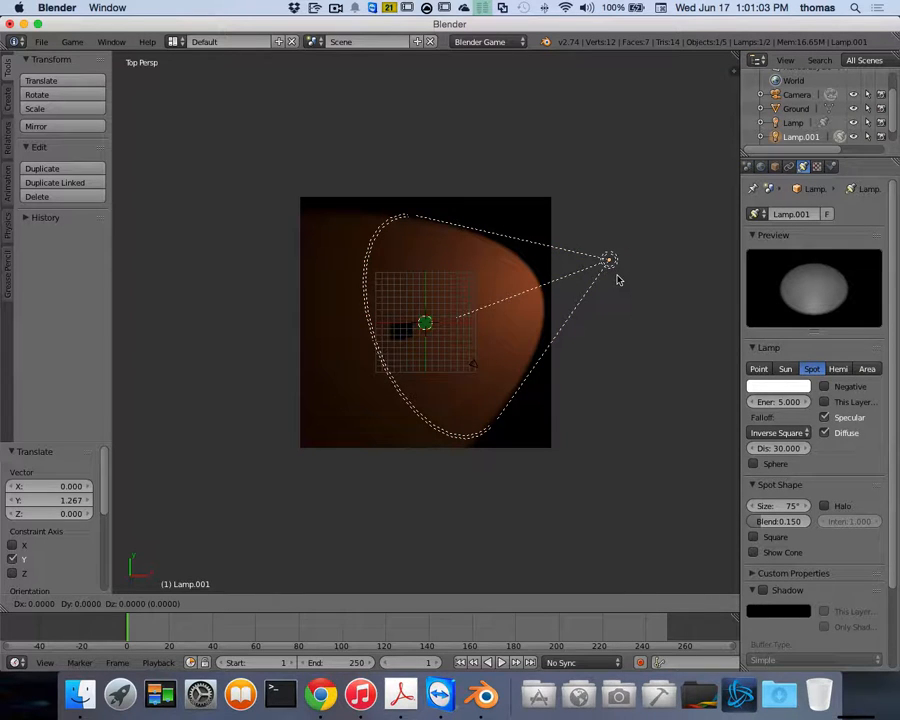
pyautogui.press('x')
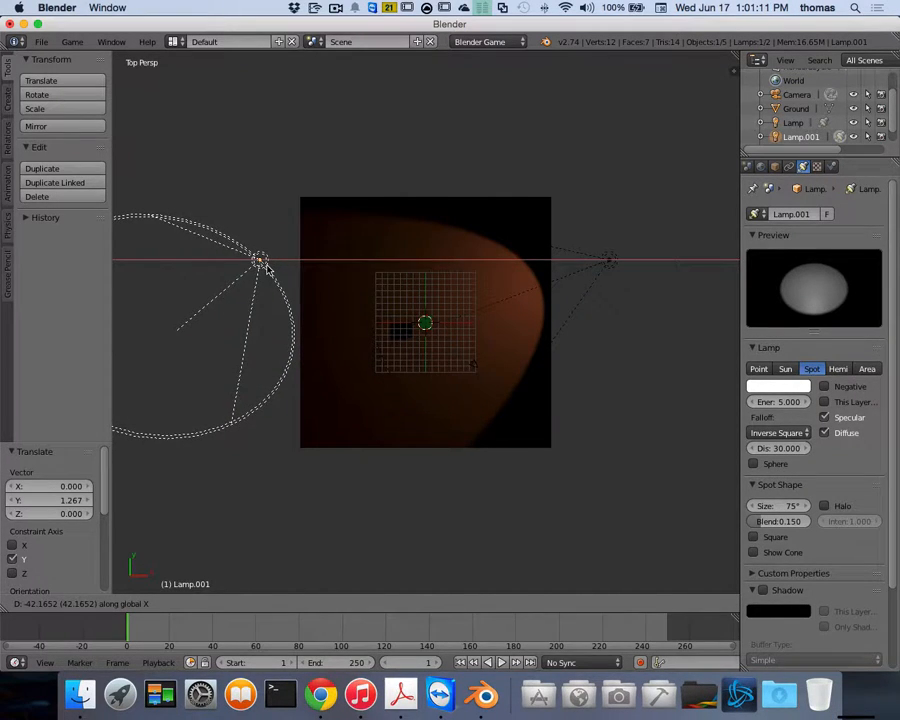
pyautogui.click(266, 268)
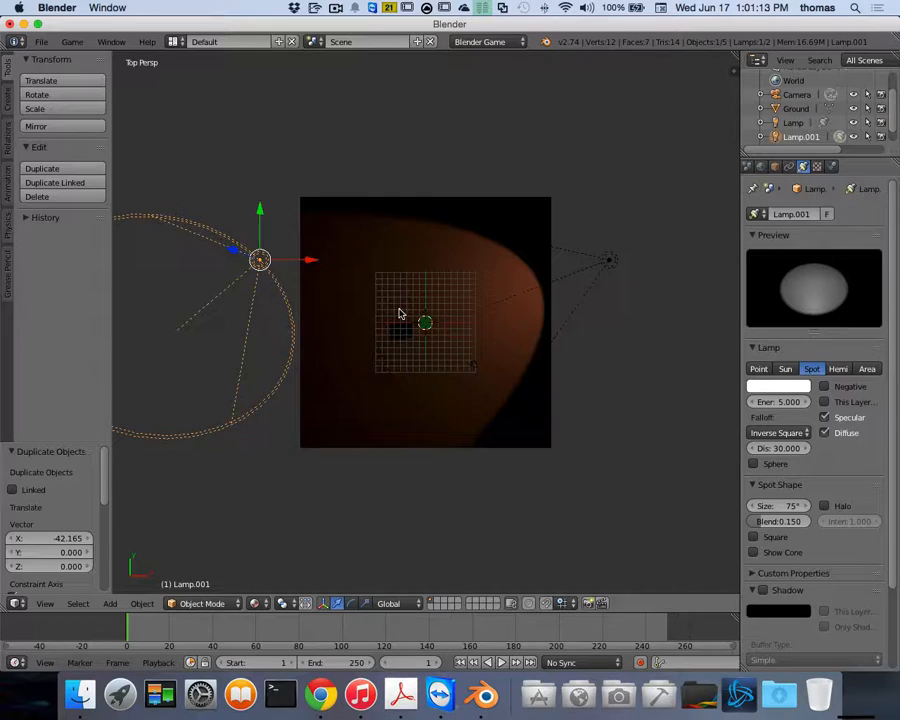
pyautogui.press('KP_5')
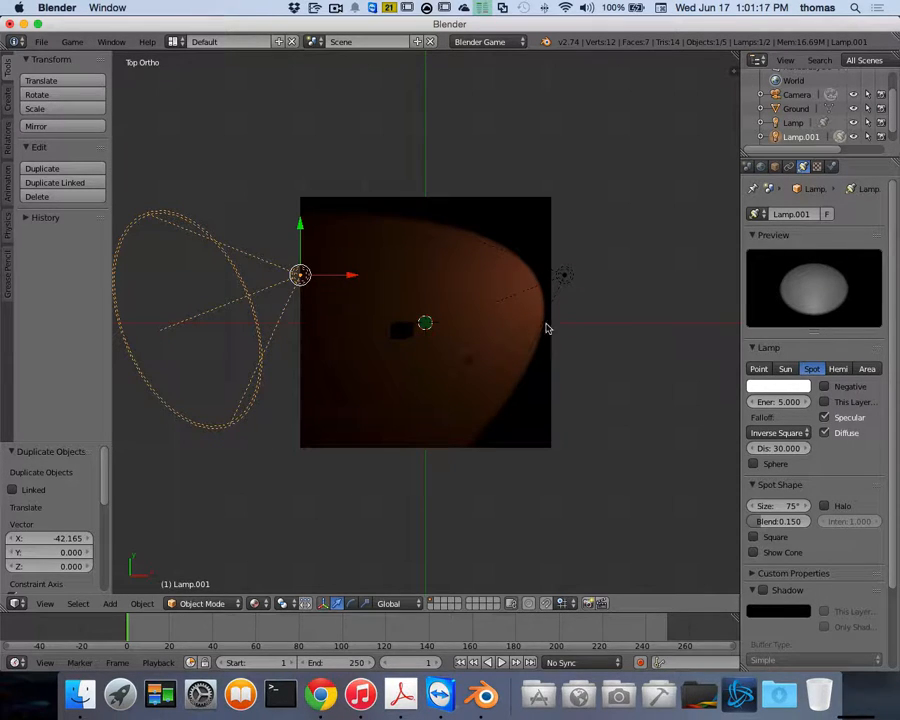
pyautogui.moveTo(354, 279); pyautogui.dragTo(342, 280)
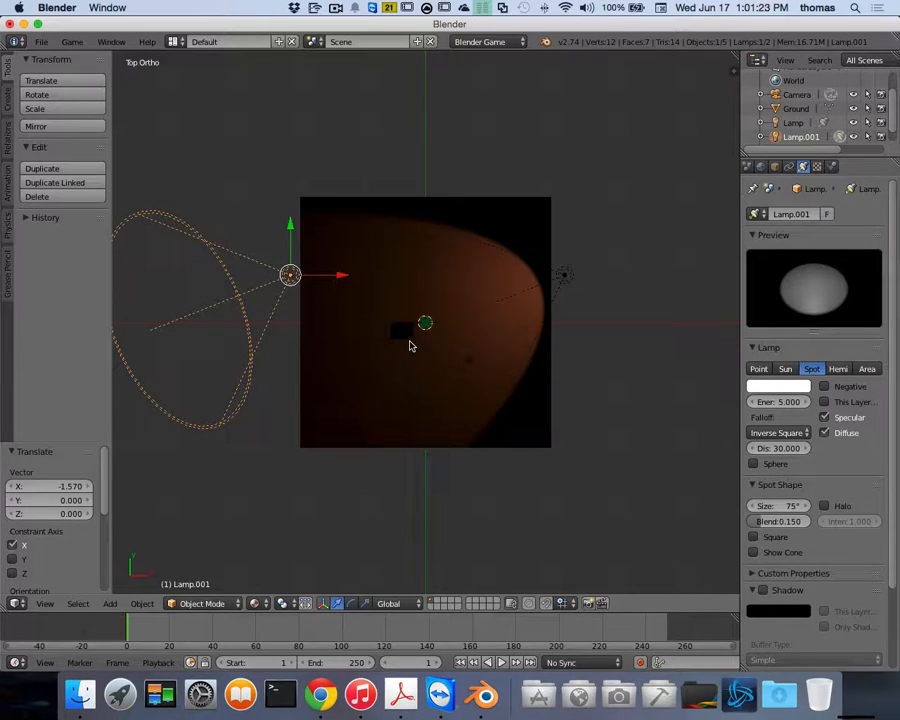
# Step: From the front view, rotate the duplicated spot lamp by about -112° to aim its beam at the Player cube
pyautogui.press('KP_1')
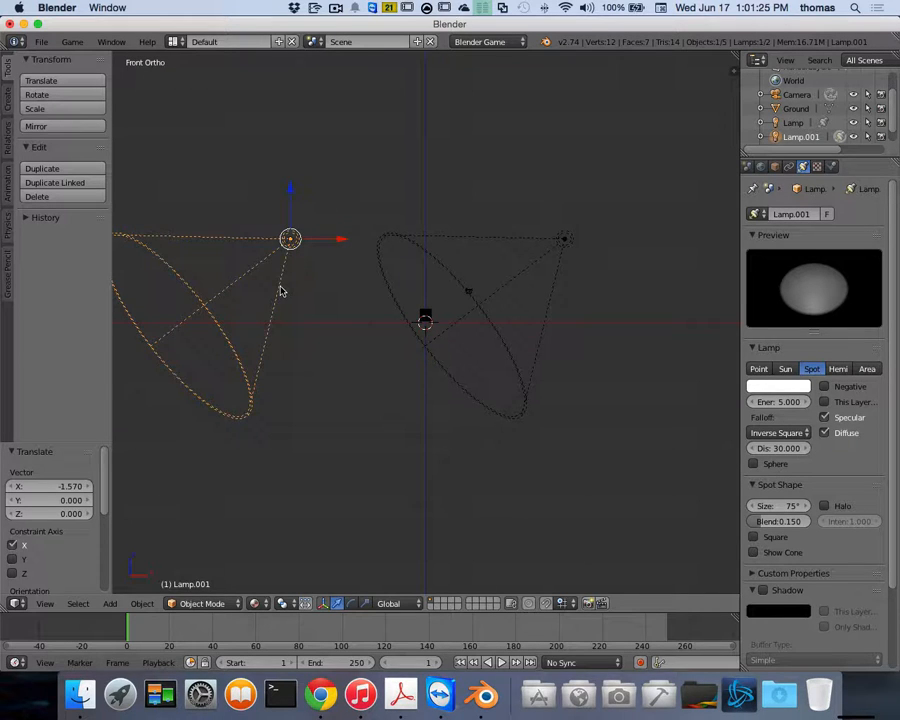
pyautogui.press('r')
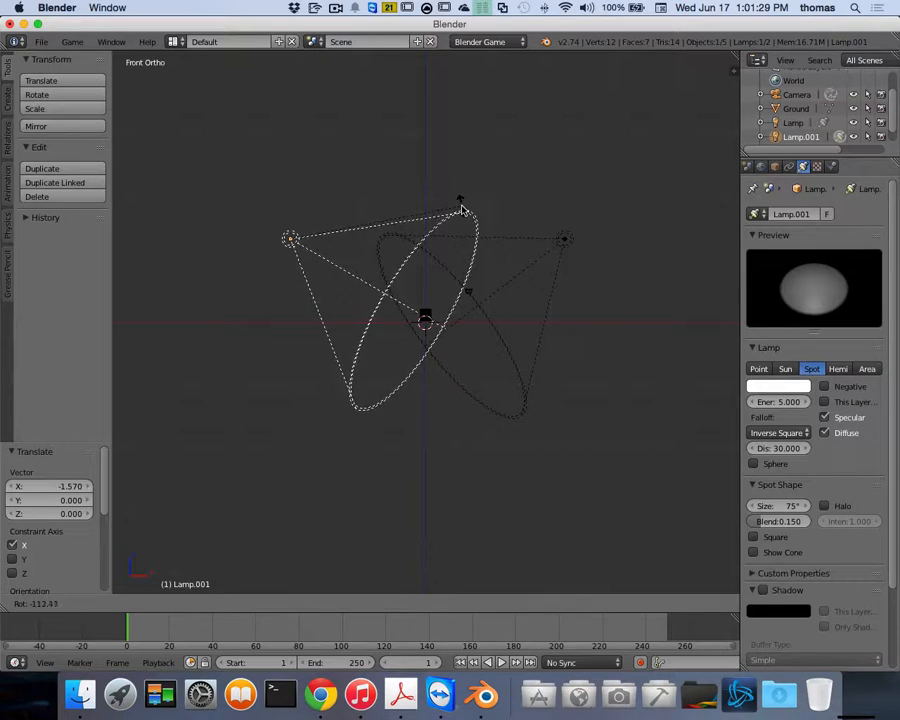
pyautogui.click(460, 208)
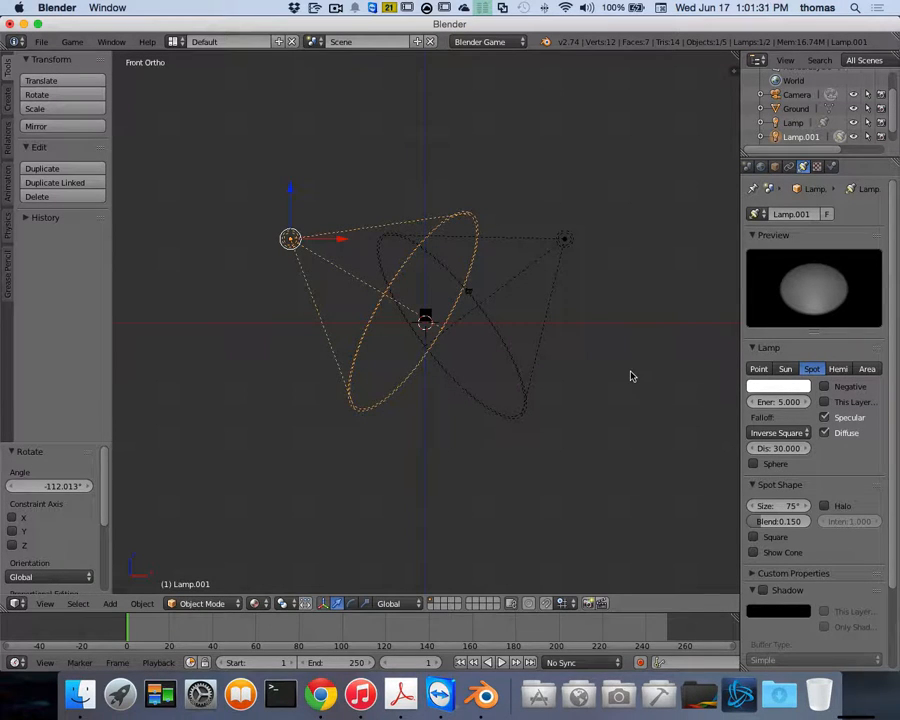
# Step: From the right view, move the duplicated spot lamp about -20.4 units along Y and rotate it about -77.1° toward the Player cube
pyautogui.press('KP_3')
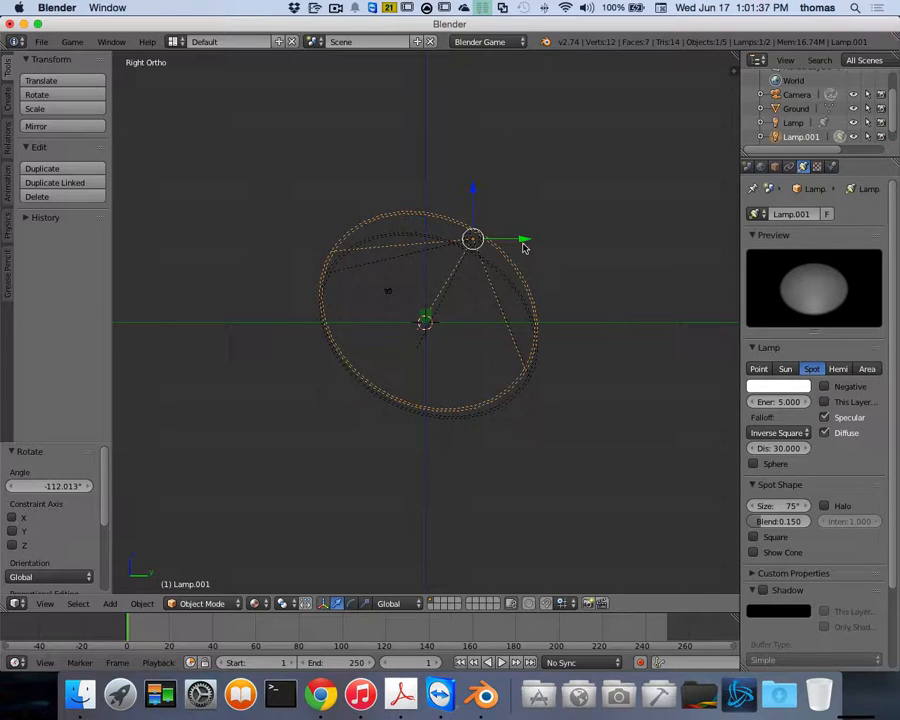
pyautogui.moveTo(523, 241); pyautogui.dragTo(396, 240)
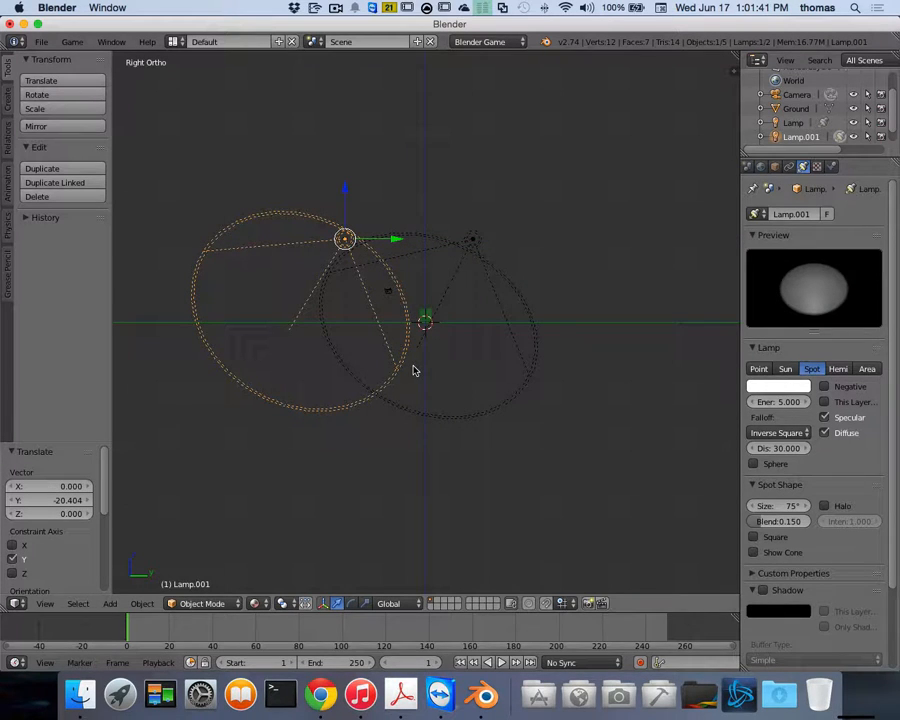
pyautogui.press('r')
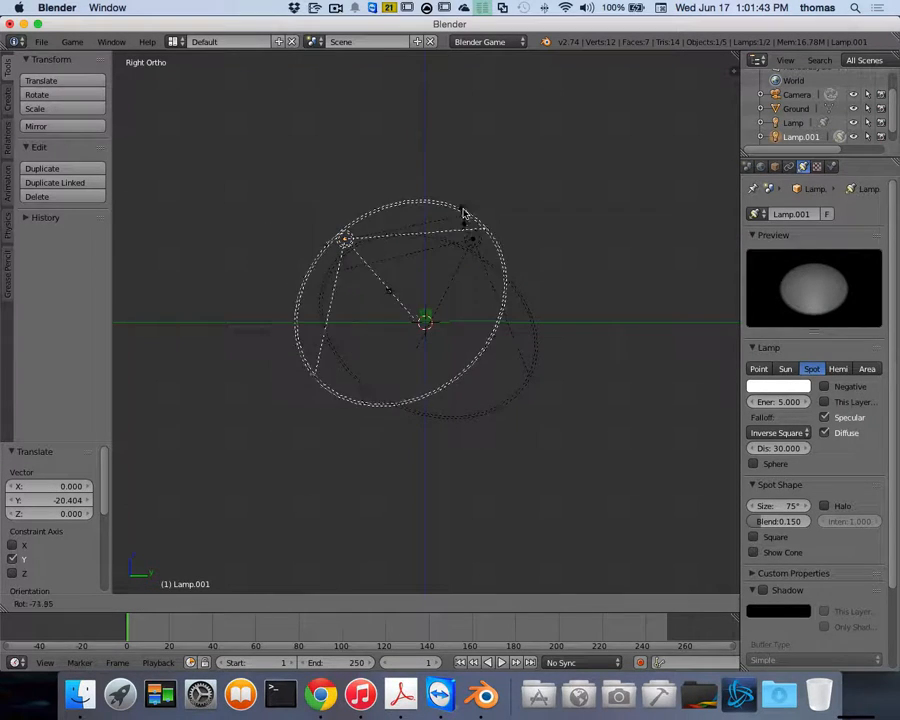
pyautogui.click(464, 208)
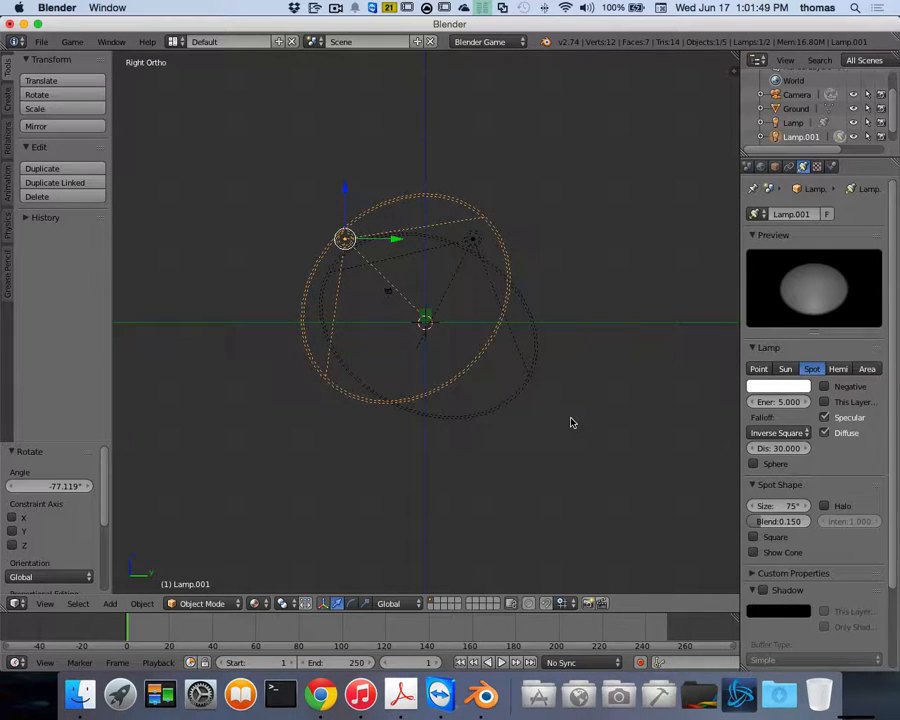
# Step: Examine from the top and several perspective angles how the two spot lamps light the Ground and Player
pyautogui.press('KP_7')
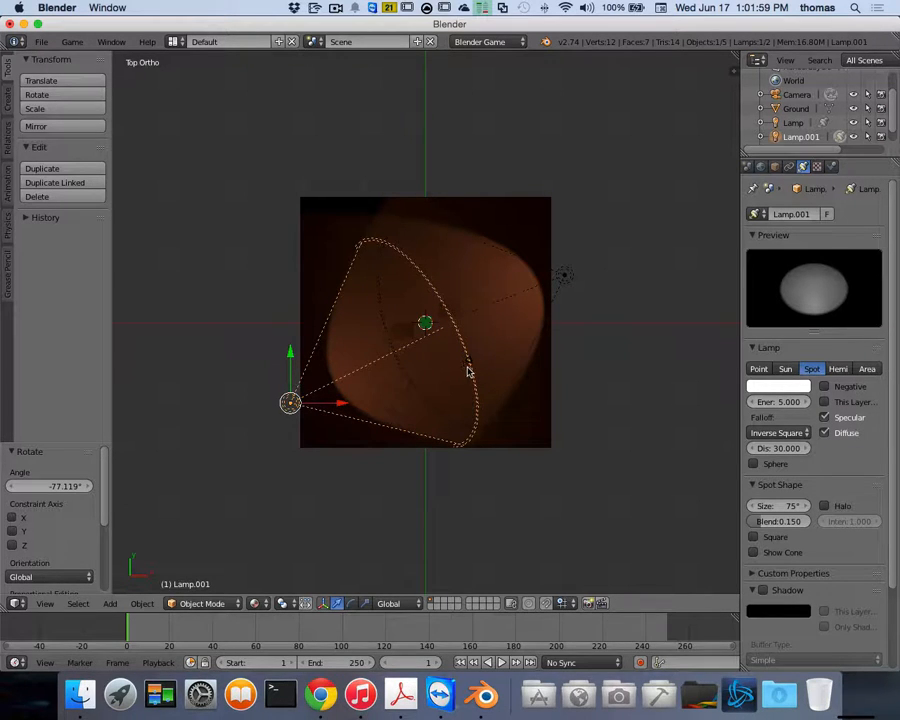
pyautogui.scroll(-8, 473, 371)
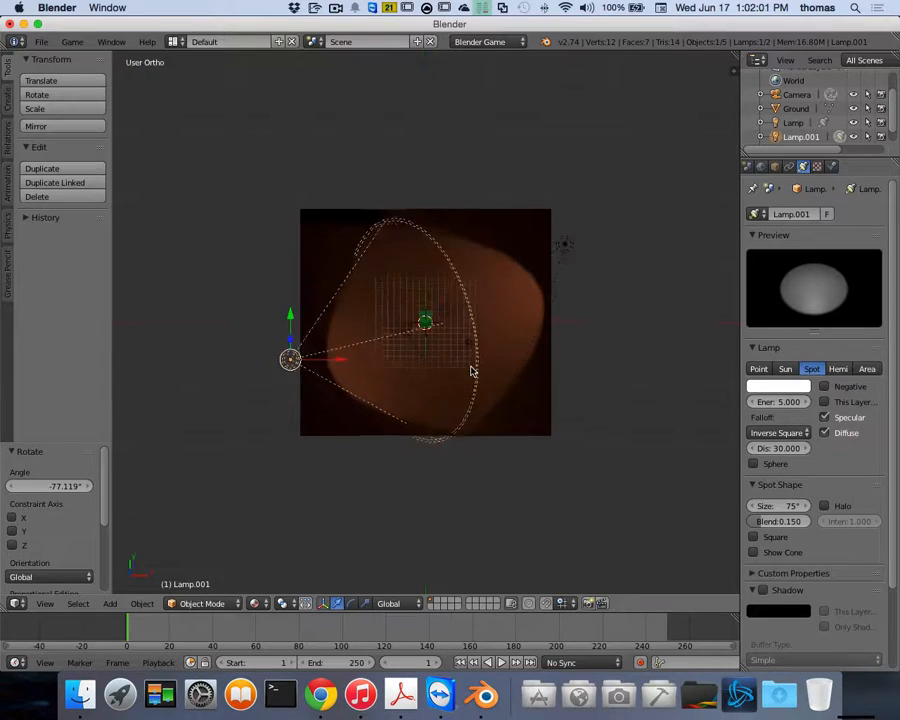
pyautogui.scroll(3, 473, 371)
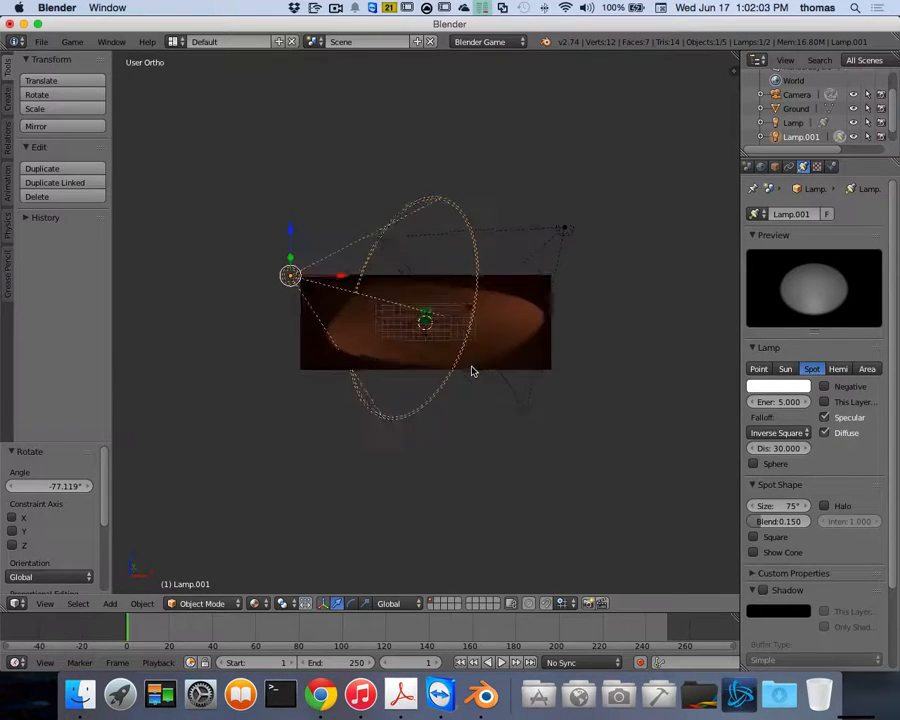
pyautogui.scroll(5, 501, 352)
pyautogui.scroll(3, 500, 352)
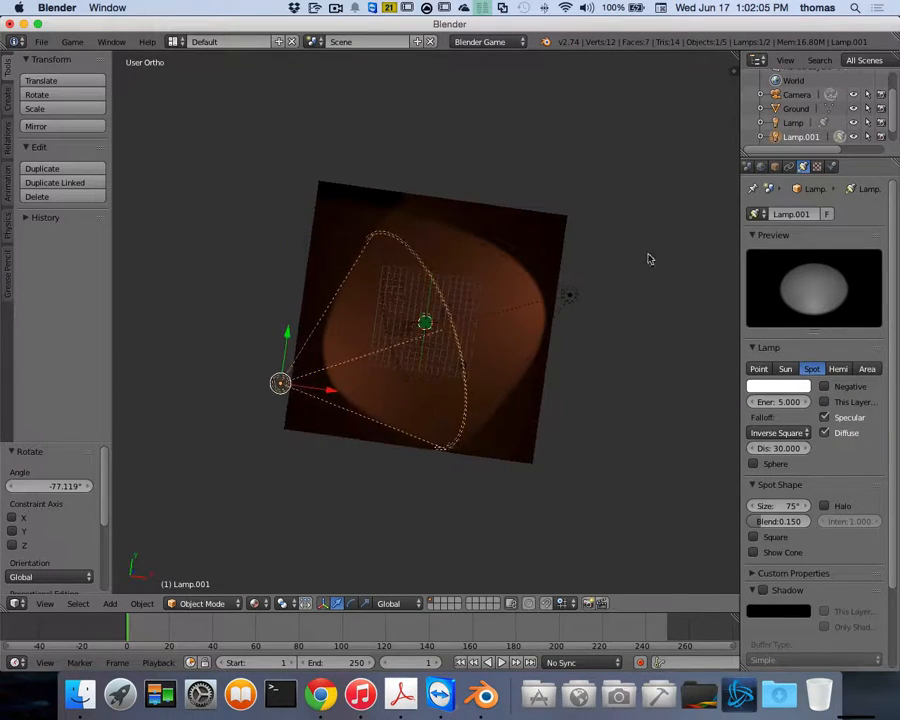
pyautogui.scroll(-4, 475, 292)
pyautogui.scroll(-2, 475, 292)
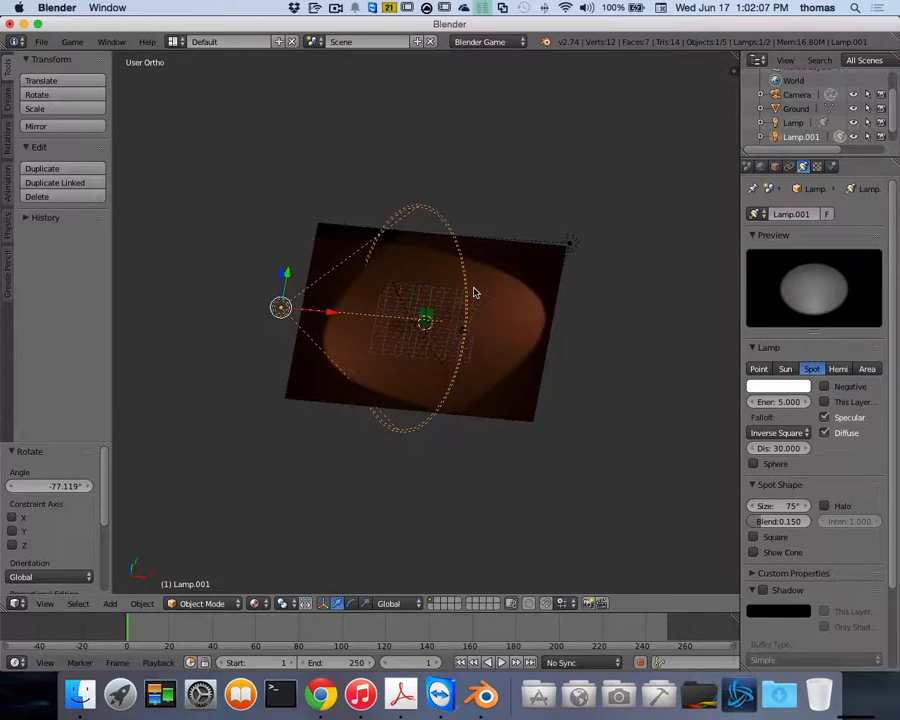
pyautogui.press('KP_5')
pyautogui.scroll(3, 489, 309)
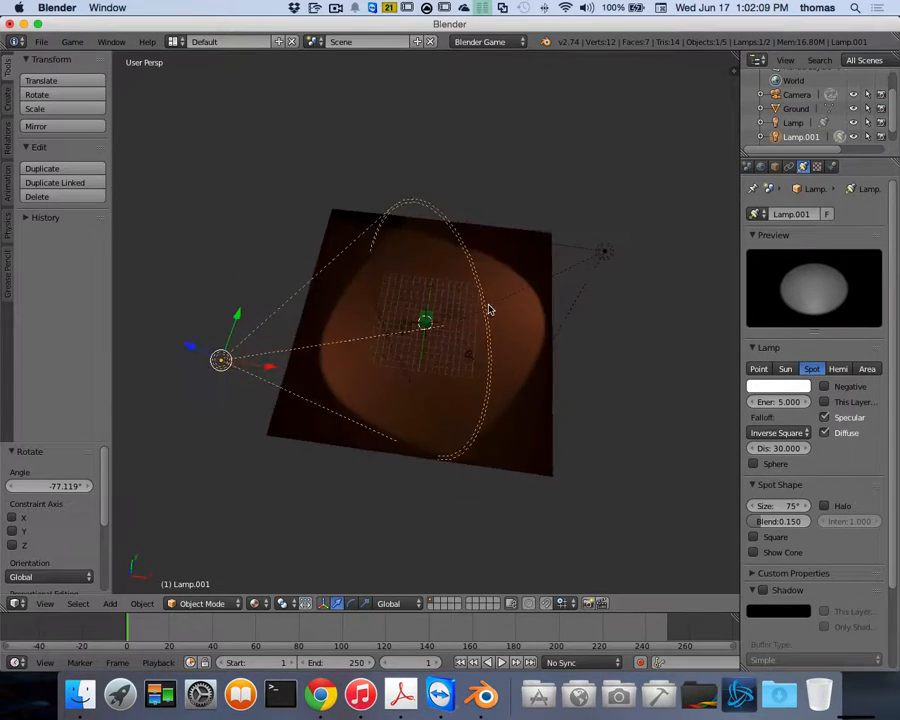
pyautogui.hscroll(-10, 501, 307)
pyautogui.hscroll(10, 510, 306)
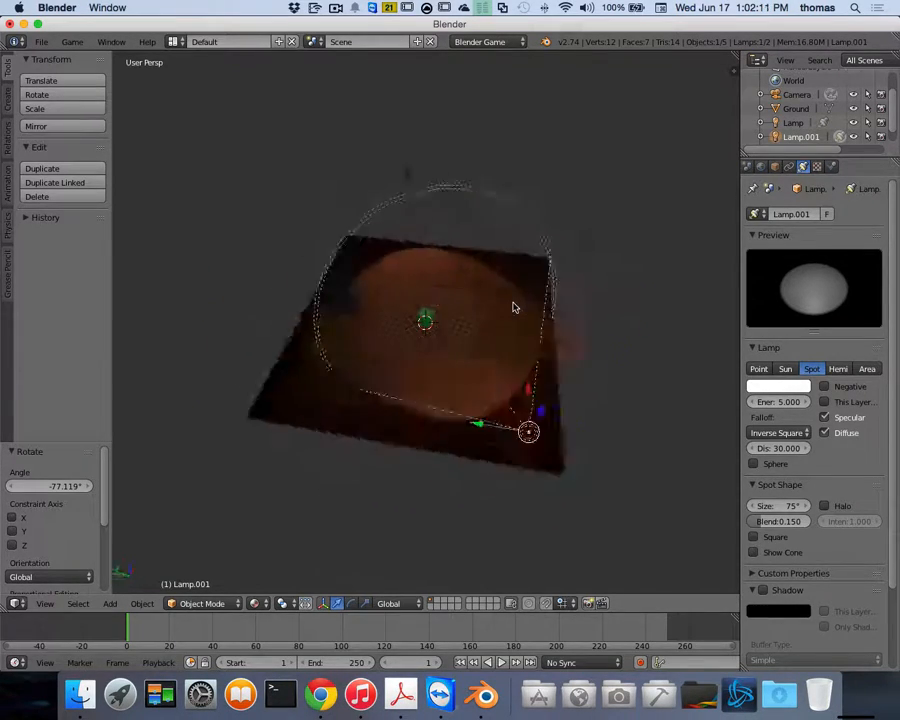
pyautogui.scroll(-5, 516, 306)
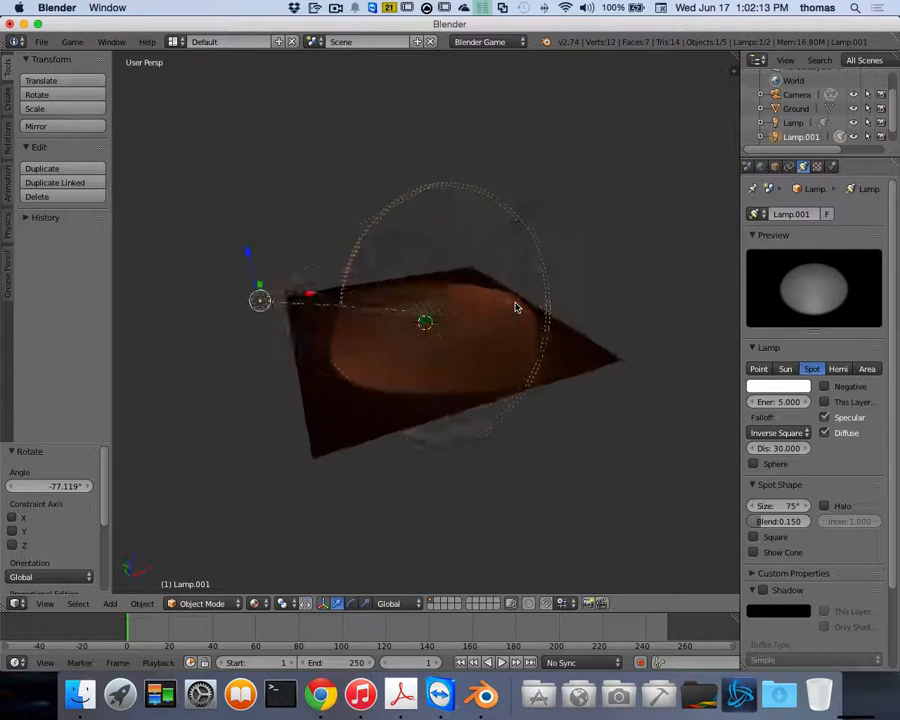
pyautogui.scroll(2, 516, 306)
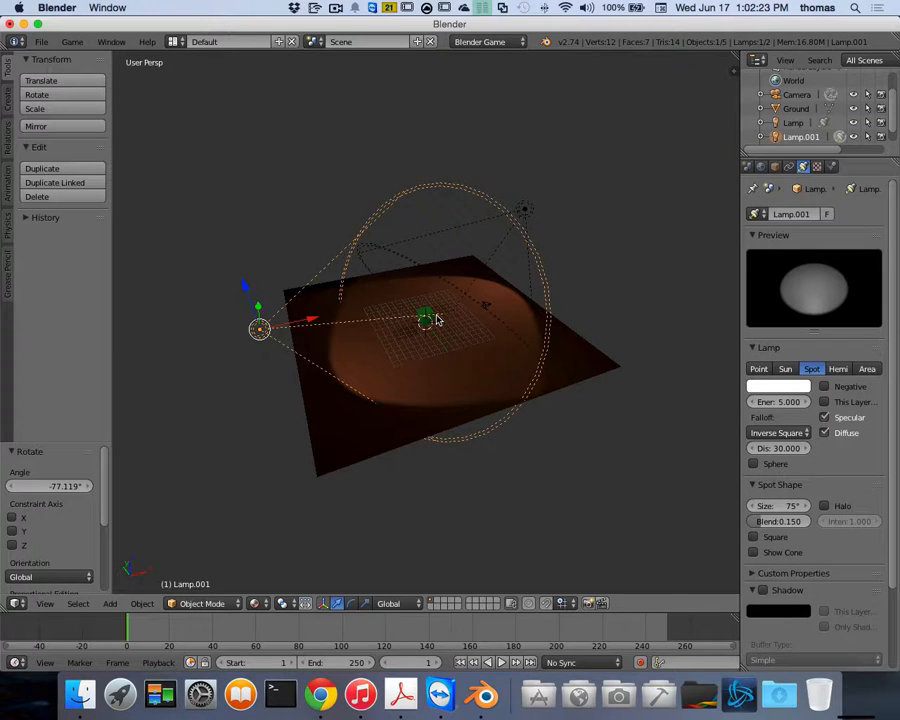
# Step: Add a Point lamp at the scene centre and raise it about 12.46 units in Z above the Player cube
pyautogui.hotkey('shift', 'a')
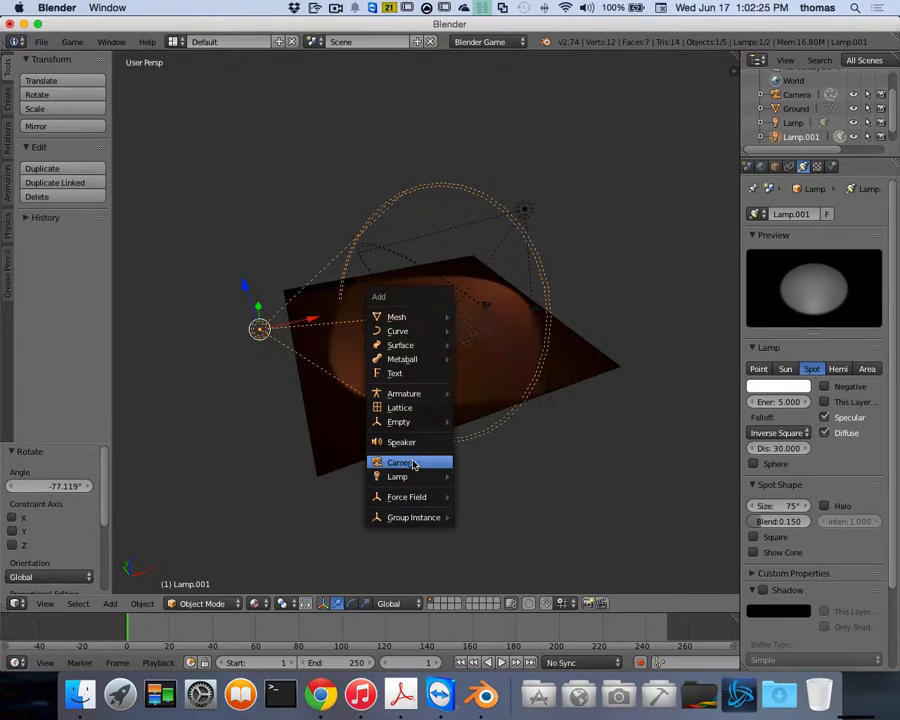
pyautogui.moveTo(412, 476)
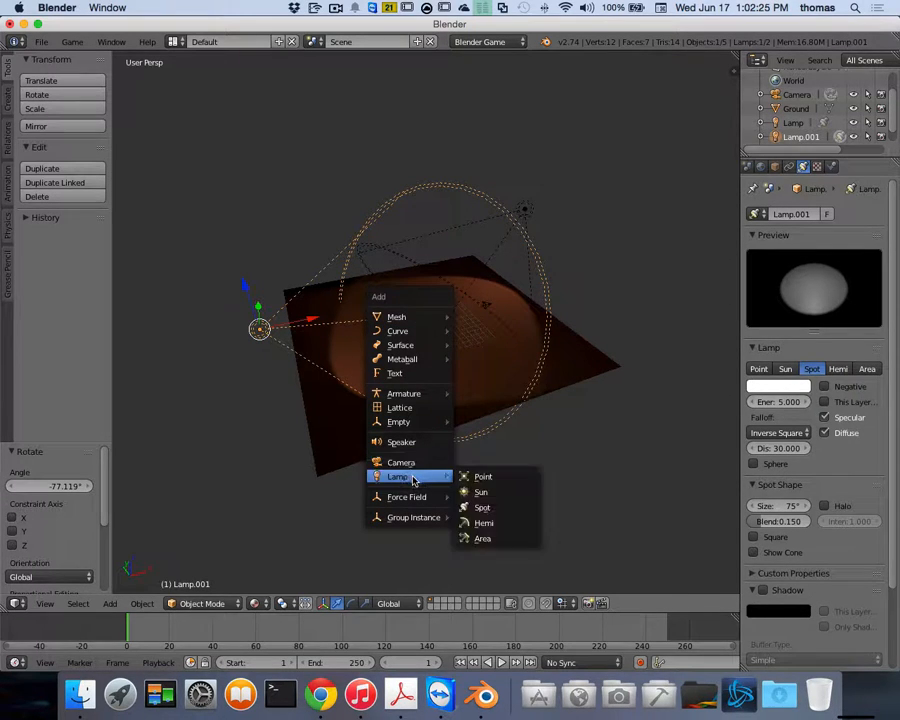
pyautogui.click(479, 478)
pyautogui.moveTo(429, 284); pyautogui.dragTo(416, 204)
# Step: Set the Point lamp's energy to 5 and raise it about another 0.41 units in Z
pyautogui.click(797, 402)
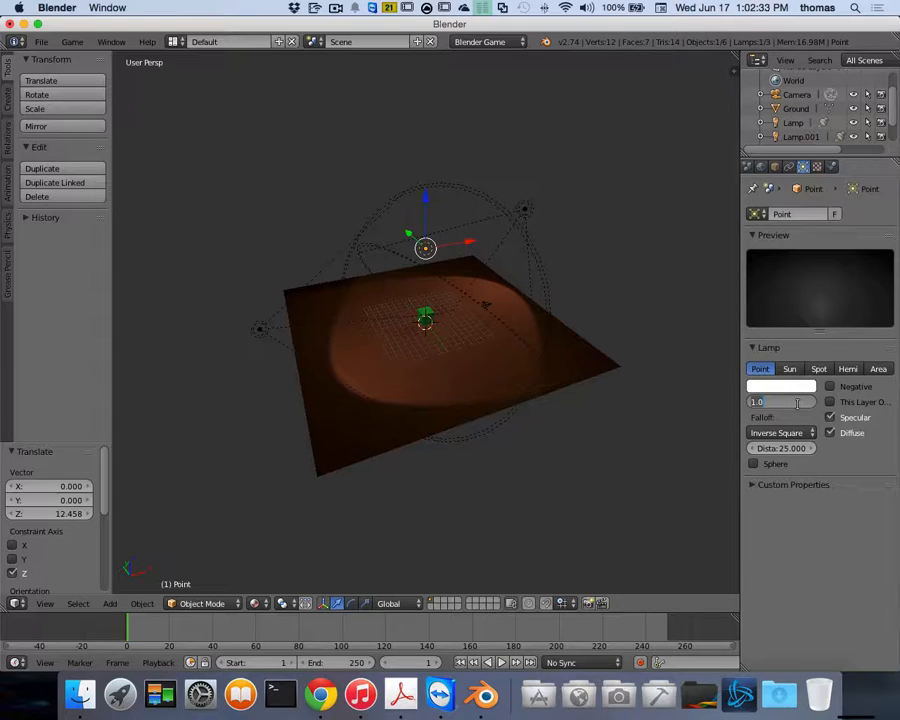
pyautogui.write('5')
pyautogui.press('Return')
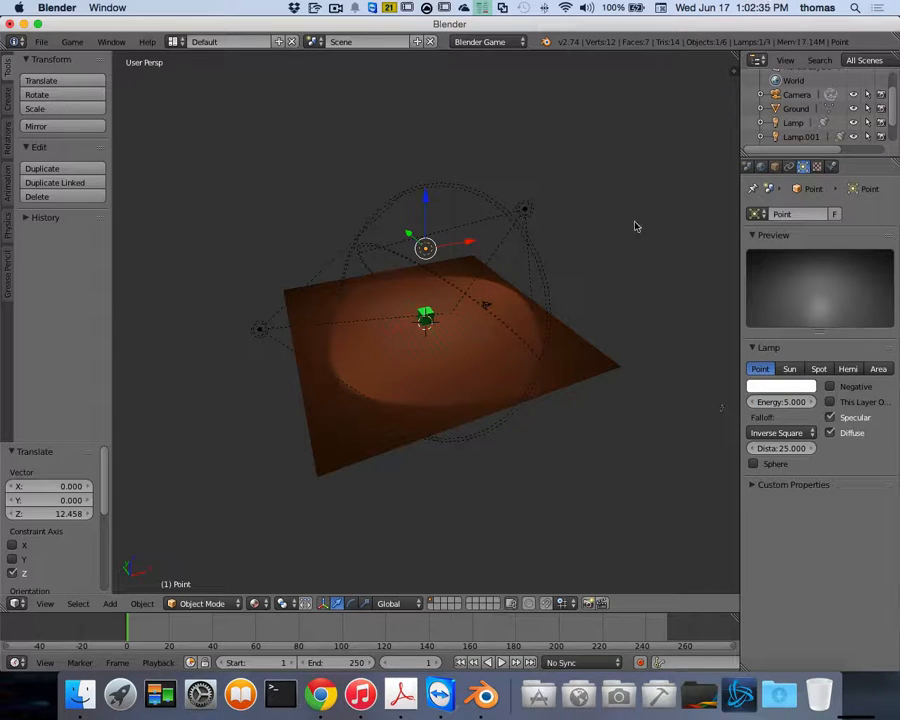
pyautogui.moveTo(424, 198)
pyautogui.mouseDown()
pyautogui.moveTo(424, 182)
pyautogui.moveTo(423, 198)
pyautogui.mouseUp()
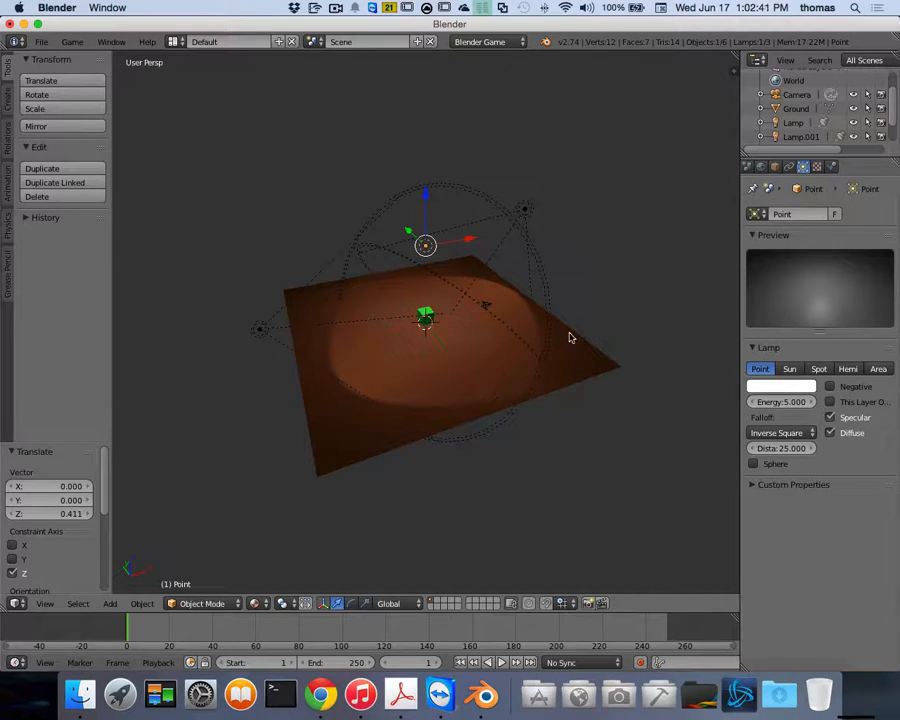
pyautogui.hscroll(-10, 565, 334)
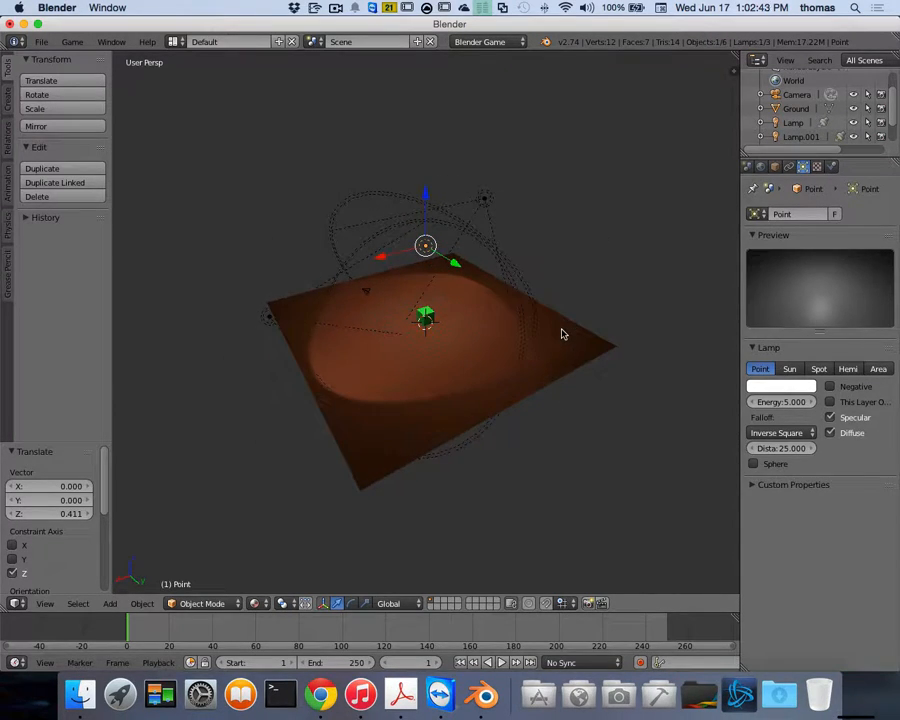
pyautogui.hscroll(-15, 562, 334)
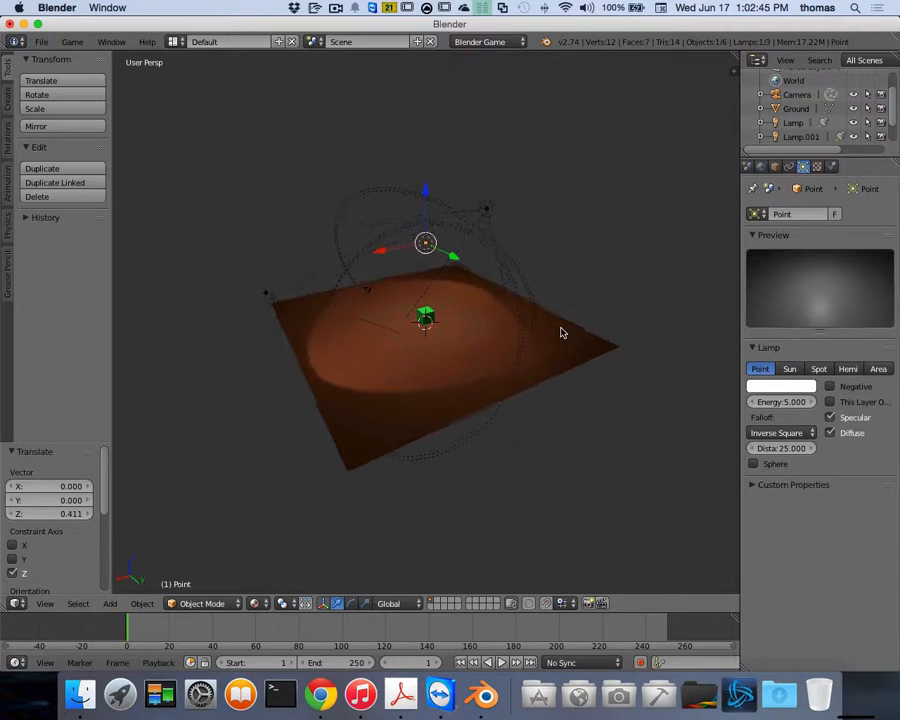
pyautogui.hscroll(-2, 562, 334)
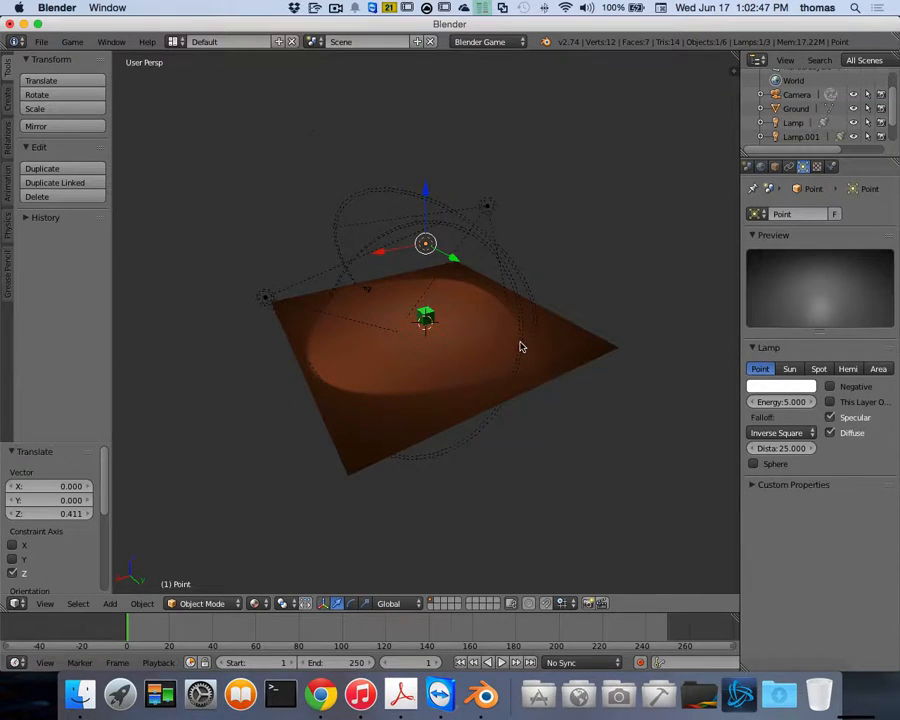
# Step: Examine from several low and high perspective angles how the Point lamp and both spot lamps light the Ground and Player cube
pyautogui.scroll(6, 520, 346)
pyautogui.hscroll(-8, 530, 345)
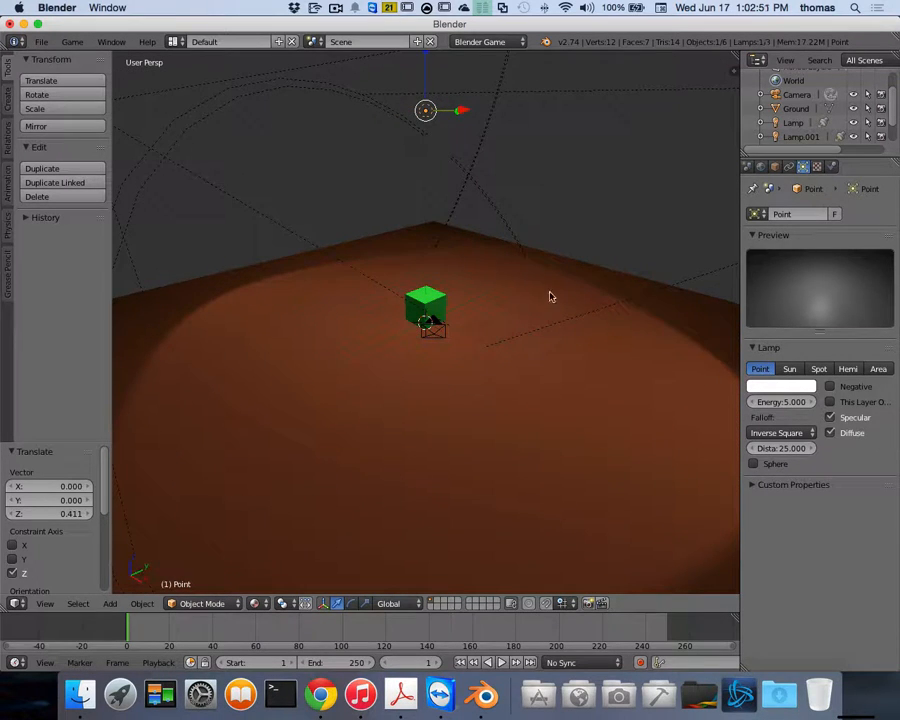
pyautogui.scroll(5, 554, 293)
pyautogui.hscroll(-5, 520, 332)
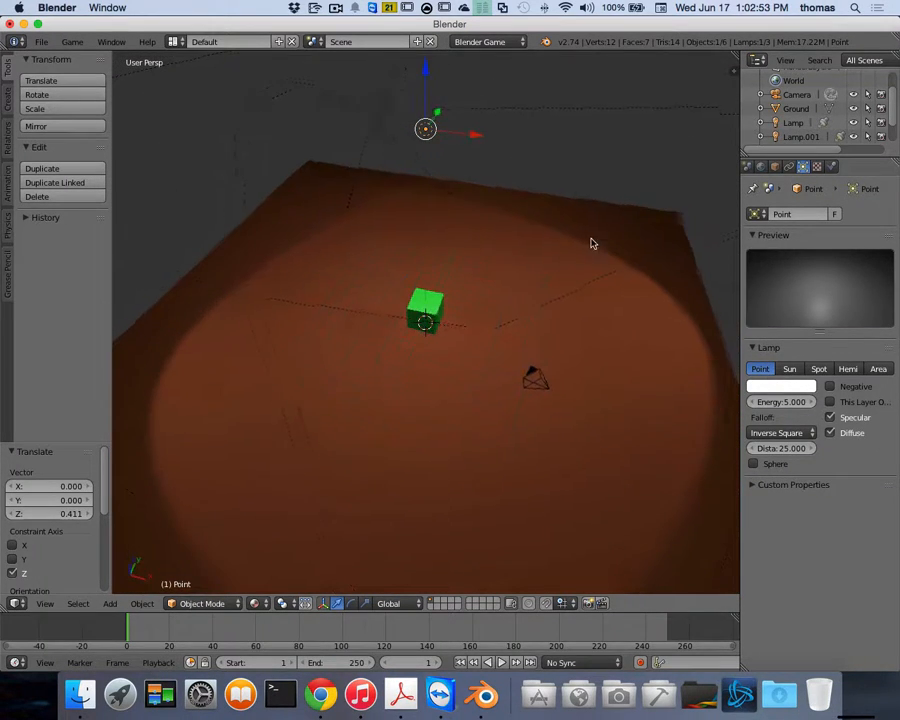
pyautogui.scroll(-5, 591, 243)
pyautogui.hscroll(6, 637, 225)
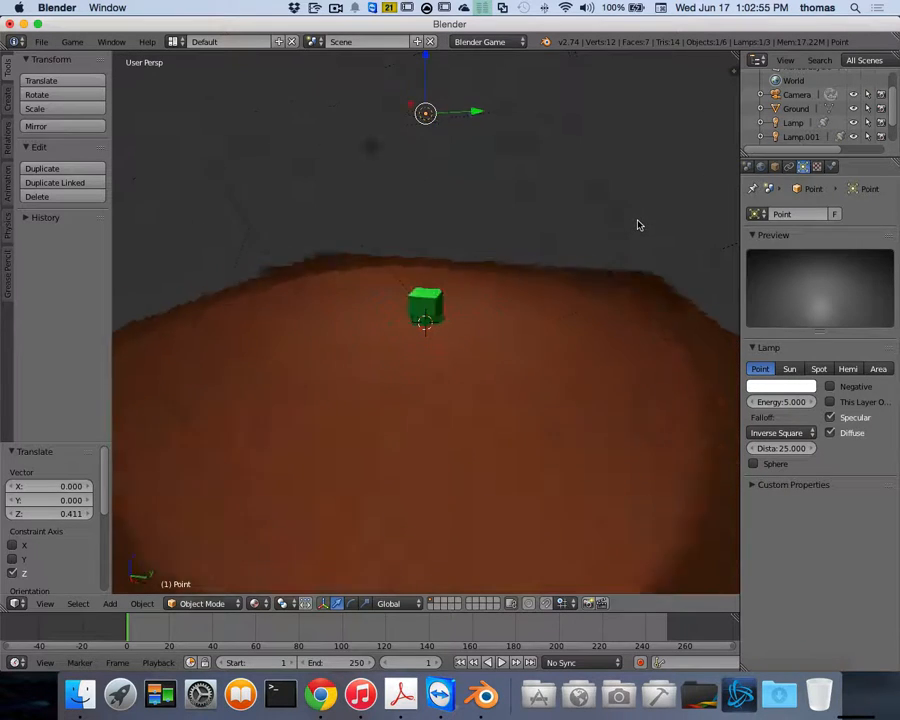
pyautogui.hscroll(3, 639, 225)
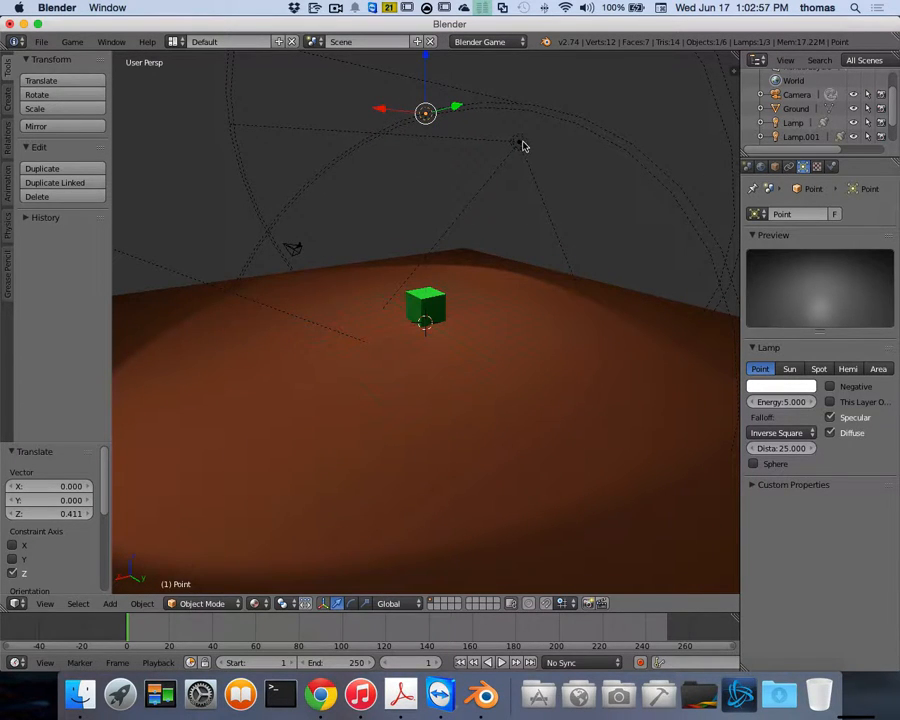
pyautogui.hscroll(6, 537, 151)
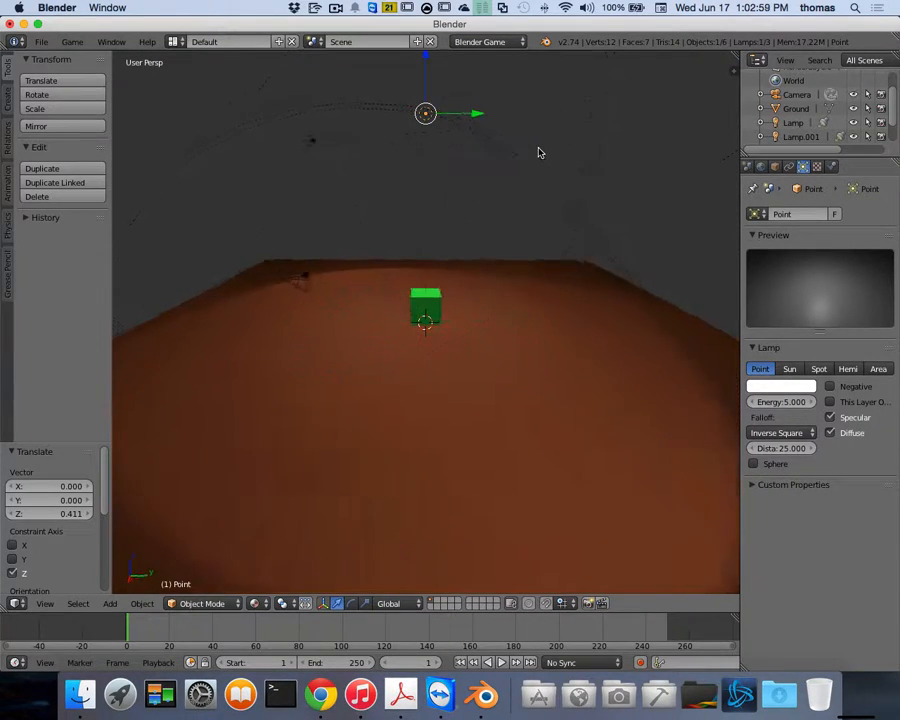
pyautogui.hscroll(3, 630, 122)
pyautogui.hscroll(2, 630, 122)
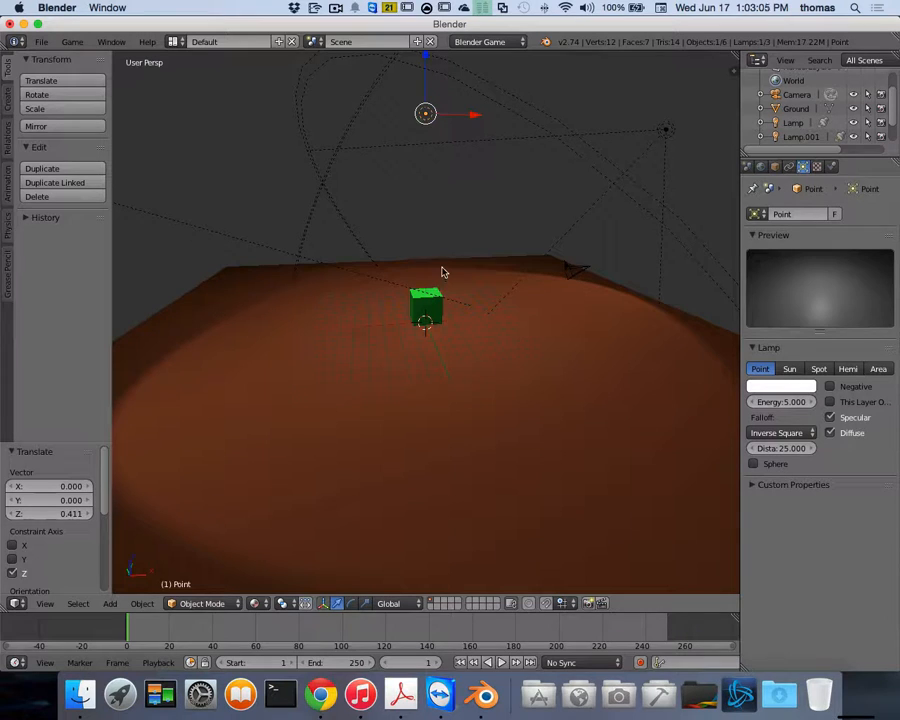
pyautogui.hscroll(3, 456, 268)
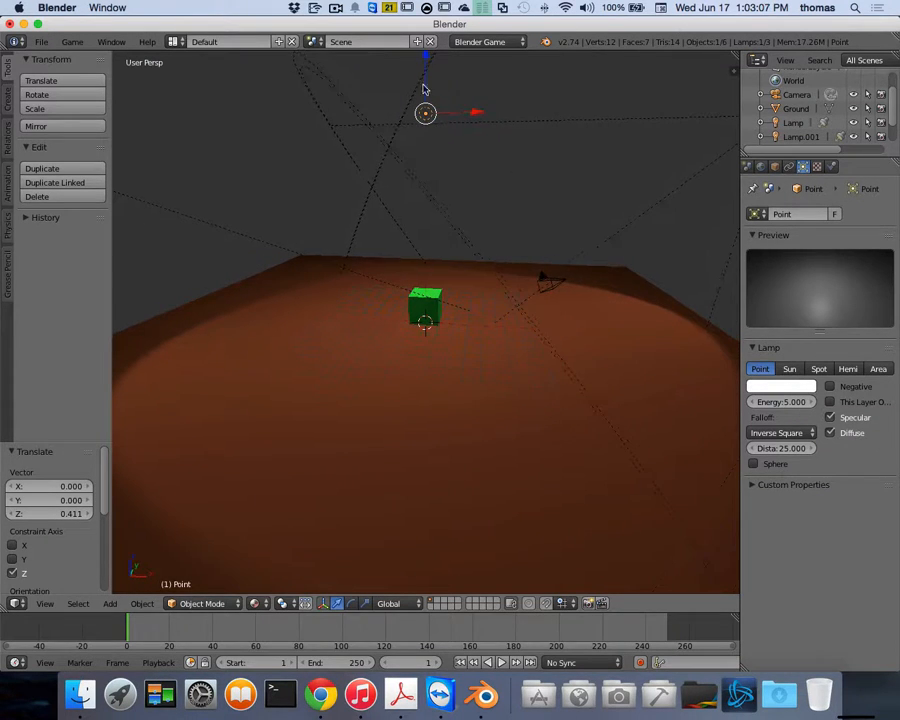
pyautogui.scroll(-5, 480, 326)
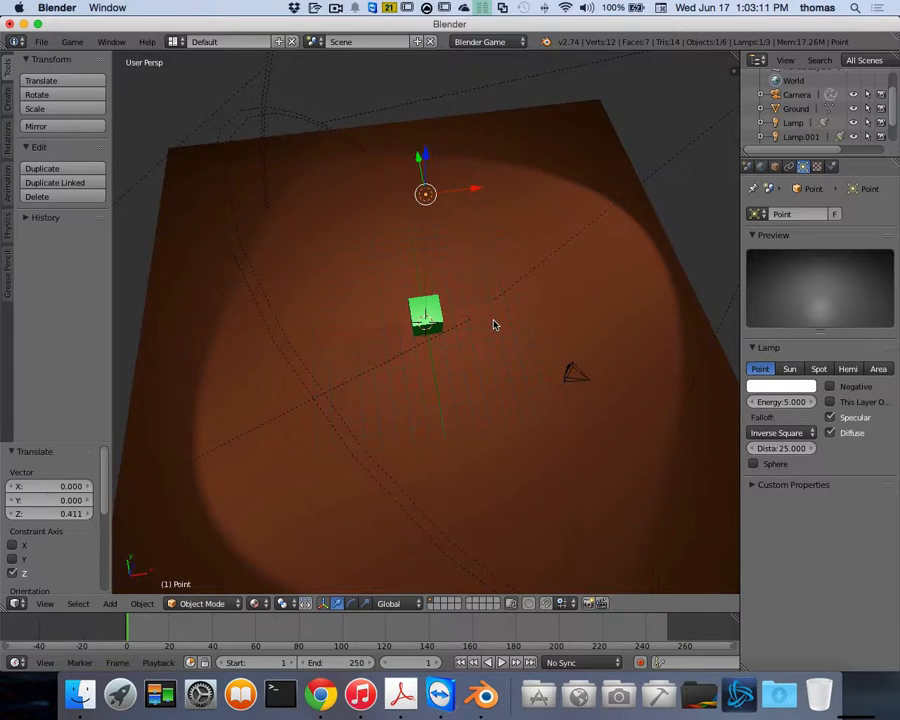
pyautogui.scroll(-3, 493, 325)
pyautogui.rightClick(430, 316)
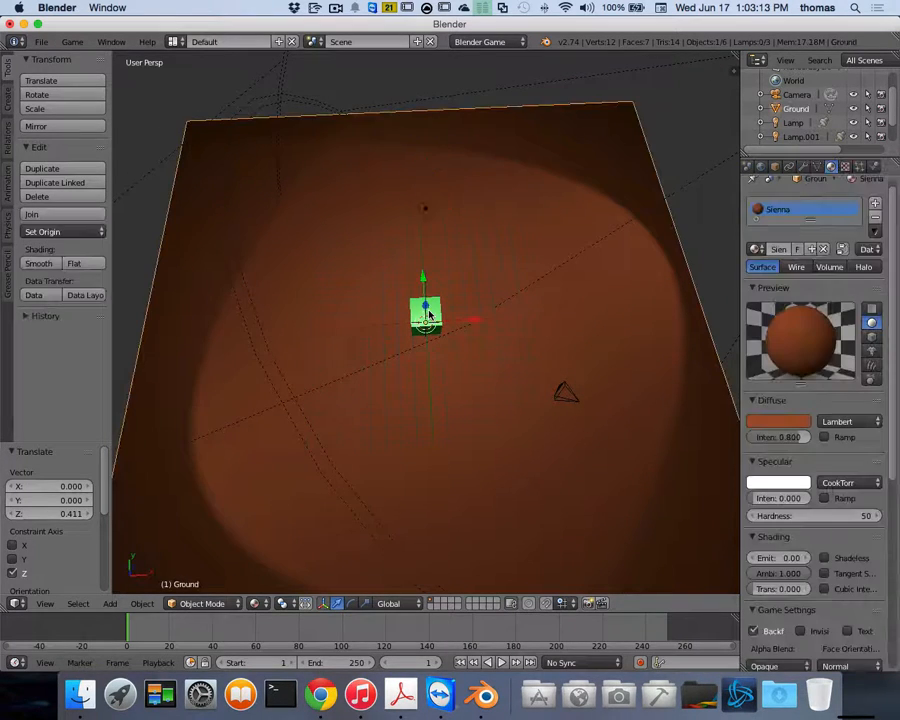
pyautogui.hscroll(1, 520, 339)
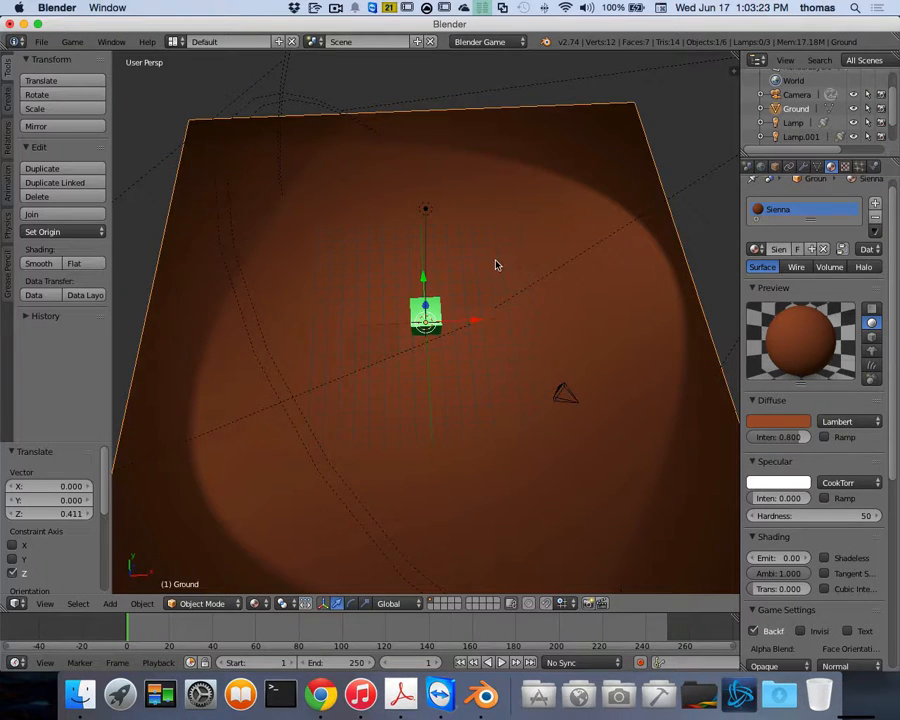
pyautogui.moveTo(495, 265); pyautogui.dragTo(428, 295, button='middle')
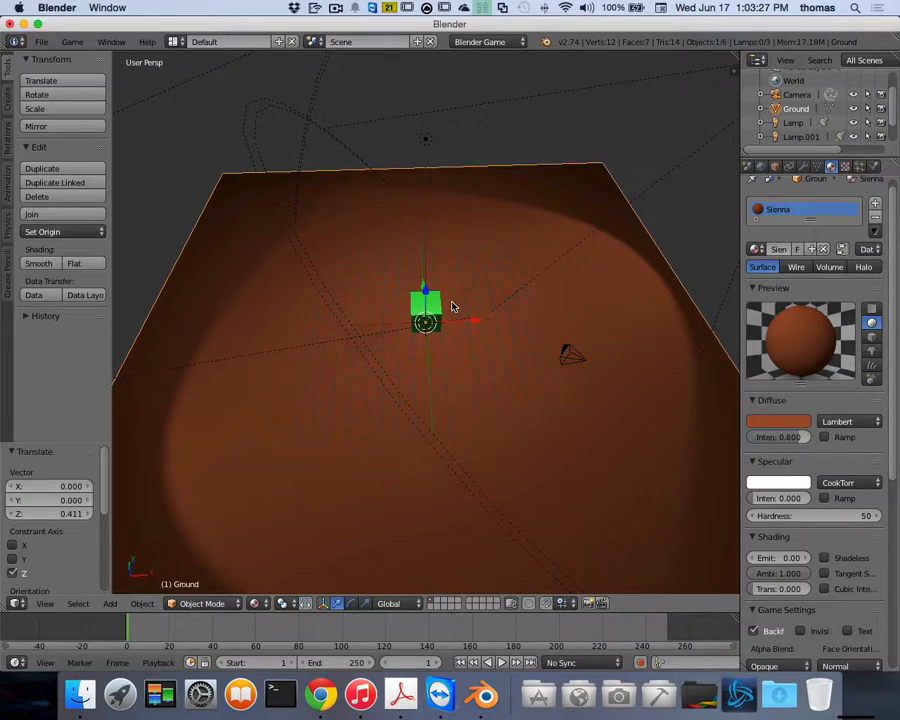
pyautogui.scroll(3, 452, 306)
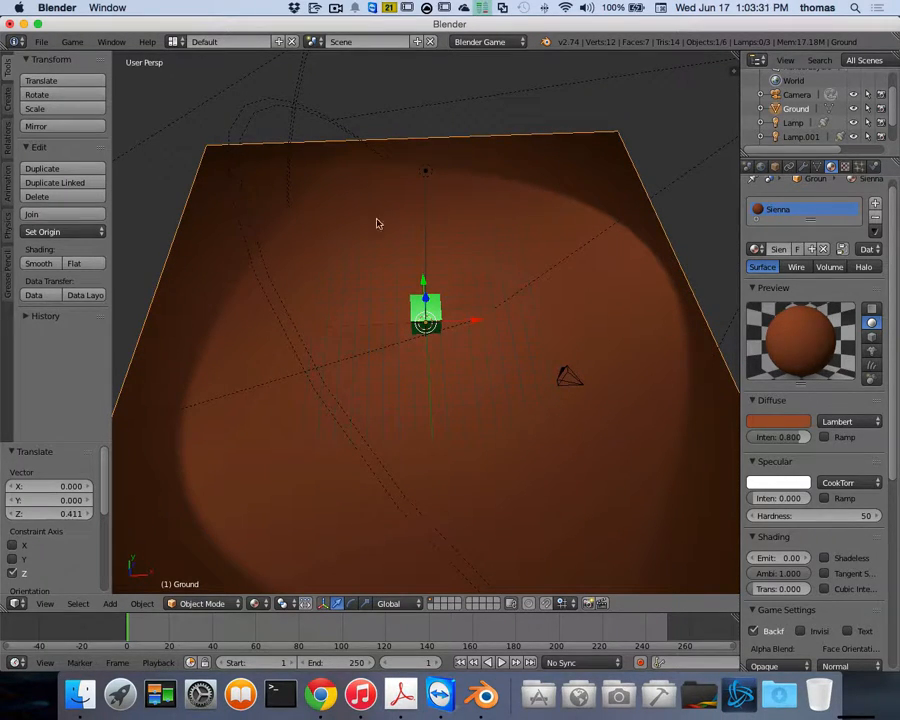
pyautogui.hscroll(2, 490, 261)
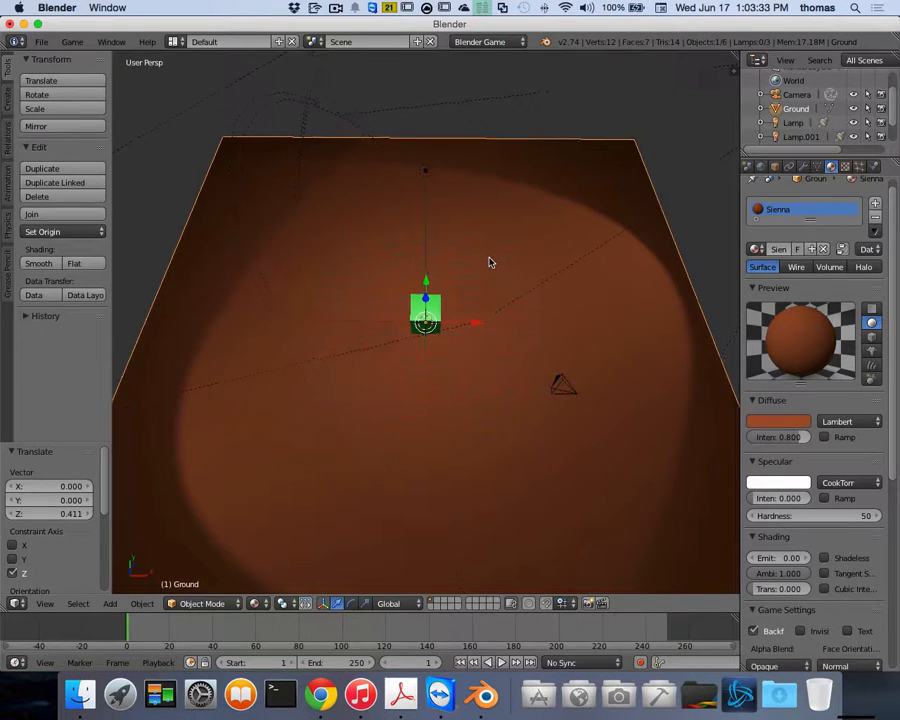
pyautogui.hscroll(2, 448, 282)
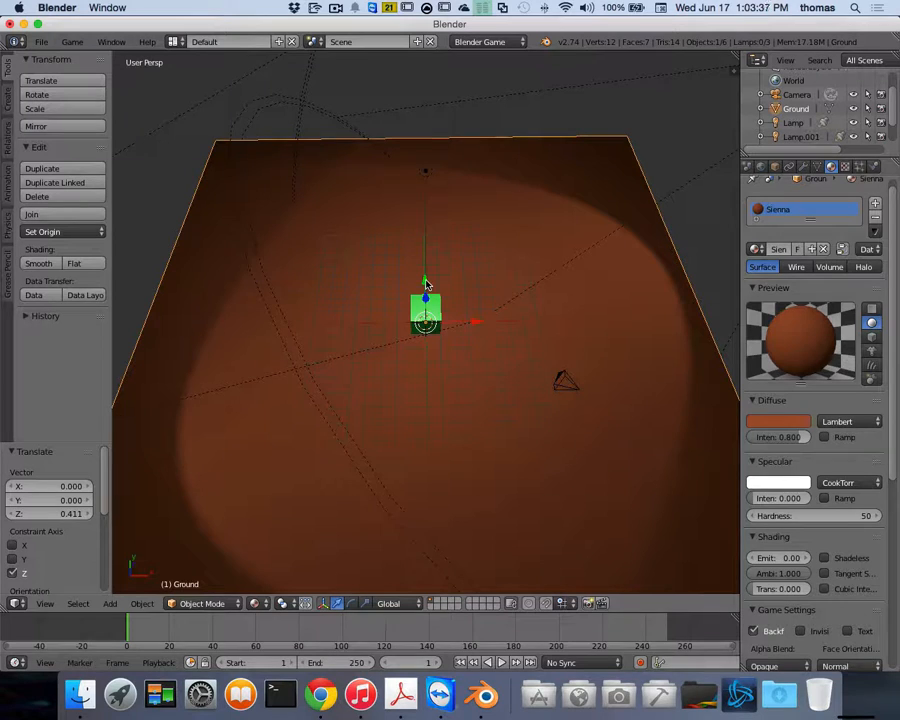
pyautogui.moveTo(425, 284); pyautogui.dragTo(429, 333)
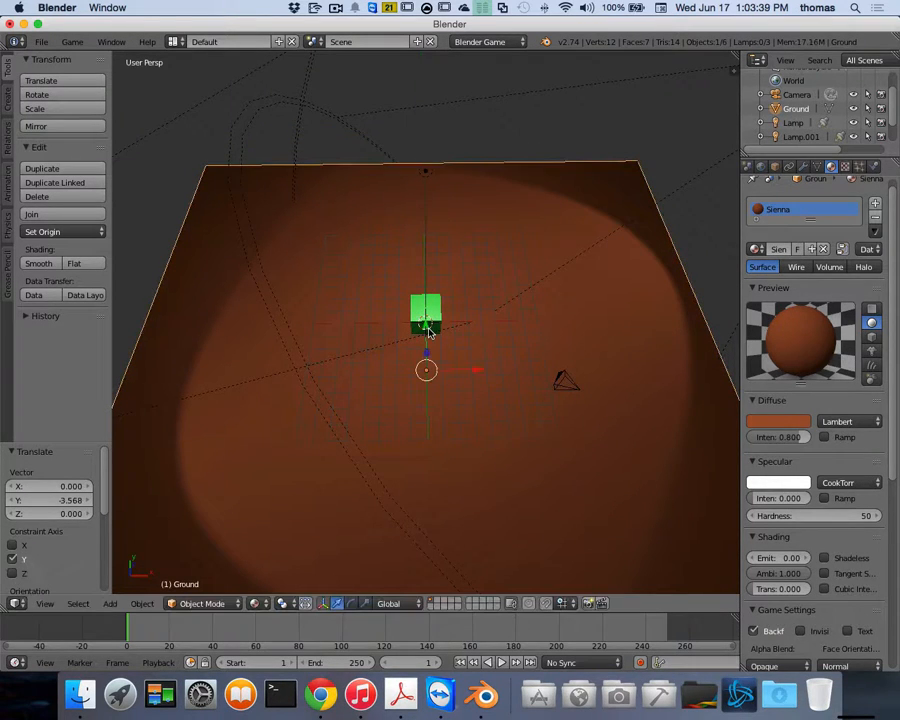
pyautogui.hotkey('ctrl', 'z')
# Step: Move the Player cube about -11.52 units along Y and lower it about 0.16 units in Z toward the Ground
pyautogui.rightClick(426, 320)
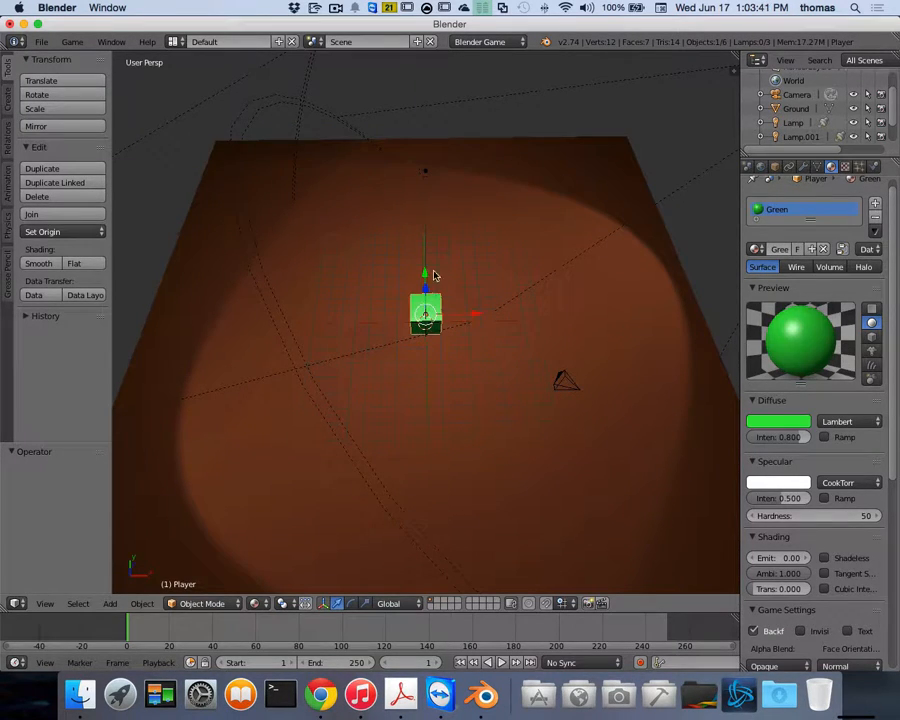
pyautogui.moveTo(423, 275); pyautogui.dragTo(419, 457)
pyautogui.scroll(-8, 455, 444)
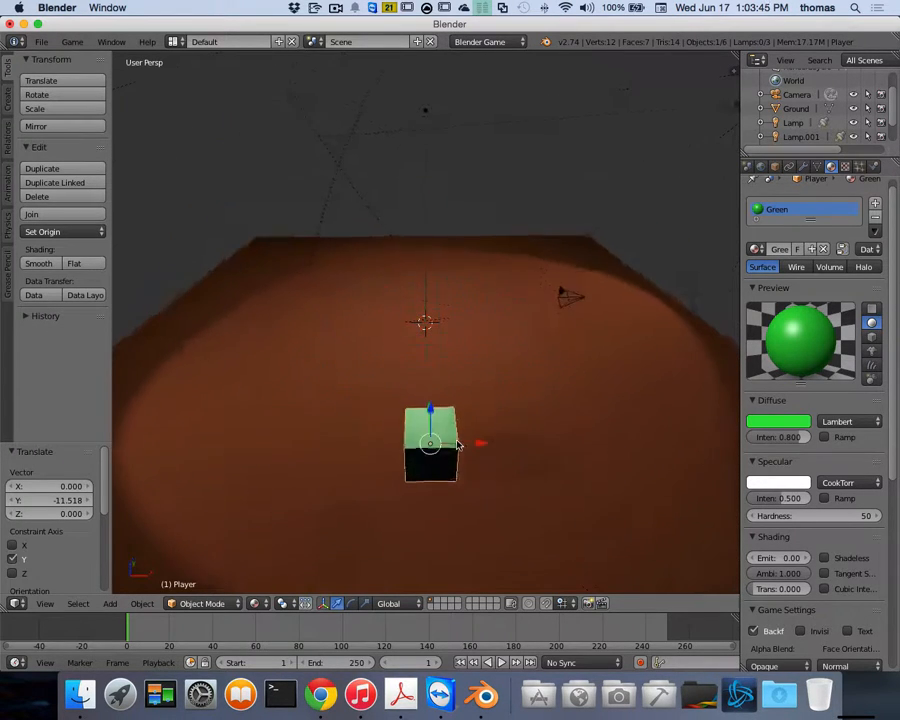
pyautogui.scroll(-3, 462, 356)
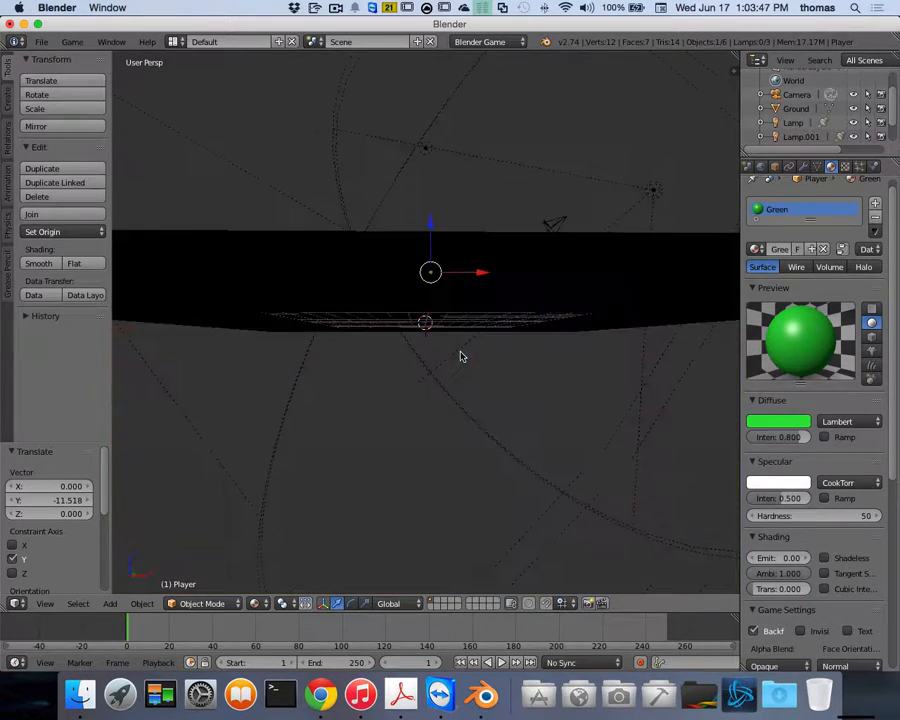
pyautogui.scroll(2, 462, 356)
pyautogui.scroll(5, 520, 422)
pyautogui.scroll(2, 520, 422)
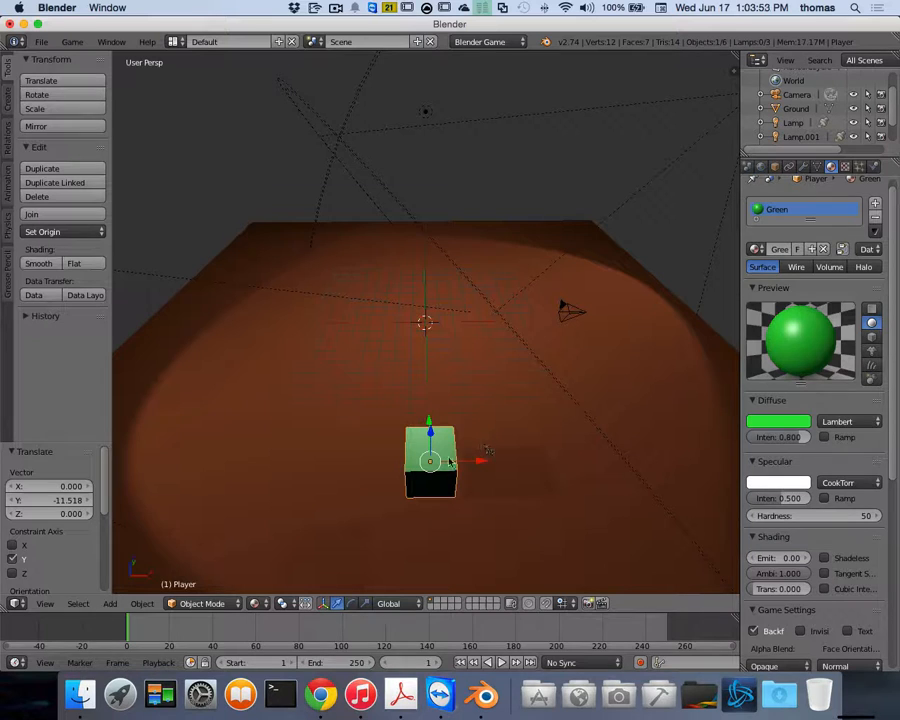
pyautogui.moveTo(435, 427); pyautogui.dragTo(442, 368, button='middle')
pyautogui.moveTo(432, 288); pyautogui.dragTo(432, 293)
# Step: Examine the moved Player cube and the lit area of the Ground from above and from lower perspective angles
pyautogui.scroll(5, 455, 312)
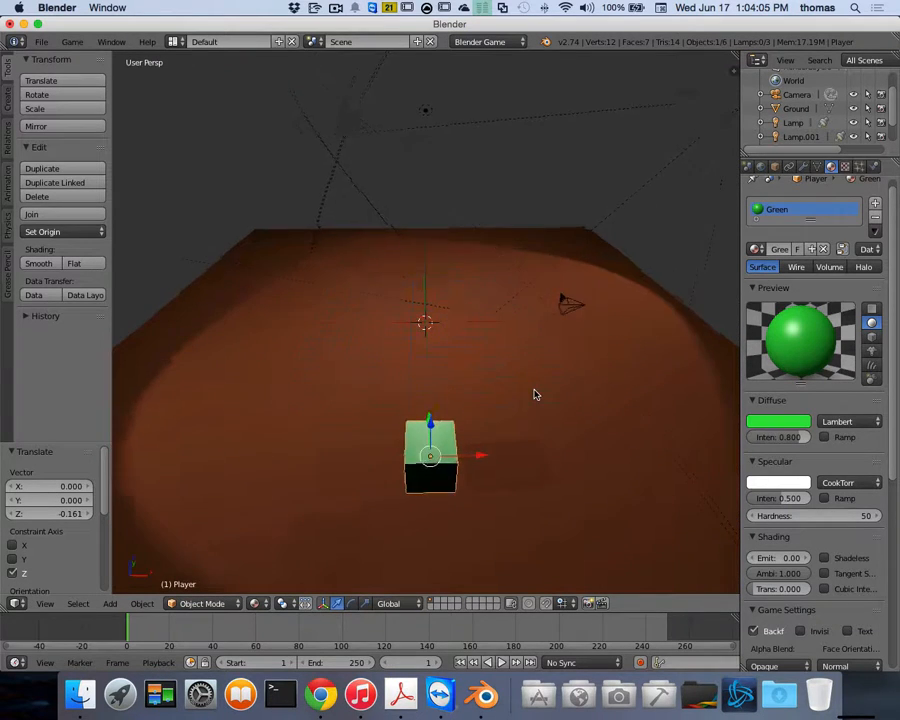
pyautogui.scroll(2, 580, 348)
pyautogui.scroll(1, 580, 348)
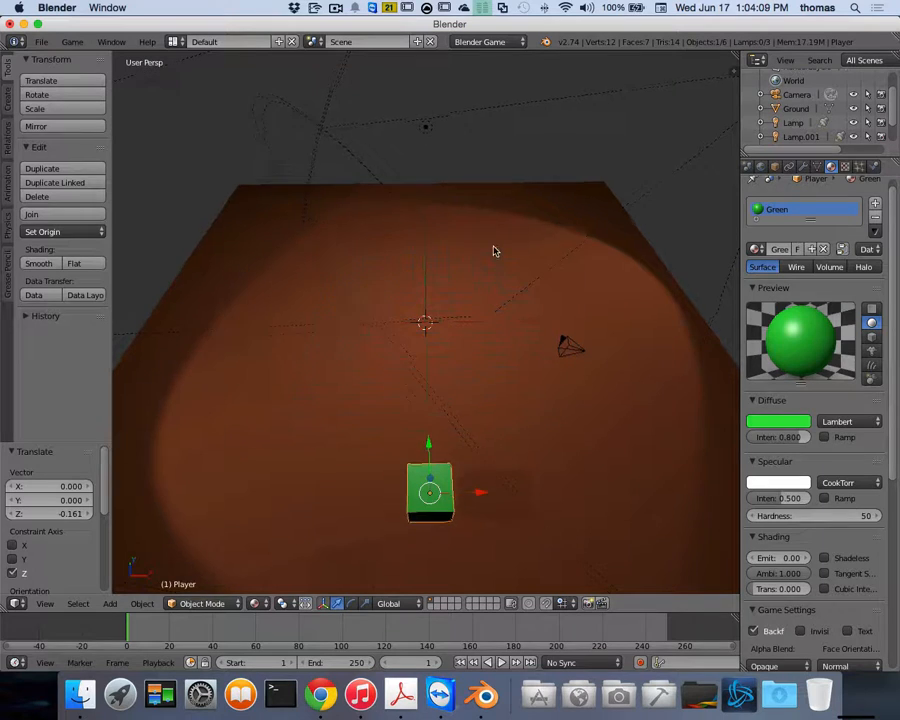
pyautogui.scroll(5, 494, 250)
pyautogui.scroll(1, 494, 250)
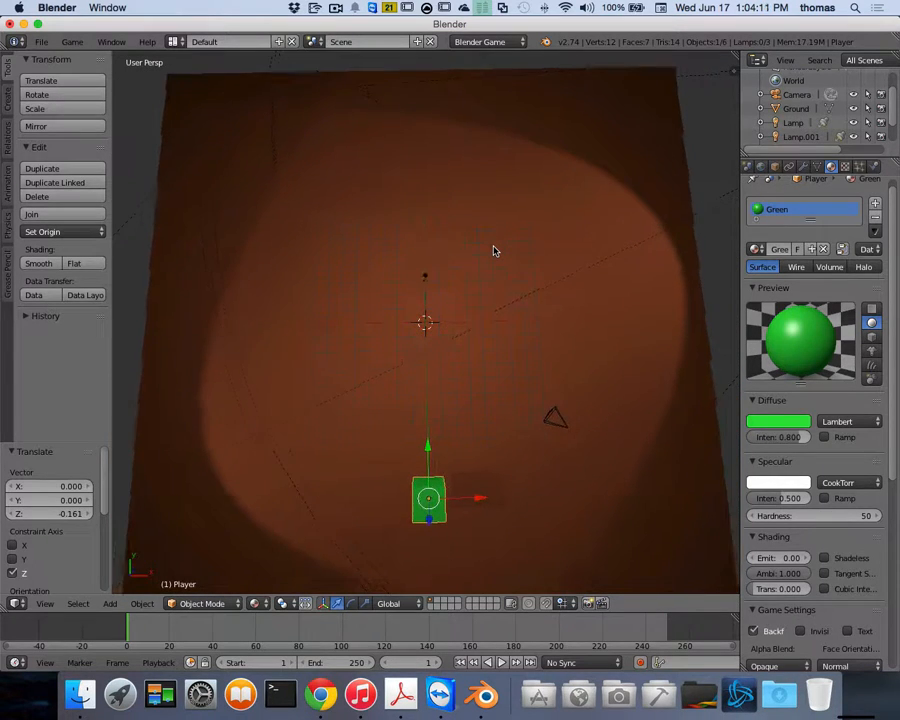
pyautogui.hscroll(-2, 494, 250)
pyautogui.hscroll(2, 494, 250)
pyautogui.hscroll(1, 494, 250)
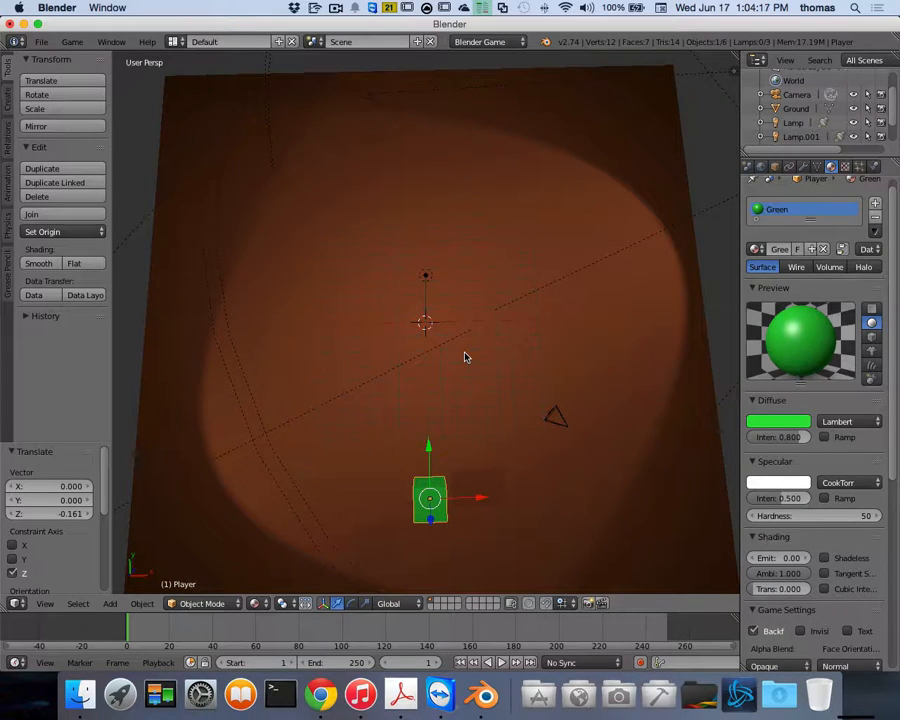
pyautogui.scroll(5, 464, 355)
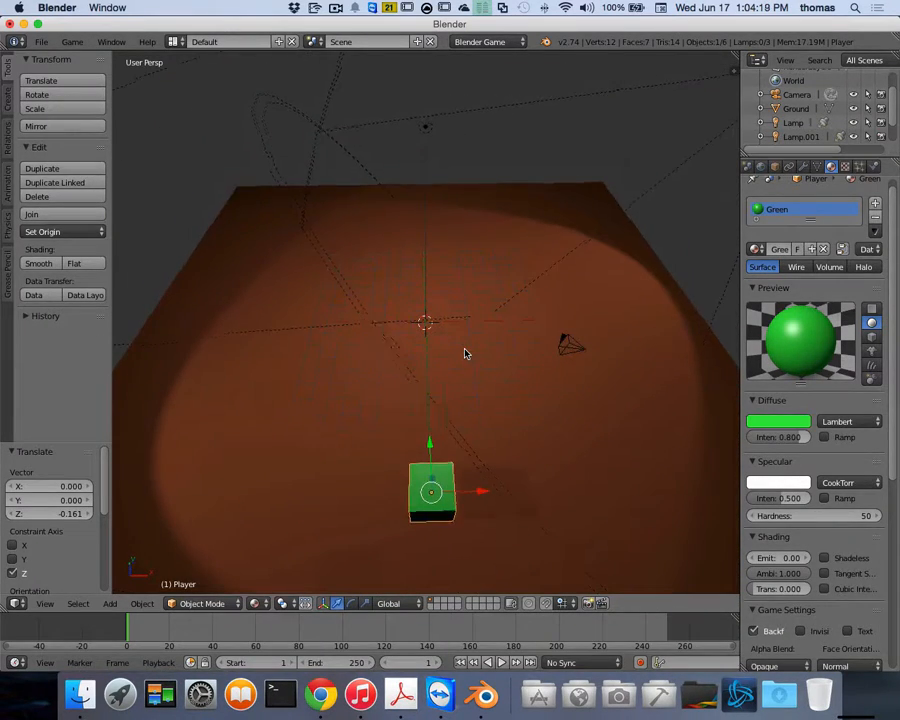
pyautogui.scroll(4, 464, 353)
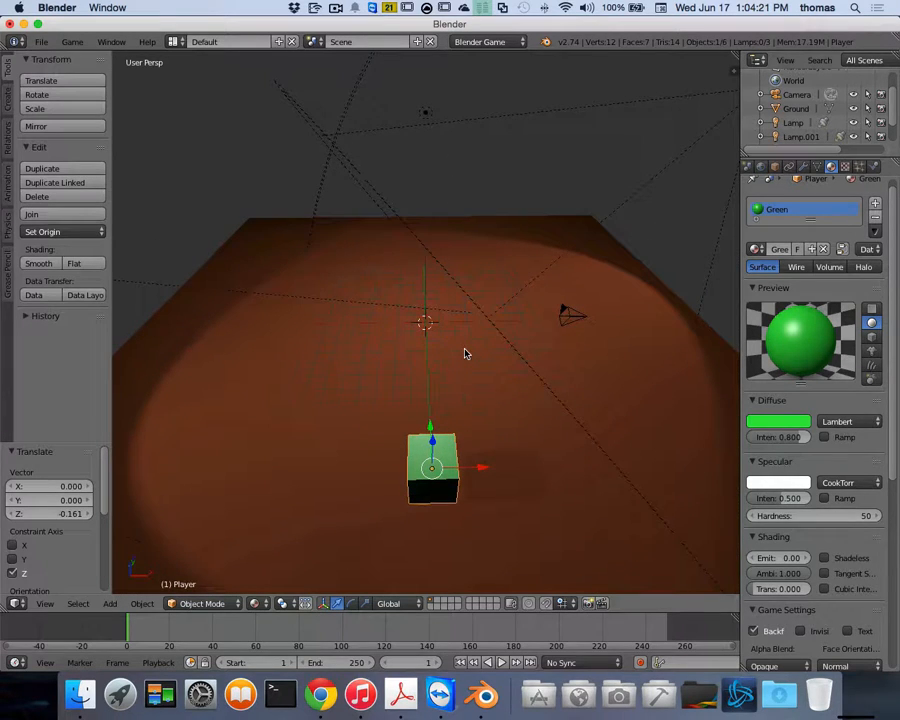
pyautogui.scroll(3, 464, 353)
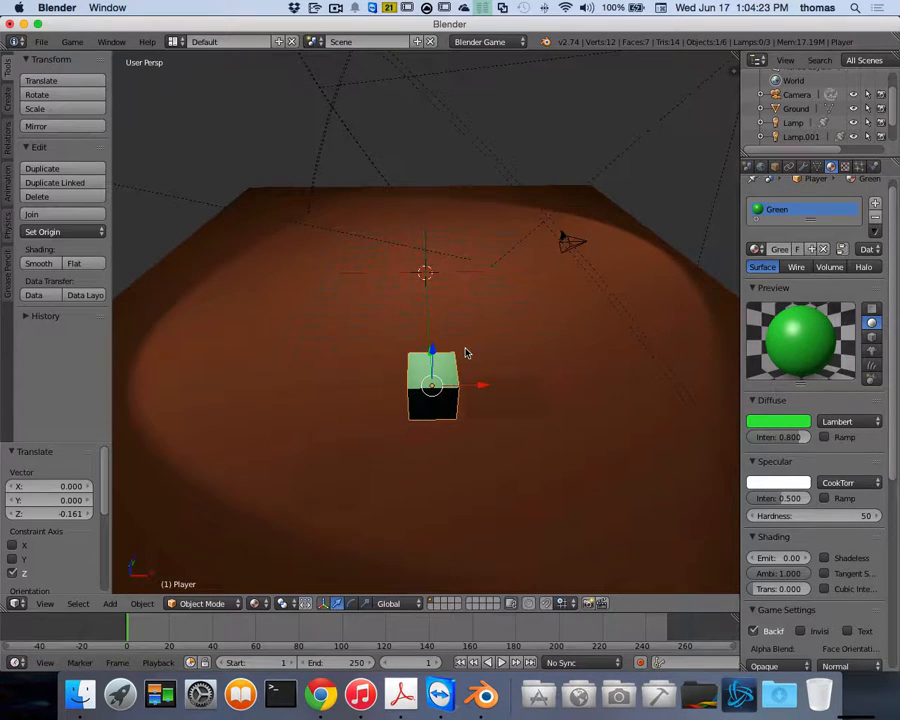
# Step: Select the Camera and enable Lock Camera to View
pyautogui.rightClick(568, 247)
pyautogui.rightClick(565, 247)
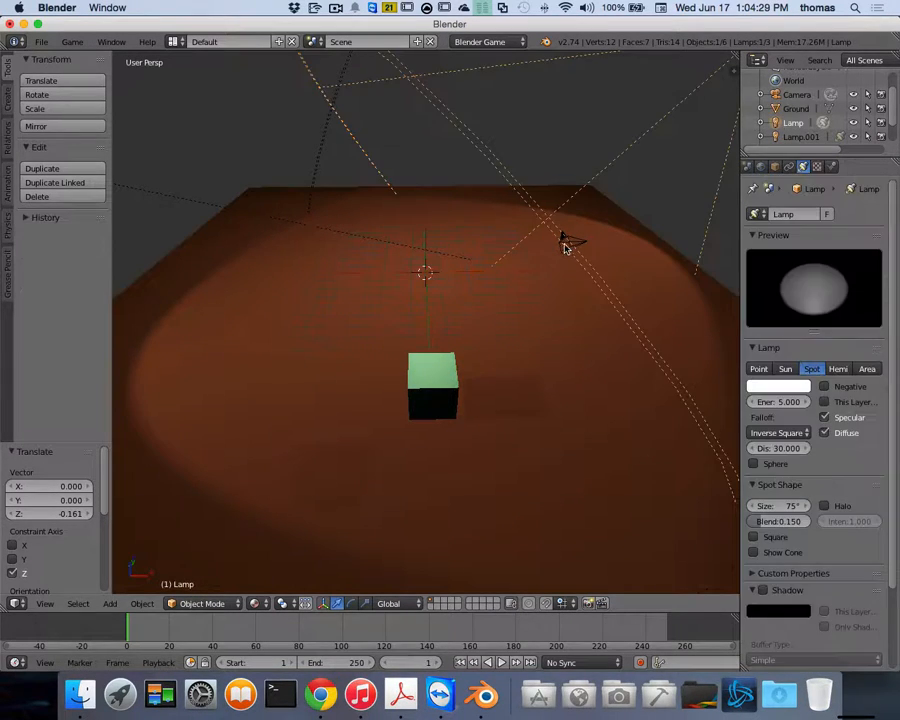
pyautogui.rightClick(570, 245)
pyautogui.rightClick(582, 242)
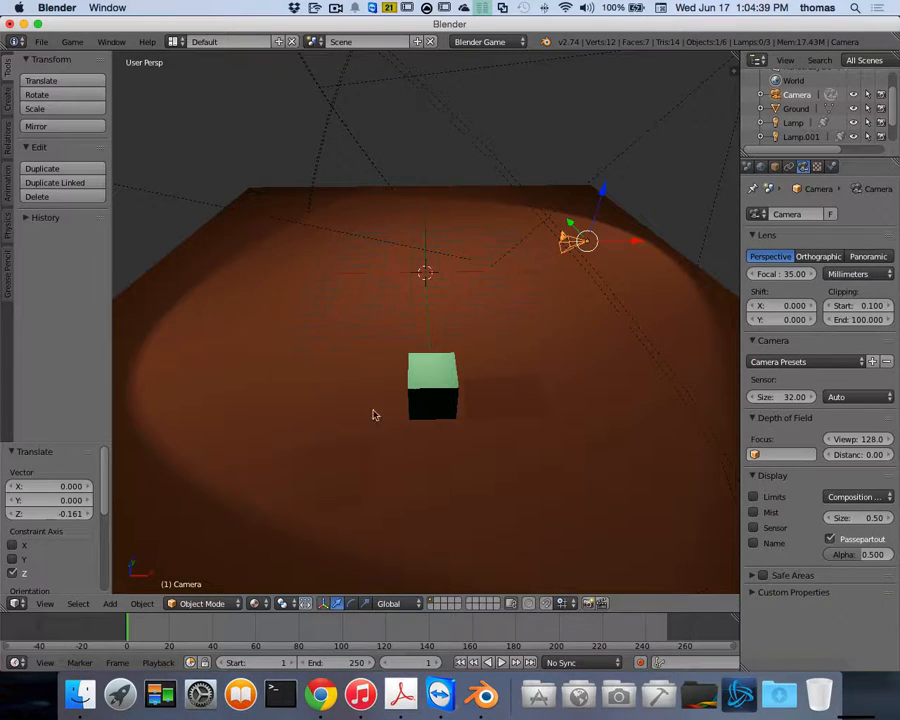
pyautogui.press('n')
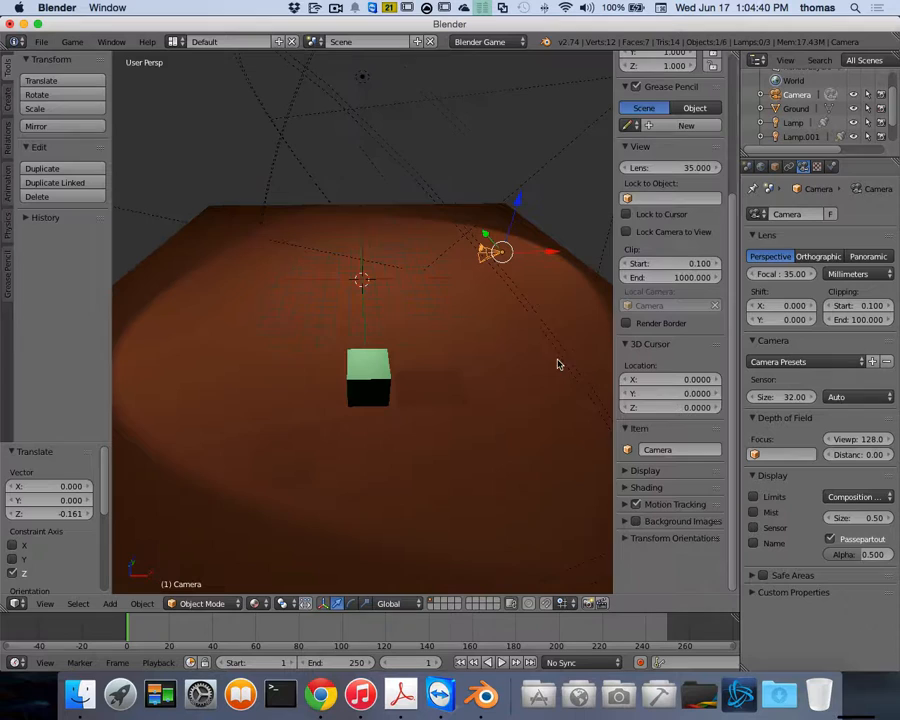
pyautogui.click(629, 233)
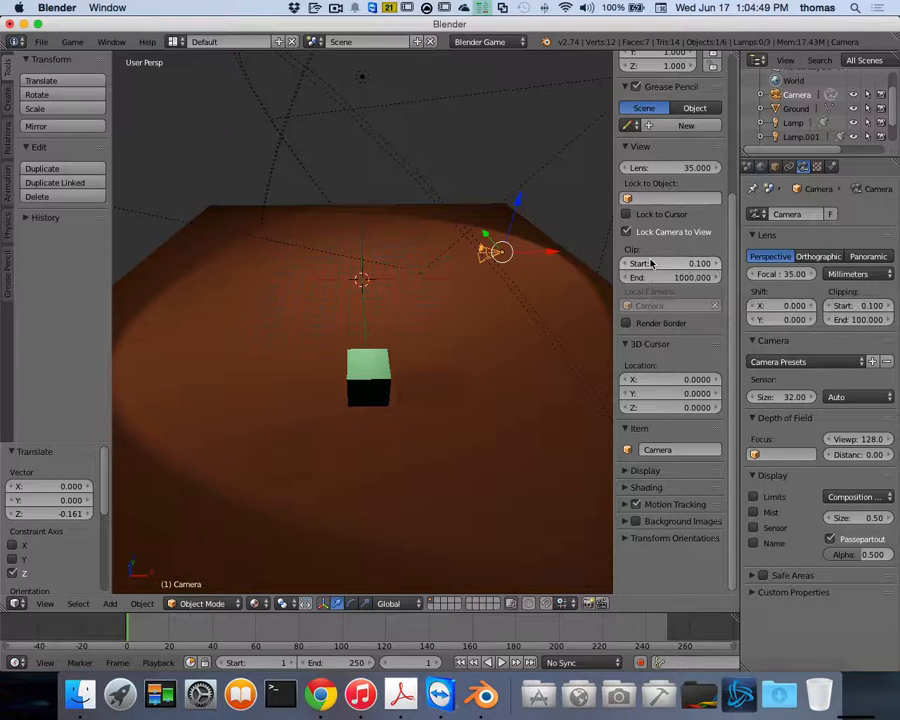
# Step: In the camera view, swing the Camera behind the Player cube and pull it back to frame the cube and the lit Ground
pyautogui.press('KP_0')
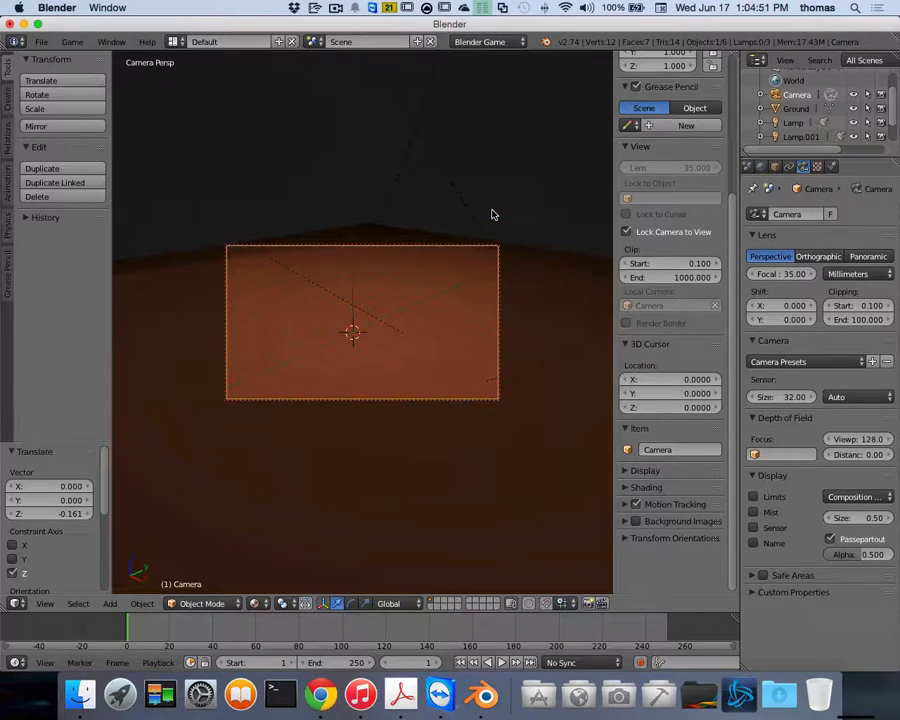
pyautogui.hscroll(-5, 514, 301)
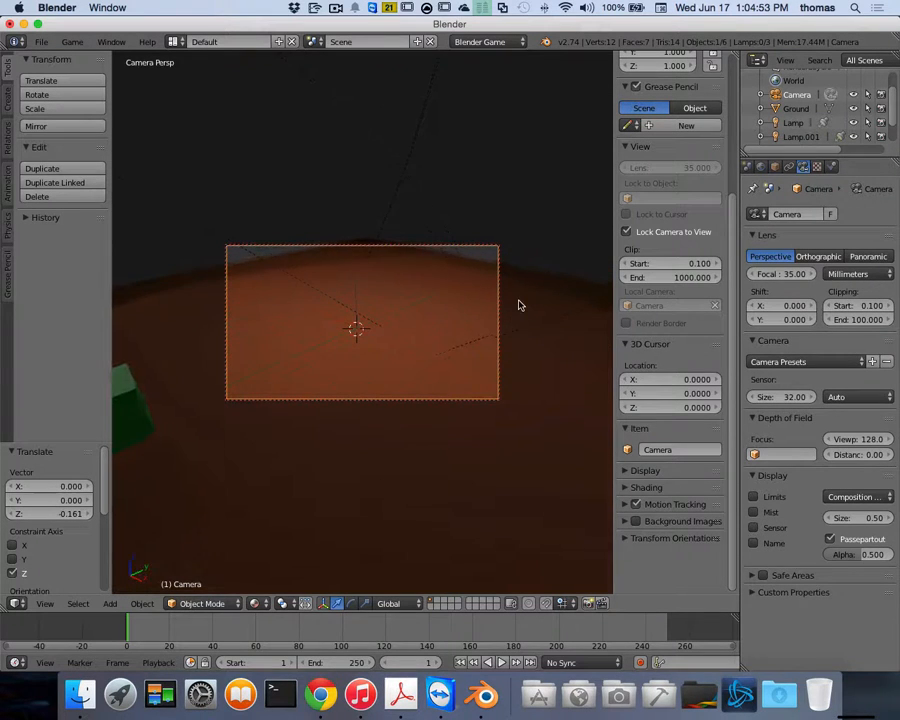
pyautogui.scroll(-4, 518, 304)
pyautogui.scroll(3, 524, 302)
pyautogui.hscroll(-5, 523, 301)
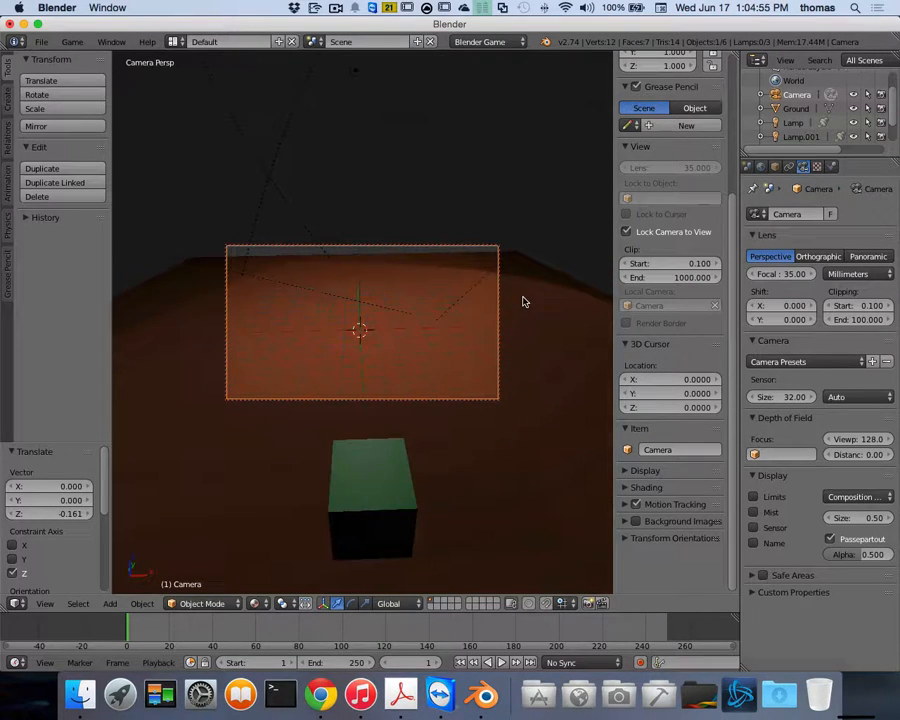
pyautogui.hscroll(2, 523, 301)
pyautogui.scroll(-5, 521, 301)
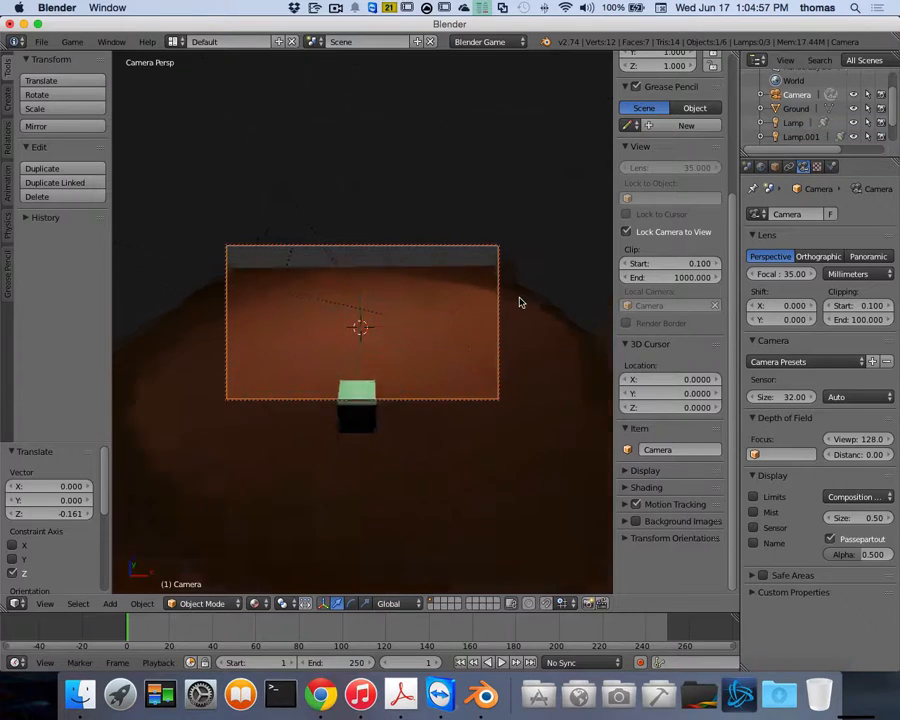
pyautogui.scroll(-2, 519, 302)
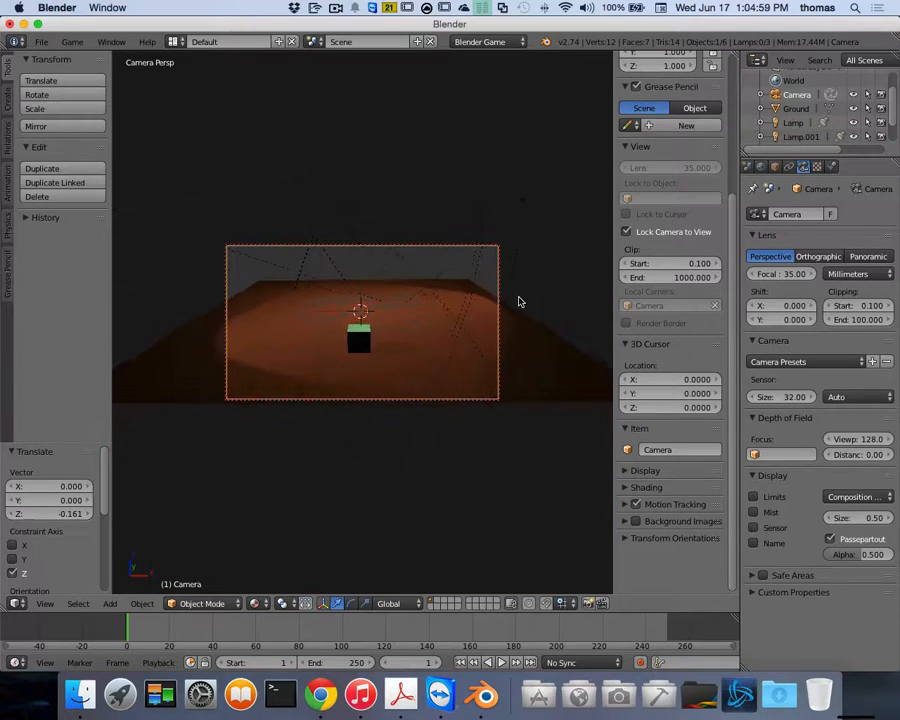
# Step: Refine the locked Camera's distance and angle so the Player cube sits centred in the frame with the lit Ground around it
pyautogui.scroll(-3, 519, 301)
pyautogui.scroll(4, 519, 300)
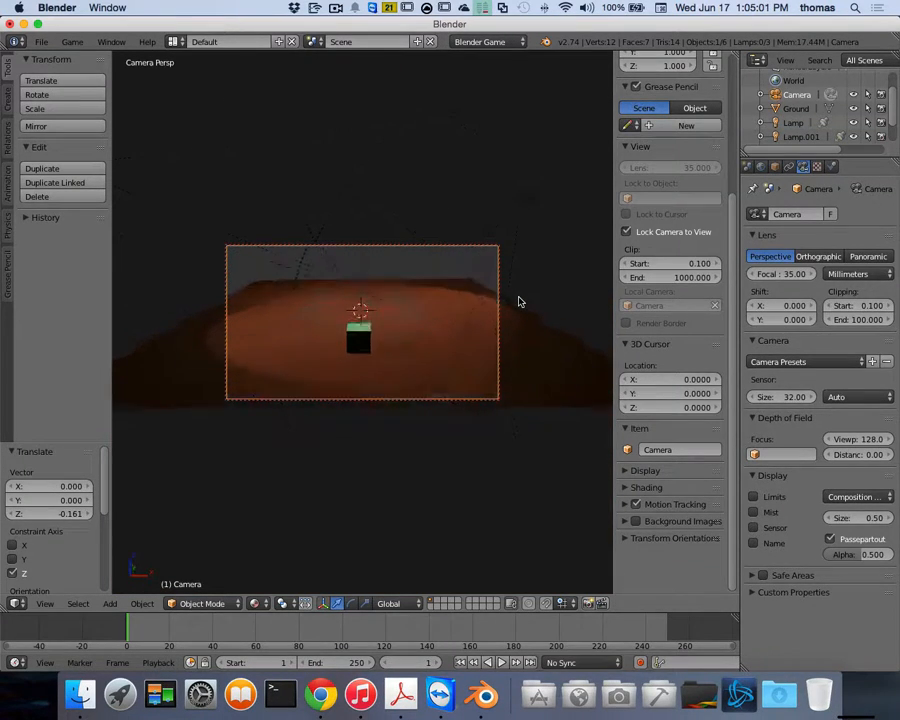
pyautogui.scroll(4, 519, 300)
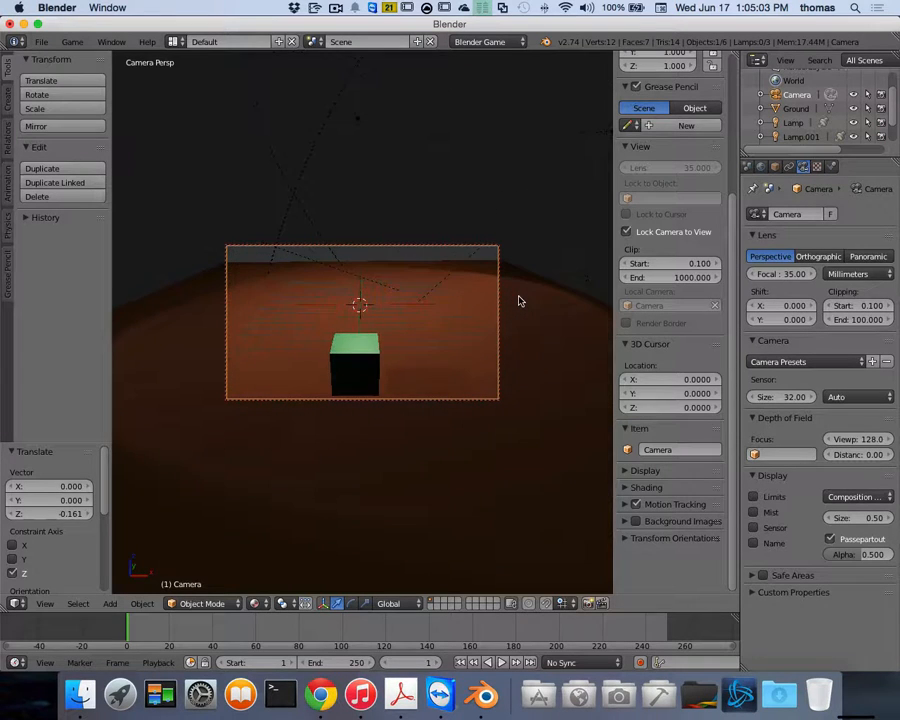
pyautogui.scroll(-5, 519, 301)
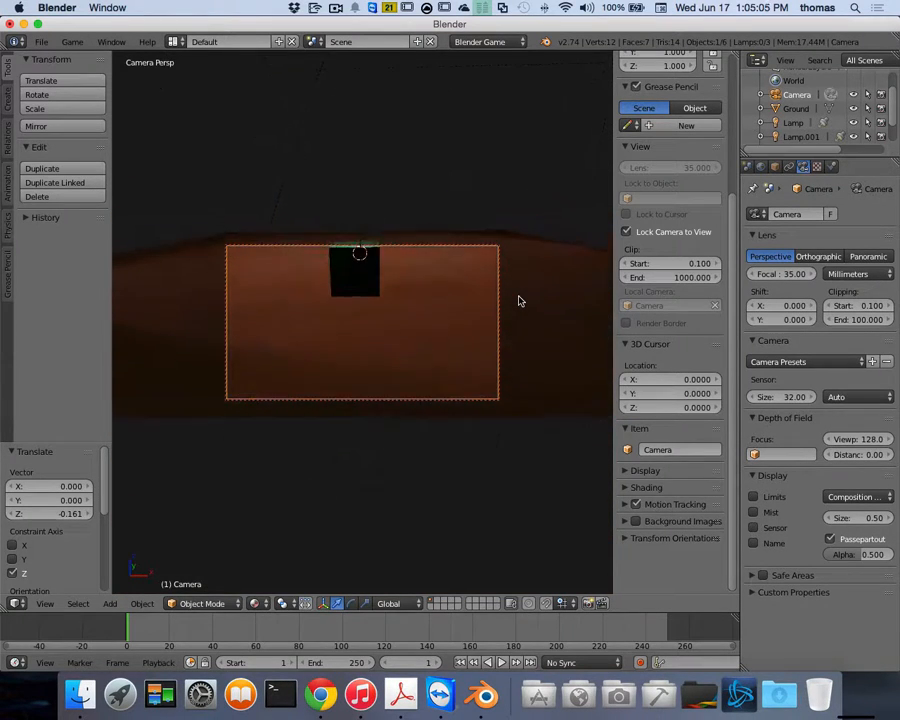
pyautogui.scroll(4, 519, 301)
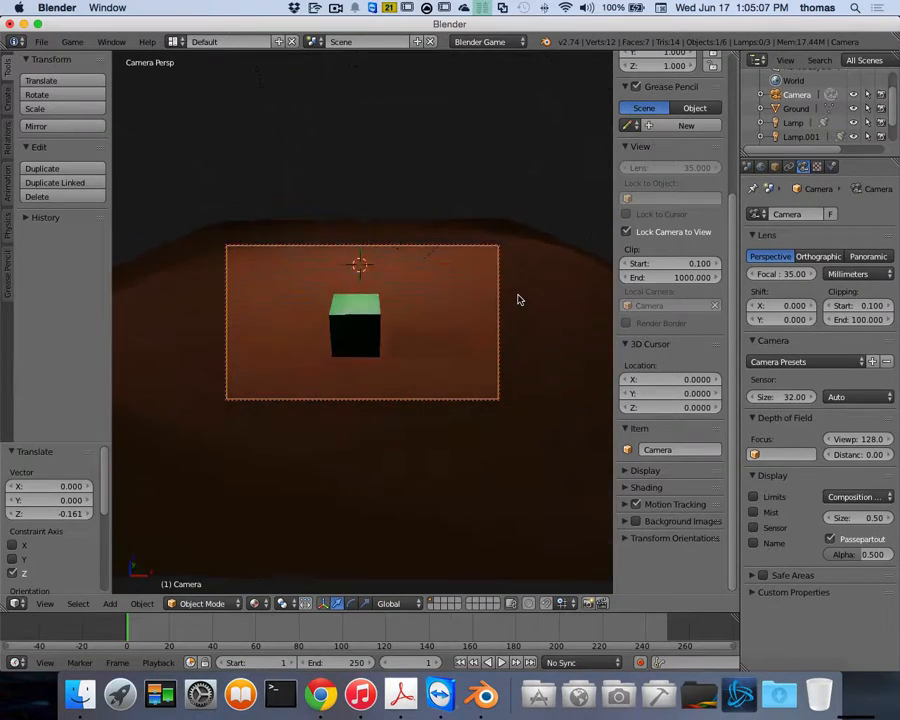
pyautogui.scroll(-4, 519, 300)
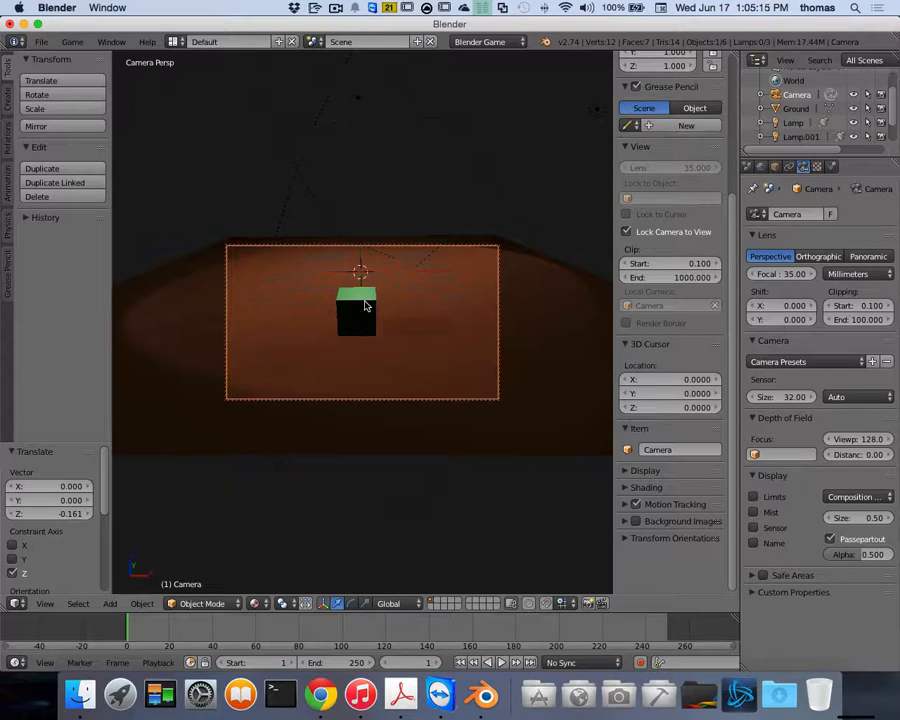
pyautogui.scroll(-4, 342, 310)
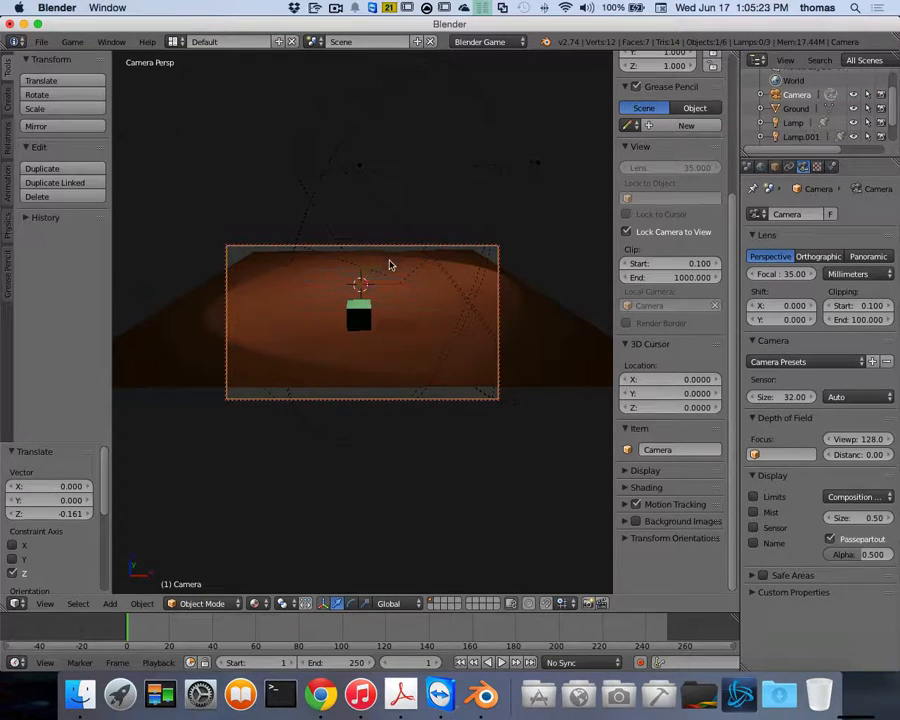
# Step: Briefly run the game from the camera view to check the framing, and turn off Lock Camera to View
pyautogui.press('p')
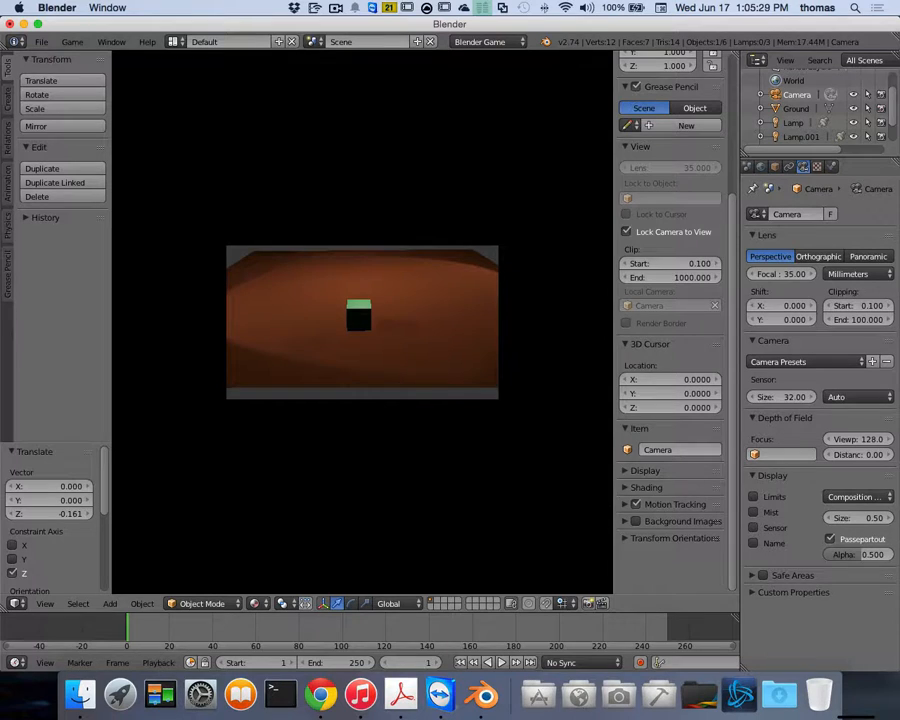
pyautogui.press('Escape')
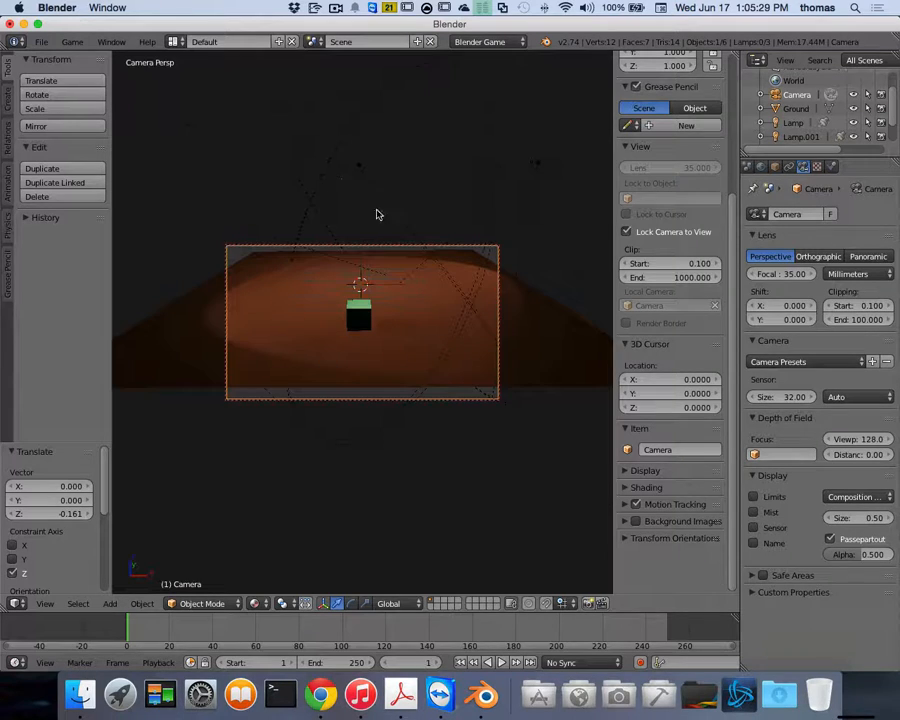
pyautogui.click(672, 240)
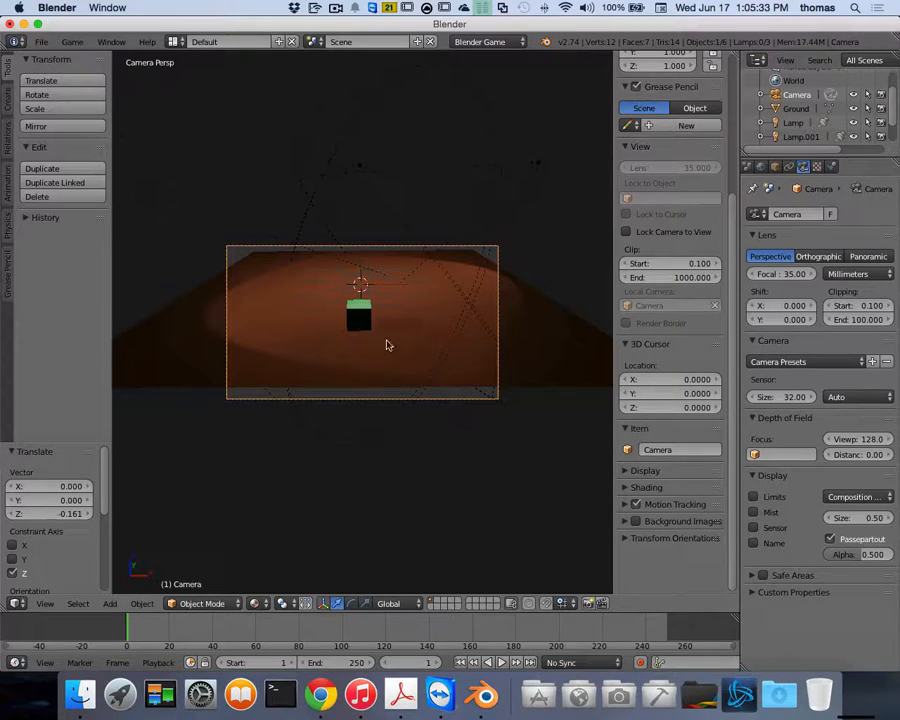
pyautogui.scroll(3, 393, 342)
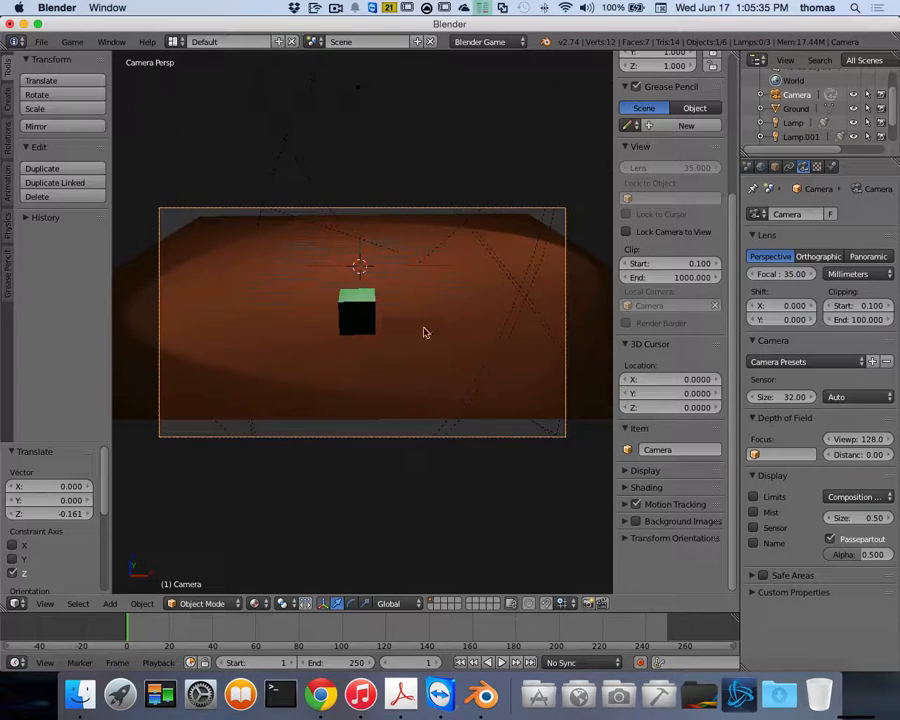
# Step: Hide the viewport's properties and tool shelves and enlarge the camera view to fill the freed space
pyautogui.press('n')
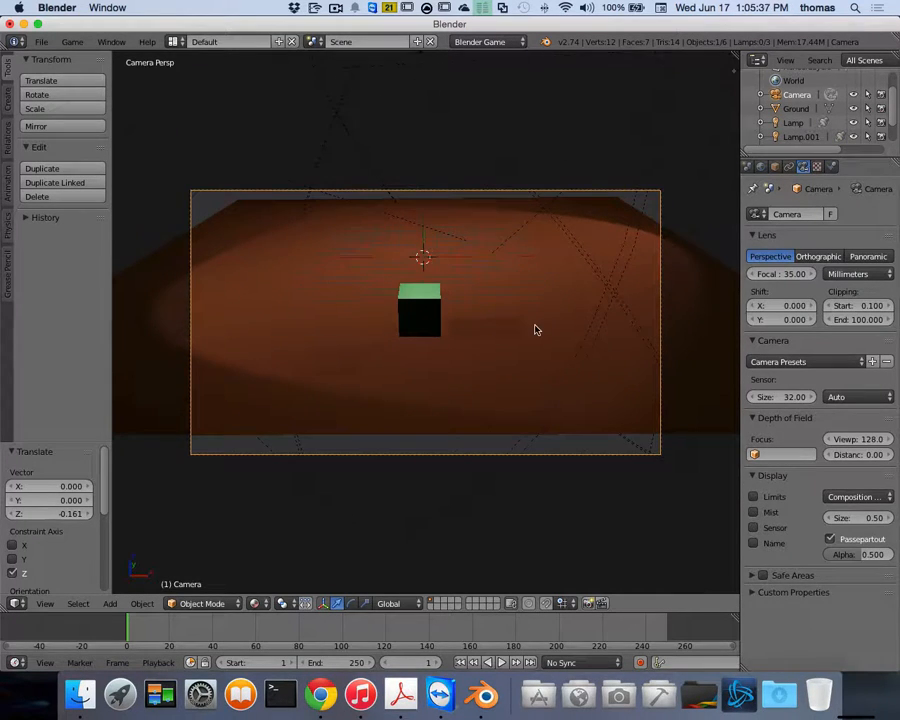
pyautogui.scroll(3, 535, 330)
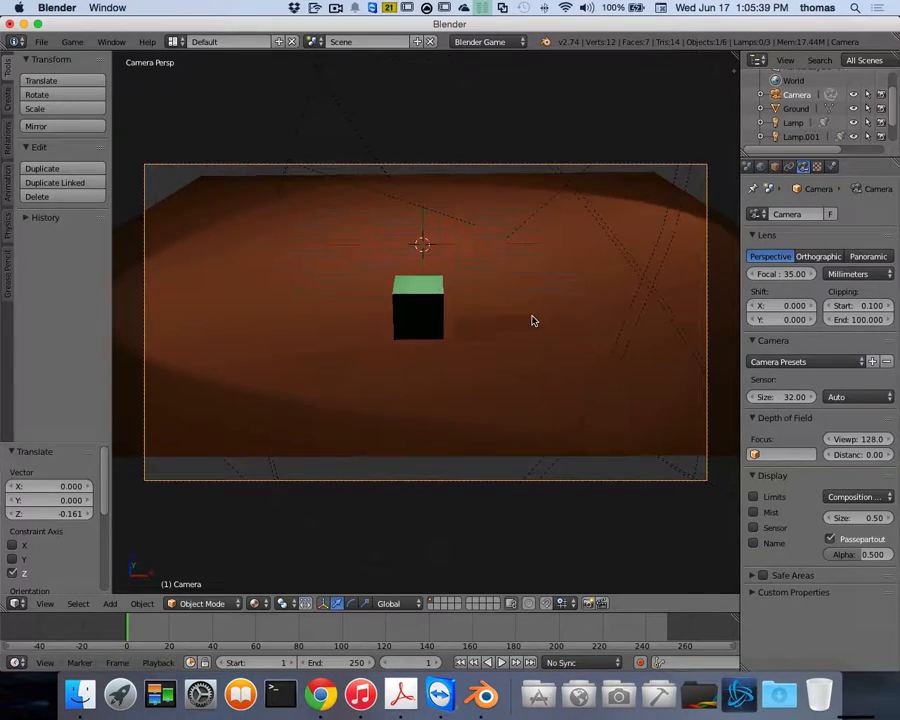
pyautogui.press('t')
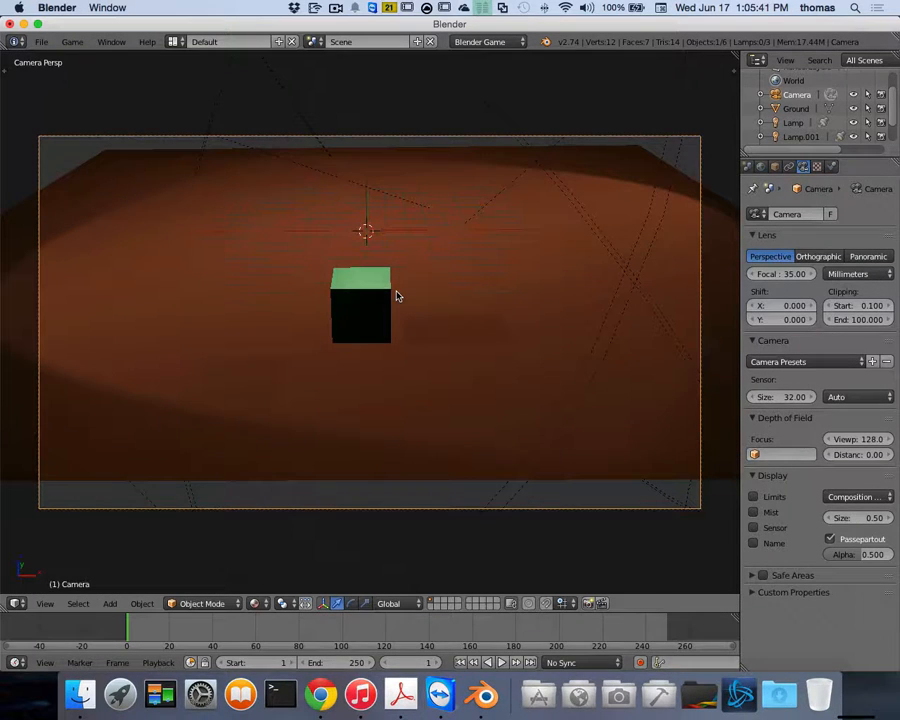
pyautogui.scroll(1, 397, 296)
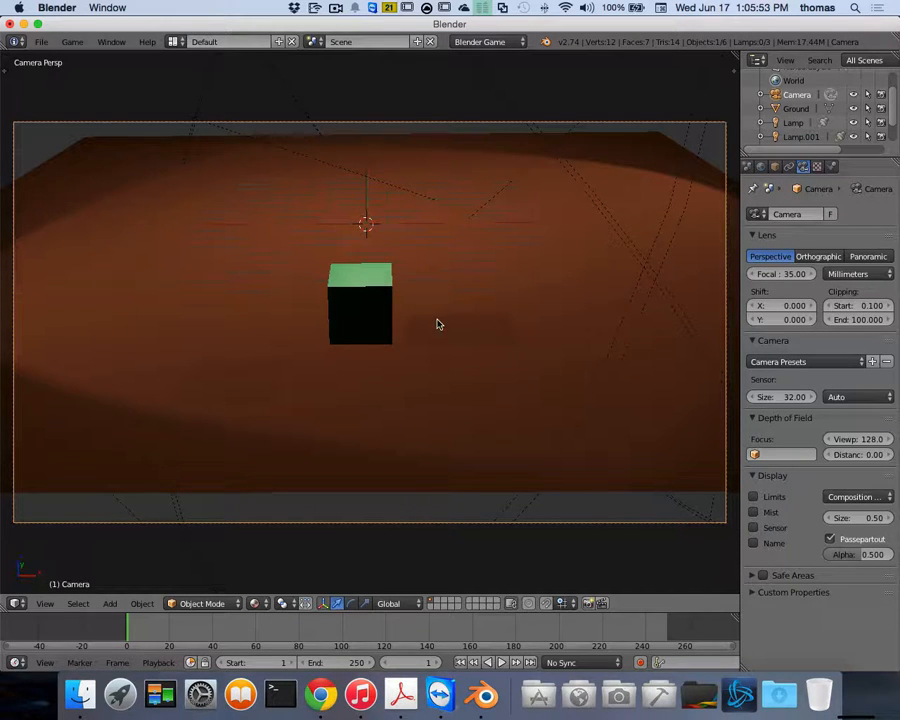
# Step: Leave the camera view and examine the camera's placement relative to the player cube, ground and lamps from several angles
pyautogui.press('KP_0')
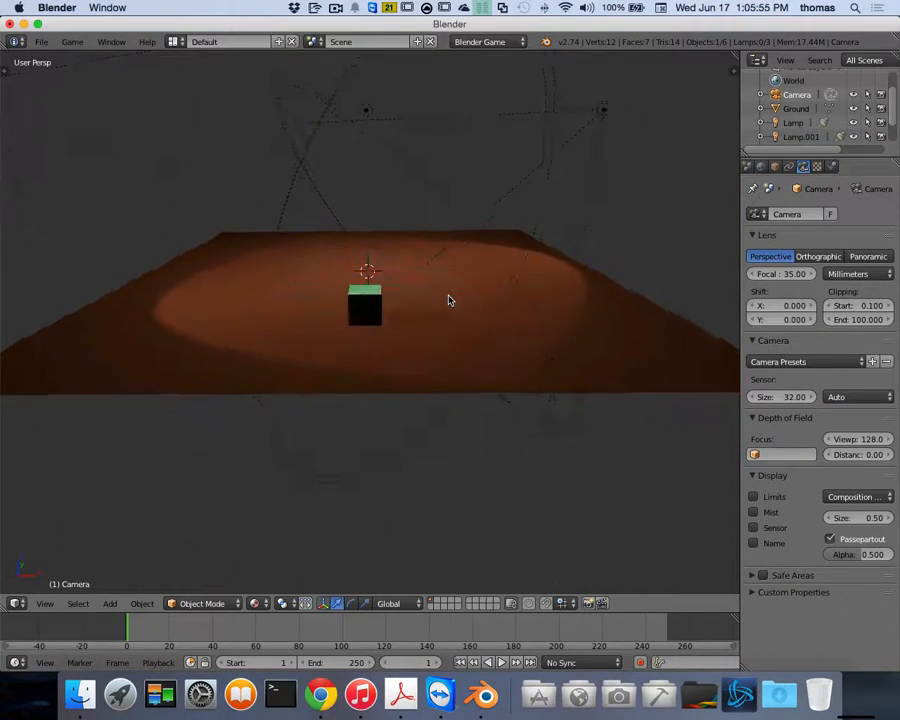
pyautogui.scroll(3, 449, 300)
pyautogui.scroll(-4, 448, 300)
pyautogui.hscroll(3, 447, 299)
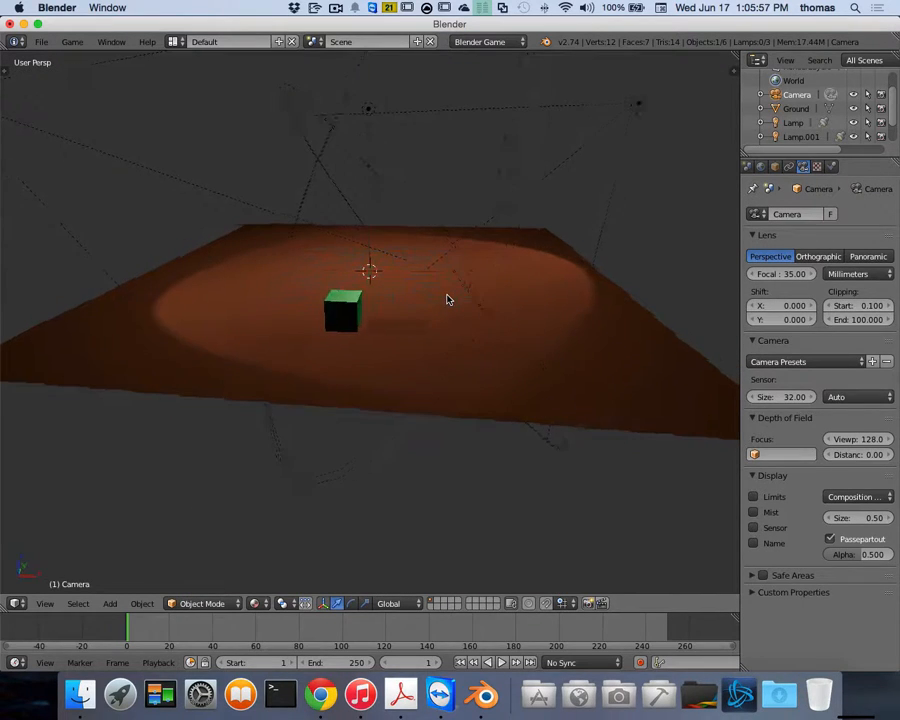
pyautogui.scroll(-4, 448, 299)
pyautogui.hscroll(3, 448, 298)
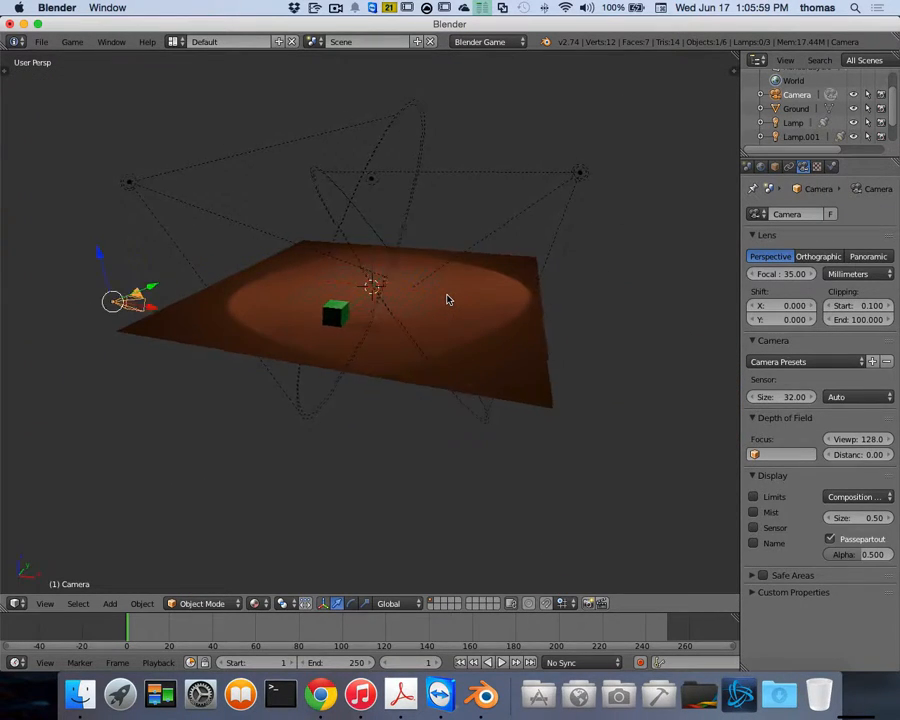
pyautogui.hscroll(1, 448, 298)
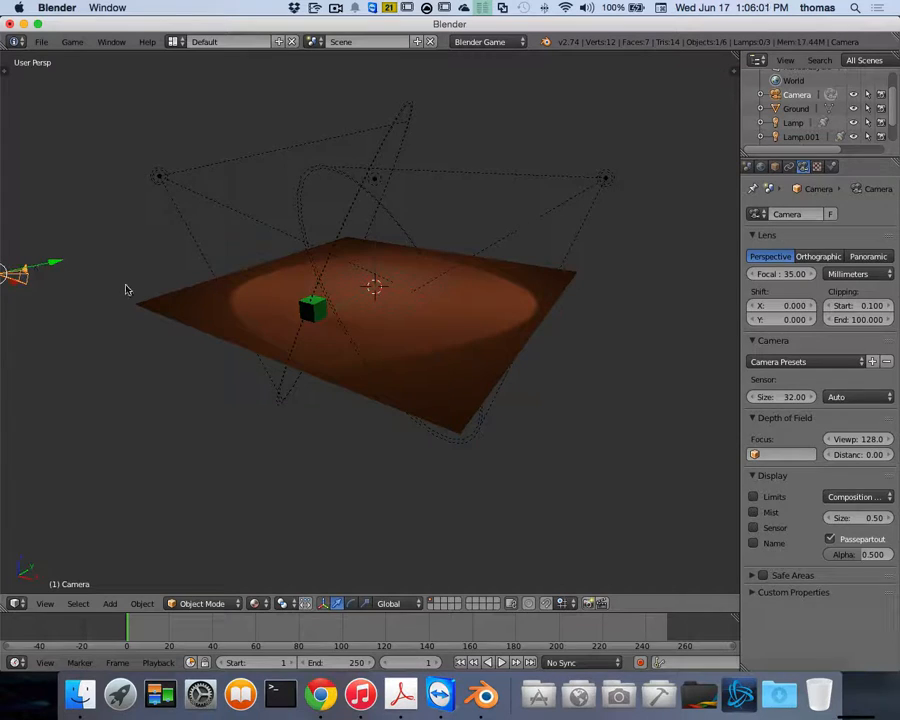
pyautogui.hscroll(2, 127, 290)
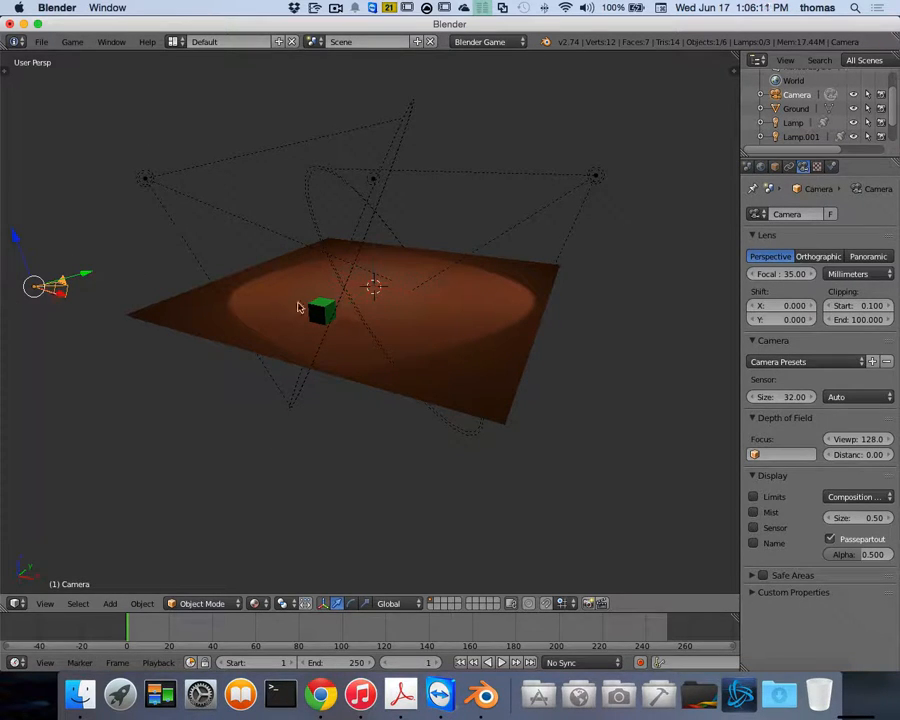
pyautogui.moveTo(340, 310); pyautogui.dragTo(651, 352, button='middle')
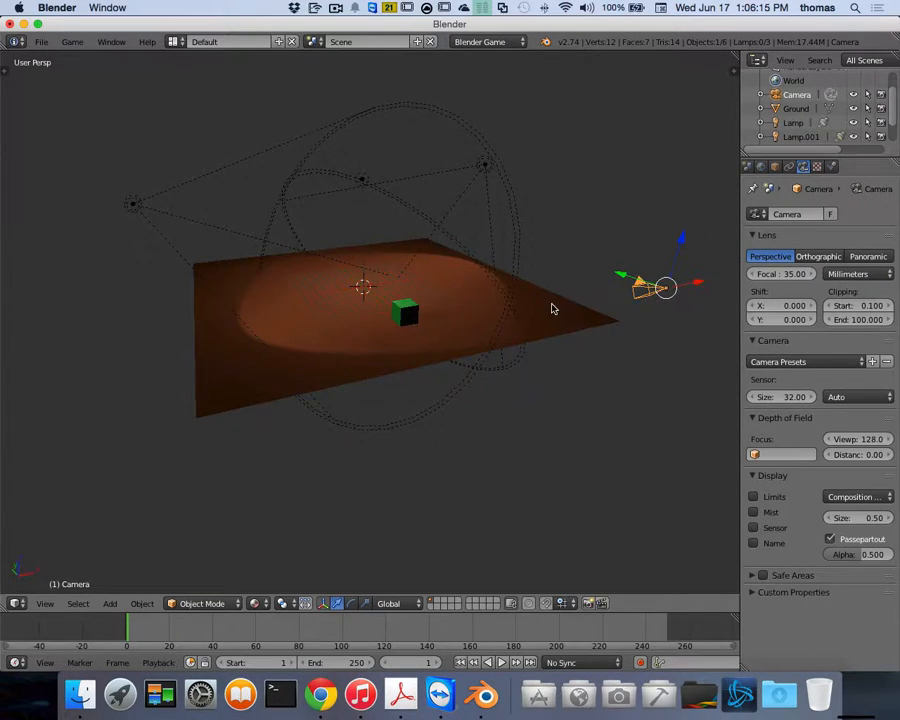
pyautogui.hscroll(-3, 552, 308)
pyautogui.hscroll(-5, 673, 281)
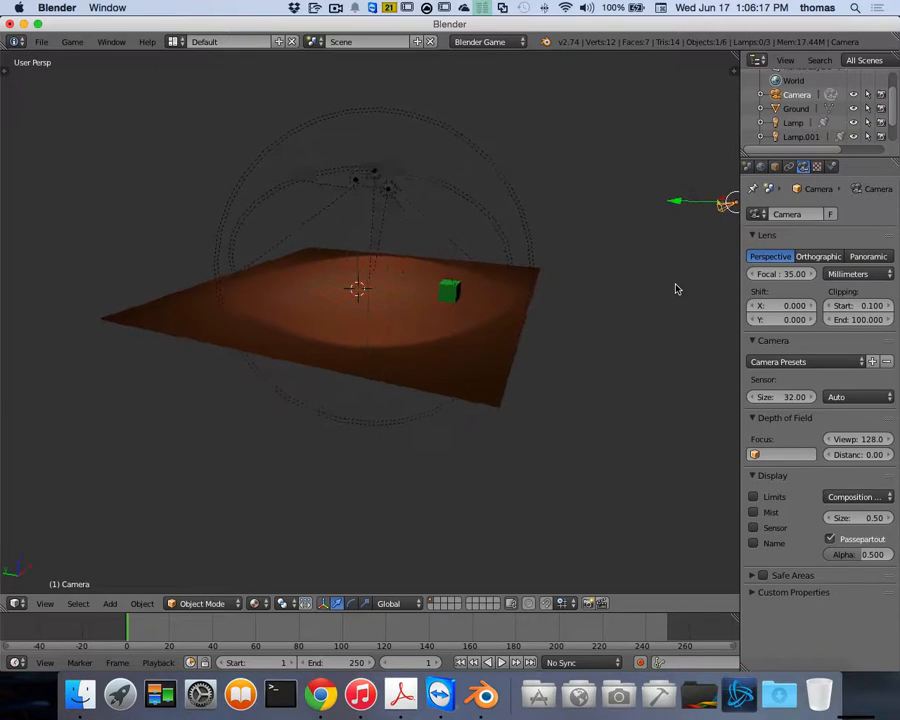
pyautogui.hscroll(-5, 672, 304)
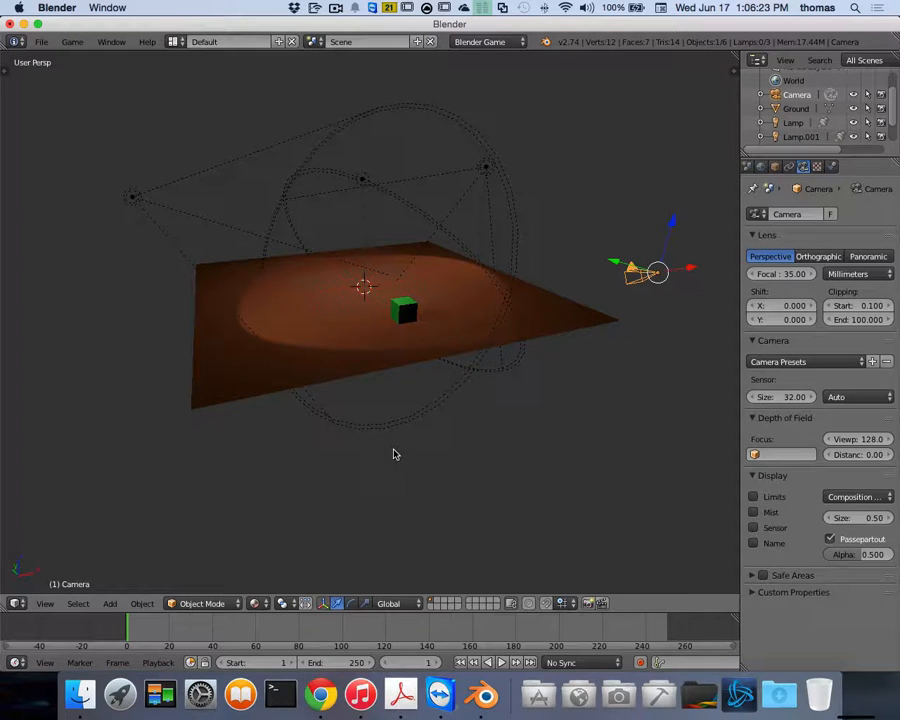
pyautogui.hscroll(10, 441, 413)
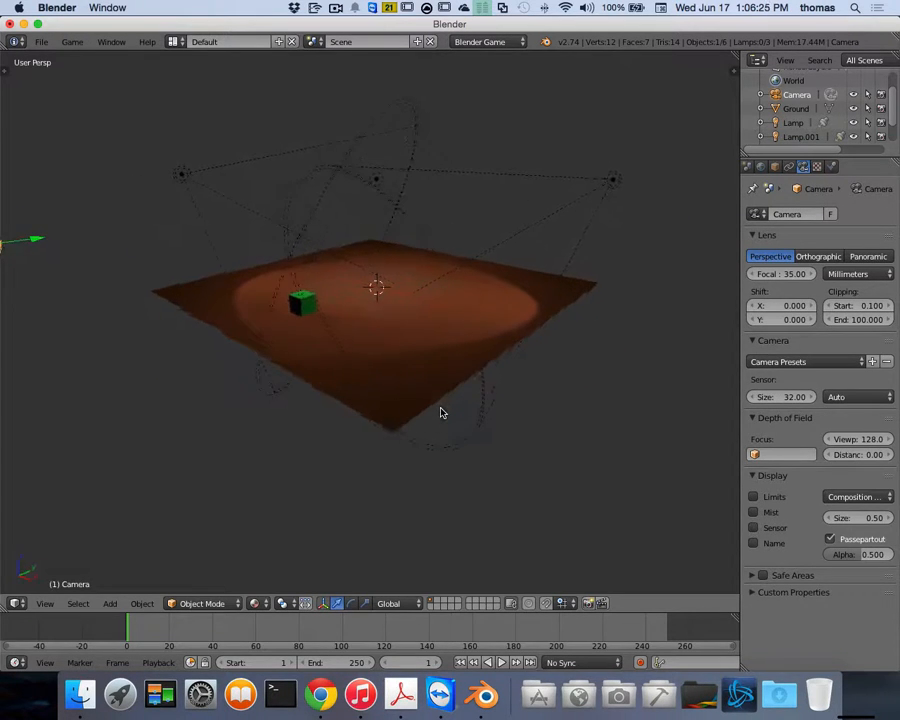
# Step: Toggle between the camera view and the free perspective to compare them, ending in the camera view
pyautogui.press('KP_0')
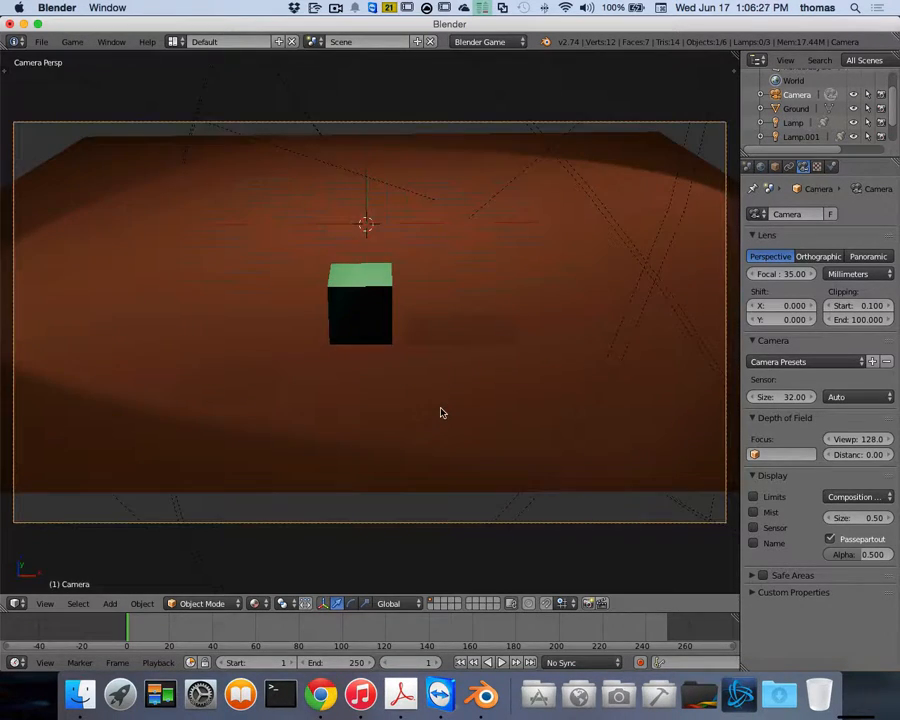
pyautogui.press('KP_0')
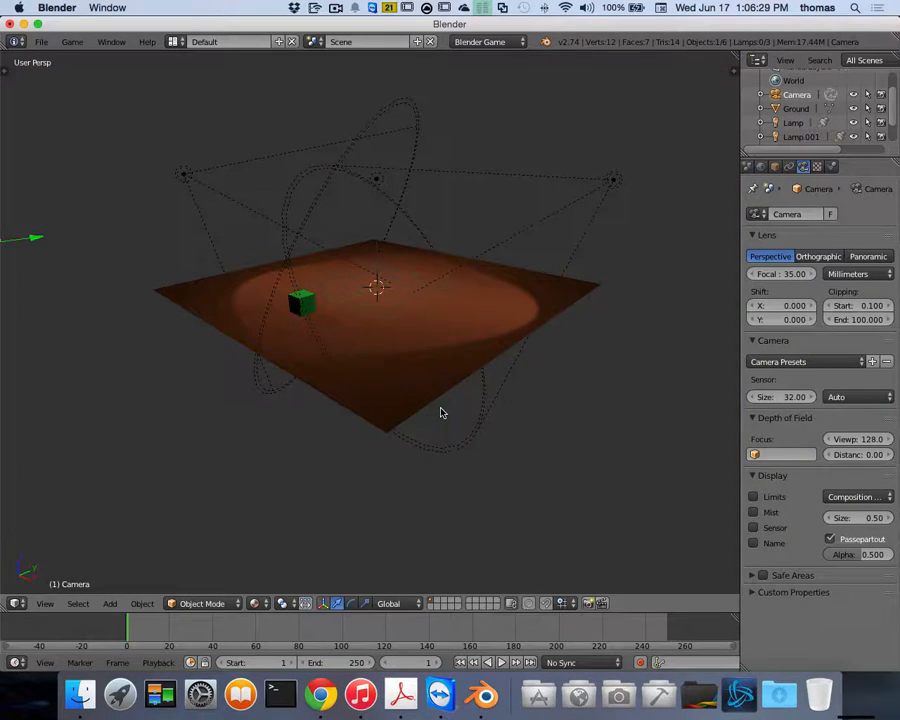
pyautogui.press('KP_0')
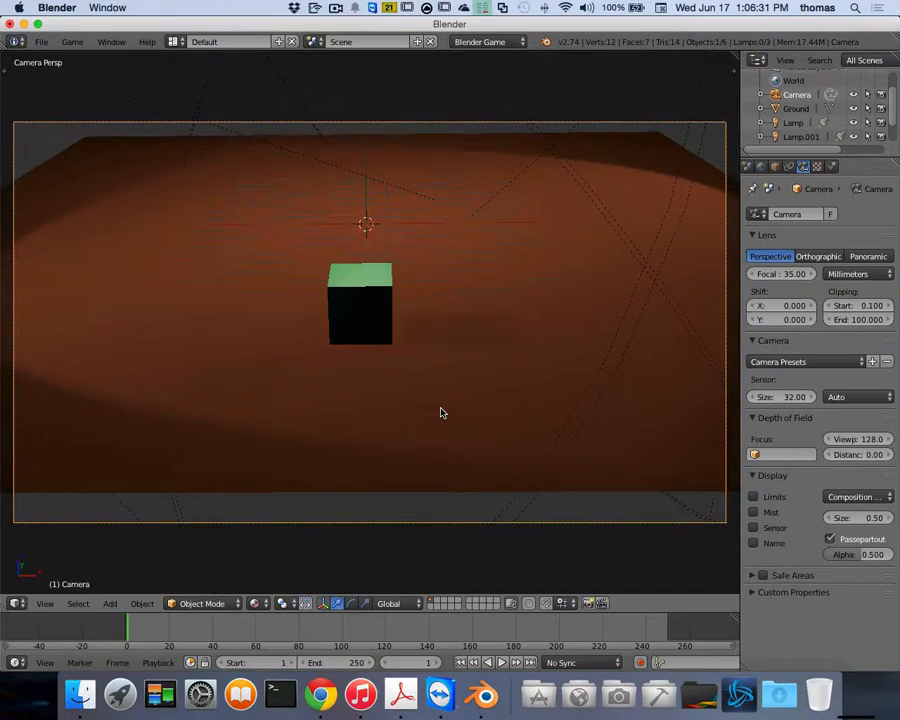
pyautogui.press('KP_0')
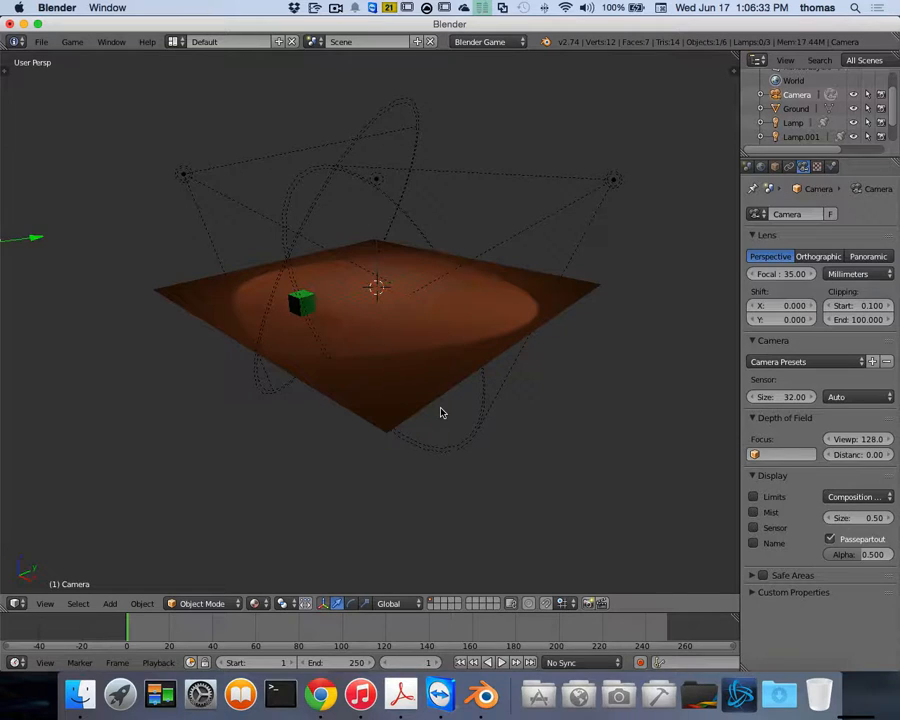
pyautogui.press('KP_0')
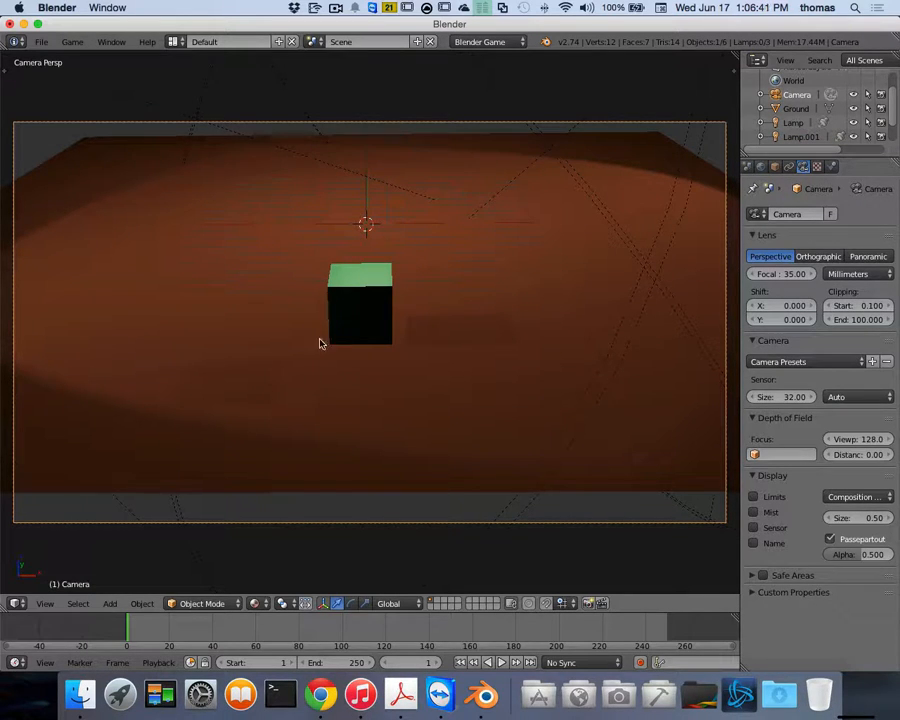
# Step: Switch to the Game View screen layout and merge the properties editor's area into the logic editor
pyautogui.click(174, 42)
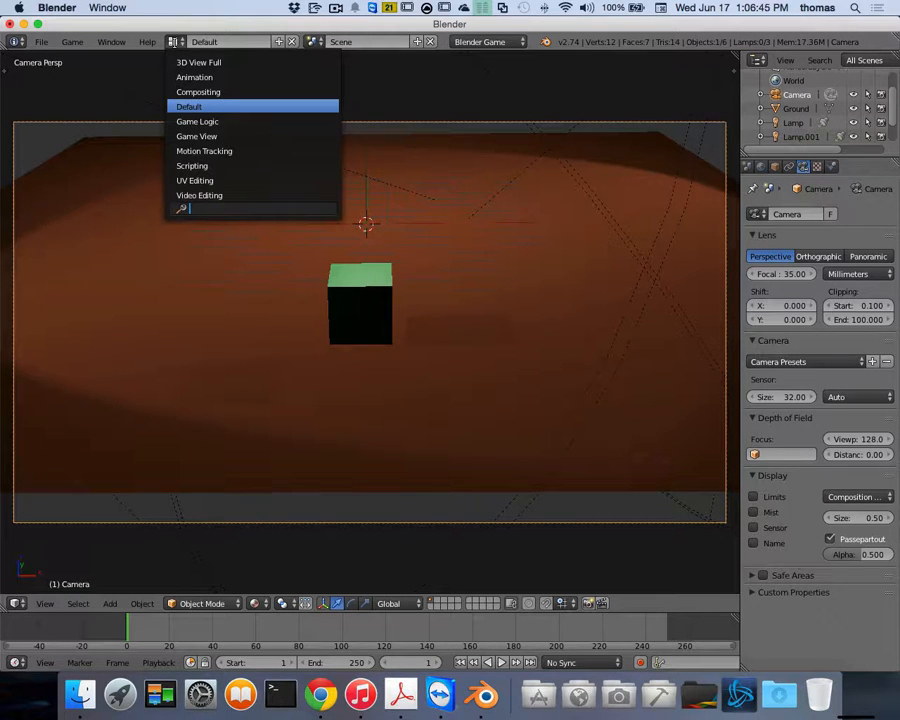
pyautogui.click(200, 136)
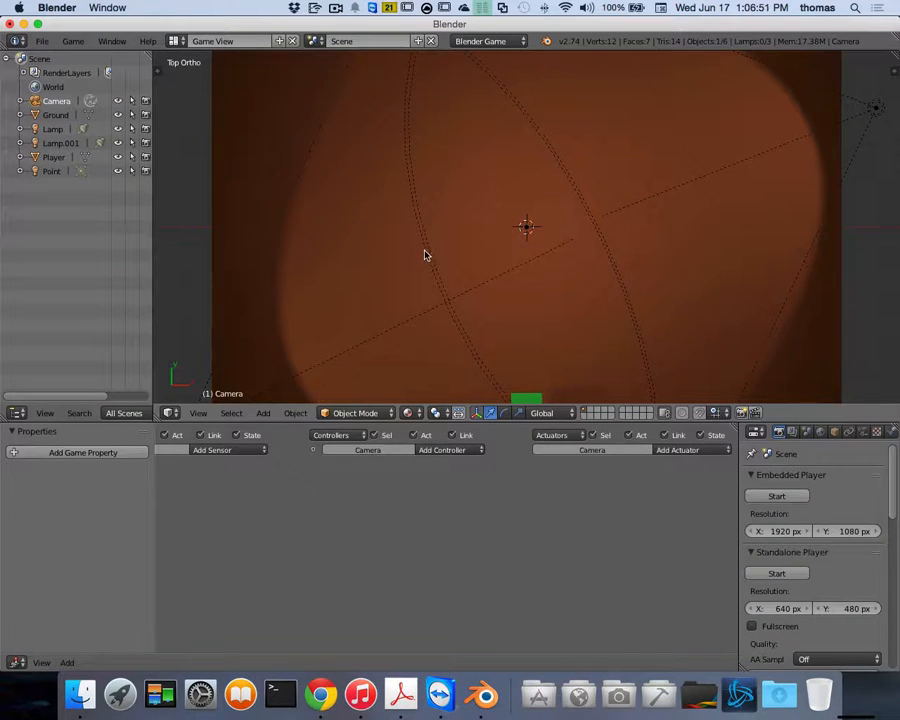
pyautogui.scroll(-4, 424, 255)
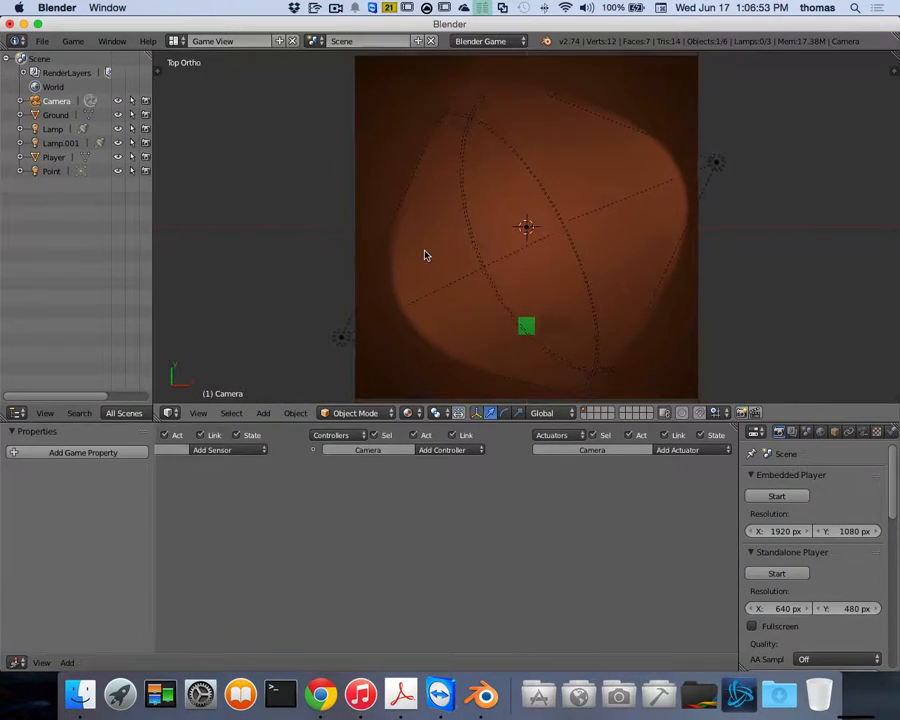
pyautogui.scroll(-1, 424, 255)
pyautogui.scroll(1, 425, 255)
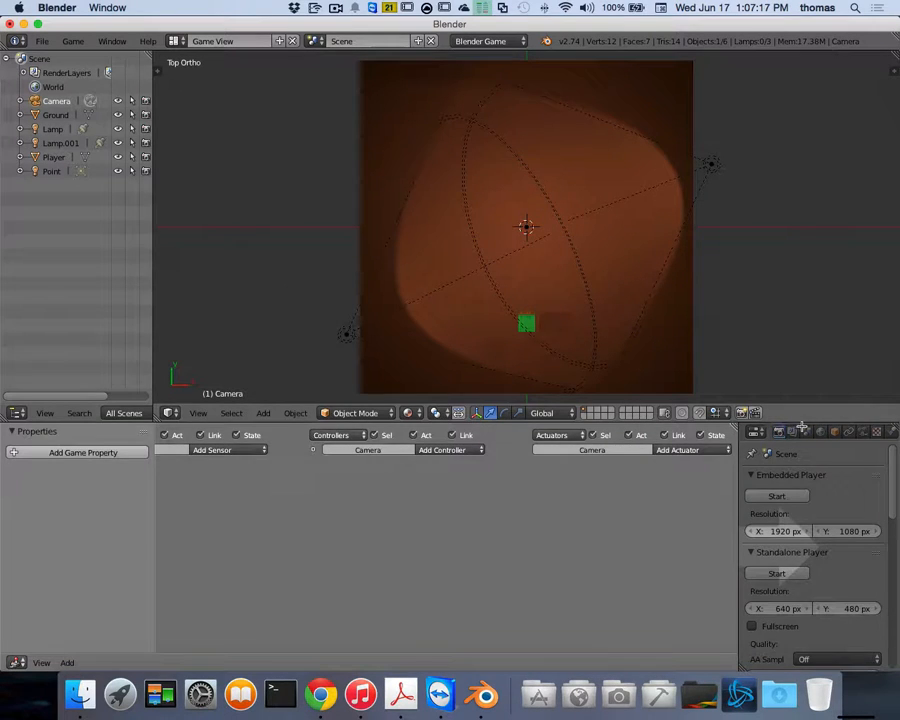
pyautogui.moveTo(801, 427); pyautogui.dragTo(813, 440)
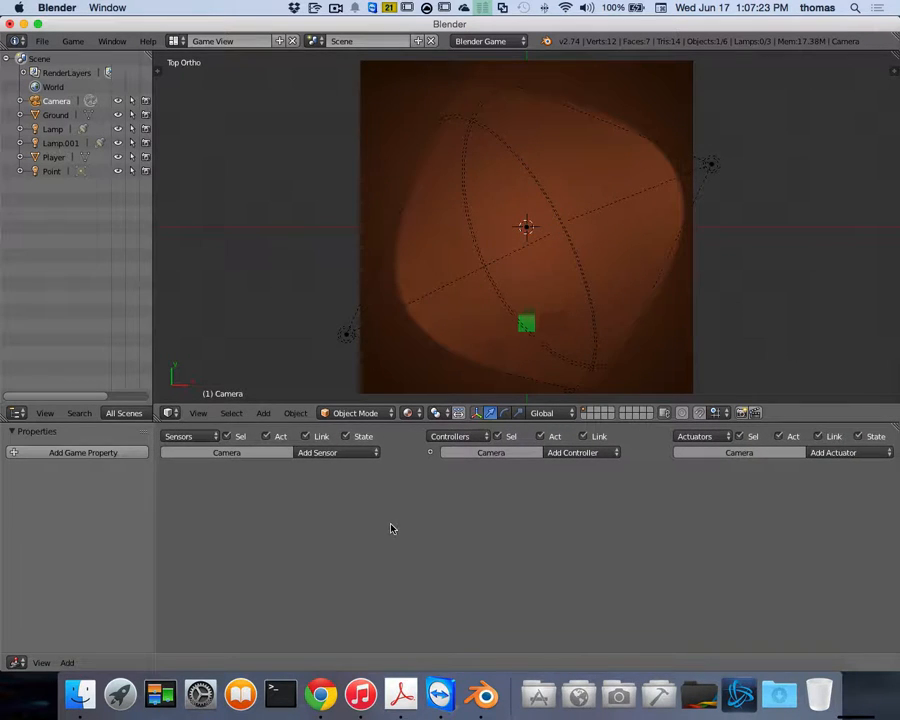
# Step: Compare the Game Logic and Default screen layouts with Game View, ending in the Game View layout
pyautogui.click(174, 42)
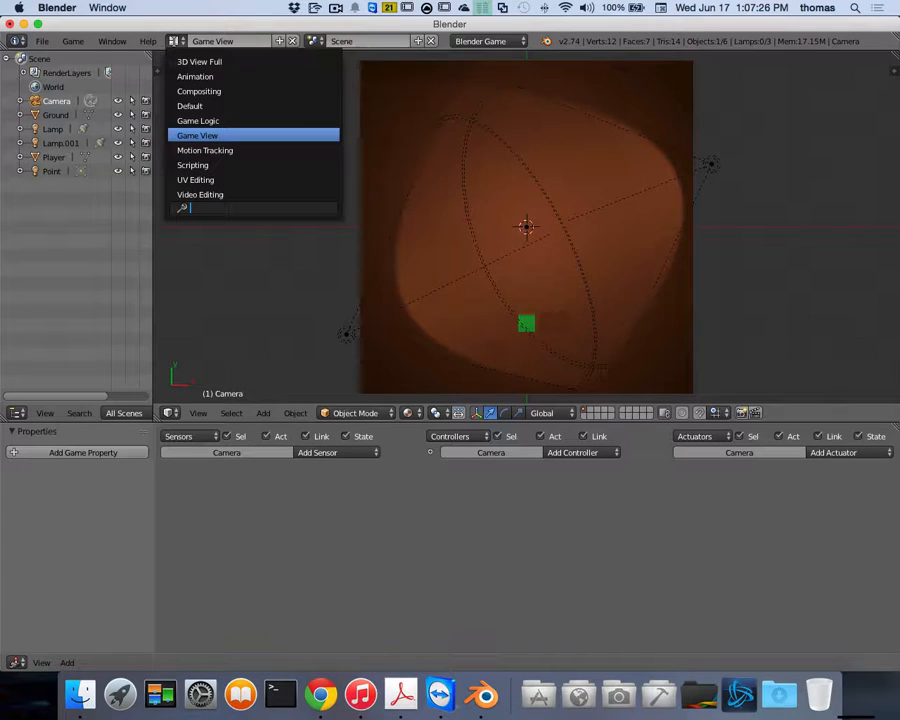
pyautogui.click(196, 120)
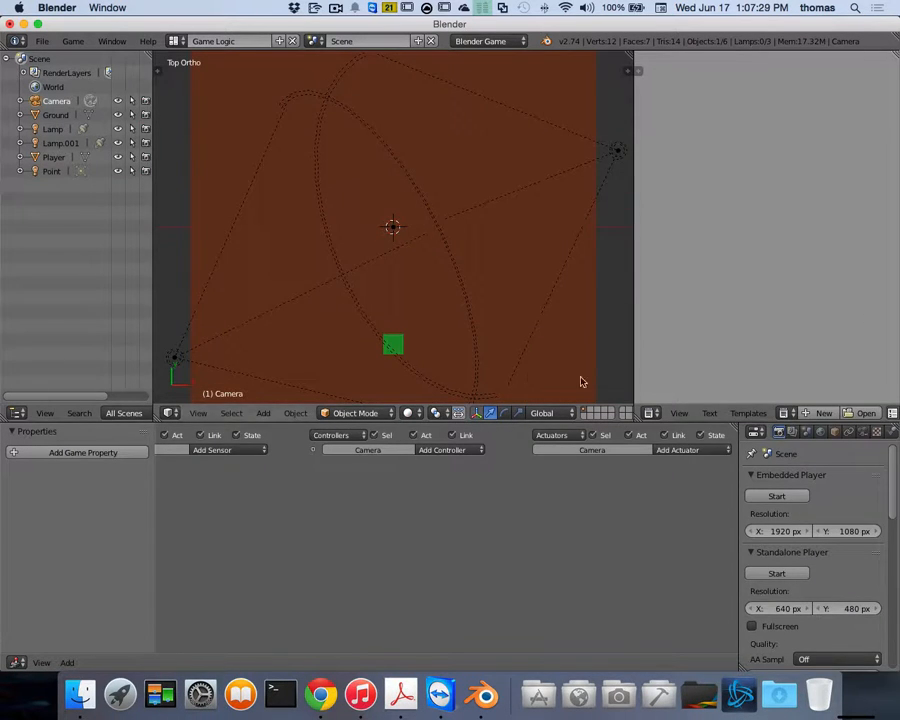
pyautogui.click(175, 43)
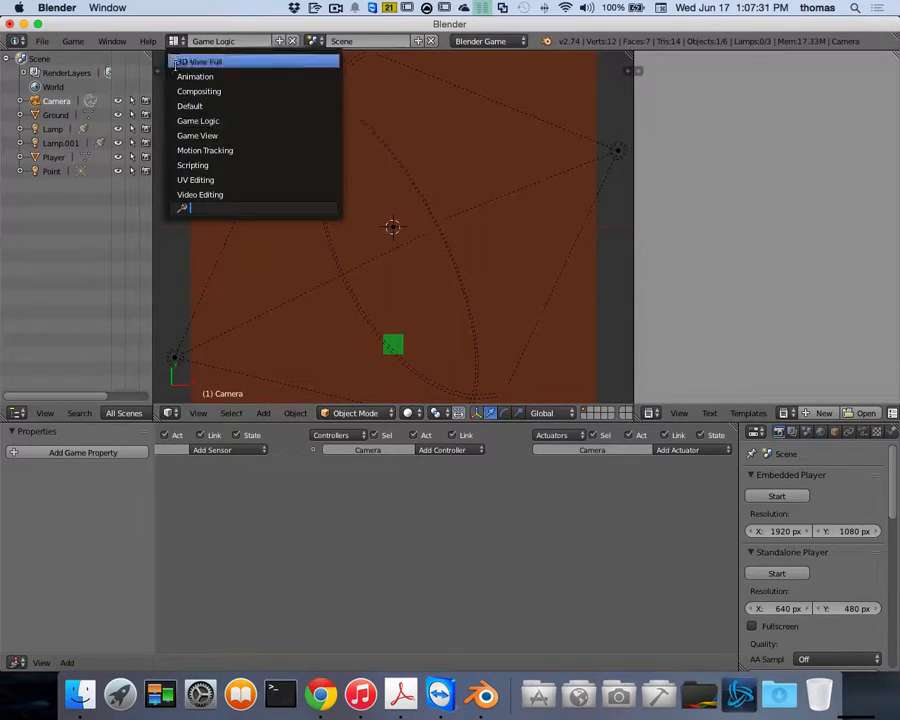
pyautogui.click(200, 102)
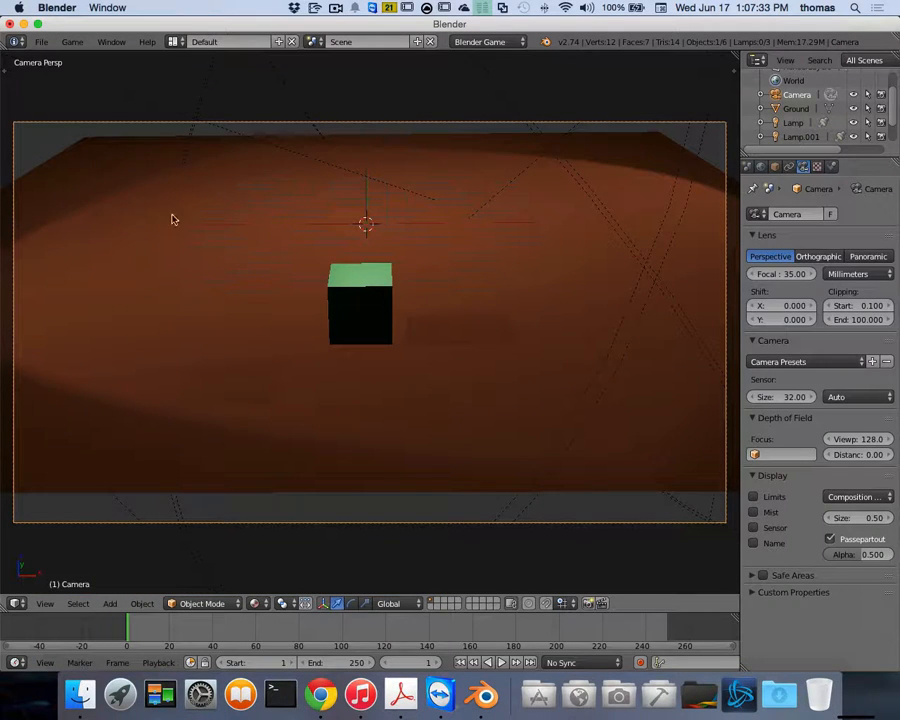
pyautogui.click(175, 43)
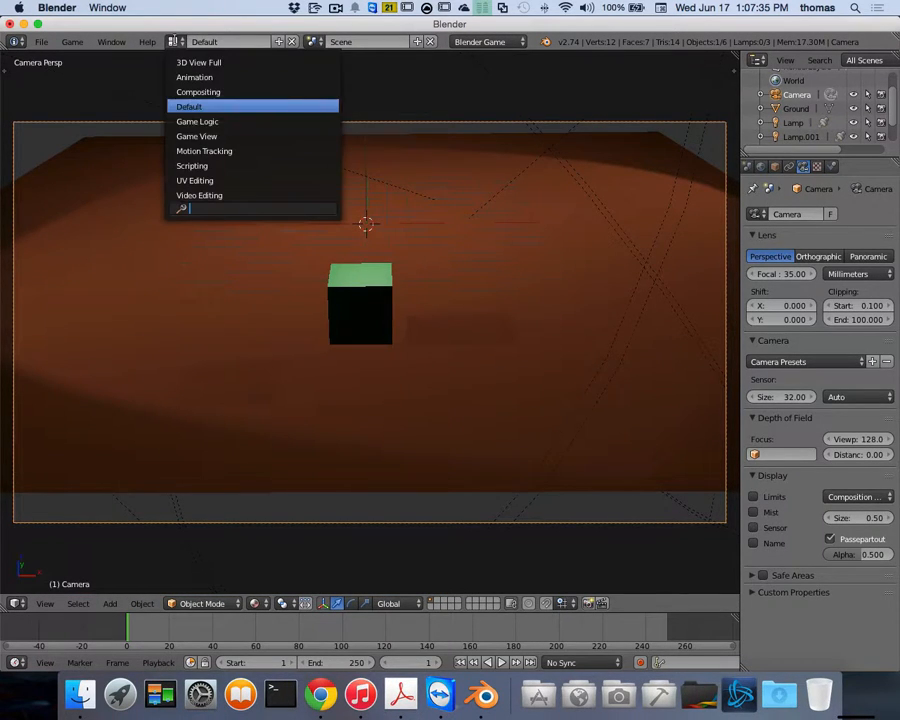
pyautogui.click(202, 121)
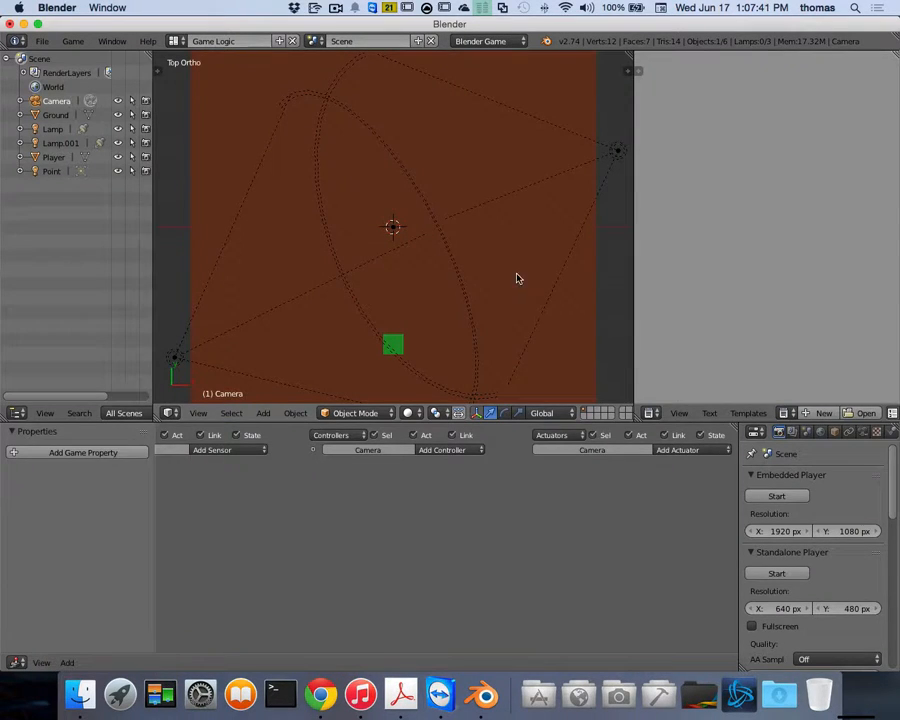
pyautogui.click(176, 41)
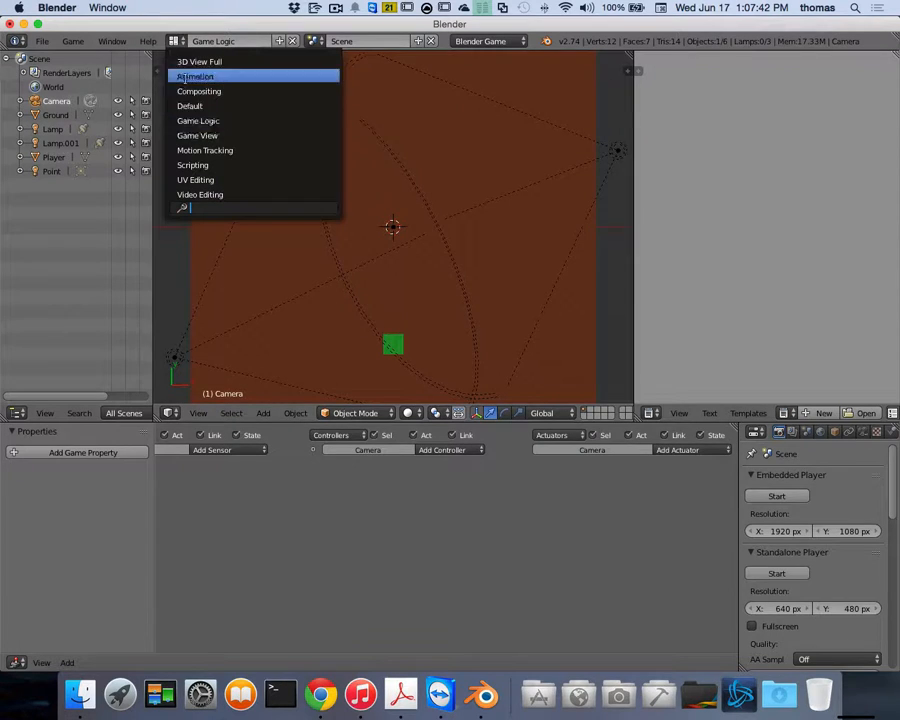
pyautogui.click(205, 135)
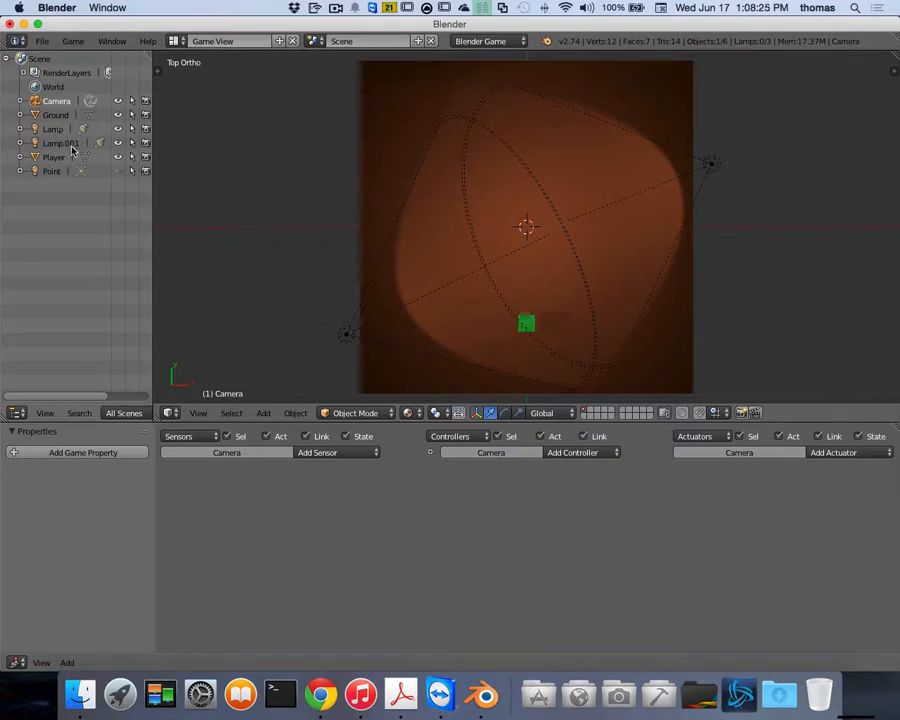
# Step: Hide Lamp, Lamp.001, Point and Camera in the viewport, leaving Ground and Player shown
pyautogui.click(119, 146)
pyautogui.click(117, 101)
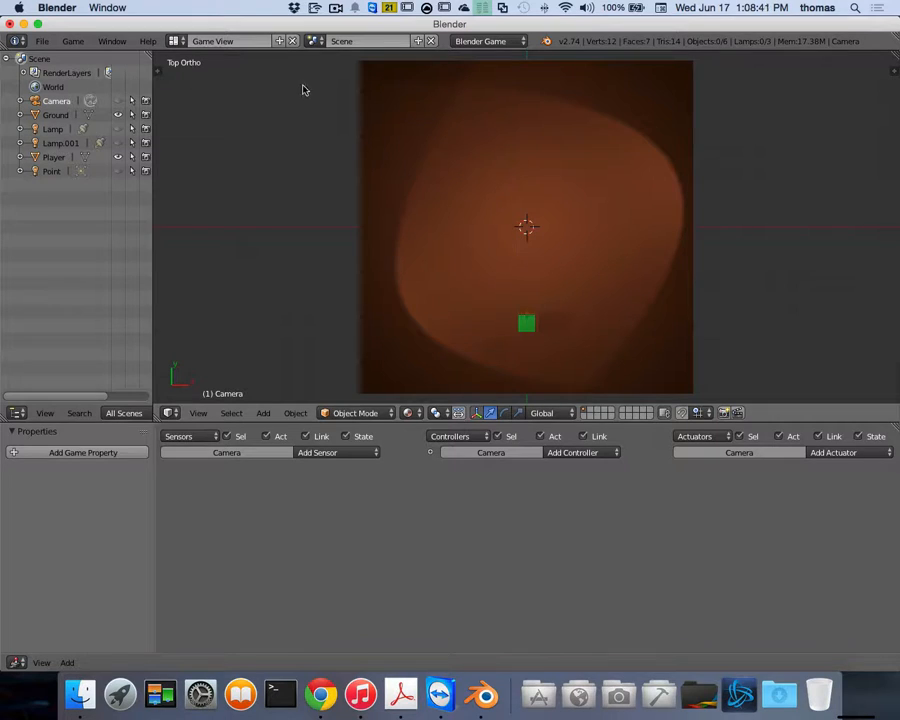
# Step: Compare the Default screen layout's camera view with Game View, ending in the Game View layout
pyautogui.click(176, 41)
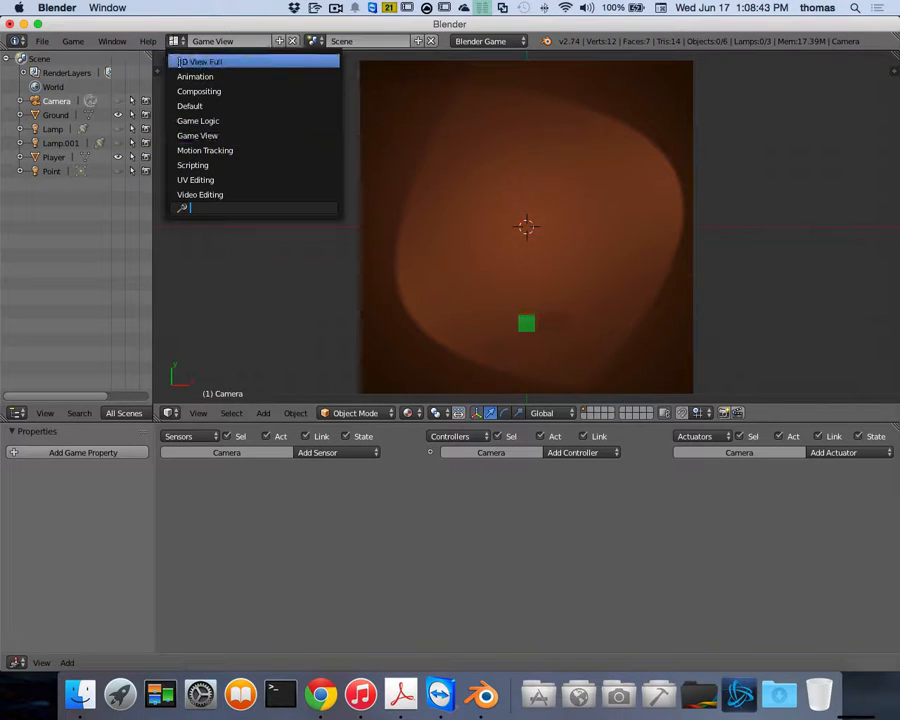
pyautogui.click(189, 106)
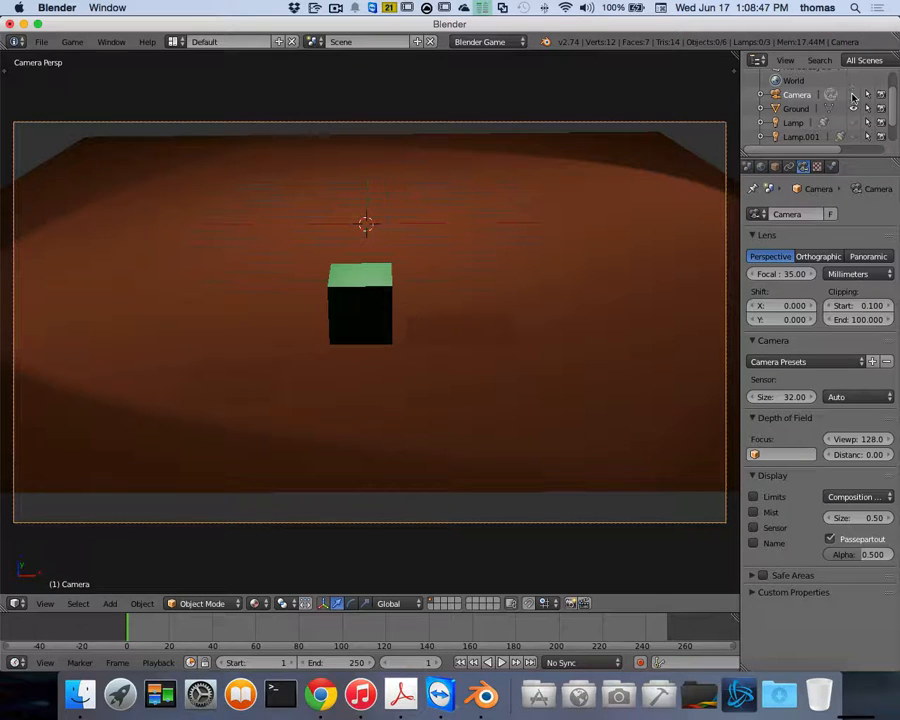
pyautogui.click(174, 41)
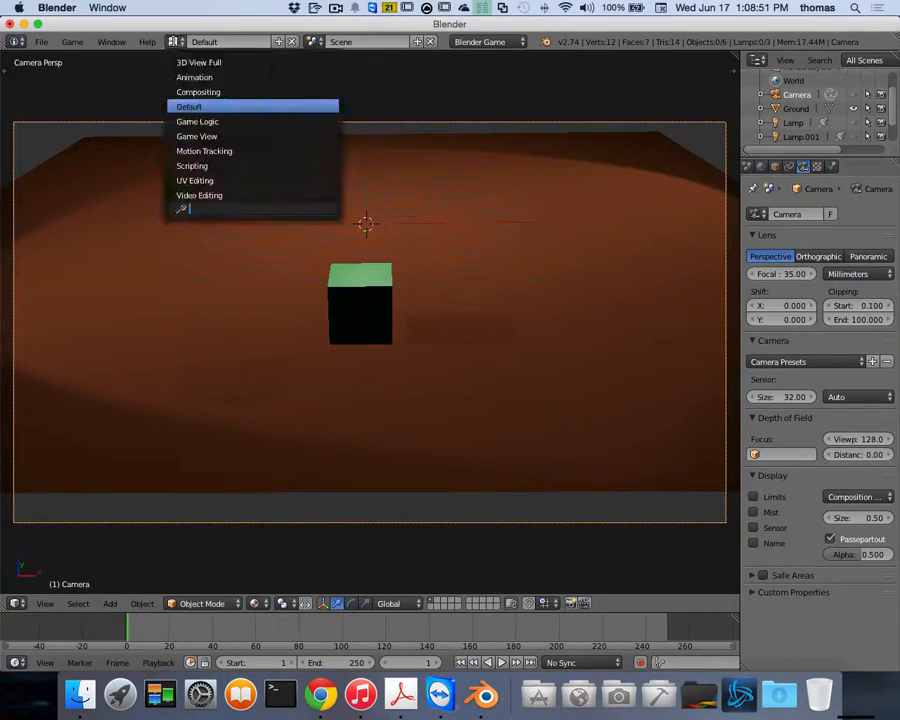
pyautogui.click(205, 135)
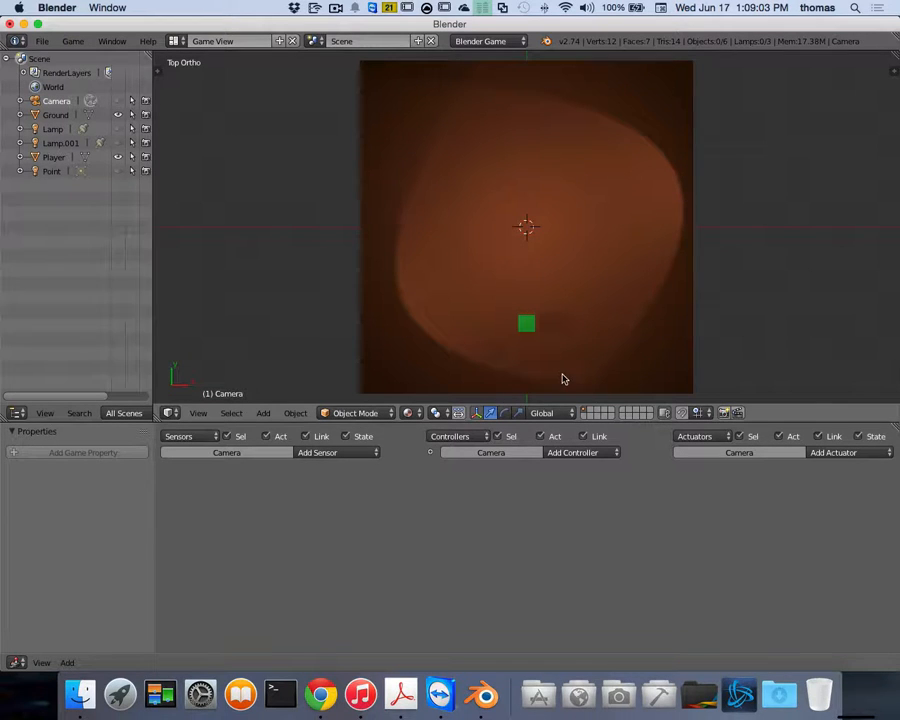
# Step: Select the Player cube, narrow the logic editor's game properties region, and enlarge the logic columns to fill the editor
pyautogui.rightClick(526, 323)
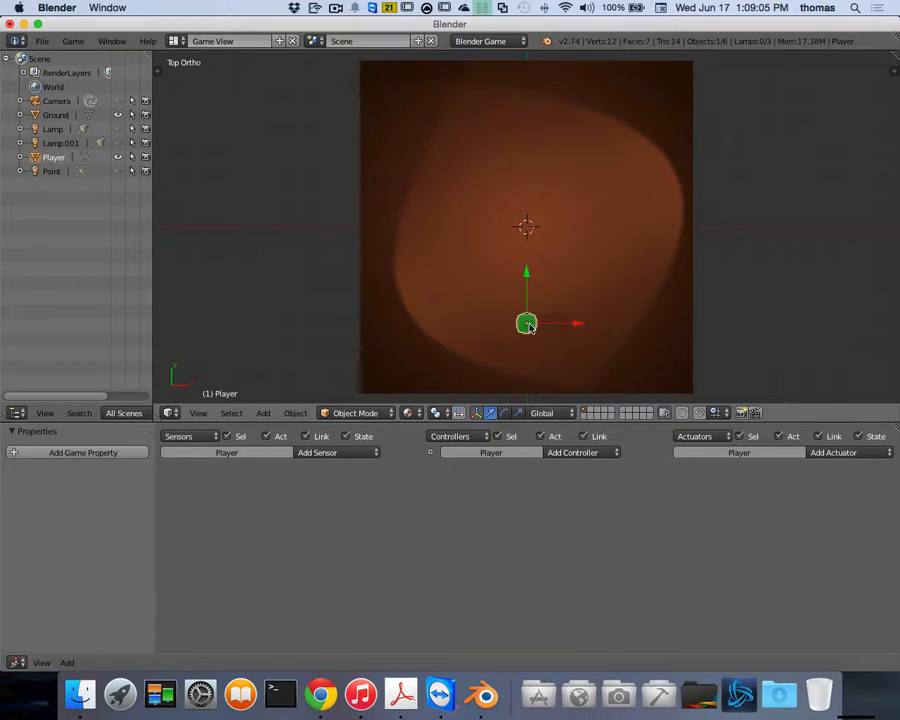
pyautogui.click(52, 171)
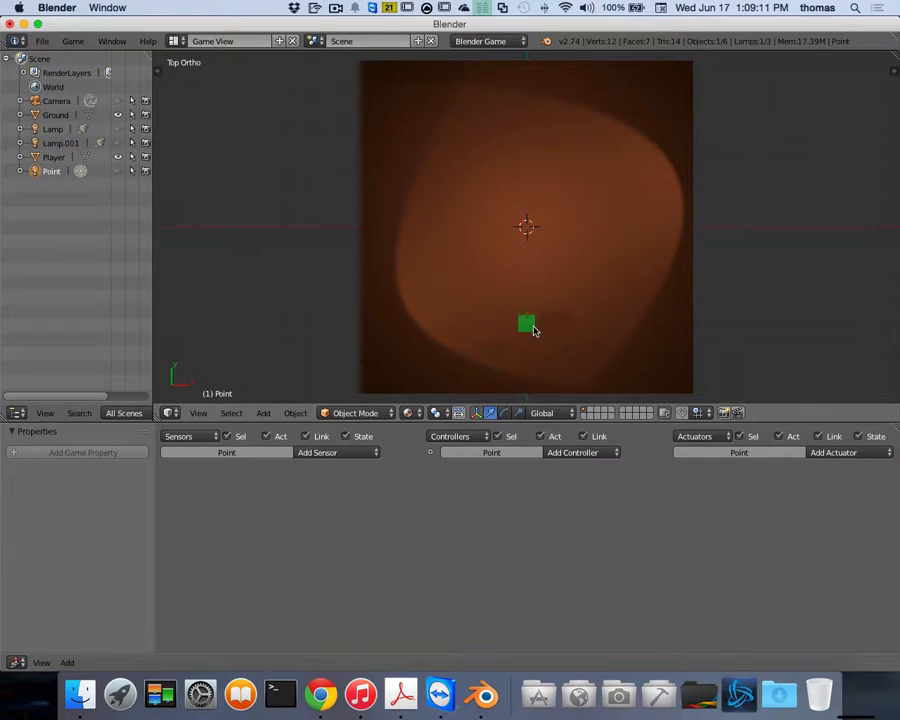
pyautogui.click(53, 158)
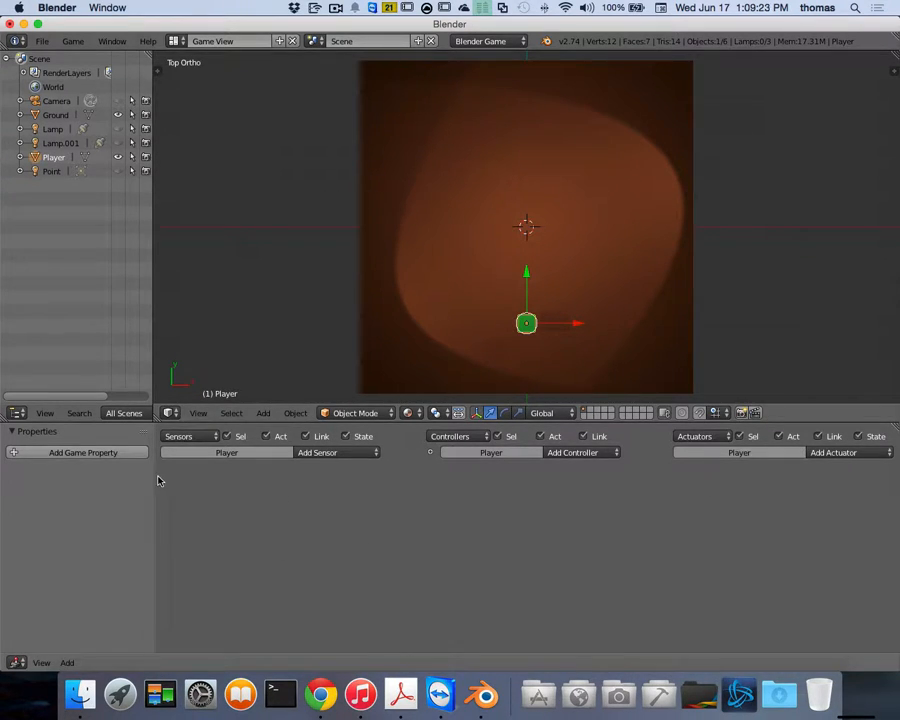
pyautogui.moveTo(154, 477); pyautogui.dragTo(87, 478)
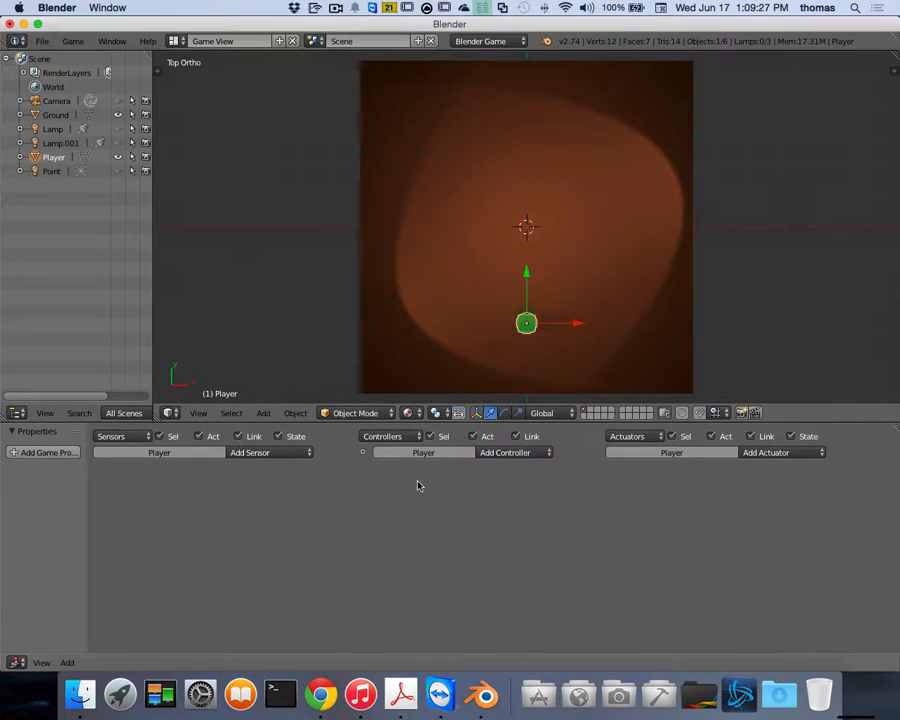
pyautogui.scroll(4, 415, 489)
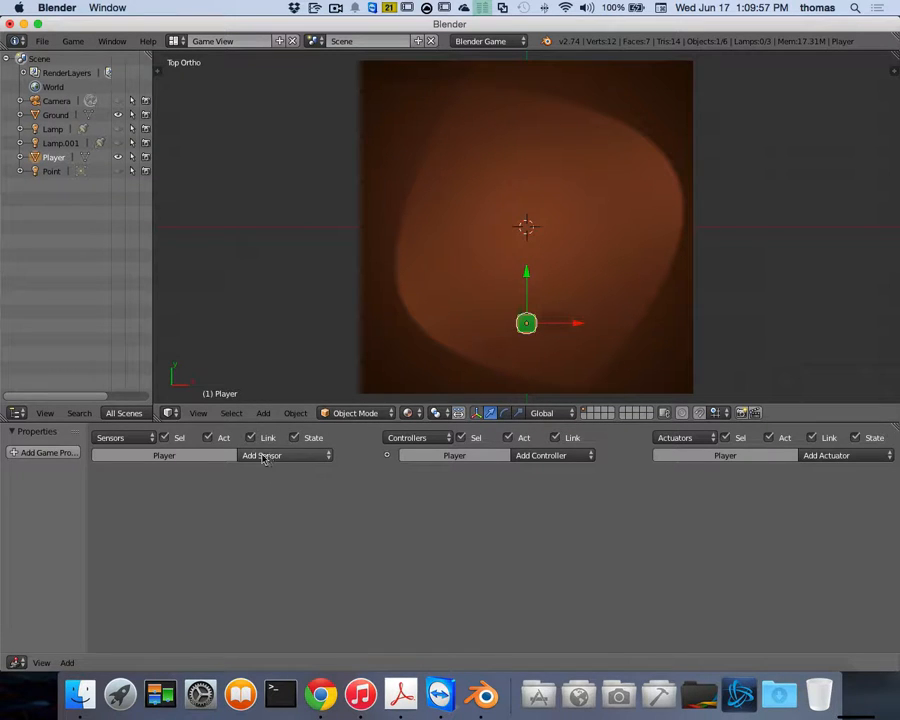
# Step: Add a Keyboard sensor to Player and assign the A key to it
pyautogui.click(55, 158)
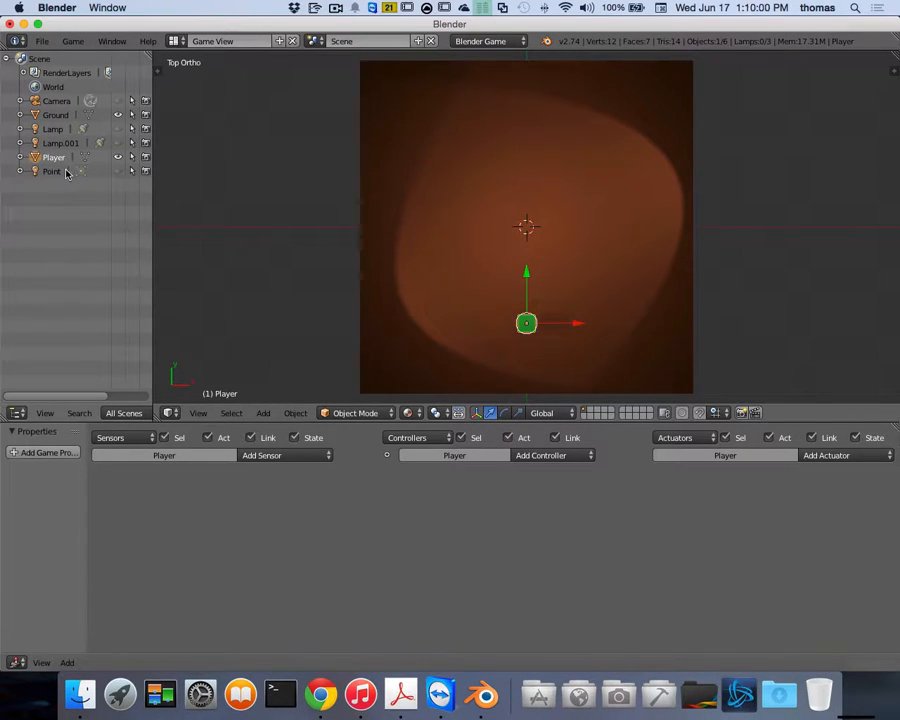
pyautogui.click(271, 458)
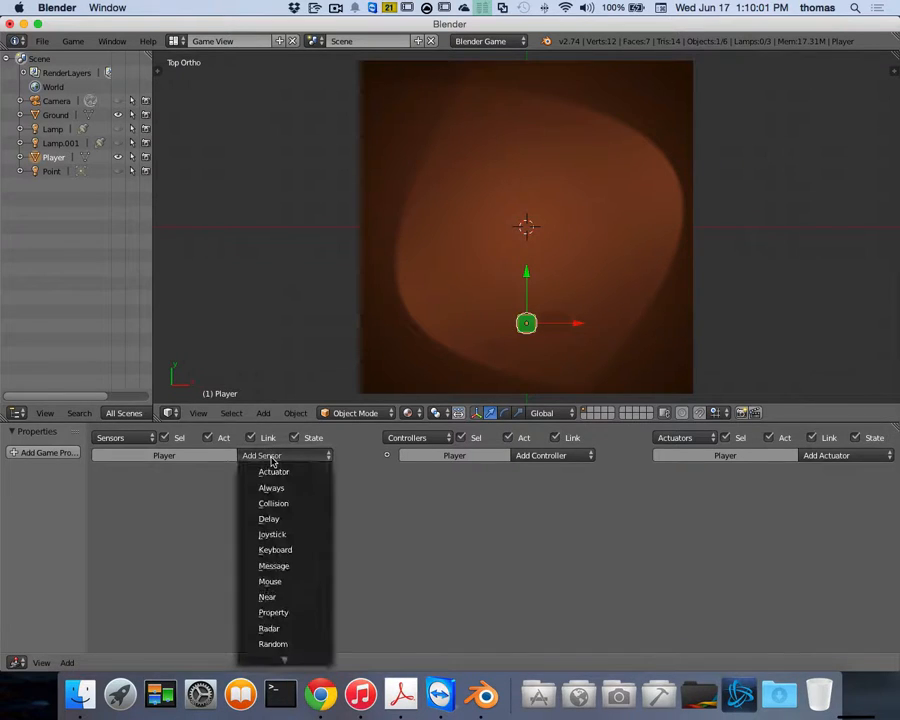
pyautogui.click(276, 550)
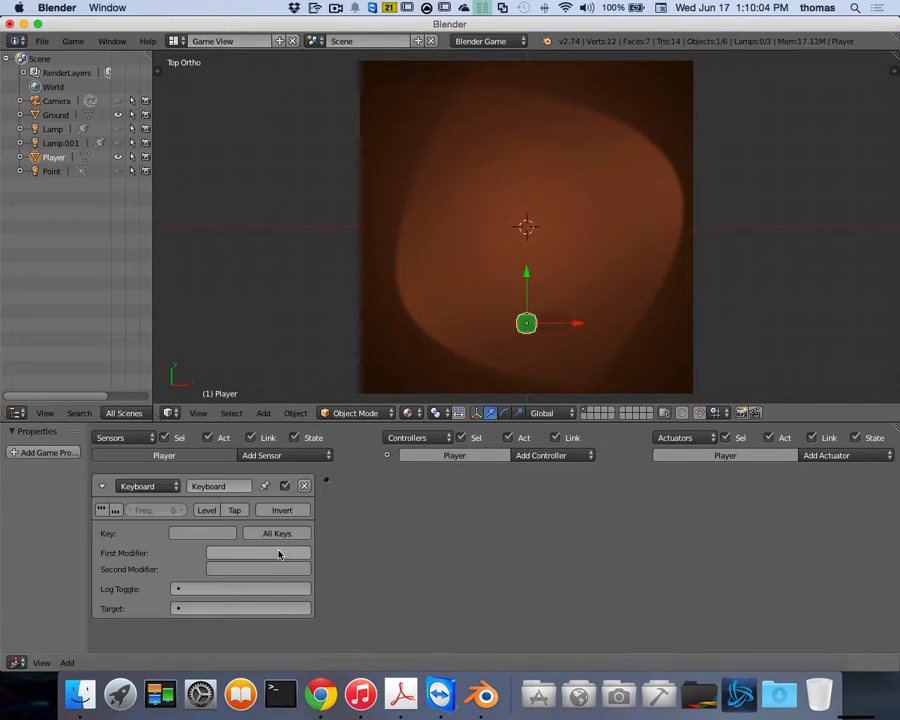
pyautogui.click(203, 534)
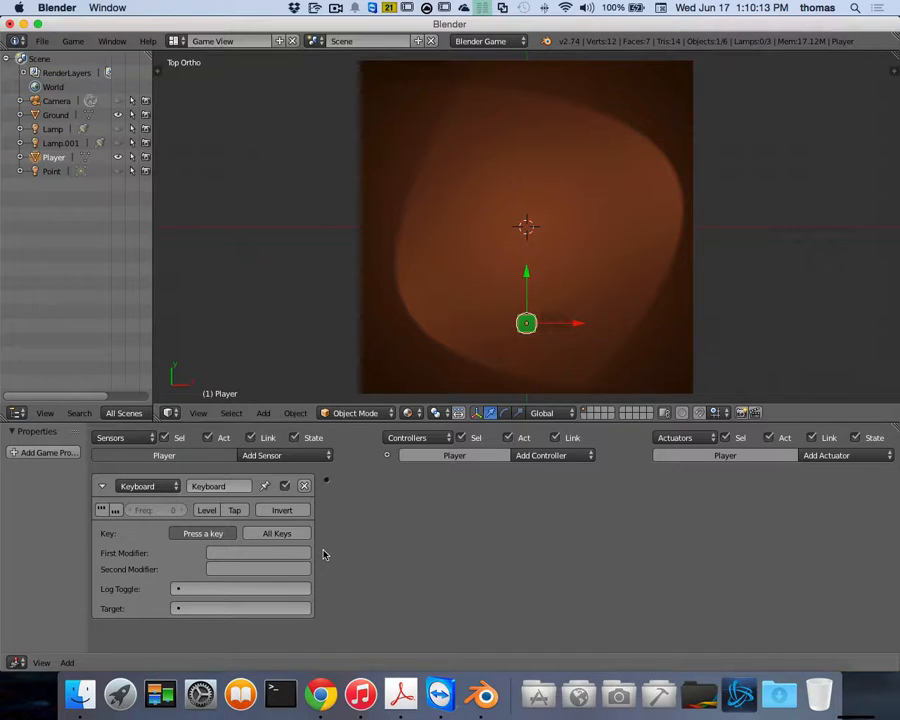
pyautogui.press('a')
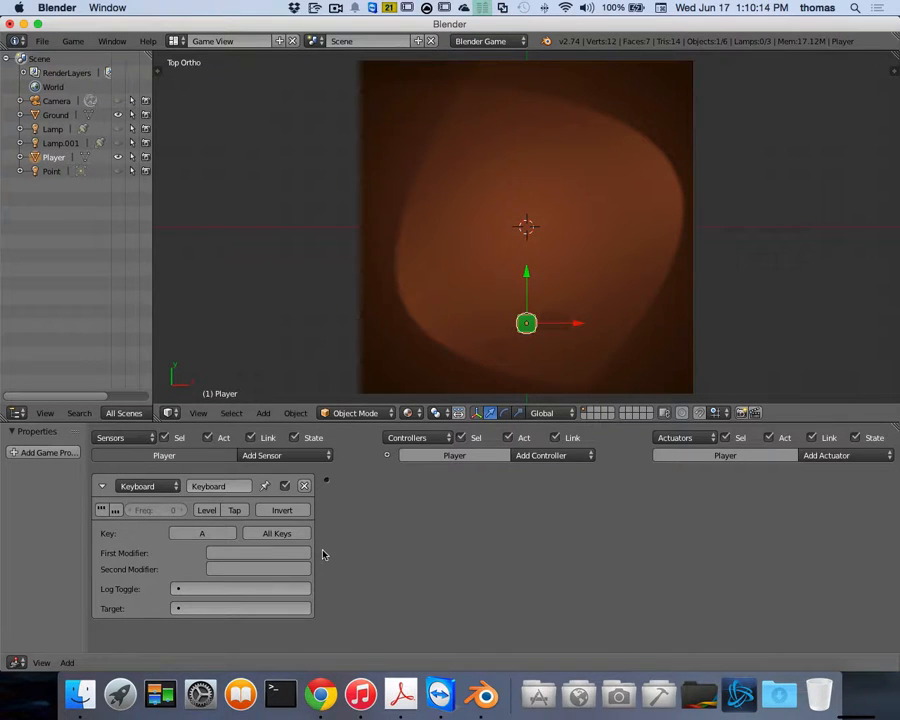
# Step: Rename Player's keyboard sensor to A_Key
pyautogui.click(234, 488)
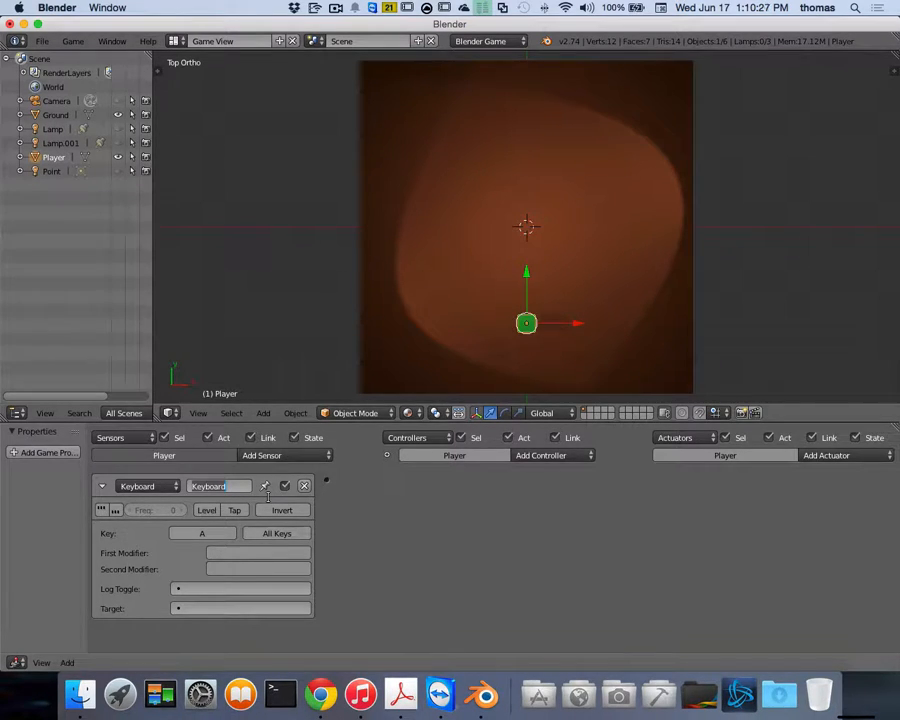
pyautogui.write('A_L')
pyautogui.write('ey')
pyautogui.press('Return')
# Step: Add a Motion actuator to Player and set its X location to -0.10 using Simple Motion
pyautogui.click(852, 456)
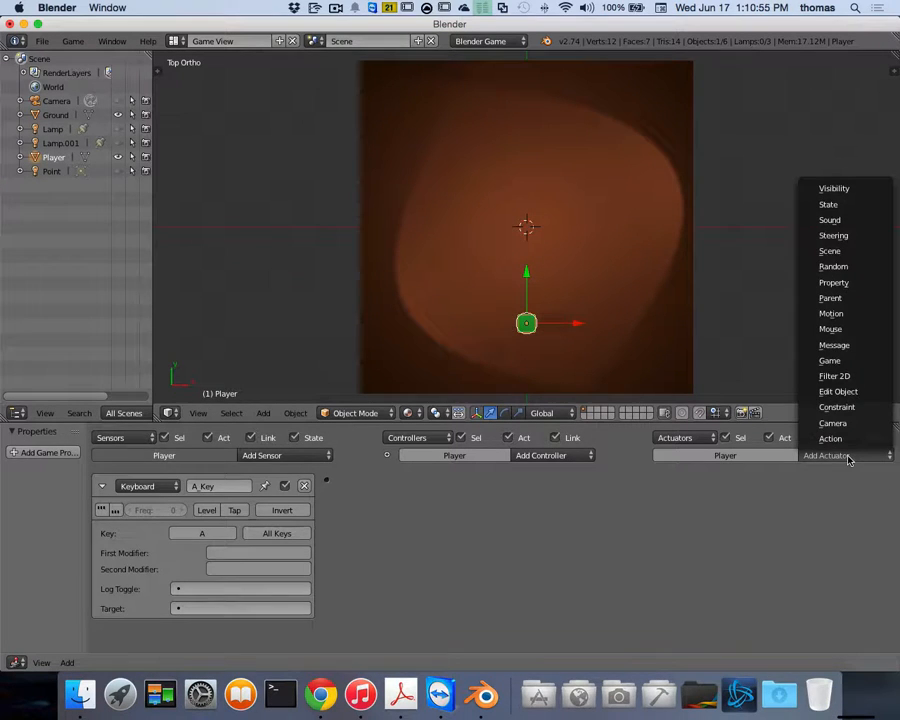
pyautogui.click(845, 314)
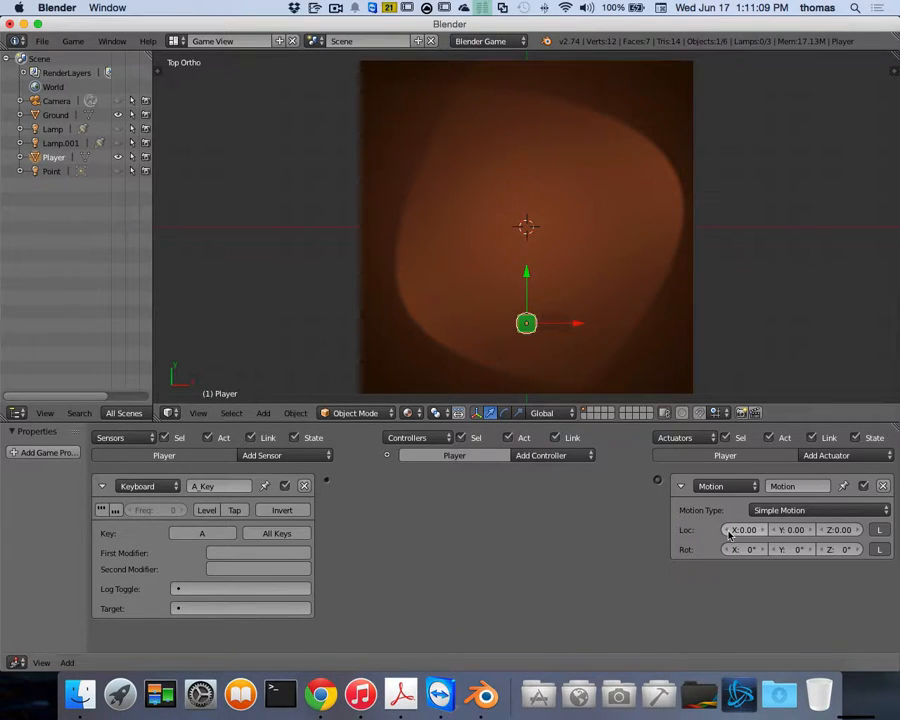
pyautogui.moveTo(729, 535); pyautogui.dragTo(741, 533)
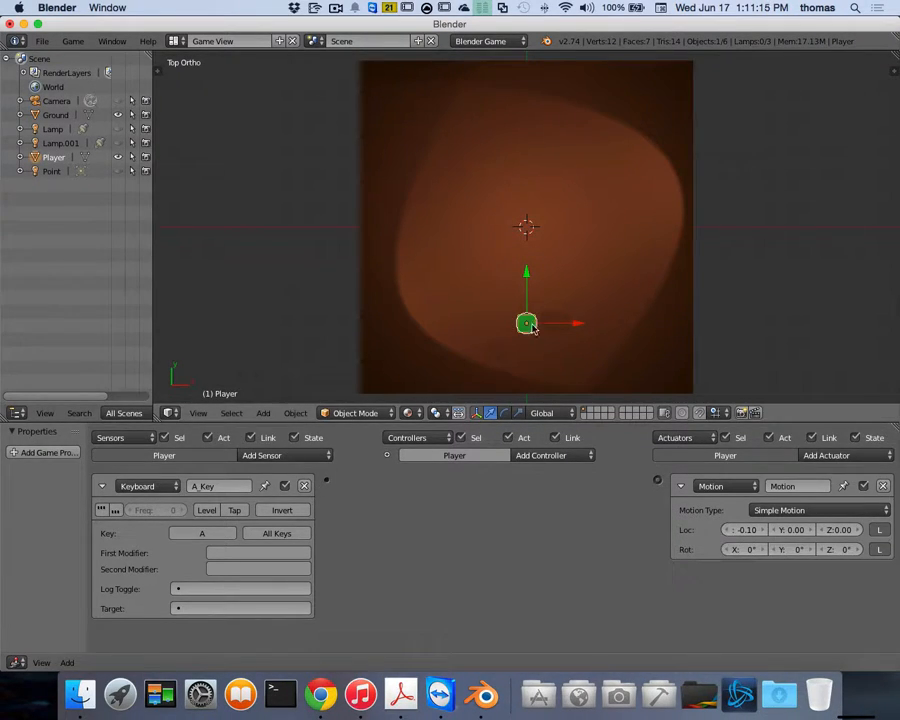
# Step: In the Default layout, set Player's physics type to Character and enable its Collision Bounds with Box bounds
pyautogui.click(175, 41)
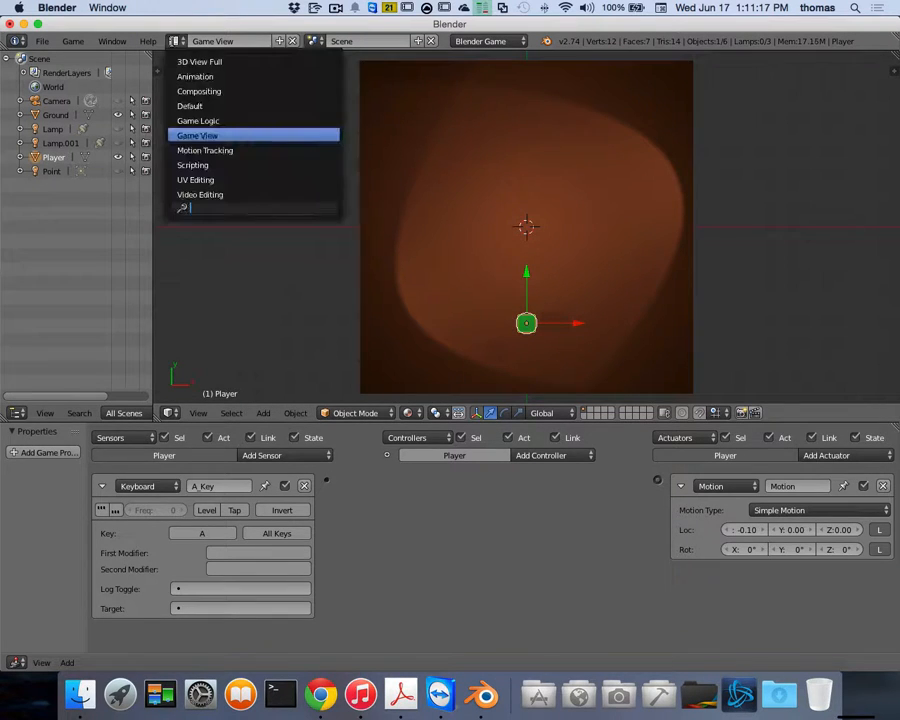
pyautogui.click(190, 106)
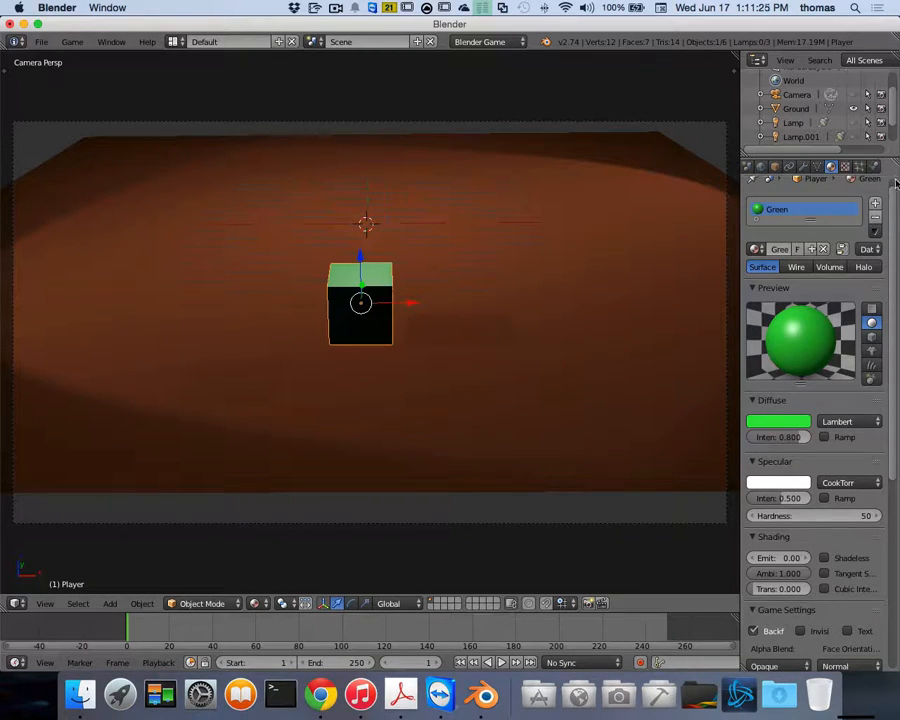
pyautogui.click(876, 168)
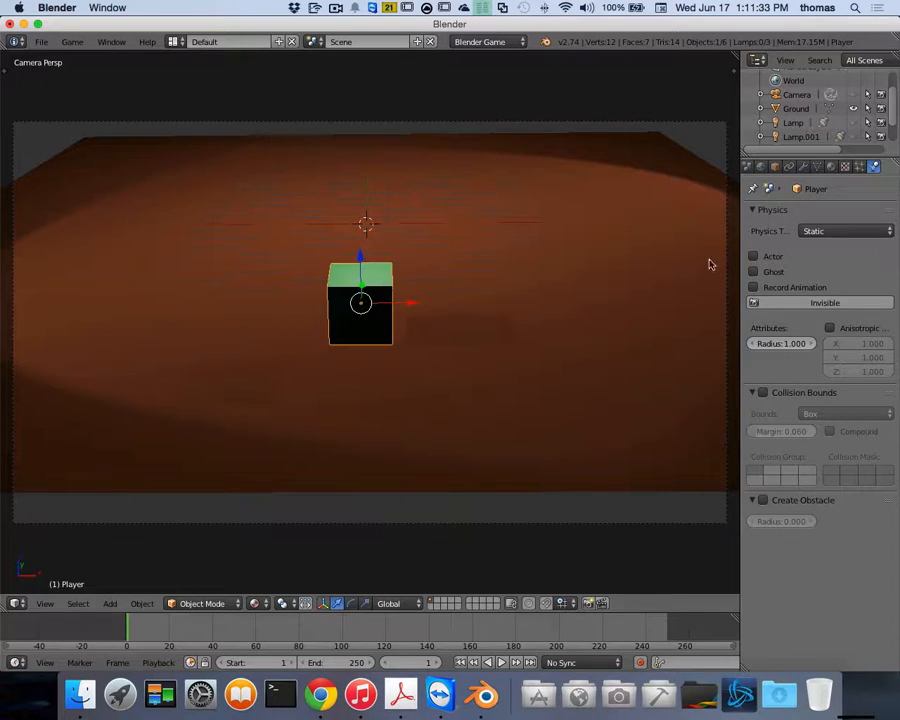
pyautogui.click(826, 233)
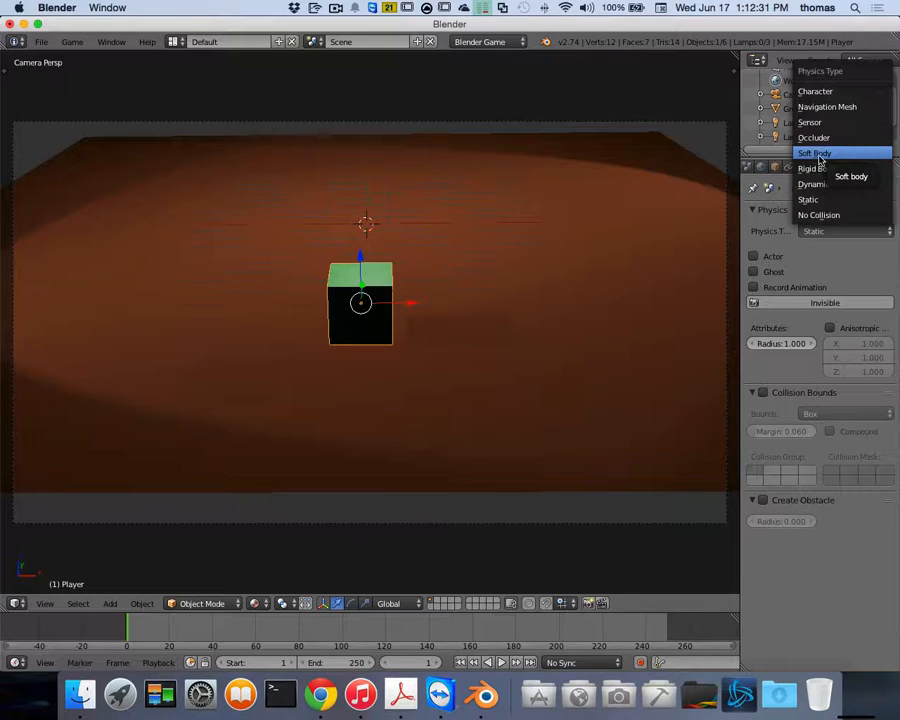
pyautogui.click(818, 92)
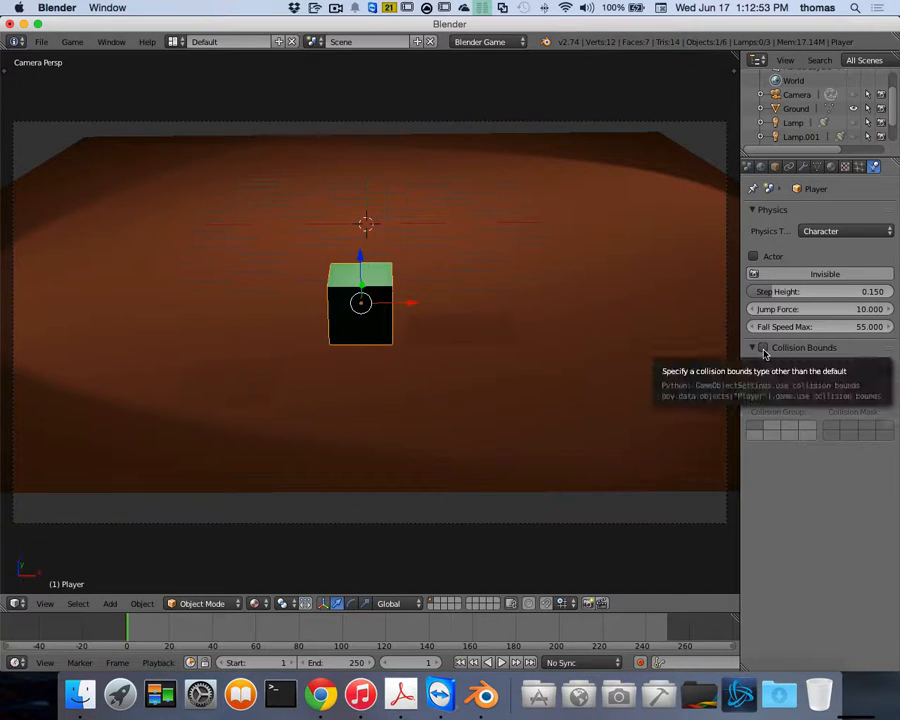
pyautogui.click(763, 348)
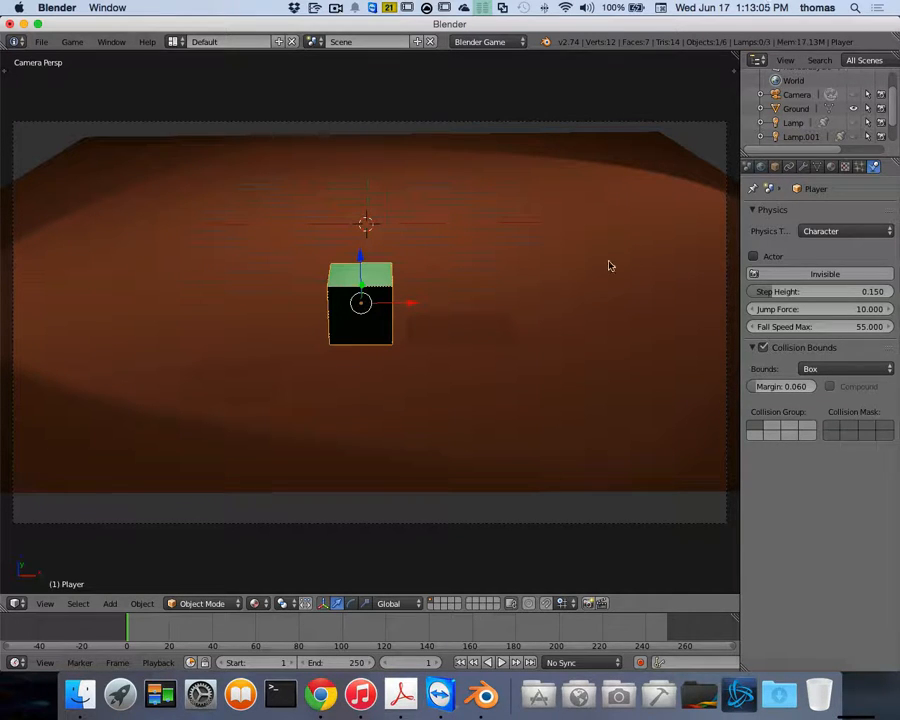
# Step: Enable Collision Bounds for the Ground plane, keeping the bounds type at Box
pyautogui.rightClick(587, 237)
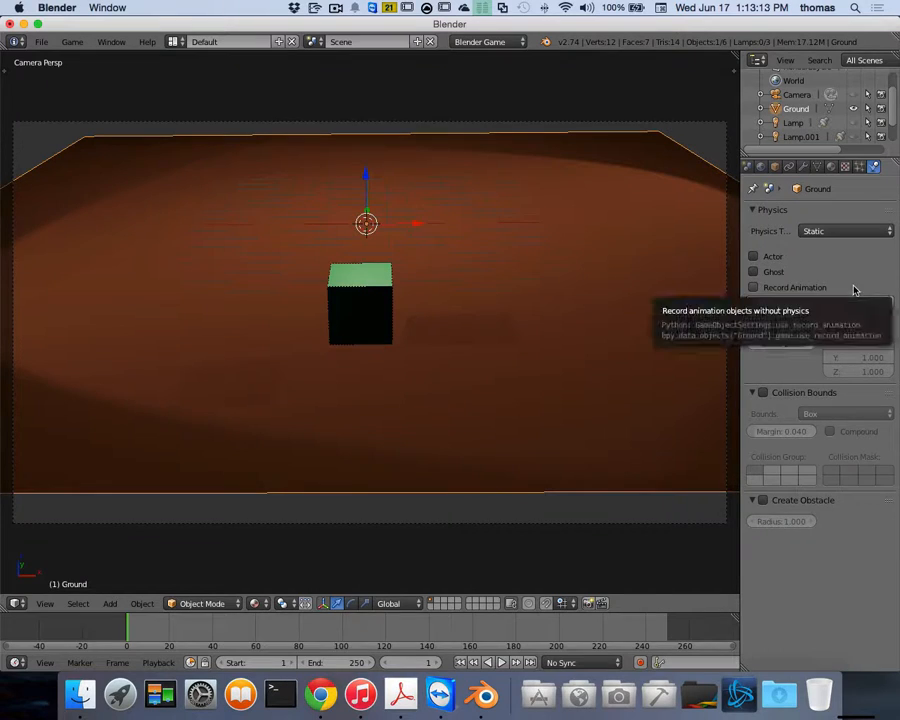
pyautogui.click(763, 394)
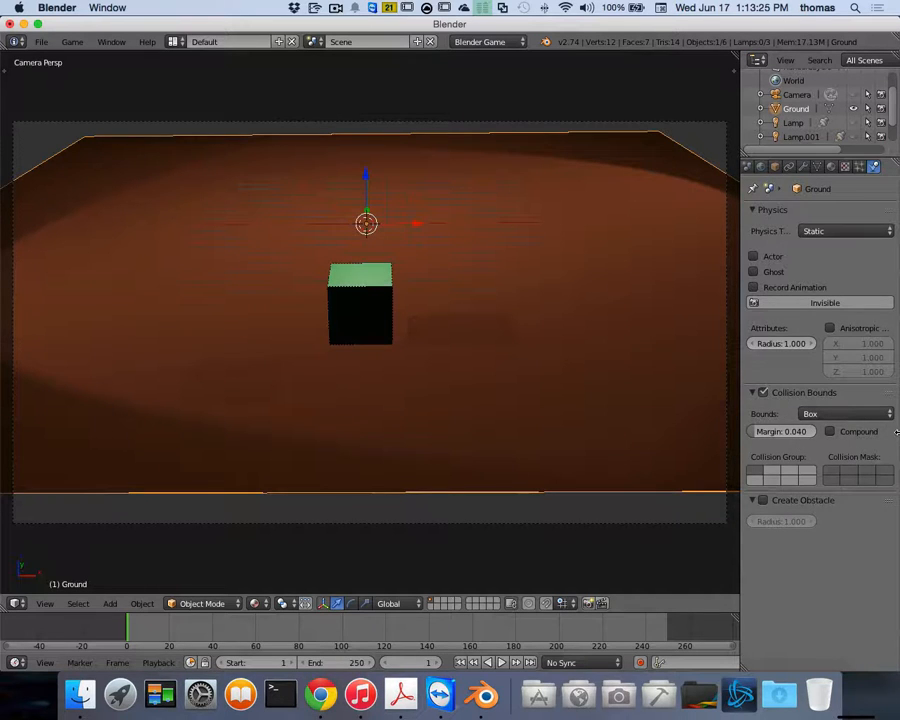
pyautogui.click(848, 414)
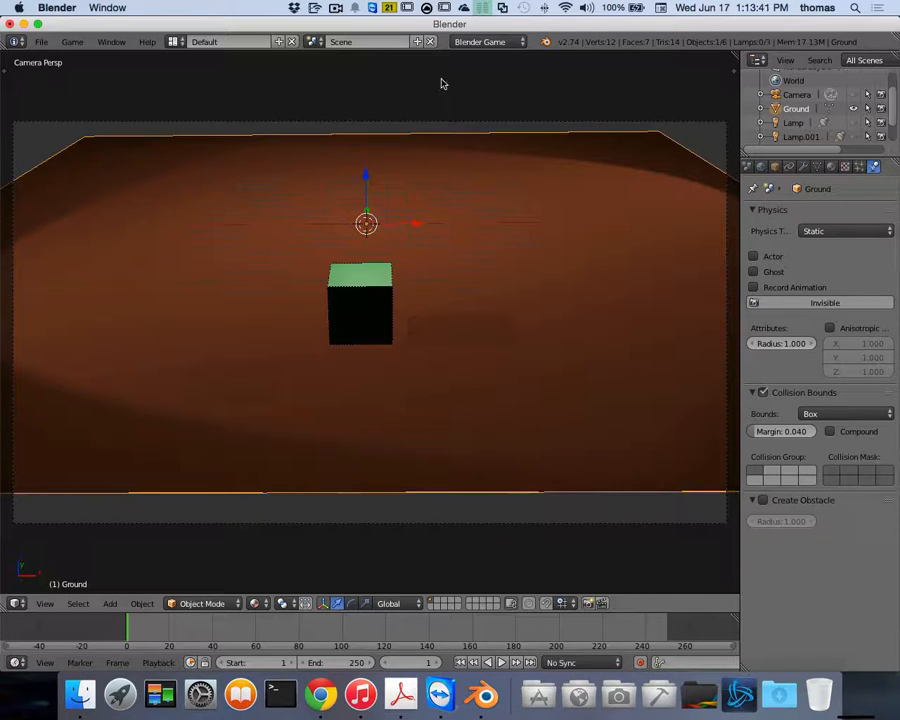
# Step: Return to the Game View layout and change Player's Motion actuator to Character Motion
pyautogui.click(173, 41)
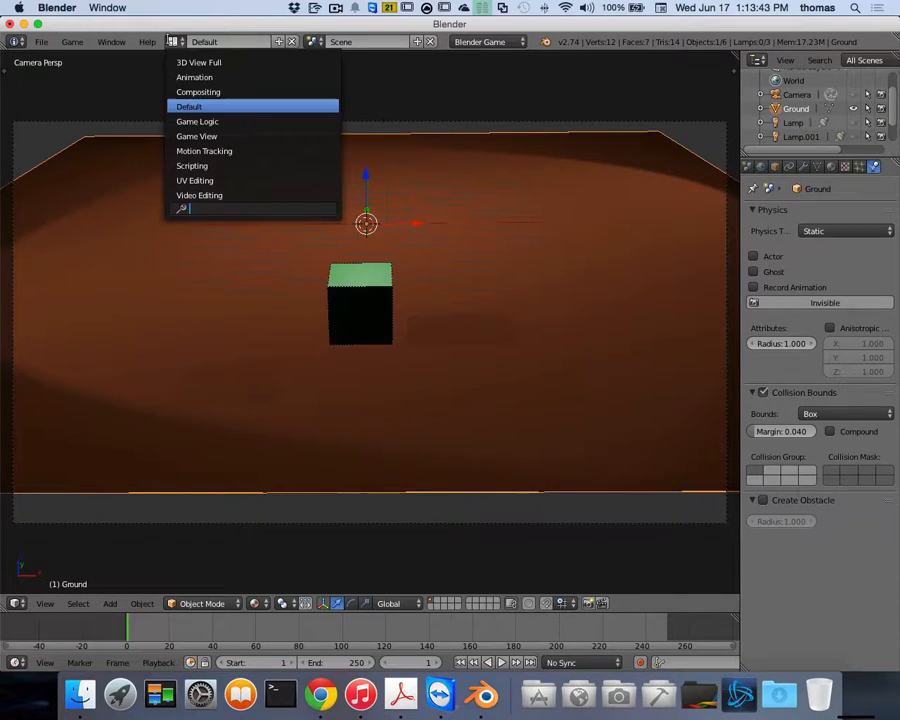
pyautogui.click(214, 136)
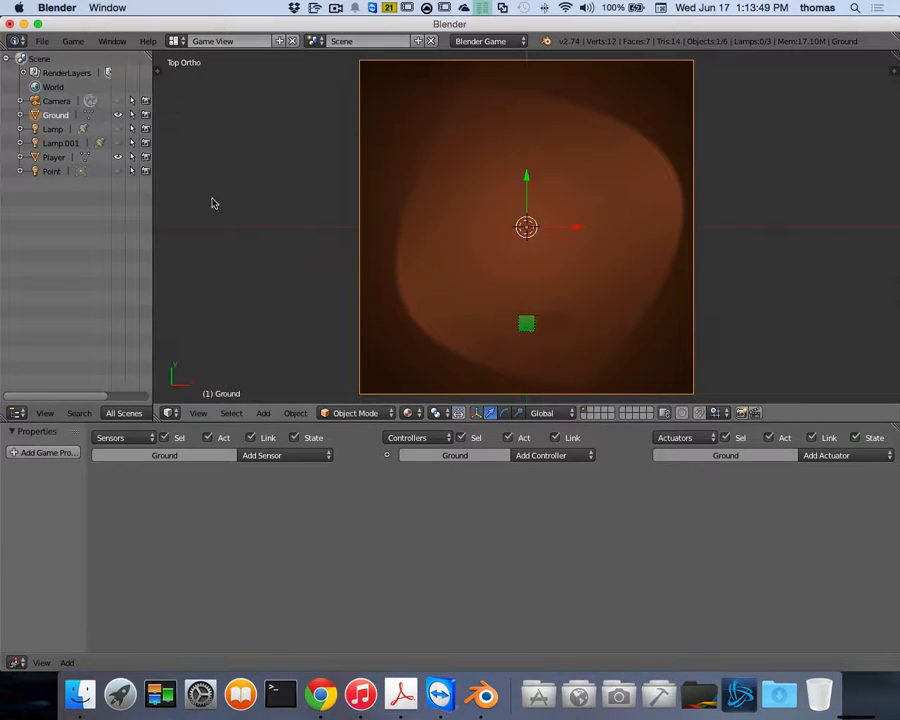
pyautogui.click(52, 157)
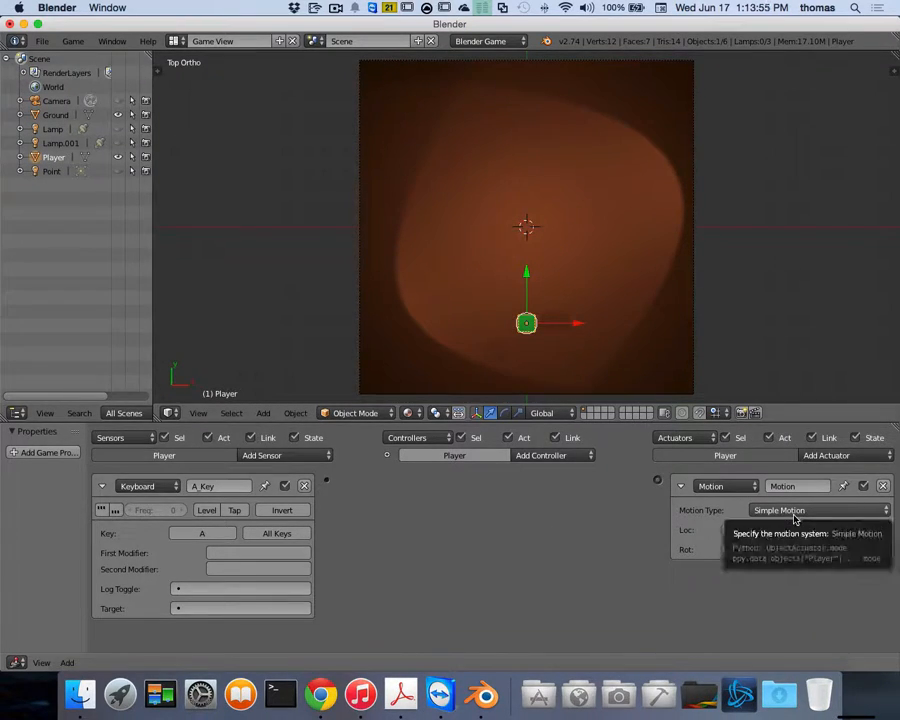
pyautogui.click(795, 512)
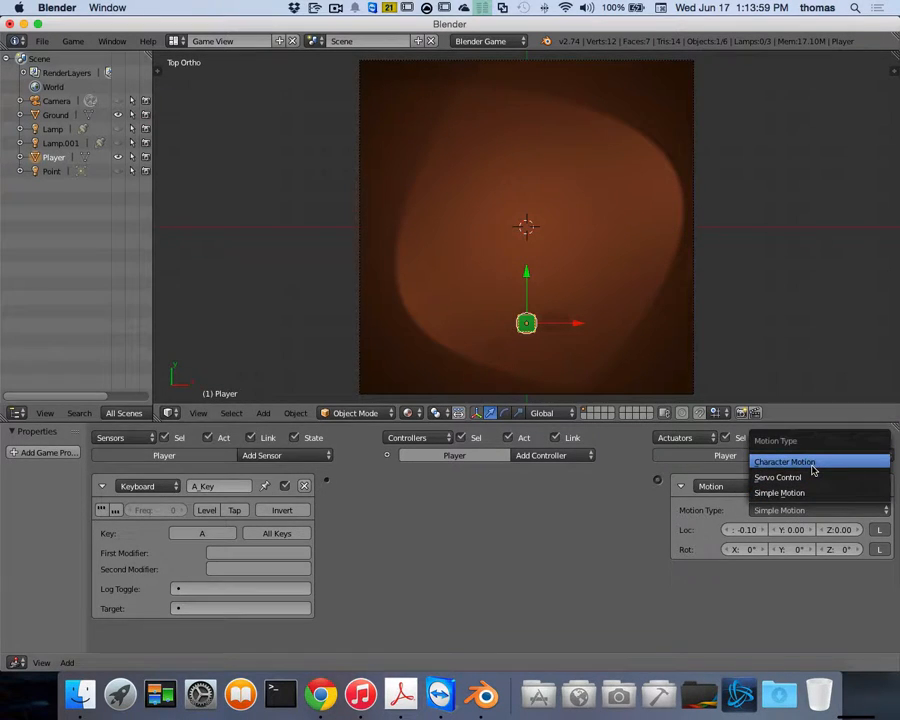
pyautogui.click(814, 471)
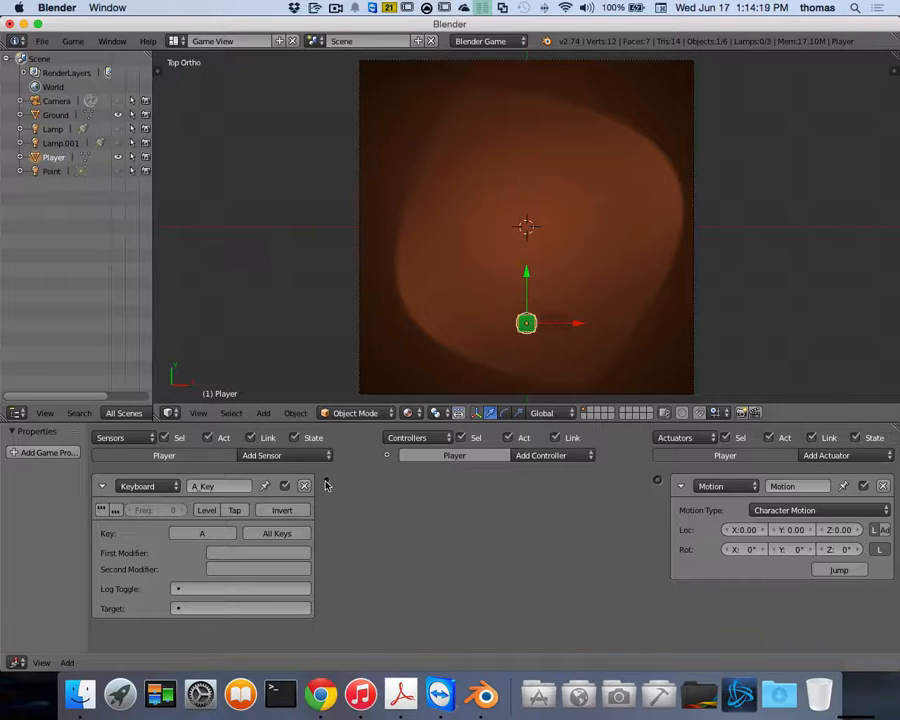
# Step: Connect the A_Key sensor to the Motion actuator through an And controller and set the actuator's X location to -0.10
pyautogui.moveTo(327, 482); pyautogui.dragTo(657, 482)
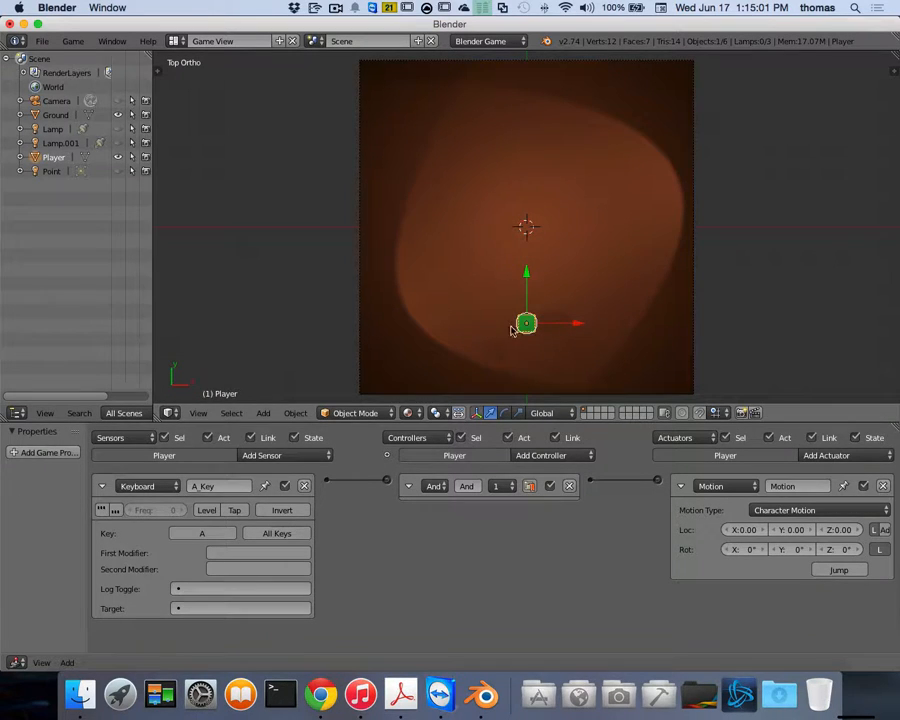
pyautogui.click(733, 532)
pyautogui.moveTo(733, 532); pyautogui.dragTo(727, 533)
# Step: Run the game in the viewport and test moving the Player cube with the A key
pyautogui.press('p')
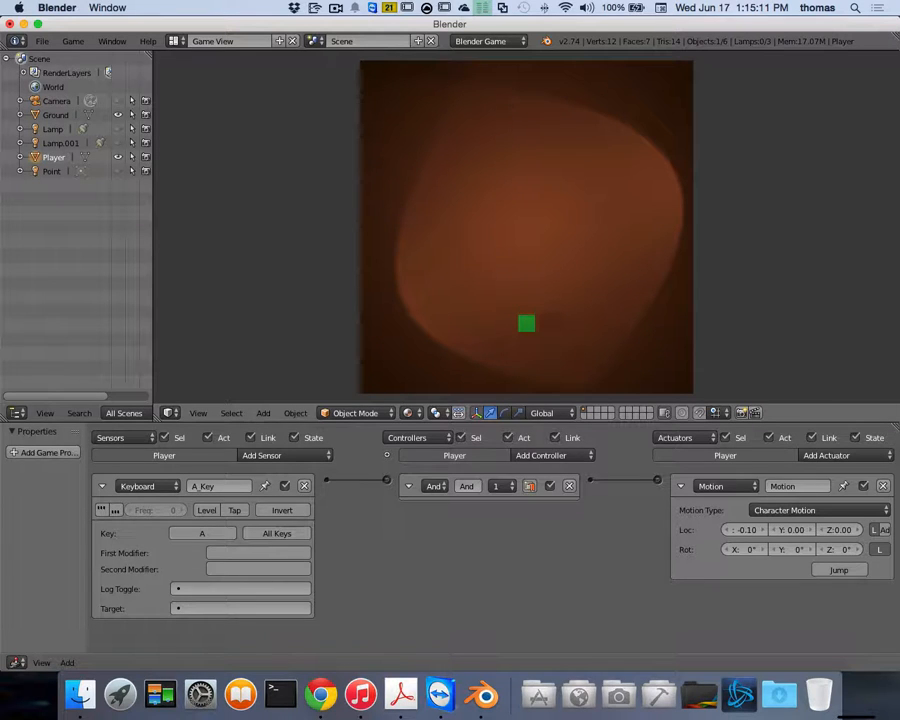
pyautogui.press('a')
pyautogui.press('a')
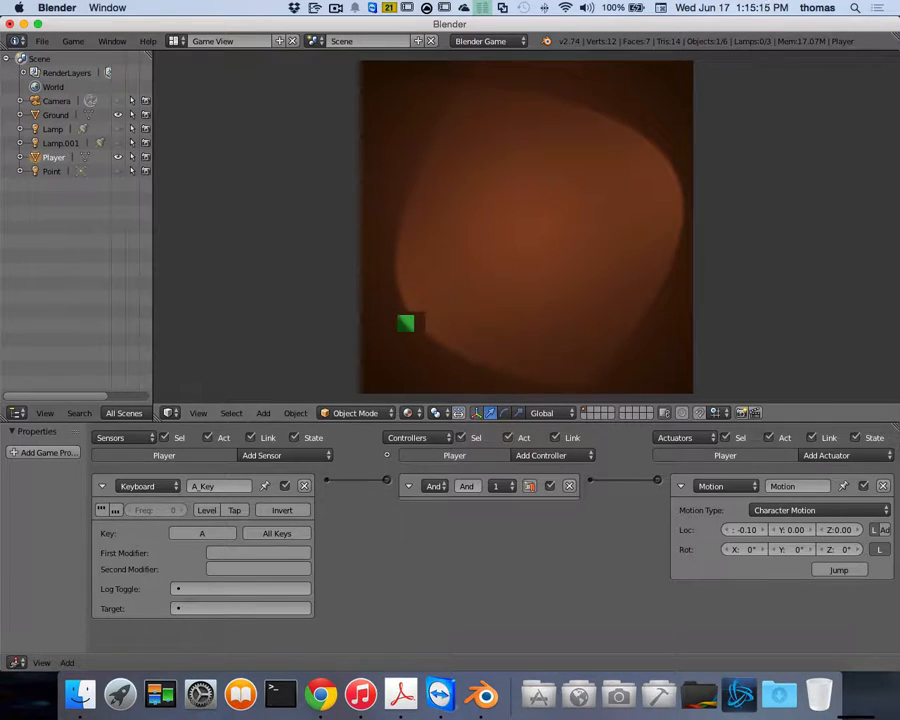
# Step: Move the Player cube with the A key in the running game, and stop the game
pyautogui.press('a')
pyautogui.press('Escape')
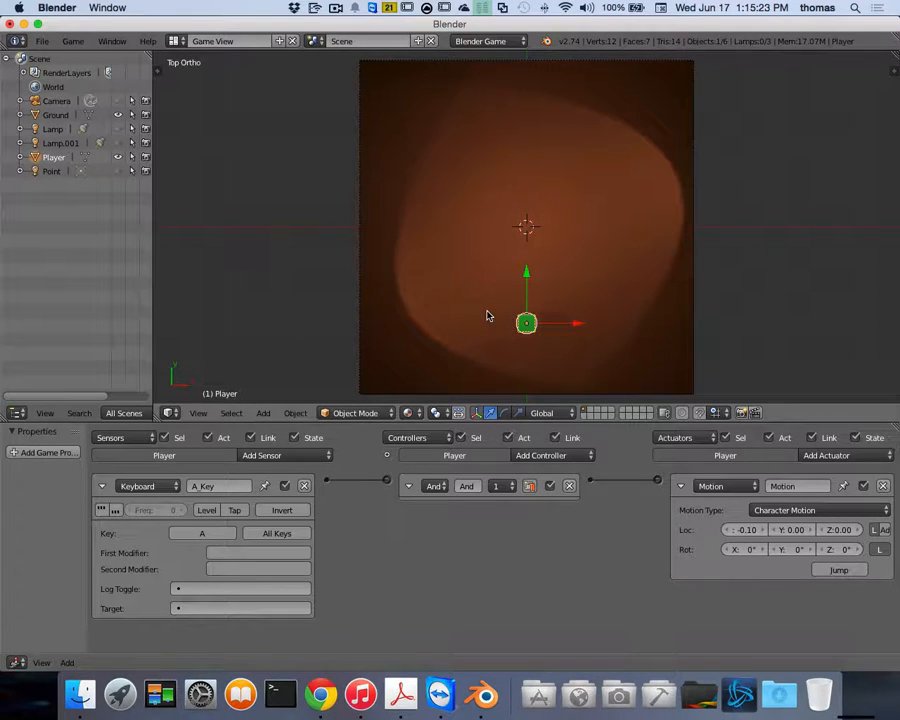
# Step: Rename Player's Motion actuator to Move_Left and collapse both it and the A_Key sensor
pyautogui.click(796, 487)
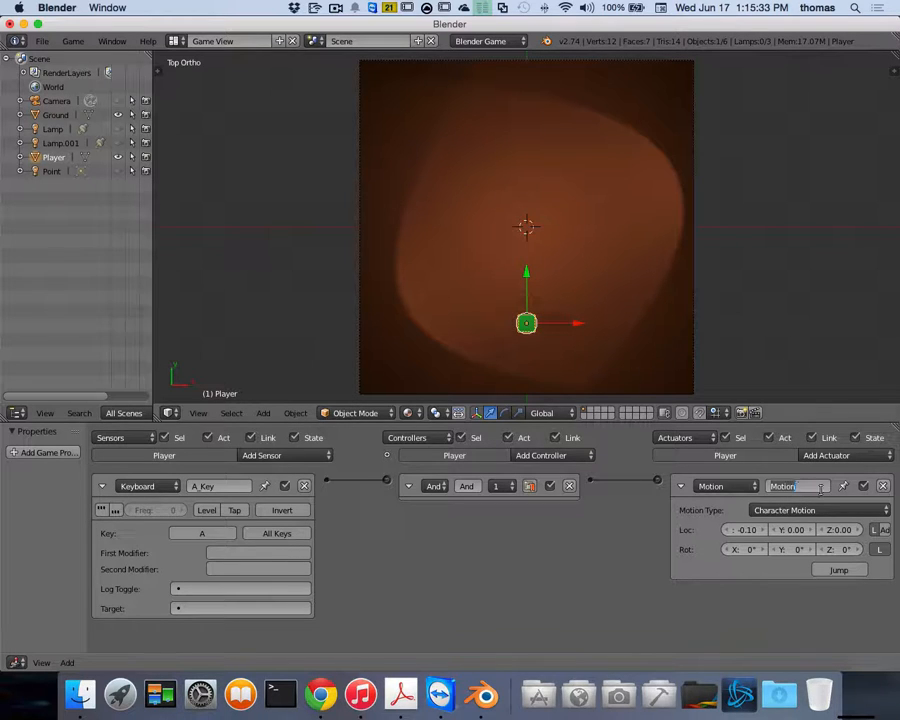
pyautogui.write('L')
pyautogui.write('ove_Left')
pyautogui.press('Return')
pyautogui.click(101, 486)
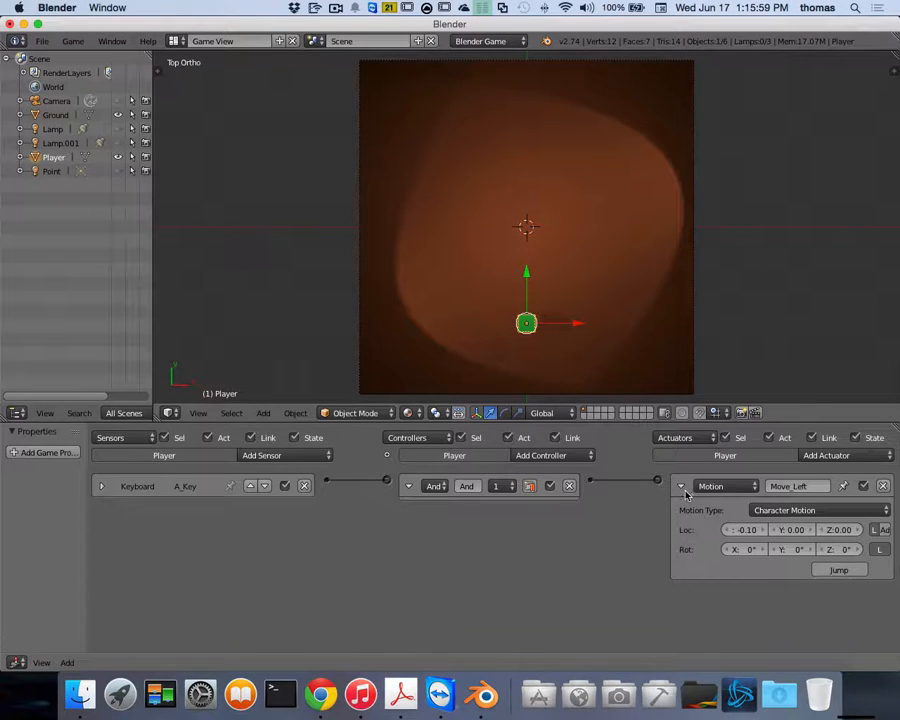
pyautogui.click(681, 487)
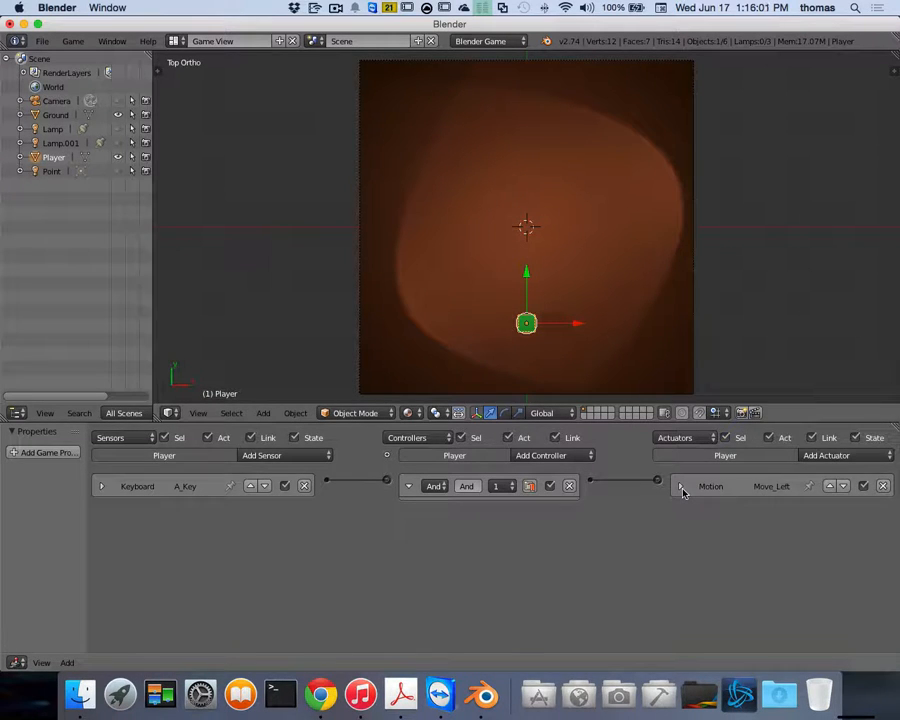
# Step: Add a Keyboard sensor to Player, assign it the D key, name it D_Key and collapse it
pyautogui.click(274, 456)
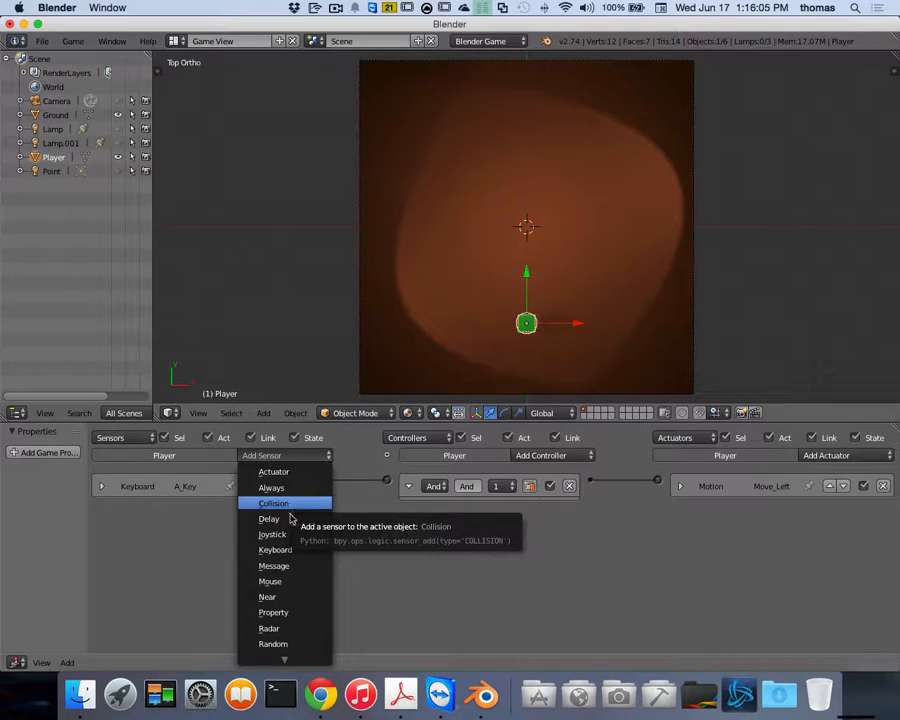
pyautogui.click(285, 550)
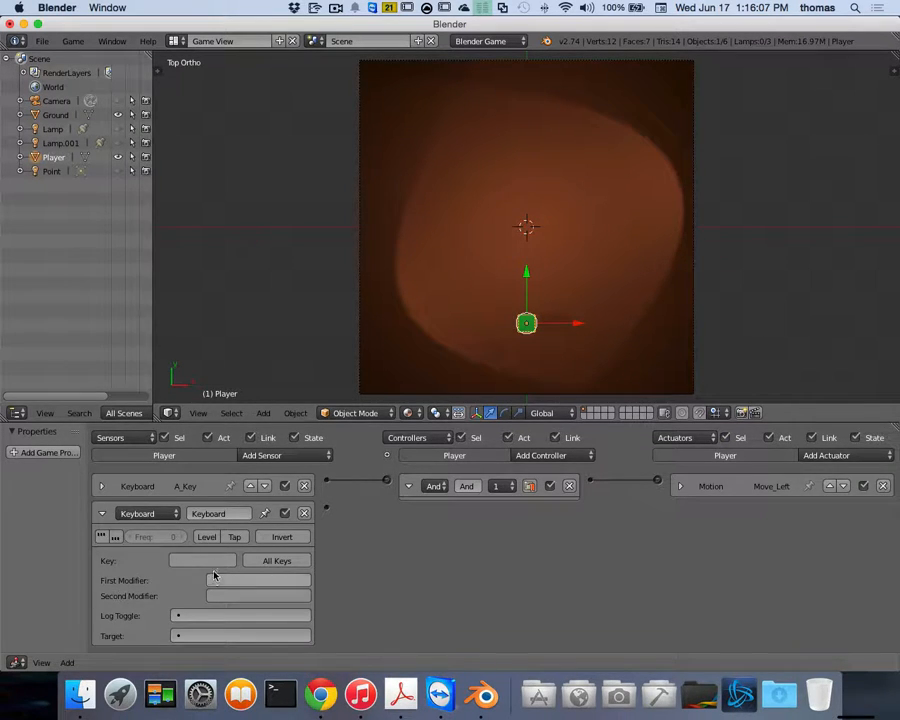
pyautogui.click(201, 562)
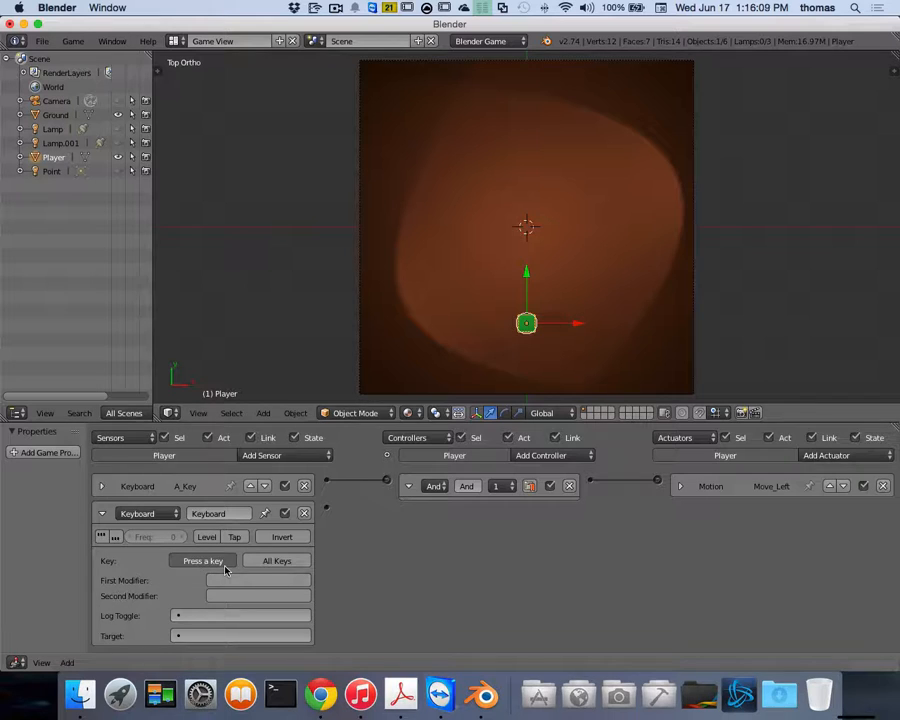
pyautogui.press('d')
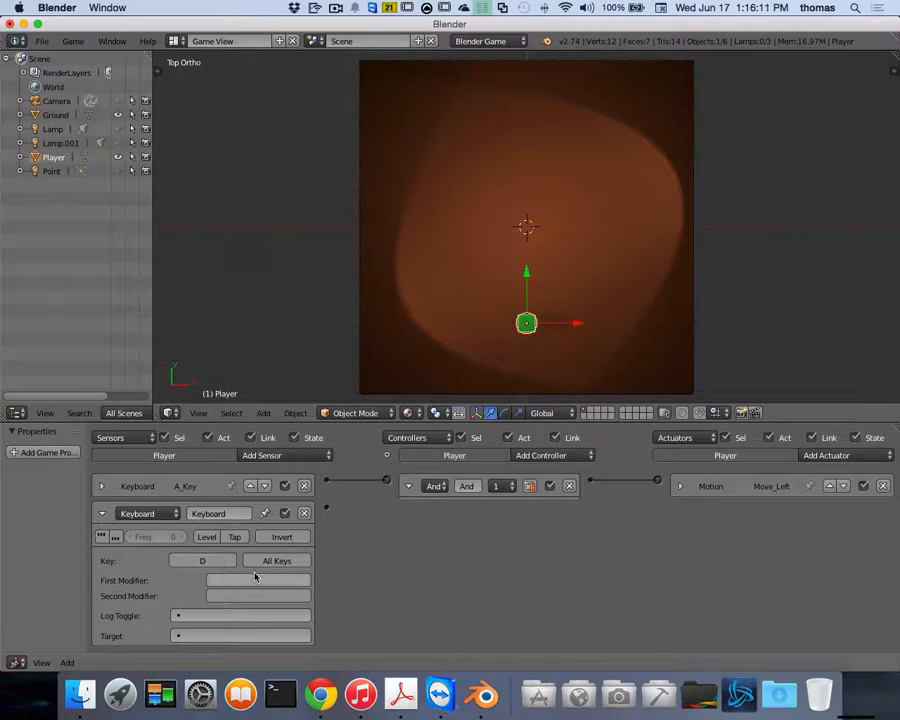
pyautogui.click(230, 514)
pyautogui.write('D')
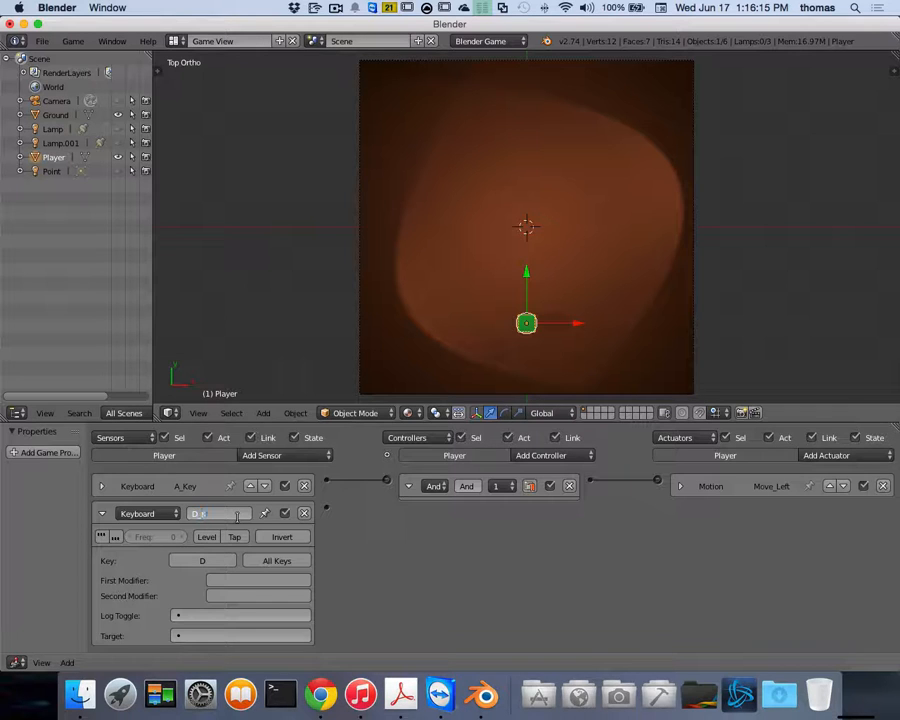
pyautogui.write('_Key')
pyautogui.press('Return')
pyautogui.click(103, 516)
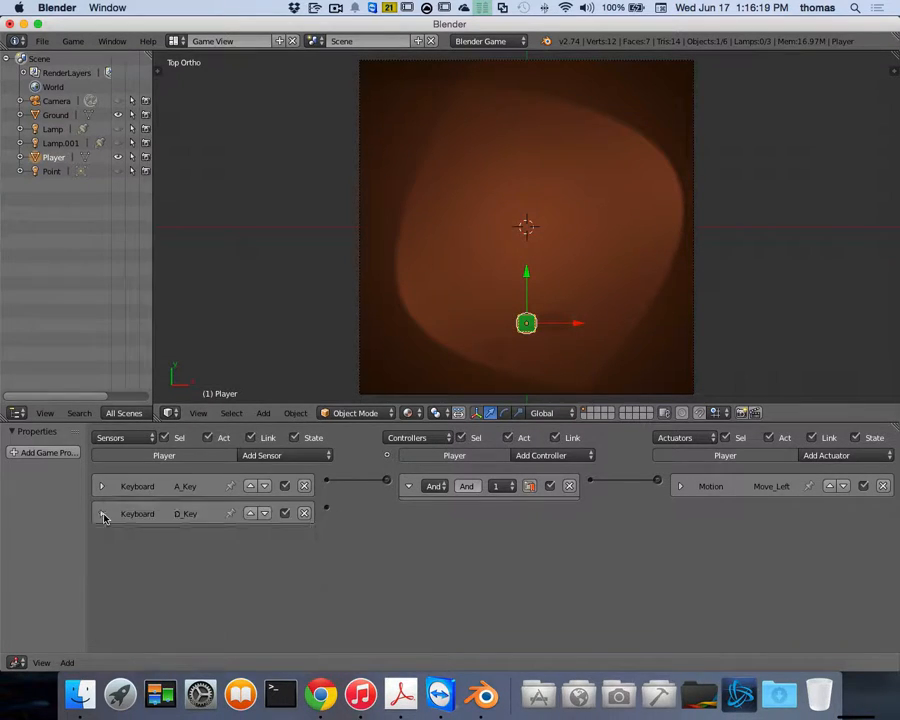
# Step: Add a Keyboard sensor named W_Key to Player, assign it the W key and collapse it
pyautogui.click(285, 456)
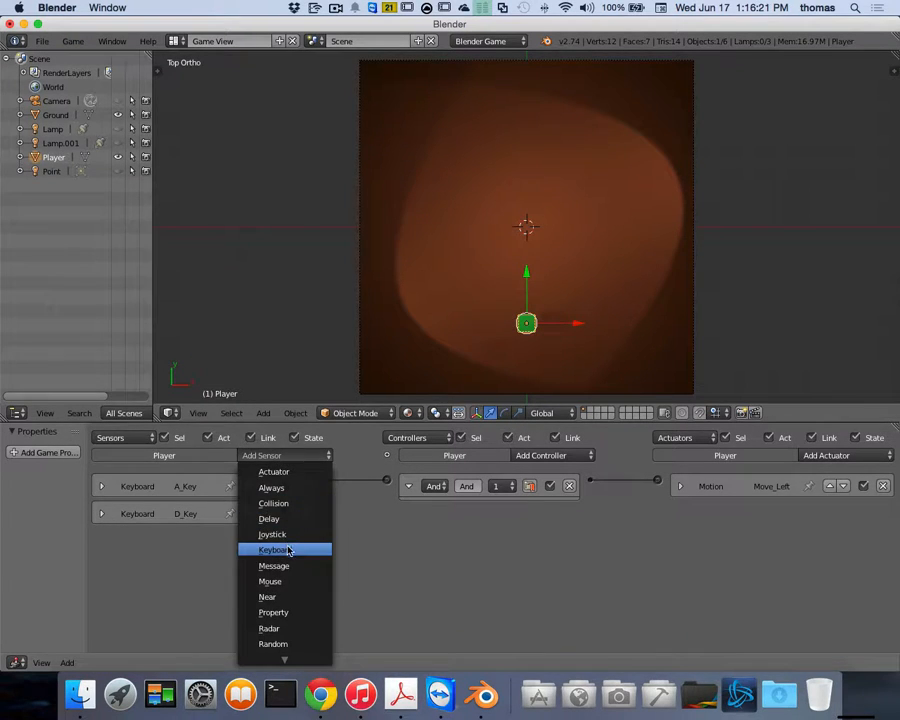
pyautogui.click(275, 549)
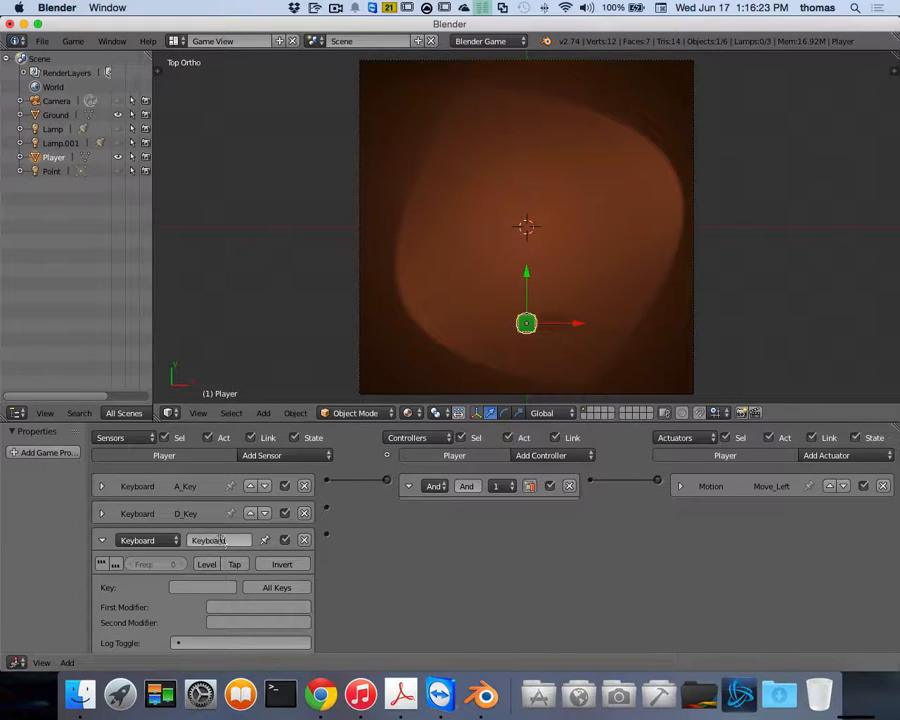
pyautogui.click(230, 540)
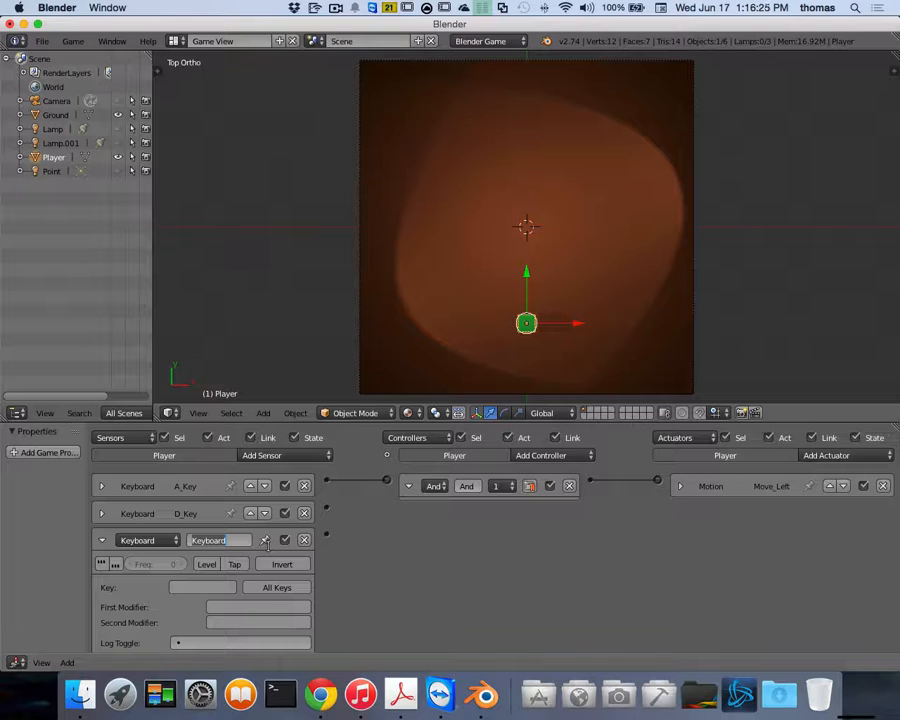
pyautogui.write('W_Key')
pyautogui.press('Return')
pyautogui.click(209, 588)
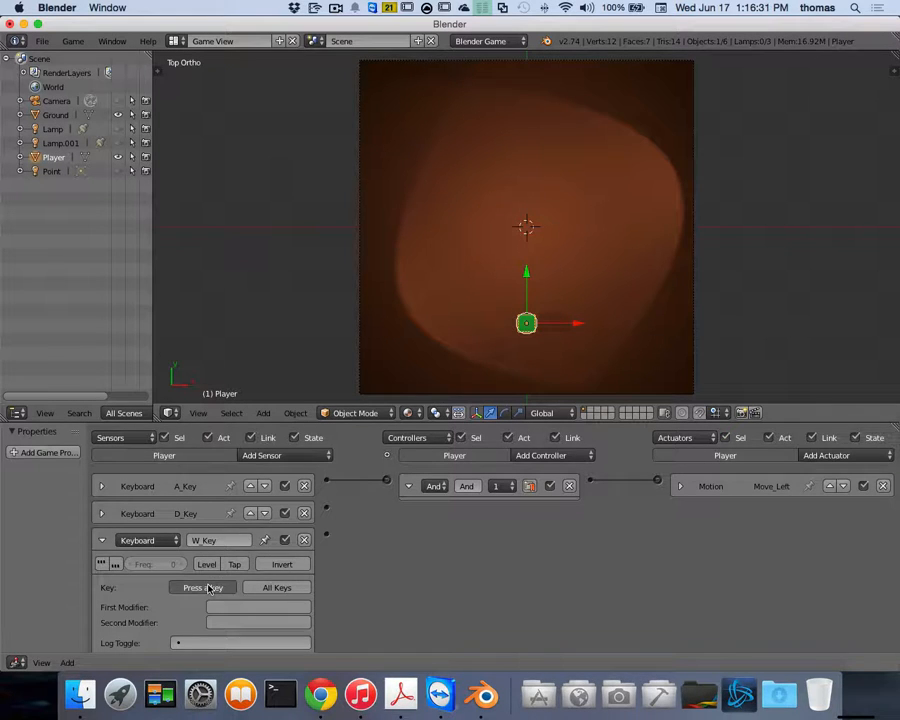
pyautogui.press('shift')
pyautogui.click(211, 588)
pyautogui.press('w')
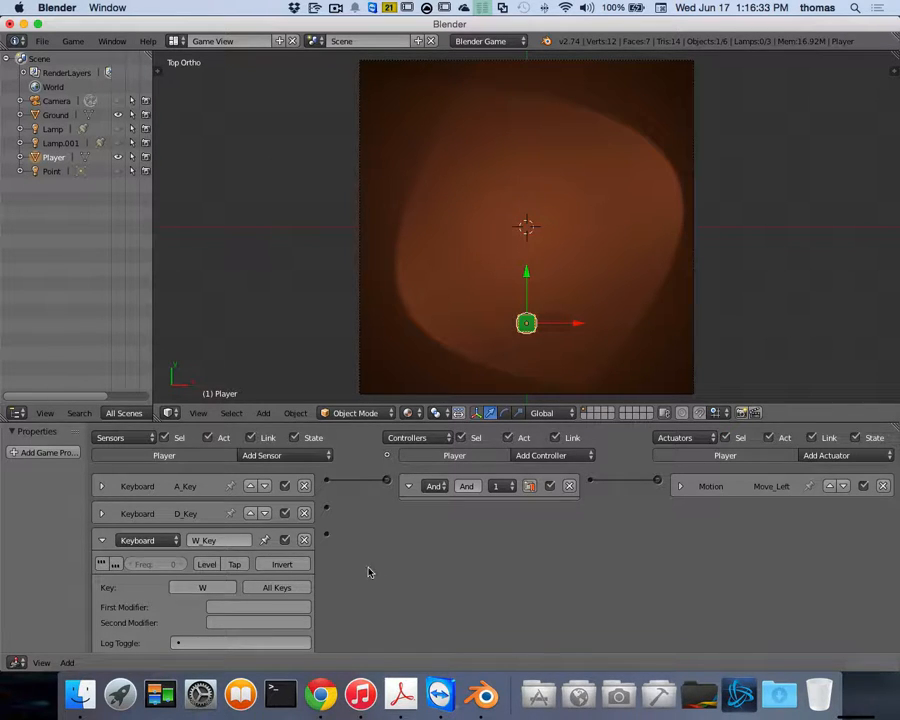
pyautogui.click(101, 513)
pyautogui.click(101, 513)
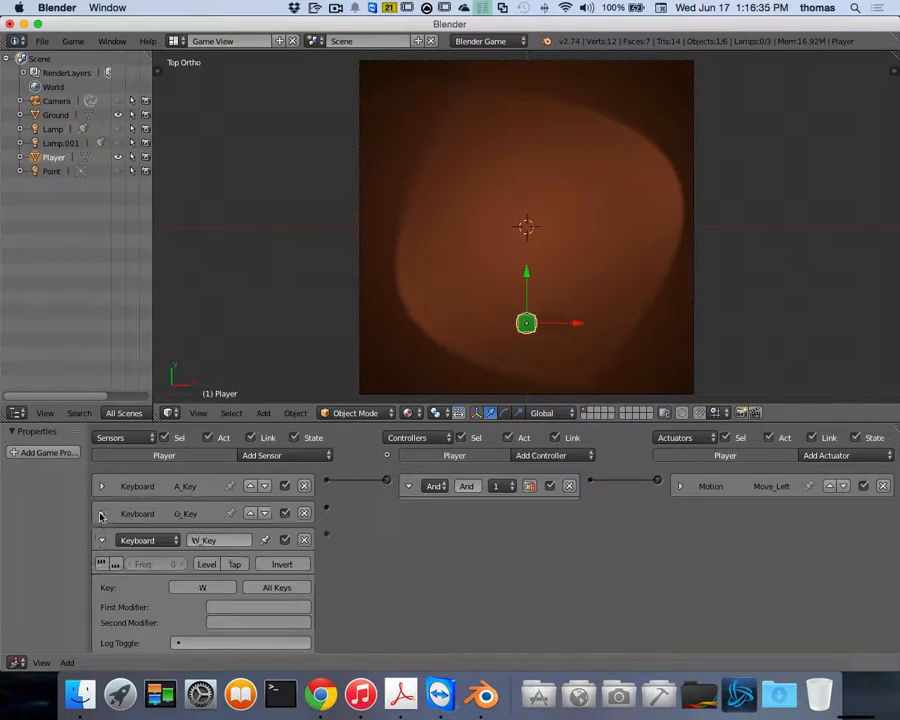
pyautogui.click(101, 541)
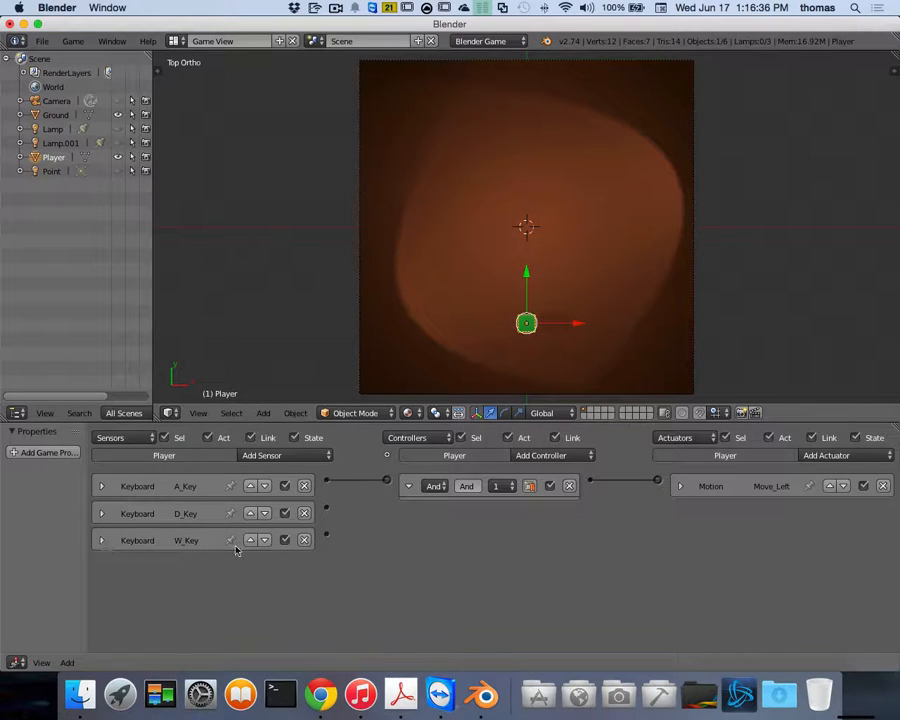
# Step: Add a Keyboard sensor named S_Key to Player, assign it the S key and collapse it
pyautogui.click(268, 457)
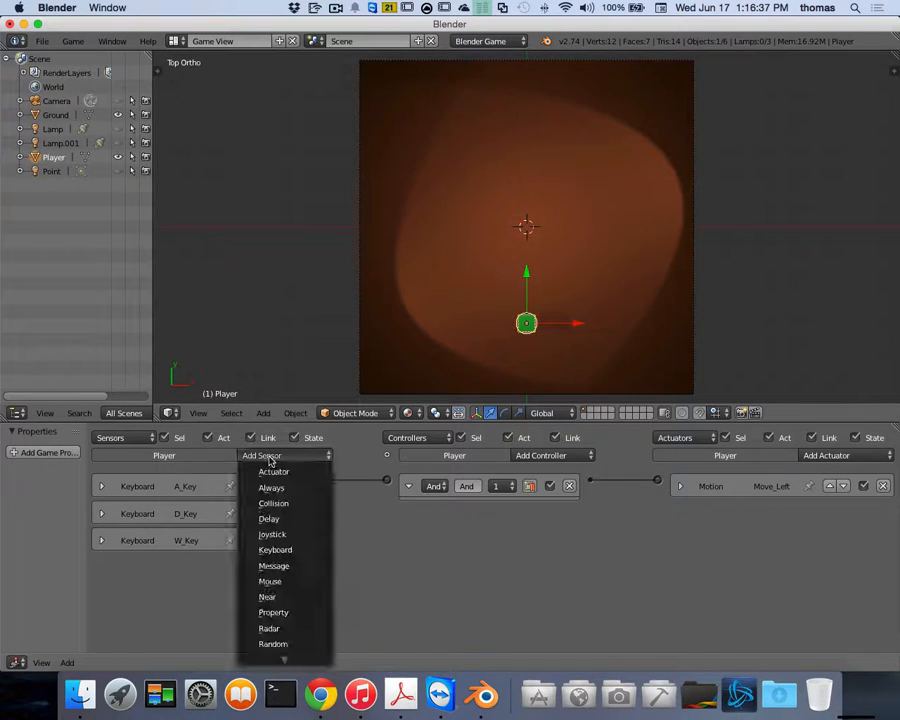
pyautogui.click(276, 550)
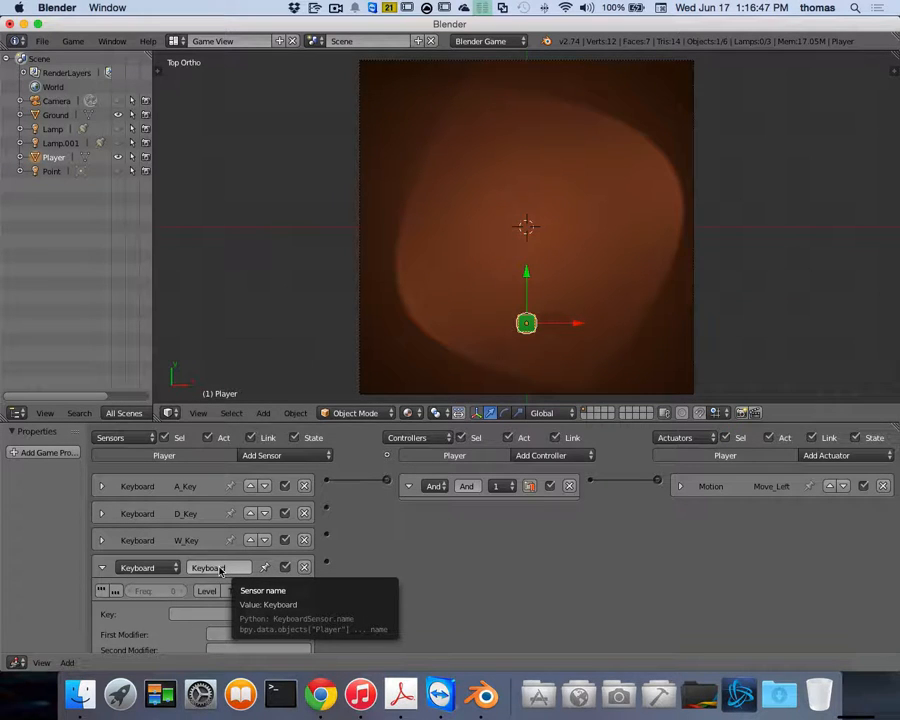
pyautogui.click(221, 568)
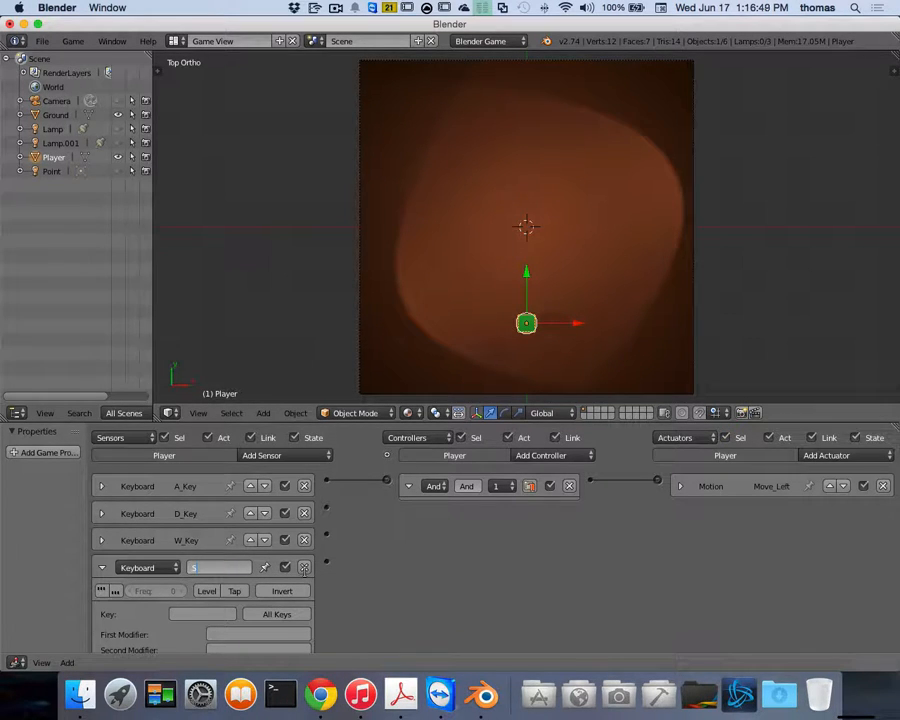
pyautogui.write('S_Key')
pyautogui.click(212, 614)
pyautogui.press('s')
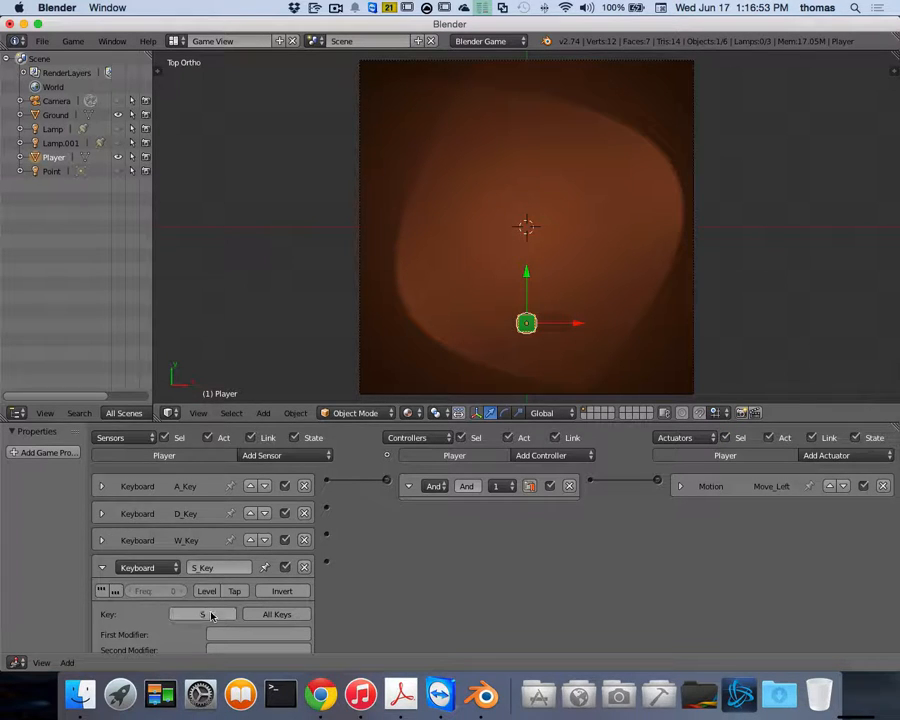
pyautogui.click(101, 568)
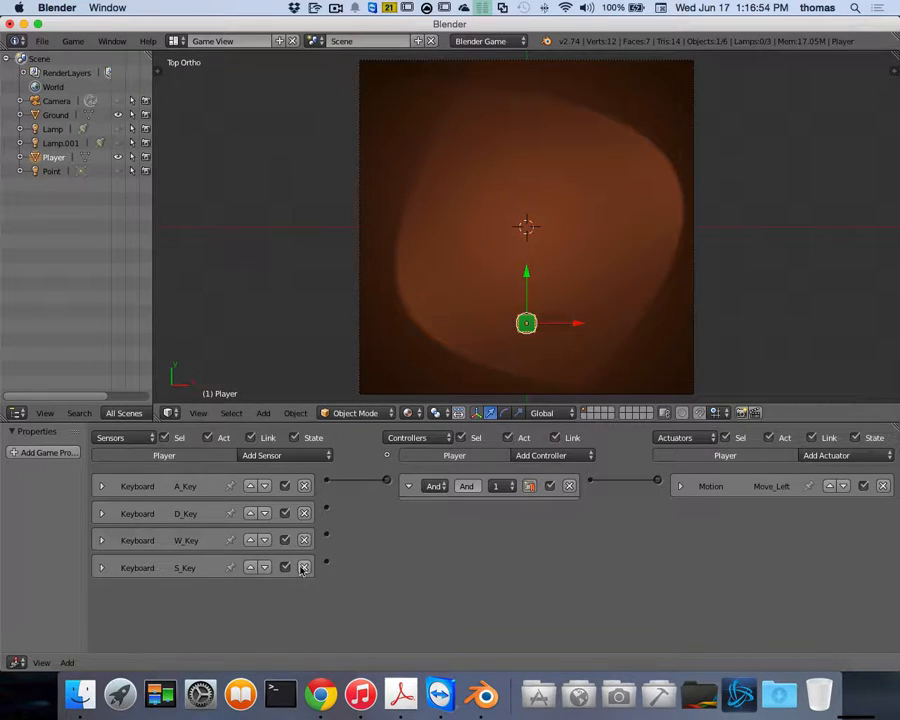
# Step: Add a Keyboard sensor to Player, assign it the space bar, name it Spacebar and collapse it
pyautogui.click(274, 457)
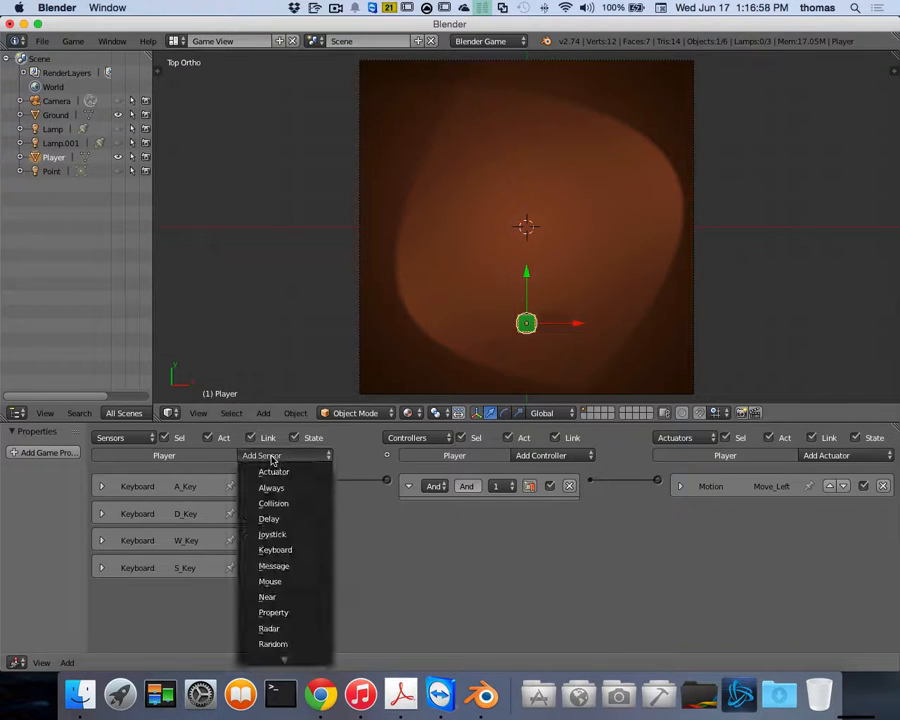
pyautogui.click(290, 549)
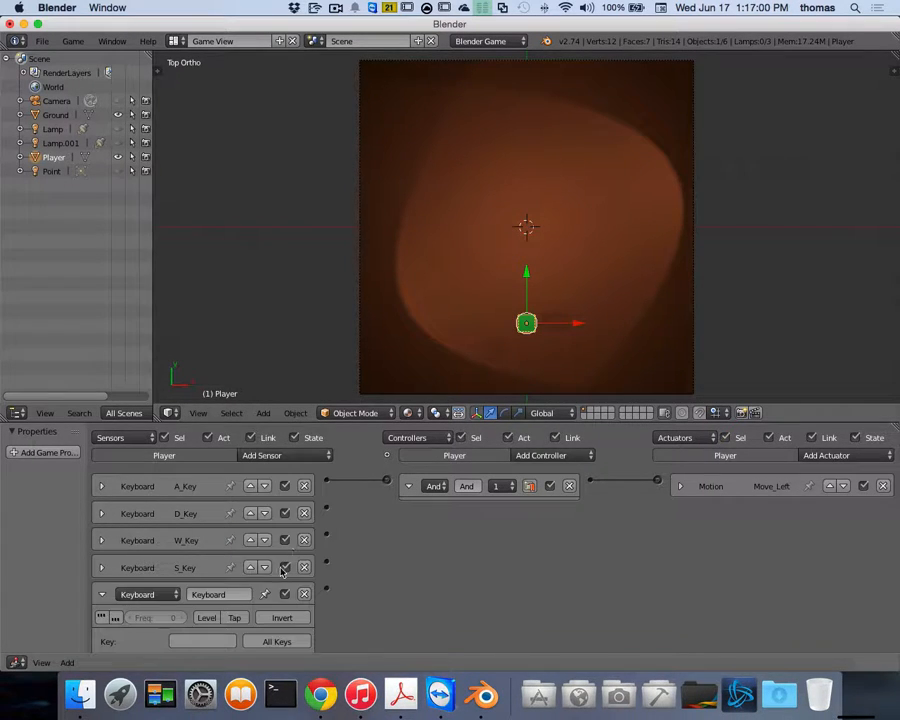
pyautogui.click(204, 644)
pyautogui.press('space')
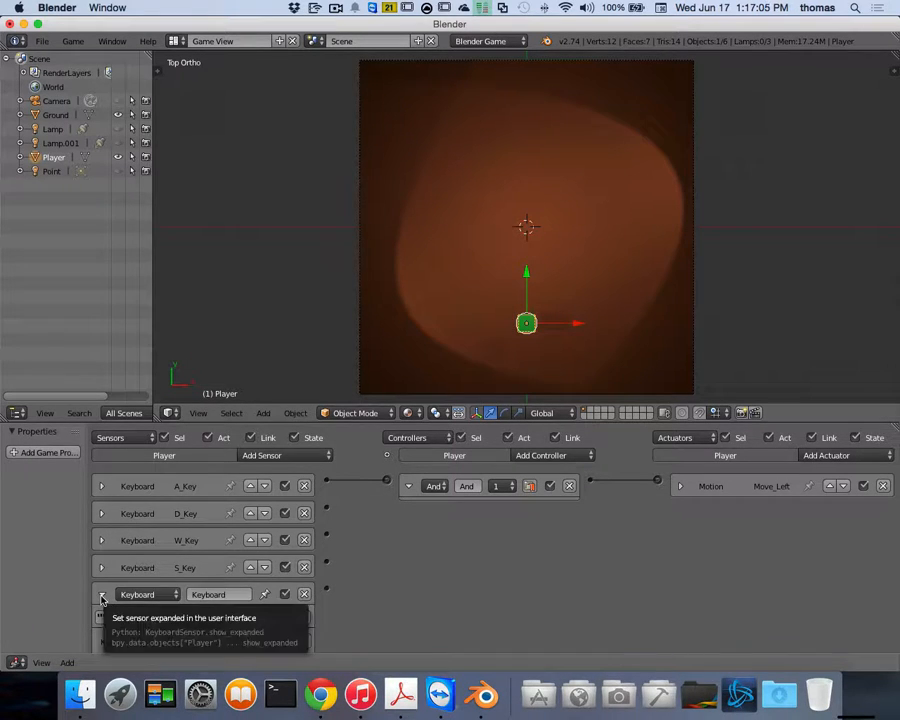
pyautogui.click(232, 595)
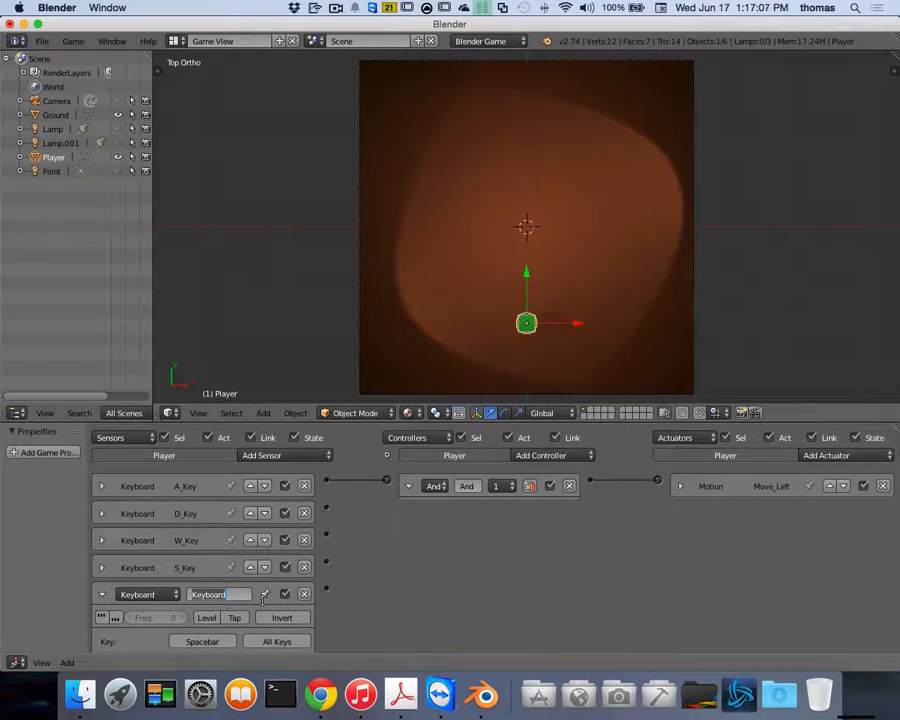
pyautogui.write('Spac')
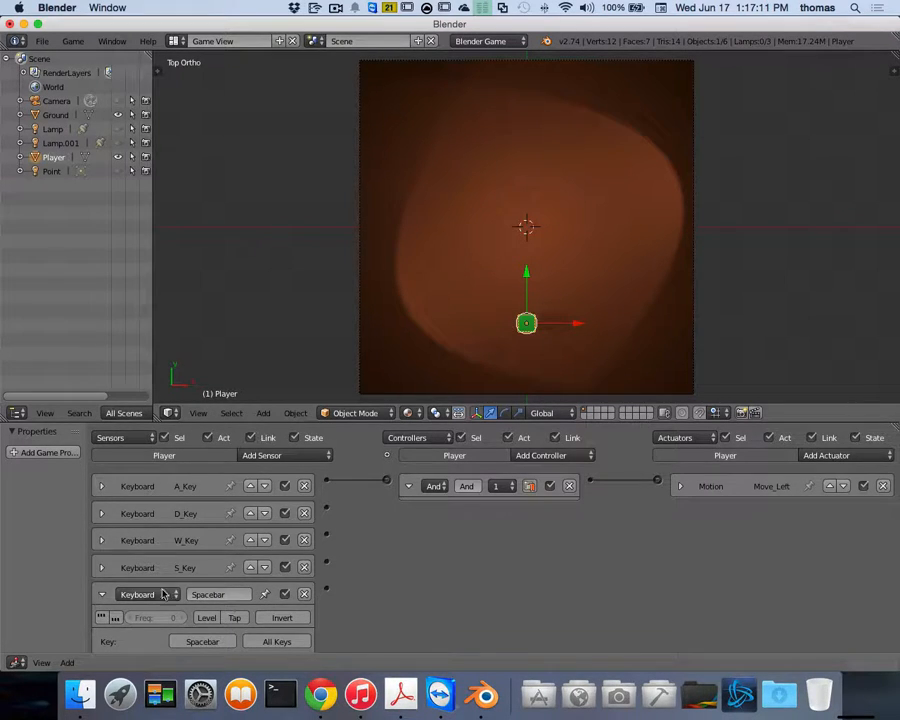
pyautogui.click(100, 595)
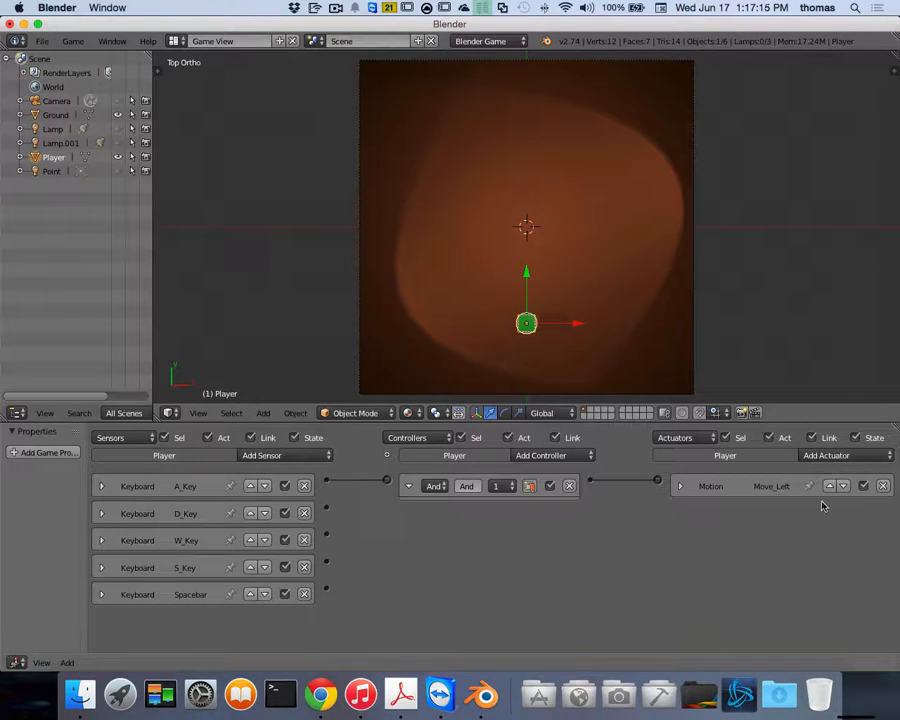
# Step: Add a second Motion actuator to Player and set its motion type to Character Motion
pyautogui.click(858, 456)
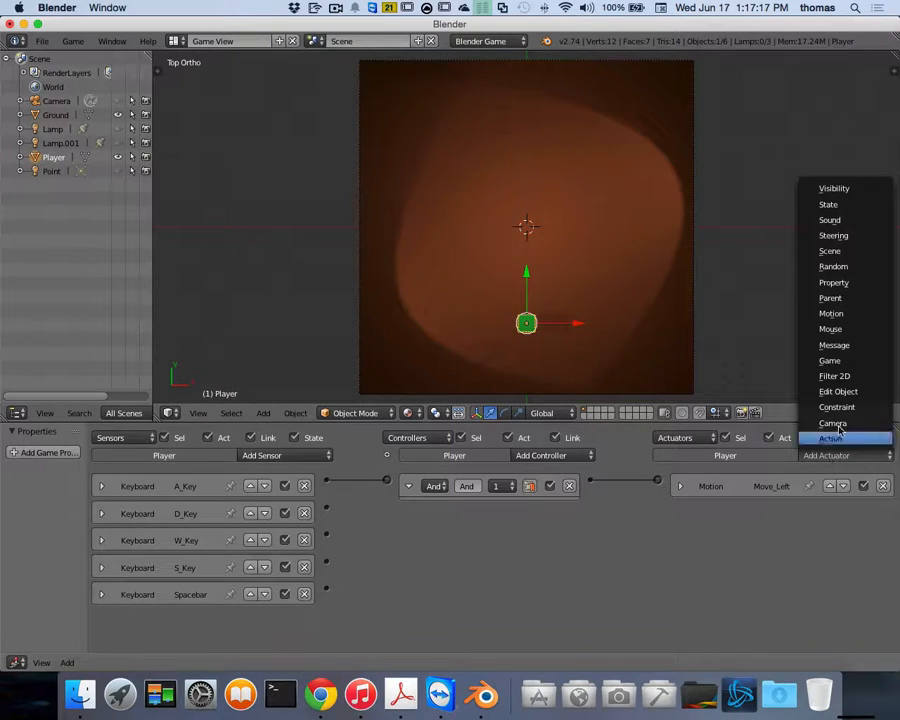
pyautogui.click(846, 315)
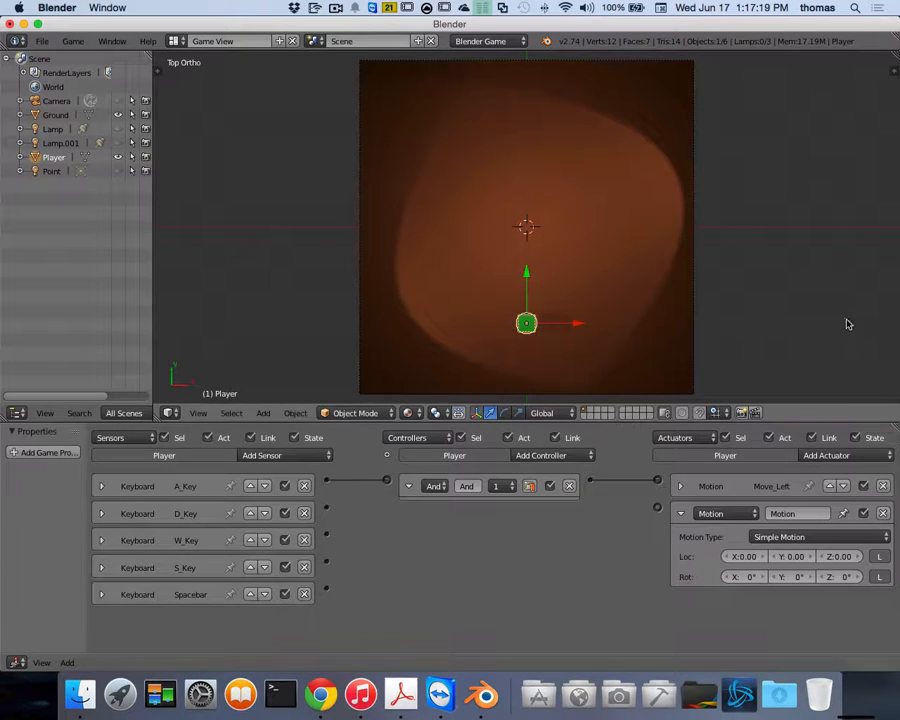
pyautogui.click(800, 537)
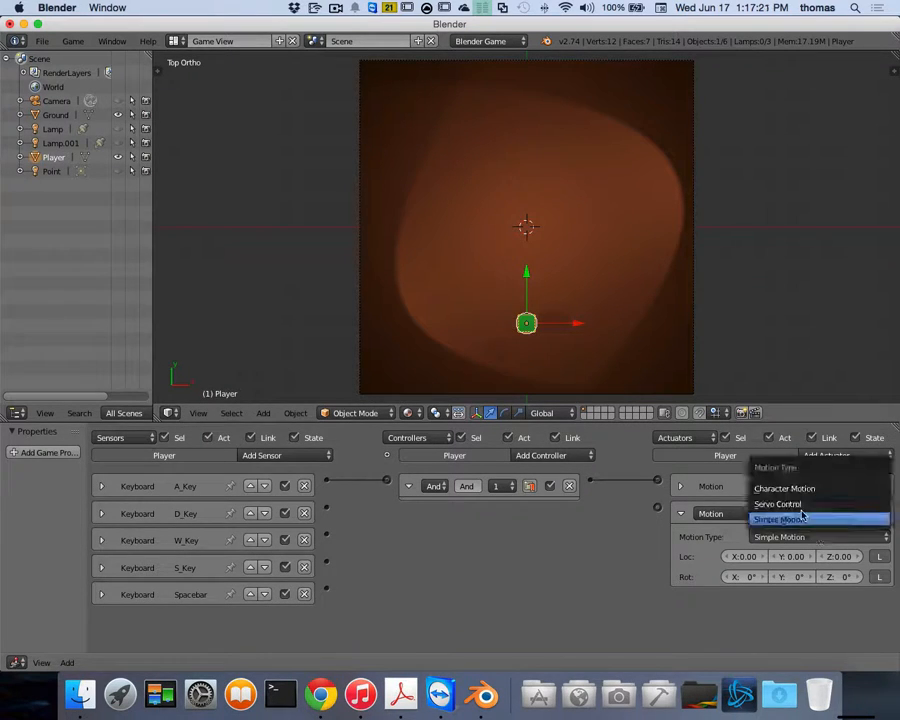
pyautogui.click(792, 485)
# Step: Connect the D_Key sensor to the new Motion actuator through an And controller and set the actuator's X location to 0.10
pyautogui.moveTo(327, 508); pyautogui.dragTo(657, 509)
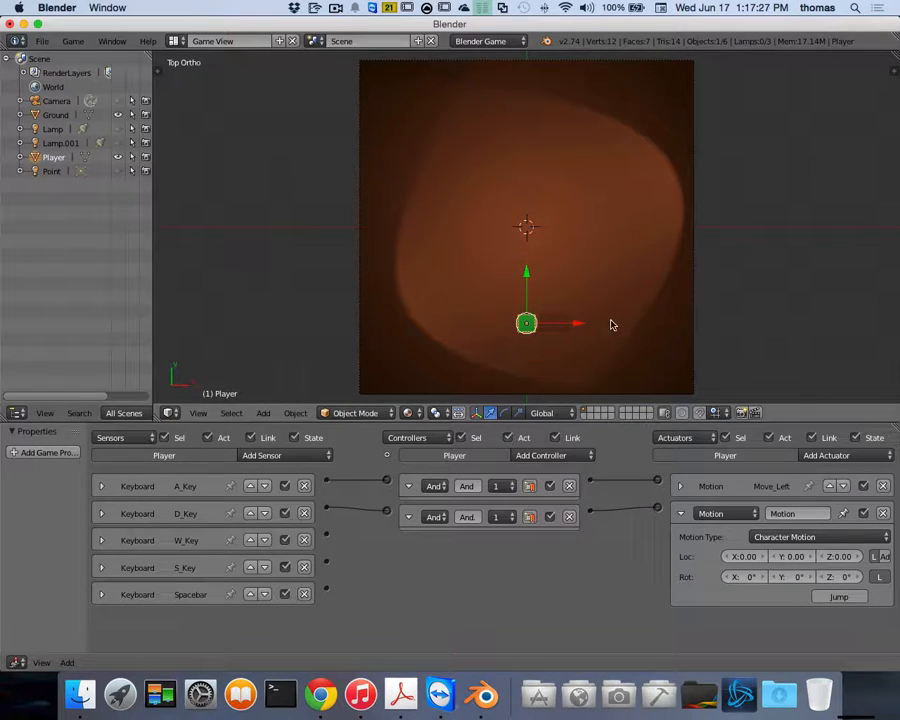
pyautogui.click(764, 559)
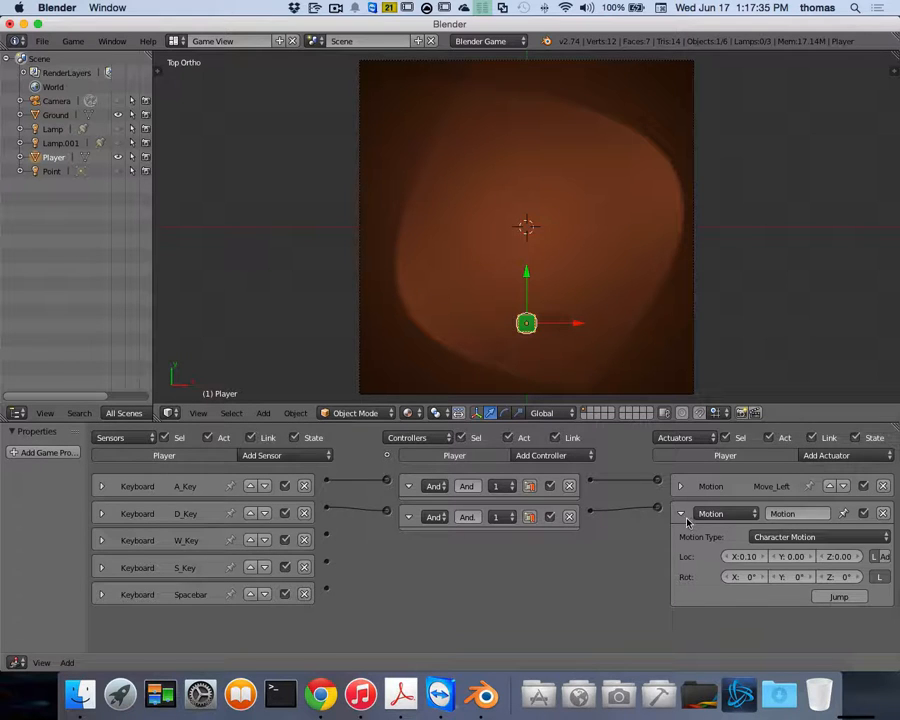
pyautogui.click(681, 514)
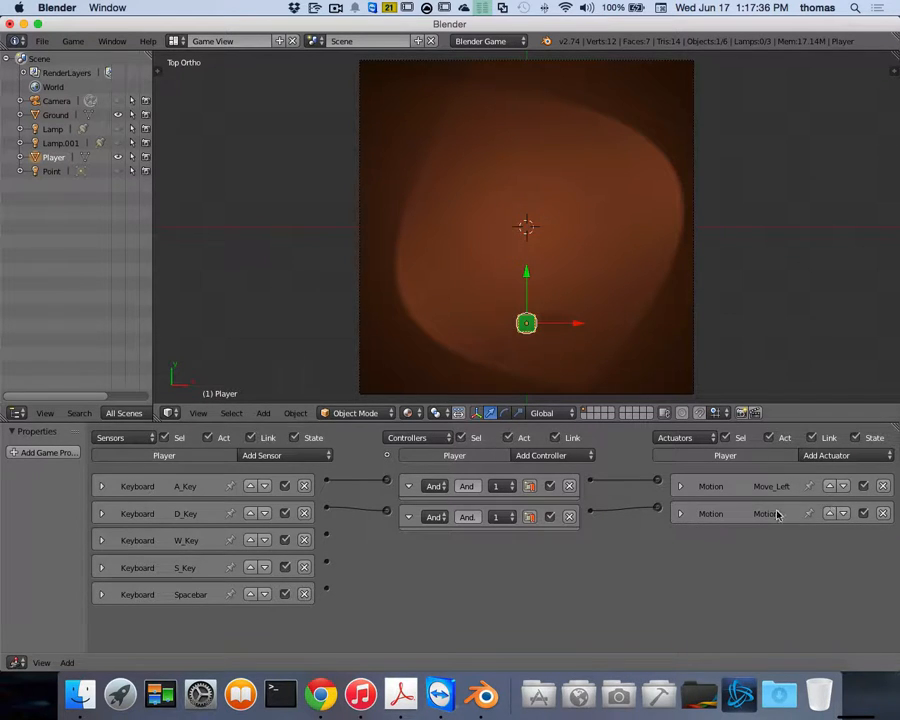
# Step: Rename Player's second Motion actuator, driven by D_Key, as Move_Right and collapse it
pyautogui.click(681, 514)
pyautogui.click(790, 514)
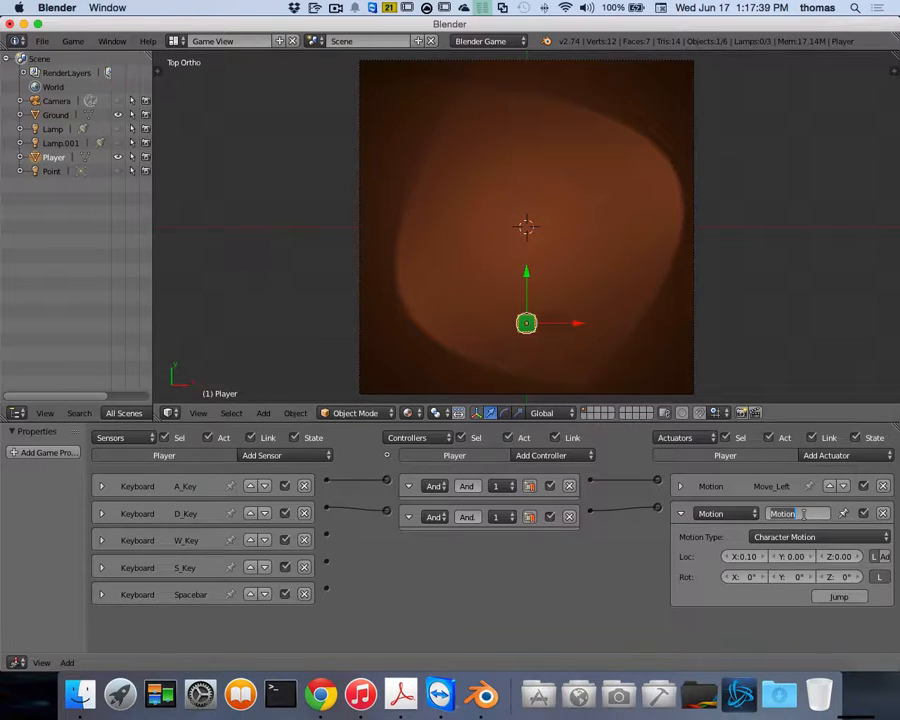
pyautogui.write('Move_Right')
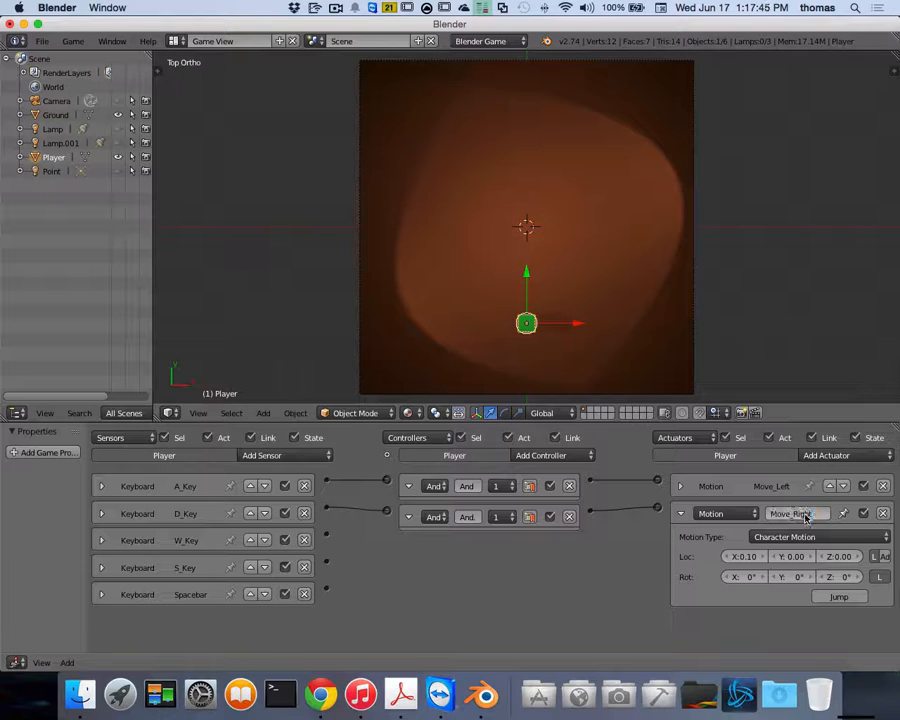
pyautogui.press('Return')
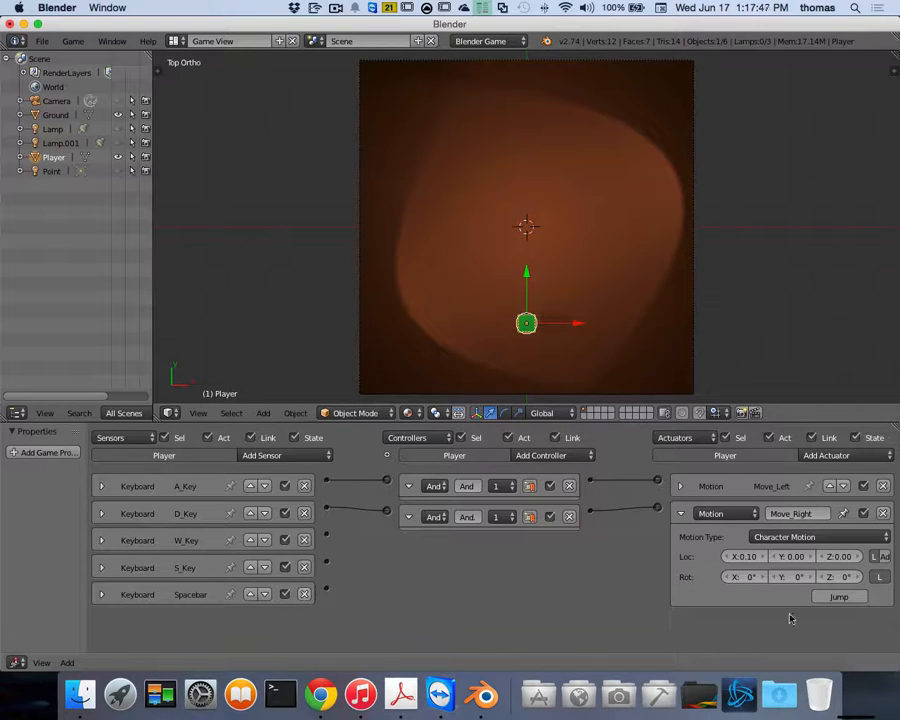
pyautogui.click(681, 514)
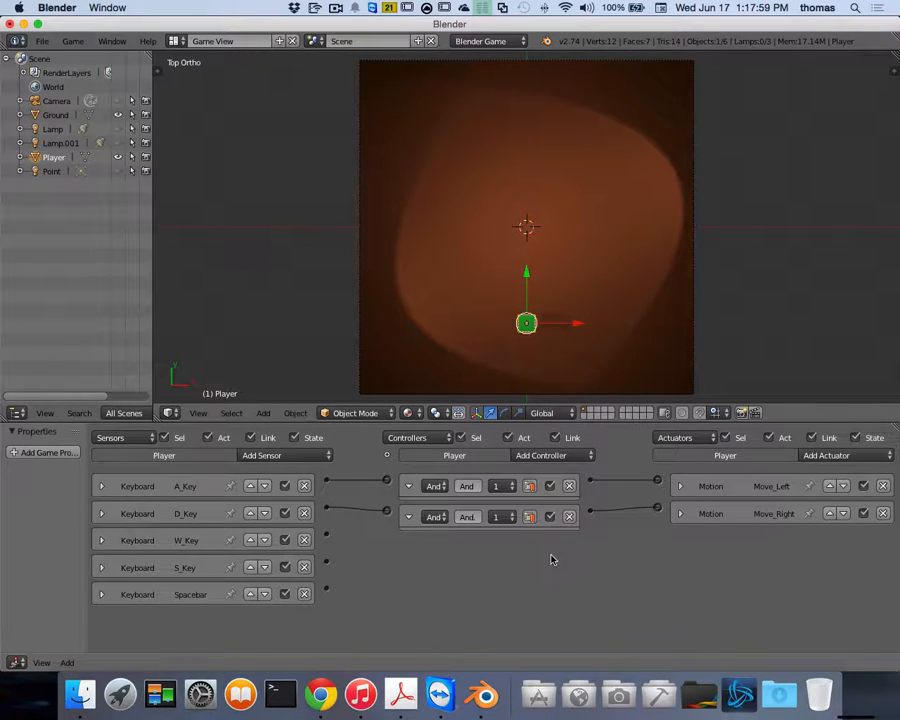
# Step: Add a third Motion actuator to Player and set its motion type to Character Motion
pyautogui.click(840, 456)
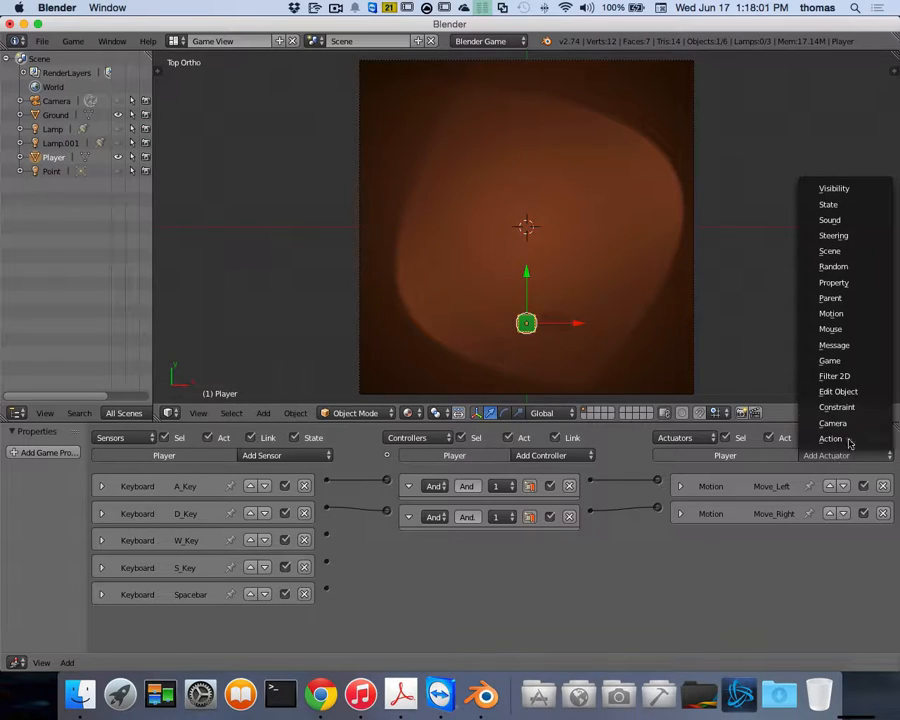
pyautogui.click(843, 314)
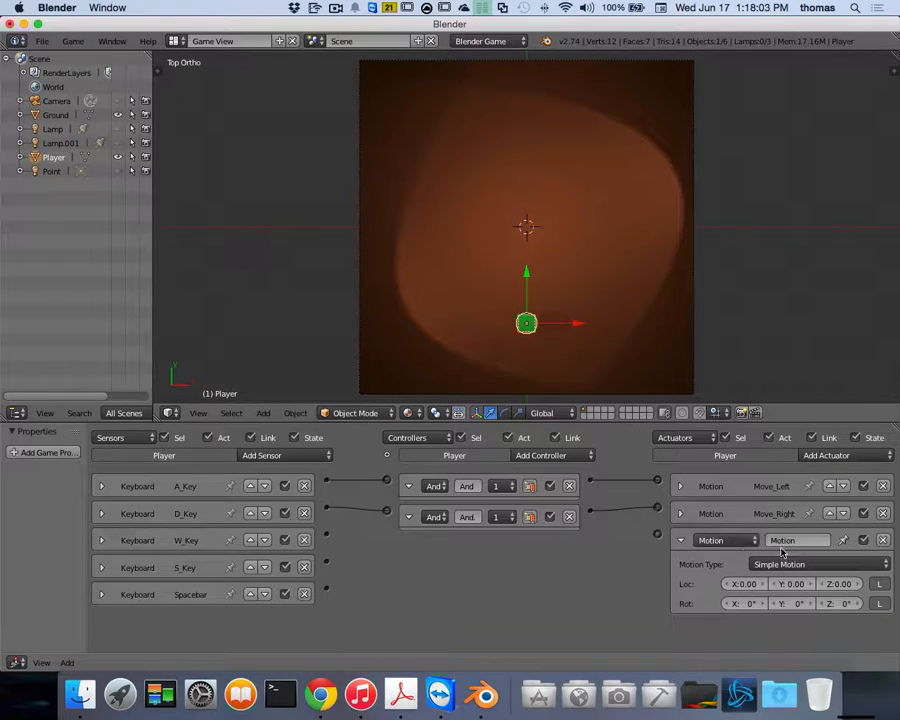
pyautogui.click(745, 541)
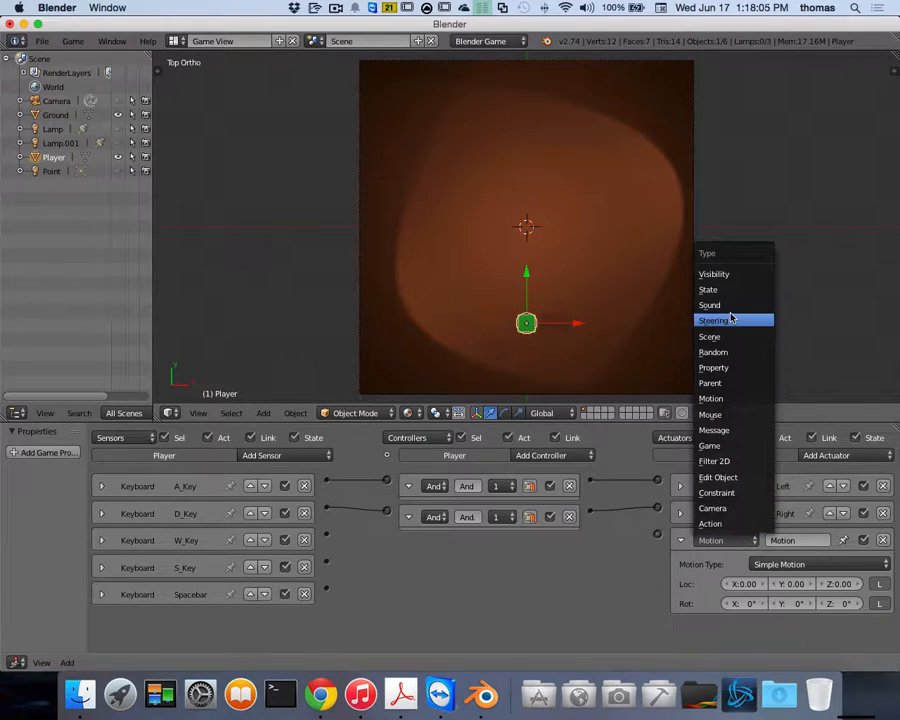
pyautogui.click(798, 564)
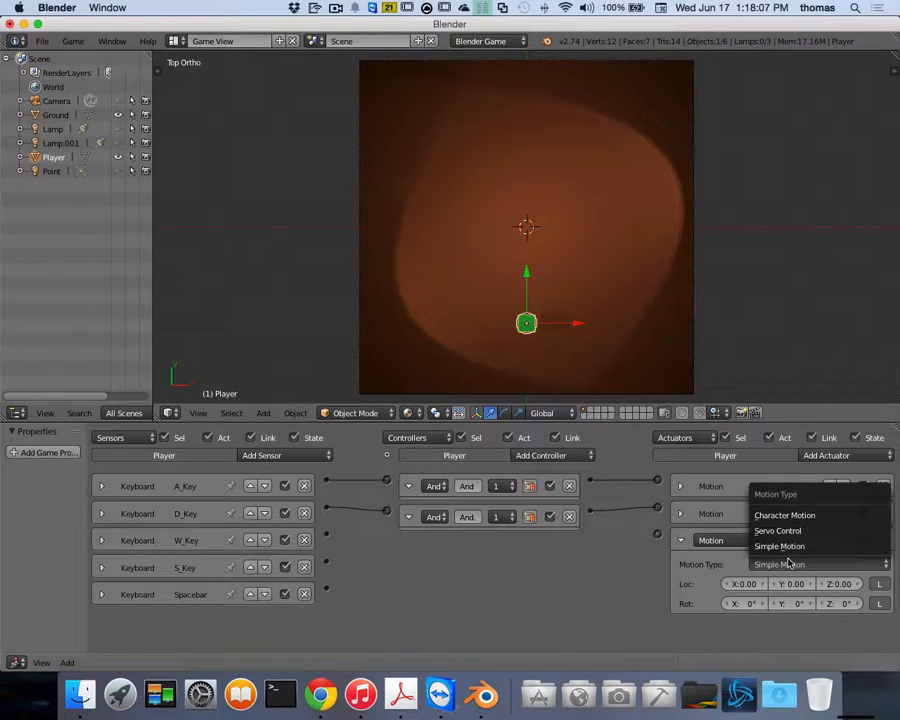
pyautogui.click(786, 516)
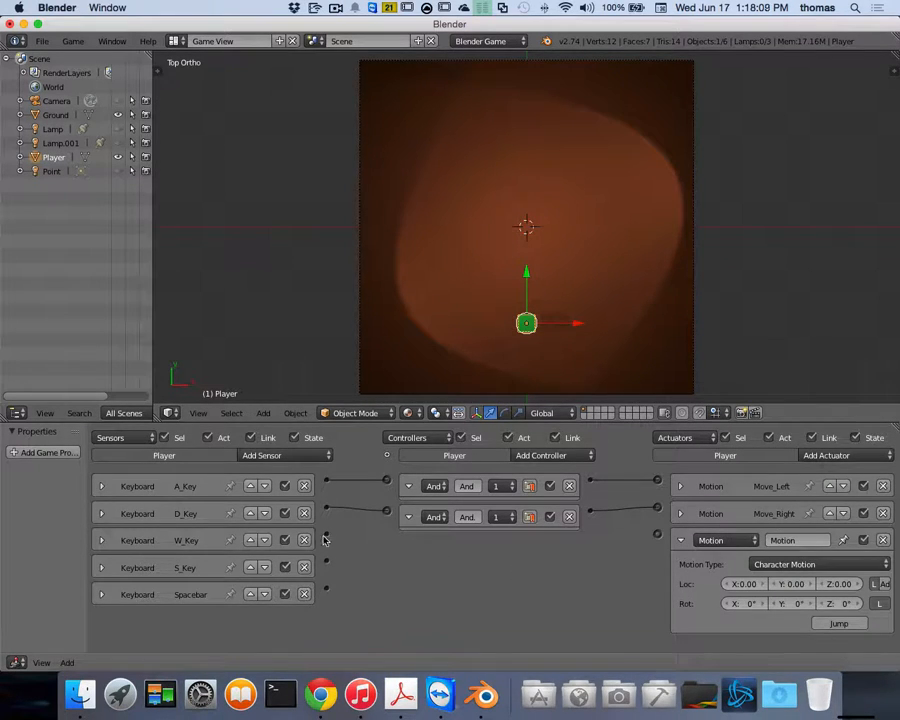
# Step: Connect the W_Key sensor to the new Motion actuator, name it Move_Forward with a Y location of 0.10, and collapse it
pyautogui.moveTo(326, 534); pyautogui.dragTo(657, 534)
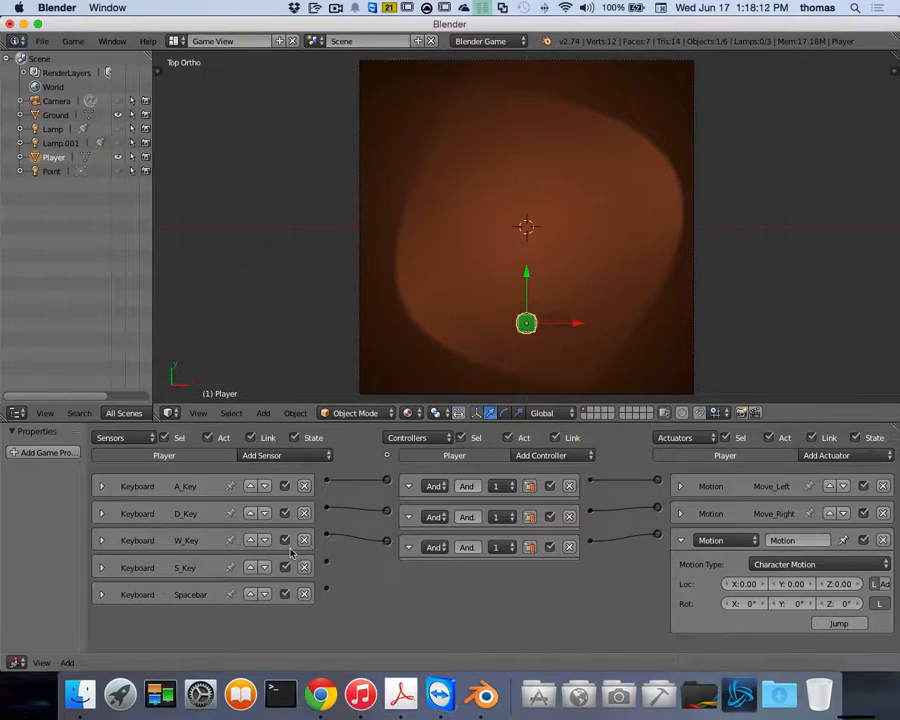
pyautogui.click(800, 540)
pyautogui.write('MOve_Forward')
pyautogui.press('Return')
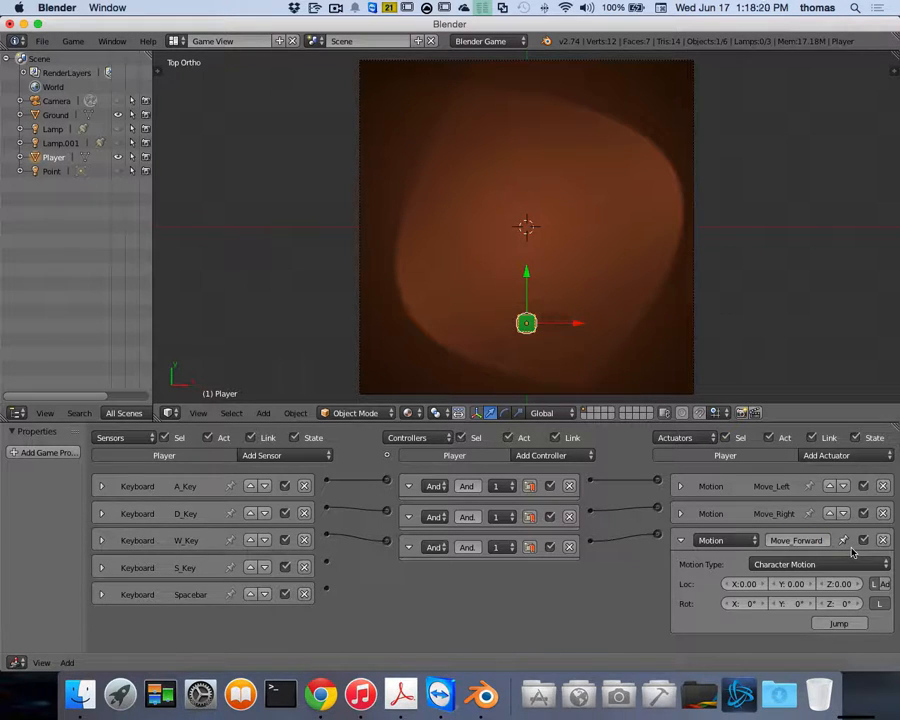
pyautogui.click(811, 585)
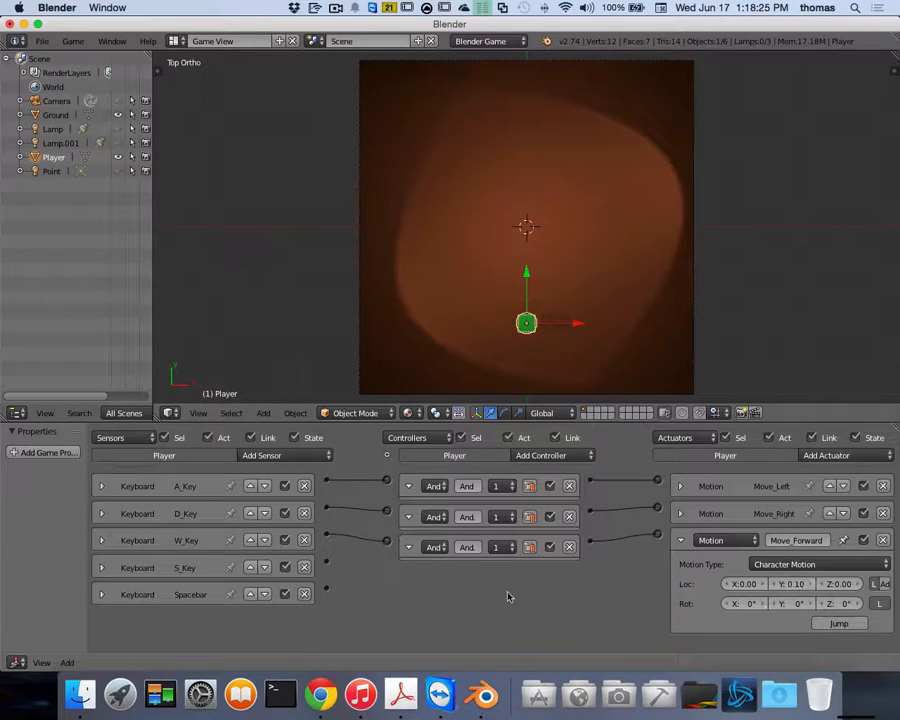
pyautogui.click(680, 541)
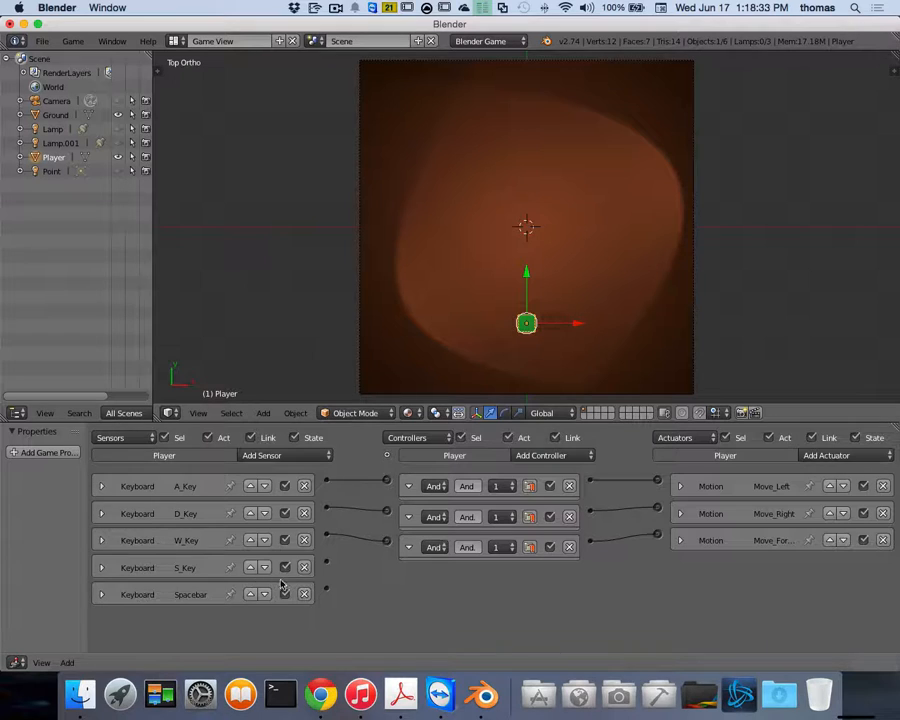
# Step: Add a Motion actuator named Move_Back with a Y location of -0.10, connect the S_Key sensor to it and collapse it
pyautogui.click(833, 456)
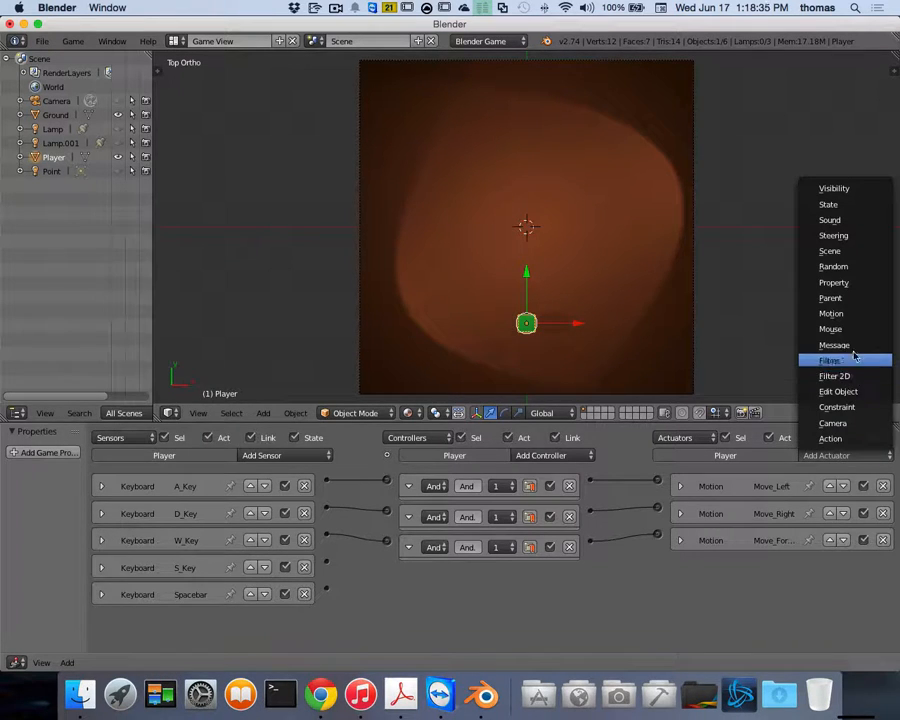
pyautogui.click(846, 315)
pyautogui.click(793, 568)
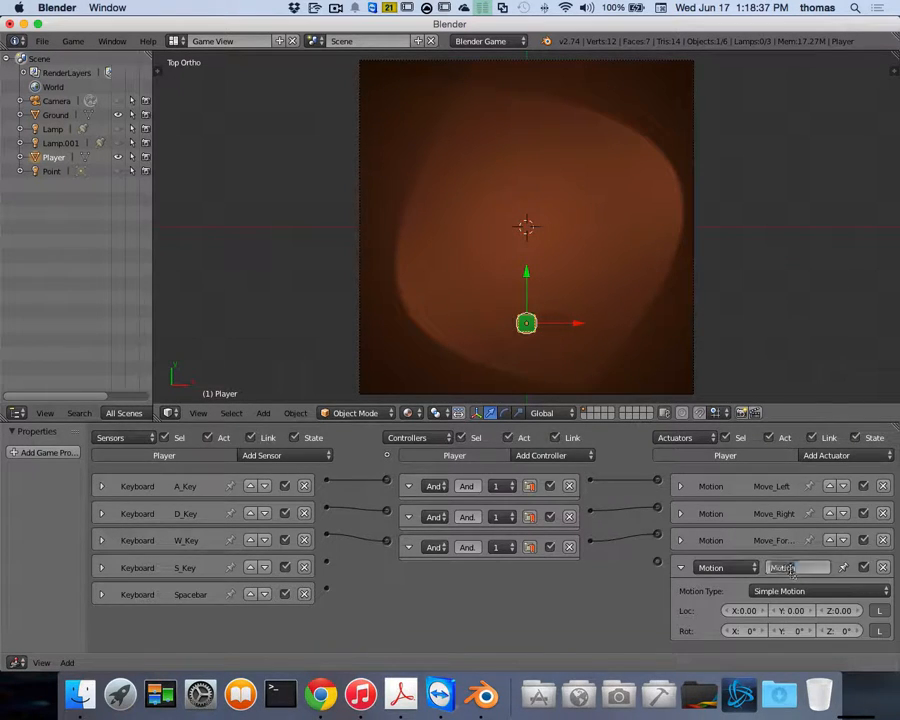
pyautogui.write('Move_Back')
pyautogui.press('Return')
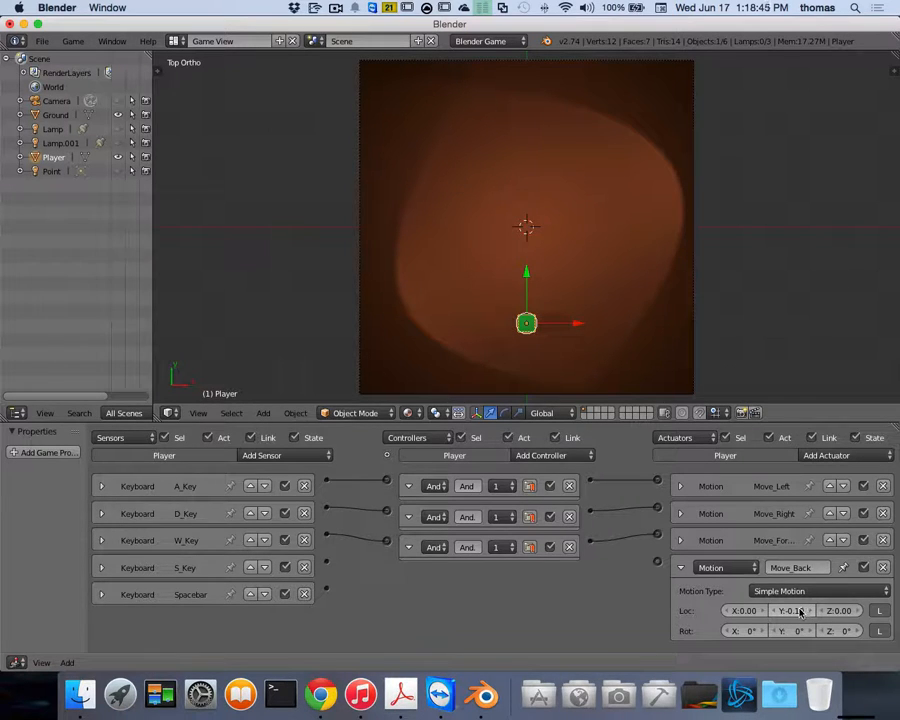
pyautogui.moveTo(326, 561); pyautogui.dragTo(657, 561)
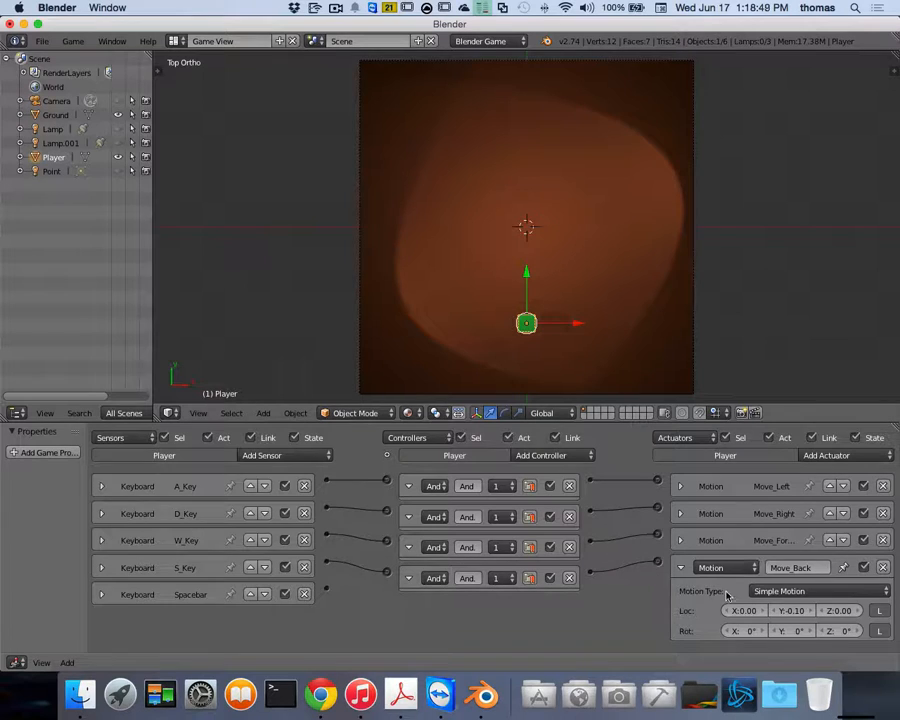
pyautogui.click(681, 567)
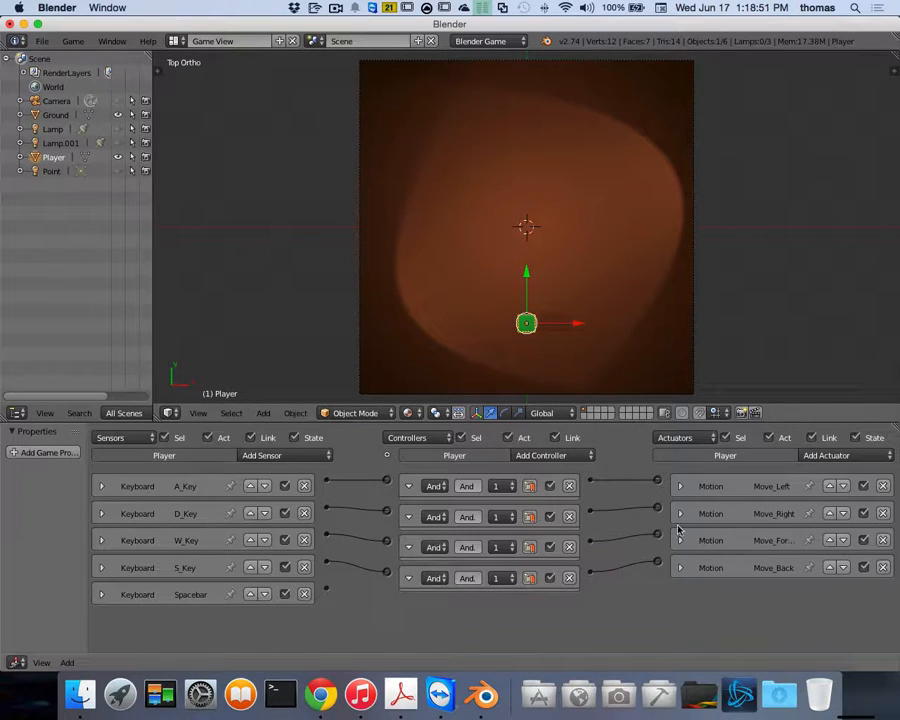
# Step: Add a fifth Motion actuator to Player and set its motion type to Character Motion
pyautogui.click(845, 456)
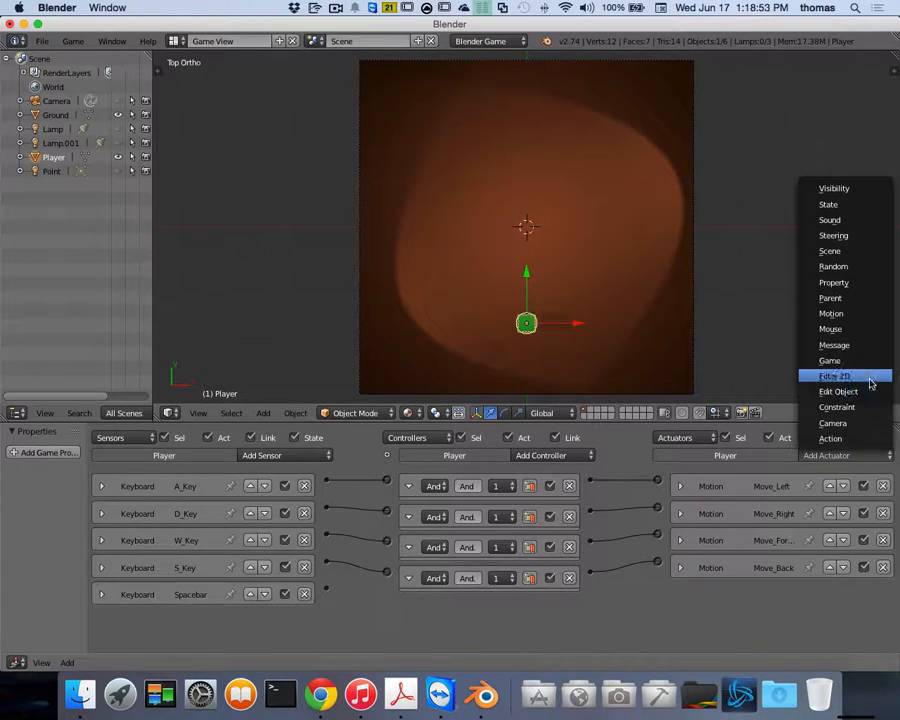
pyautogui.click(845, 316)
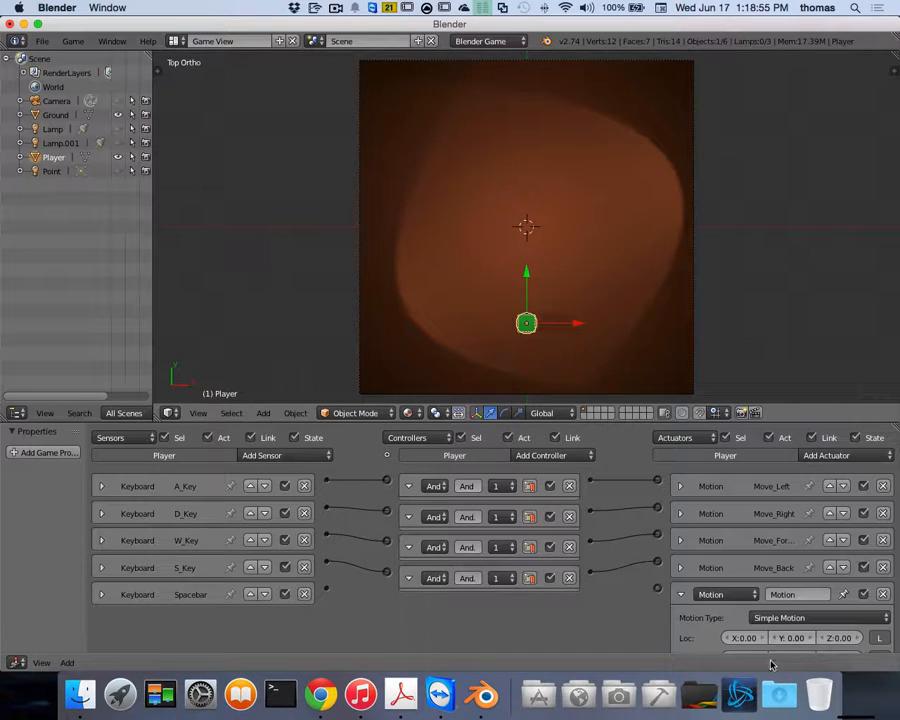
pyautogui.click(822, 618)
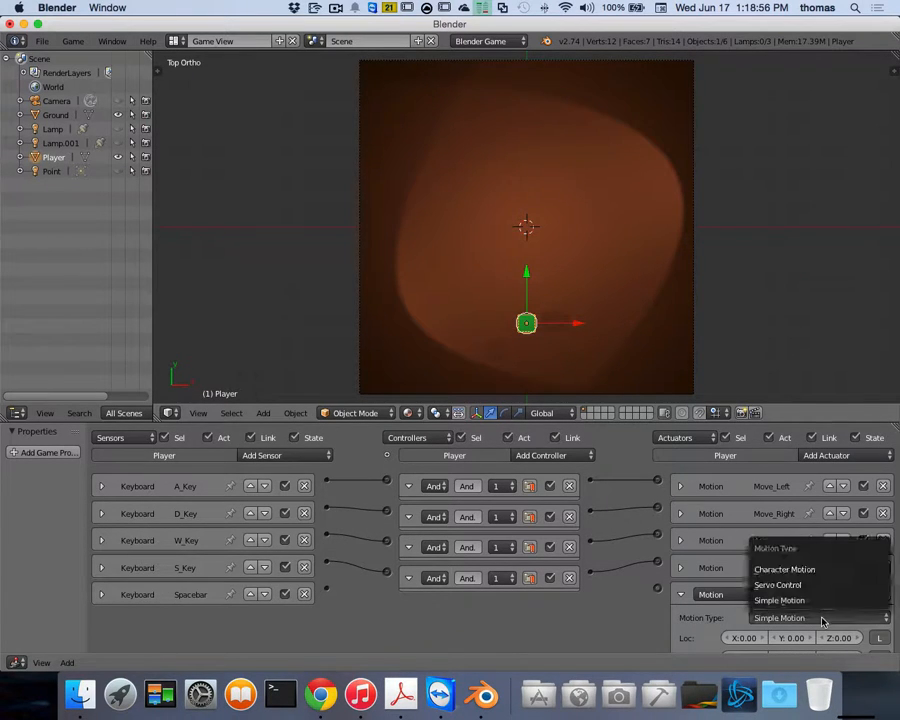
pyautogui.click(785, 569)
pyautogui.scroll(-2, 610, 624)
pyautogui.scroll(-2, 612, 622)
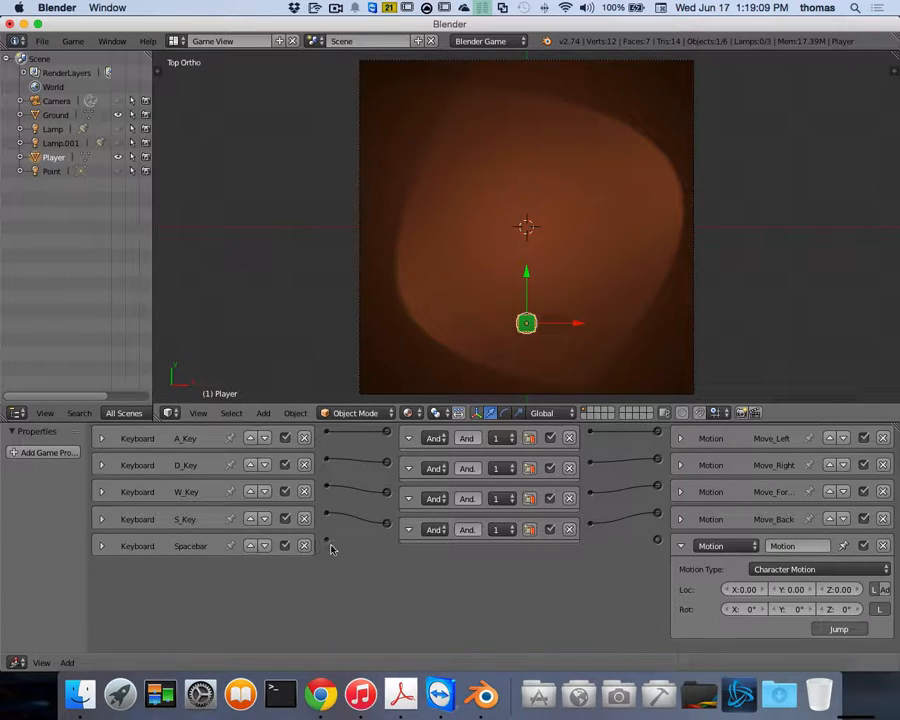
# Step: Connect the Spacebar sensor to the new Character Motion actuator, name the actuator Jump and collapse it
pyautogui.moveTo(325, 545); pyautogui.dragTo(660, 545)
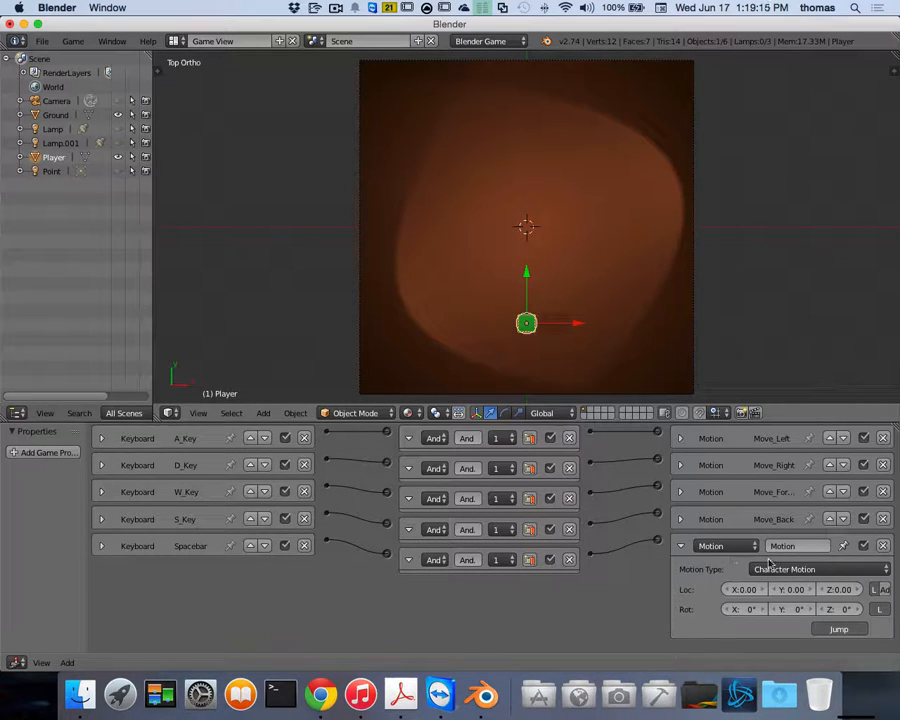
pyautogui.click(816, 546)
pyautogui.press('BackSpace')
pyautogui.press('Return')
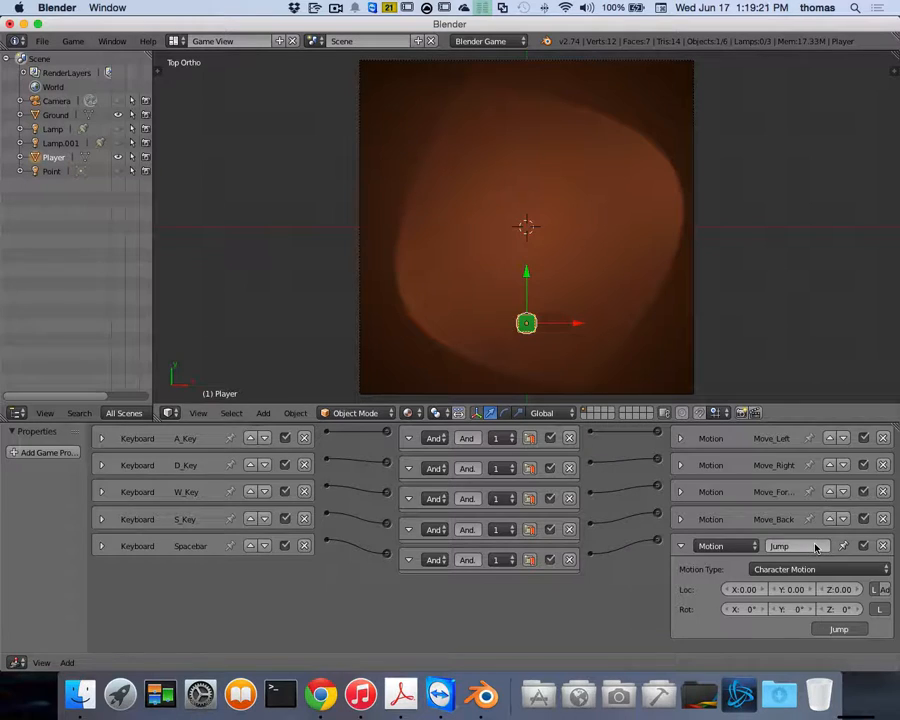
pyautogui.click(680, 546)
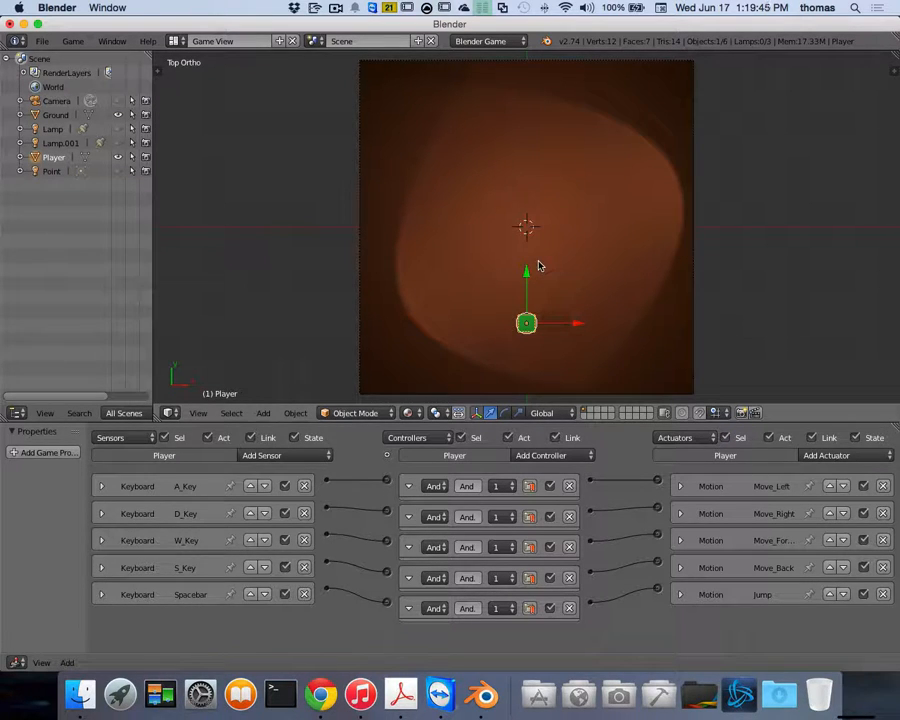
# Step: Run the game in the top view, test moving the player cube with A, D, W and S, and stop the game
pyautogui.press('p')
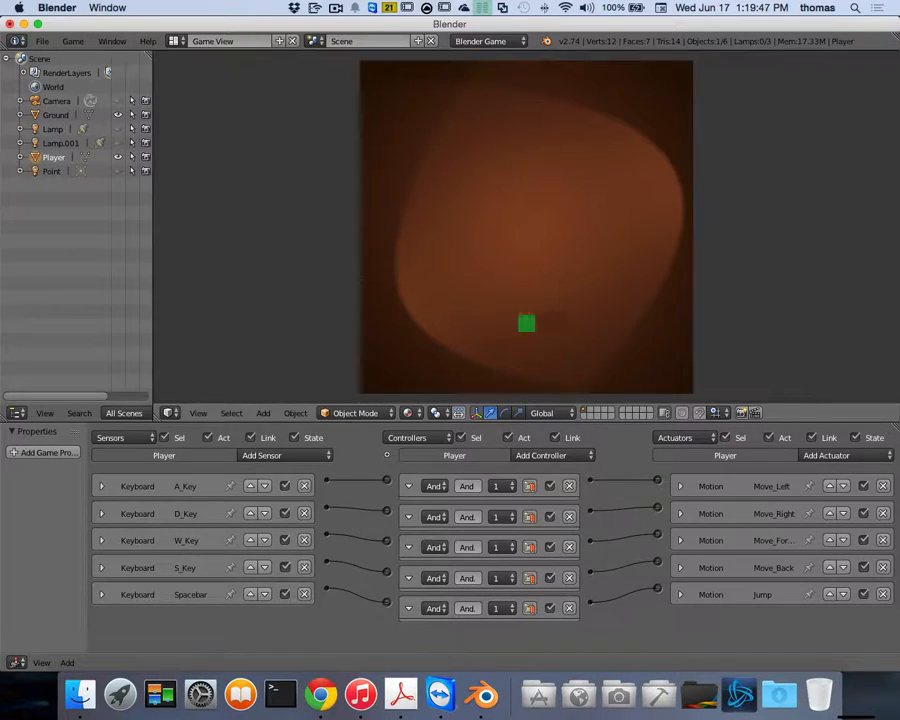
pyautogui.press('a')
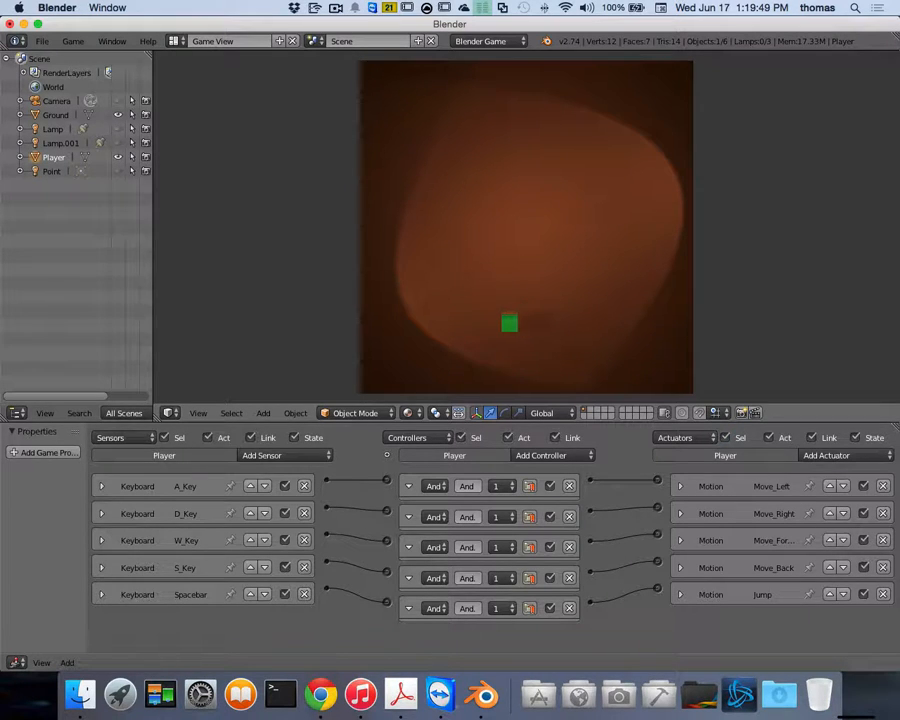
pyautogui.press('d')
pyautogui.press('w')
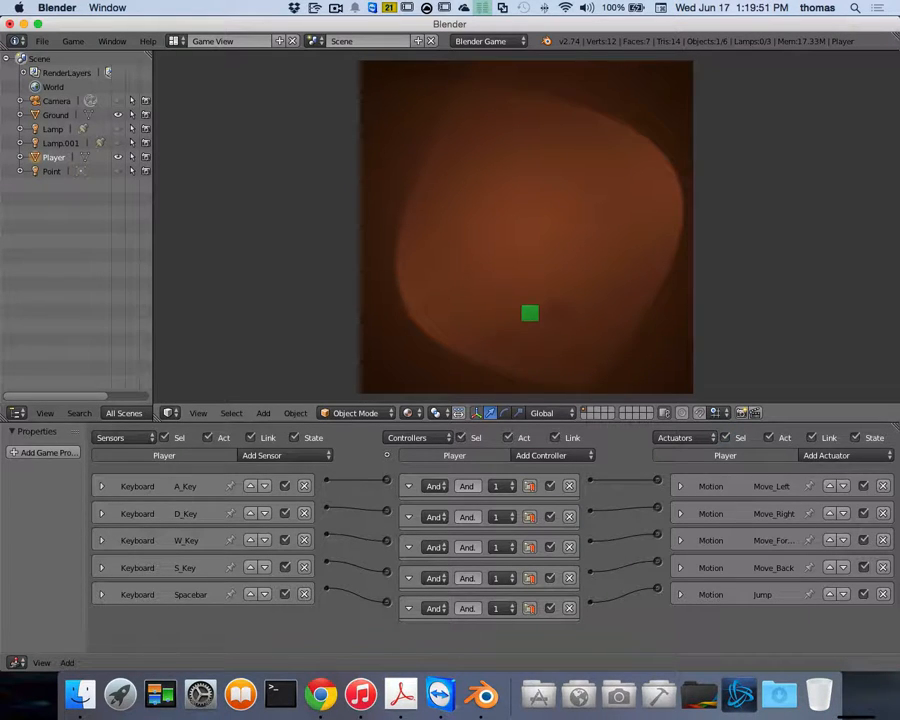
pyautogui.press('s')
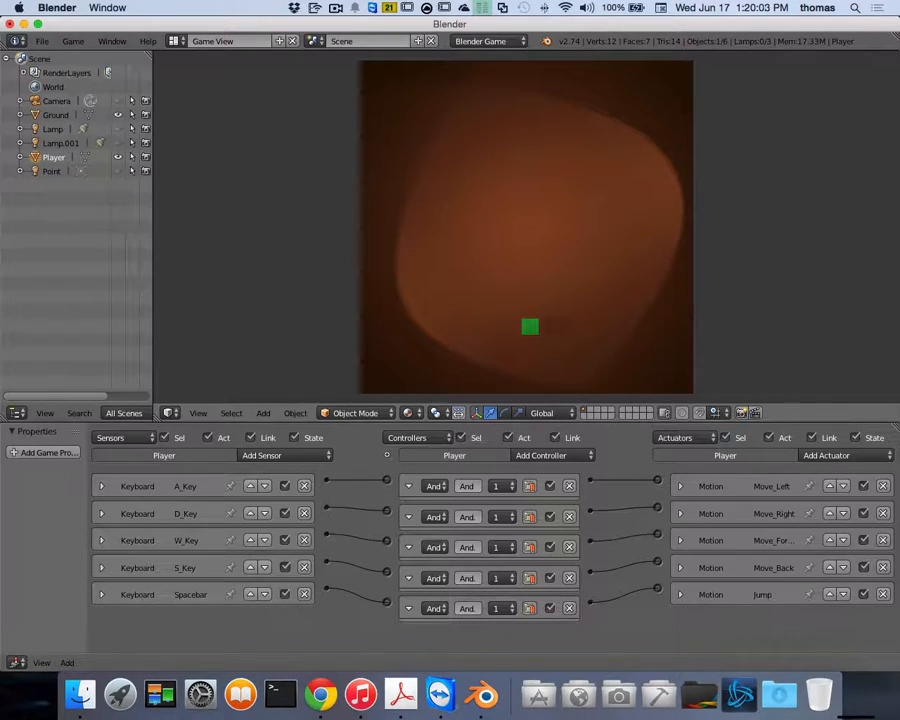
pyautogui.press('Escape')
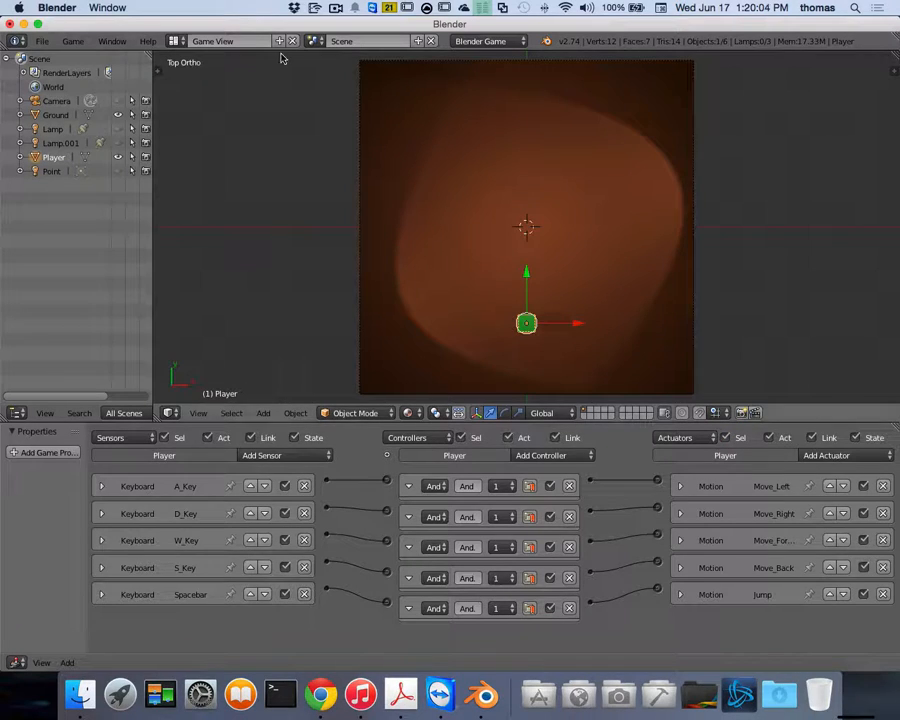
# Step: Switch to the Default screen layout and start the game from the camera view
pyautogui.click(174, 41)
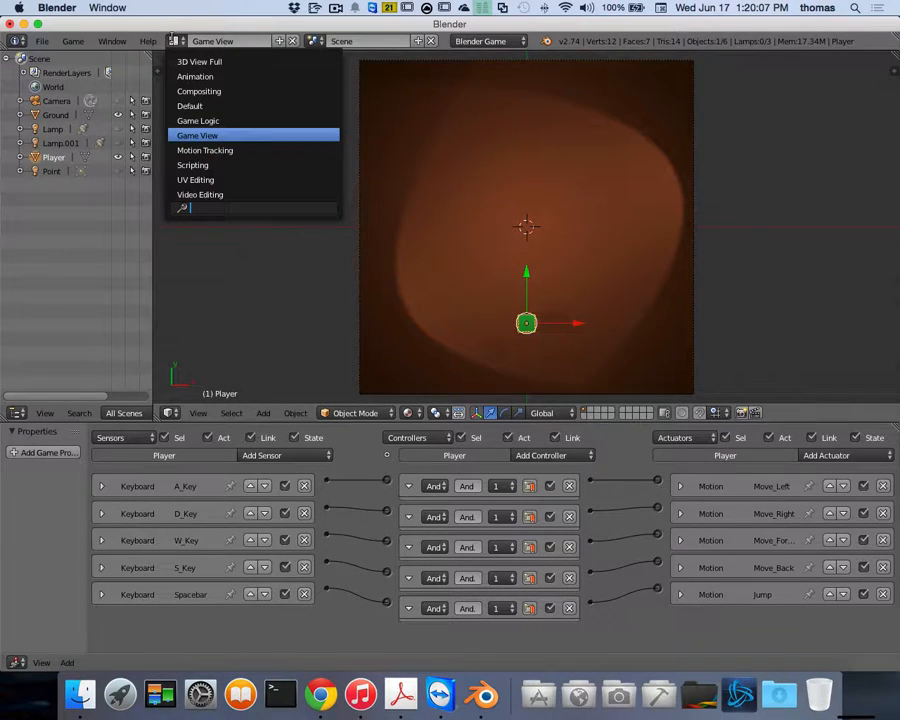
pyautogui.click(207, 134)
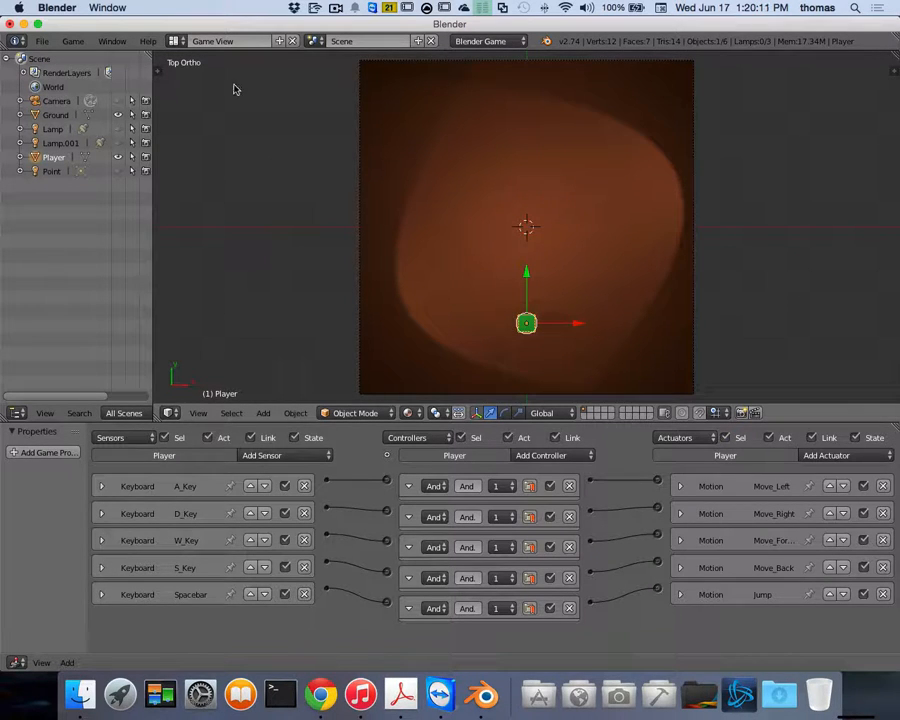
pyautogui.click(175, 41)
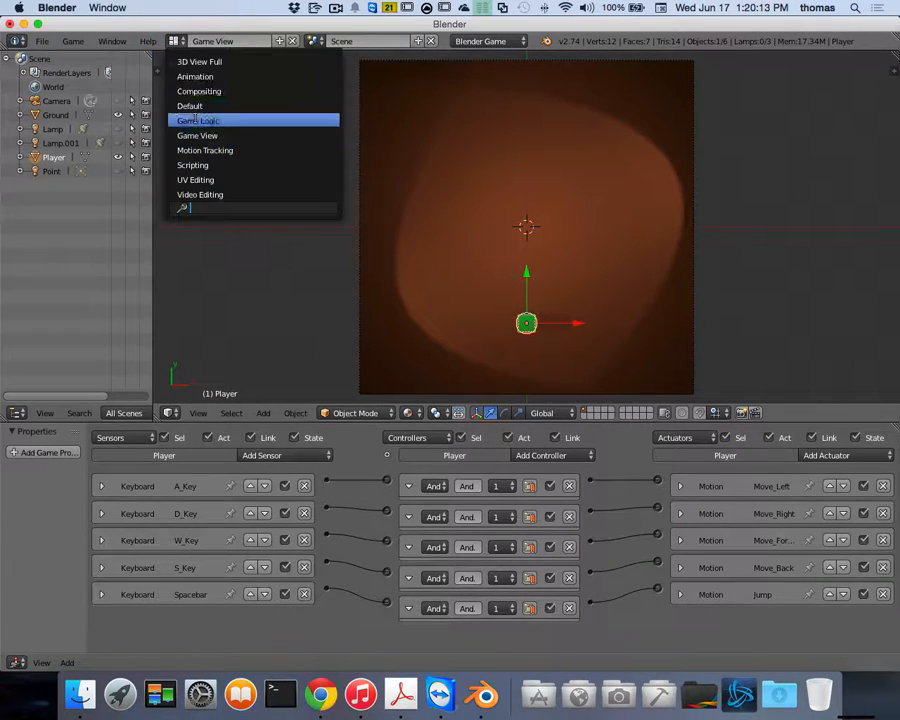
pyautogui.click(190, 105)
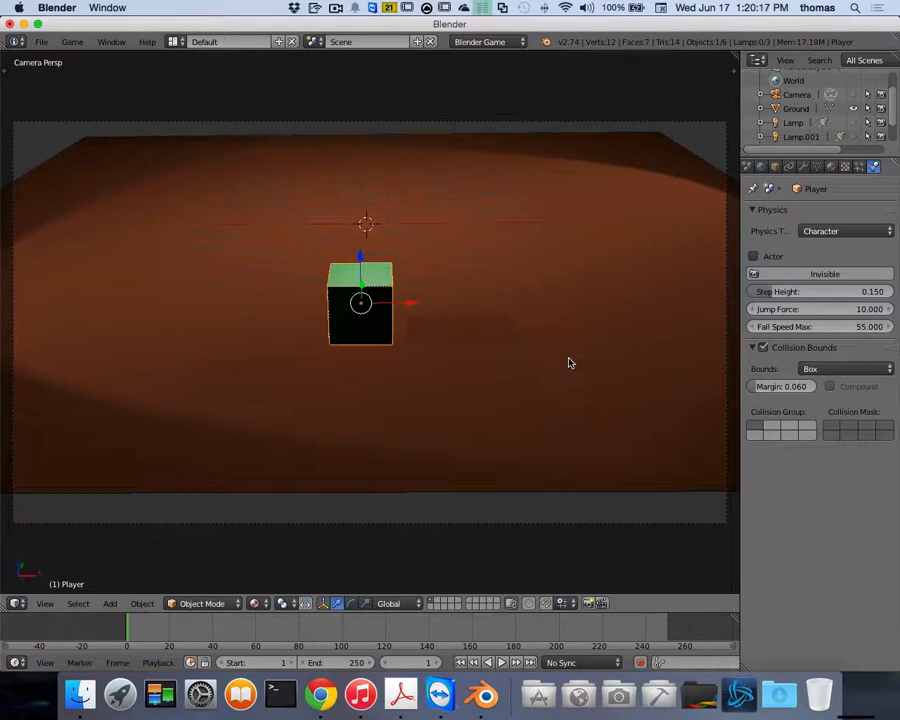
pyautogui.press('p')
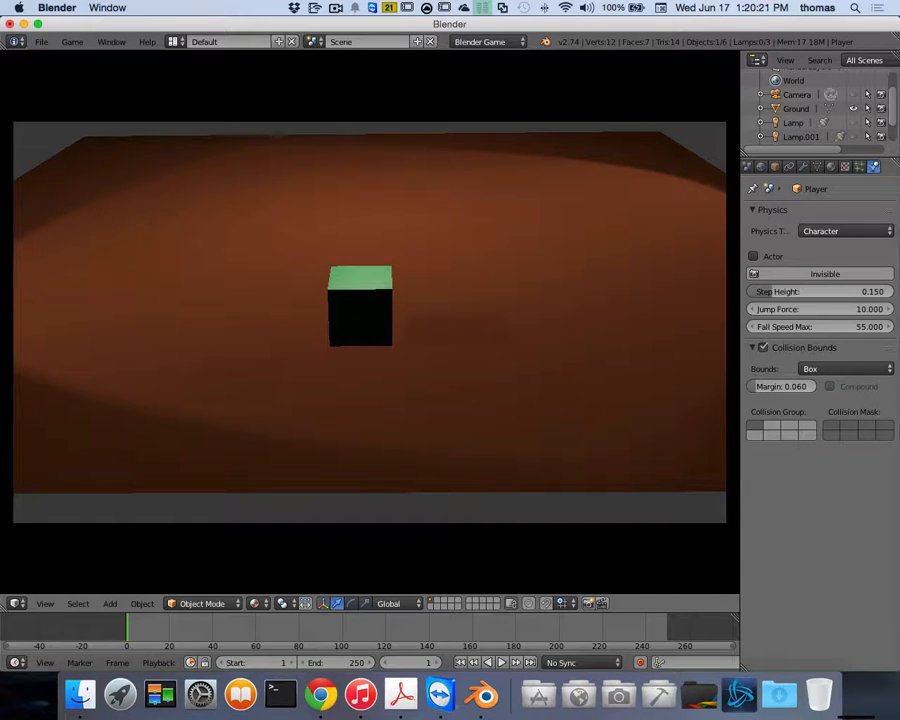
# Step: Test the player cube's movement to the left, right, forward and backward in the running game
pyautogui.press('Left')
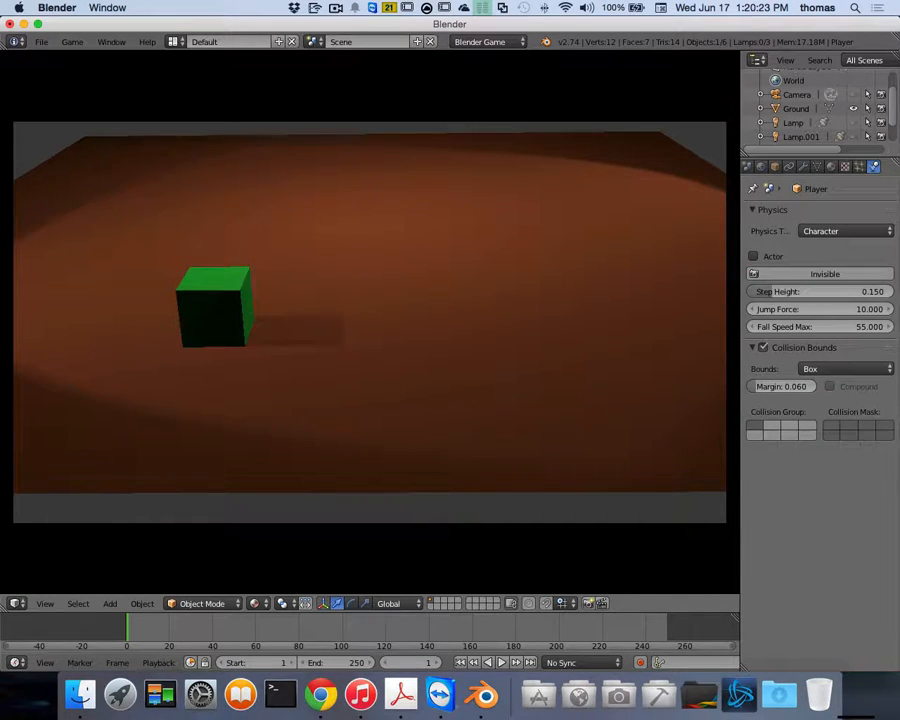
pyautogui.press('Right')
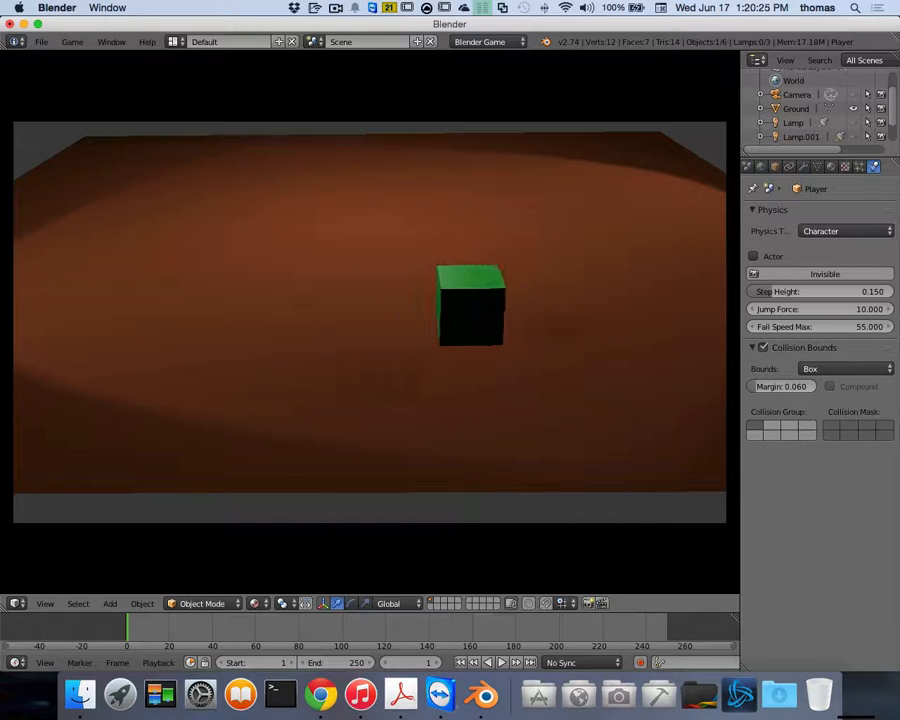
pyautogui.press('Left')
pyautogui.press('Right')
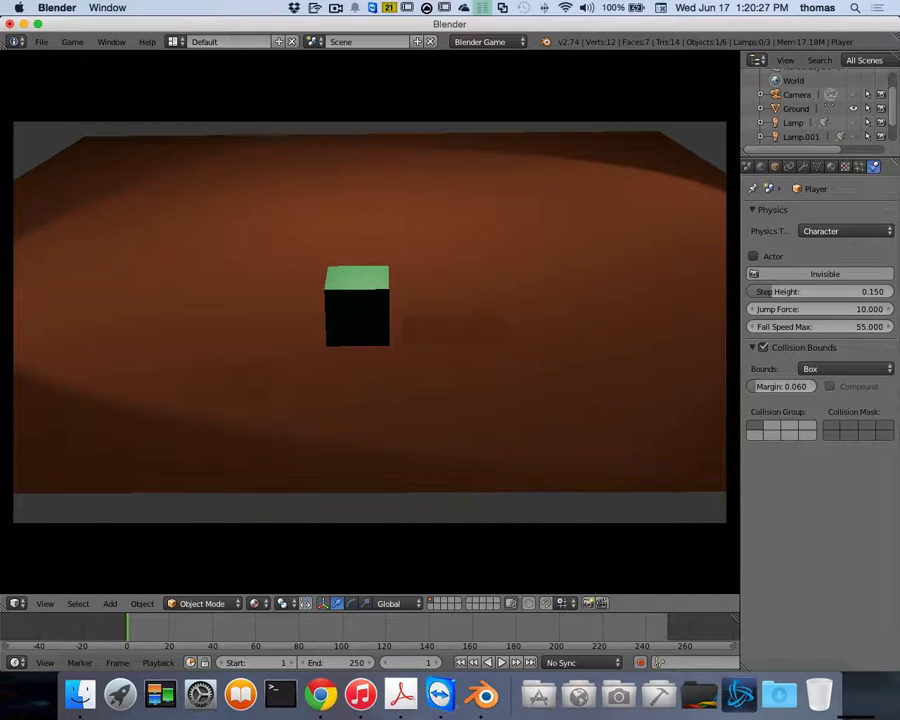
pyautogui.press('Up')
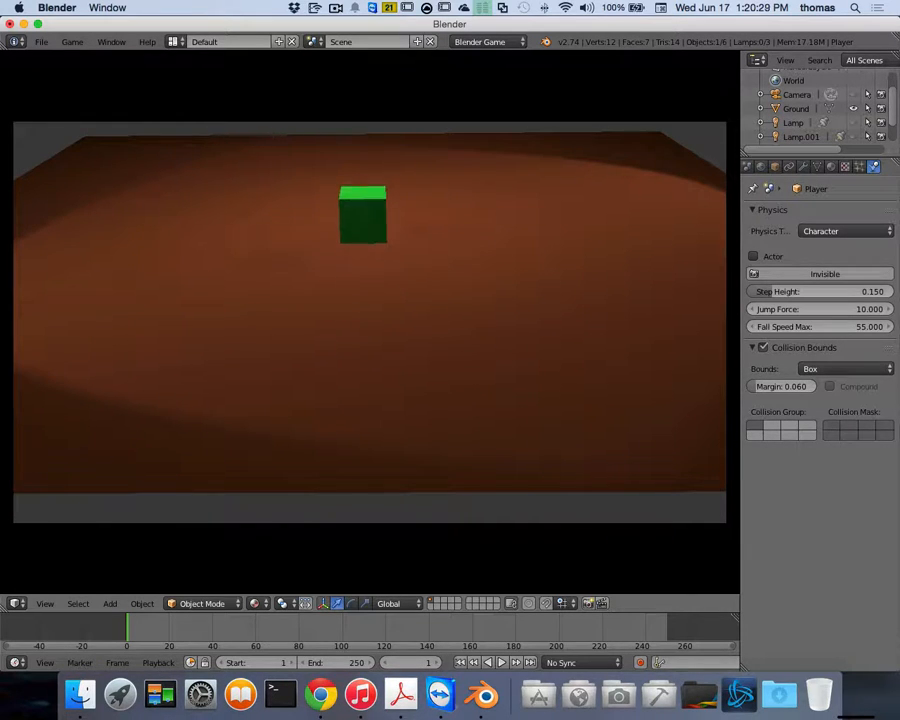
pyautogui.press('Down')
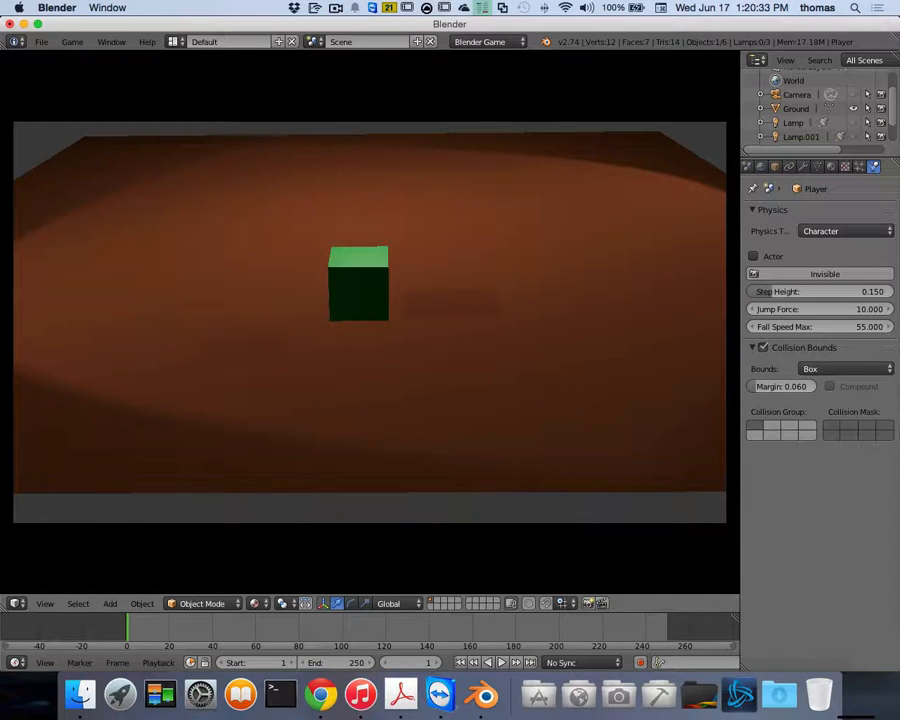
# Step: Test the player cube's jump repeatedly while it stands in place
pyautogui.press('space')
pyautogui.press('space')
pyautogui.press('space')
pyautogui.press('space')
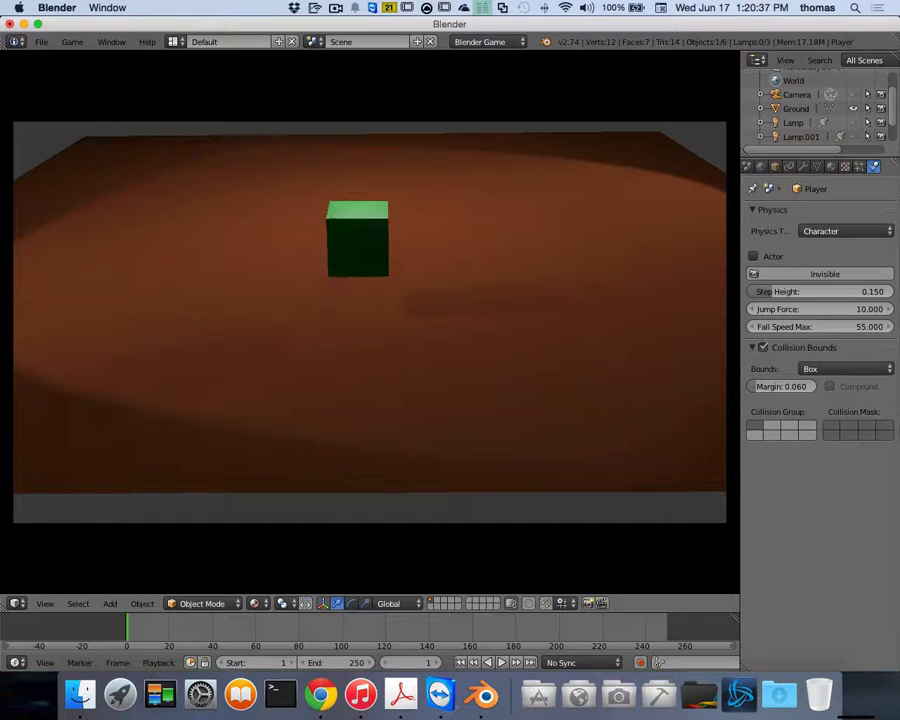
pyautogui.press('space')
pyautogui.press('space')
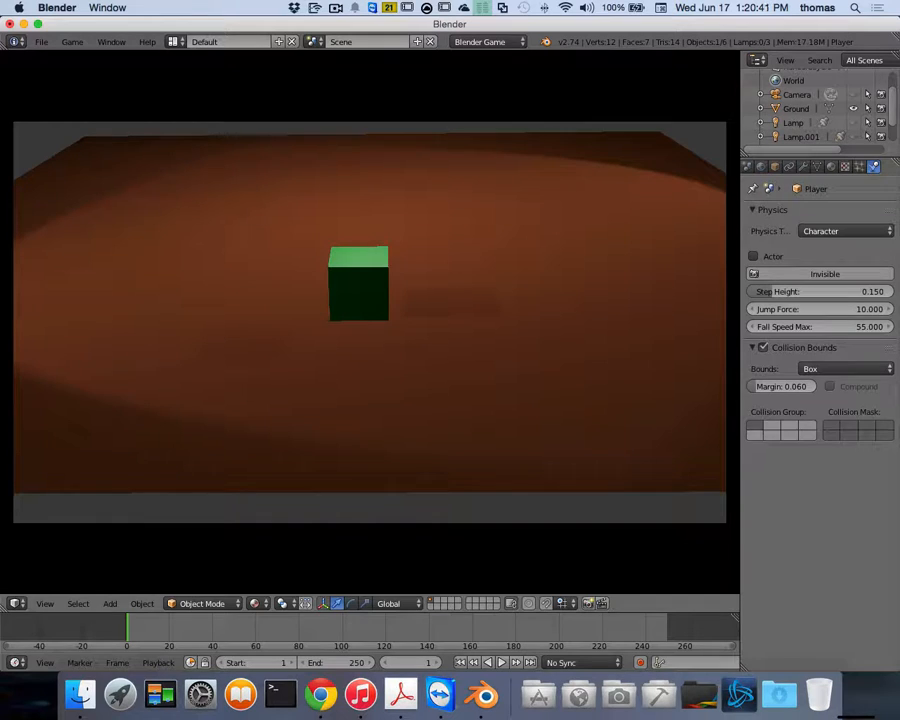
# Step: Test jumping while moving the player cube left and right, and stop the game
pyautogui.press('Right')
pyautogui.press('space')
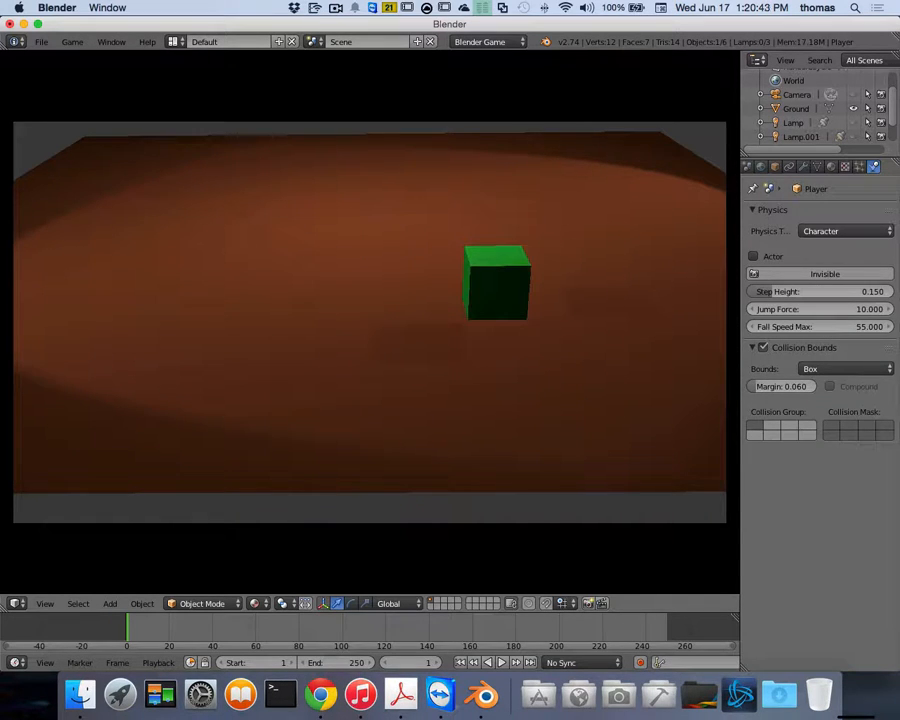
pyautogui.press('Left')
pyautogui.press('Left')
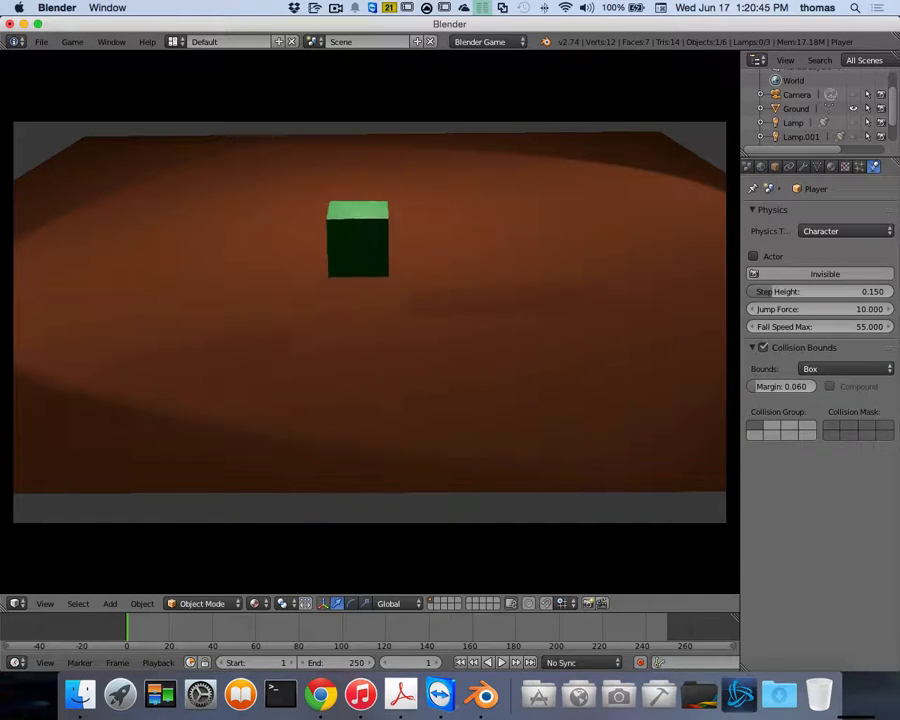
pyautogui.press('space')
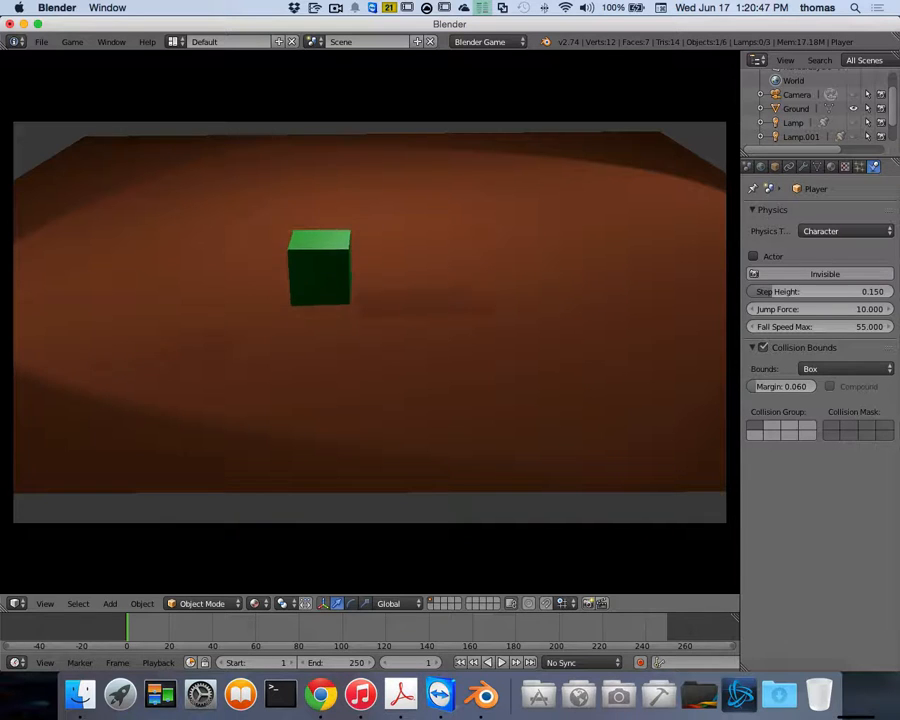
pyautogui.press('space')
pyautogui.press('Right')
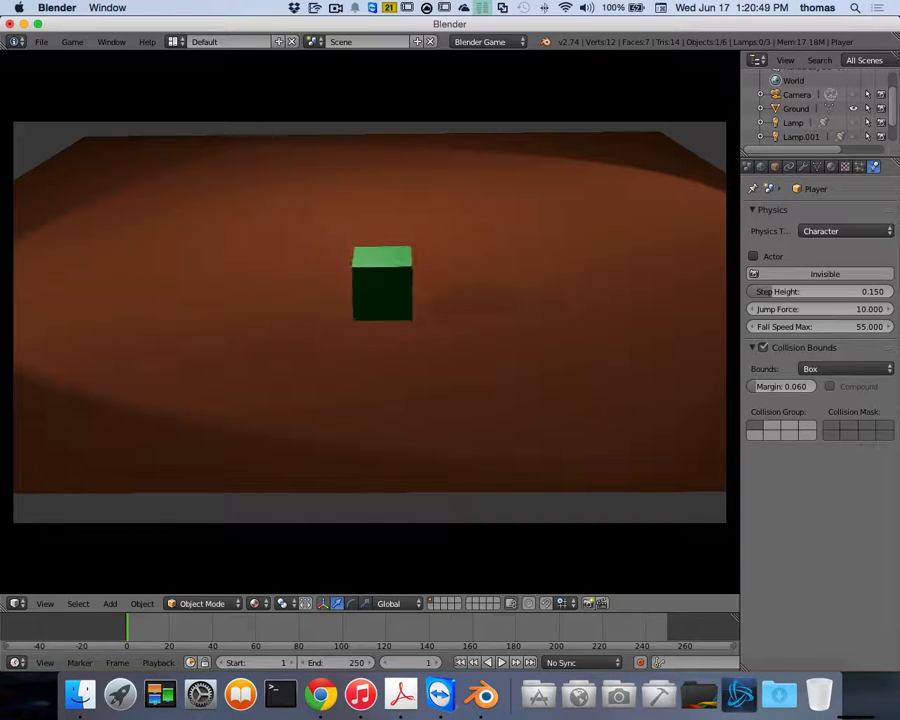
pyautogui.press('Left')
pyautogui.press('space')
pyautogui.press('space')
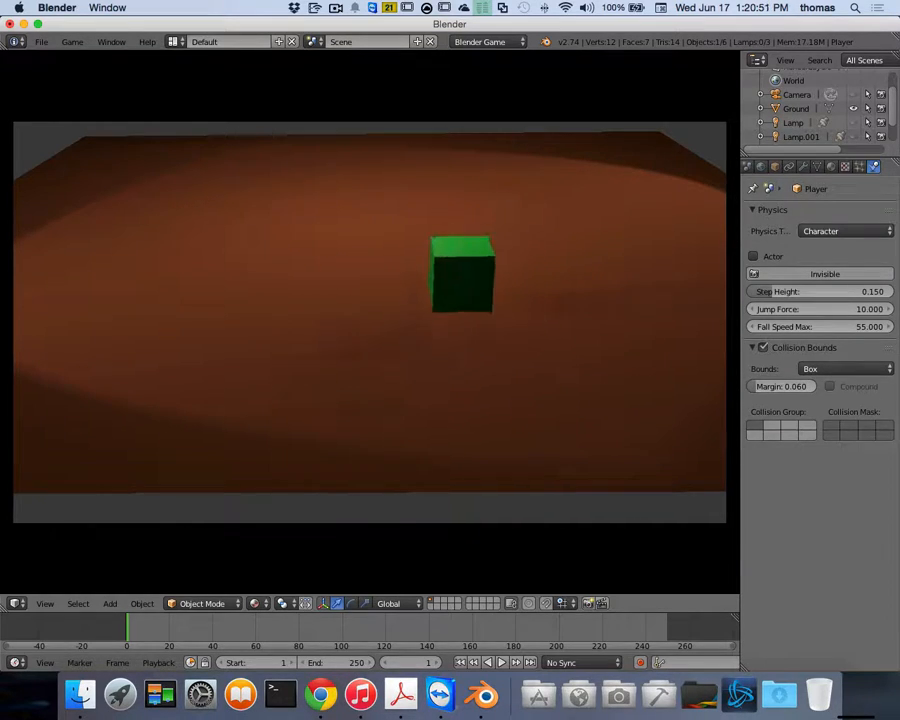
pyautogui.press('space')
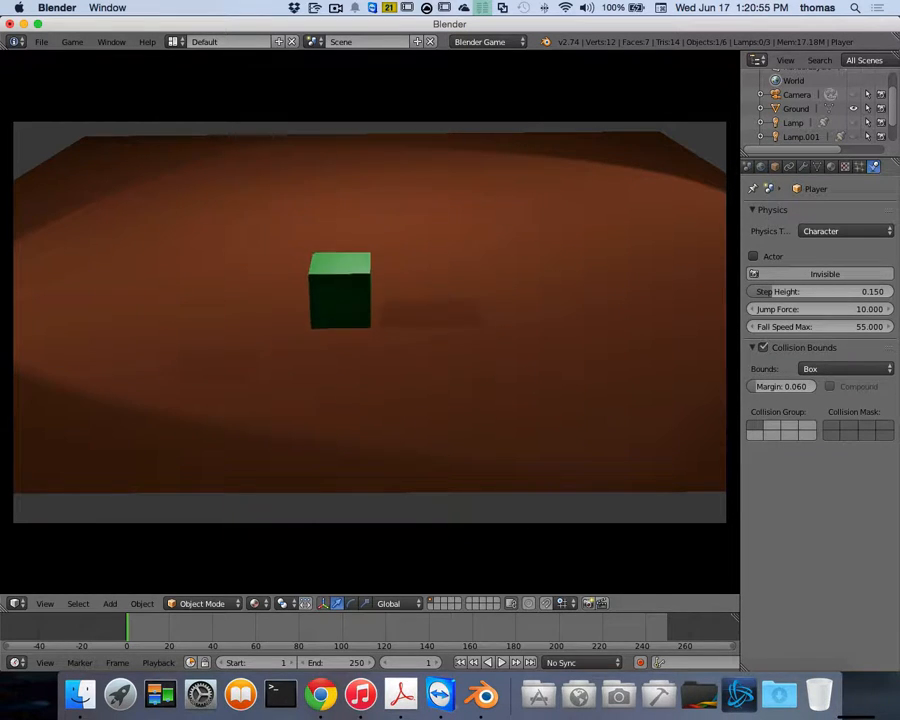
pyautogui.press('space')
pyautogui.press('space')
pyautogui.press('space')
pyautogui.press('Escape')
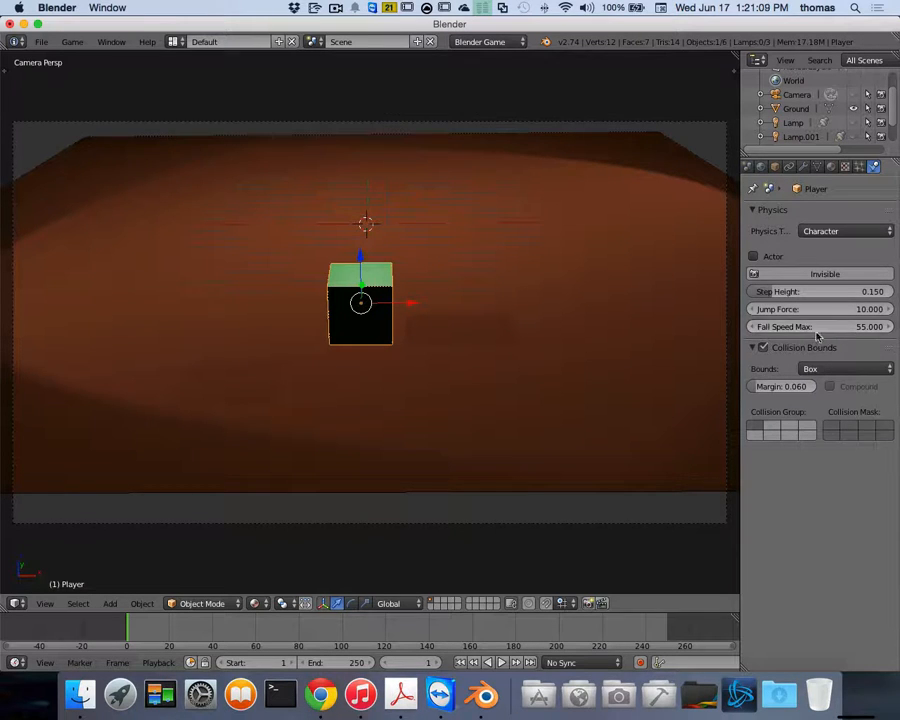
# Step: Set the World physics gravity to 30, and run the game briefly from the camera view
pyautogui.scroll(3, 810, 169)
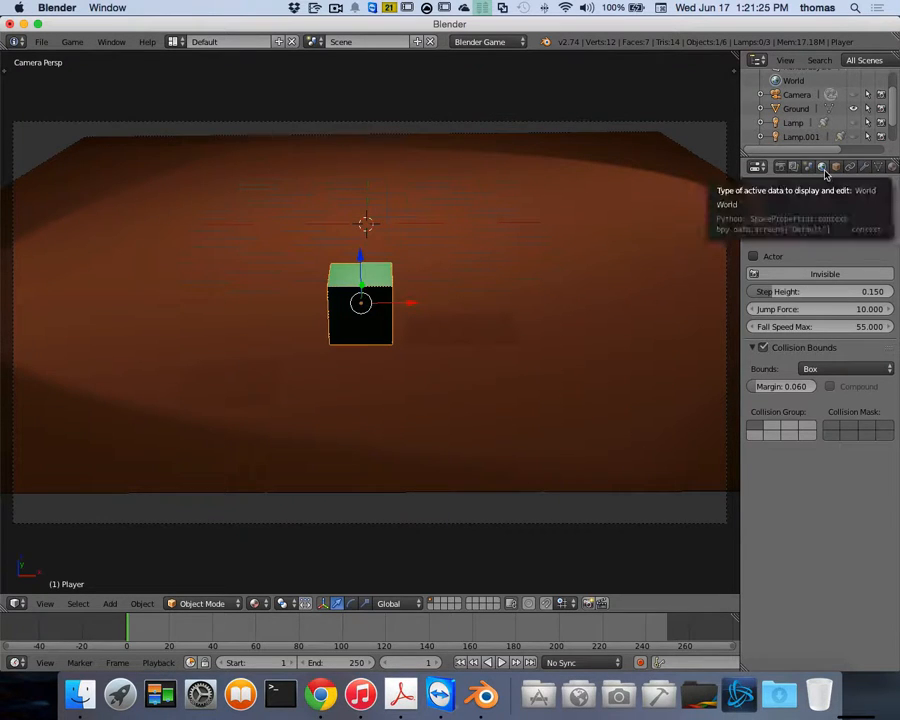
pyautogui.click(823, 167)
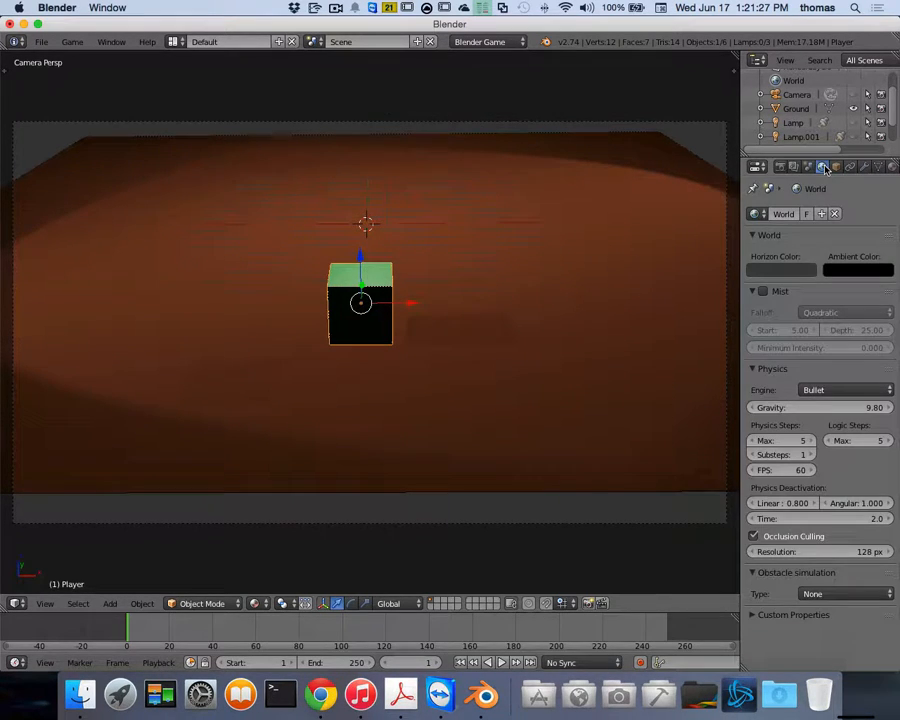
pyautogui.click(875, 407)
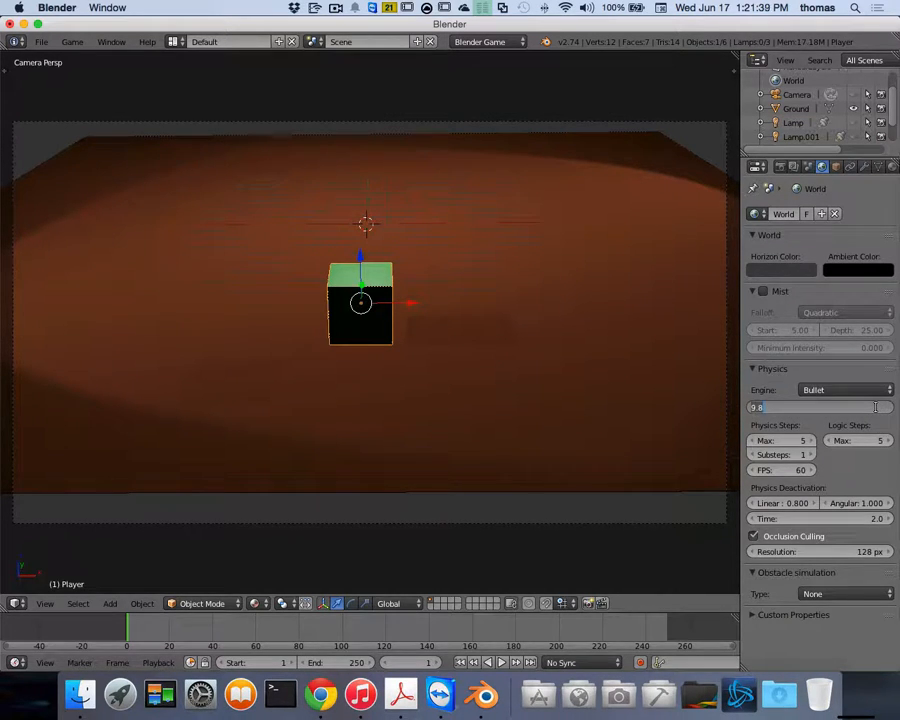
pyautogui.write('30')
pyautogui.press('Return')
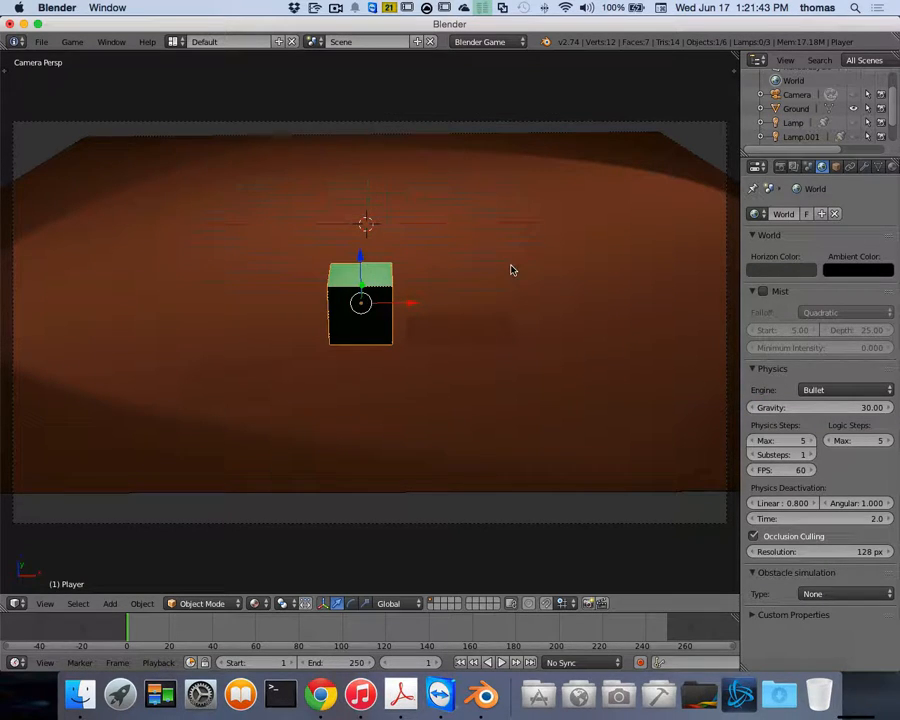
pyautogui.press('p')
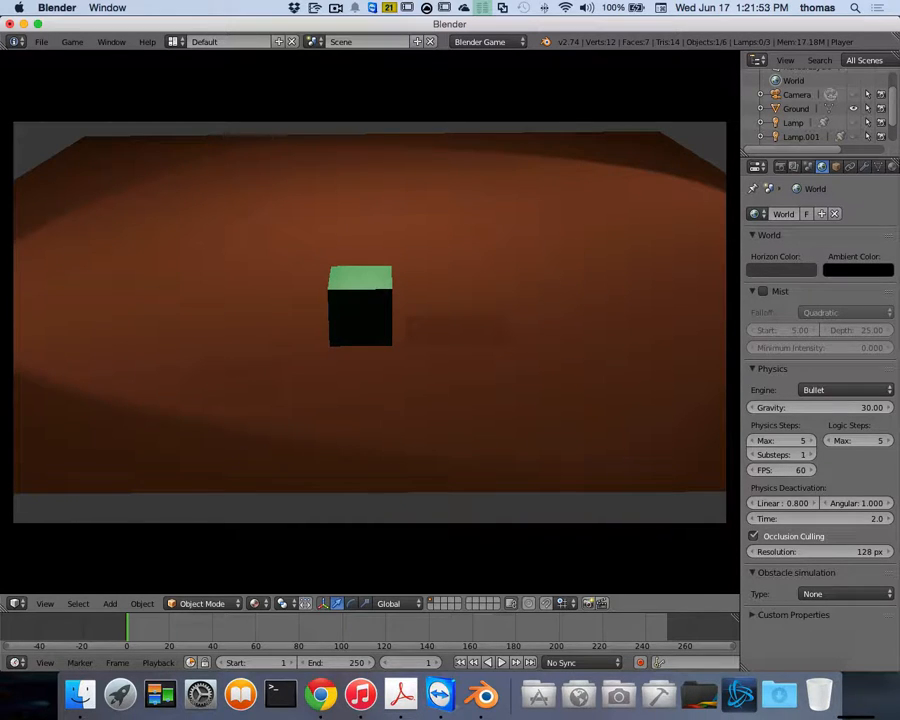
pyautogui.press('Escape')
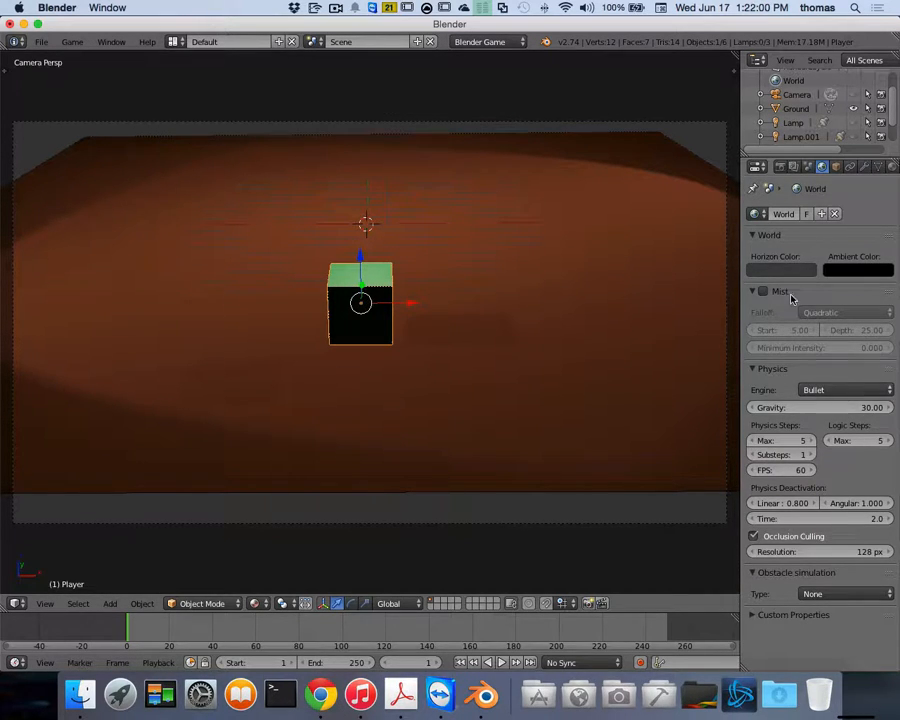
# Step: Examine the scene's render settings, including the embedded and standalone players, stereo, shading, system and display options
pyautogui.click(776, 166)
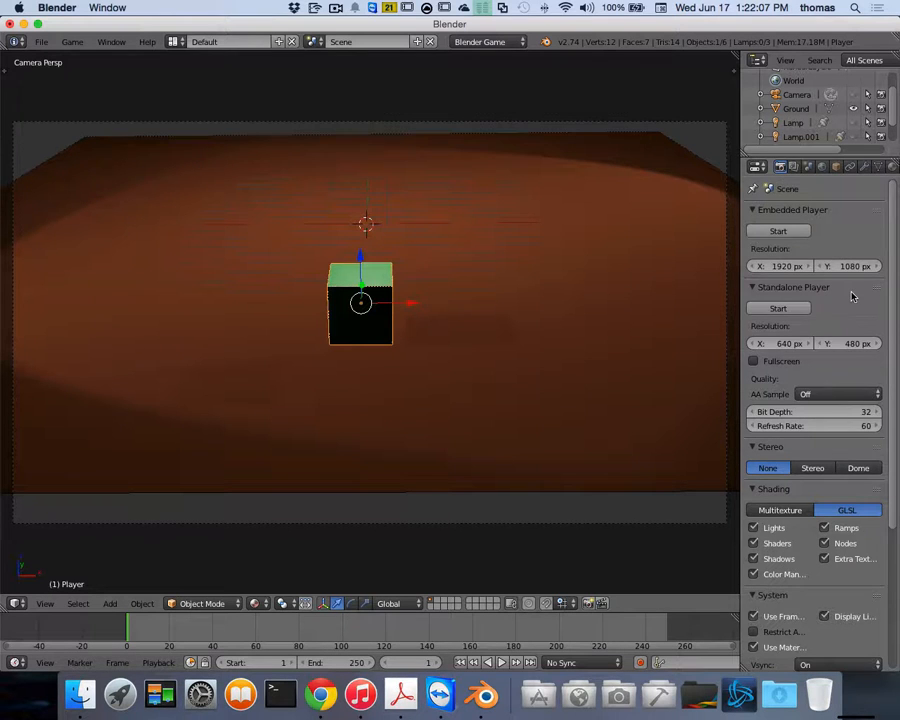
pyautogui.scroll(-2, 852, 293)
pyautogui.scroll(-3, 858, 301)
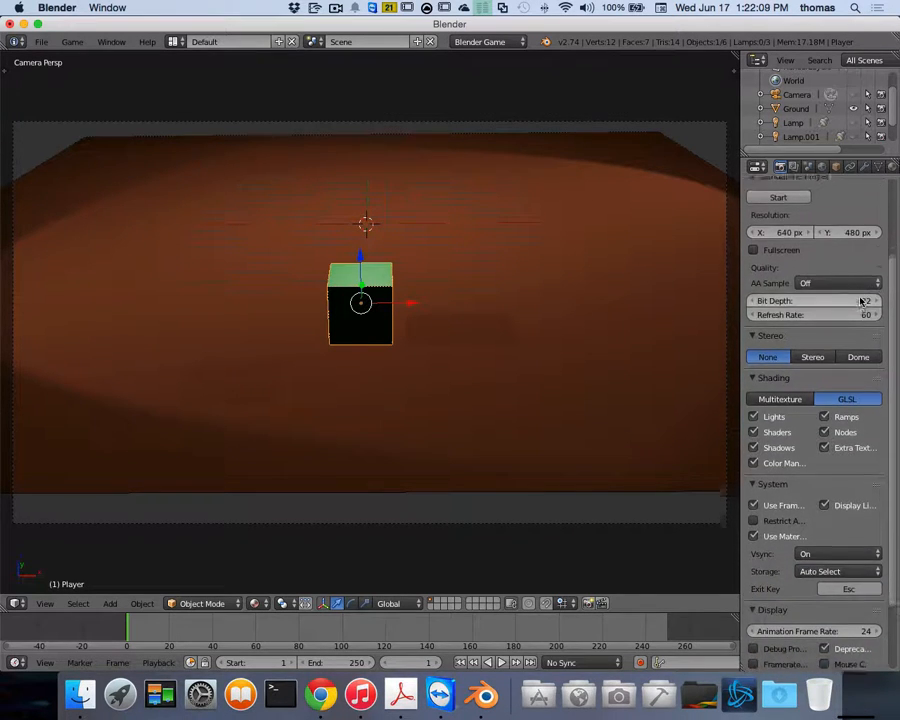
pyautogui.scroll(1, 829, 300)
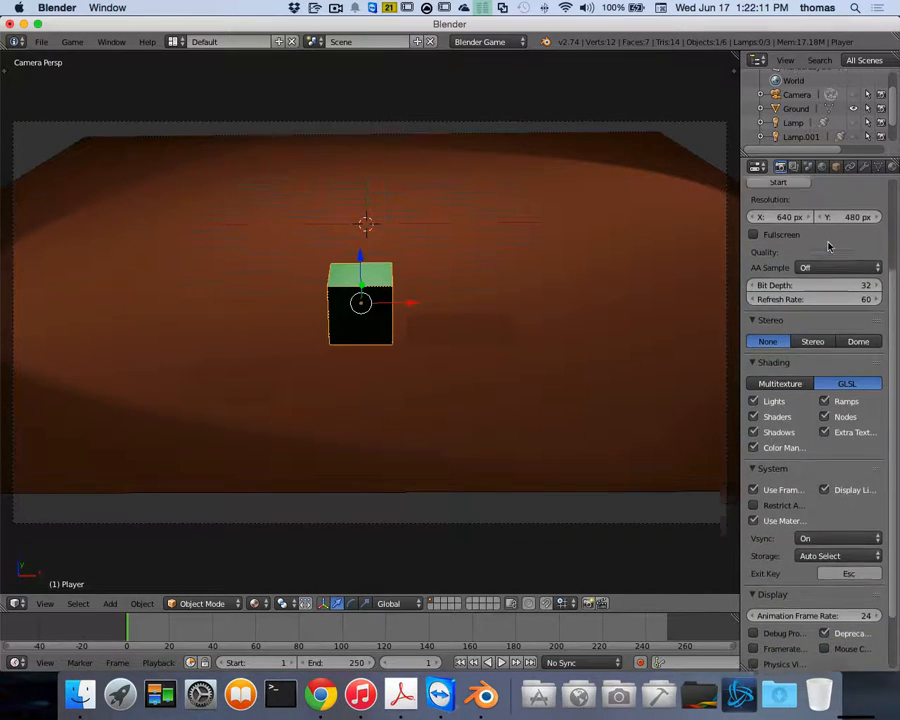
pyautogui.scroll(-1, 845, 390)
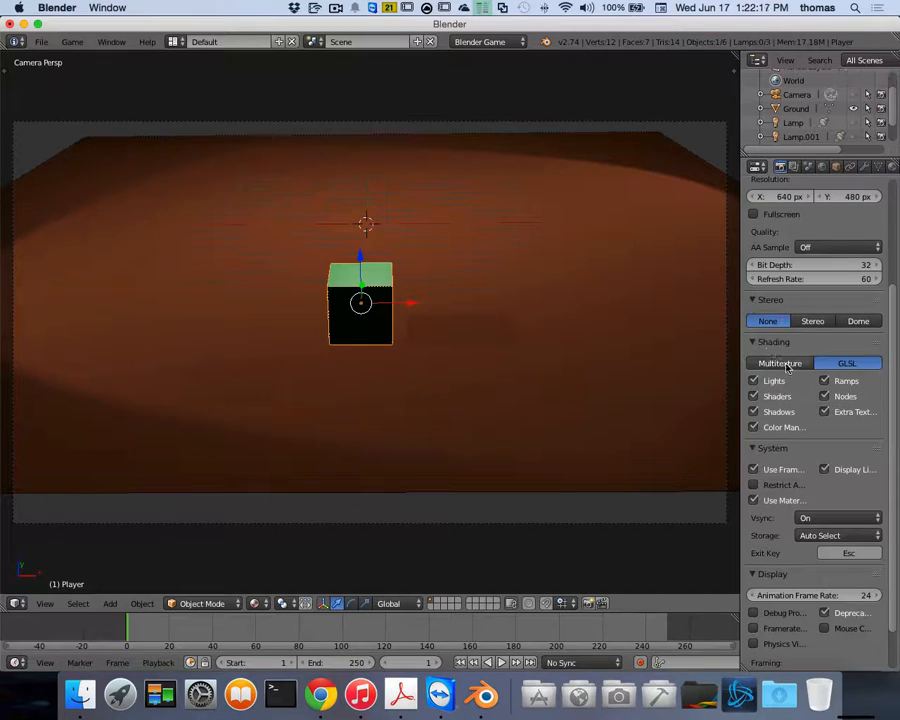
pyautogui.scroll(-1, 826, 369)
pyautogui.scroll(4, 826, 369)
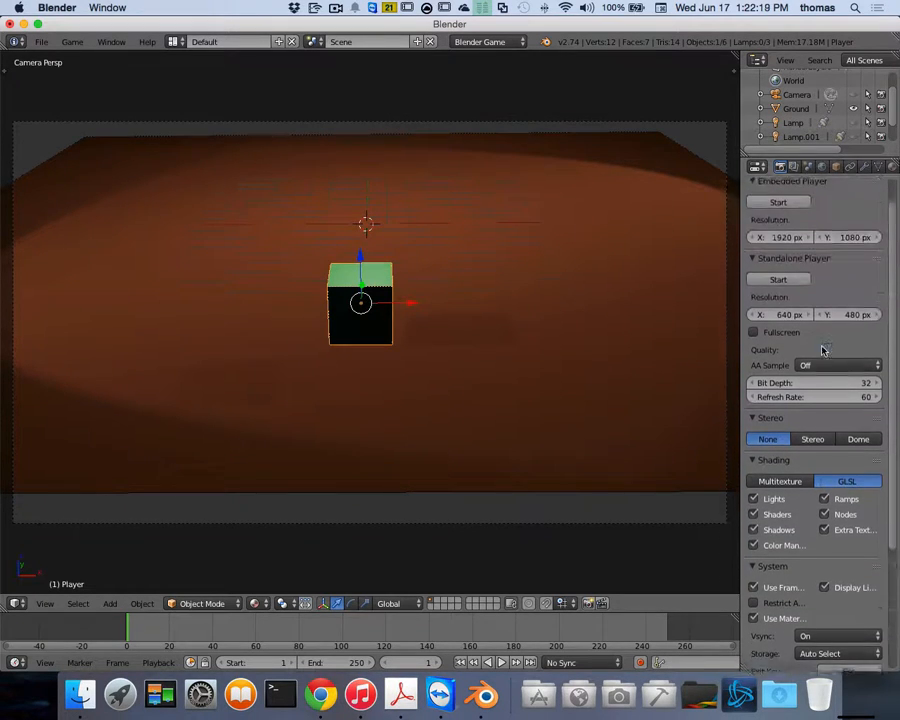
pyautogui.scroll(-5, 824, 349)
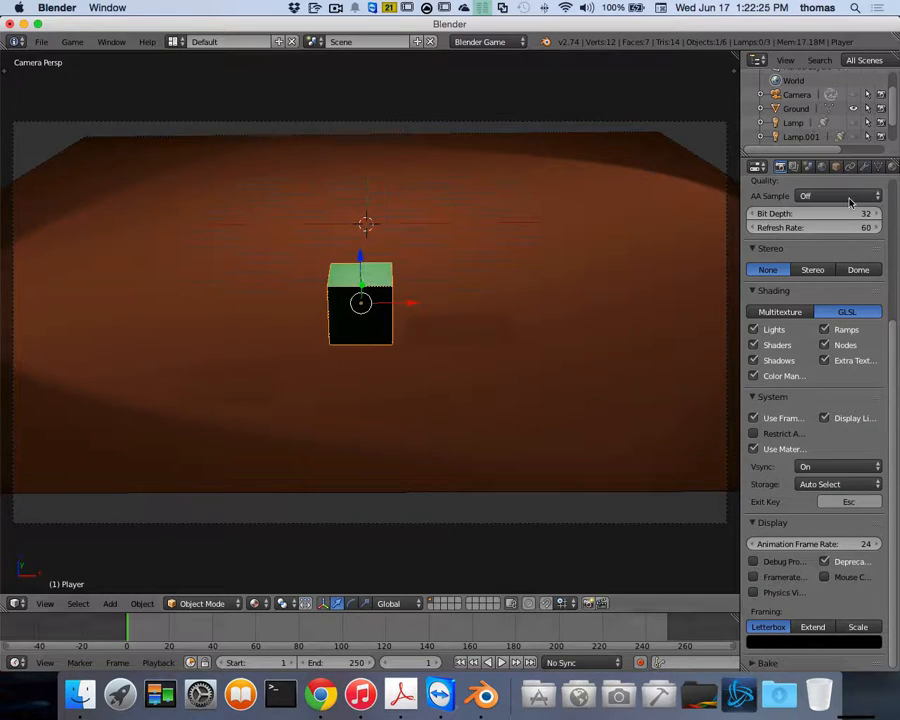
pyautogui.scroll(5, 805, 262)
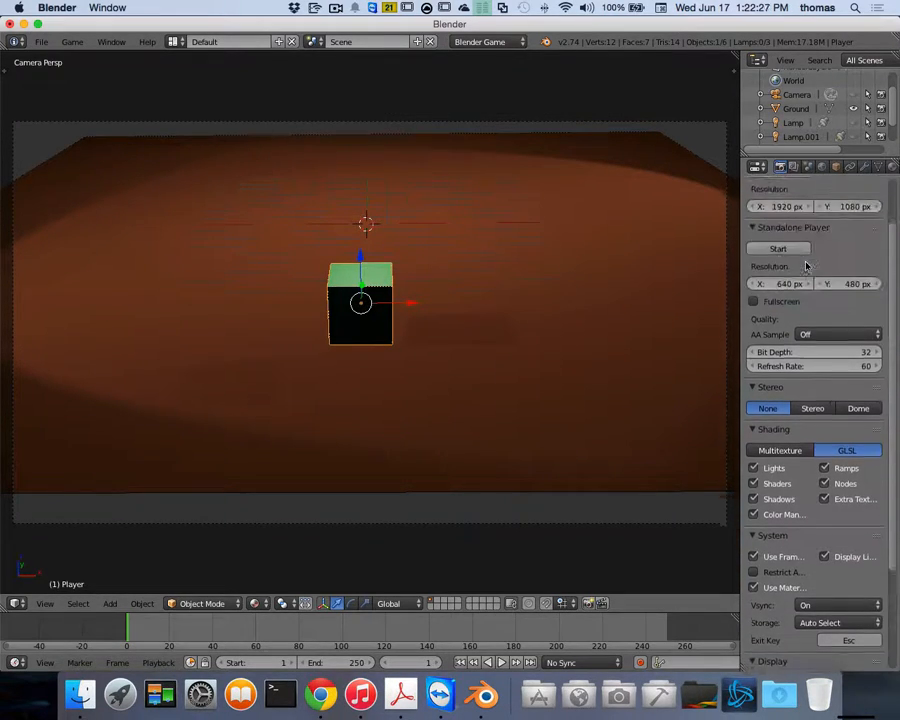
# Step: Widen the Properties editor so its option names are readable, and review the shading, system and display settings
pyautogui.moveTo(740, 249); pyautogui.dragTo(573, 237)
pyautogui.scroll(-3, 832, 362)
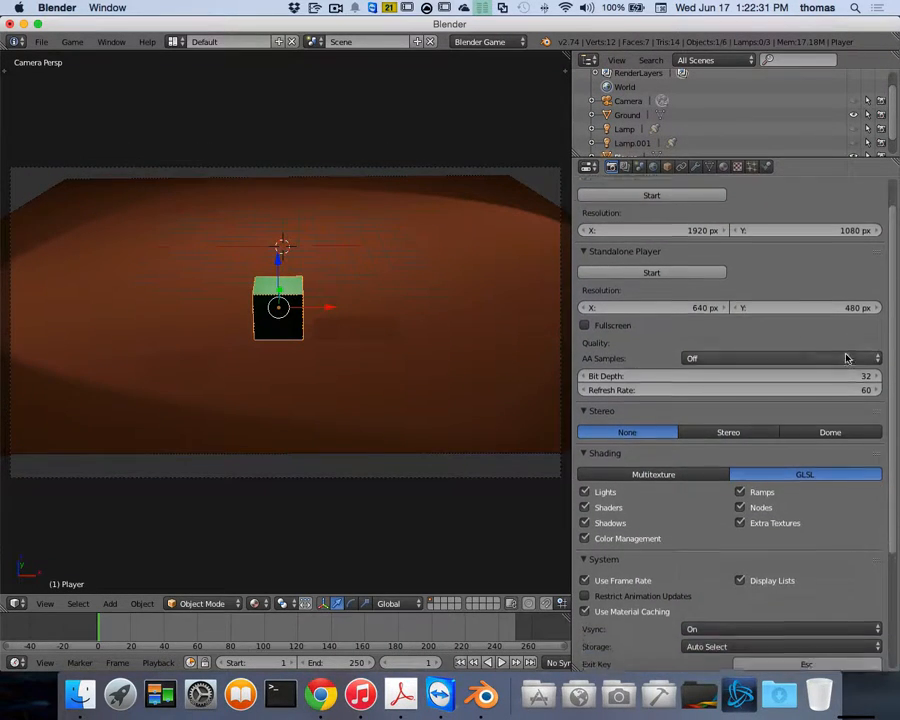
pyautogui.scroll(-7, 850, 358)
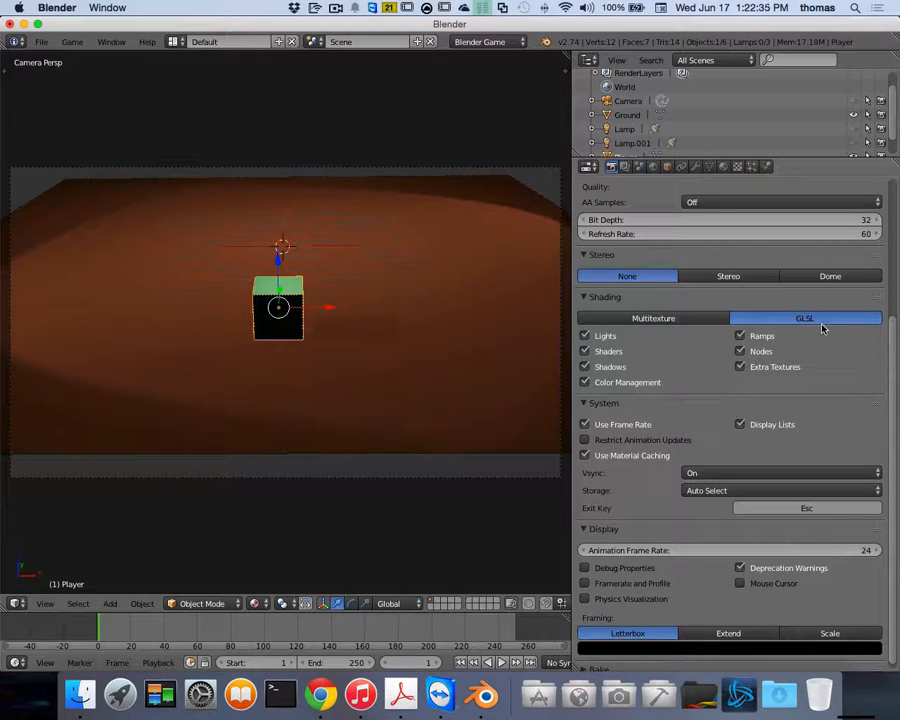
pyautogui.scroll(-1, 820, 334)
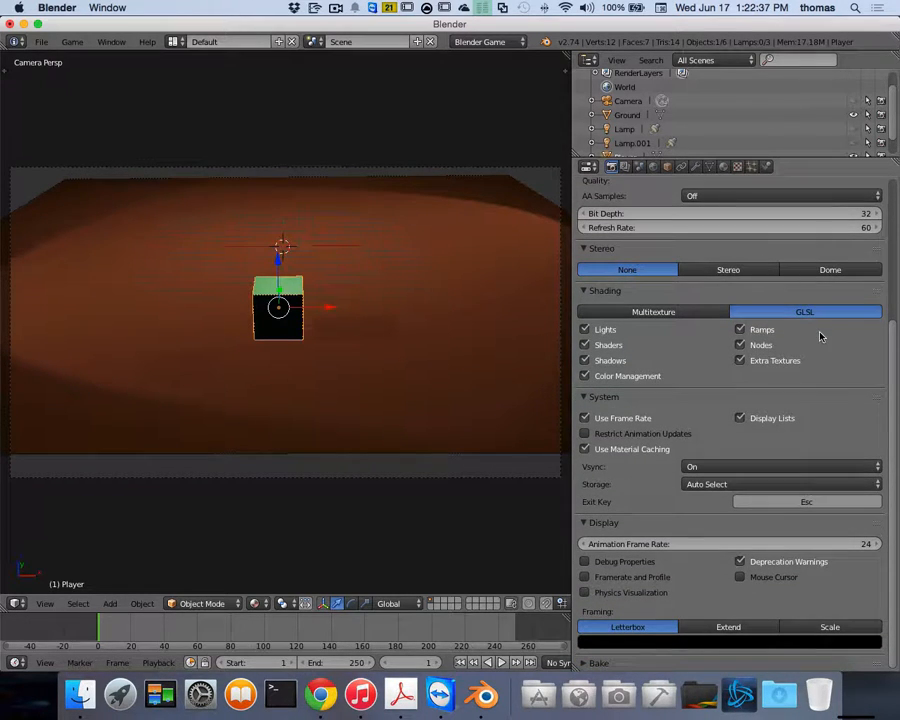
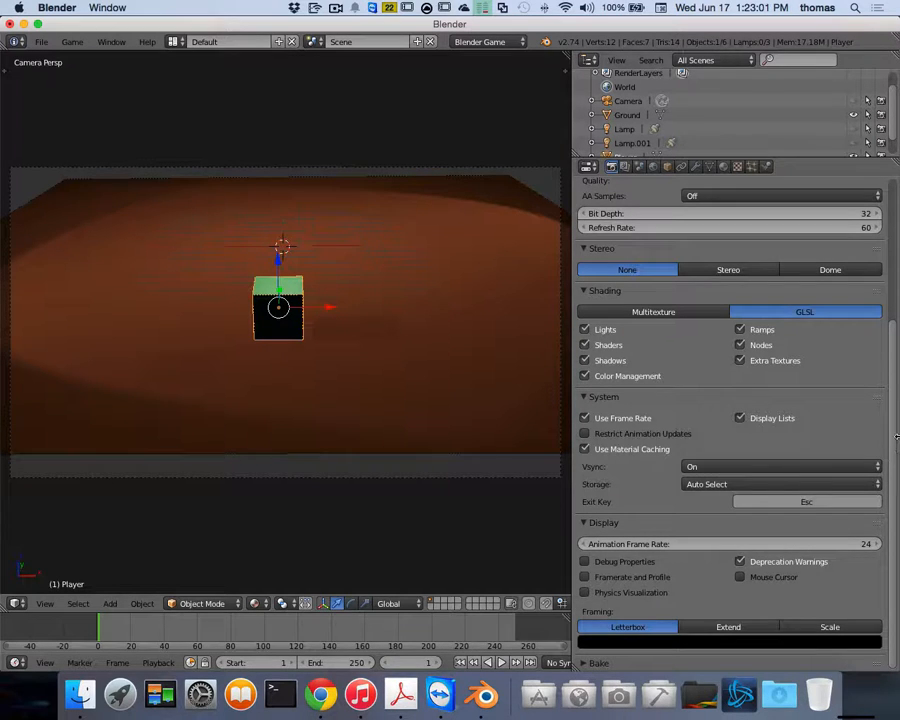
pyautogui.scroll(5, 626, 280)
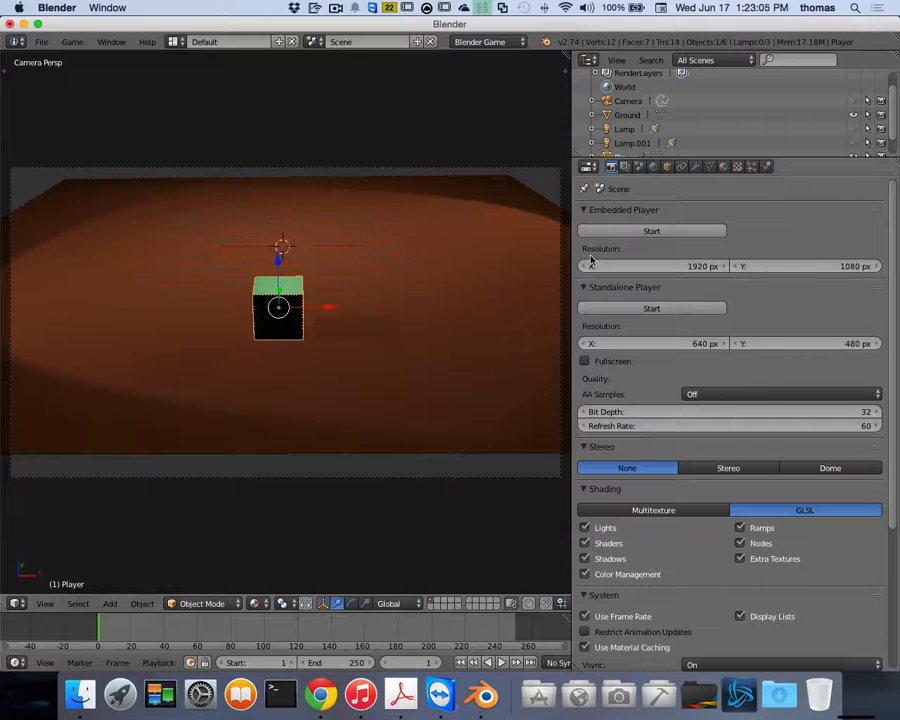
# Step: Check the render layers settings, and set the scene's units to Imperial
pyautogui.click(625, 168)
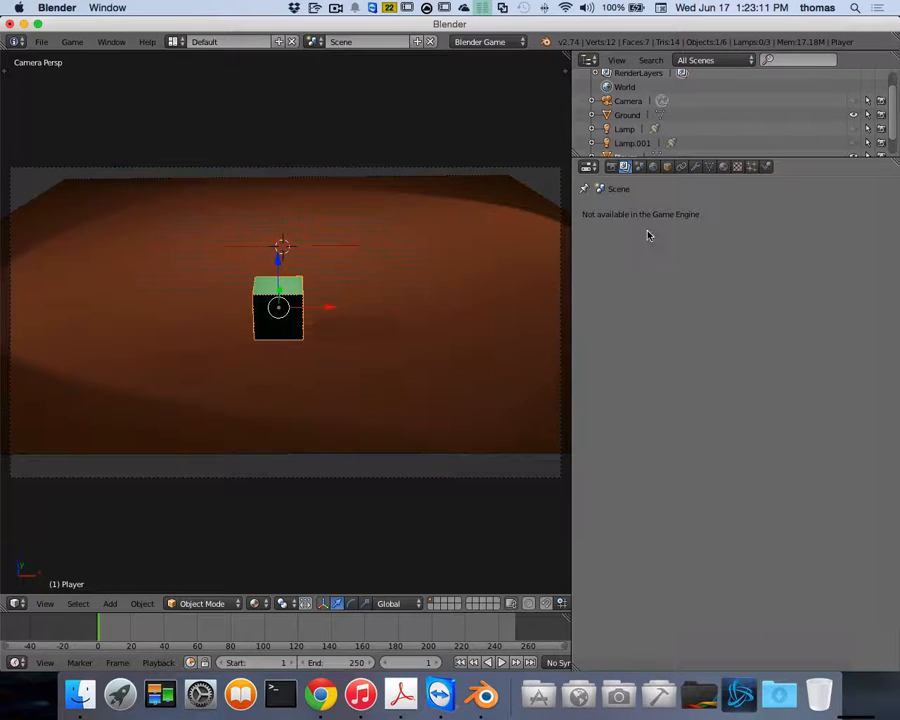
pyautogui.click(640, 167)
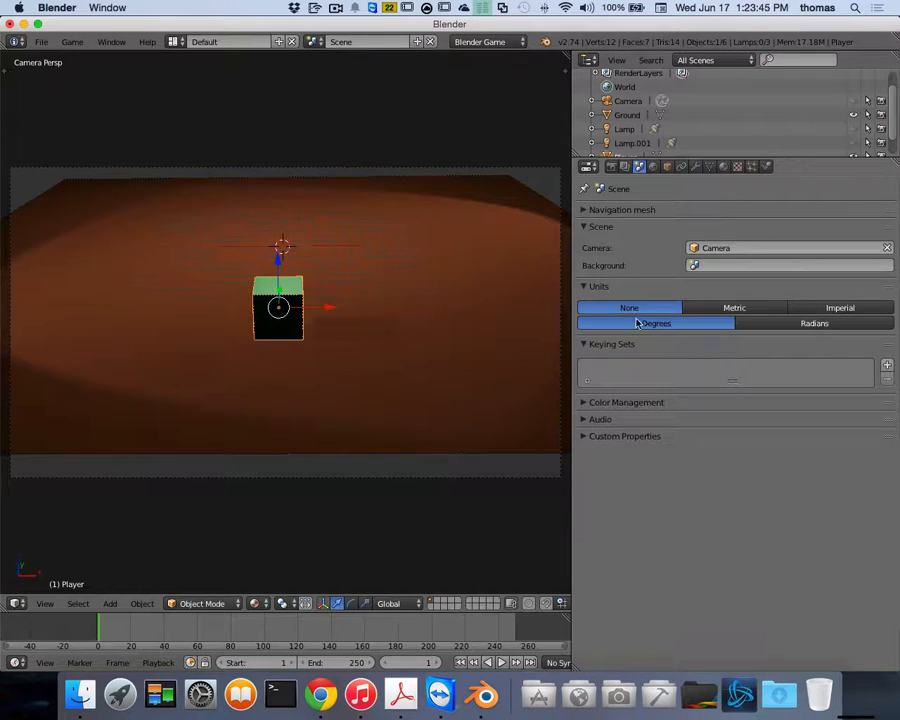
pyautogui.click(849, 313)
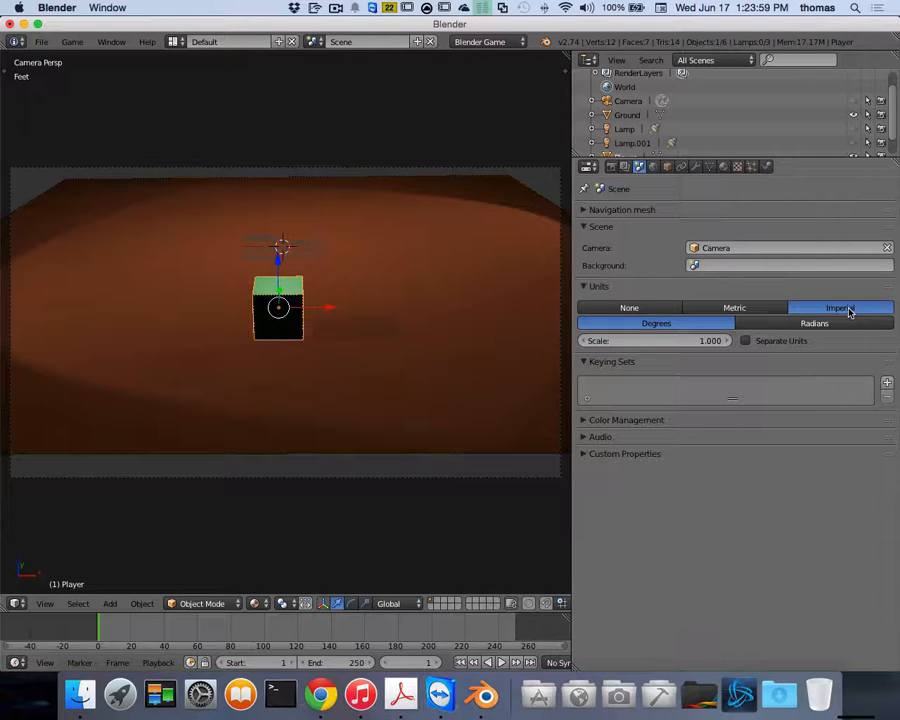
# Step: Enable separate units for the scene, and check the World's obstacle simulation types, keeping None
pyautogui.click(745, 342)
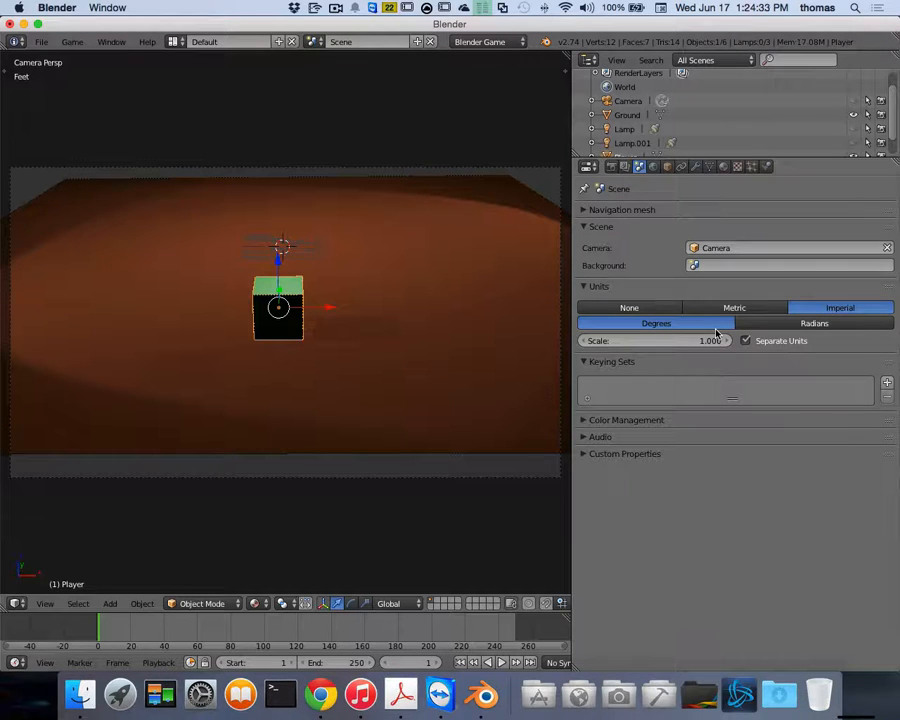
pyautogui.click(654, 168)
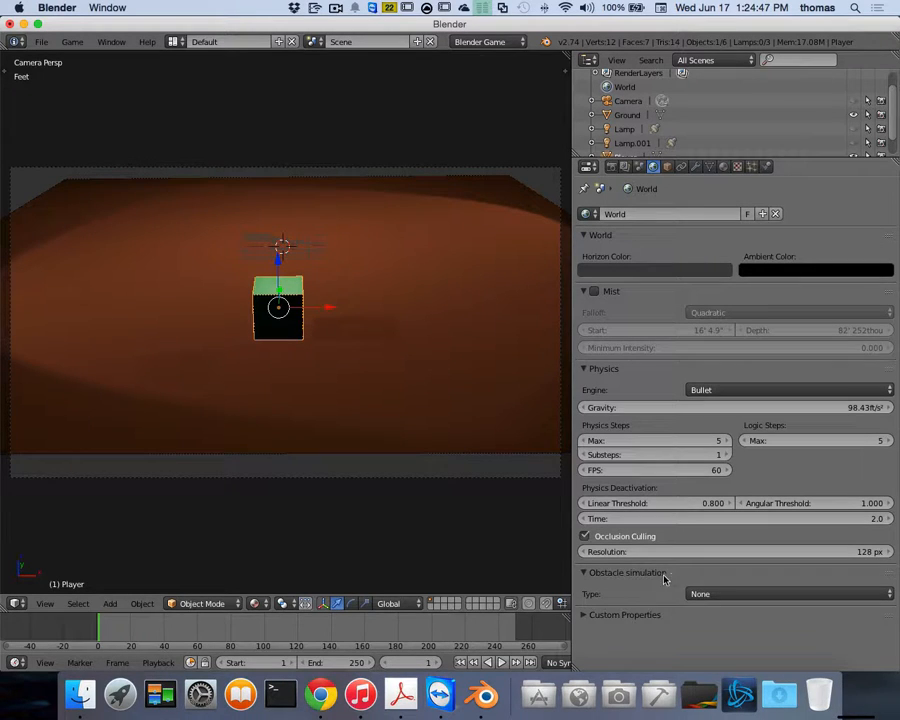
pyautogui.click(741, 598)
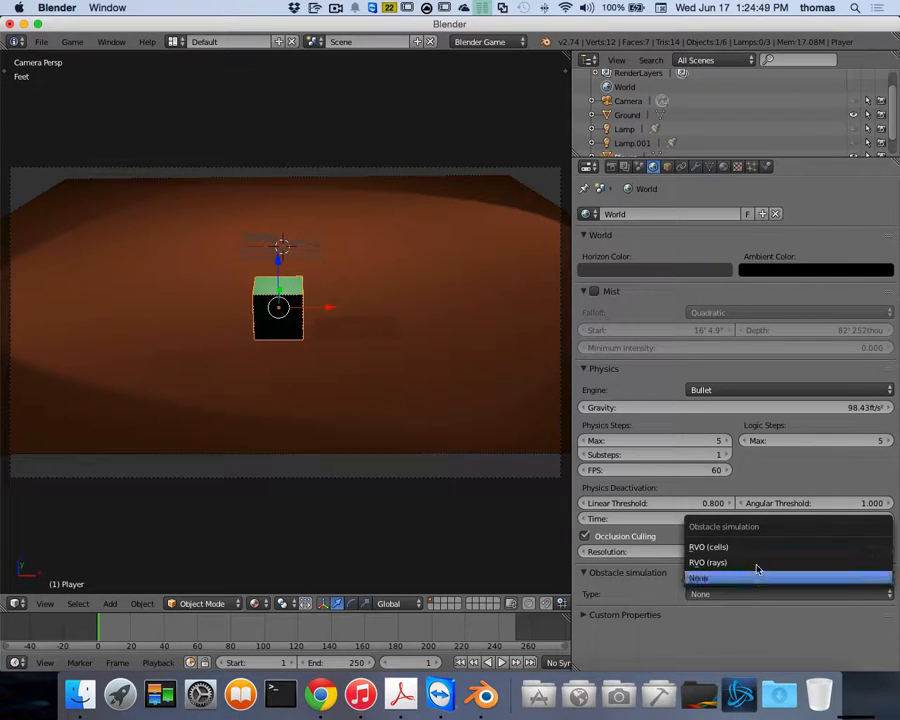
pyautogui.click(740, 580)
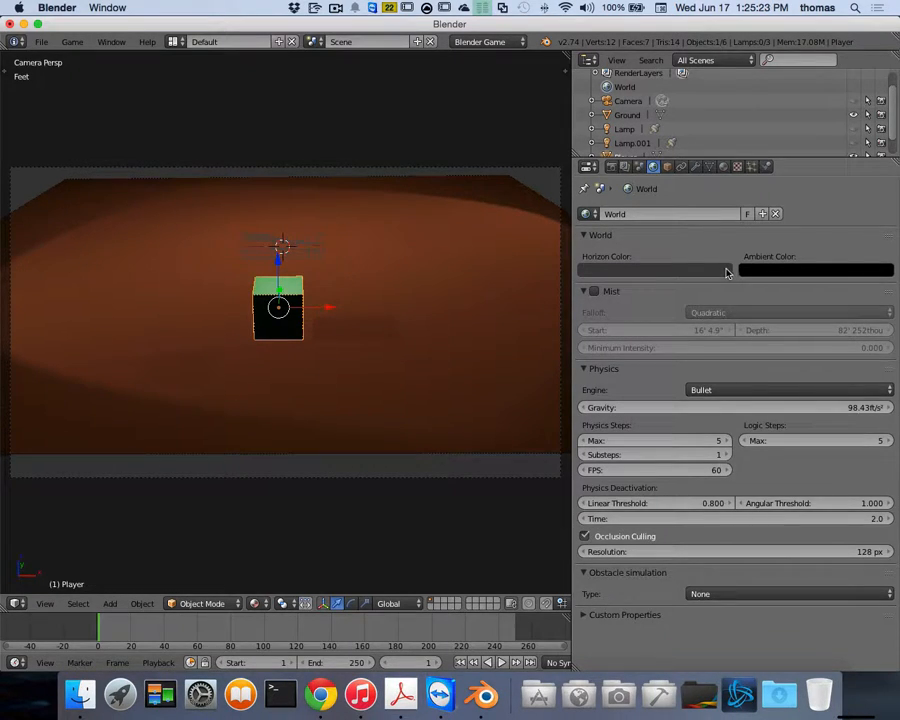
# Step: Check the player's physics settings, and test moving the player left from the Game View layout with the Move_Left actuator expanded
pyautogui.click(768, 167)
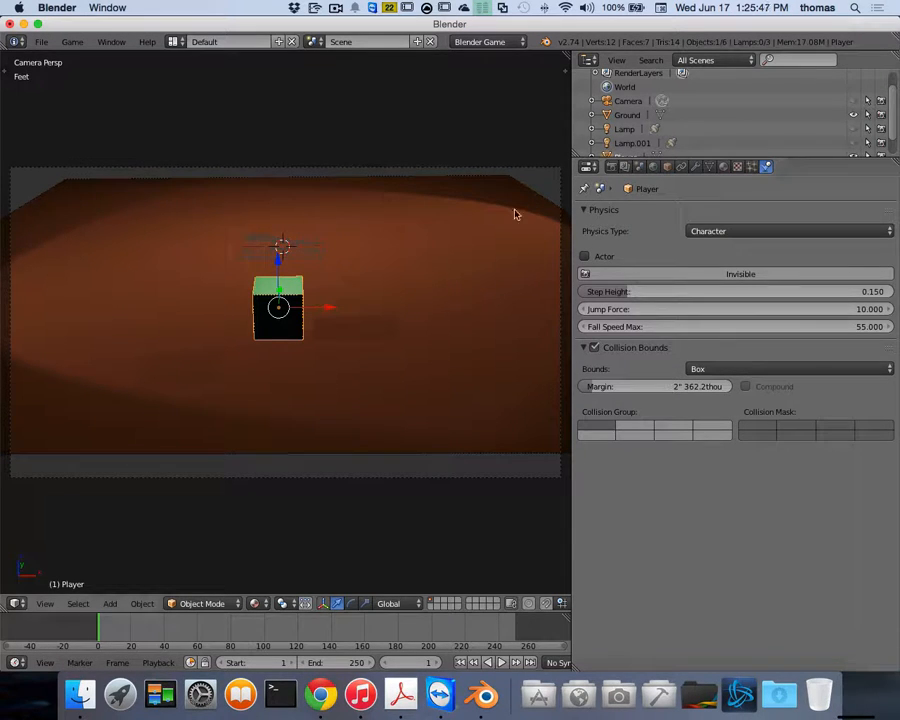
pyautogui.click(174, 42)
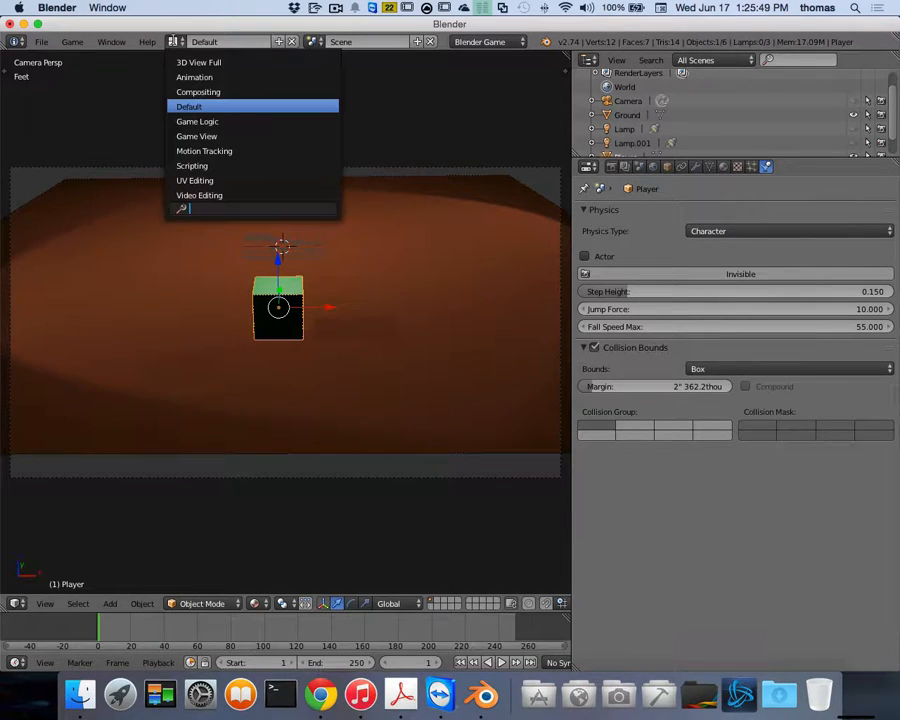
pyautogui.click(196, 136)
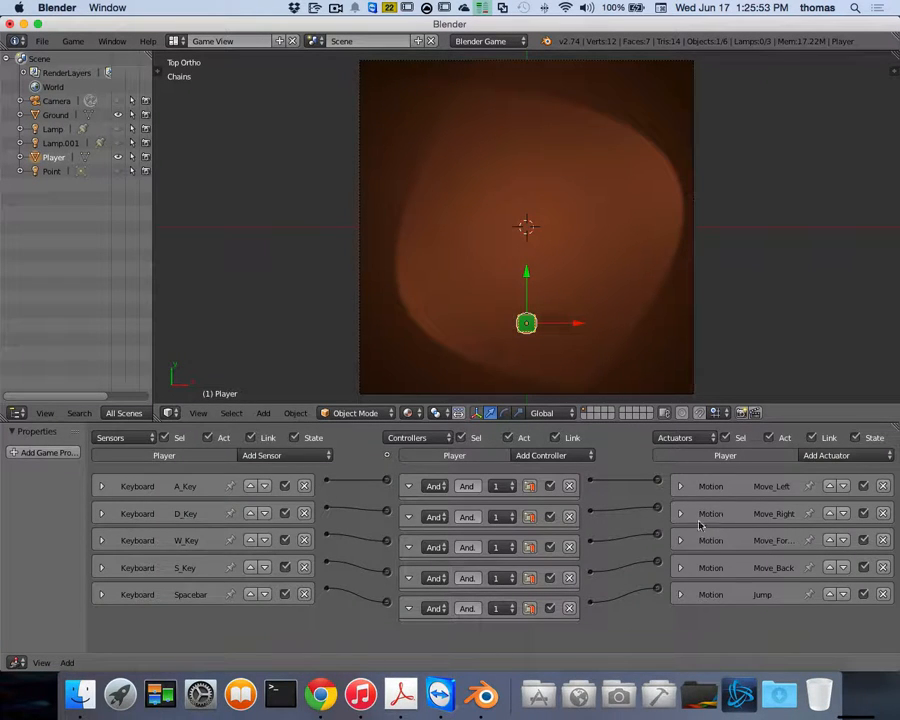
pyautogui.click(681, 487)
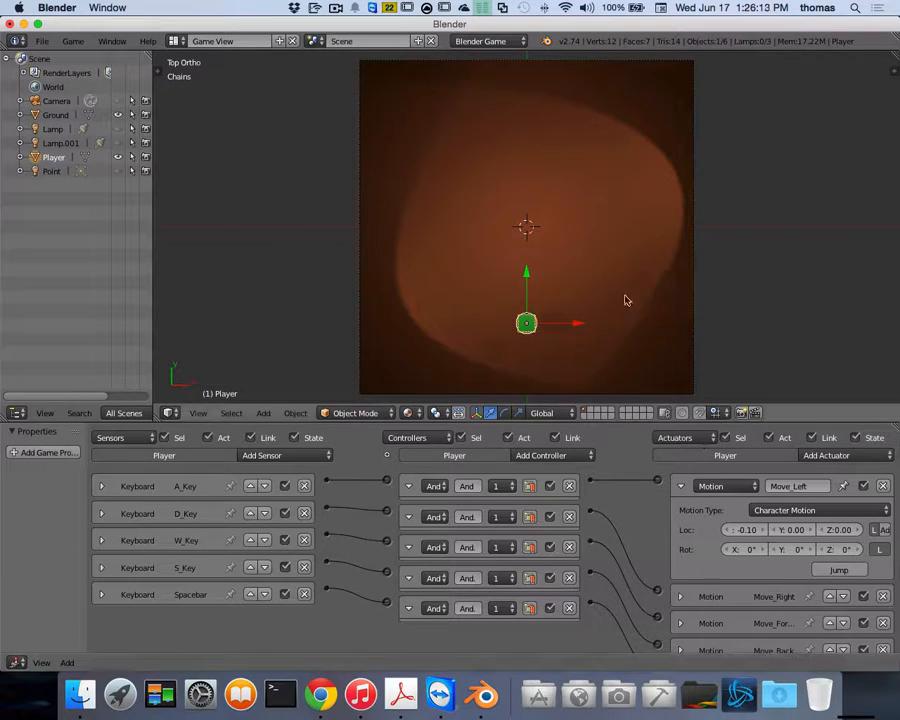
pyautogui.press('p')
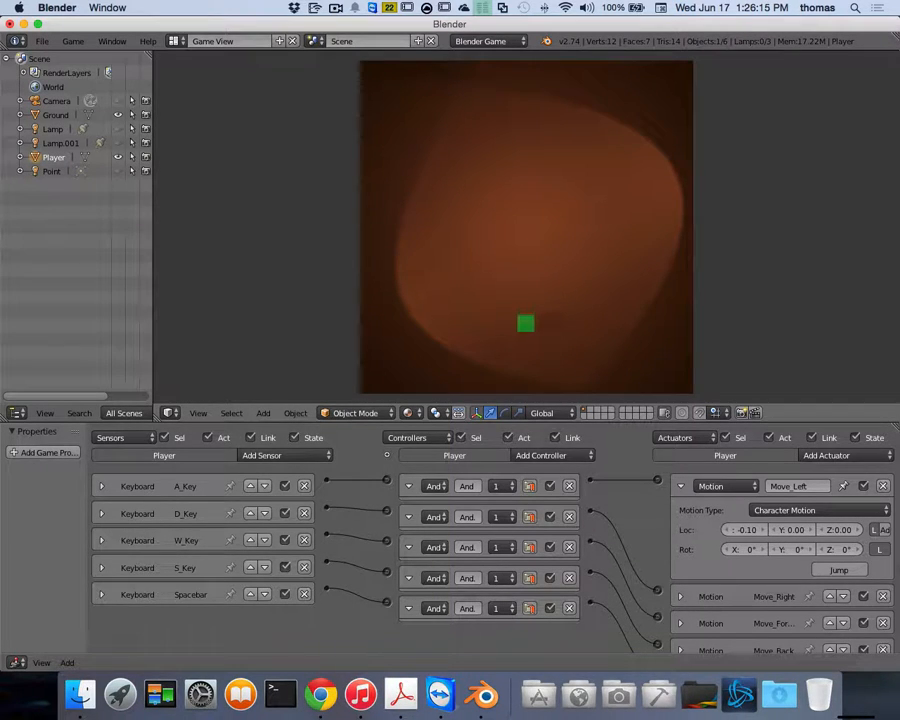
pyautogui.press('a')
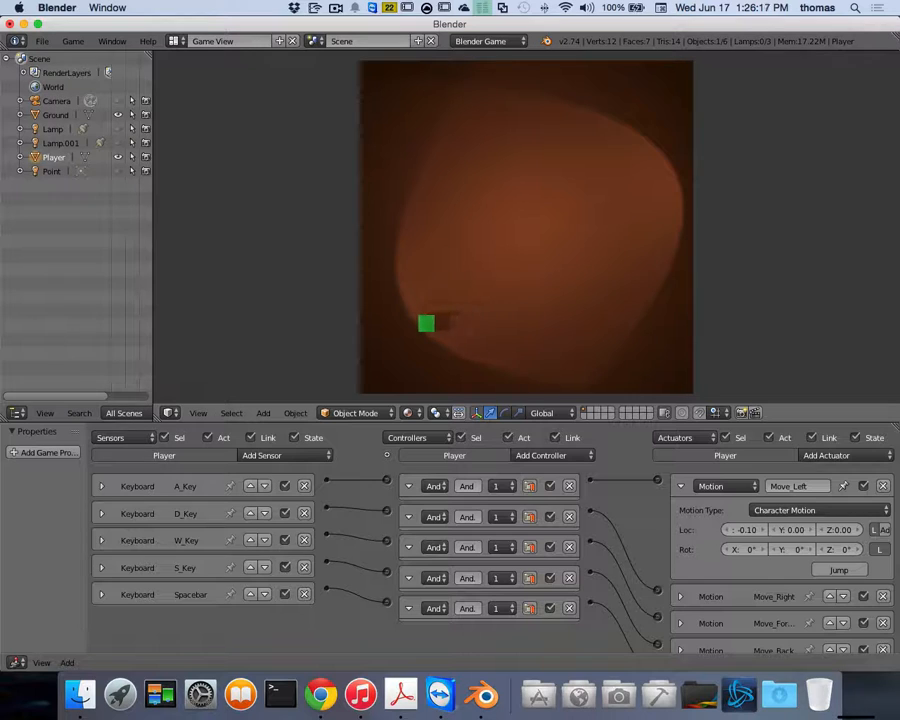
pyautogui.press('Escape')
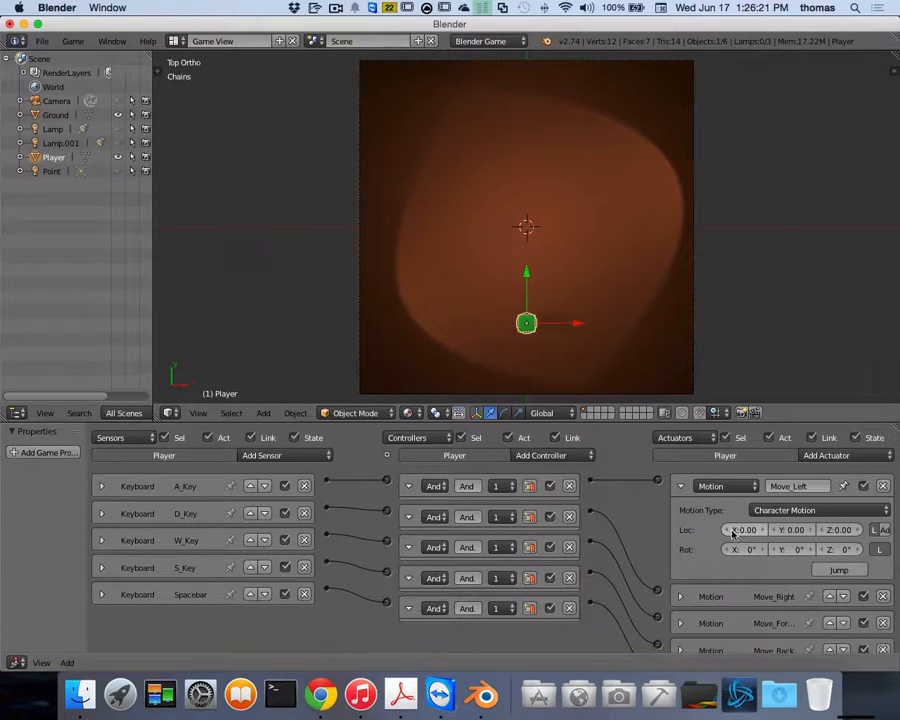
# Step: Set the Move_Left actuator's X location to -0.20 and then -0.30, running the game to test leftward movement at each value
pyautogui.click(728, 531)
pyautogui.click(728, 531)
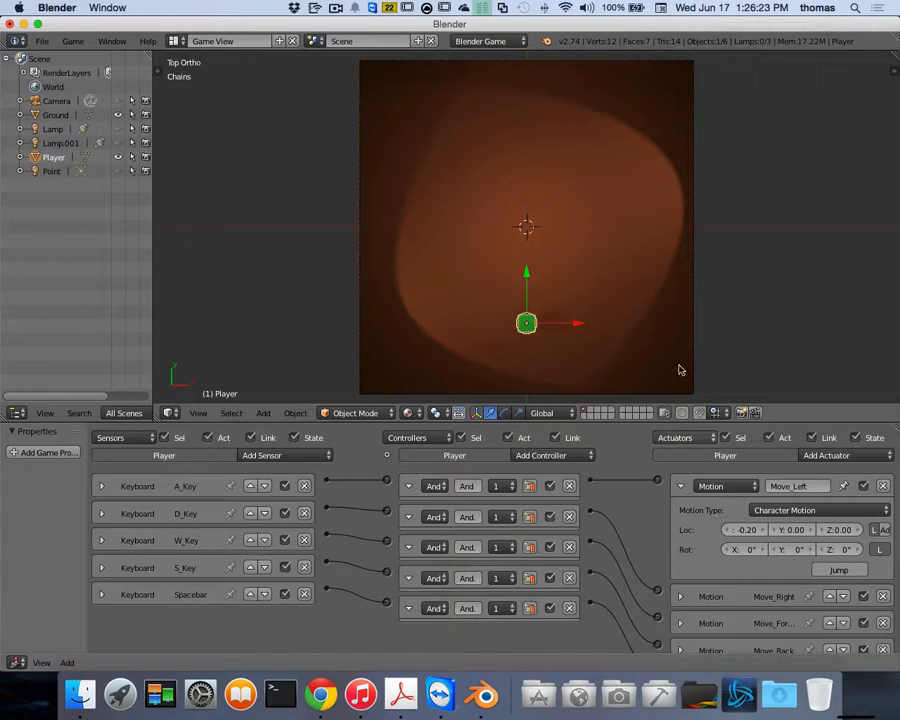
pyautogui.press('p')
pyautogui.press('a')
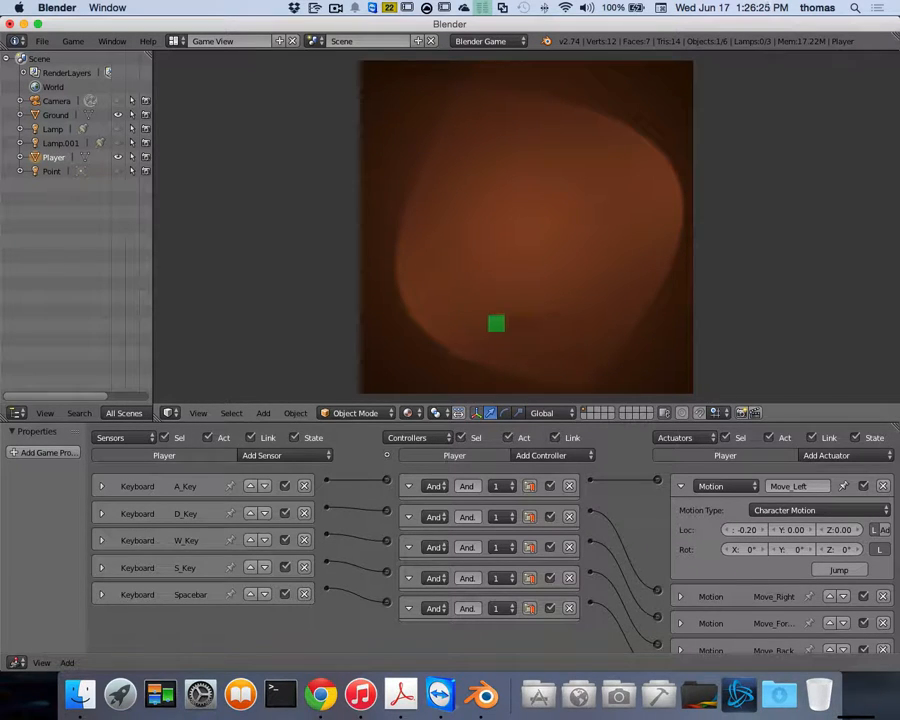
pyautogui.press('Escape')
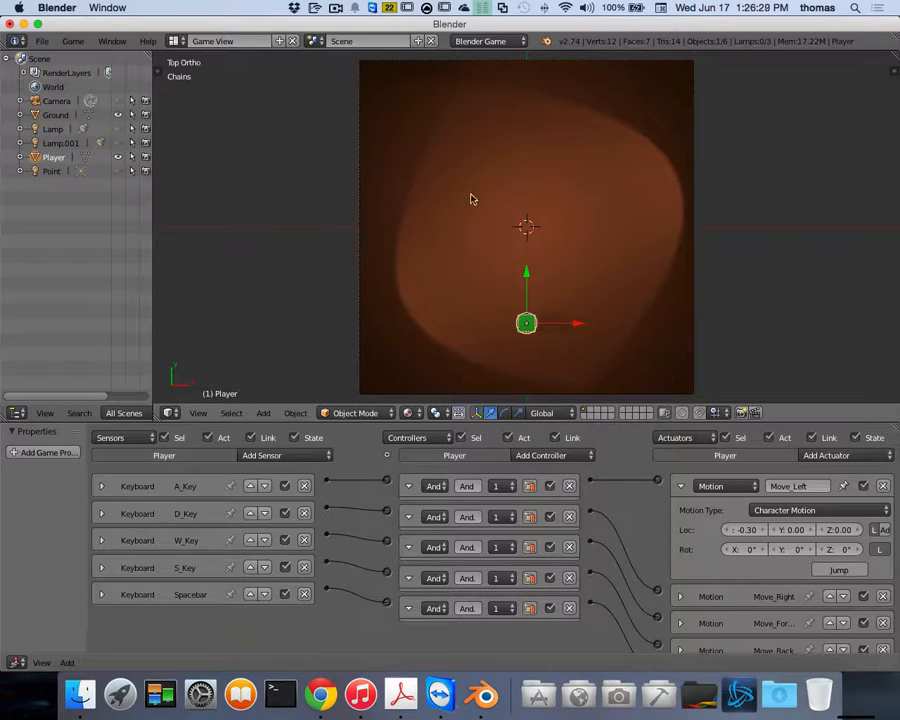
pyautogui.press('p')
pyautogui.press('a')
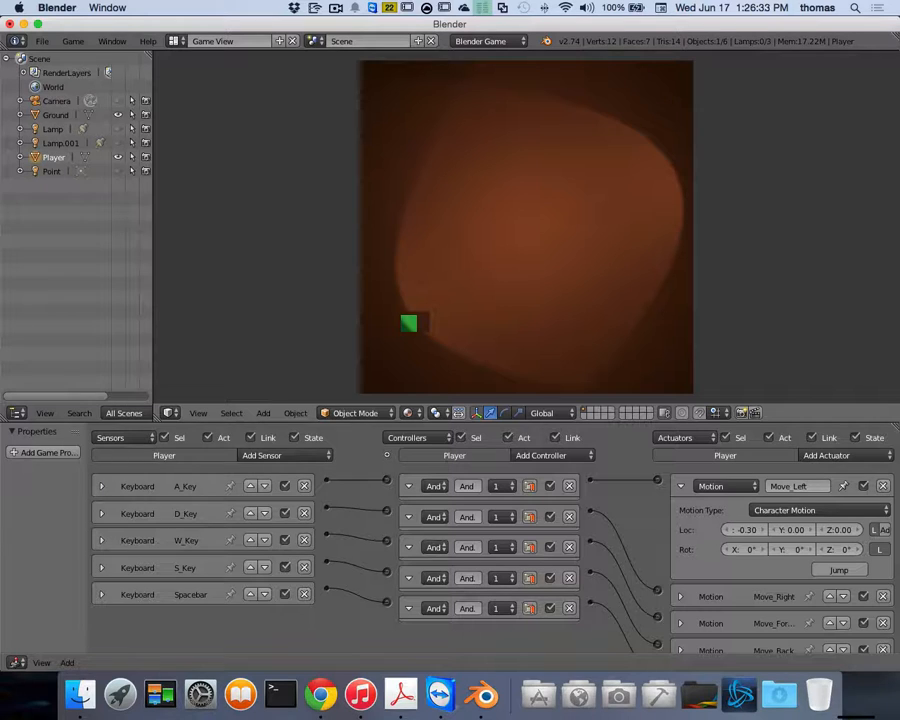
pyautogui.press('Escape')
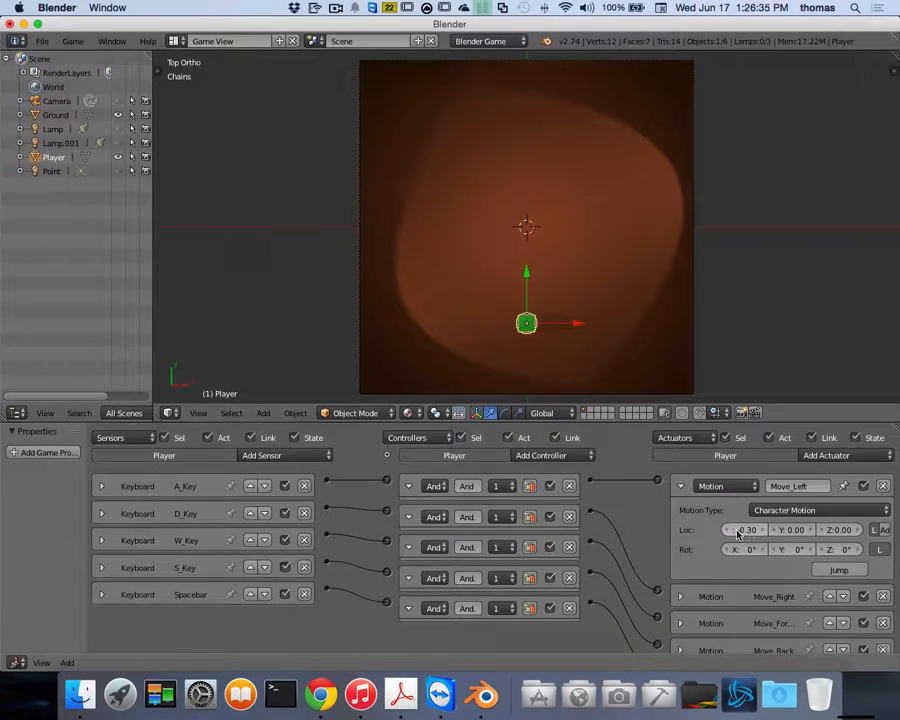
# Step: Set the Move_Left actuator's X location to -0.50, and test moving the player left in the game
pyautogui.click(728, 531)
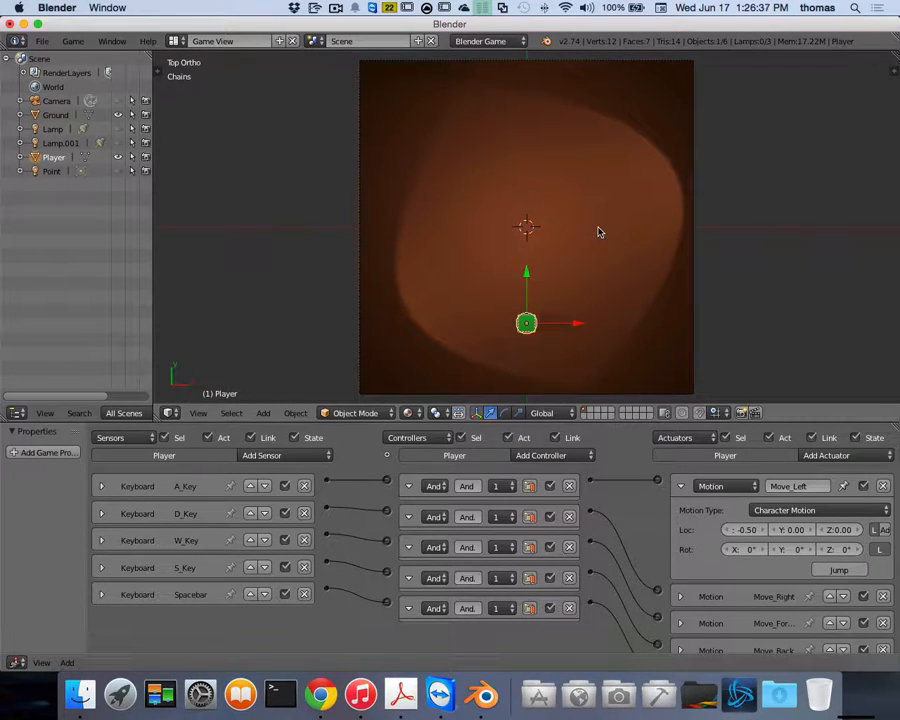
pyautogui.press('p')
pyautogui.press('a')
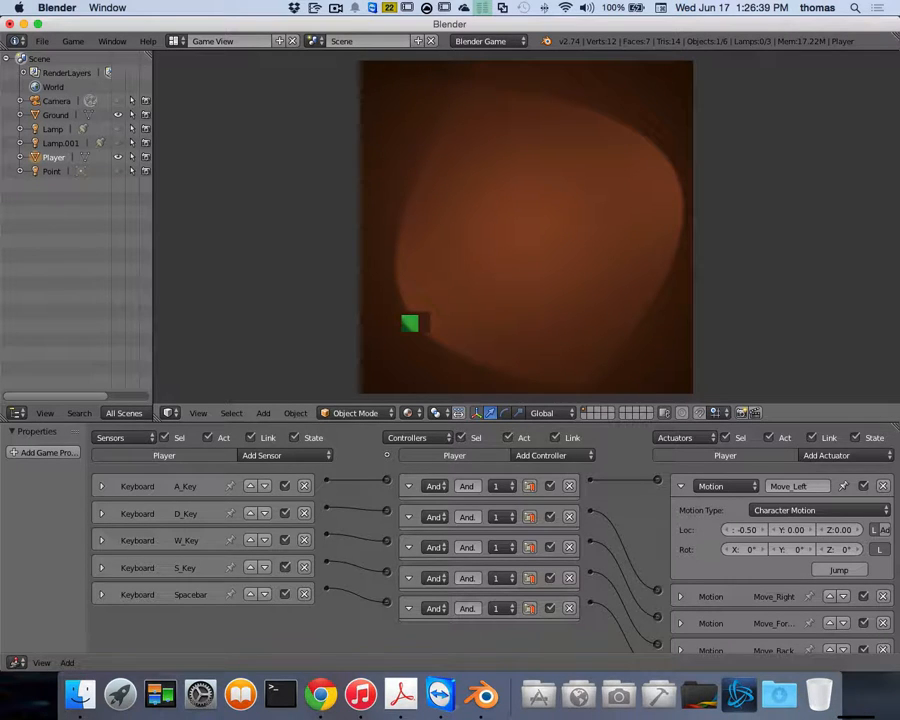
pyautogui.press('Escape')
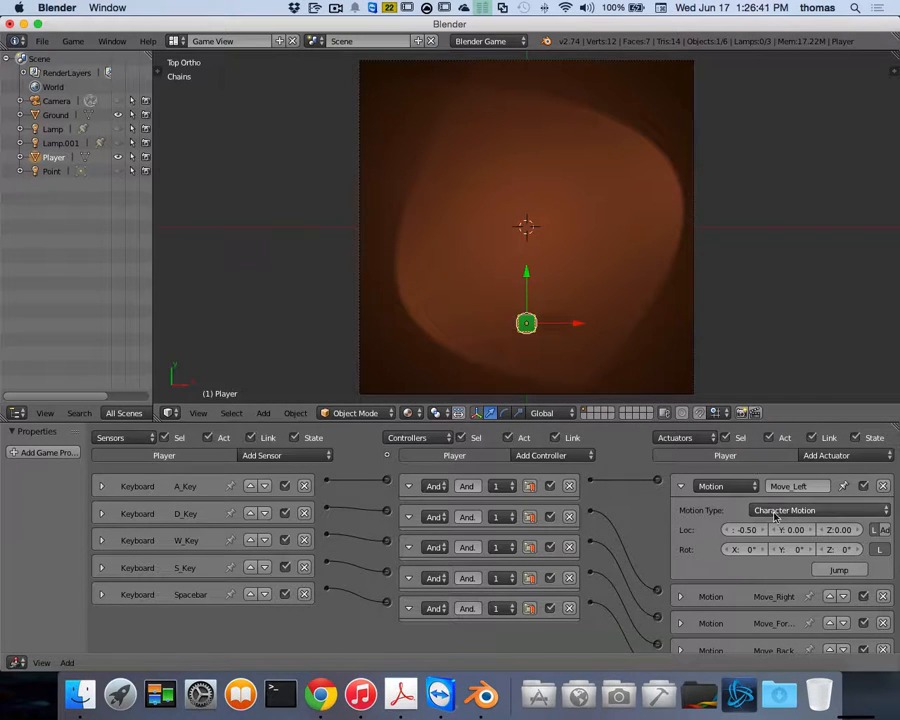
# Step: Collapse the Move_Left actuator and increase the X location of the Move_Right actuator
pyautogui.click(680, 487)
pyautogui.click(680, 514)
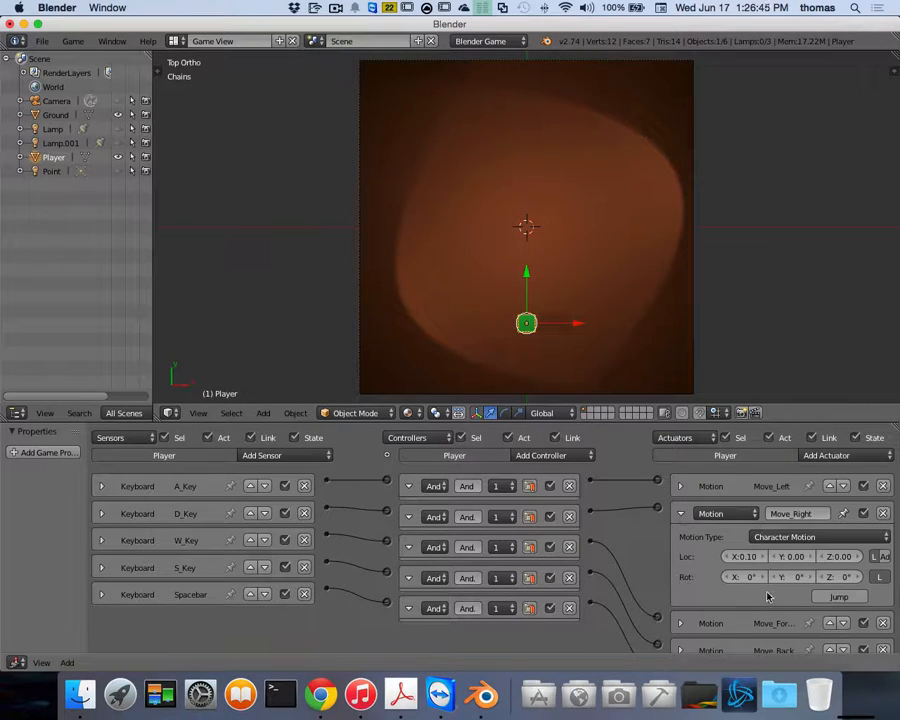
pyautogui.click(765, 560)
pyautogui.click(765, 560)
pyautogui.click(680, 514)
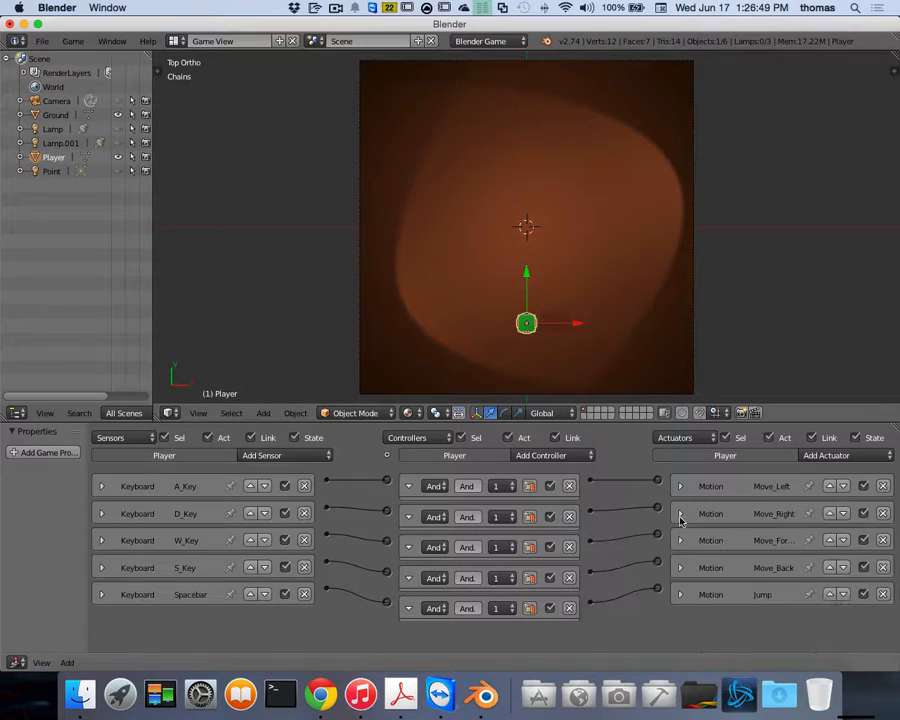
# Step: Increase the Y location of the Move_Forward actuator, and collapse its settings
pyautogui.click(680, 540)
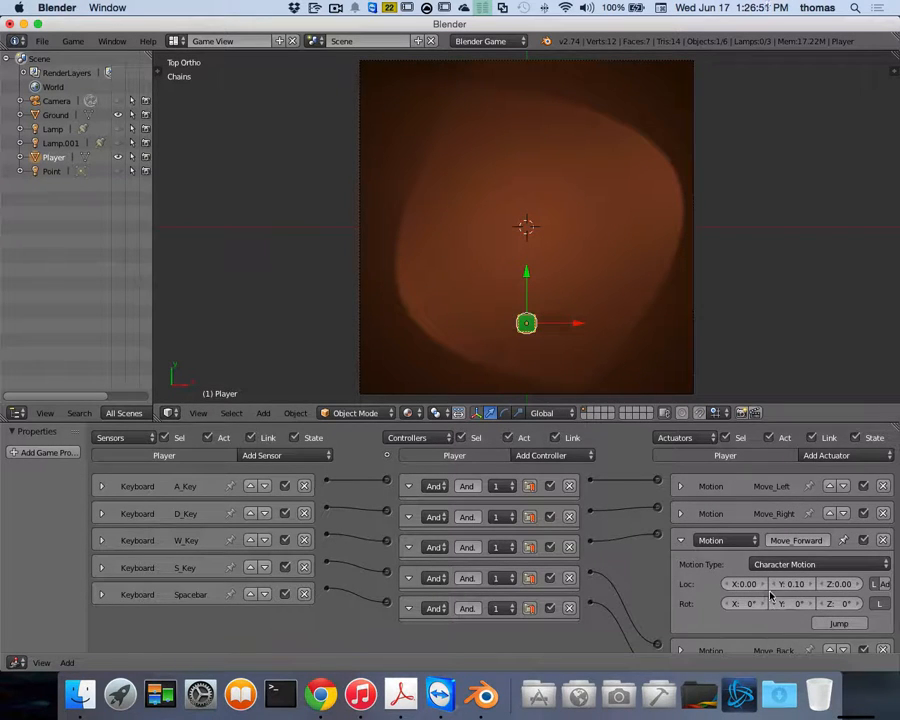
pyautogui.click(814, 586)
pyautogui.click(814, 586)
pyautogui.click(814, 586)
pyautogui.click(814, 586)
pyautogui.click(680, 540)
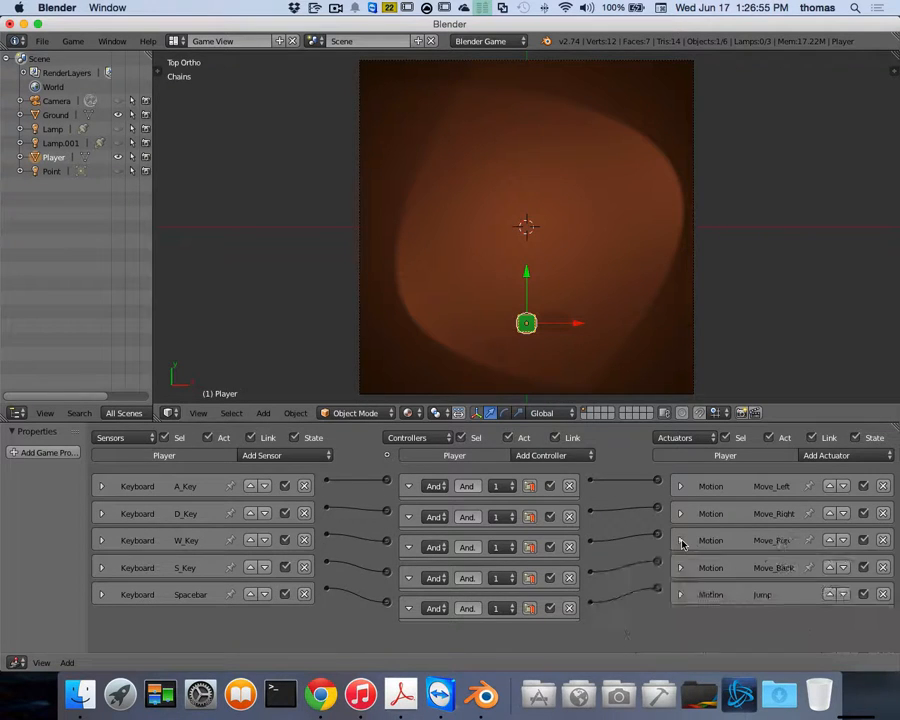
# Step: Set the Move_Back actuator's Y location to -0.50, and collapse its settings
pyautogui.click(680, 567)
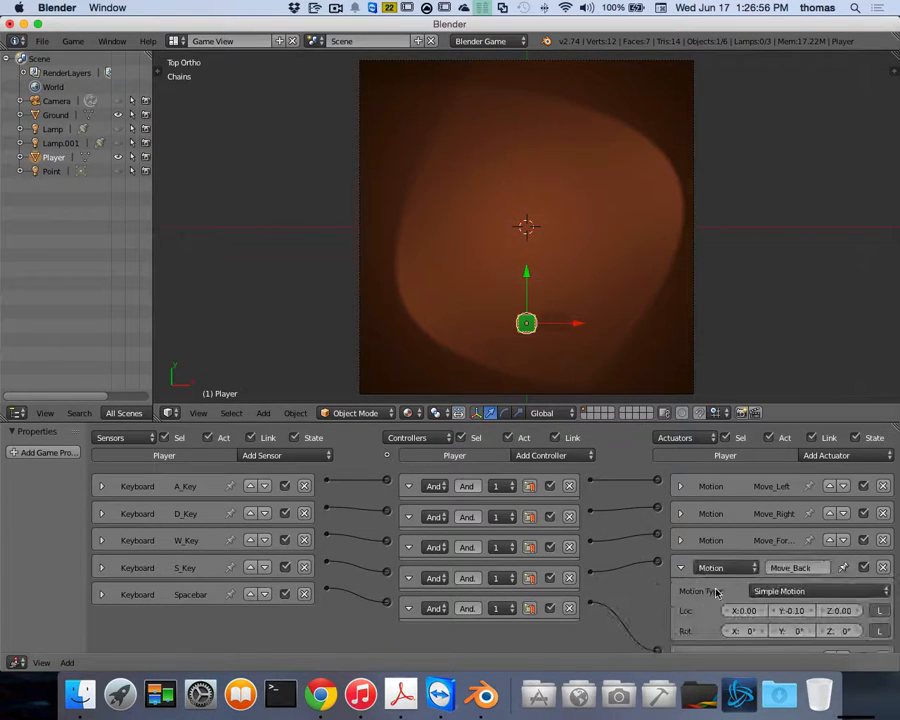
pyautogui.click(770, 612)
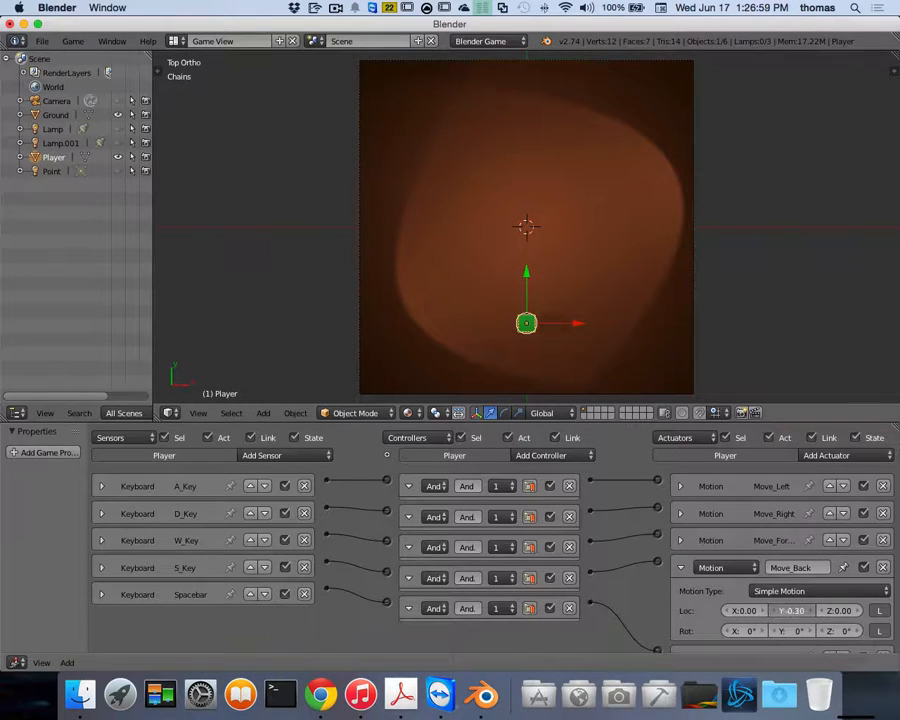
pyautogui.click(772, 610)
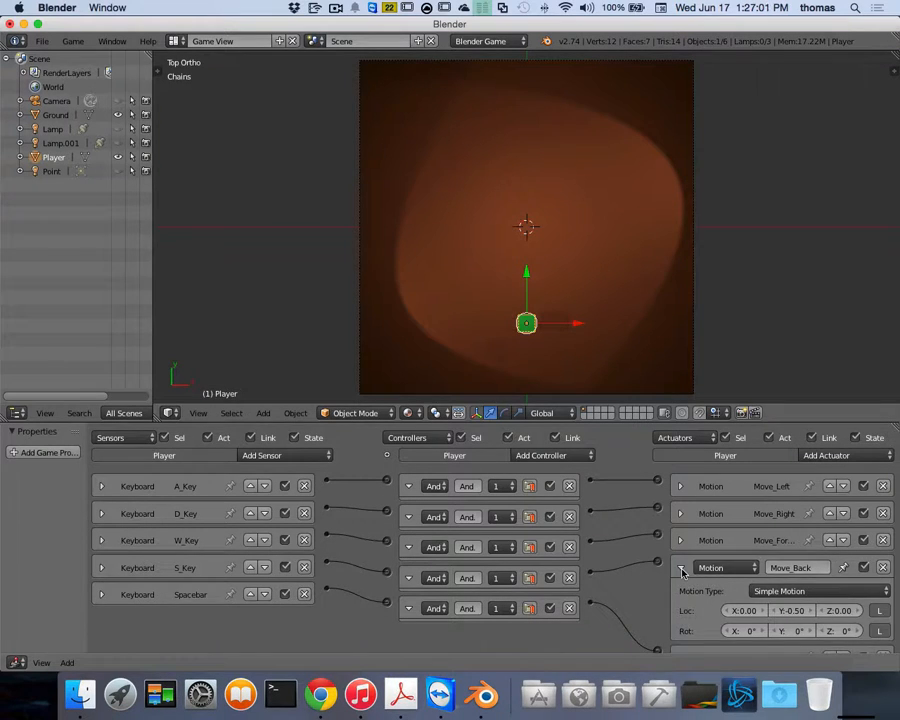
pyautogui.click(680, 567)
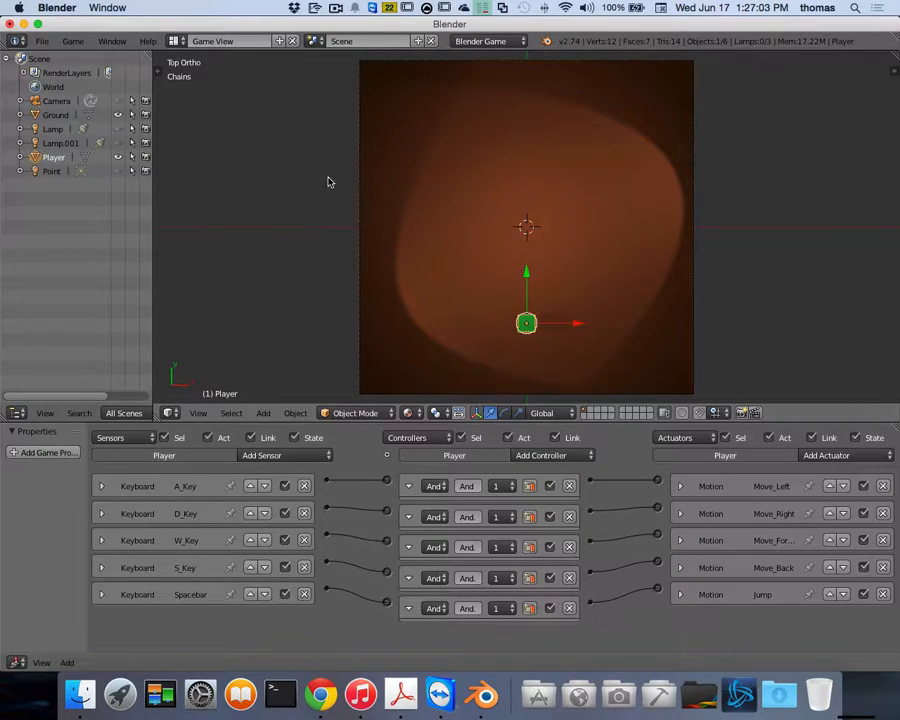
# Step: Return to the Default layout and run the game from the camera view, testing the player's movement in all directions and its jump
pyautogui.click(175, 43)
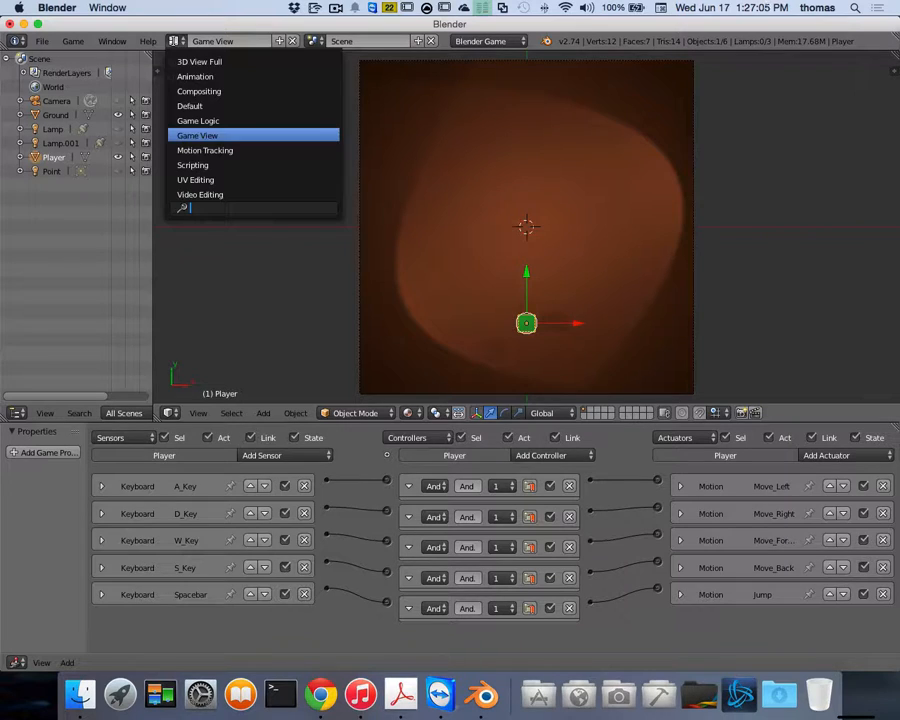
pyautogui.click(221, 104)
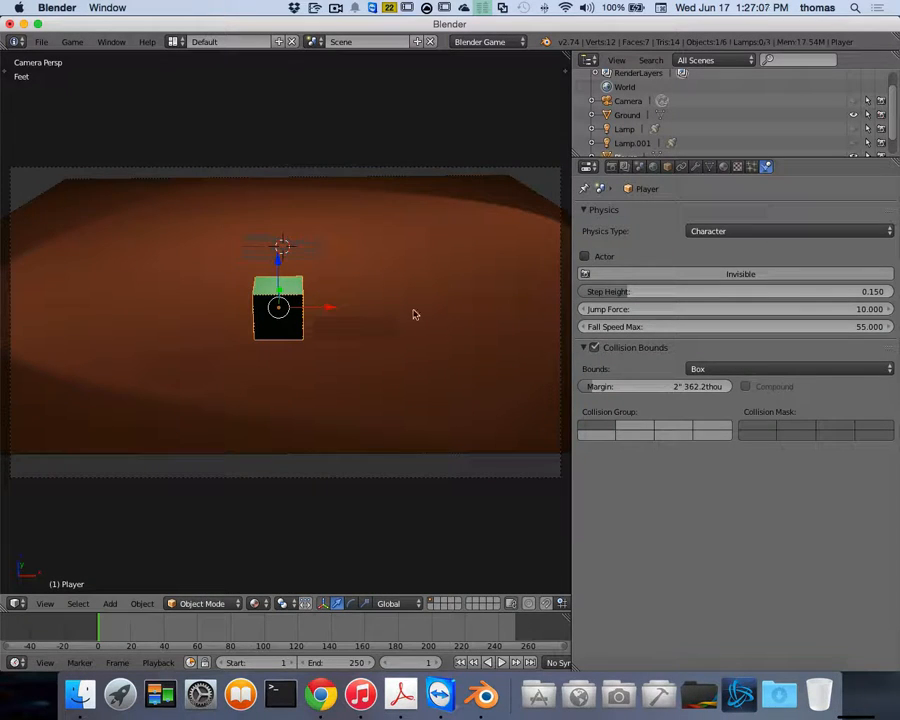
pyautogui.press('p')
pyautogui.press('Left')
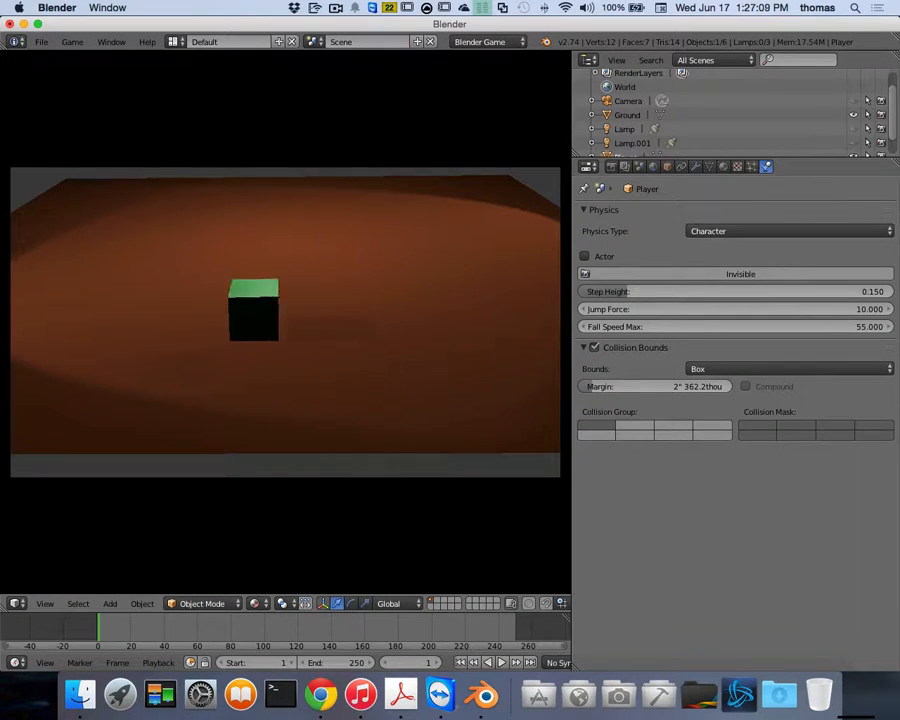
pyautogui.press('Right')
pyautogui.press('Left')
pyautogui.press('Right')
pyautogui.press('space')
pyautogui.press('Up')
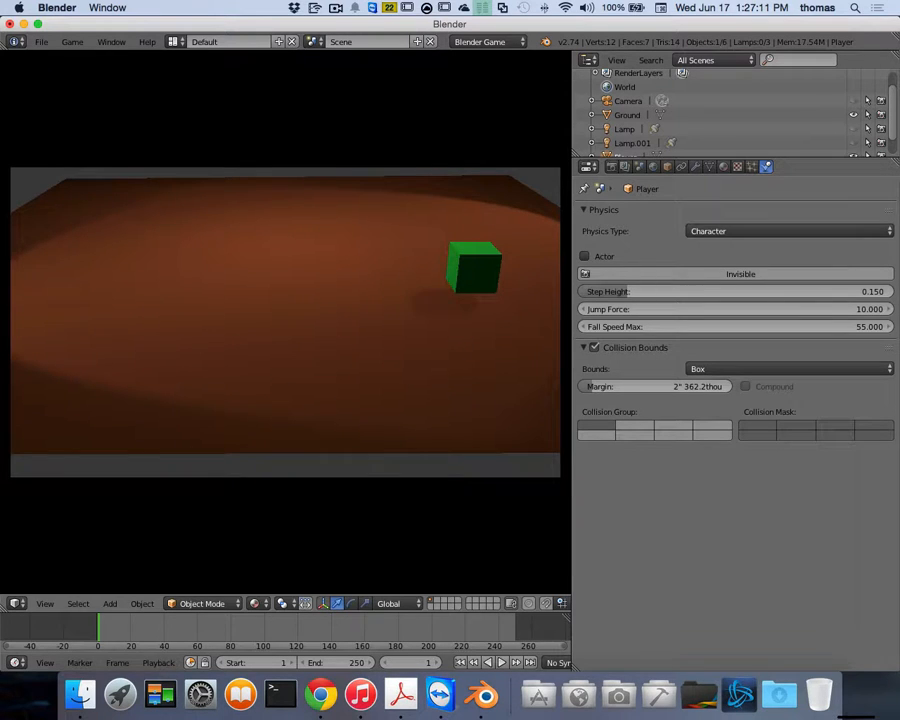
pyautogui.press('Left')
pyautogui.press('Down')
pyautogui.press('Right')
pyautogui.press('Up')
pyautogui.press('Left')
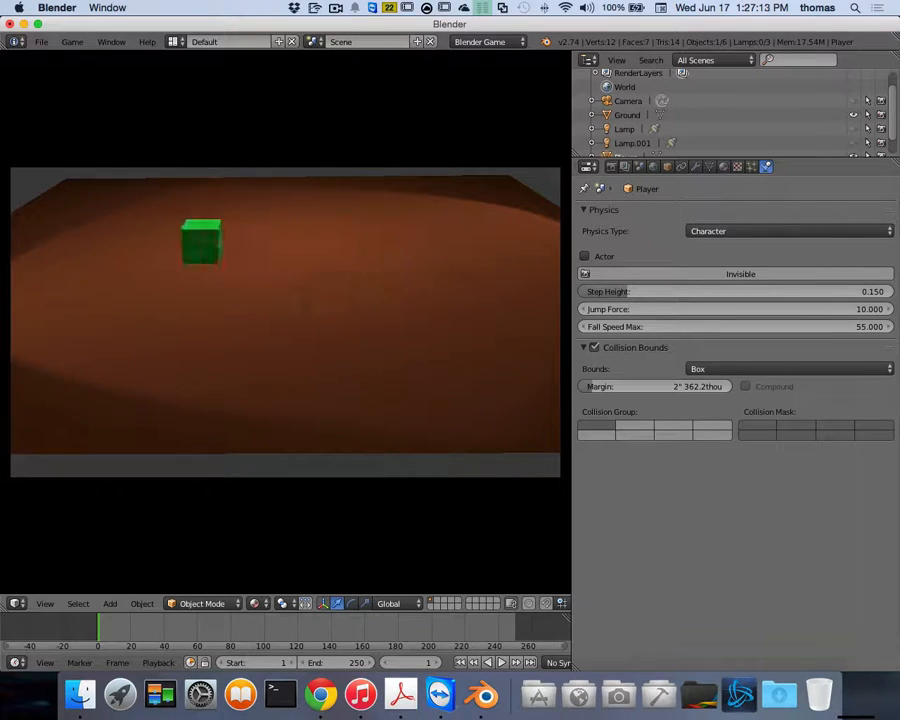
pyautogui.press('Right')
pyautogui.press('Down')
pyautogui.press('Left')
pyautogui.press('Left')
pyautogui.press('Up')
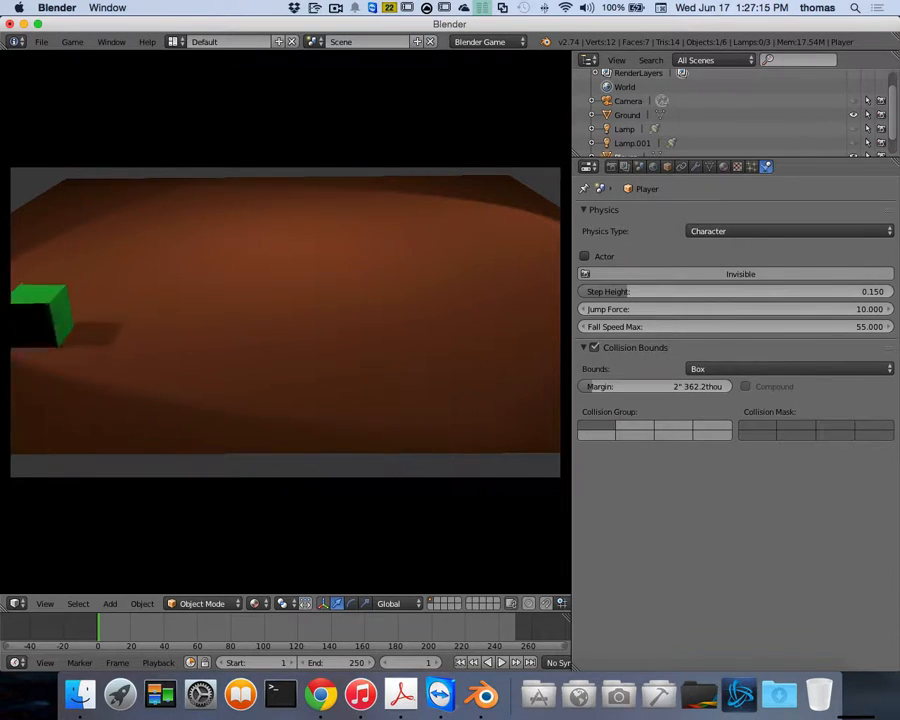
pyautogui.press('Right')
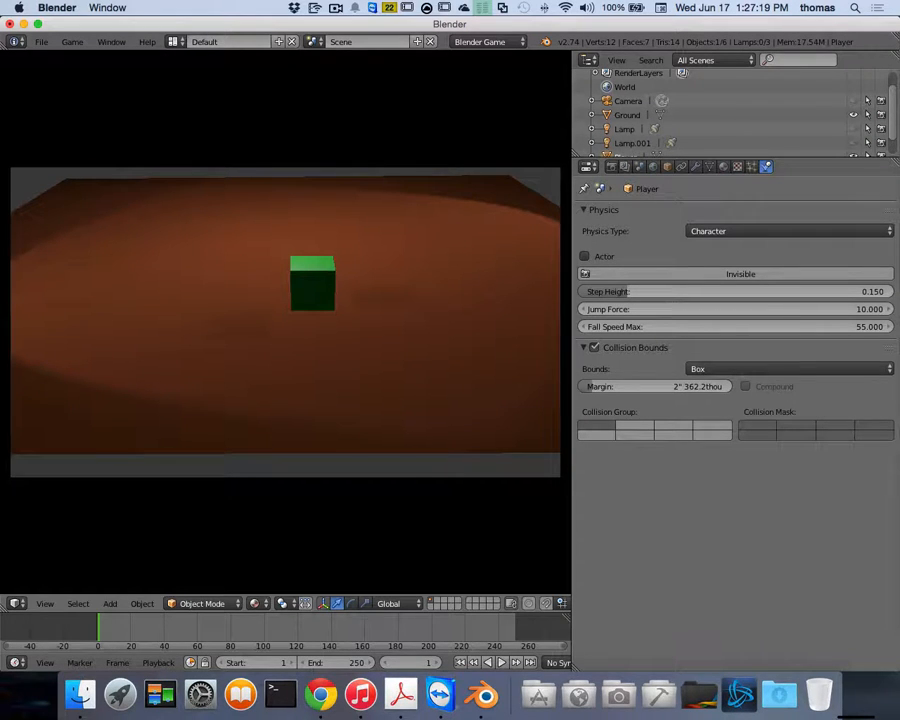
pyautogui.press('Escape')
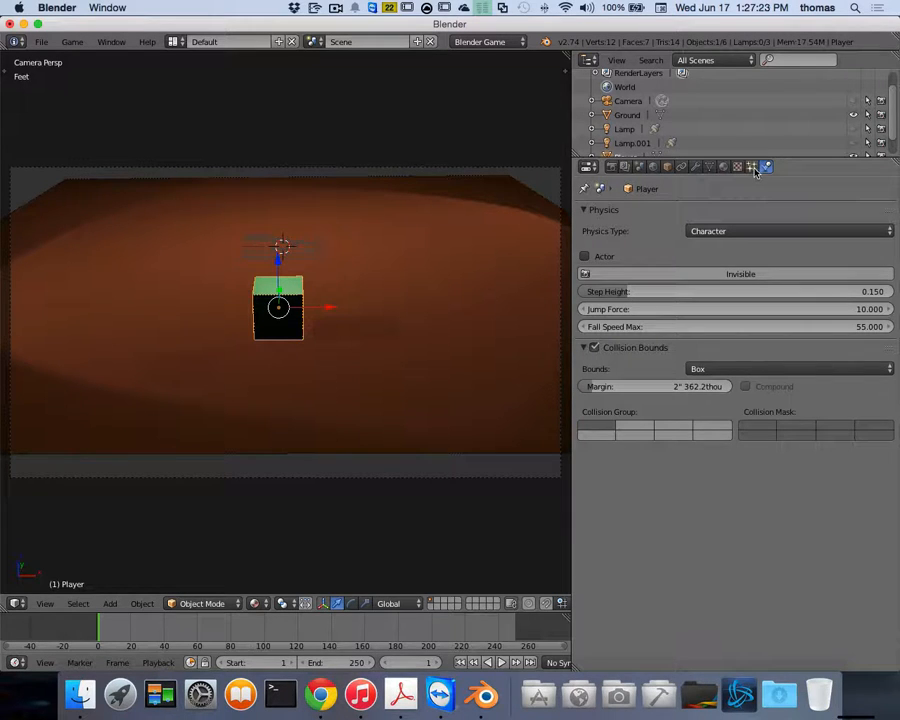
# Step: Review the world settings and the player's object settings, and inspect the player cube from several angles before returning to the camera view
pyautogui.click(654, 167)
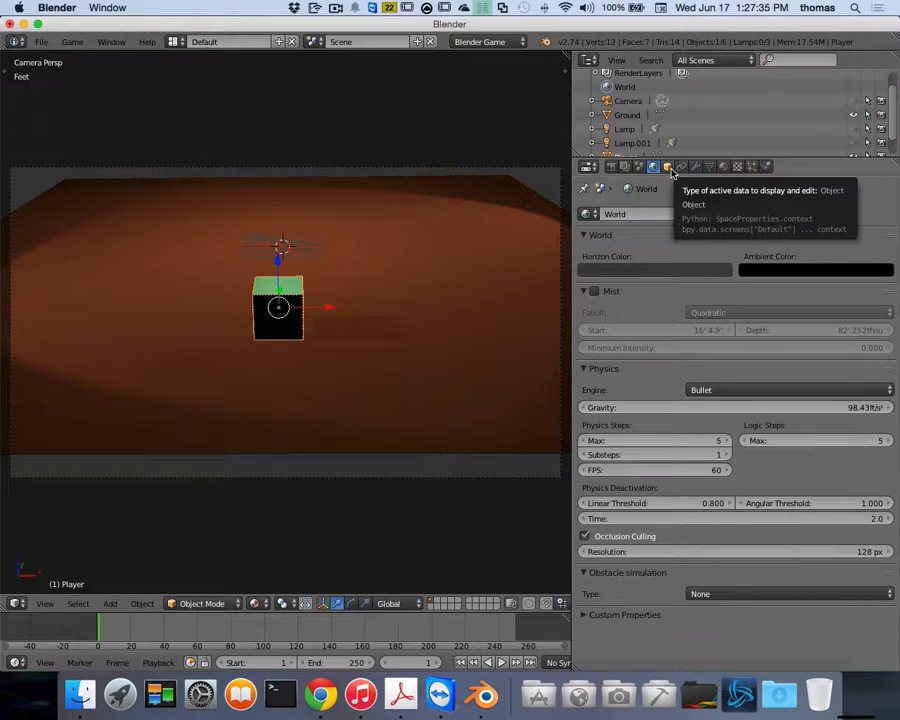
pyautogui.click(668, 167)
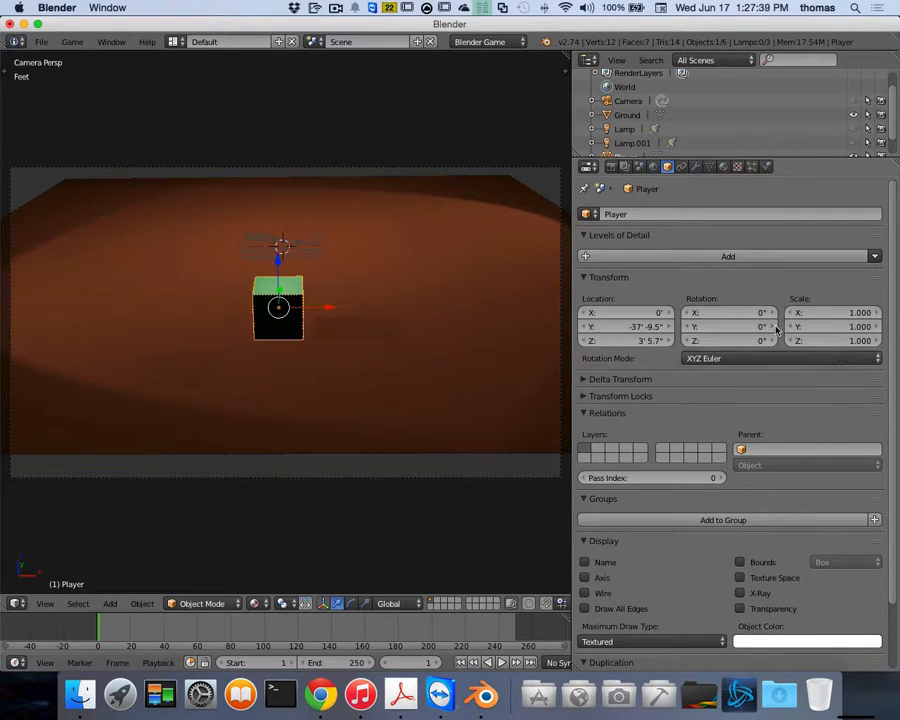
pyautogui.scroll(-2, 848, 430)
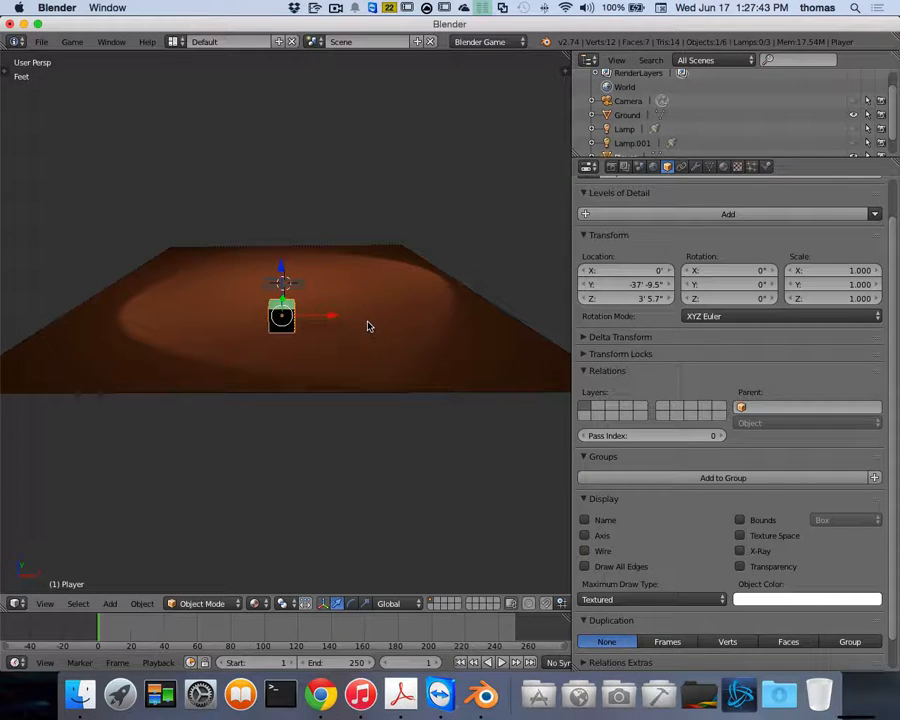
pyautogui.scroll(1, 354, 336)
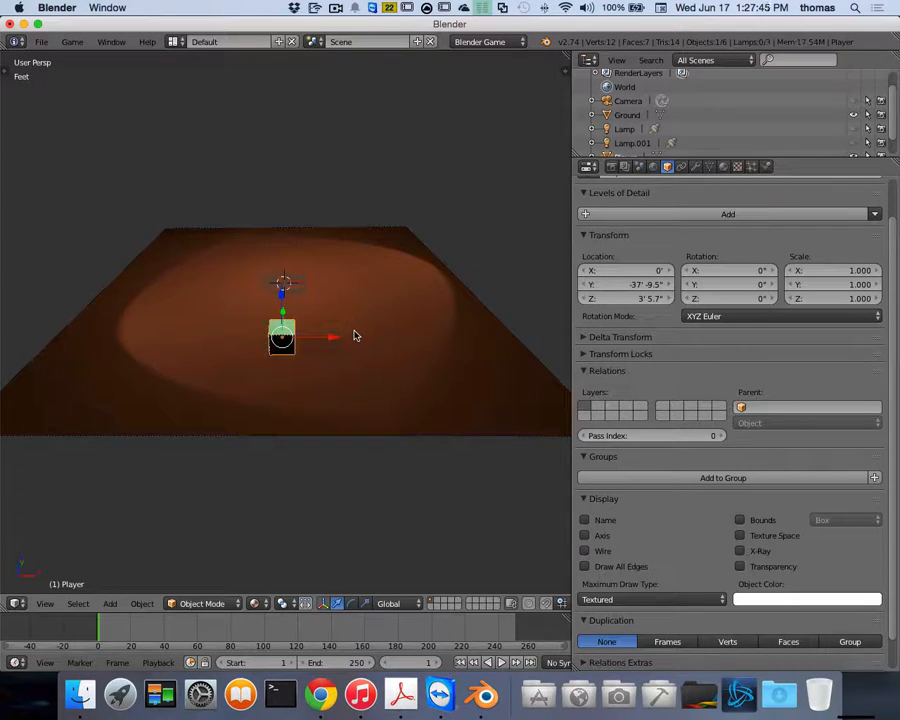
pyautogui.scroll(2, 354, 336)
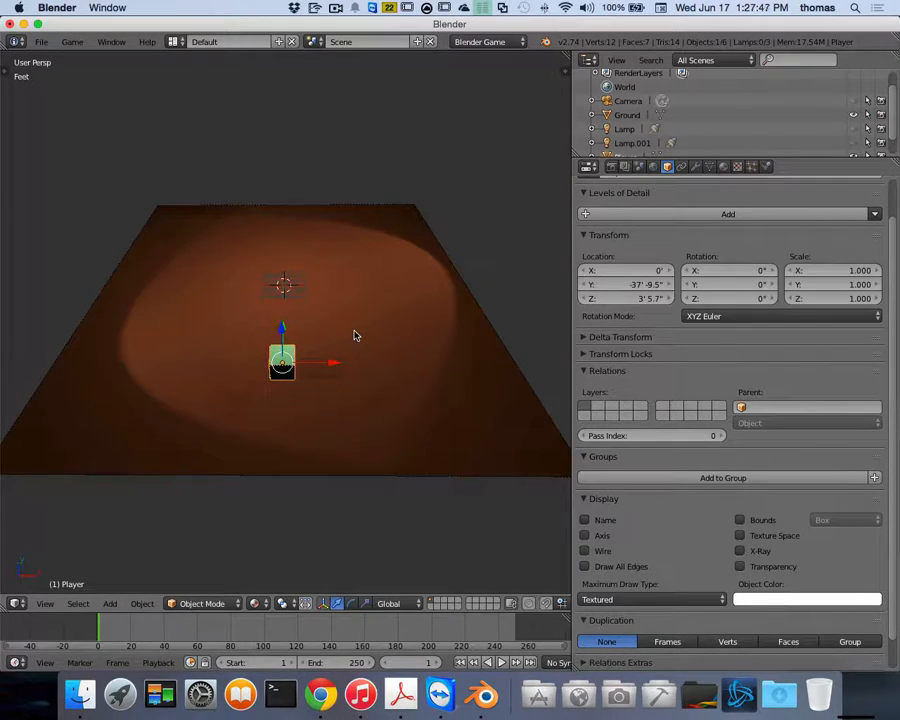
pyautogui.scroll(2, 354, 335)
pyautogui.scroll(-4, 354, 335)
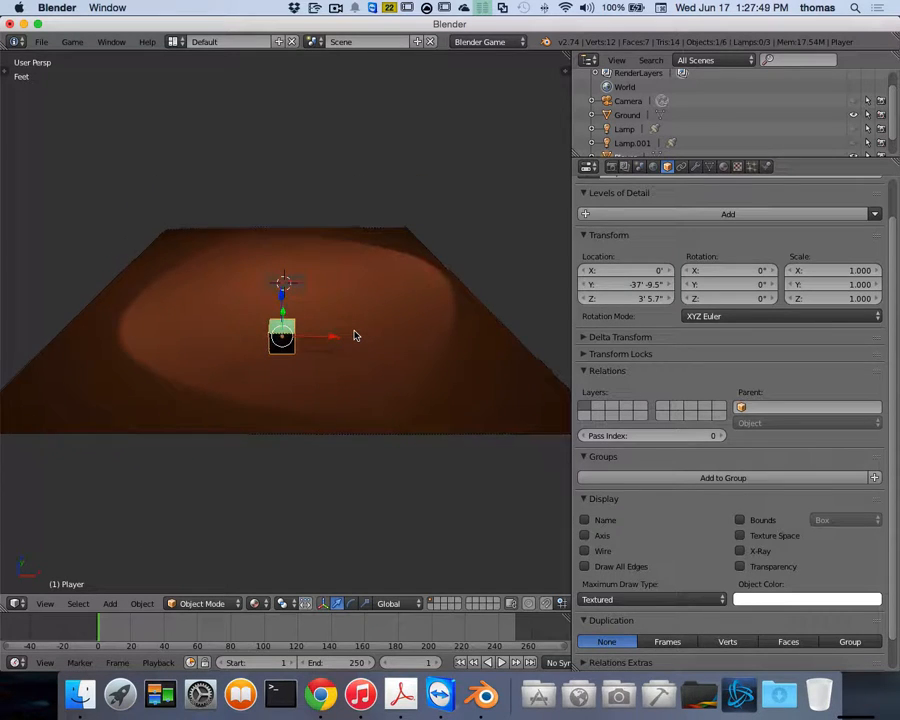
pyautogui.scroll(6, 354, 335)
pyautogui.scroll(-4, 356, 335)
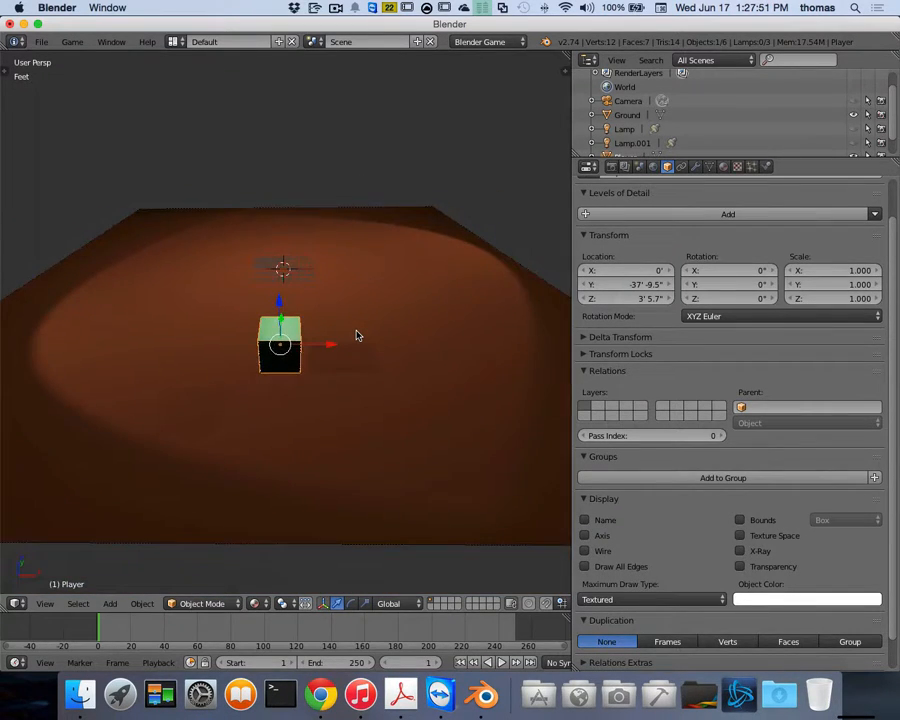
pyautogui.scroll(-3, 356, 335)
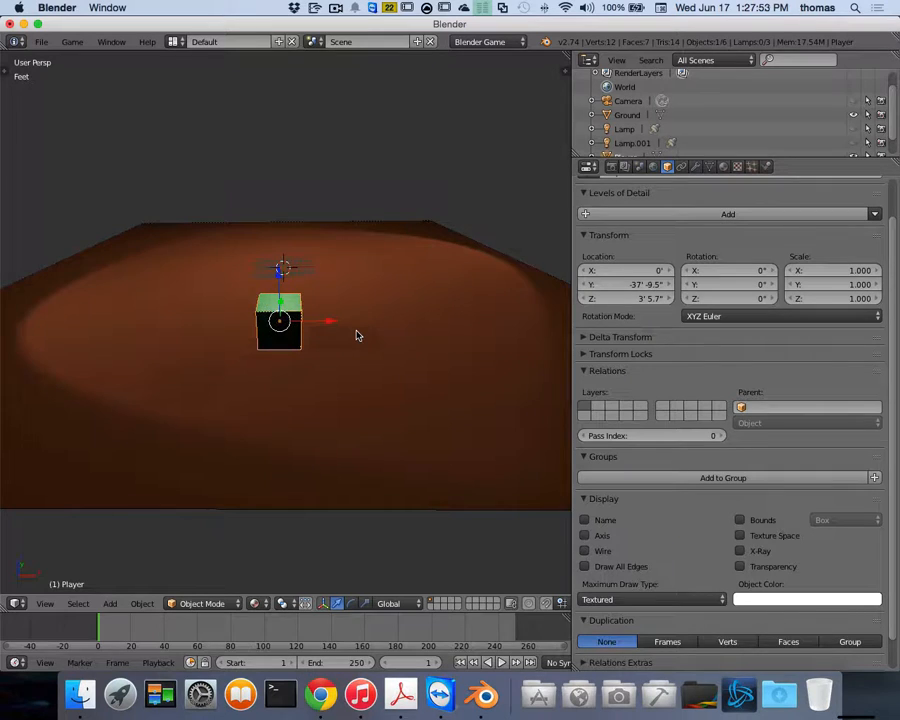
pyautogui.press('KP_0')
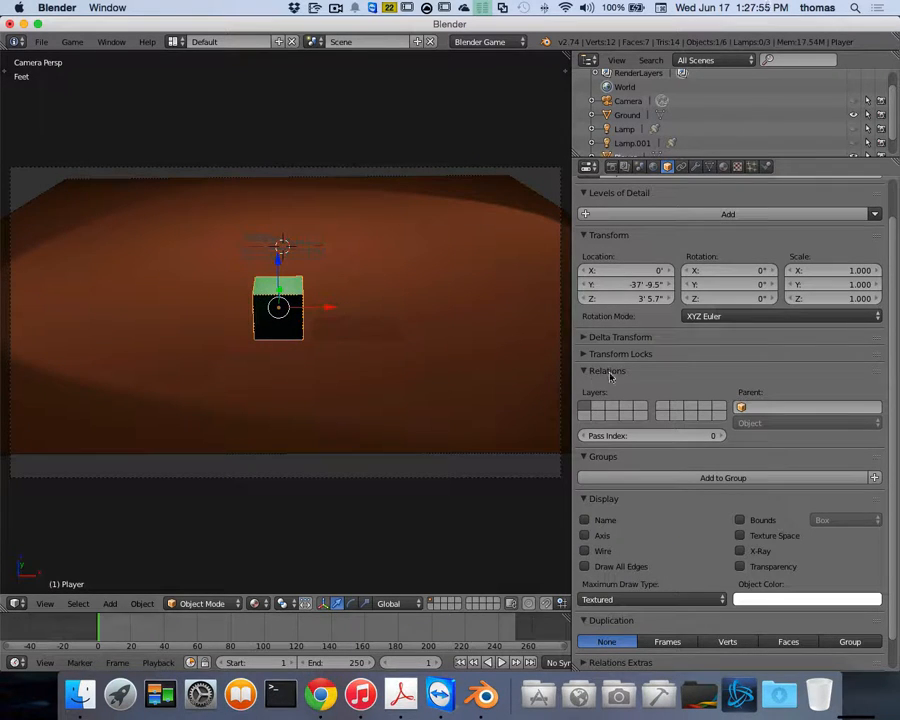
pyautogui.scroll(-2, 770, 517)
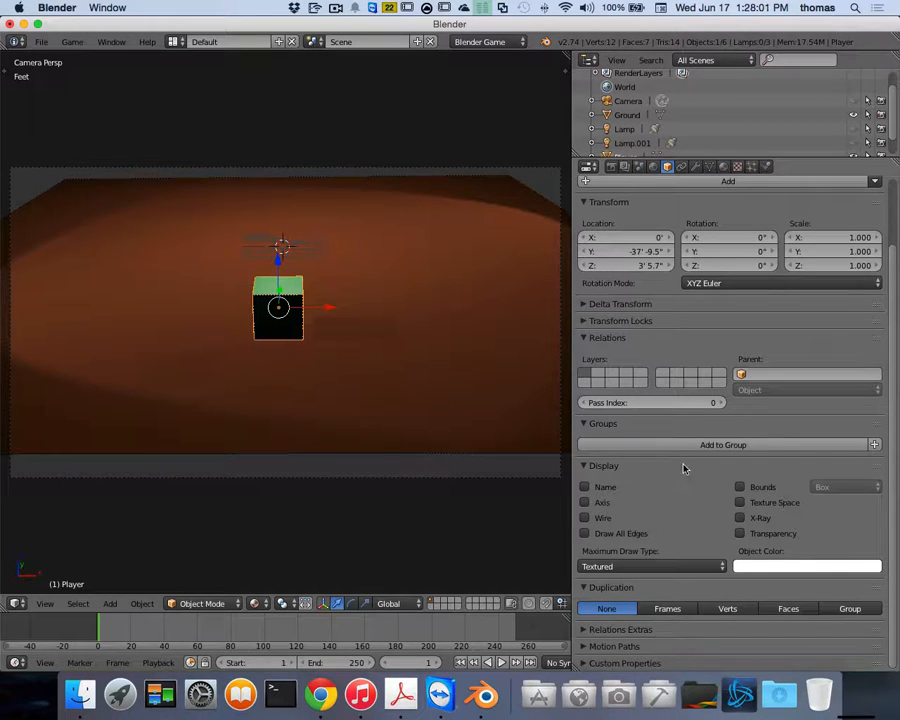
pyautogui.scroll(4, 728, 362)
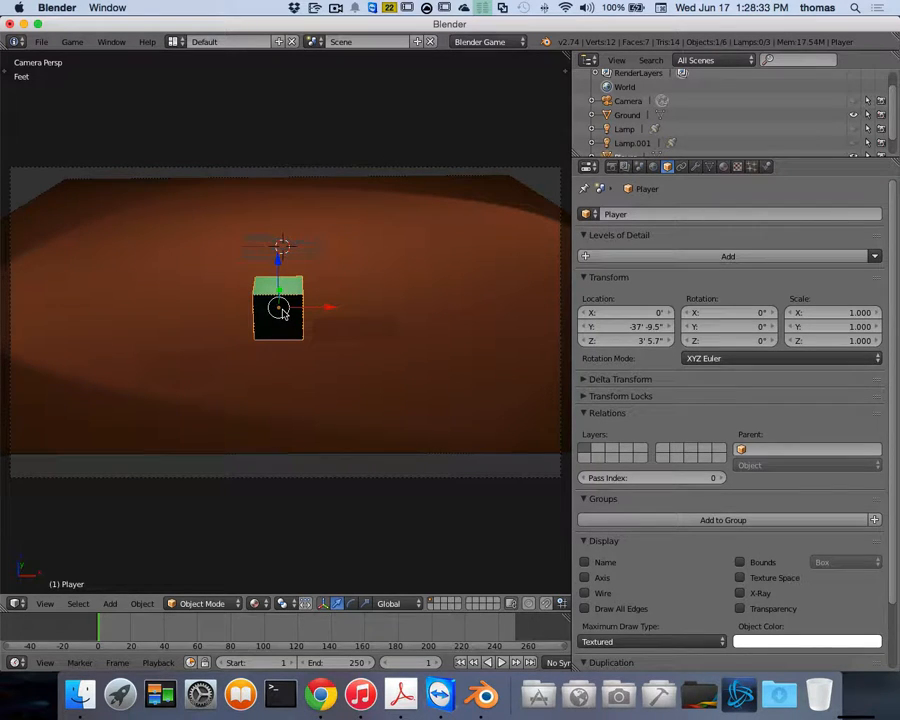
# Step: Review the player's object constraints, modifiers and mesh data, expanding the Texture Space settings
pyautogui.click(682, 168)
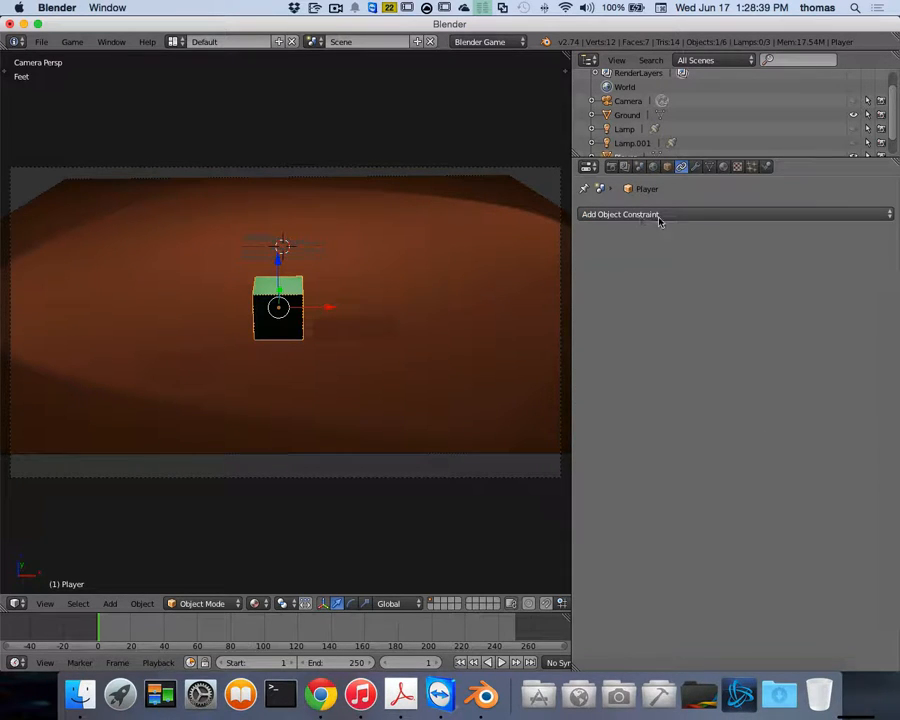
pyautogui.click(696, 168)
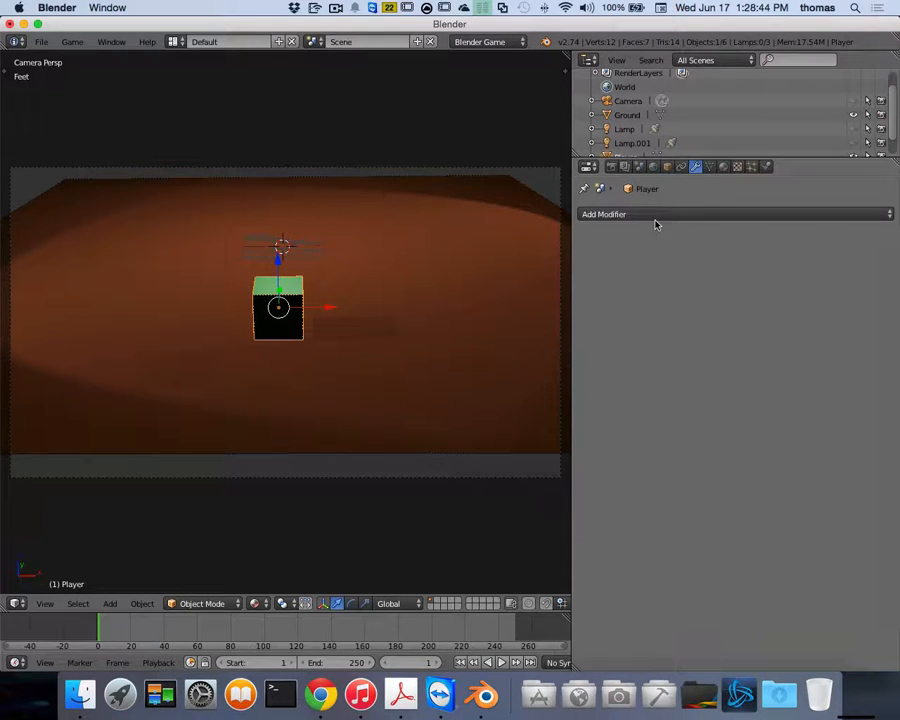
pyautogui.click(709, 167)
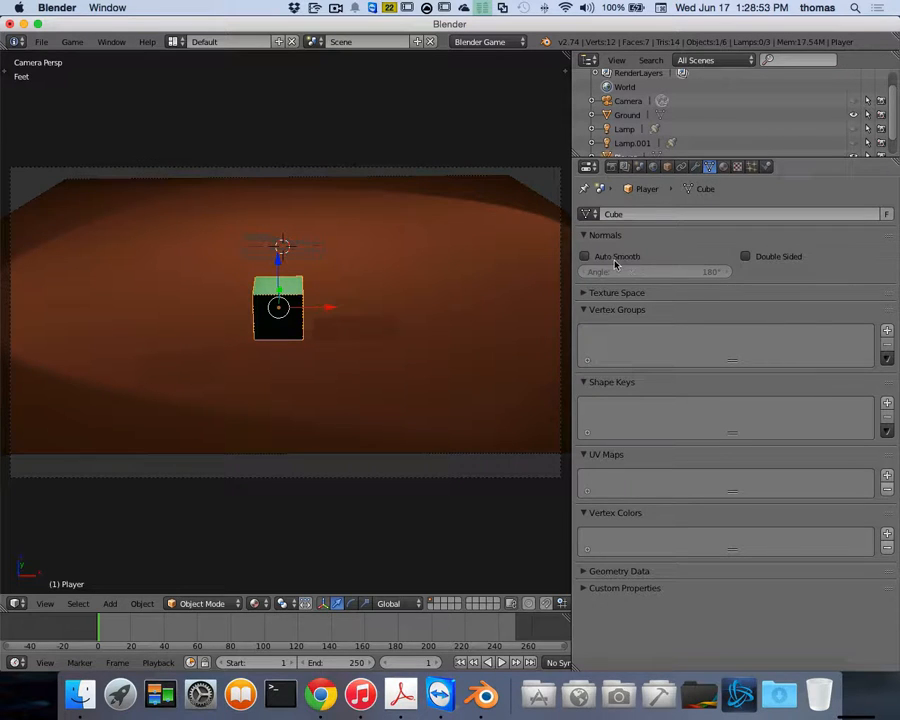
pyautogui.click(586, 293)
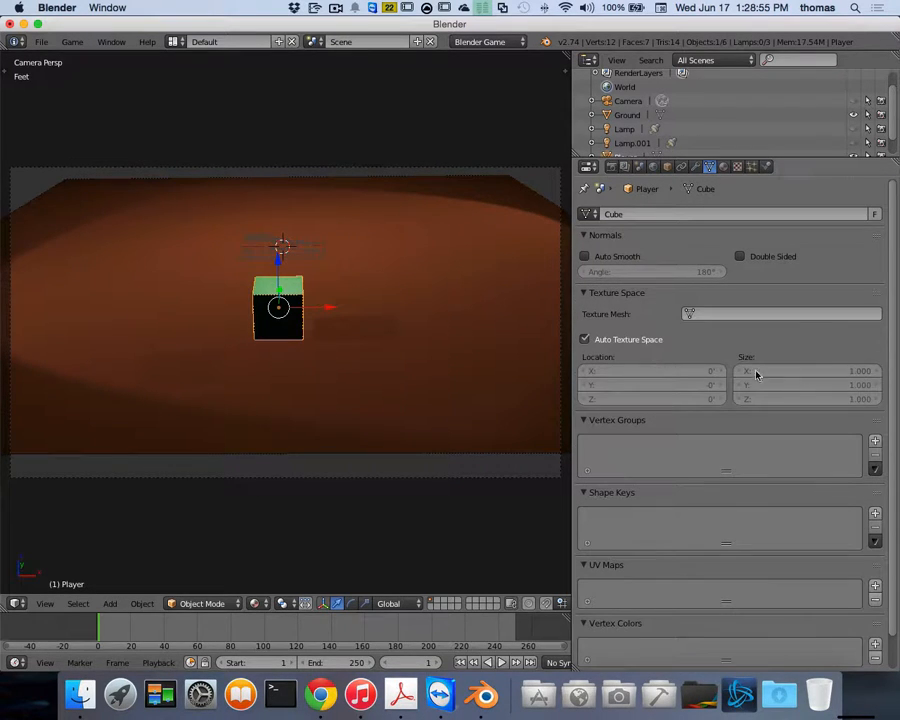
pyautogui.scroll(-1, 706, 422)
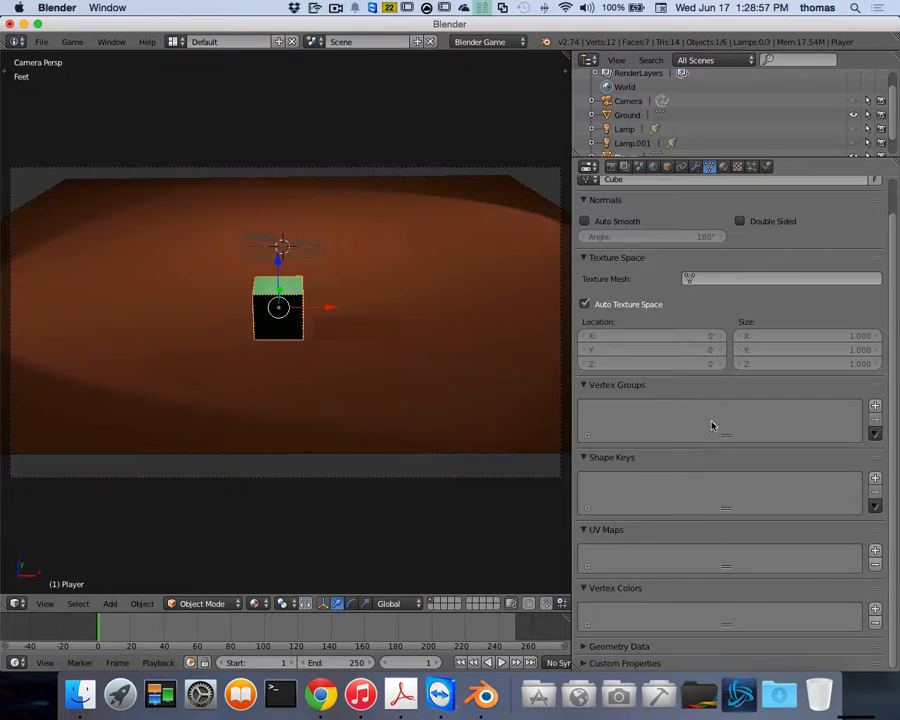
pyautogui.scroll(1, 725, 295)
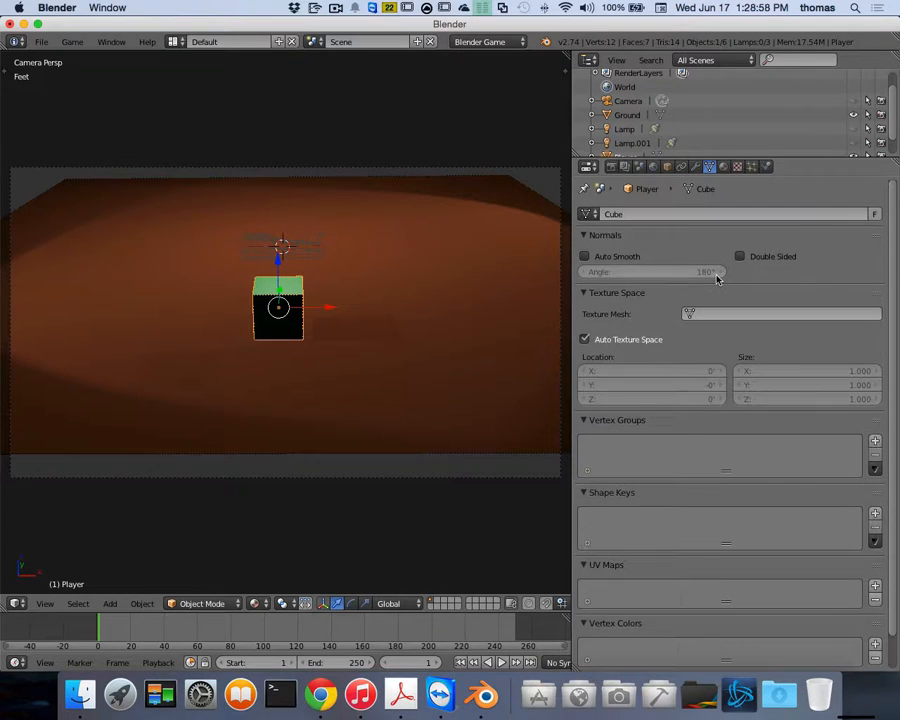
# Step: Review the player's Green material, its texture settings and its particle settings
pyautogui.click(722, 167)
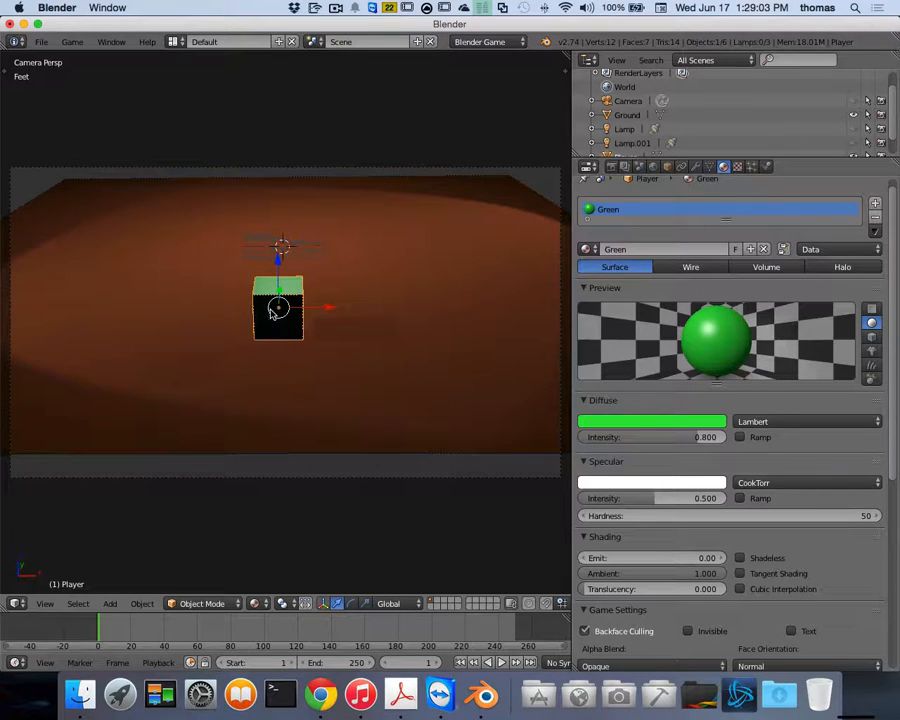
pyautogui.click(737, 167)
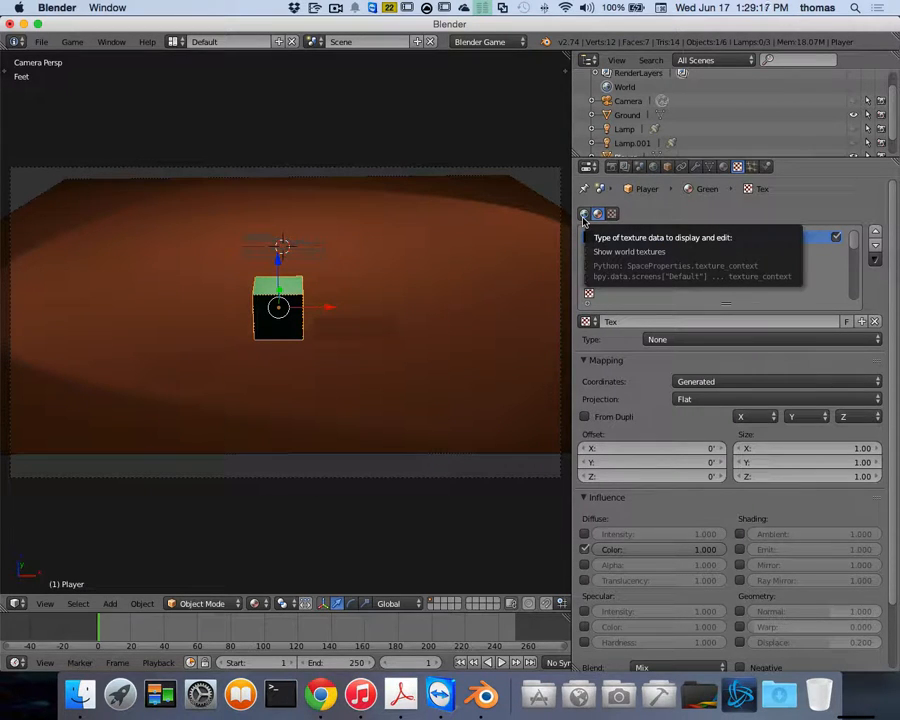
pyautogui.click(752, 166)
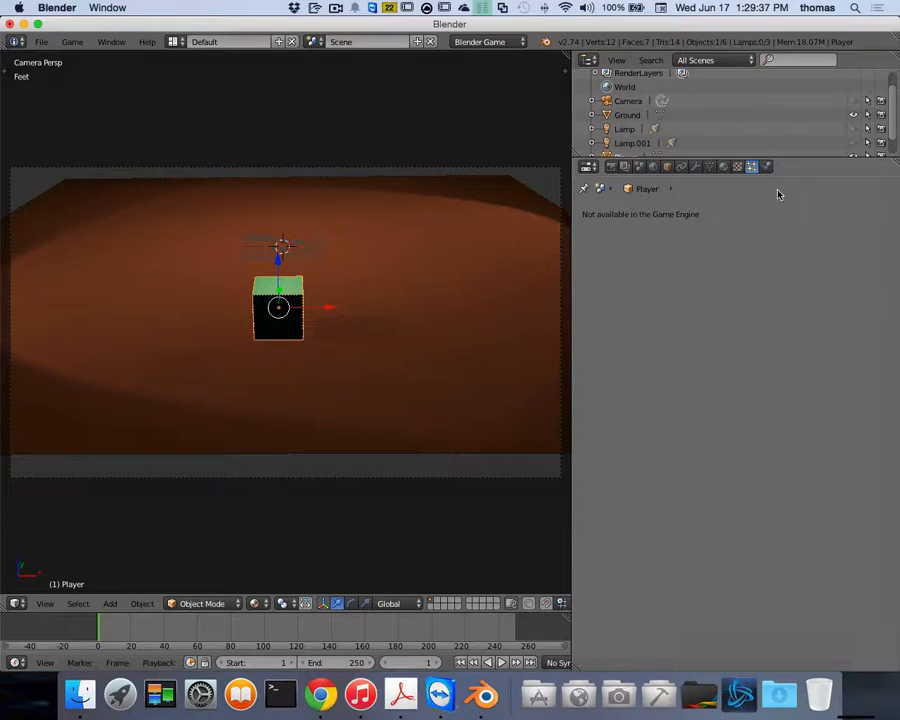
# Step: Compare the physics settings of the player cube with those of the ground, ending with the player selected
pyautogui.click(768, 167)
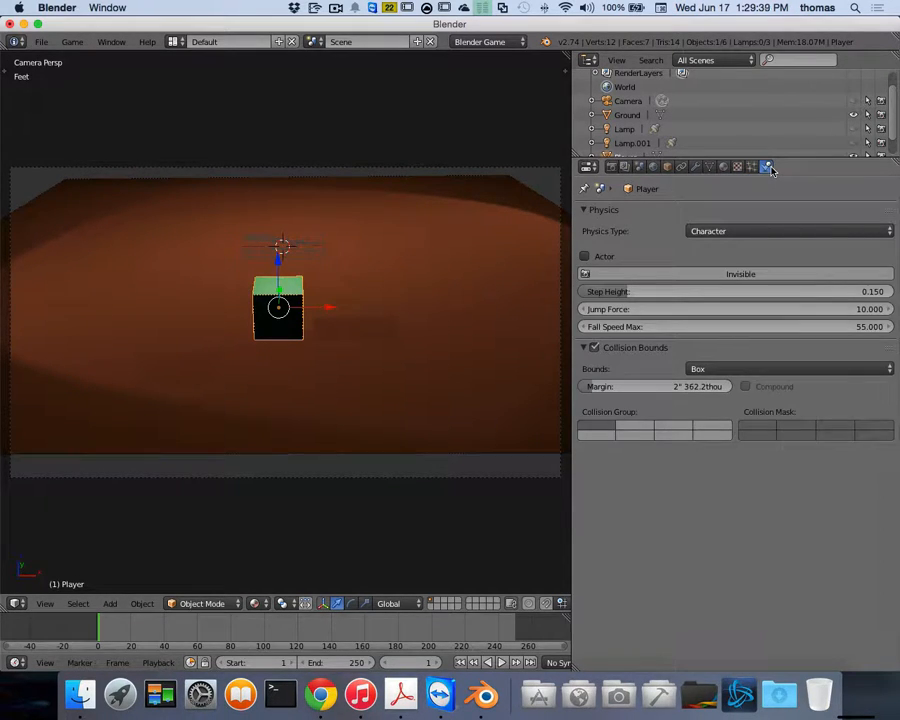
pyautogui.rightClick(391, 246)
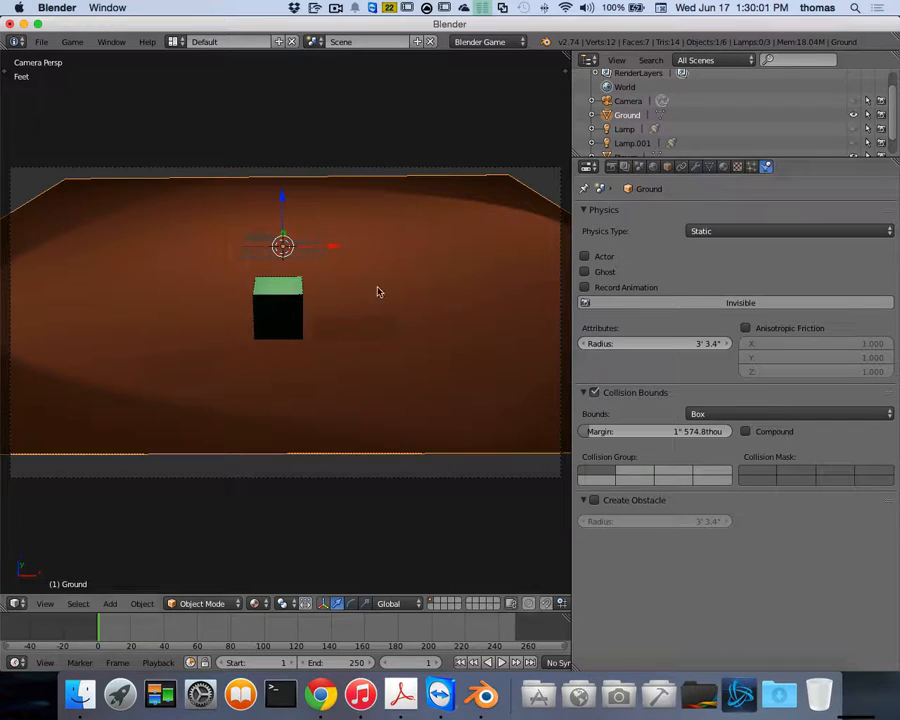
pyautogui.rightClick(291, 303)
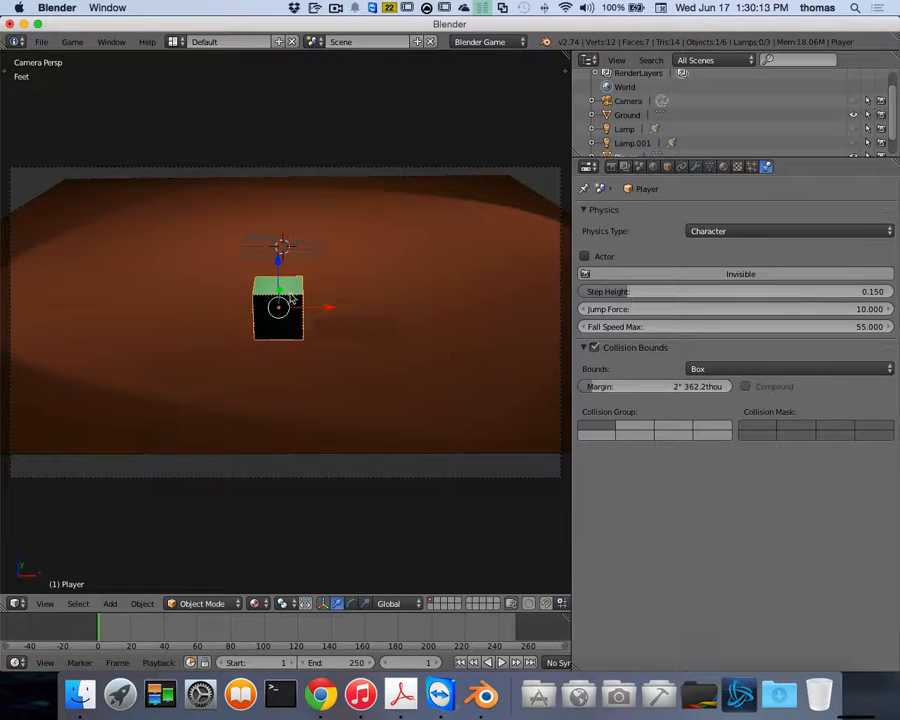
# Step: Examine the game and physics options in the player's material and in the ground's material
pyautogui.click(723, 166)
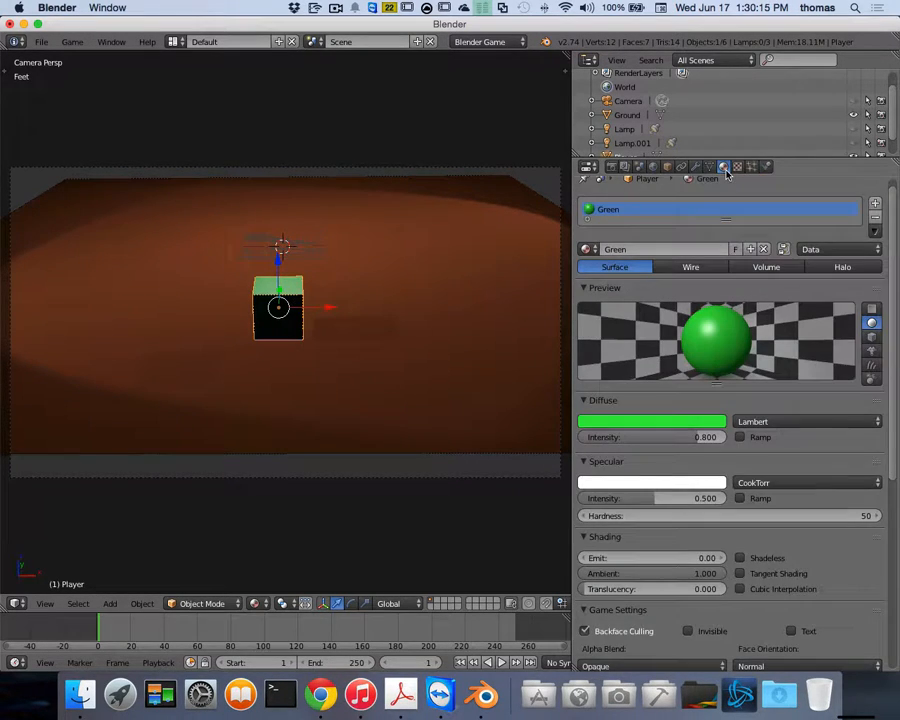
pyautogui.scroll(-8, 737, 450)
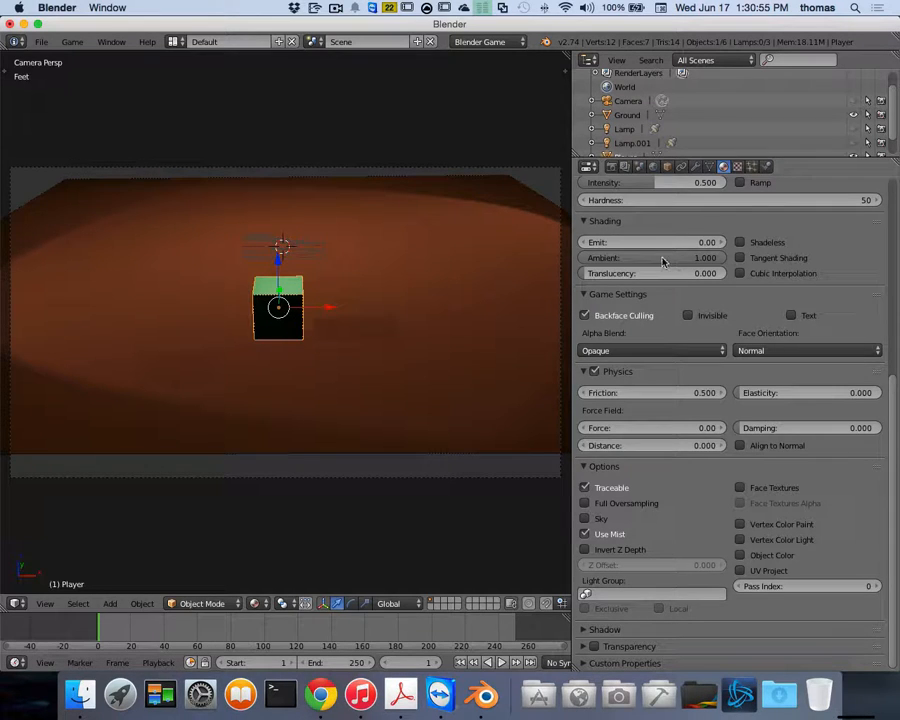
pyautogui.rightClick(493, 241)
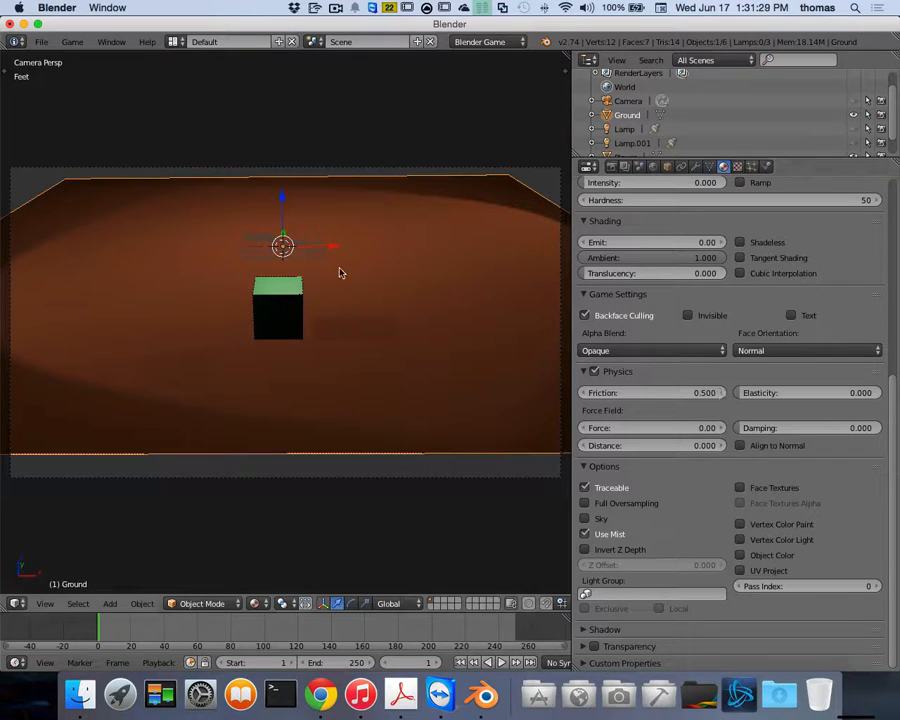
# Step: Run the game and test moving the player cube left and right repeatedly, and stop the game
pyautogui.press('p')
pyautogui.press('Left')
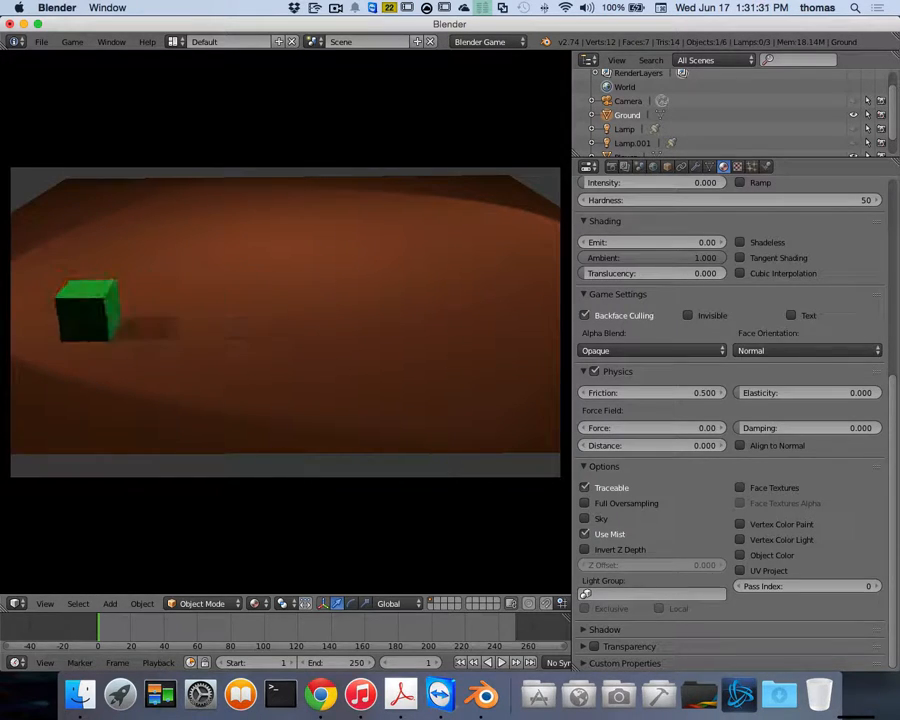
pyautogui.press('Right')
pyautogui.press('Right')
pyautogui.press('Right')
pyautogui.press('Left')
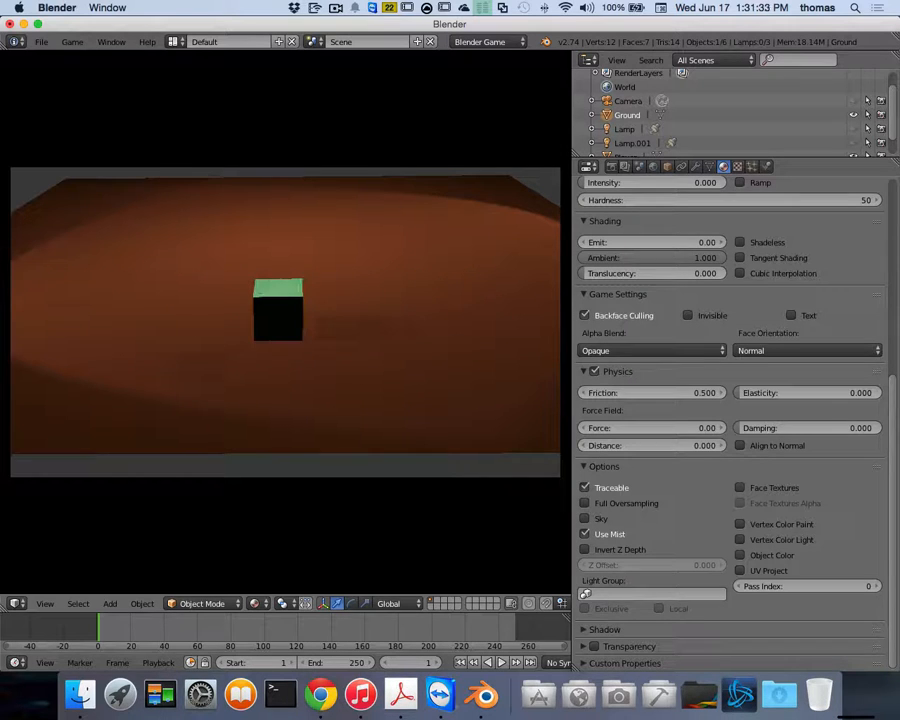
pyautogui.press('Right')
pyautogui.press('Right')
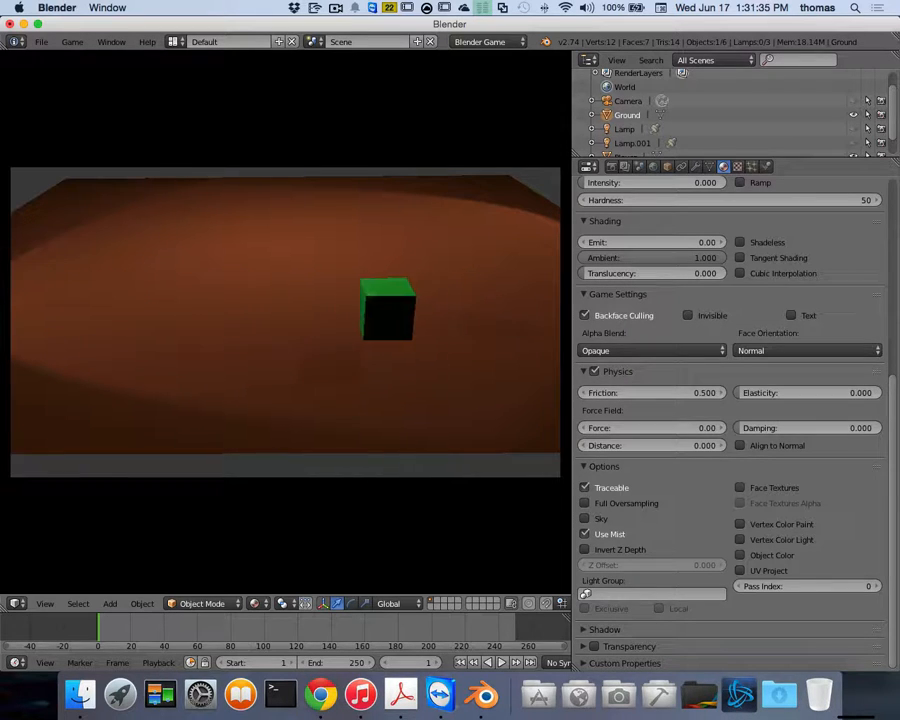
pyautogui.press('Left')
pyautogui.press('Right')
pyautogui.press('Left')
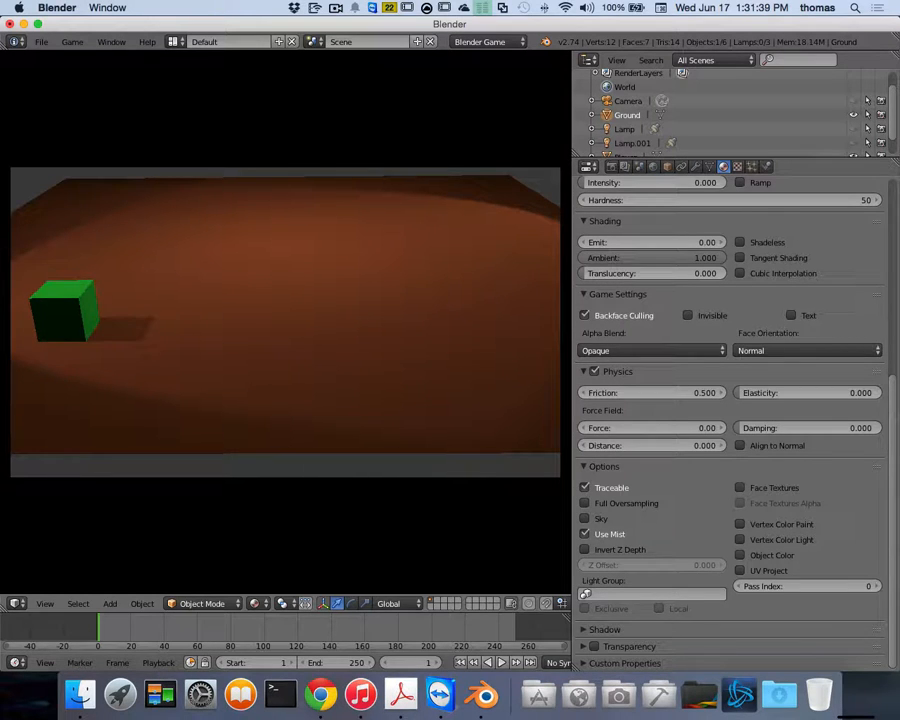
pyautogui.press('Escape')
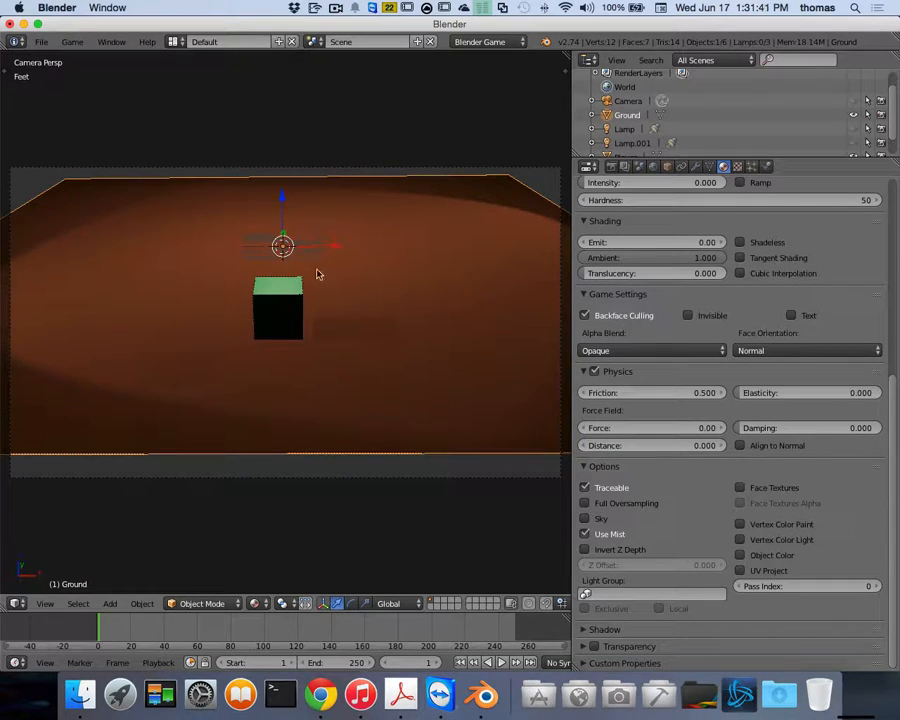
# Step: Widen the 3D view by narrowing the properties area, and run and stop the game at the larger size
pyautogui.moveTo(571, 267); pyautogui.dragTo(733, 266)
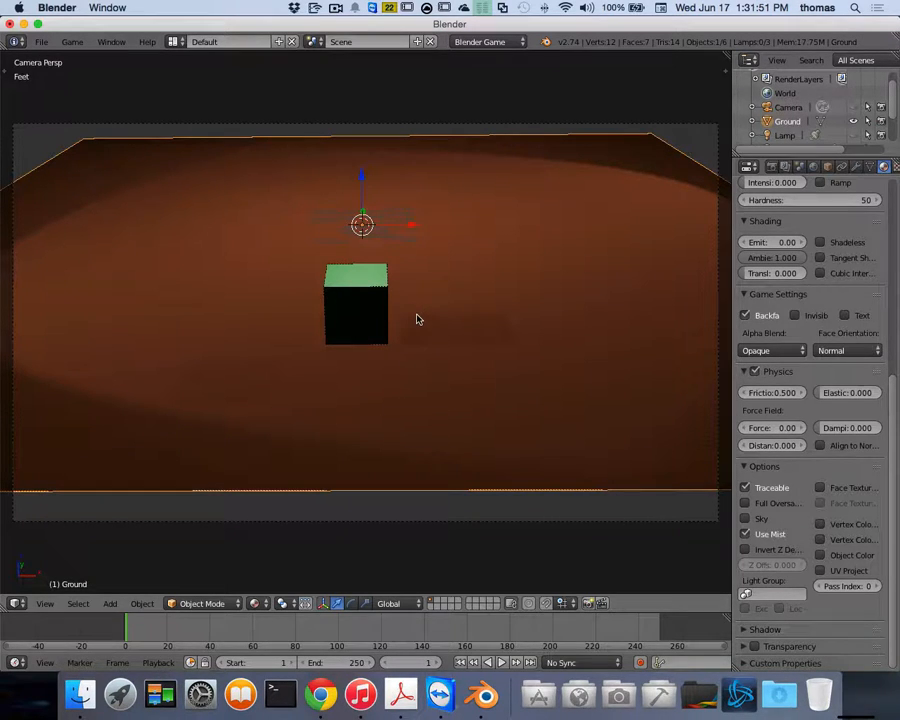
pyautogui.press('p')
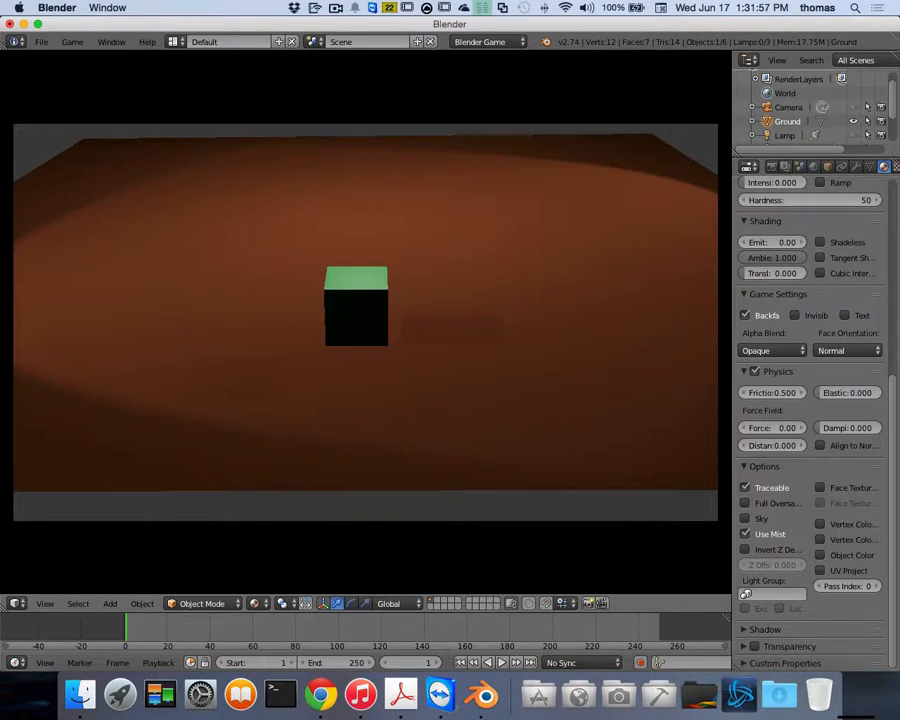
pyautogui.press('Escape')
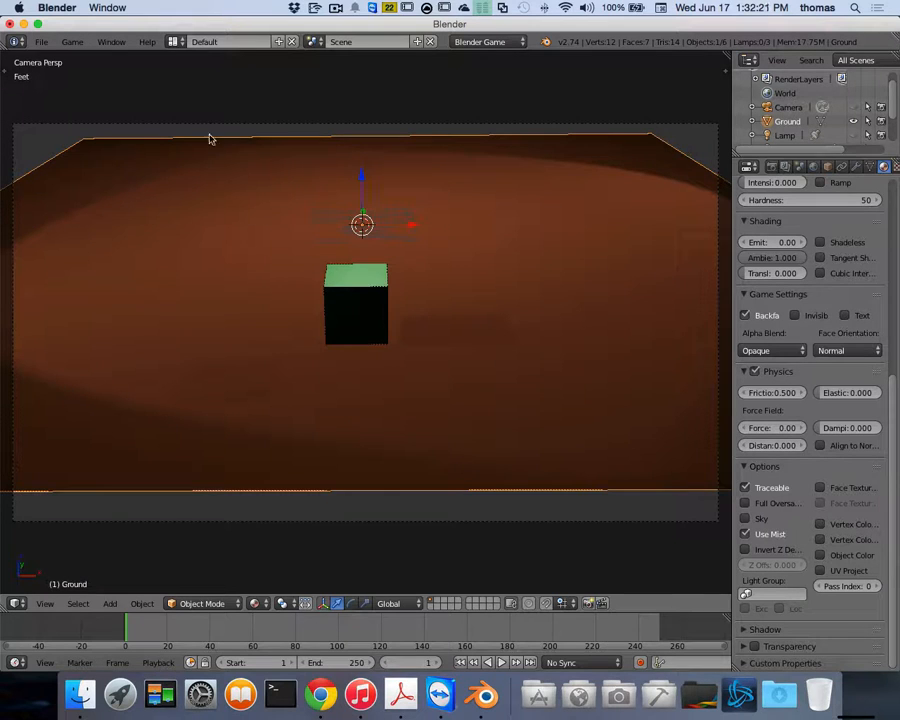
# Step: Switch to the Game View screen layout and select the player cube in the top view
pyautogui.click(175, 42)
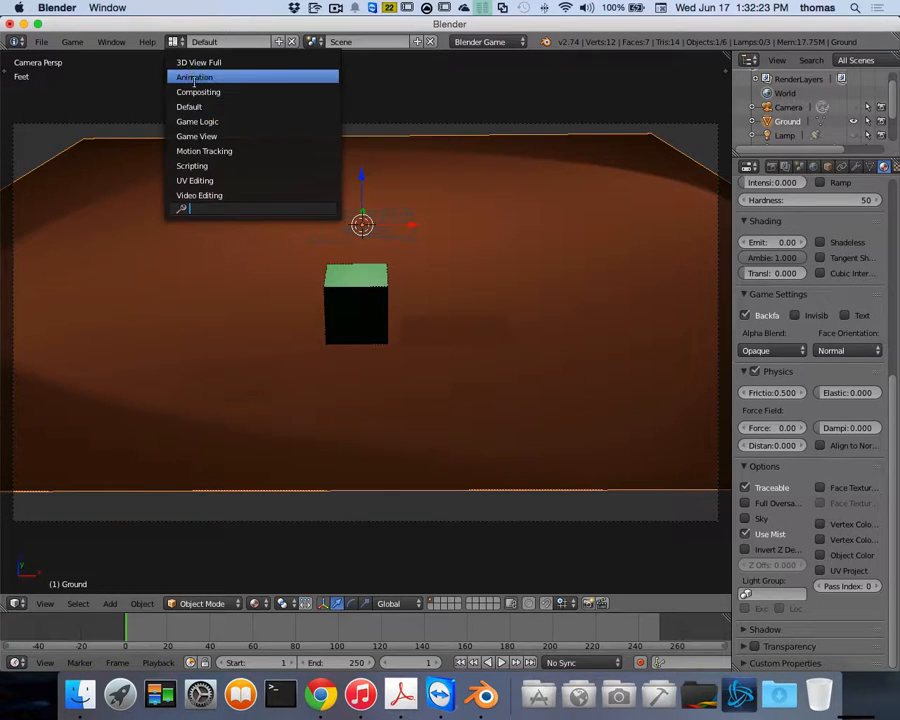
pyautogui.click(205, 136)
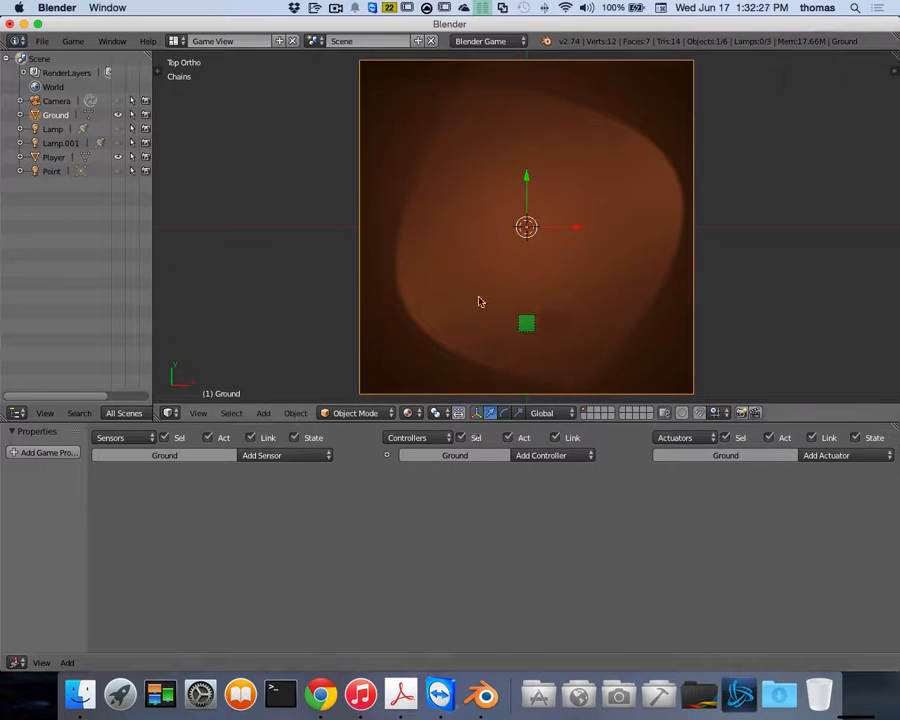
pyautogui.rightClick(527, 323)
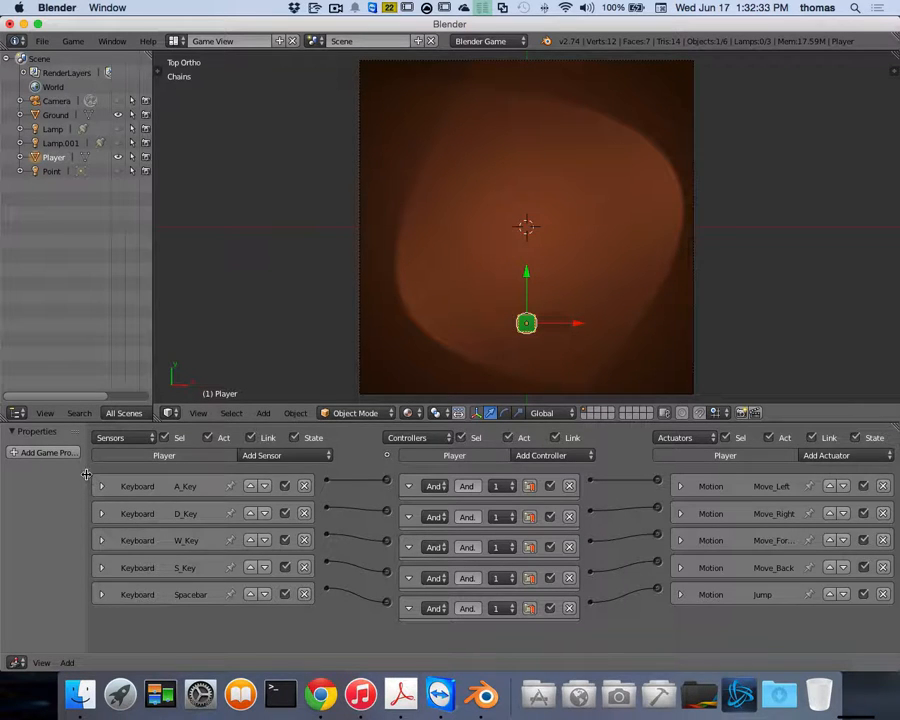
# Step: Add a game property to the player cube and widen and enlarge the game properties area to show its fields
pyautogui.moveTo(87, 473); pyautogui.dragTo(137, 473)
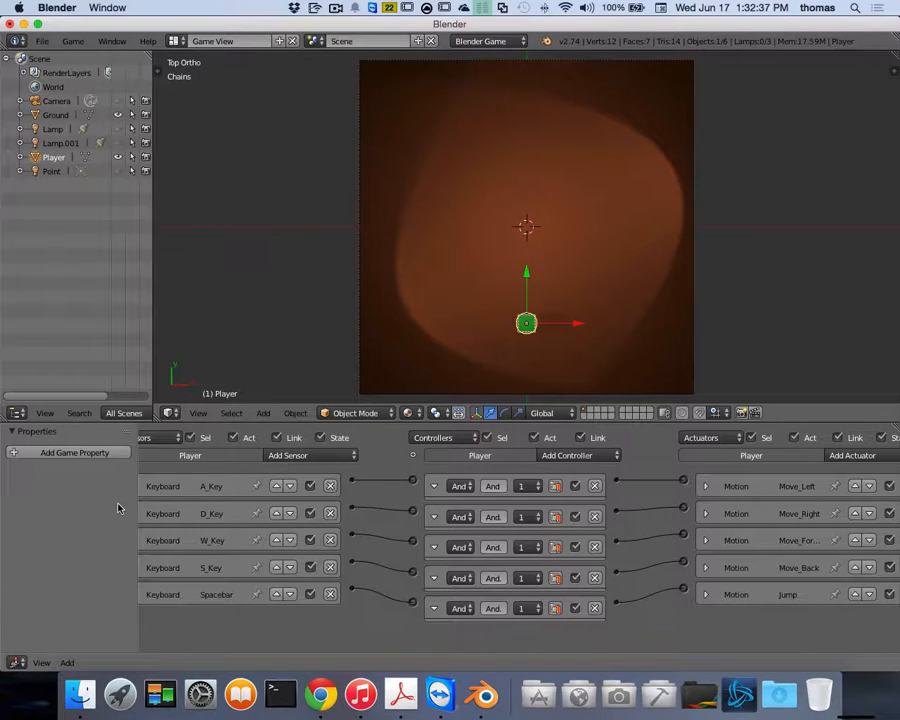
pyautogui.click(68, 458)
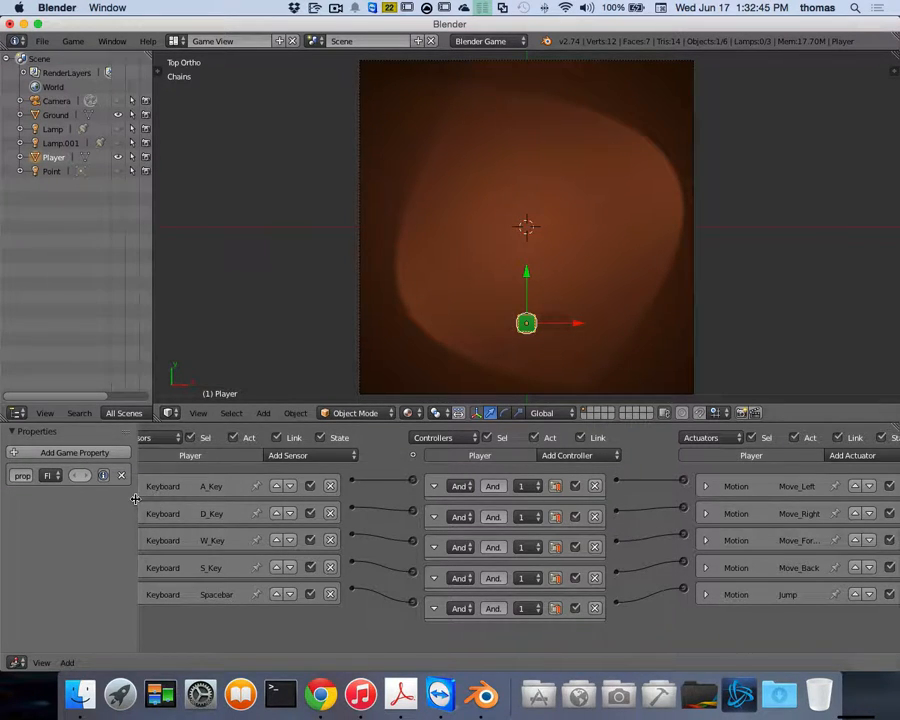
pyautogui.moveTo(137, 494); pyautogui.dragTo(276, 494)
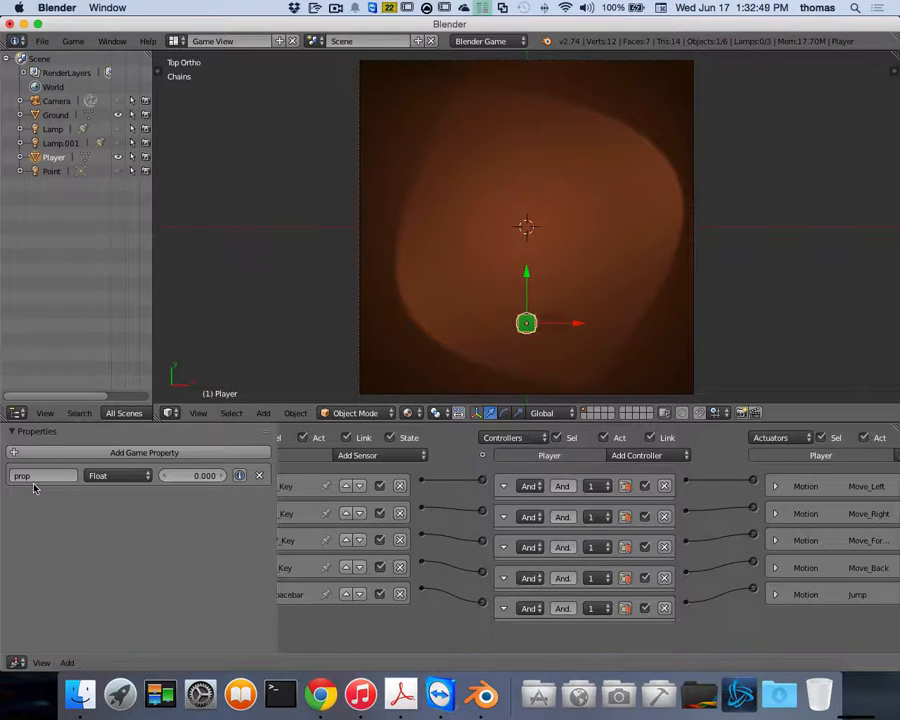
pyautogui.scroll(1, 49, 494)
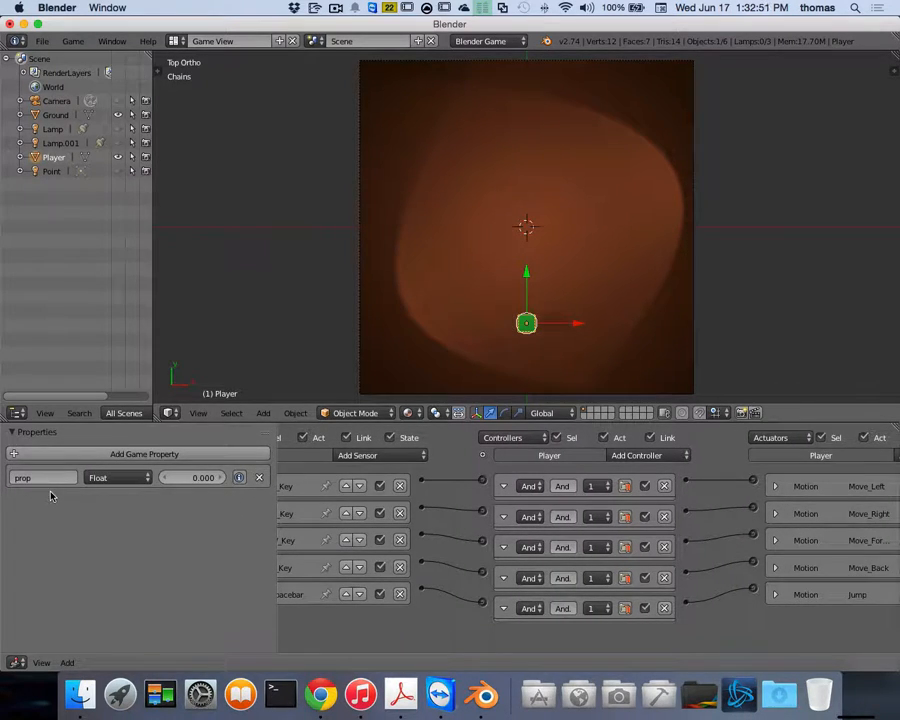
pyautogui.keyDown('ctrl'); pyautogui.scroll(4, 51, 495); pyautogui.keyUp('ctrl')
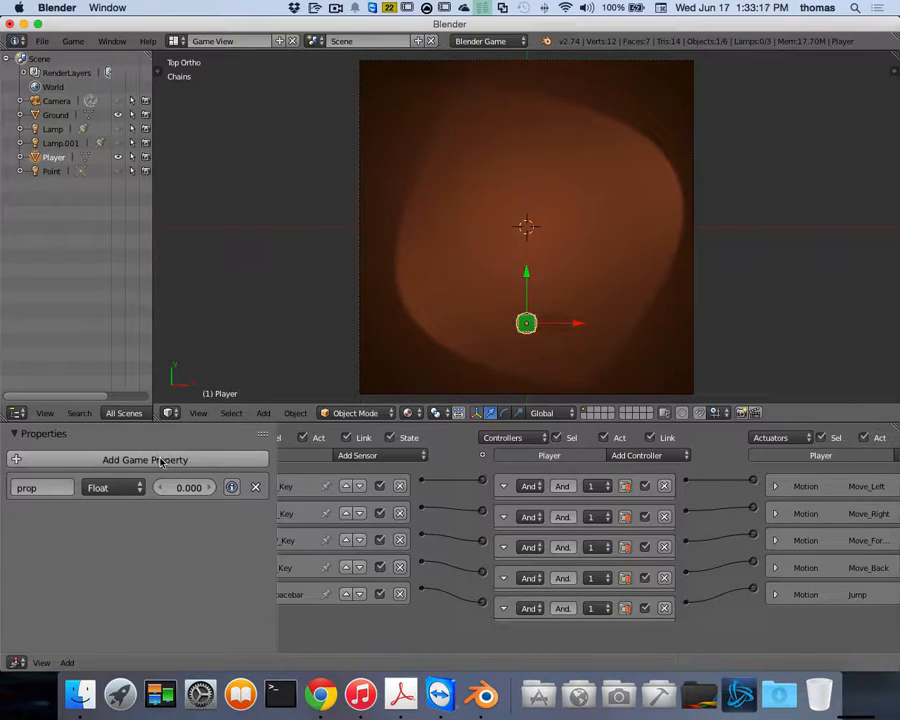
# Step: Make the new game property a Boolean named Player and set its value to true
pyautogui.click(109, 492)
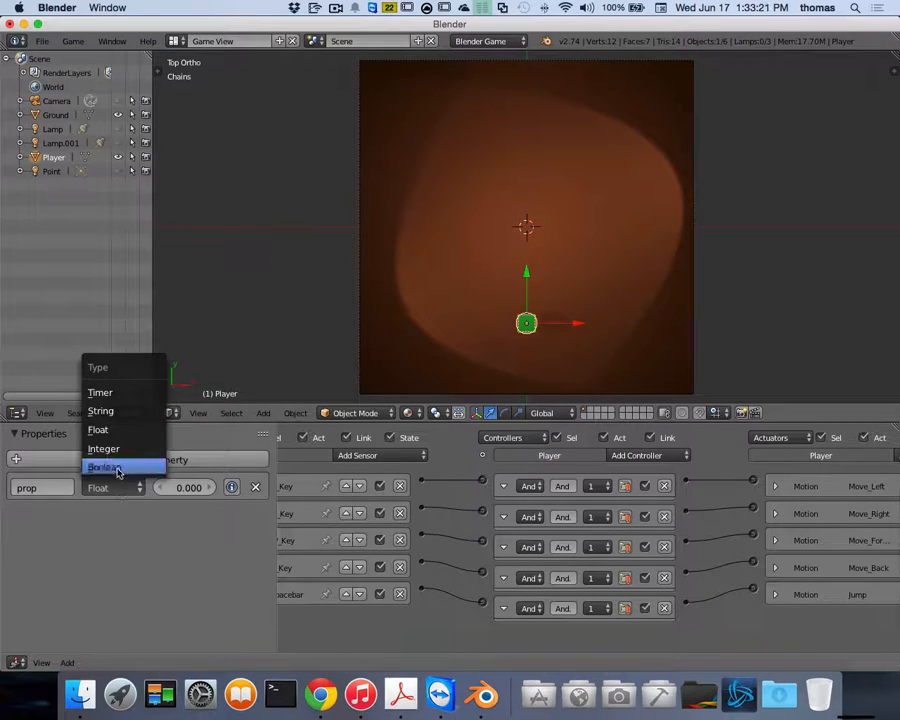
pyautogui.click(116, 465)
pyautogui.click(52, 487)
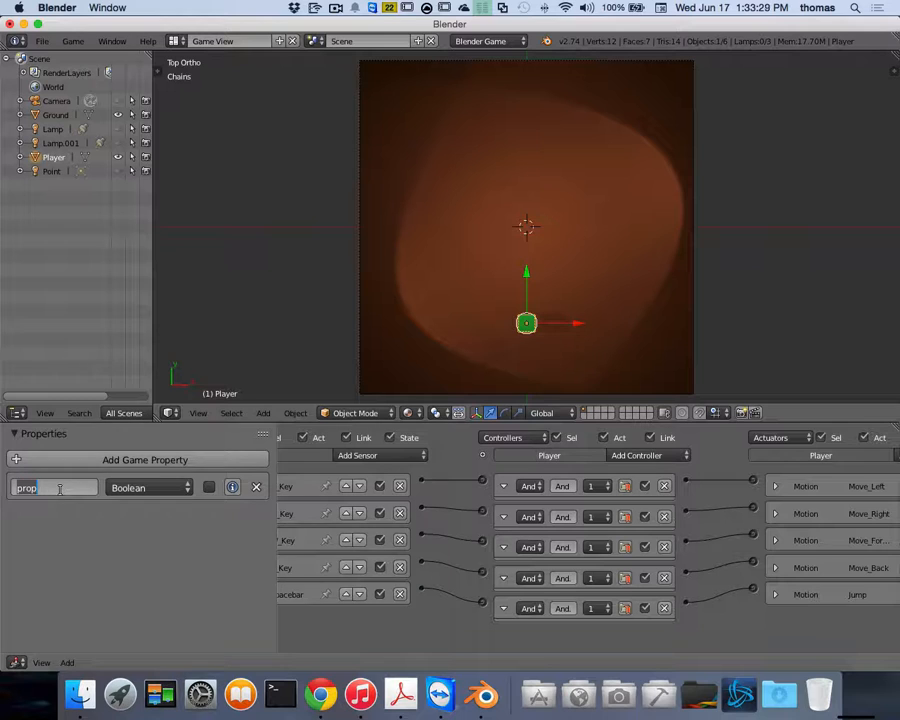
pyautogui.write('Player')
pyautogui.press('Return')
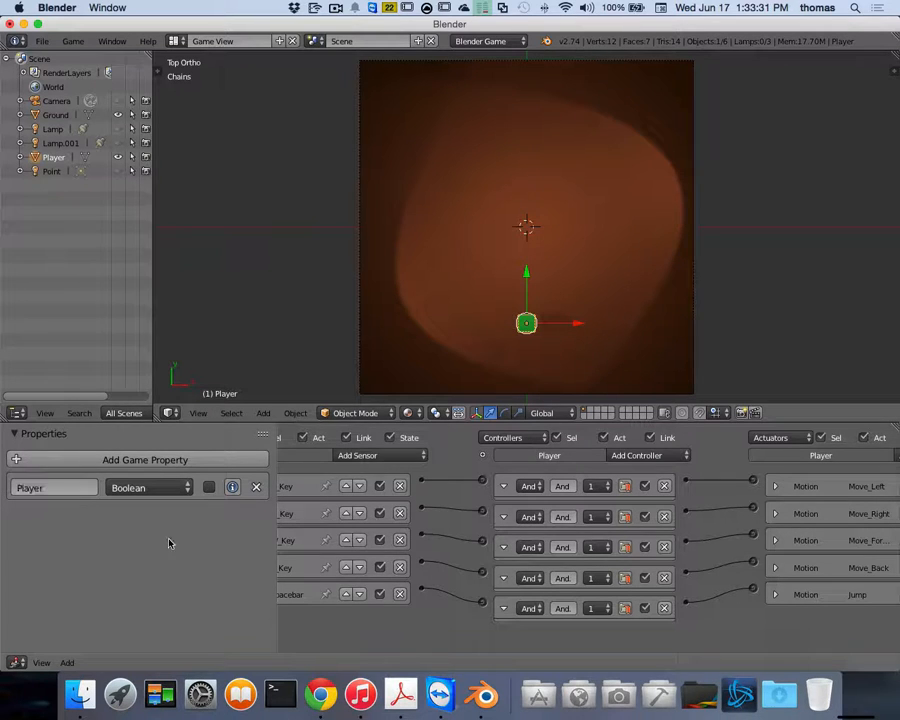
pyautogui.click(210, 488)
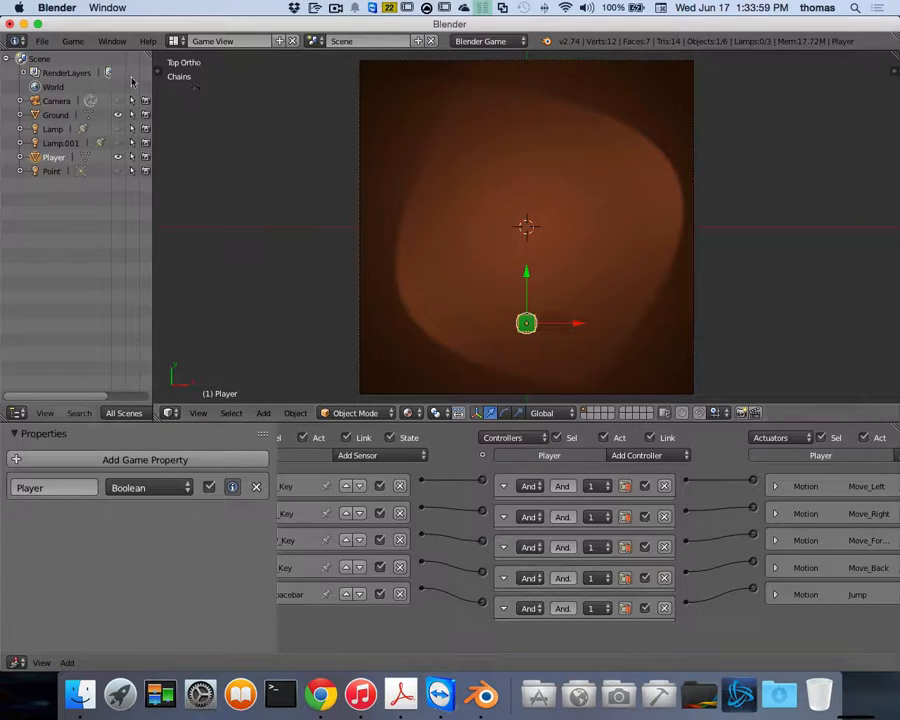
# Step: Enable Show Debug Properties for the game, and run and stop the game to check the Player property
pyautogui.click(72, 42)
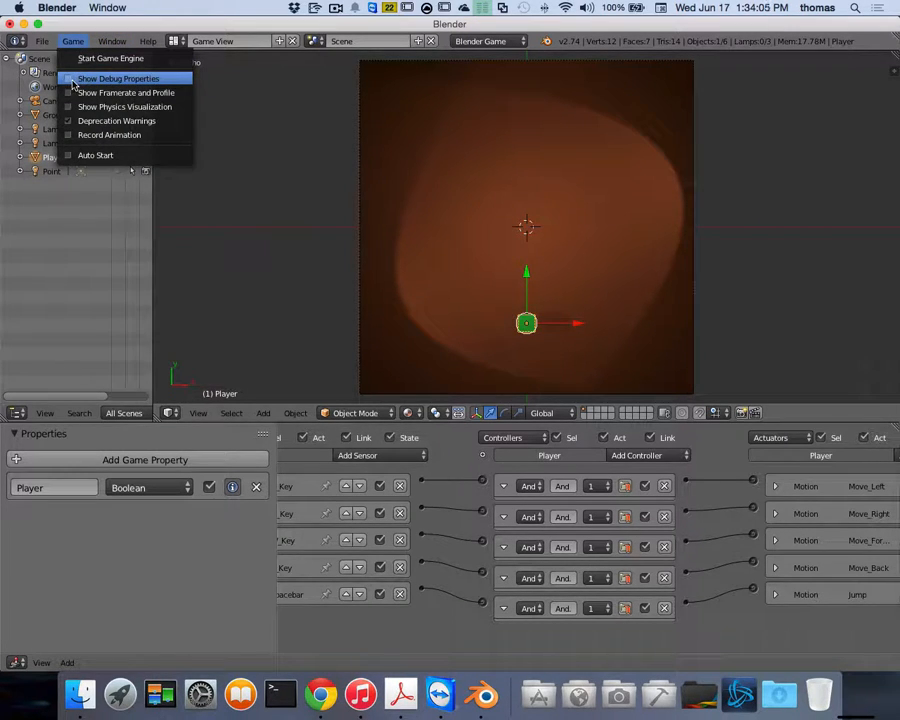
pyautogui.click(76, 80)
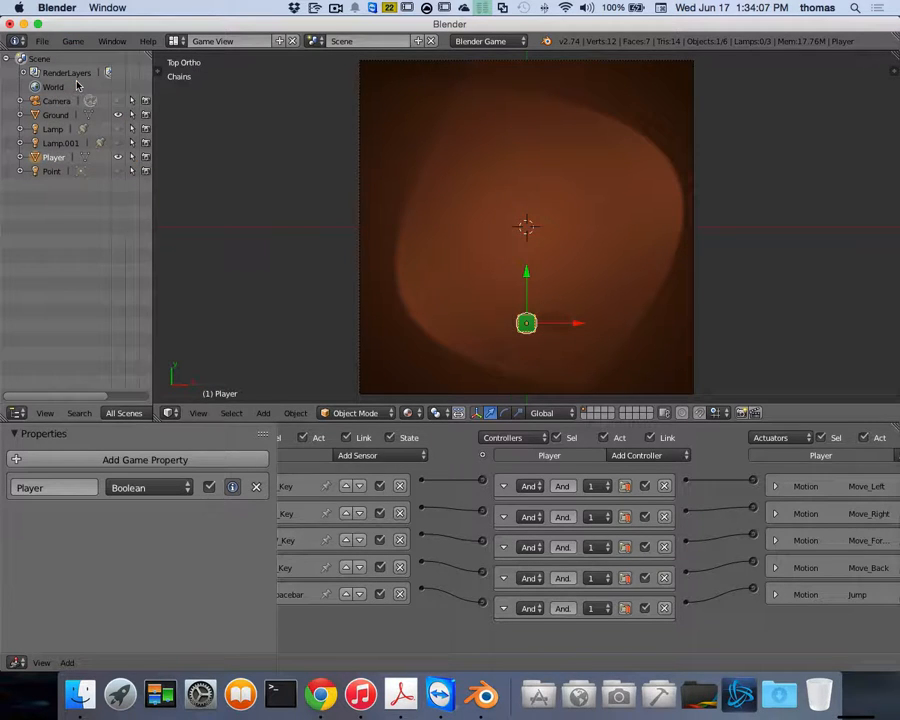
pyautogui.click(73, 41)
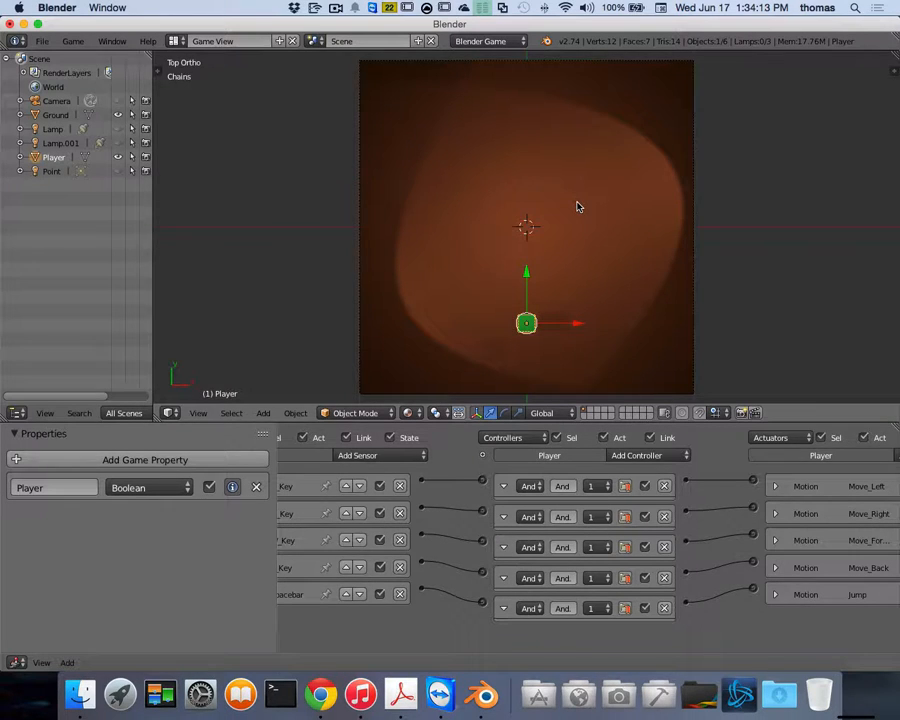
pyautogui.press('p')
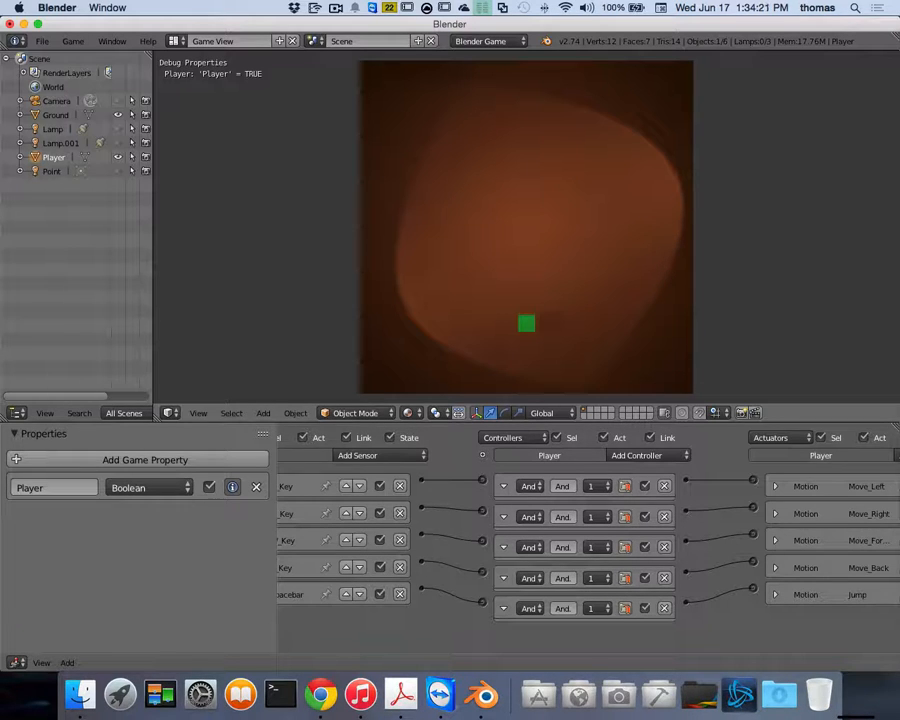
pyautogui.press('Escape')
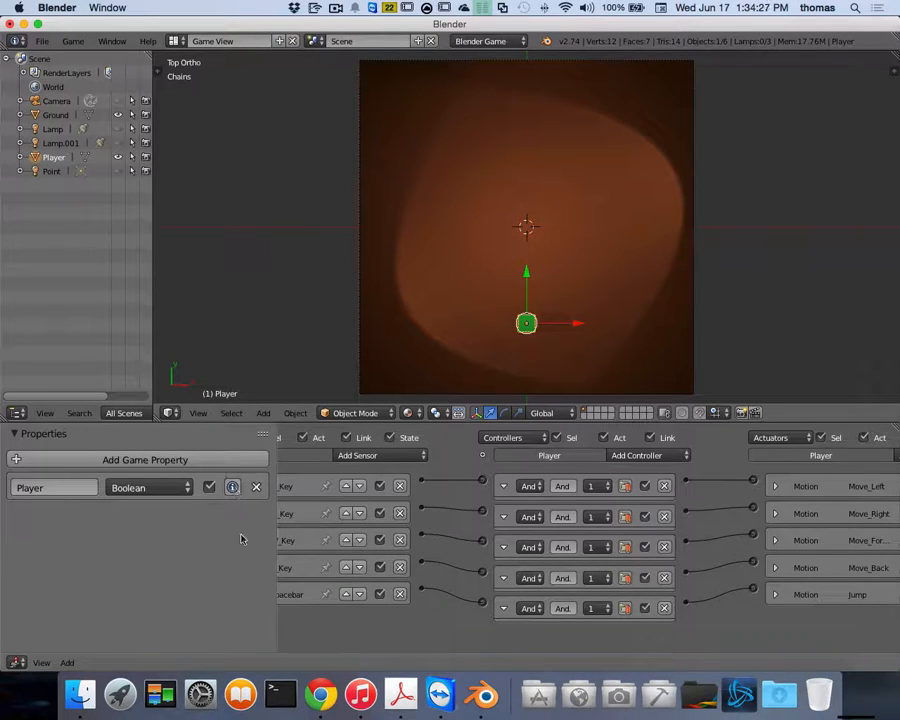
# Step: Add two more game properties to the player cube, named Health and Score
pyautogui.click(131, 460)
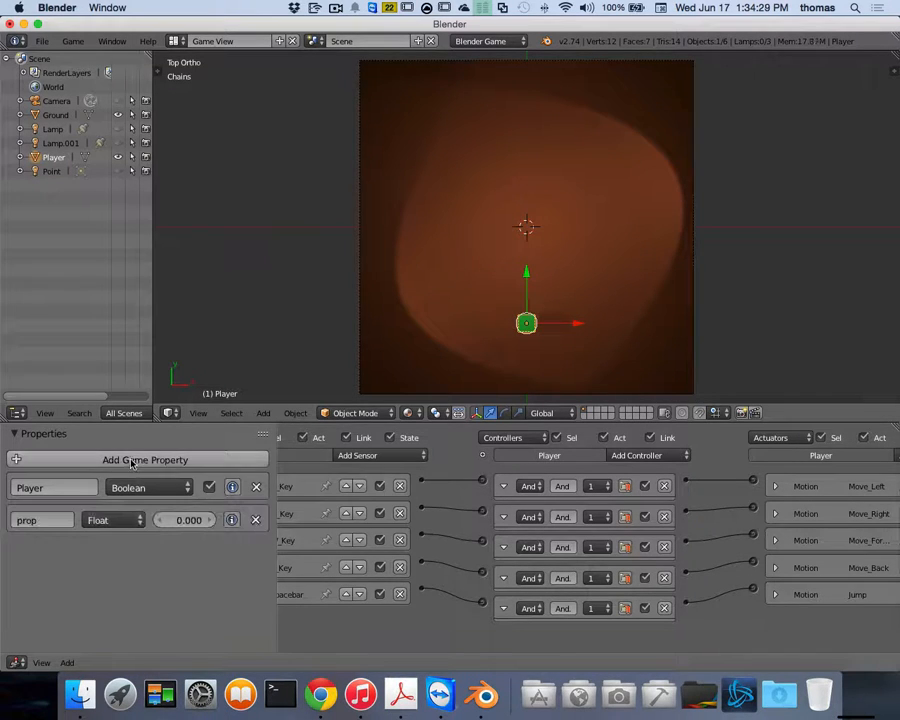
pyautogui.click(44, 521)
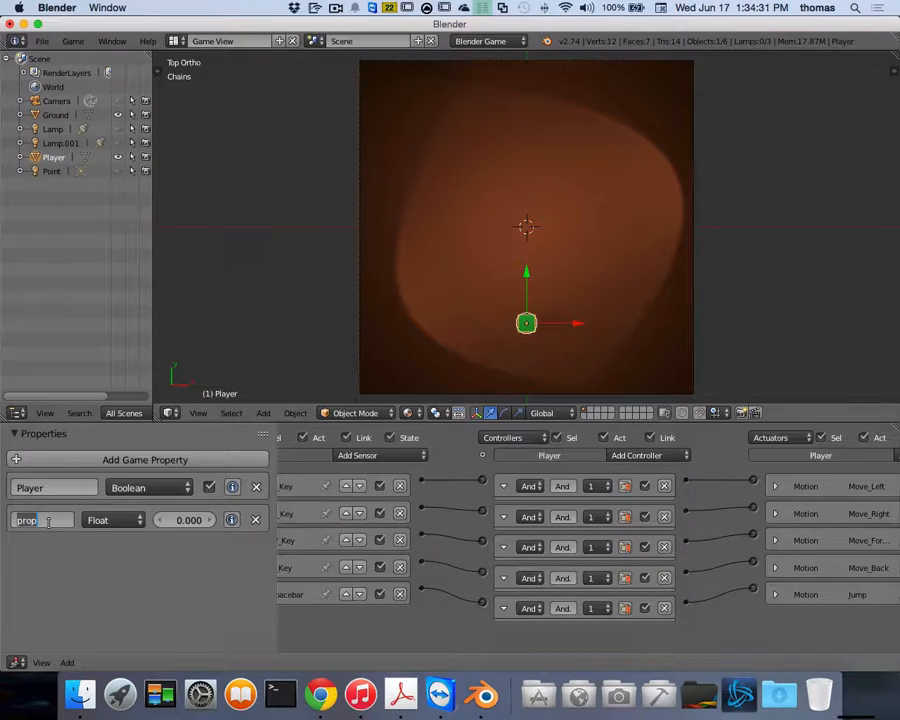
pyautogui.write('Health')
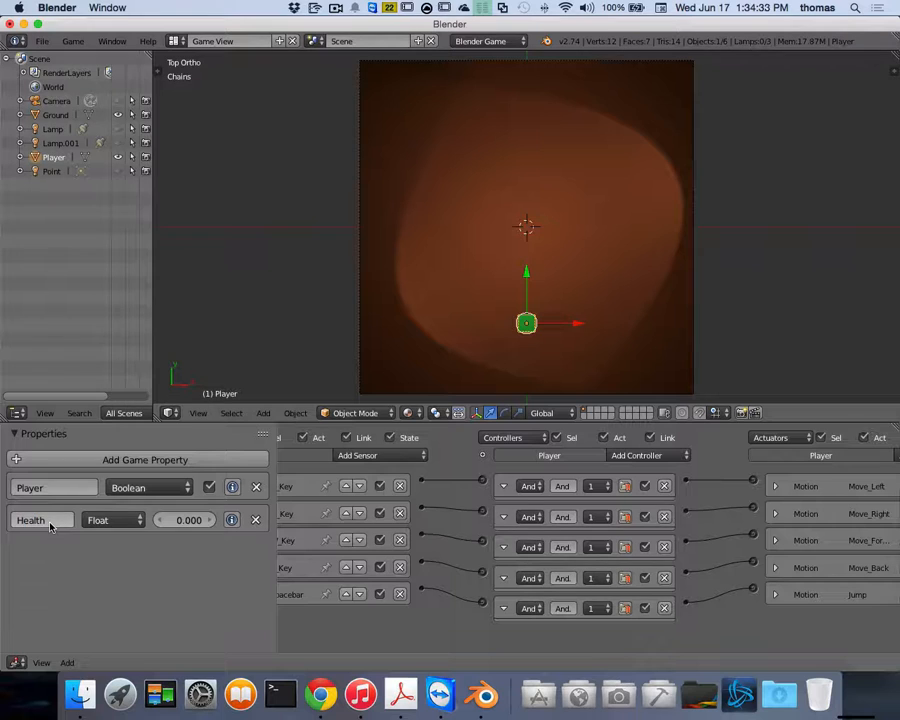
pyautogui.press('Return')
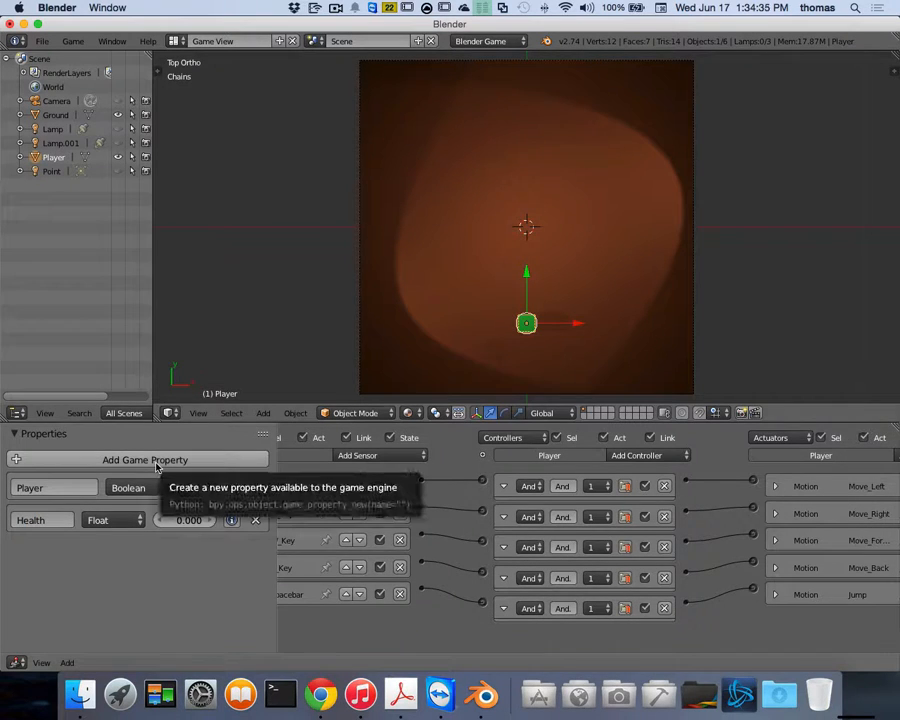
pyautogui.click(162, 460)
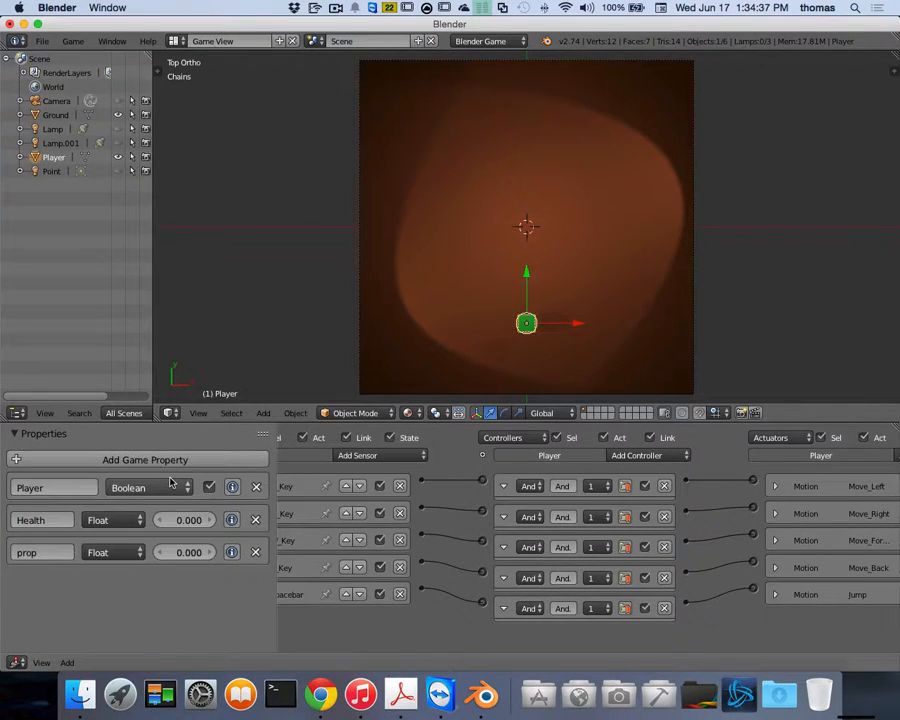
pyautogui.click(45, 552)
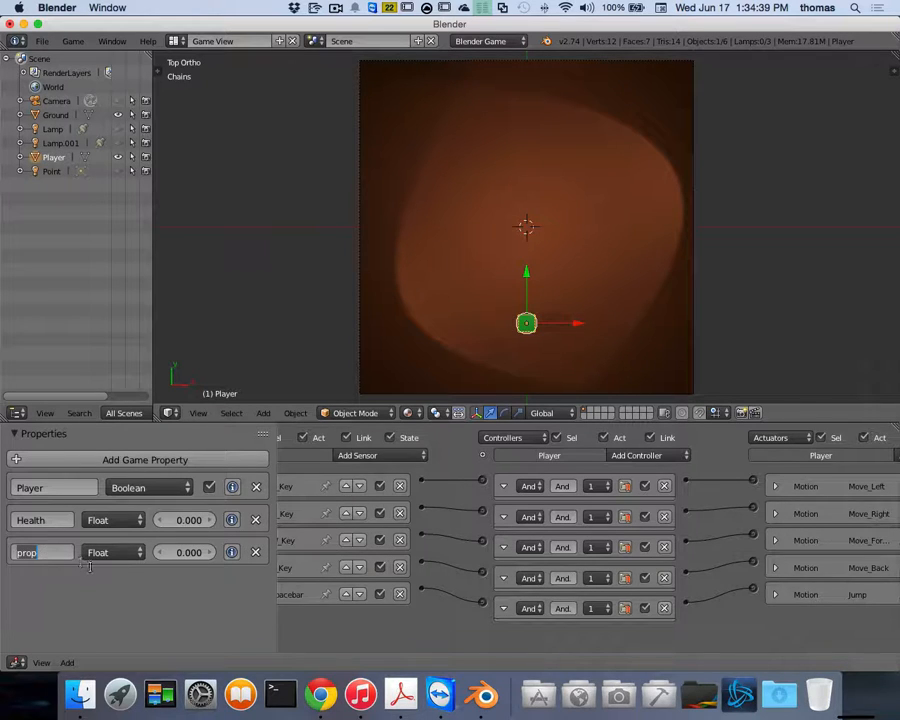
pyautogui.write('Score')
pyautogui.press('Return')
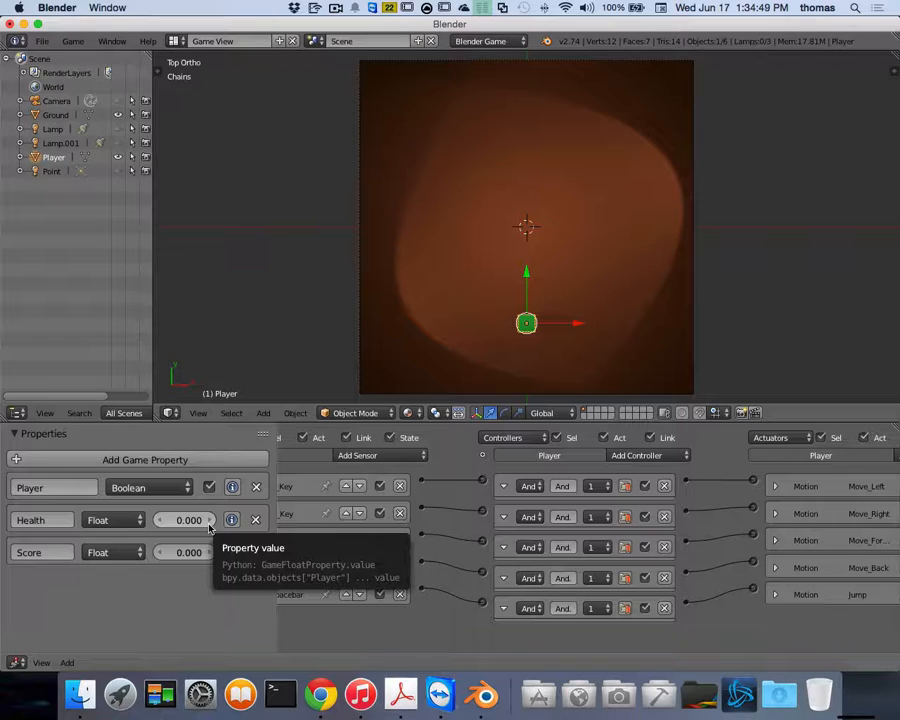
# Step: Change the type of both the Health and Score properties to Integer
pyautogui.click(128, 527)
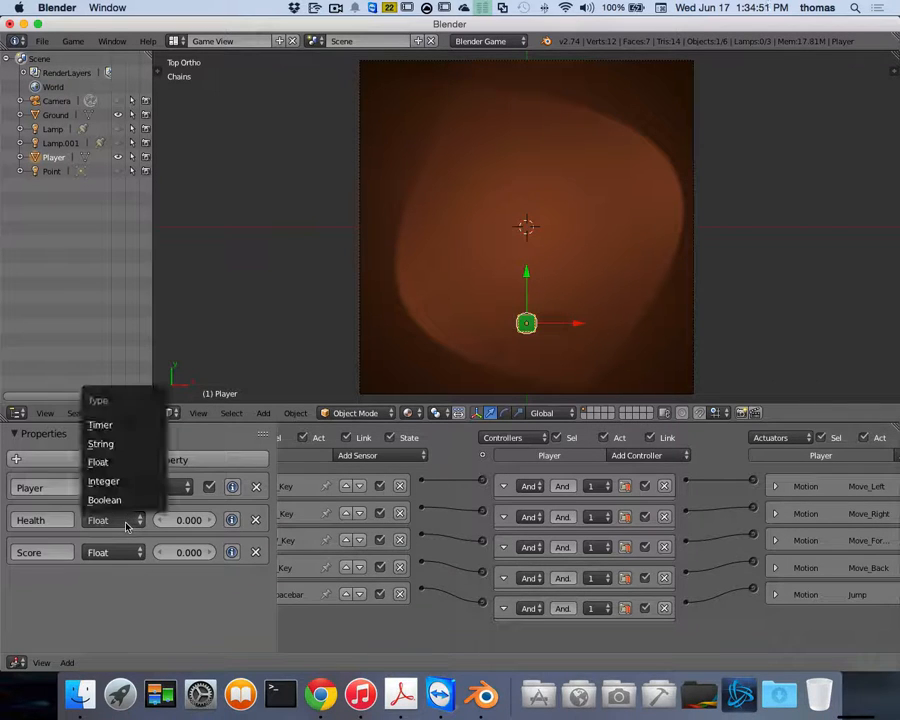
pyautogui.click(124, 483)
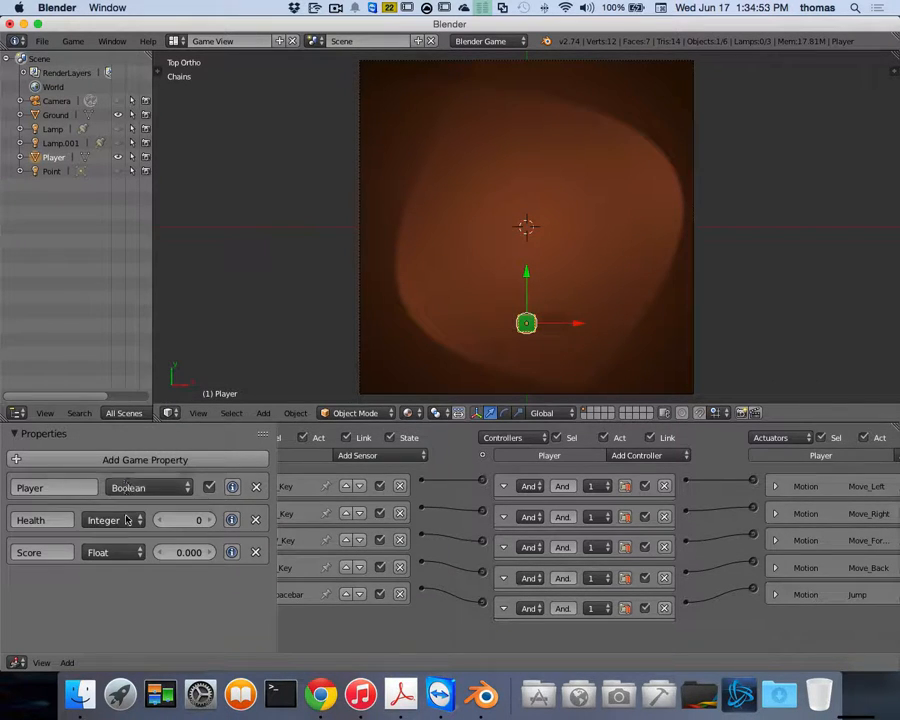
pyautogui.click(114, 556)
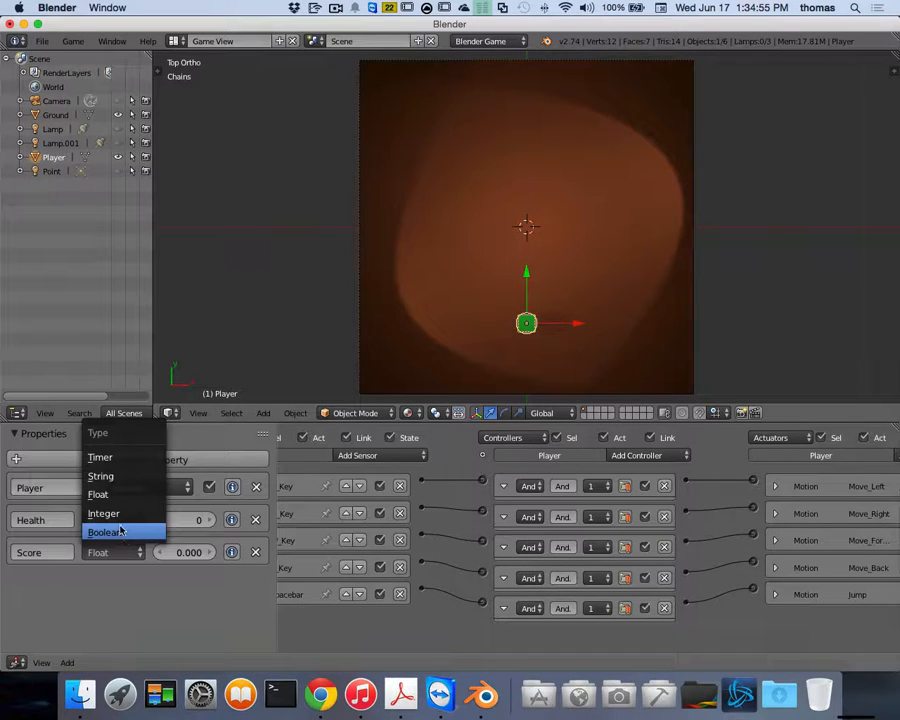
pyautogui.click(115, 514)
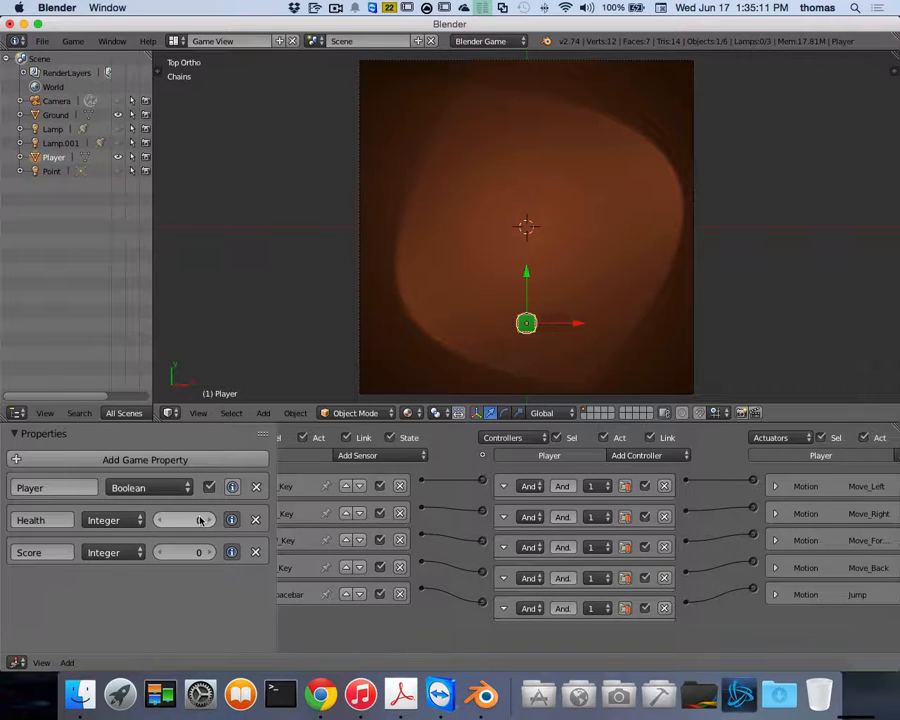
# Step: Set the Health property to 10, and run and stop the game to check the debug properties
pyautogui.click(199, 521)
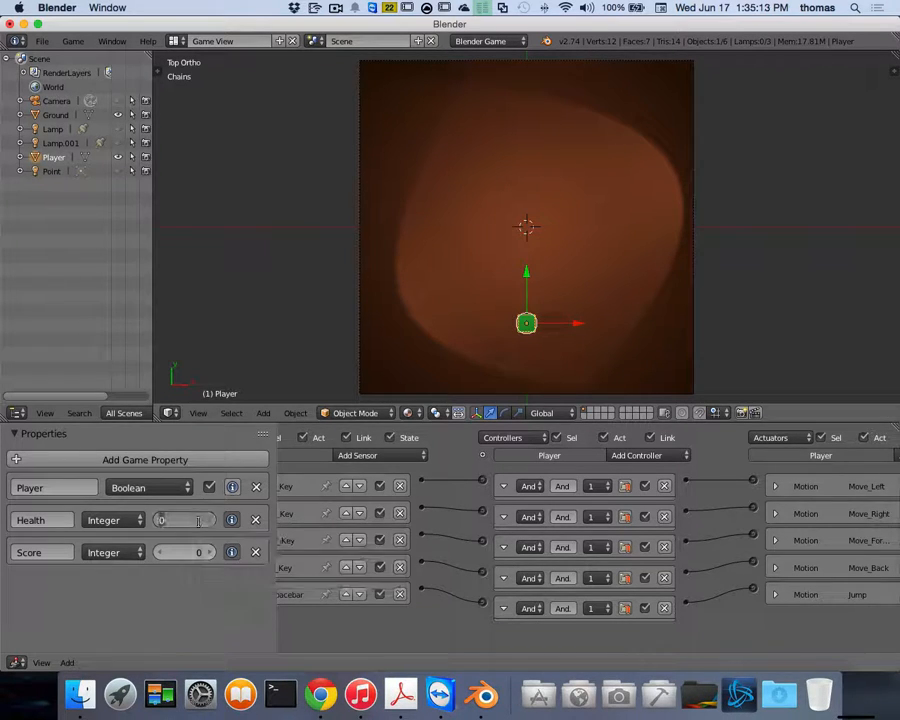
pyautogui.write('10')
pyautogui.press('Return')
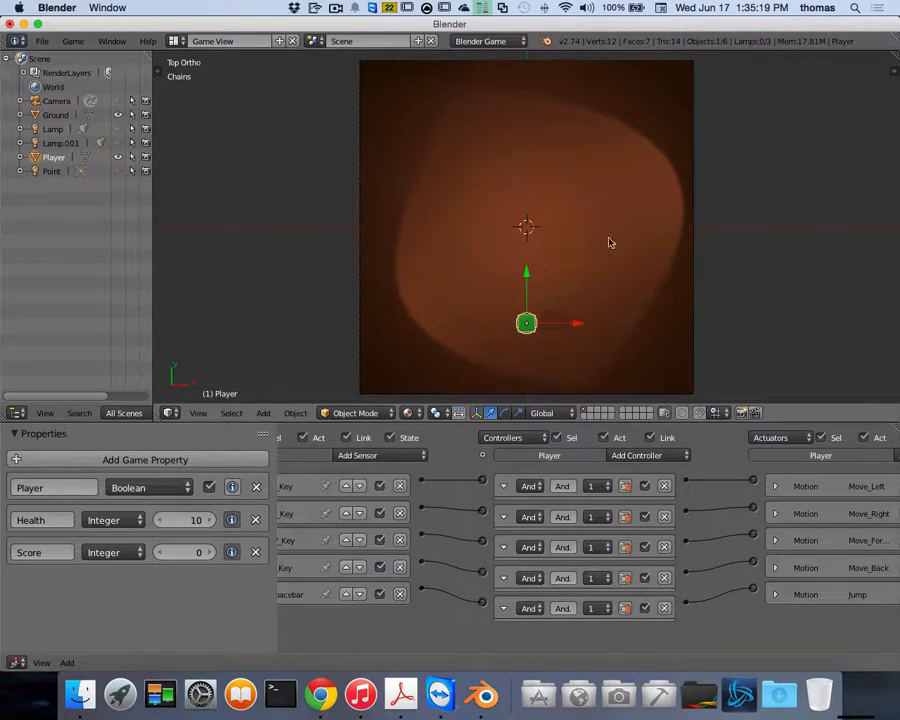
pyautogui.press('p')
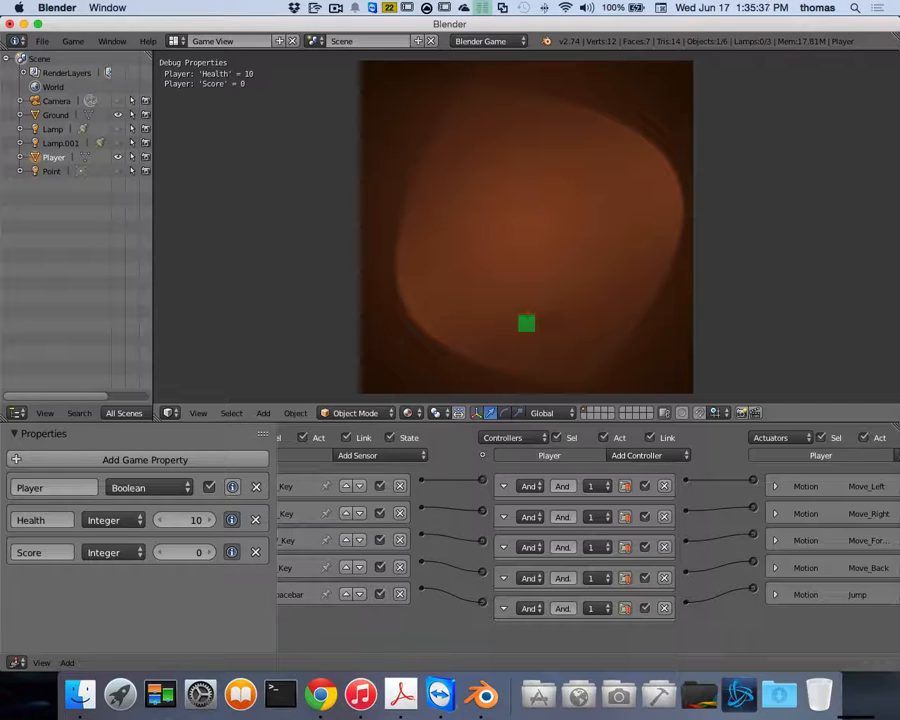
pyautogui.press('Escape')
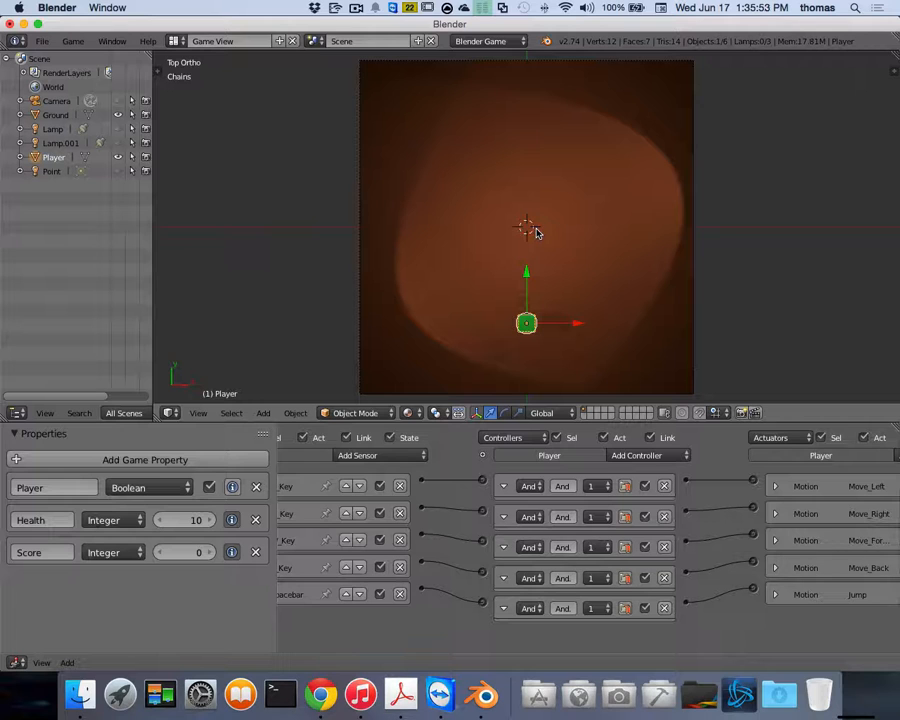
# Step: Return to the Default screen layout and view the player cube and ground from an angled perspective
pyautogui.click(175, 41)
pyautogui.click(188, 105)
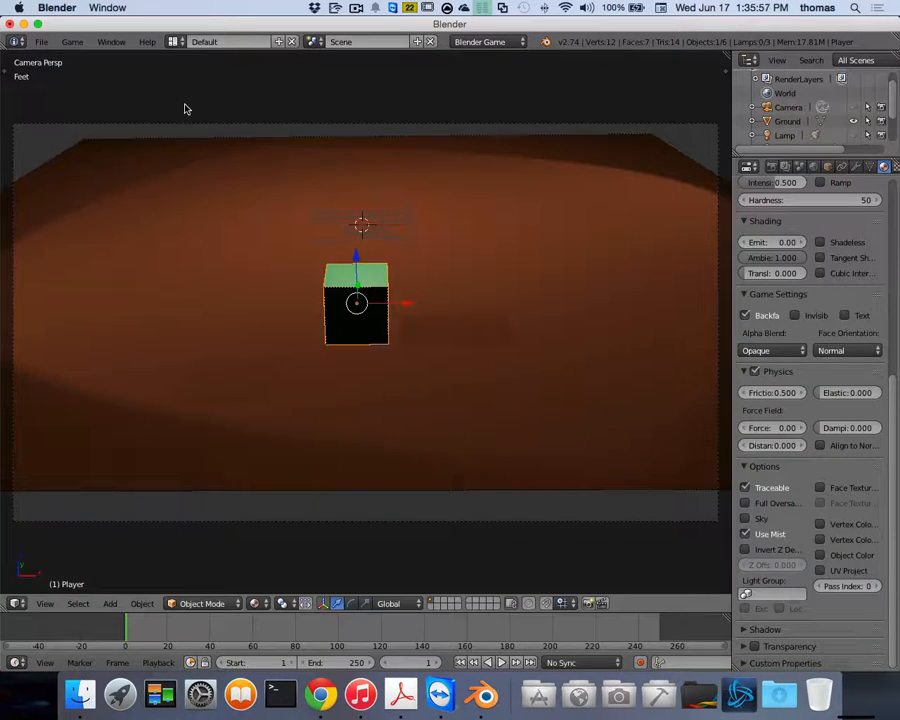
pyautogui.hscroll(3, 392, 228)
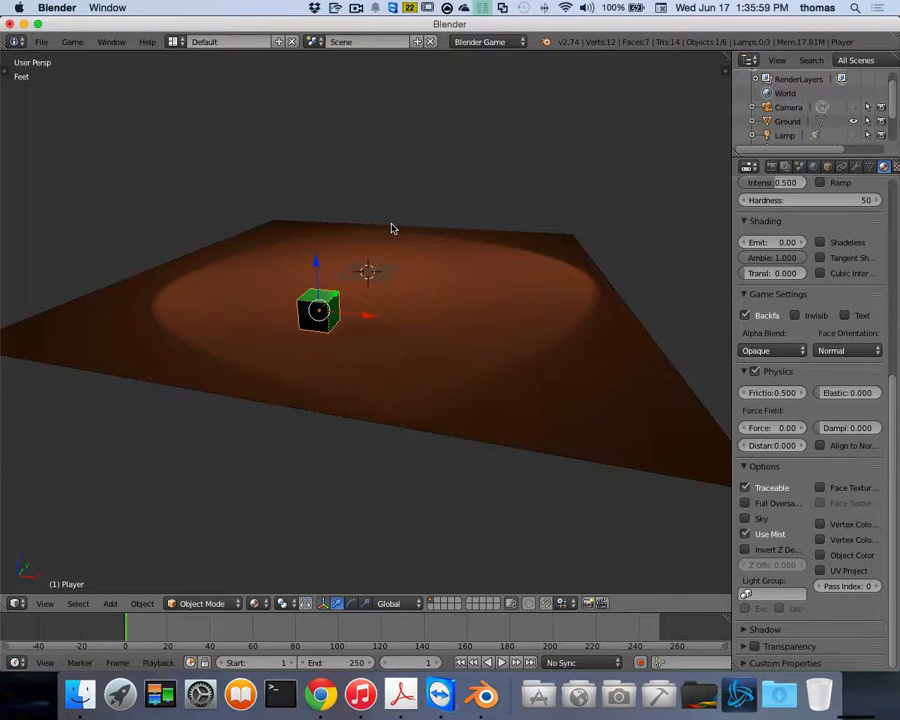
pyautogui.hscroll(3, 440, 296)
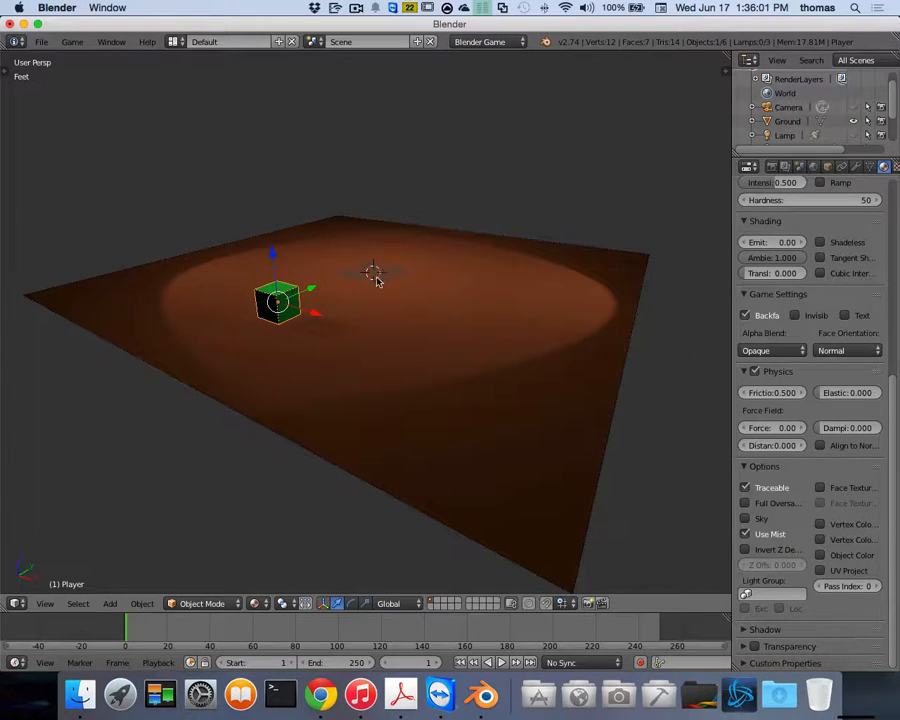
# Step: Add a UV sphere at the 3D cursor and raise it about 17' 8.6" along Z above the ground
pyautogui.hscroll(3, 374, 281)
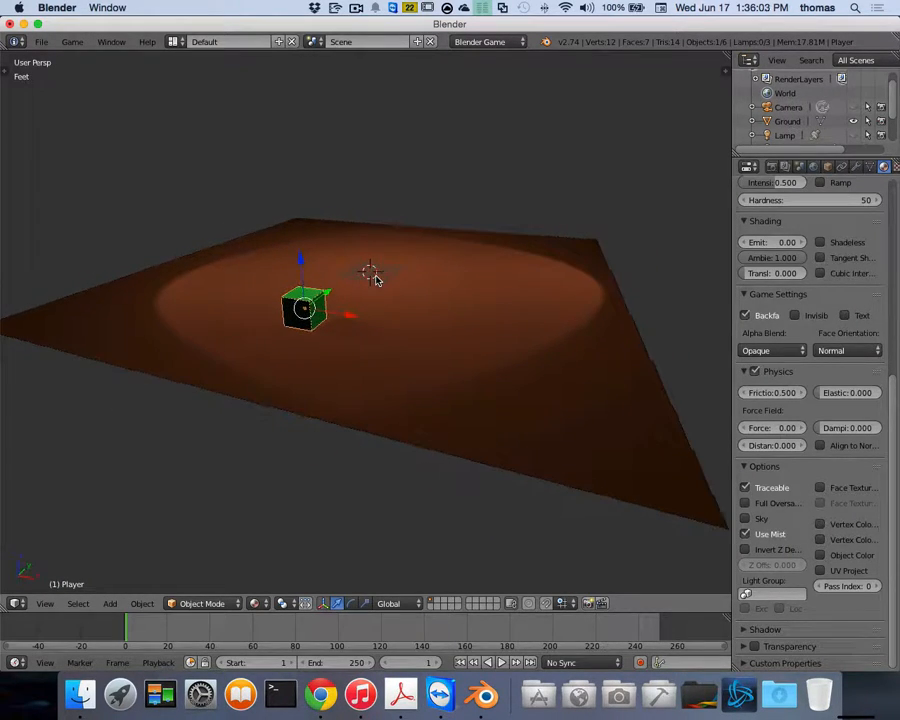
pyautogui.hotkey('shift', 'a')
pyautogui.moveTo(376, 276)
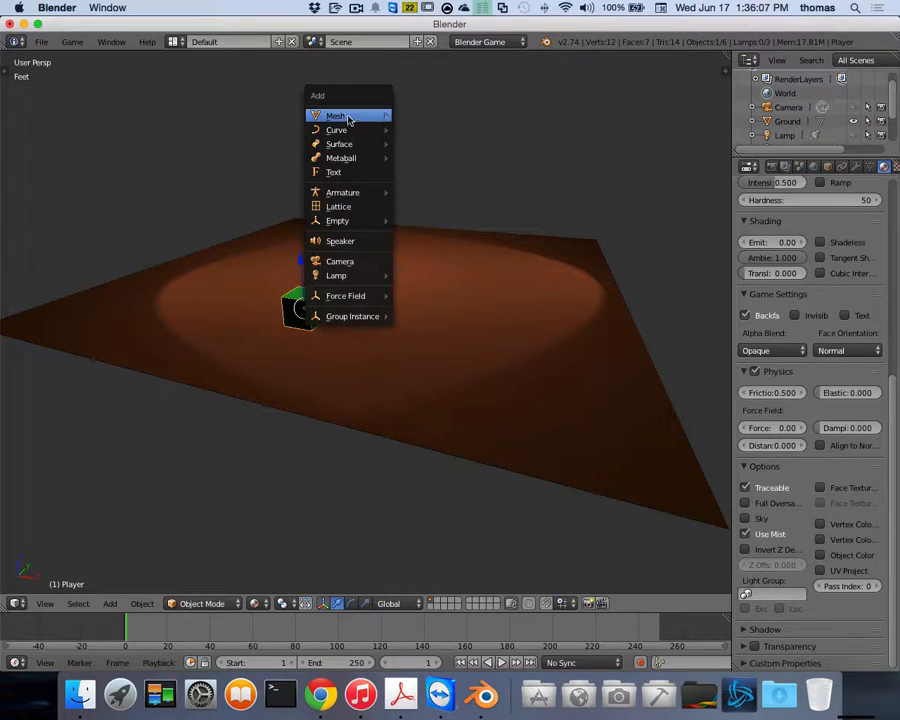
pyautogui.moveTo(350, 119)
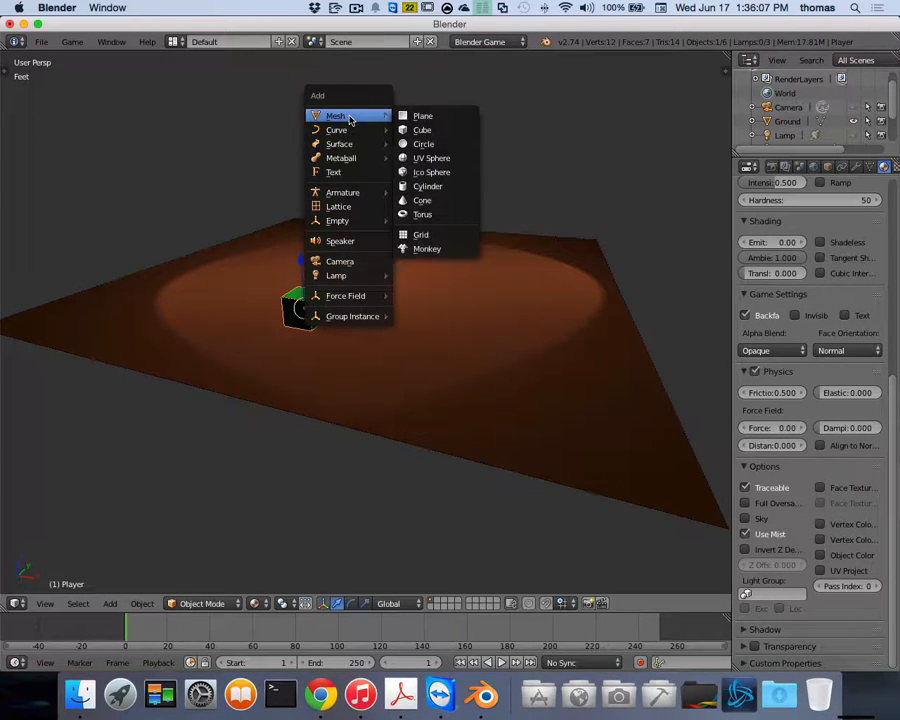
pyautogui.click(435, 162)
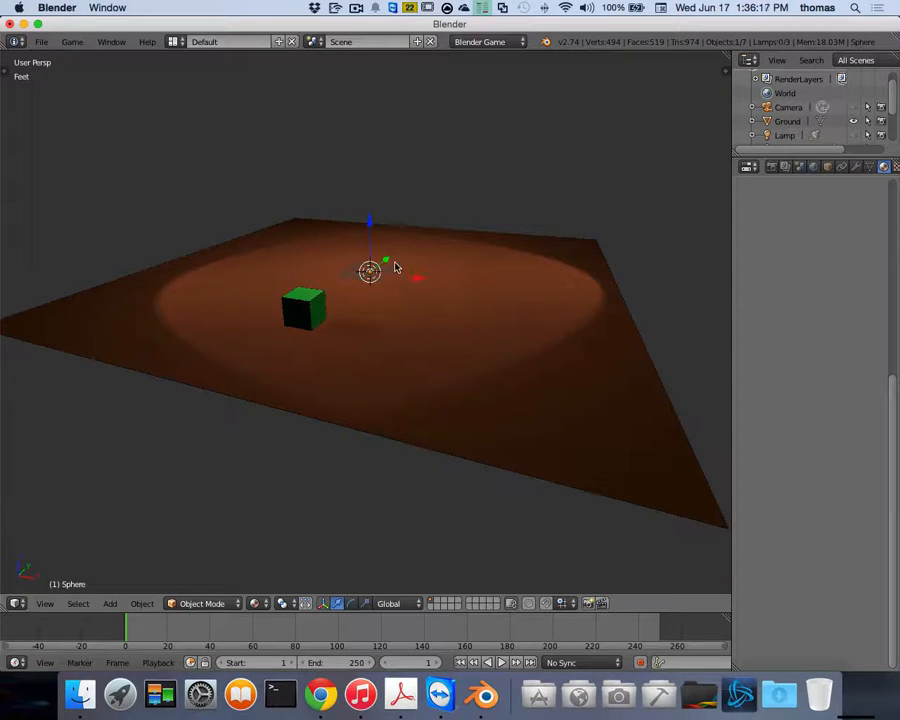
pyautogui.moveTo(370, 220); pyautogui.dragTo(370, 171)
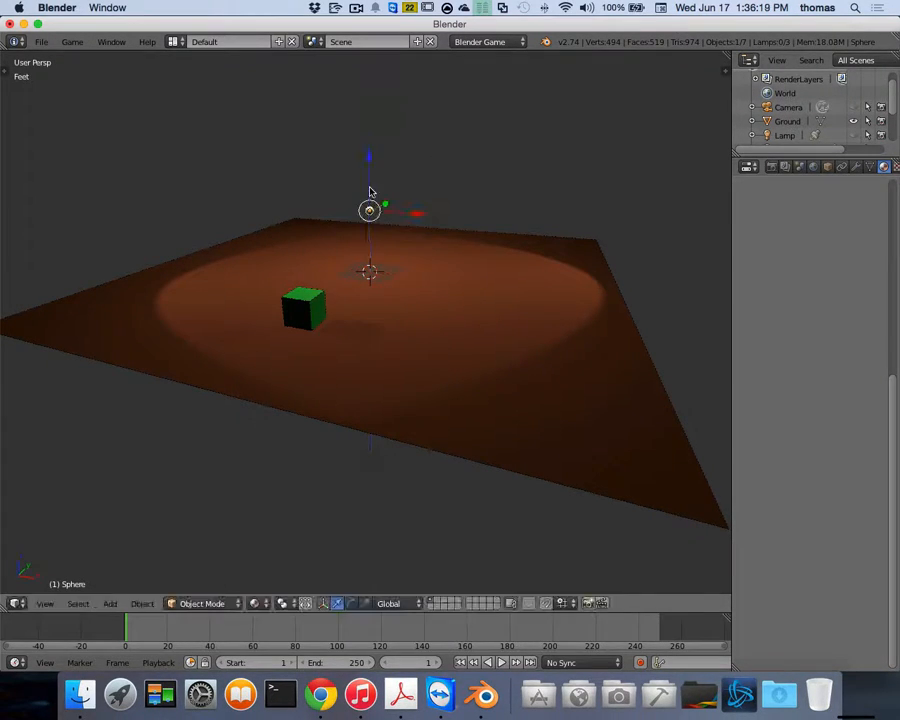
pyautogui.scroll(4, 393, 228)
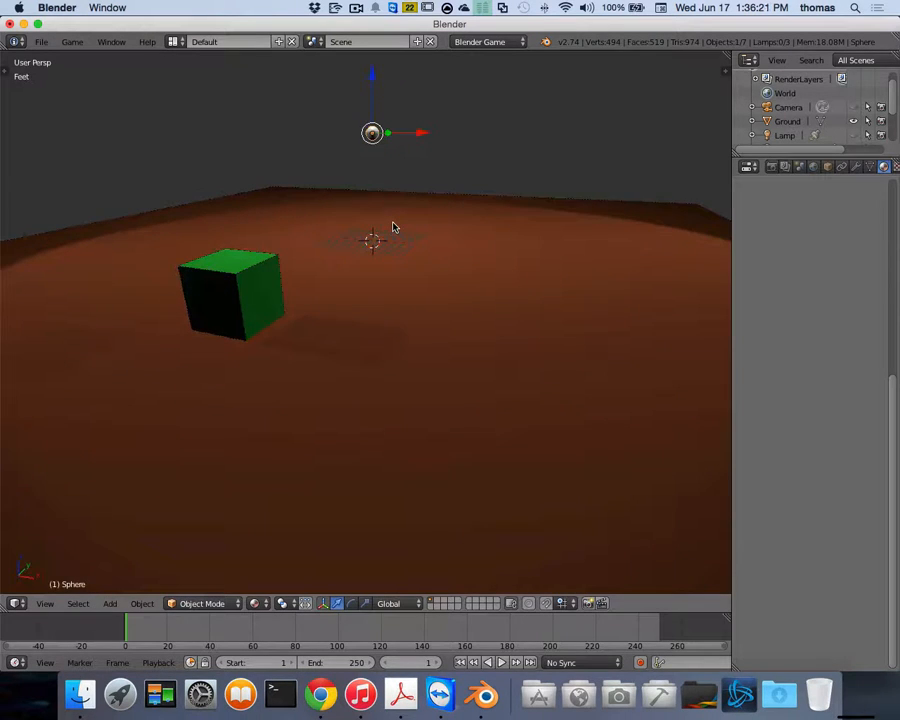
pyautogui.keyDown('shift'); pyautogui.scroll(4, 393, 226); pyautogui.keyUp('shift')
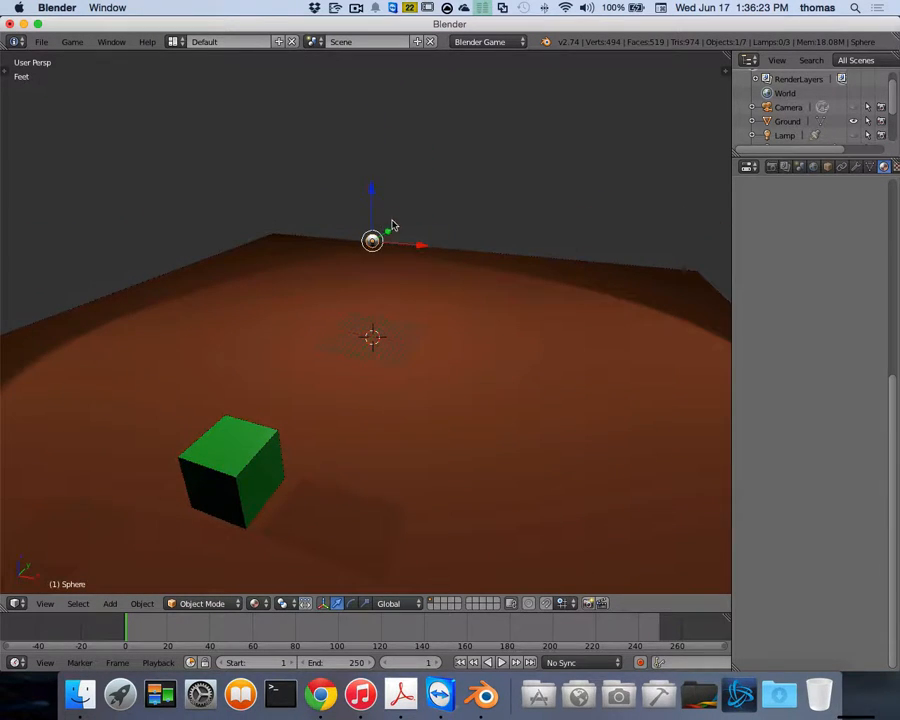
# Step: Show the tool shelf and change the scene's units from Imperial to None
pyautogui.press('t')
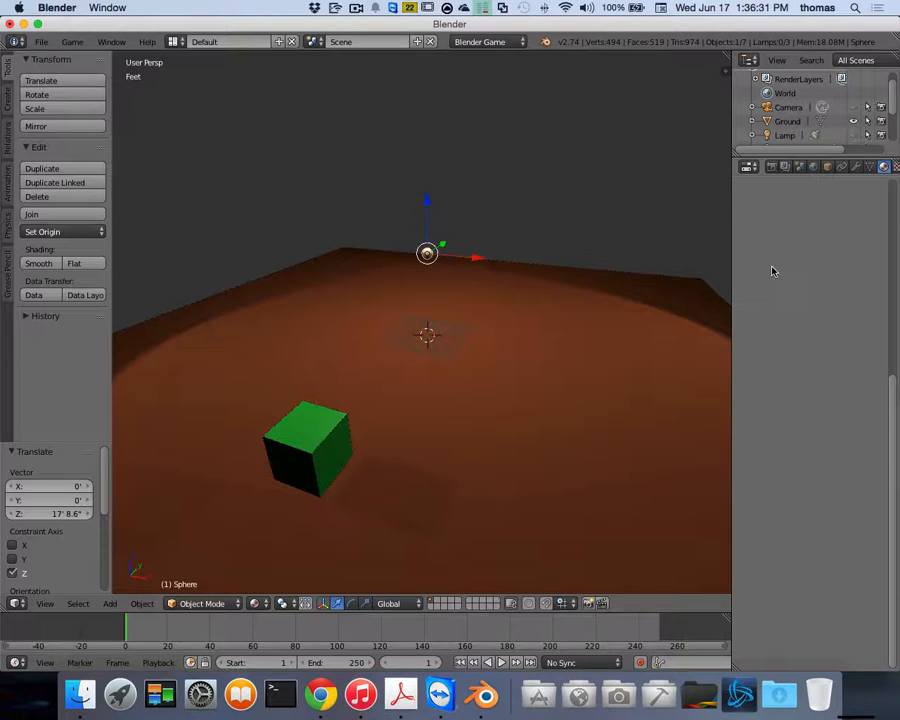
pyautogui.hscroll(-10, 506, 271)
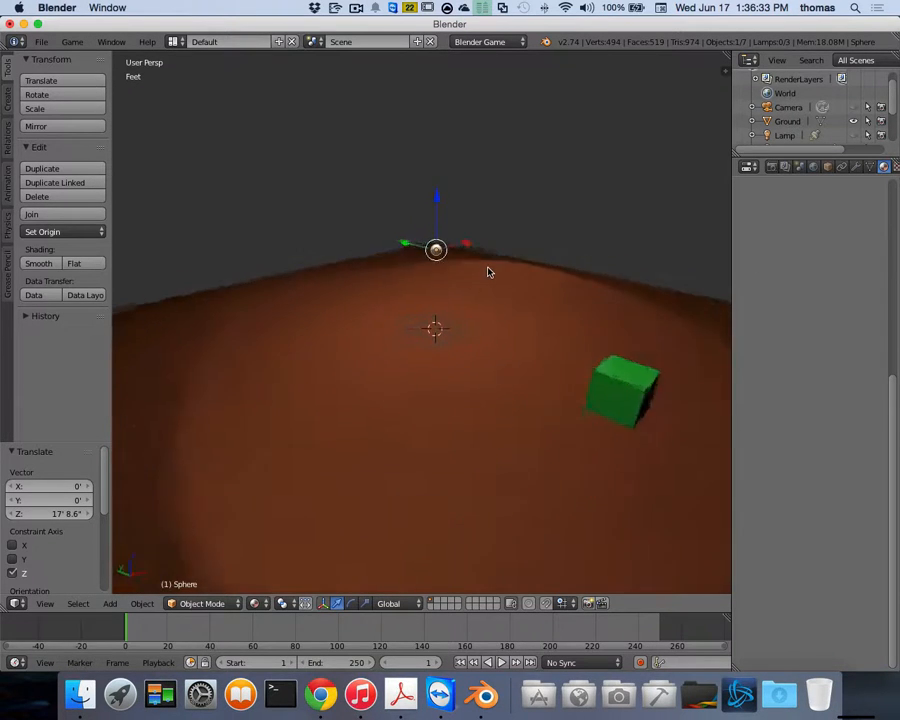
pyautogui.hscroll(-8, 489, 272)
pyautogui.hscroll(9, 478, 269)
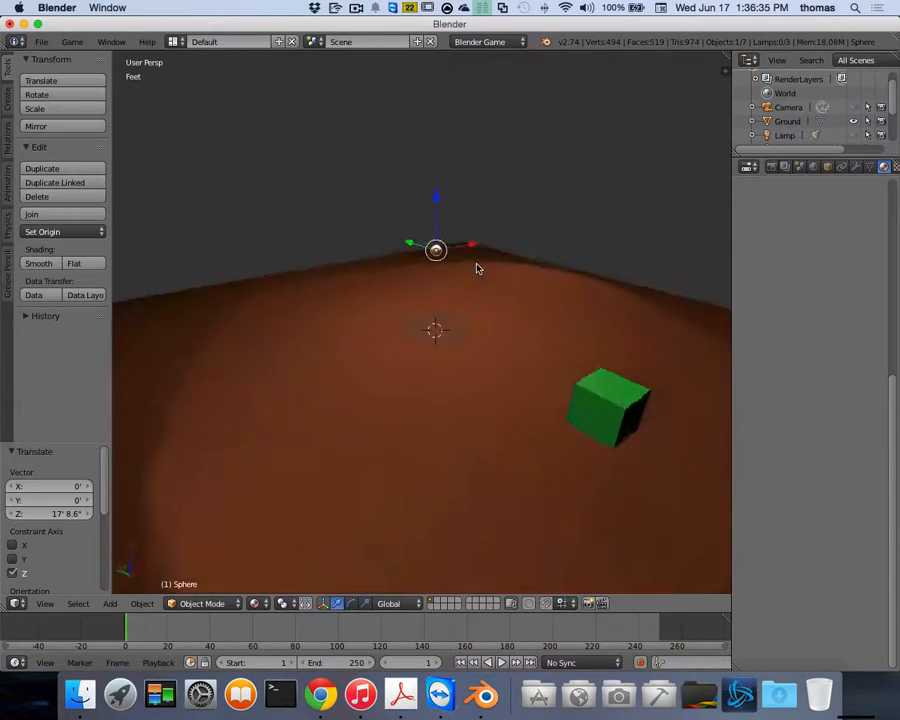
pyautogui.hscroll(4, 478, 269)
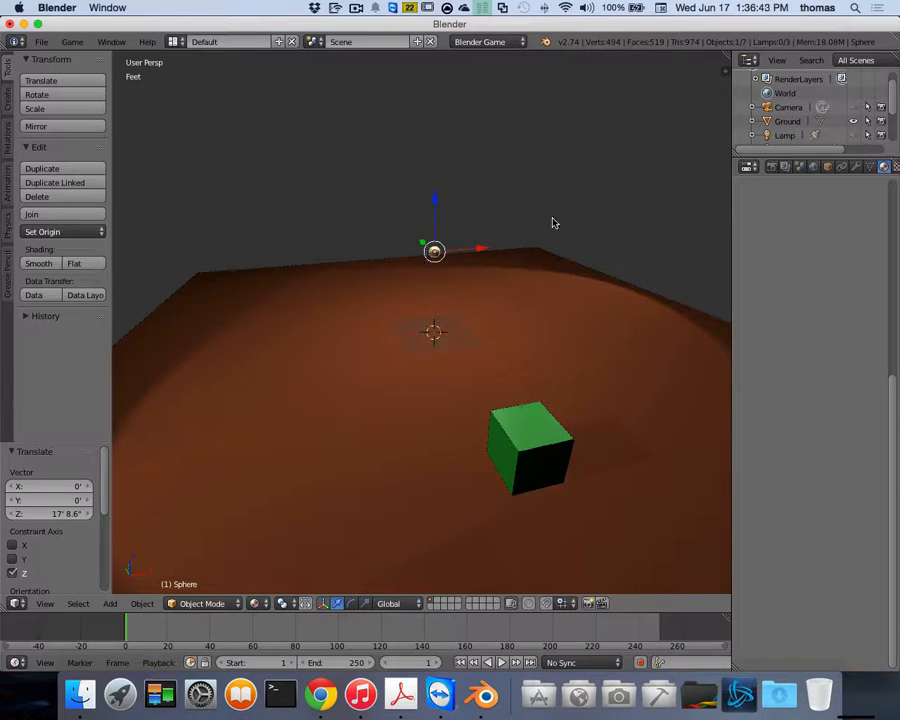
pyautogui.click(800, 167)
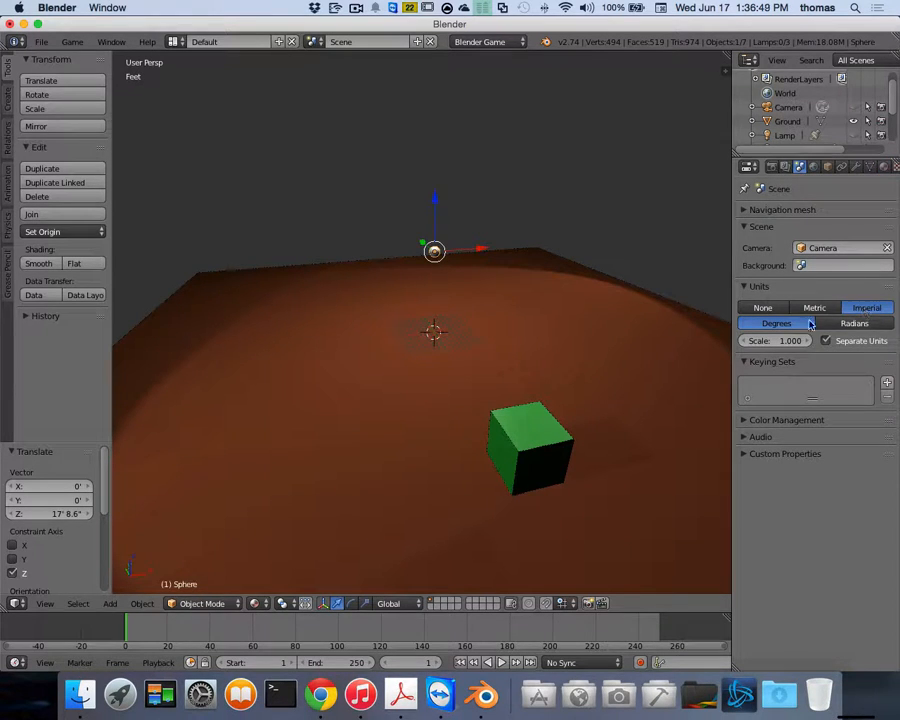
pyautogui.click(763, 308)
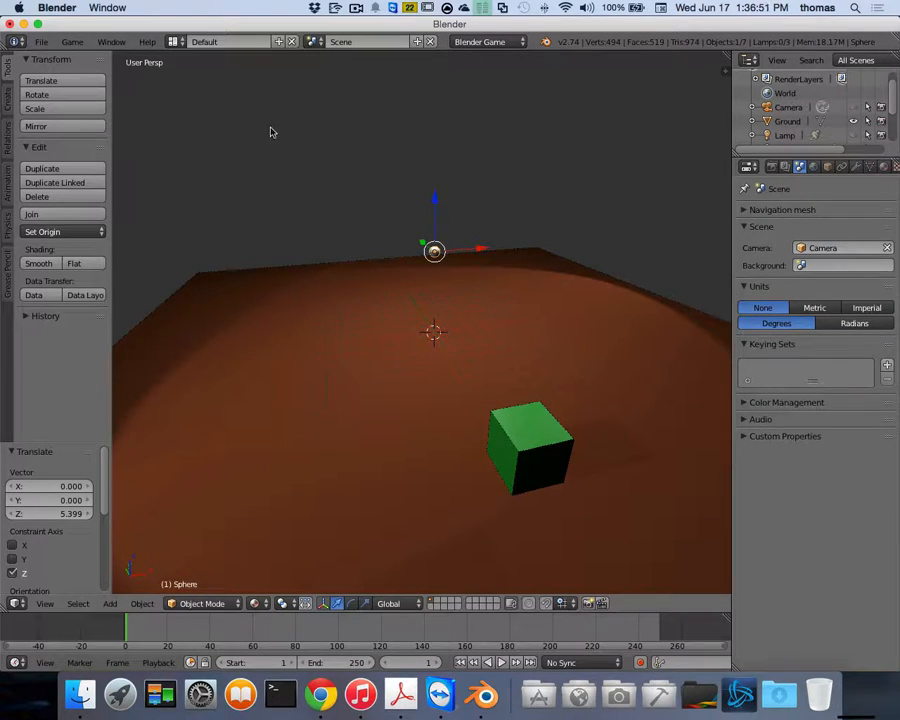
# Step: Replace the raised sphere with a new UV sphere at the 3D cursor and show its transform properties
pyautogui.press('x')
pyautogui.click(457, 260)
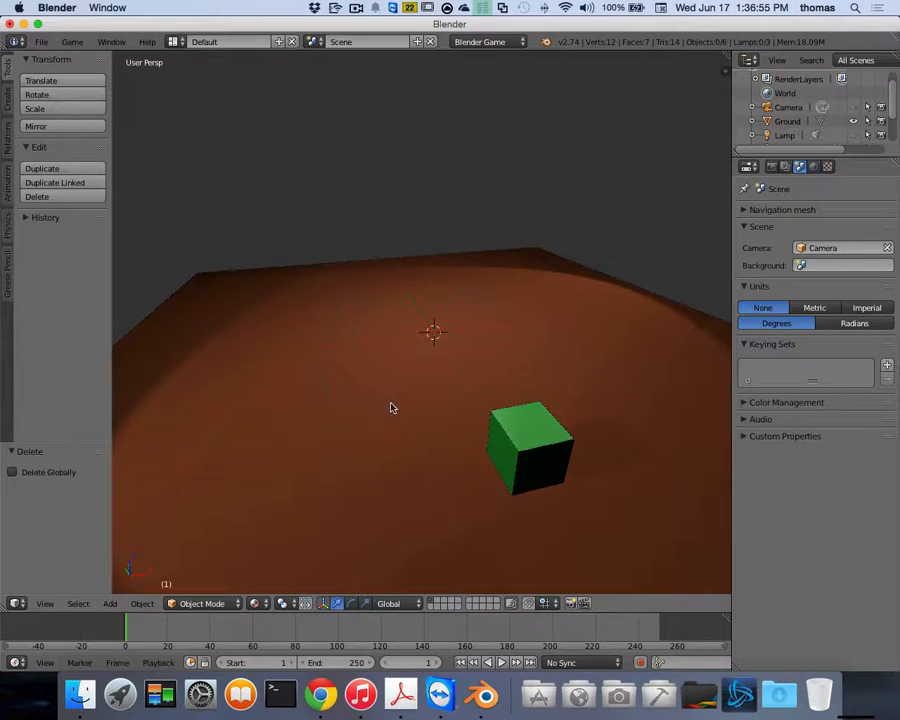
pyautogui.hotkey('shift', 'a')
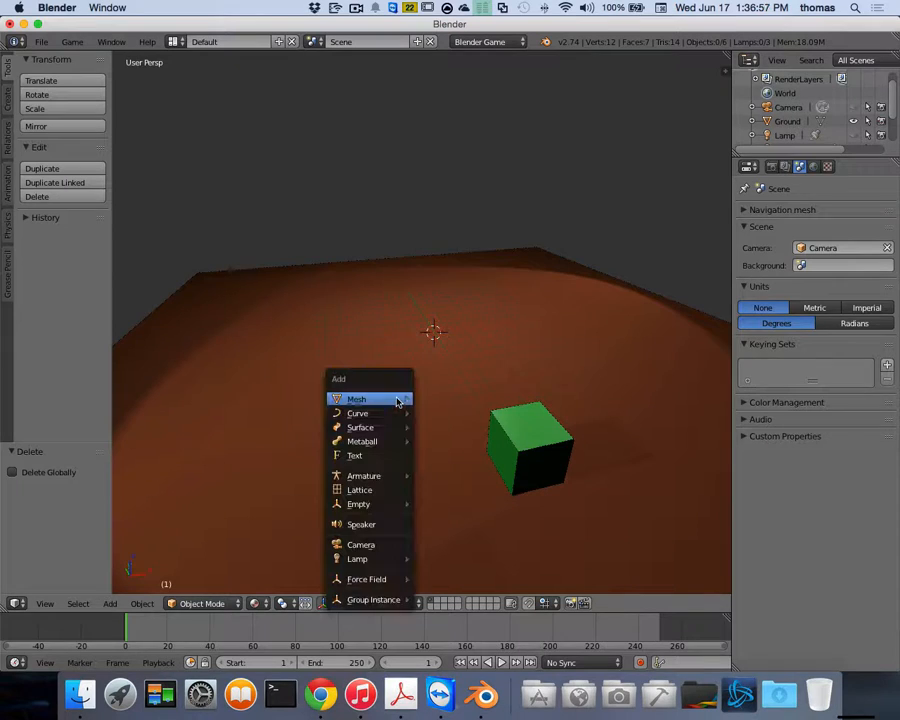
pyautogui.moveTo(397, 401)
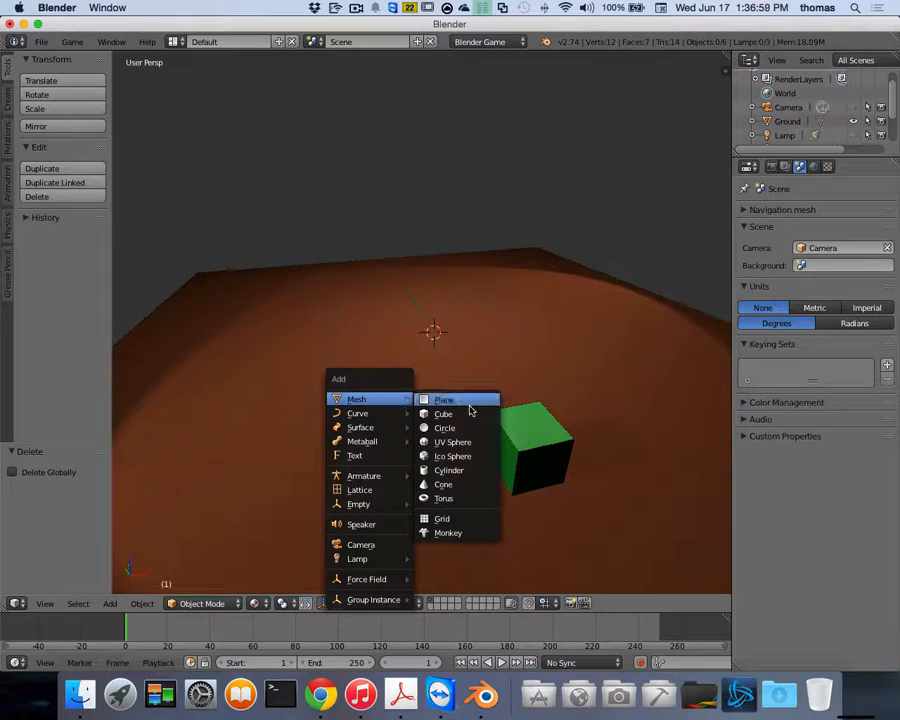
pyautogui.click(460, 442)
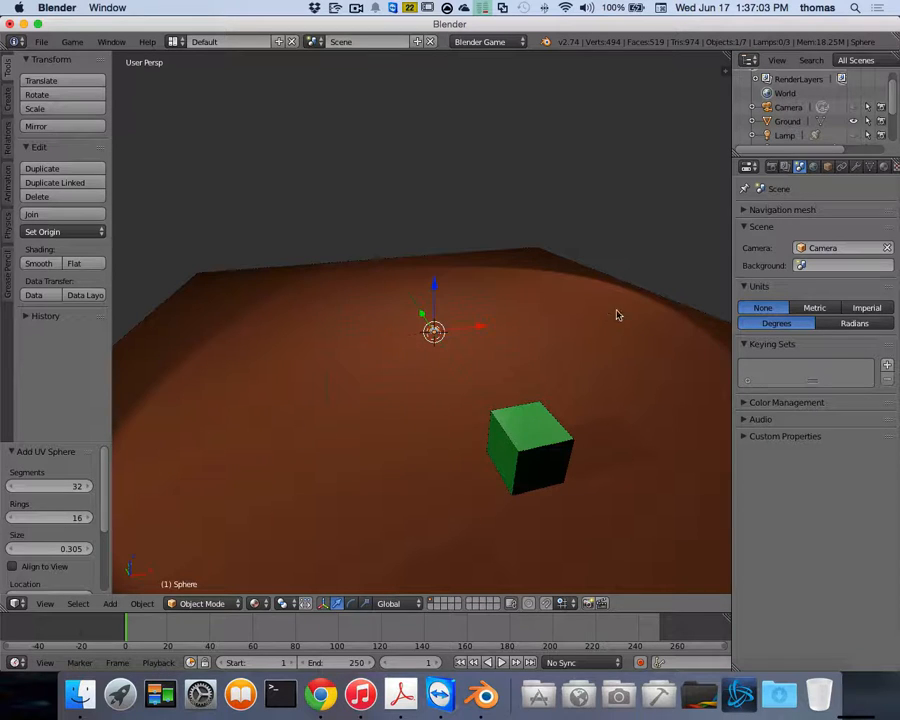
pyautogui.press('n')
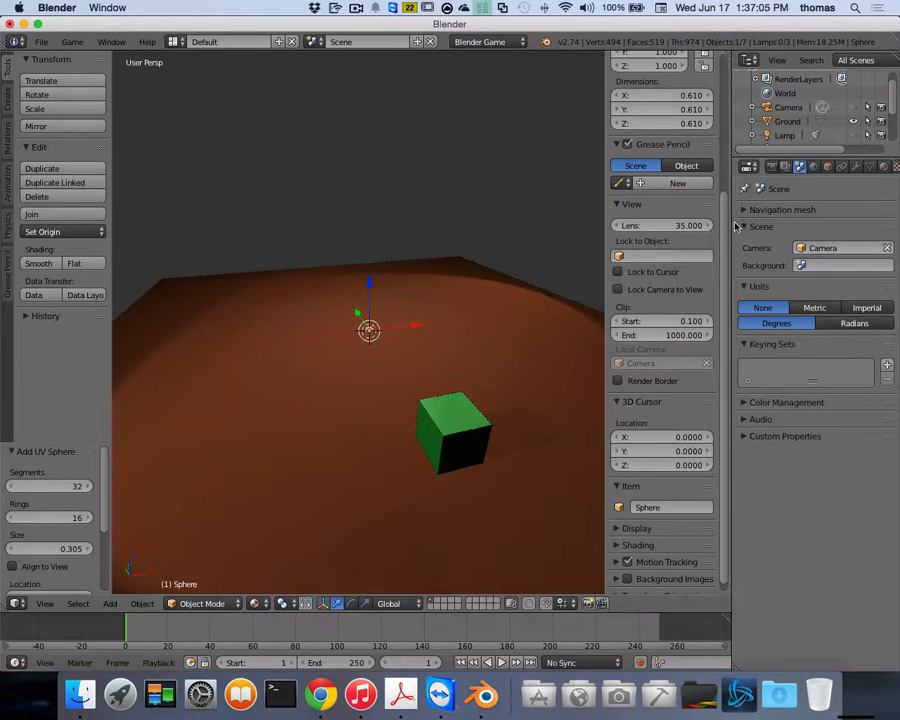
pyautogui.scroll(5, 718, 77)
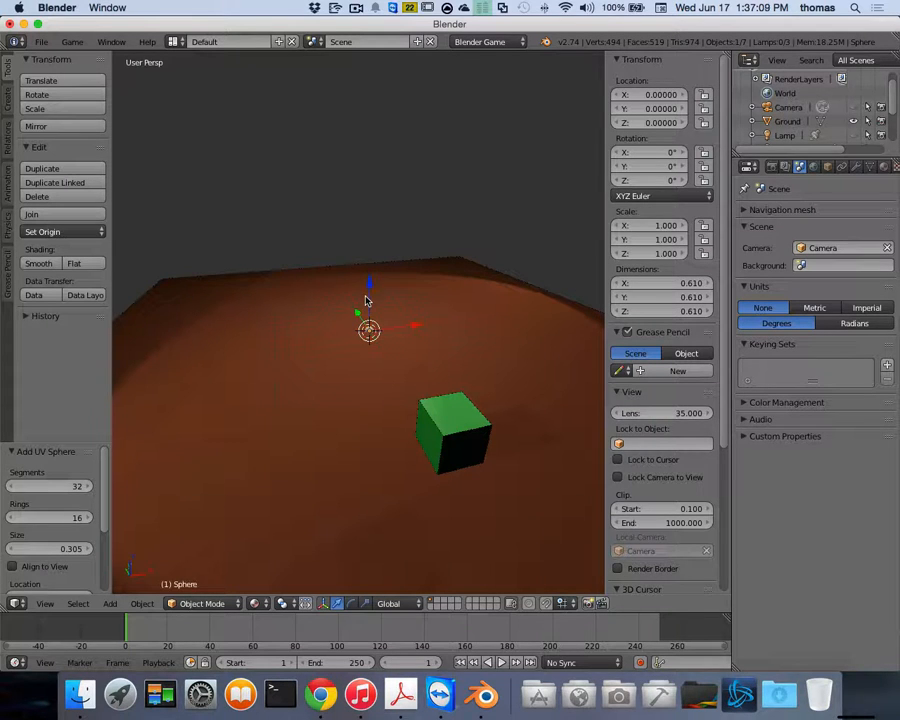
# Step: Set the sphere's X, Y and Z dimensions to 1
pyautogui.click(690, 283)
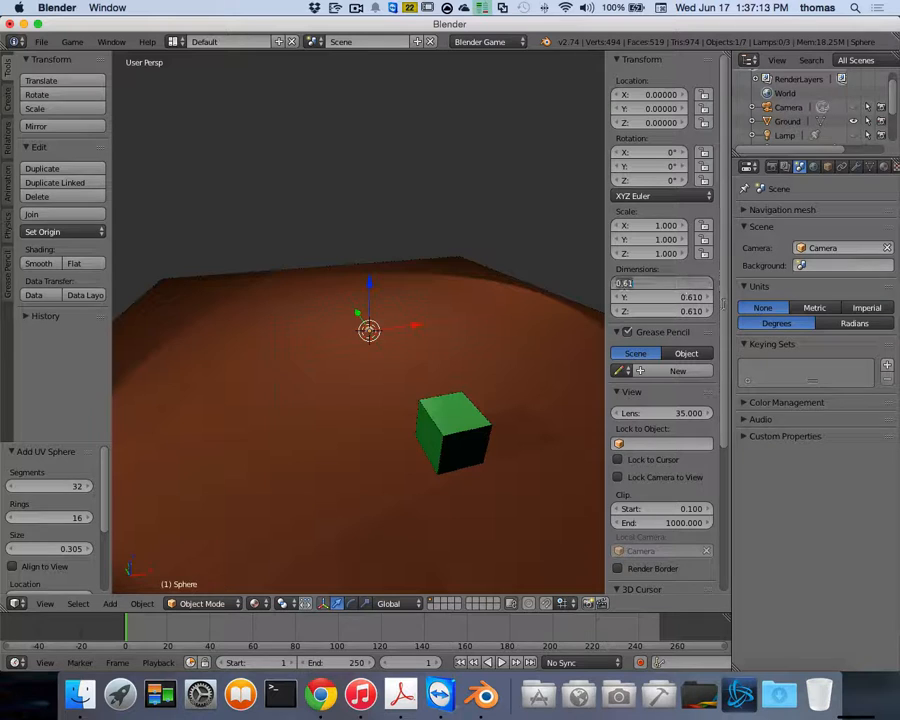
pyautogui.write('1')
pyautogui.press('Return')
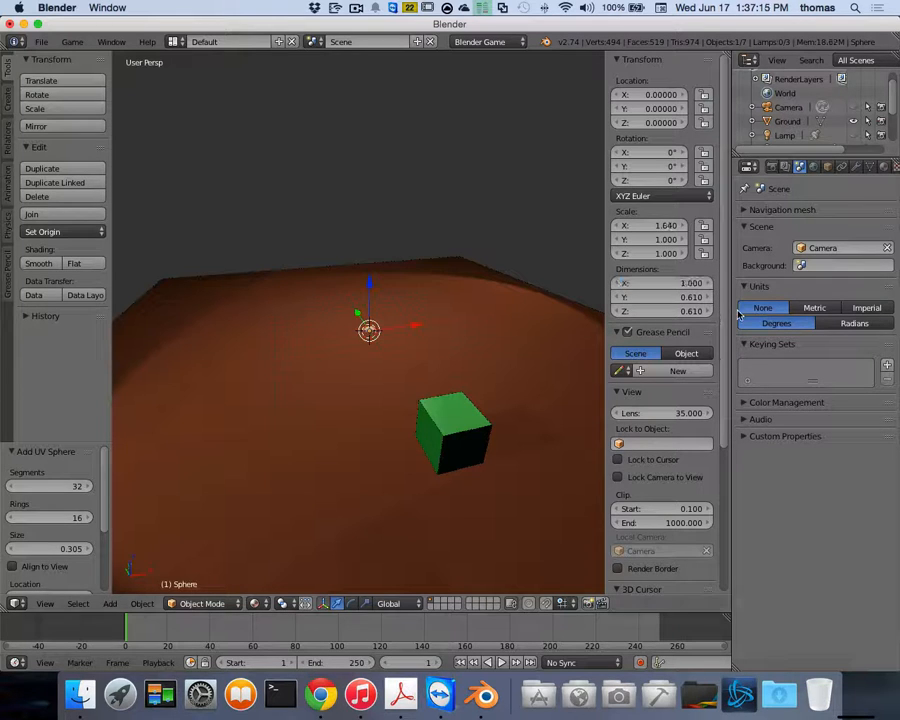
pyautogui.click(695, 297)
pyautogui.write('1')
pyautogui.press('Return')
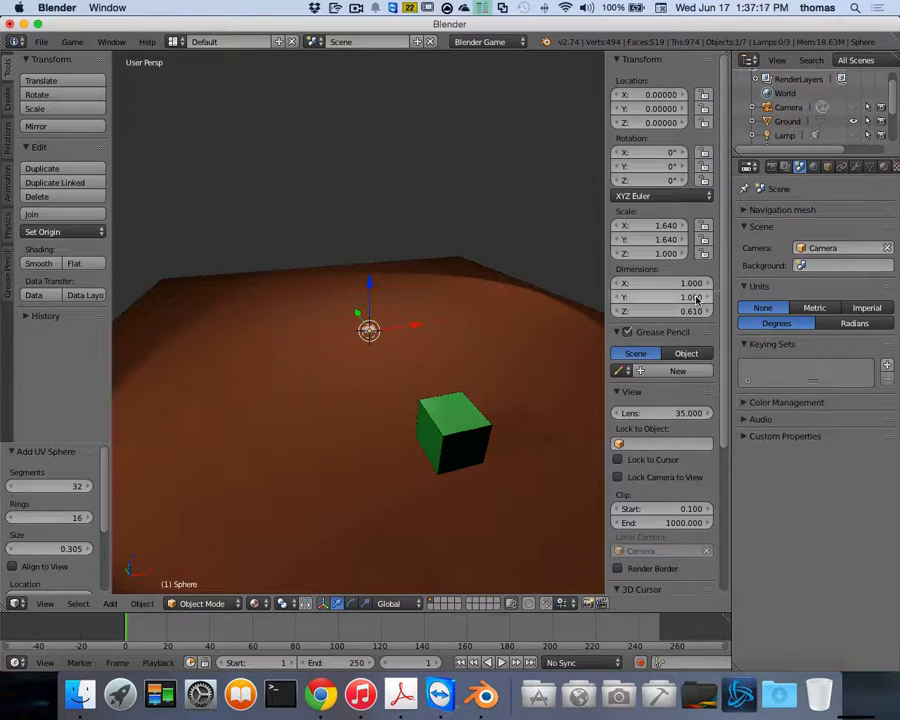
pyautogui.click(690, 311)
pyautogui.write('1')
pyautogui.press('Return')
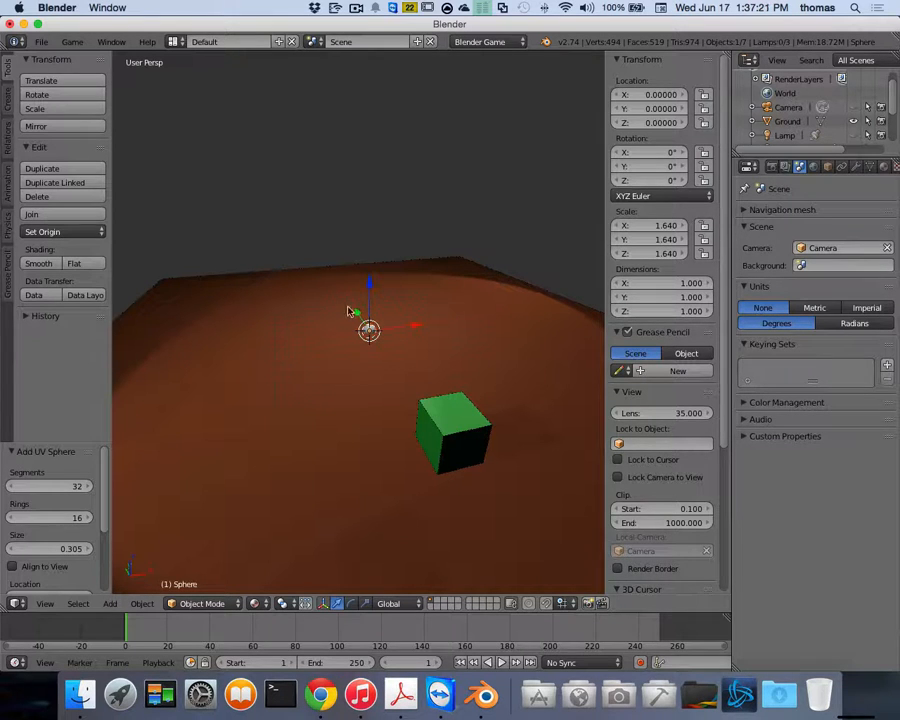
# Step: Raise the sphere about 4.75 units along Z and set its X, Y and Z dimensions to 2
pyautogui.moveTo(369, 289); pyautogui.dragTo(372, 227)
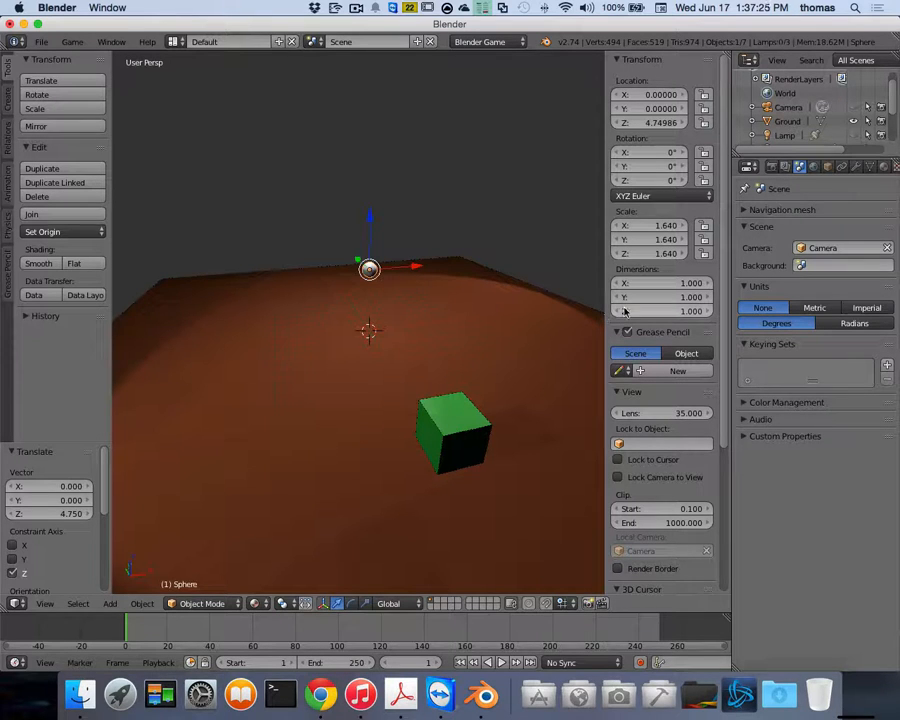
pyautogui.click(691, 285)
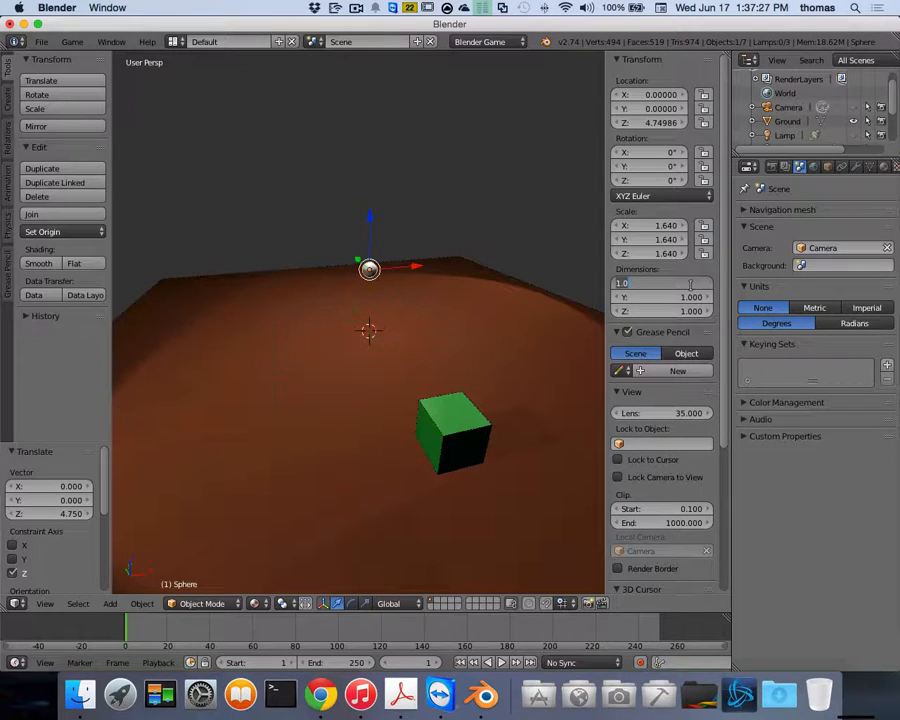
pyautogui.write('2')
pyautogui.click(688, 297)
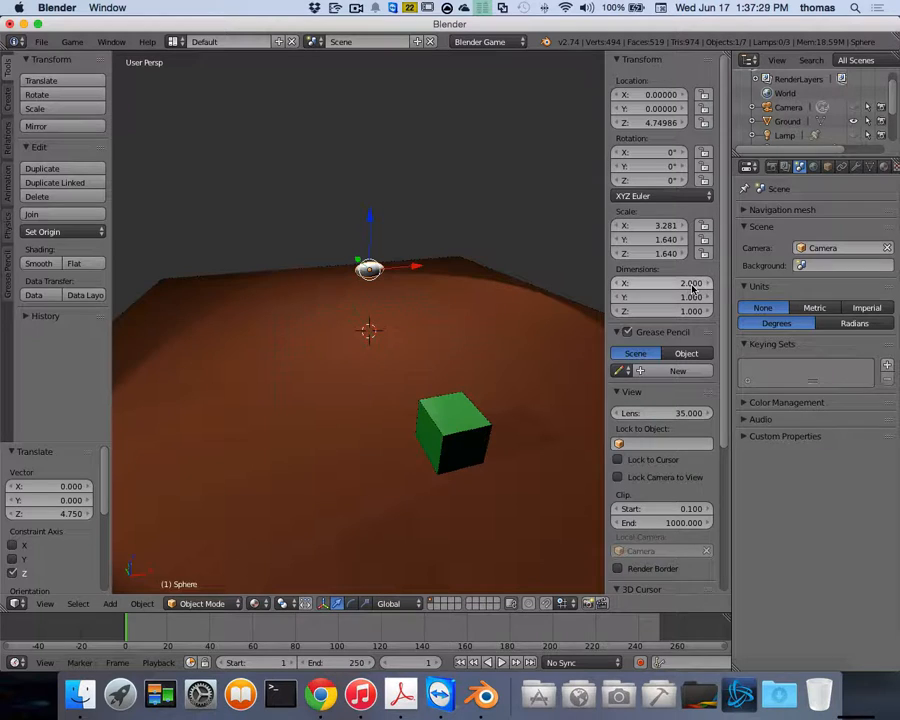
pyautogui.write('2')
pyautogui.press('Tab')
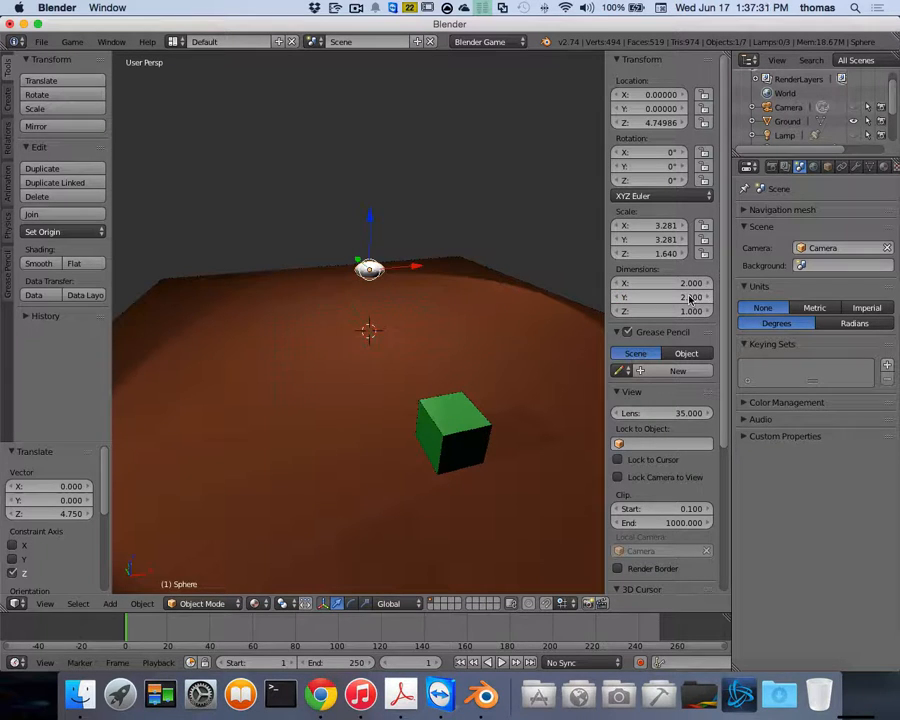
pyautogui.write('2')
pyautogui.press('Return')
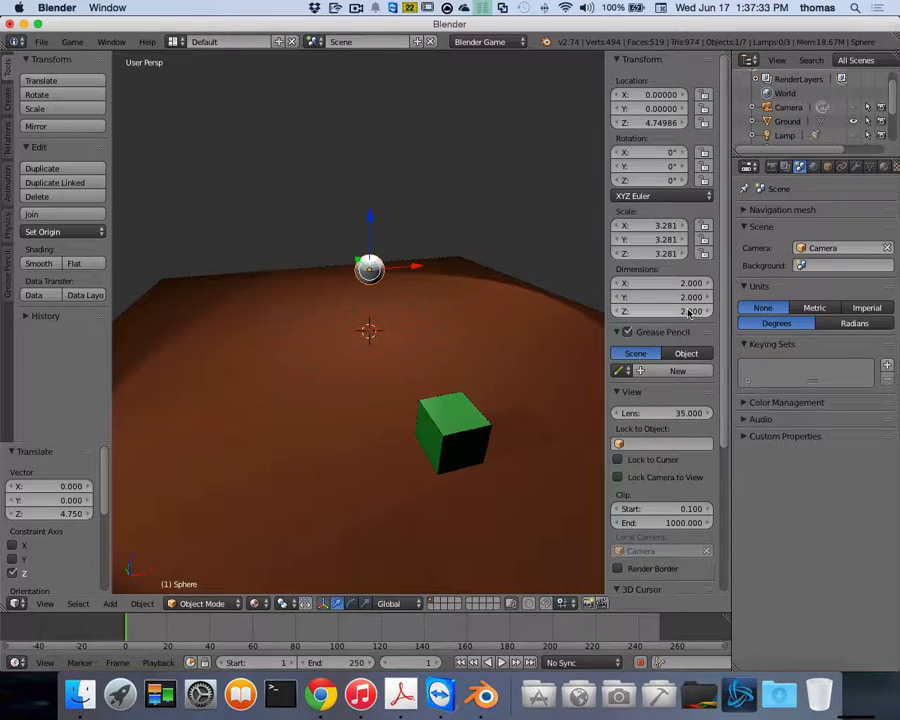
# Step: Give the sphere a new material with a bright red diffuse color
pyautogui.hscroll(-5, 482, 273)
pyautogui.hscroll(3, 484, 272)
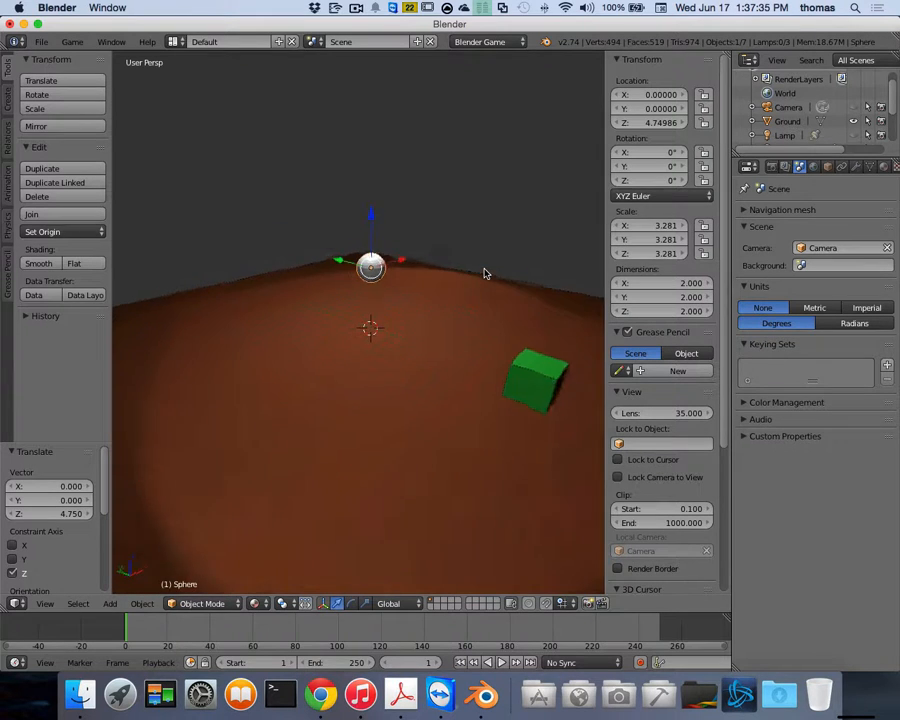
pyautogui.hscroll(6, 466, 274)
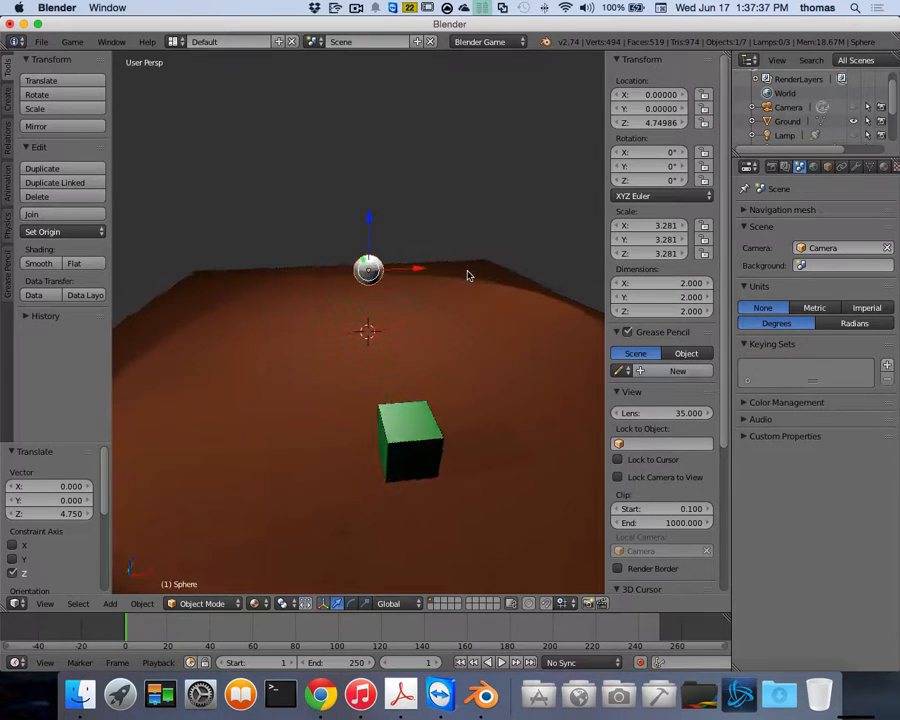
pyautogui.hscroll(-4, 472, 270)
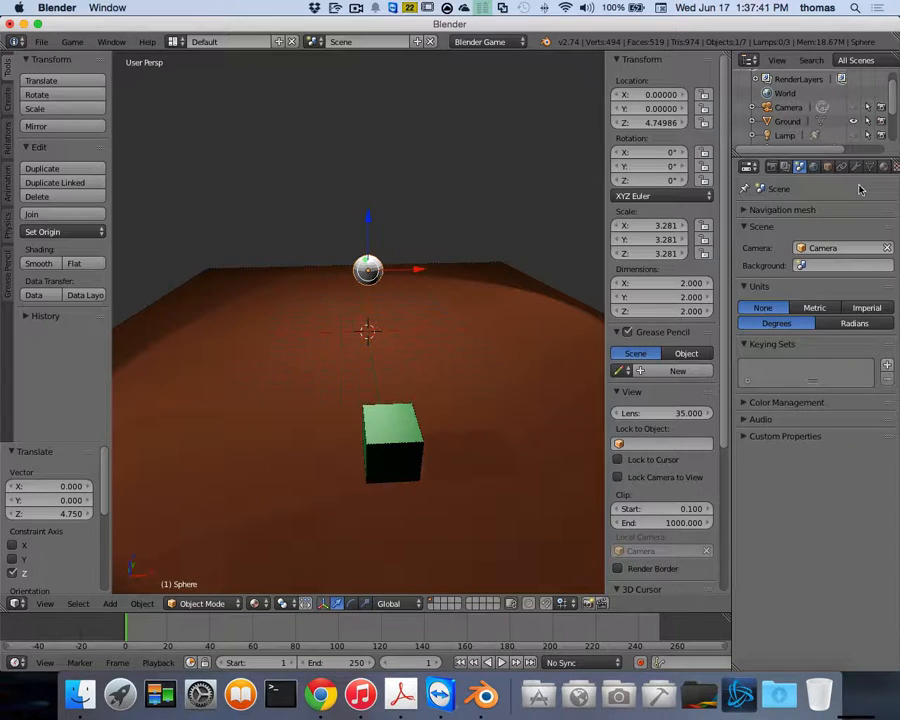
pyautogui.click(883, 166)
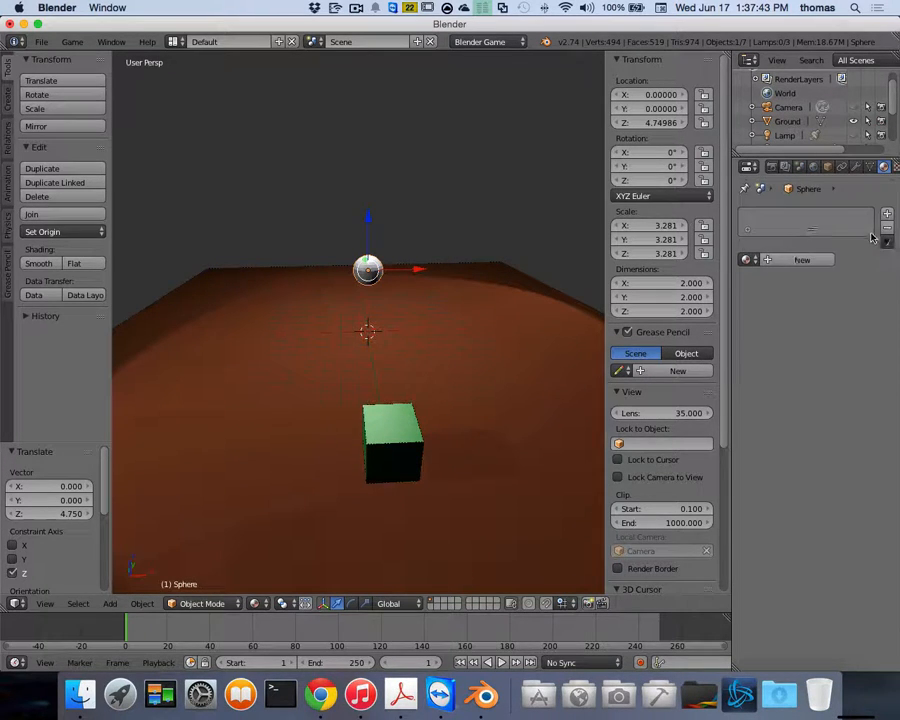
pyautogui.click(802, 259)
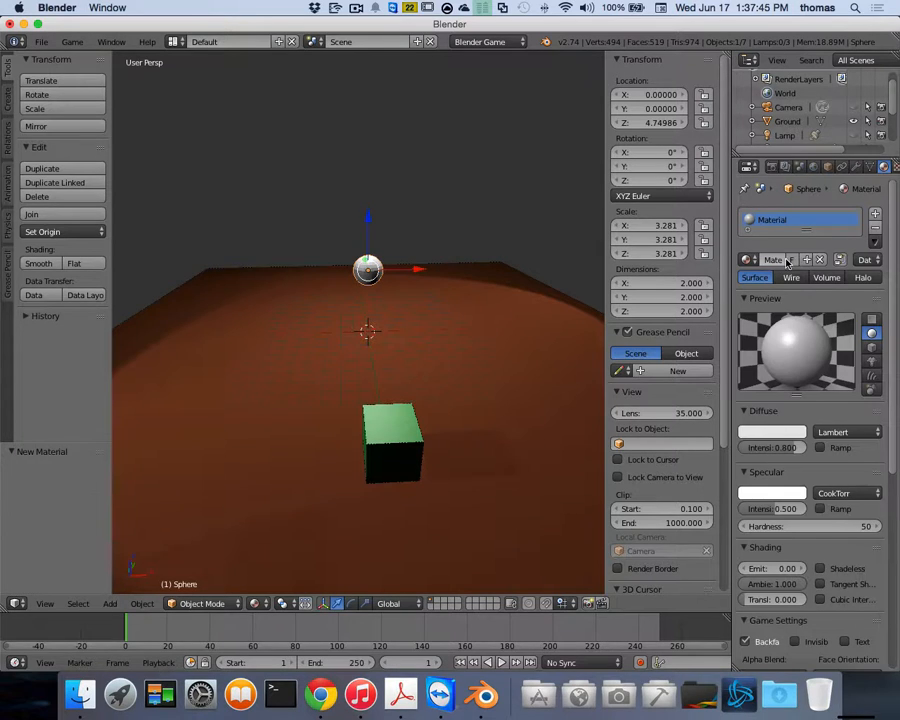
pyautogui.click(774, 436)
pyautogui.moveTo(734, 297); pyautogui.dragTo(729, 343)
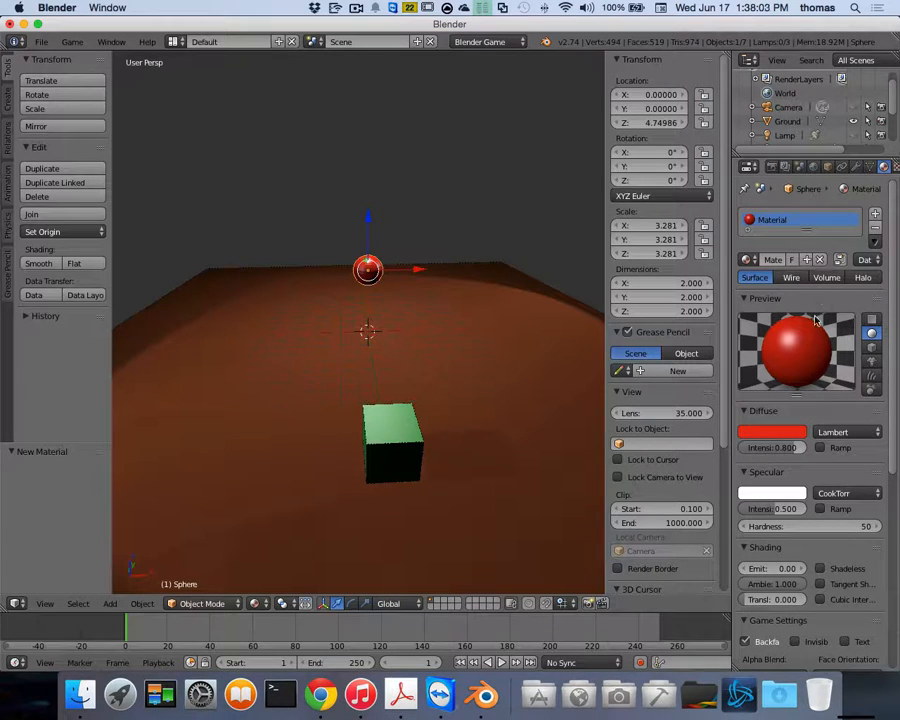
pyautogui.scroll(-3, 829, 170)
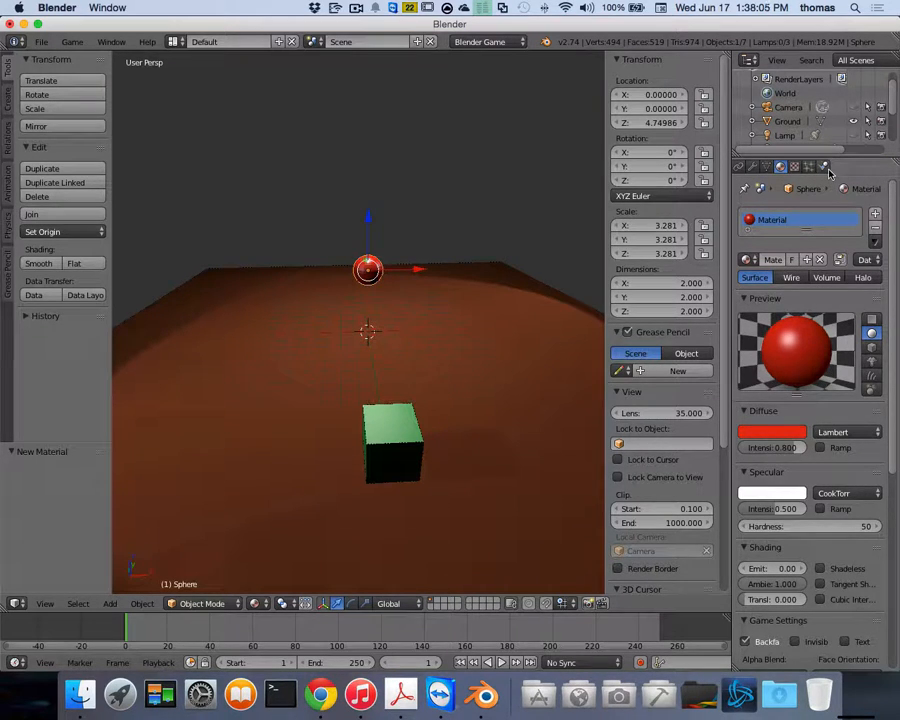
# Step: Set the sphere's physics type to Dynamic, give it Sphere collision bounds and enable No Sleeping
pyautogui.click(824, 168)
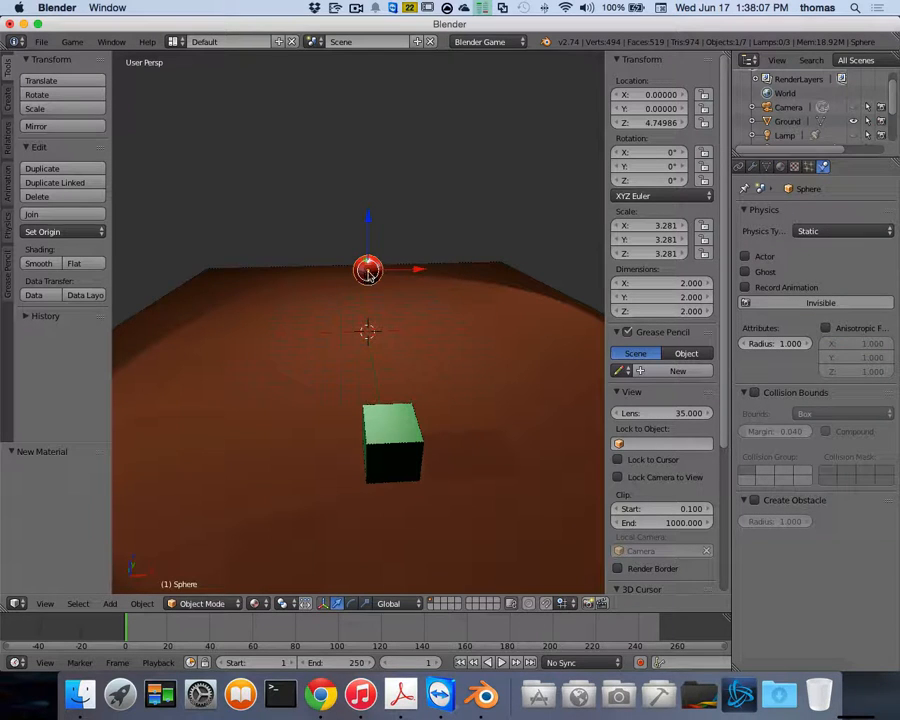
pyautogui.click(822, 232)
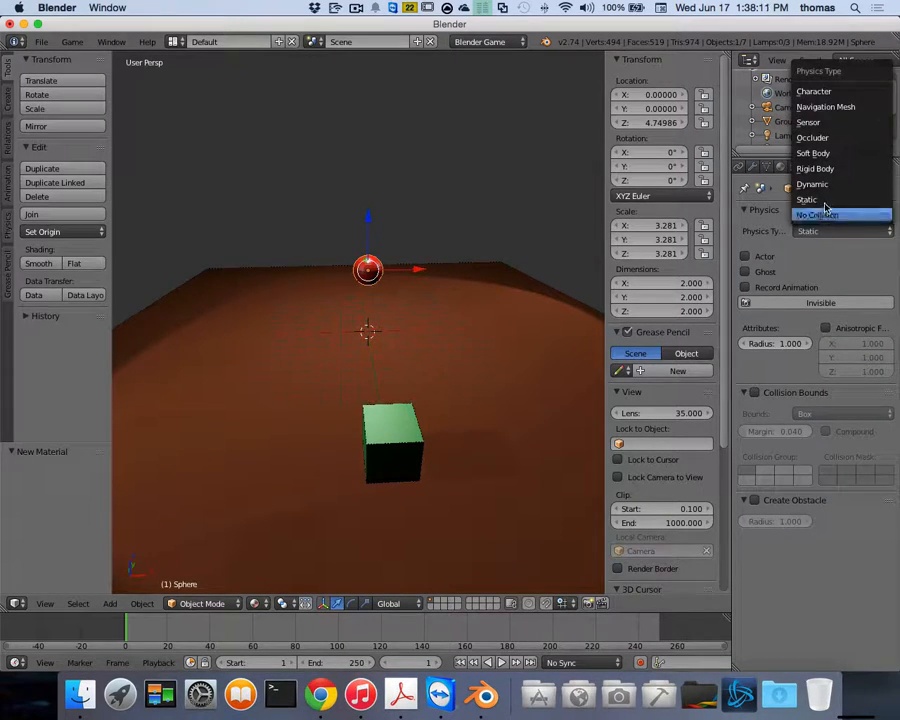
pyautogui.click(828, 185)
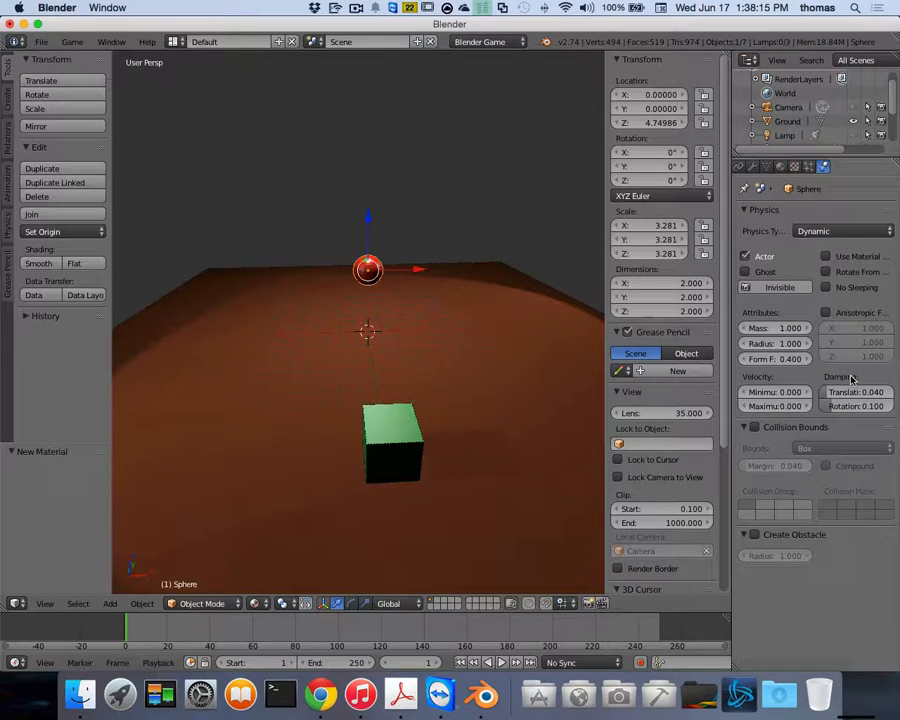
pyautogui.click(755, 428)
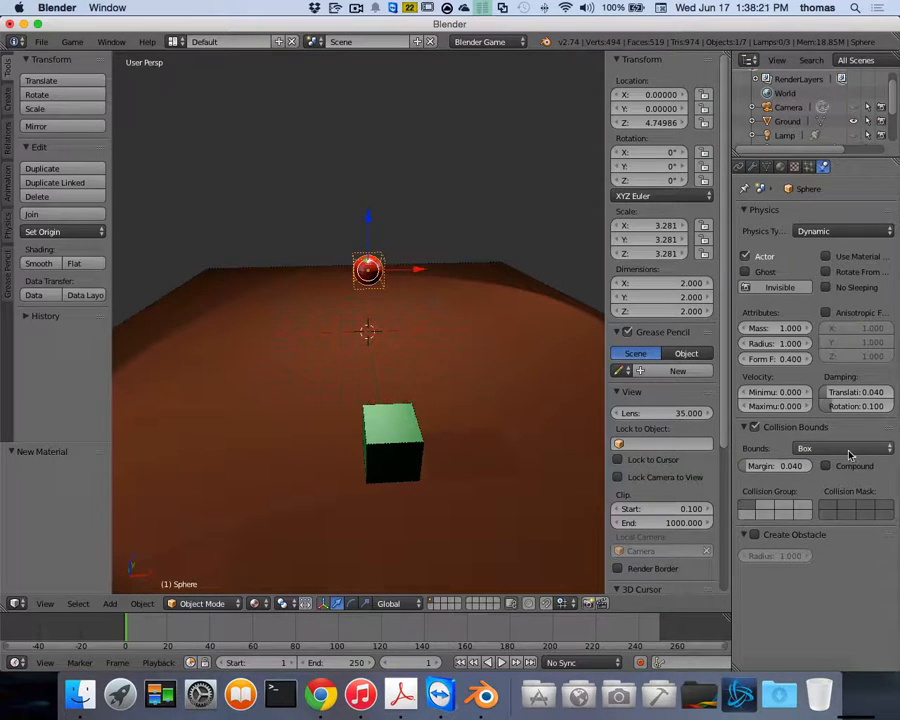
pyautogui.click(849, 456)
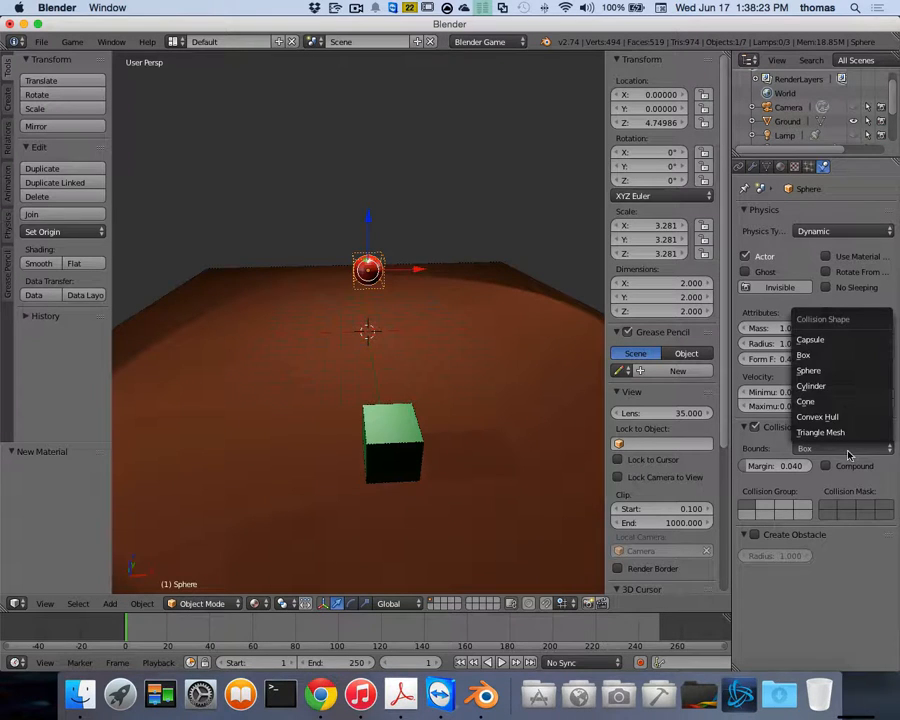
pyautogui.click(810, 370)
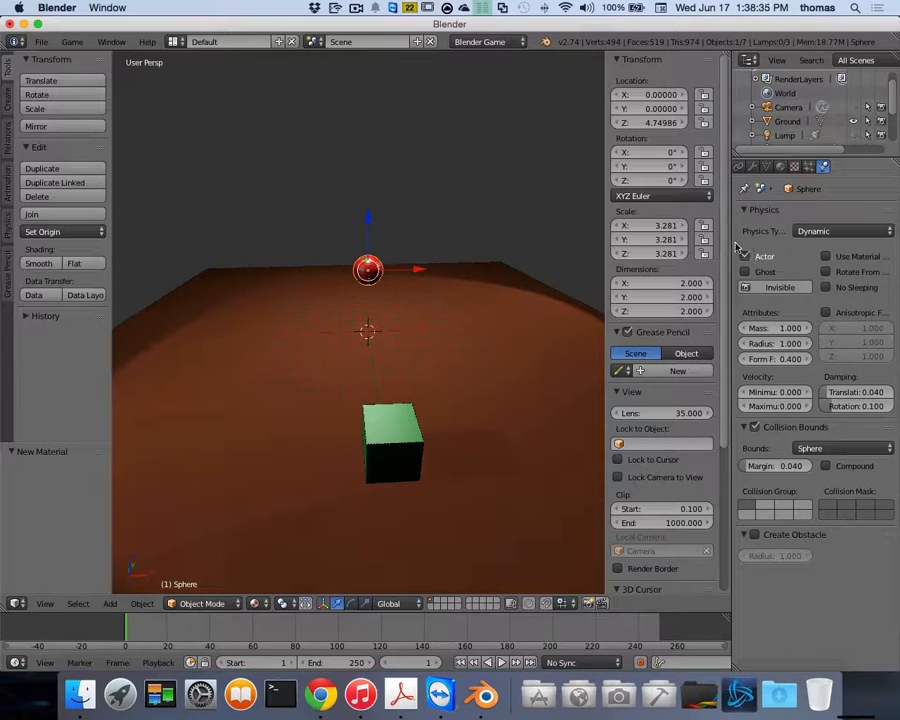
pyautogui.moveTo(731, 300); pyautogui.dragTo(681, 300)
pyautogui.click(800, 287)
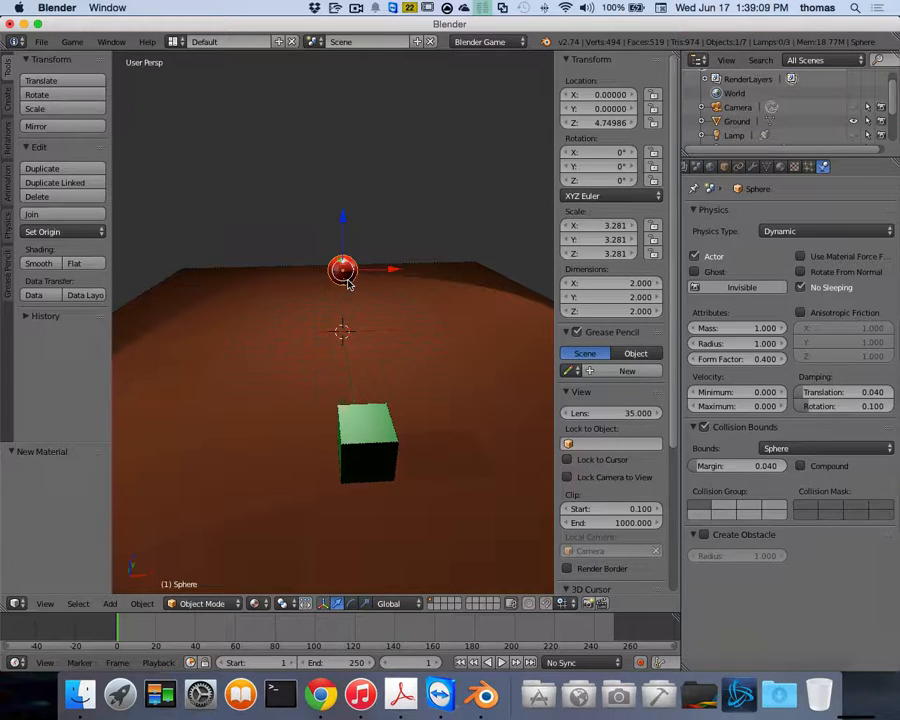
# Step: Try the sphere's Invisible option, running the game with the sphere hidden and with it shown
pyautogui.click(743, 288)
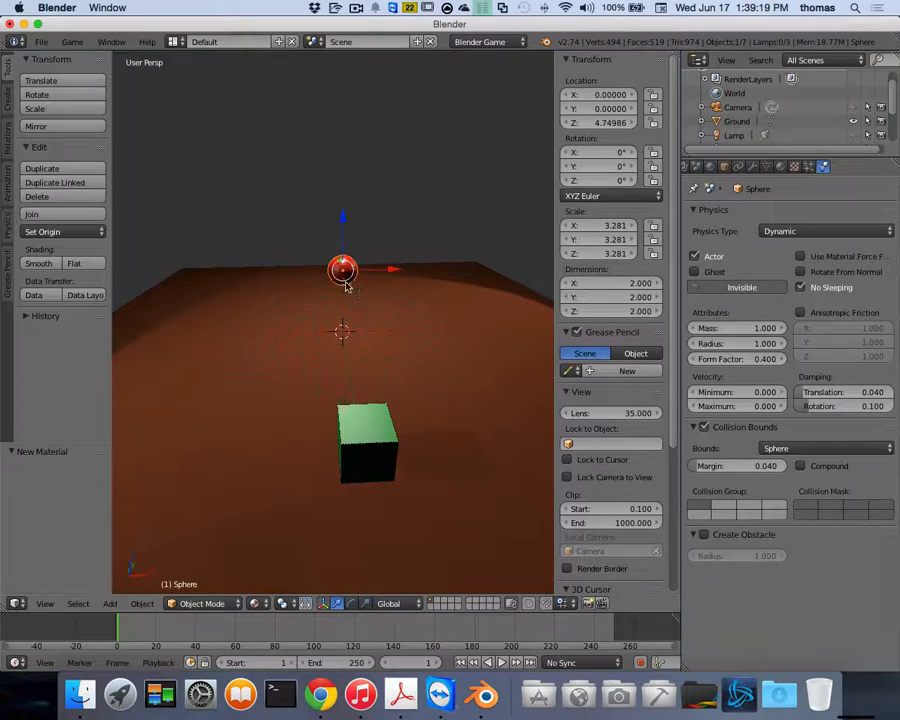
pyautogui.press('p')
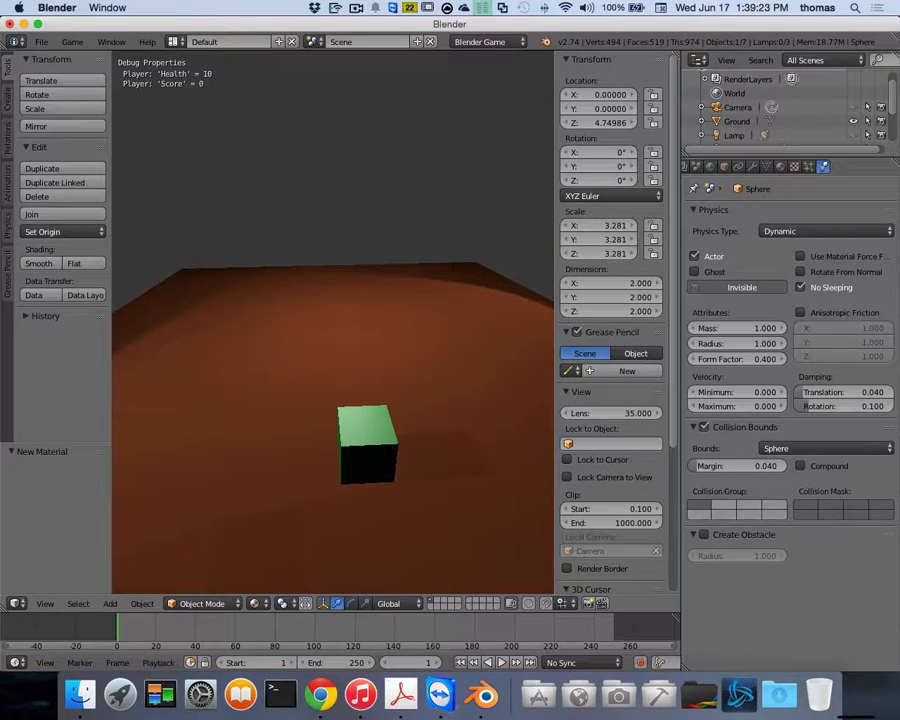
pyautogui.press('Escape')
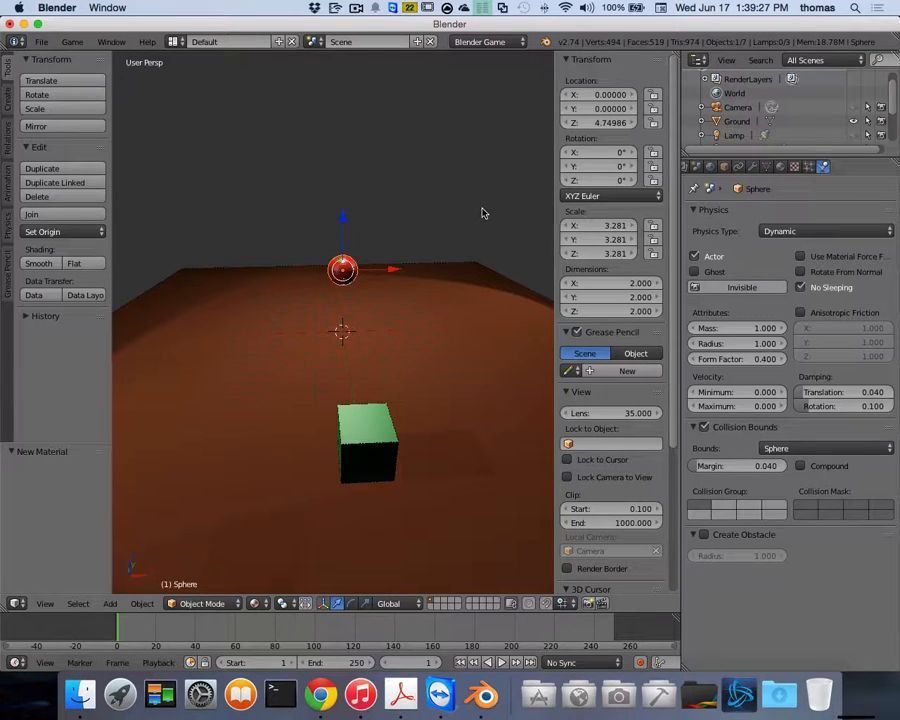
pyautogui.press('p')
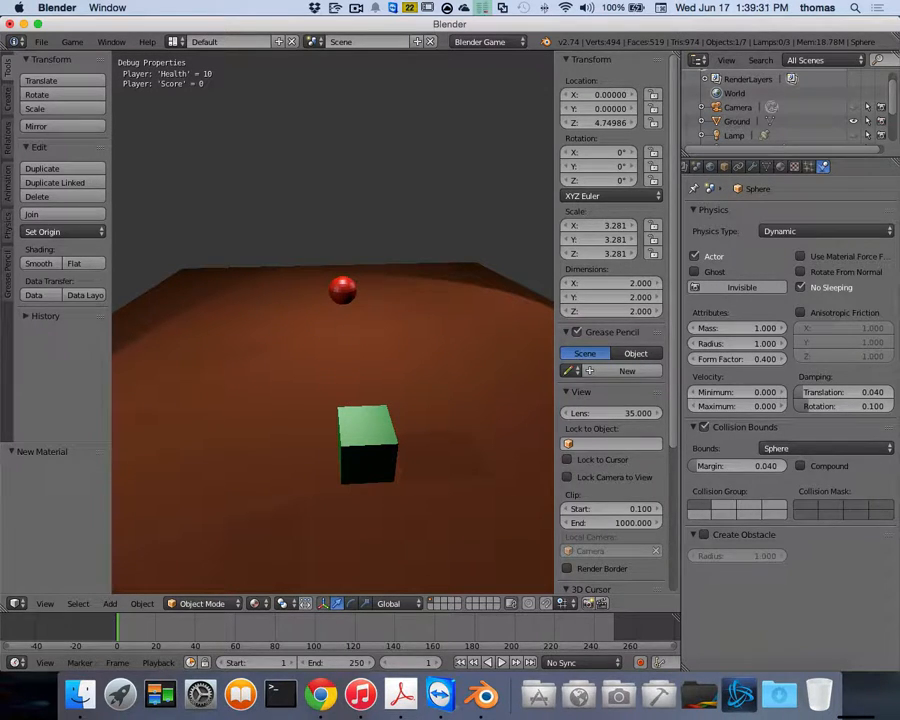
pyautogui.press('Escape')
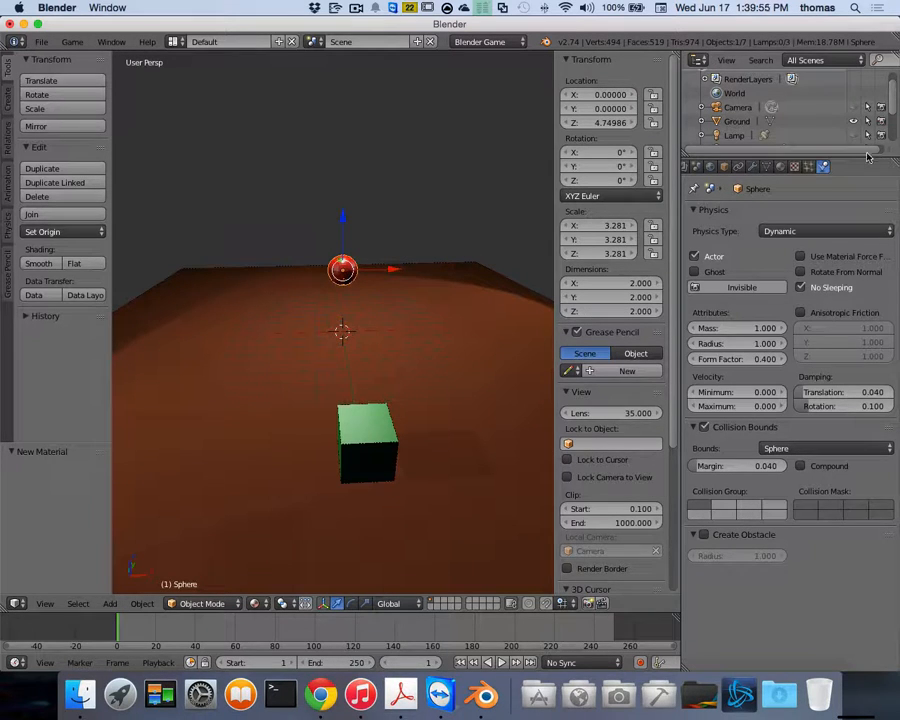
# Step: Rename the Sphere object to Enemy
pyautogui.moveTo(860, 152); pyautogui.dragTo(861, 243)
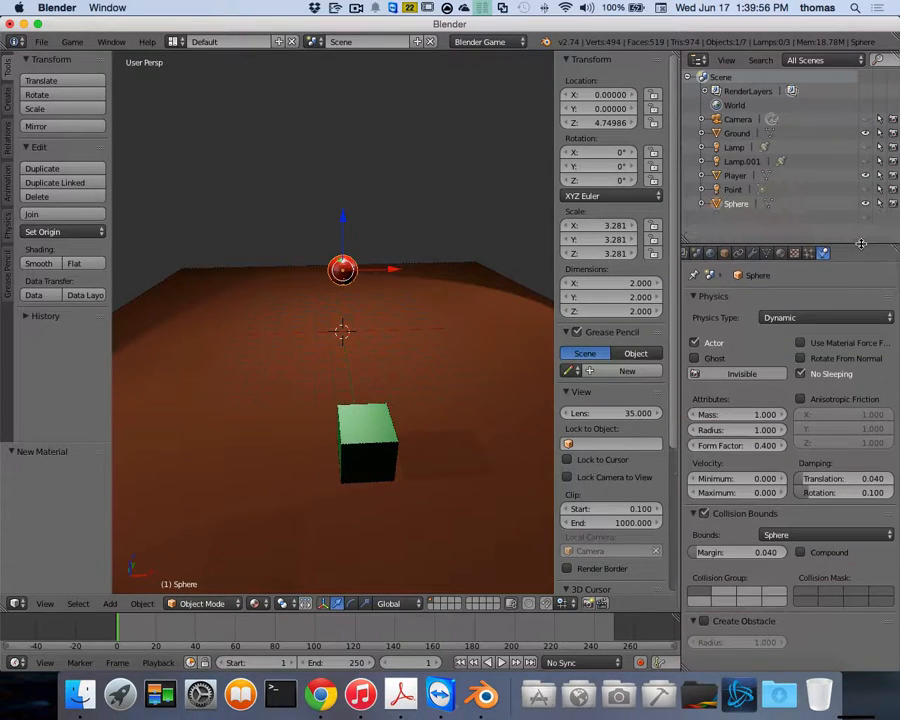
pyautogui.doubleClick(735, 205)
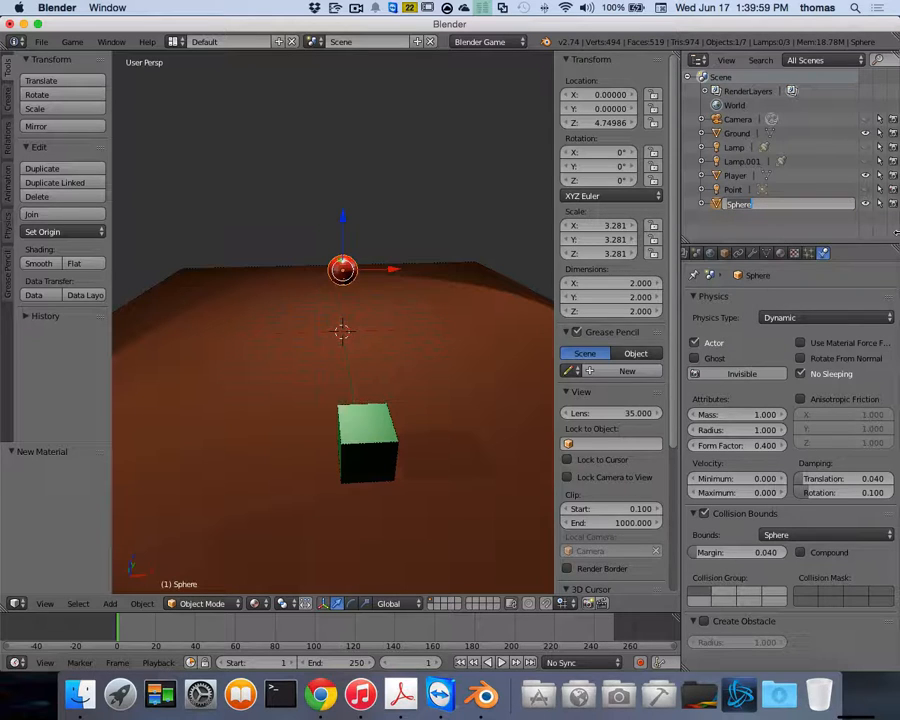
pyautogui.press('BackSpace')
pyautogui.press('Return')
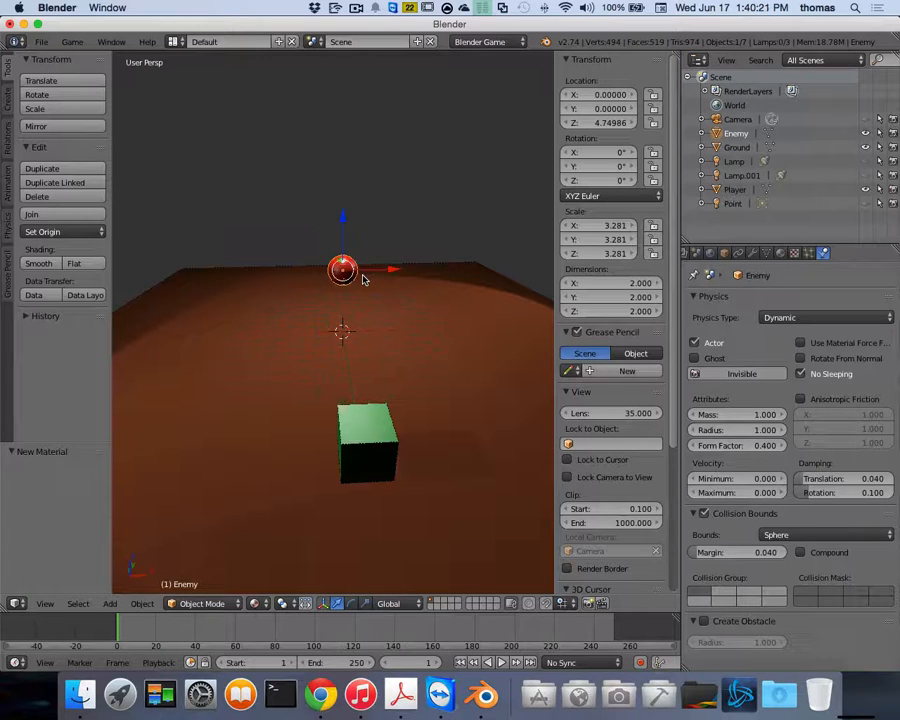
# Step: Switch to the Game View layout and give the enemy sphere a Boolean game property named Enemy, set to true
pyautogui.click(175, 41)
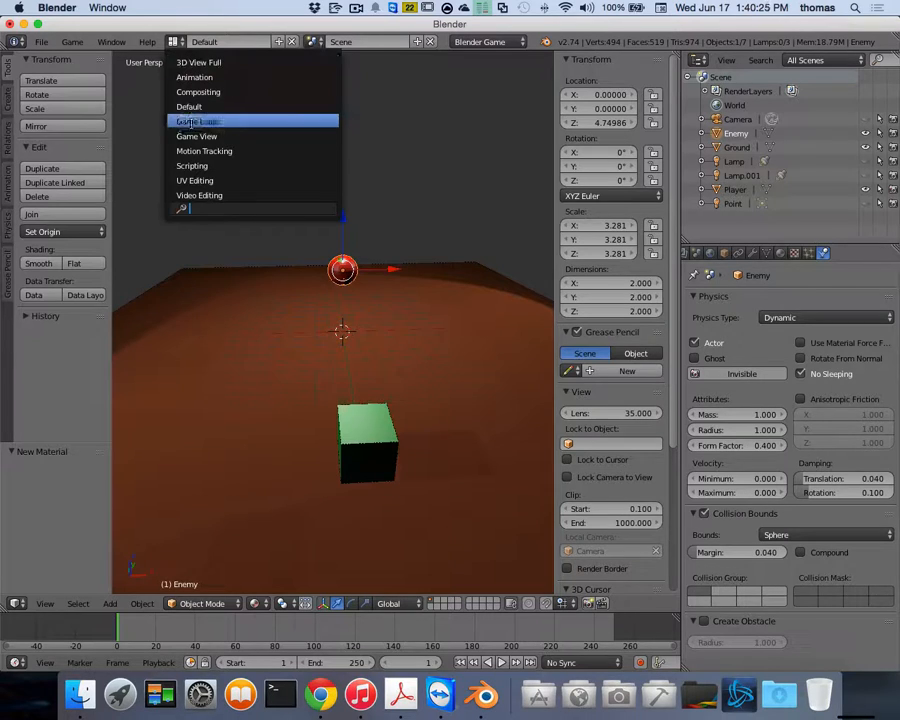
pyautogui.click(197, 136)
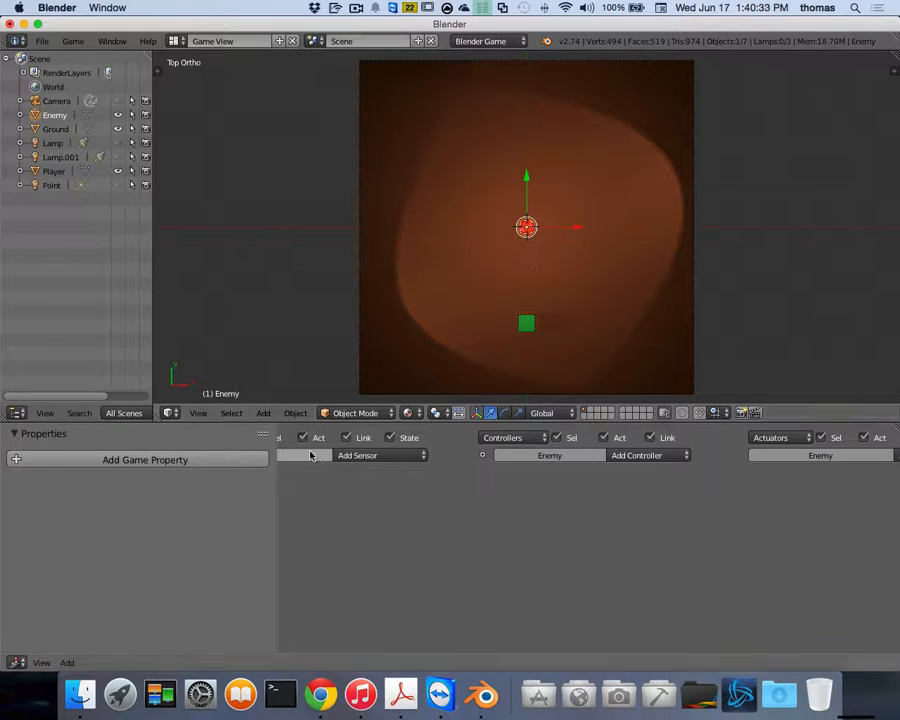
pyautogui.click(125, 462)
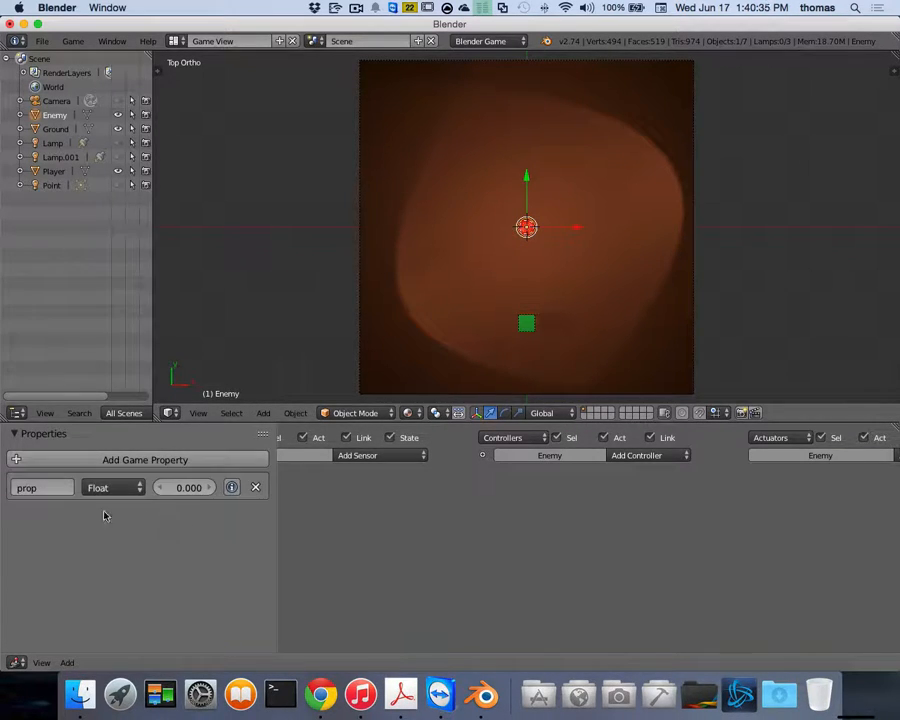
pyautogui.click(125, 490)
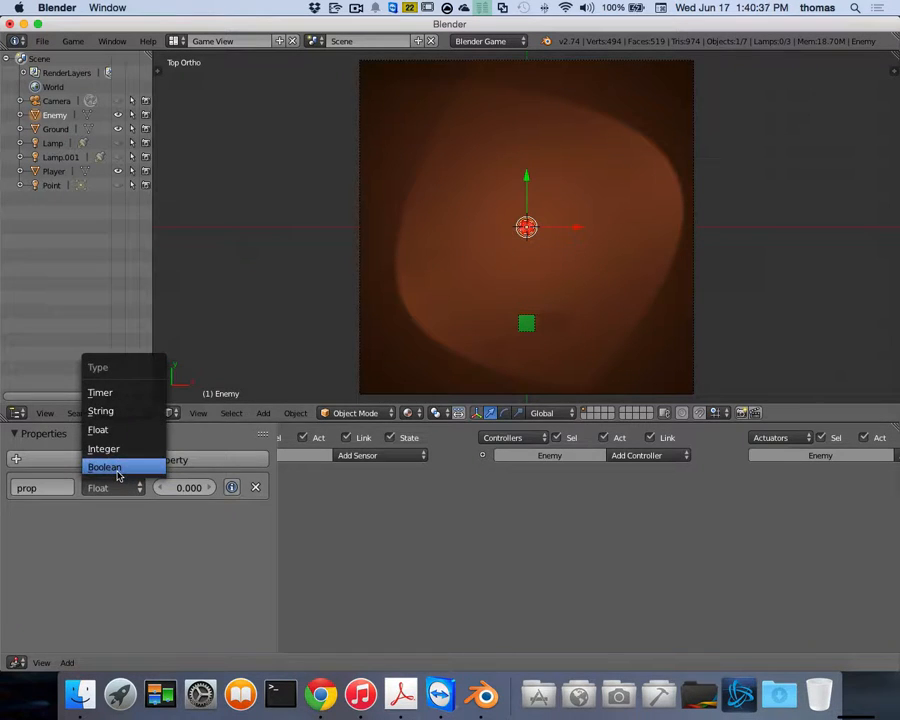
pyautogui.click(112, 463)
pyautogui.click(65, 488)
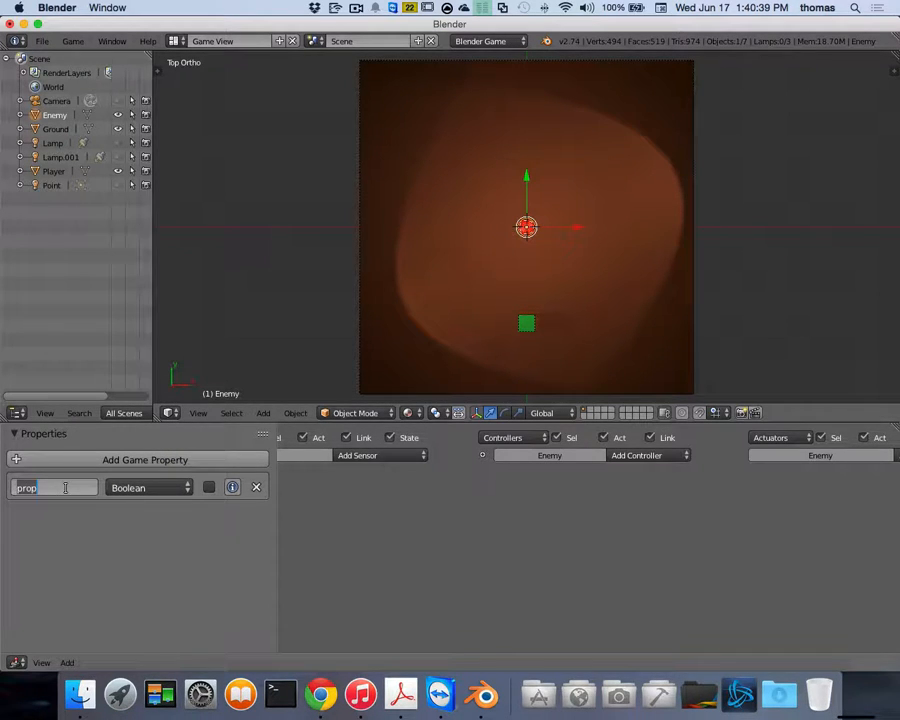
pyautogui.write('Enemy')
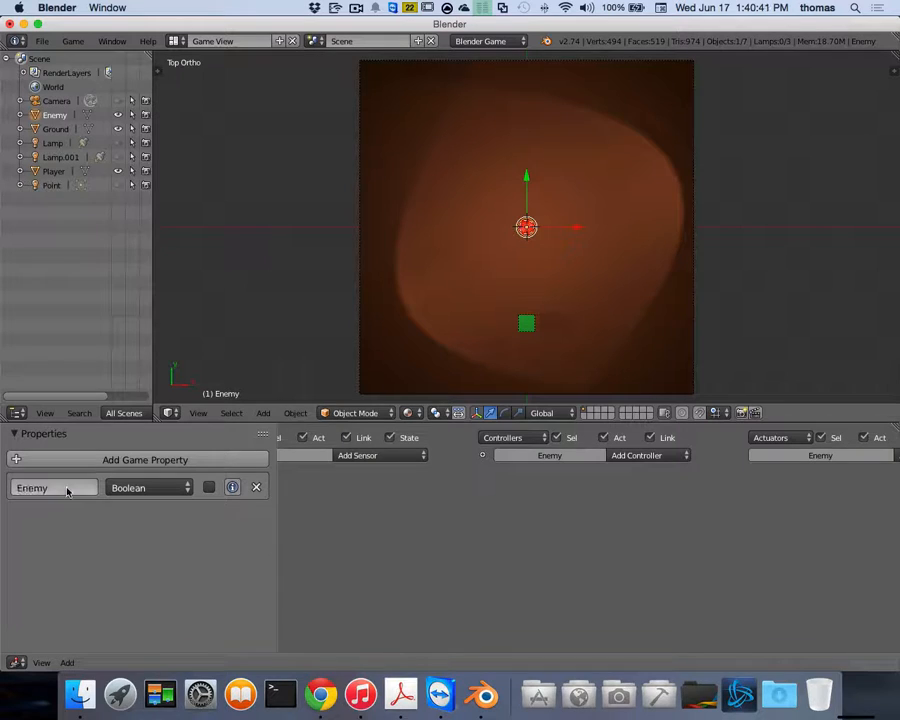
pyautogui.press('Return')
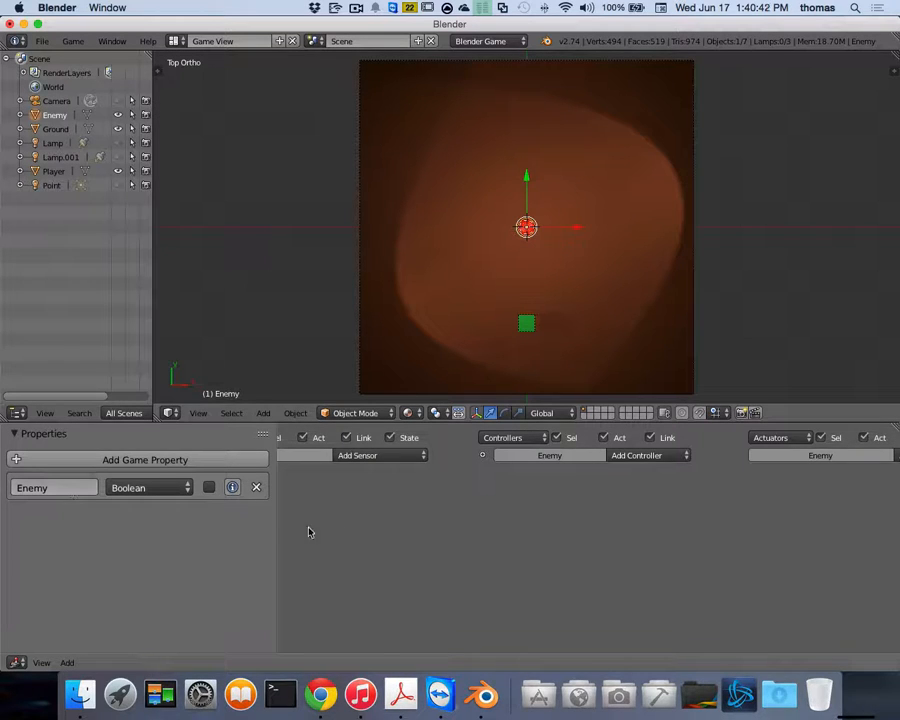
pyautogui.click(208, 487)
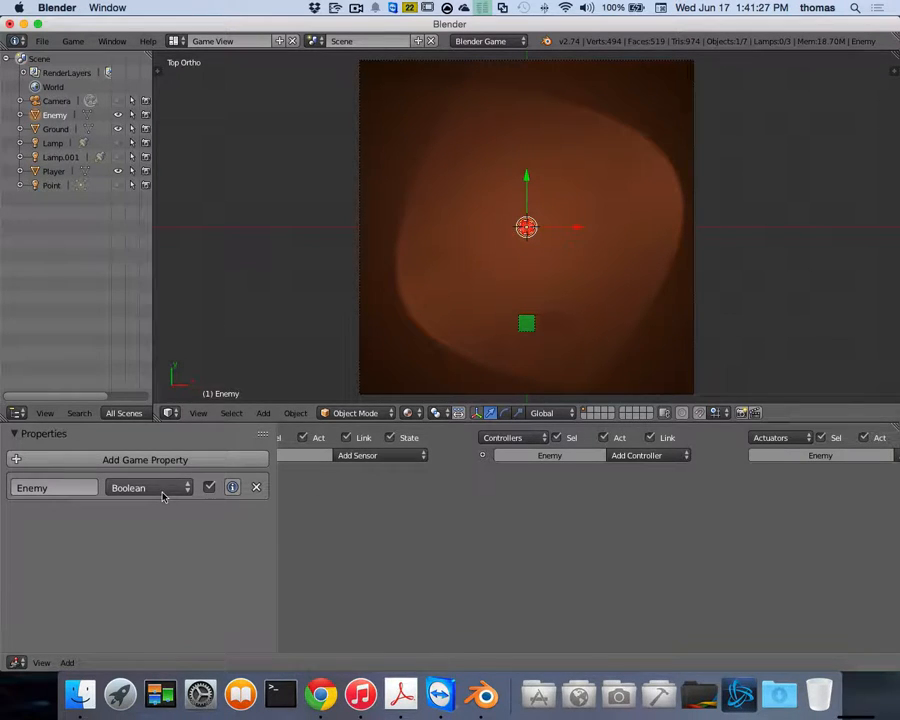
# Step: Compare the game properties of the player cube, the enemy sphere and the ground
pyautogui.rightClick(531, 323)
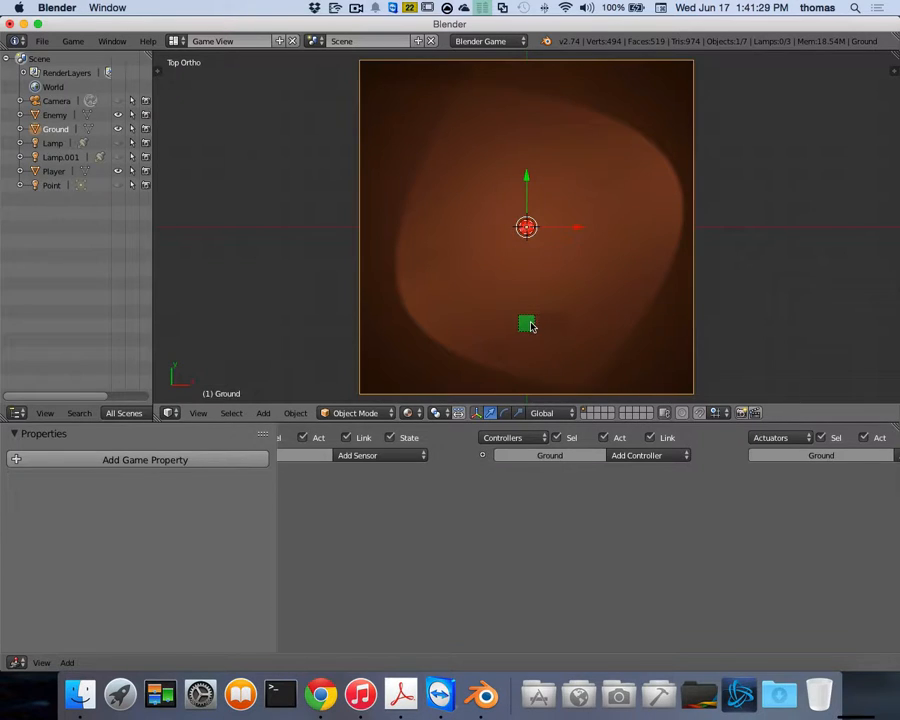
pyautogui.rightClick(529, 322)
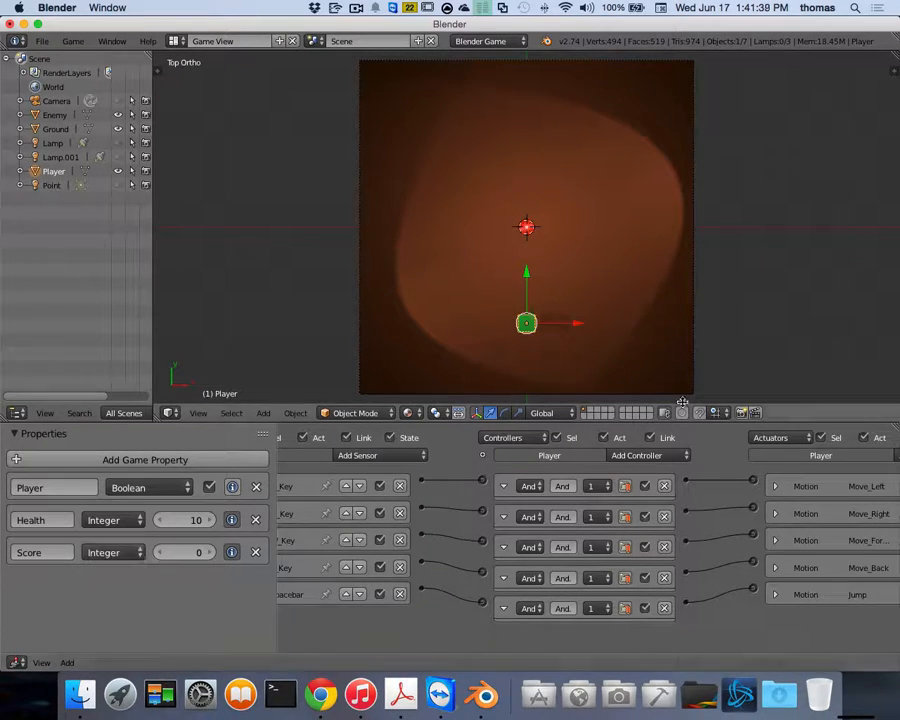
pyautogui.rightClick(528, 229)
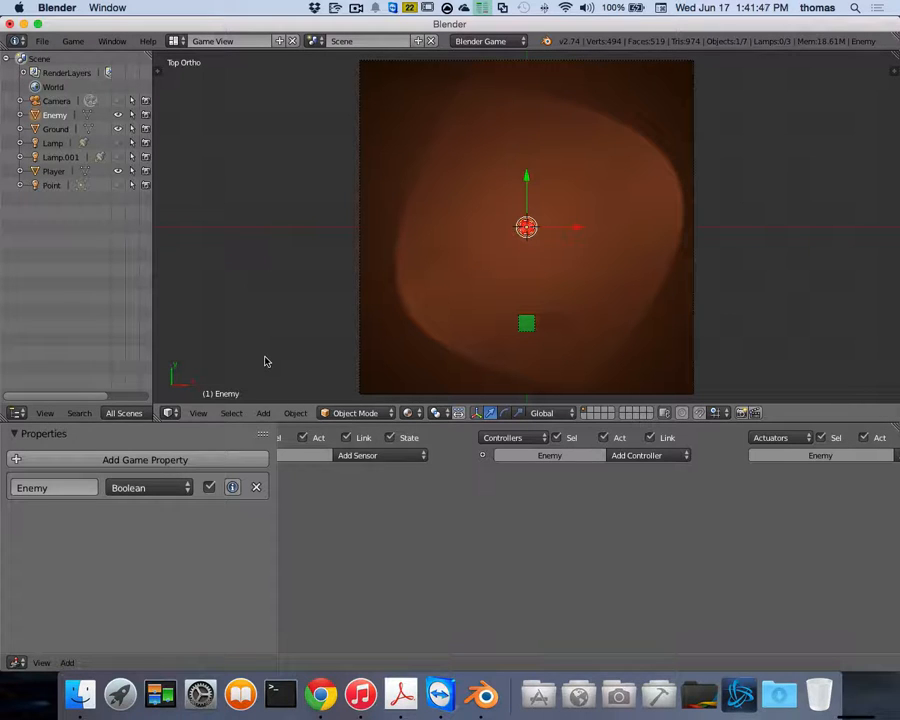
pyautogui.rightClick(476, 195)
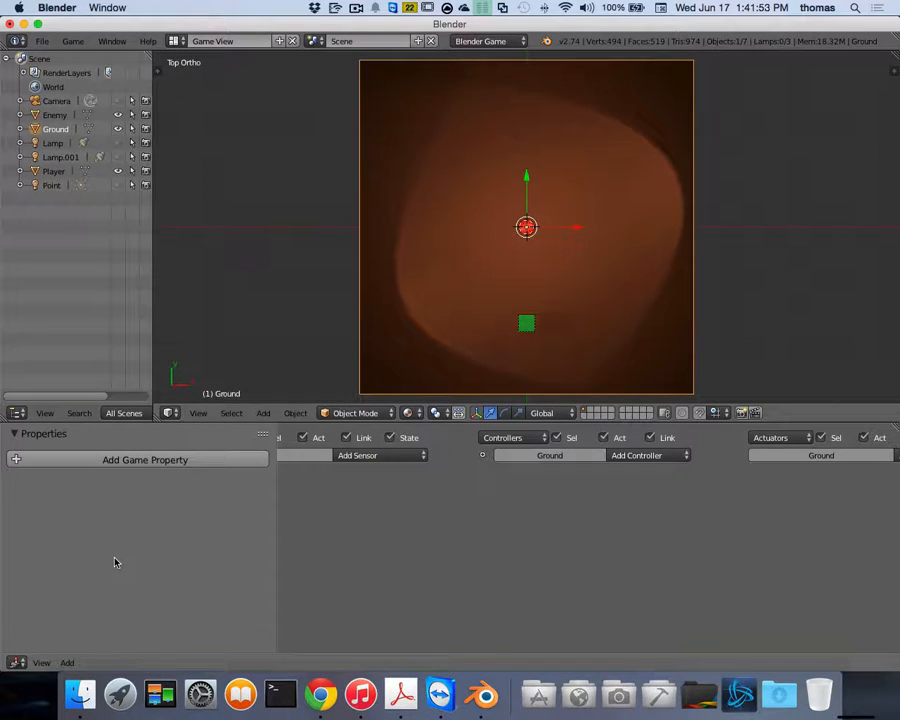
# Step: Add a Collision sensor to the player cube that reacts to objects with the Enemy property
pyautogui.rightClick(527, 323)
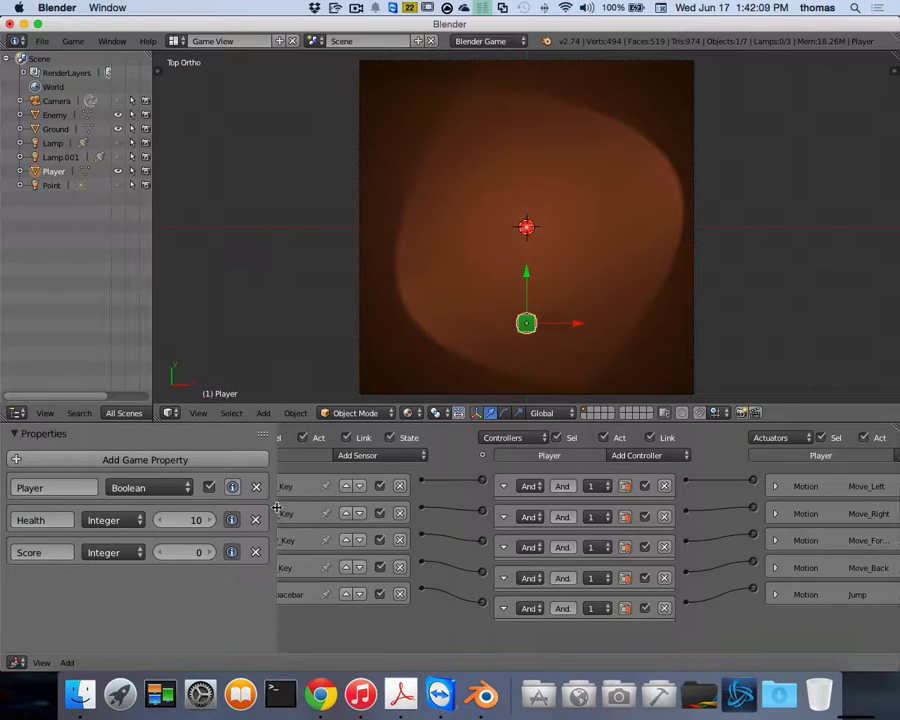
pyautogui.moveTo(277, 508); pyautogui.dragTo(118, 481)
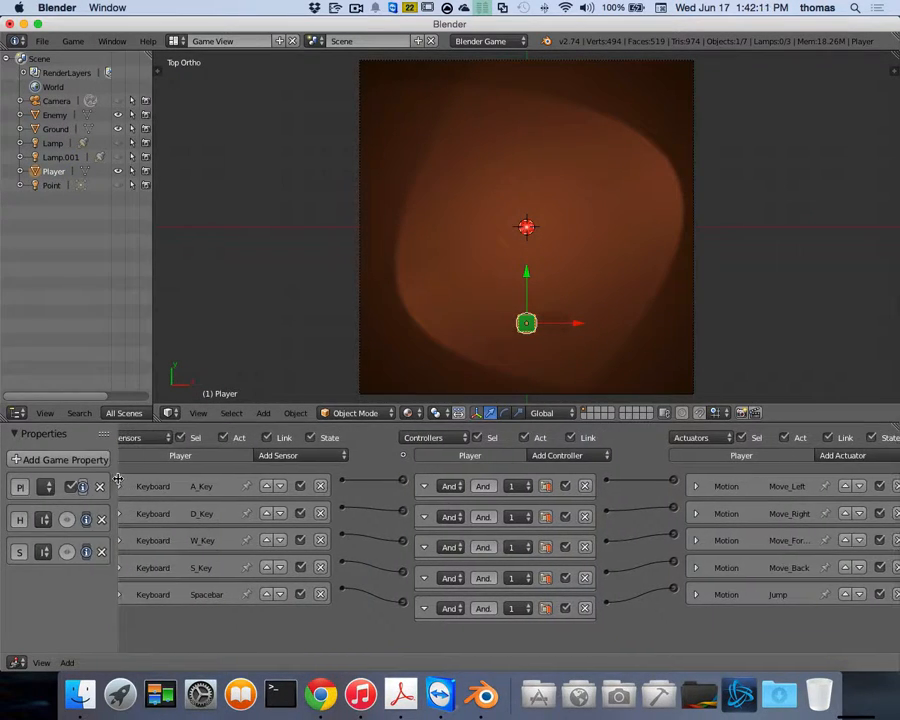
pyautogui.moveTo(425, 487); pyautogui.dragTo(441, 487, button='middle')
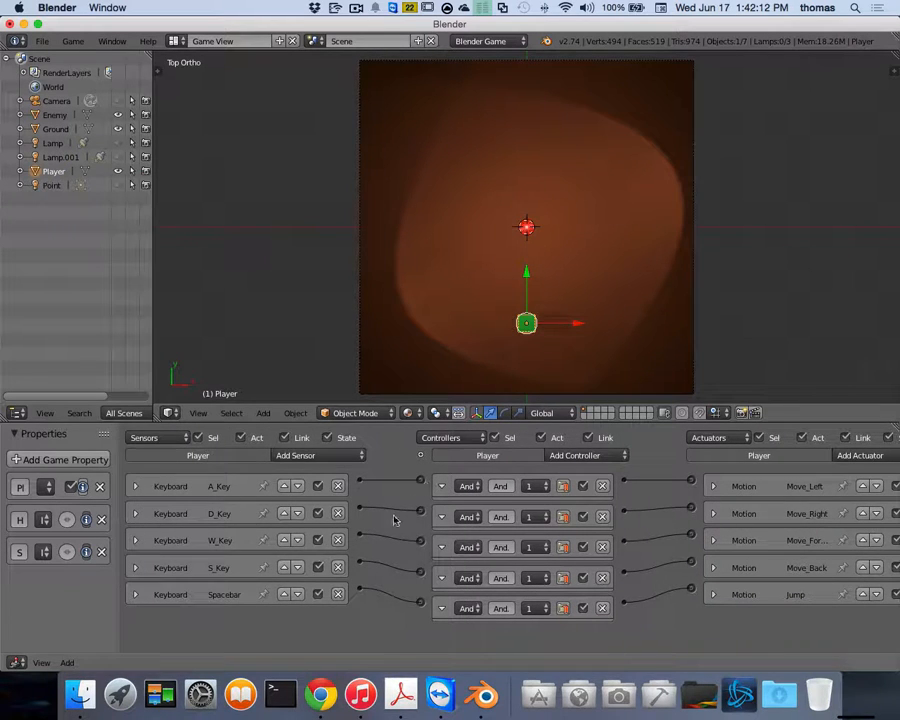
pyautogui.click(301, 458)
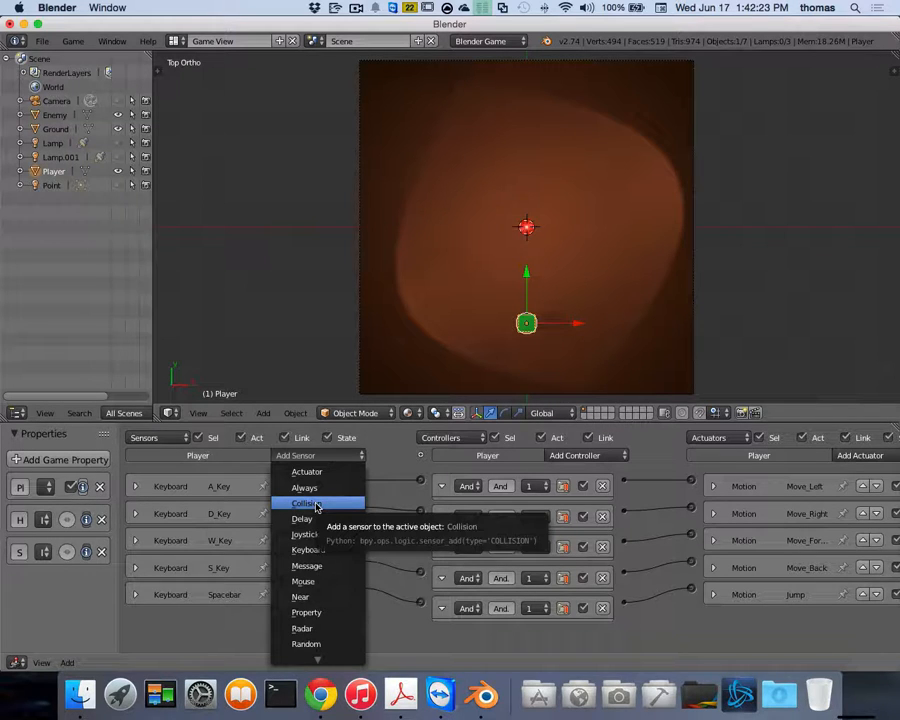
pyautogui.click(317, 505)
pyautogui.scroll(-2, 418, 622)
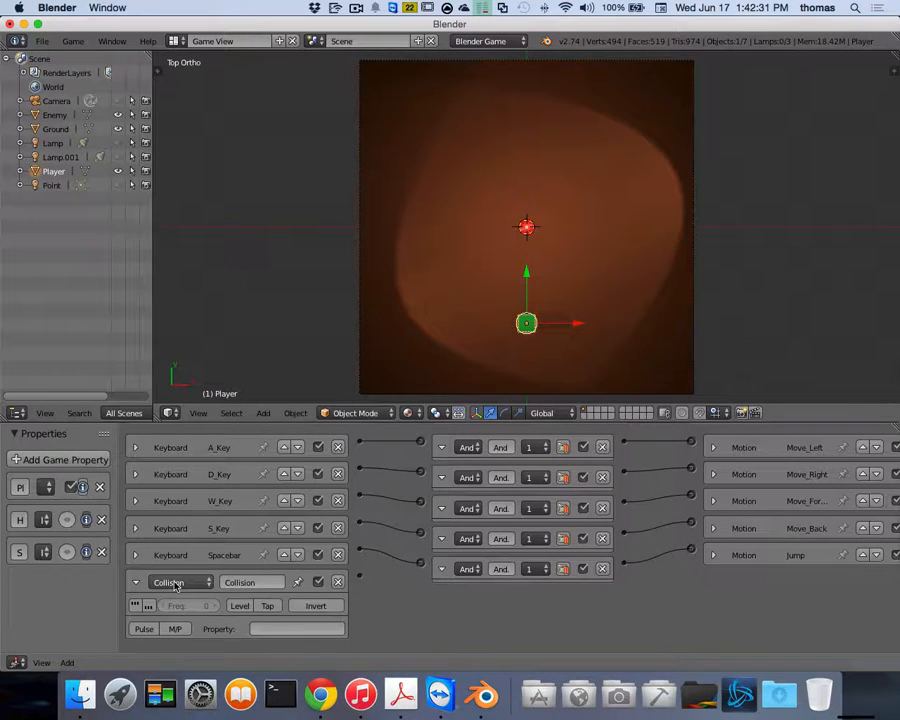
pyautogui.click(268, 628)
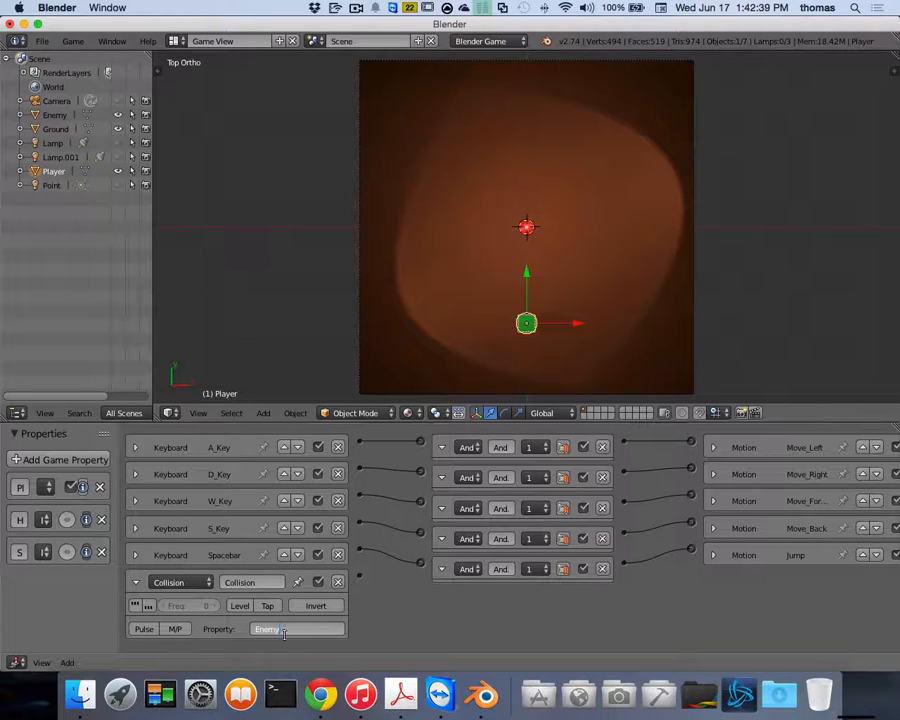
pyautogui.press('Return')
# Step: Add a Property actuator to the player cube
pyautogui.scroll(2, 850, 560)
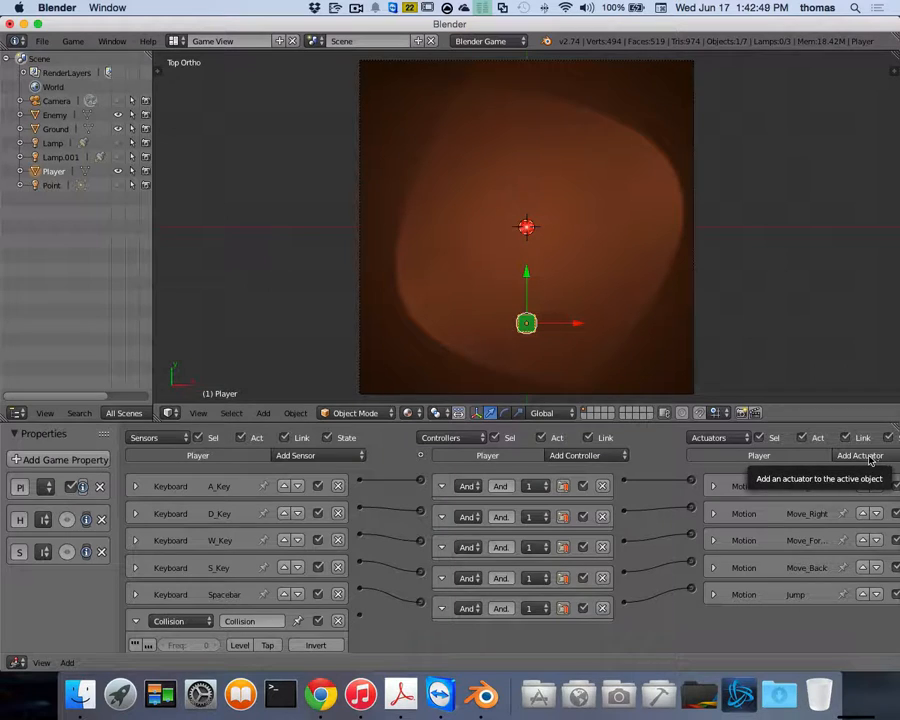
pyautogui.click(860, 457)
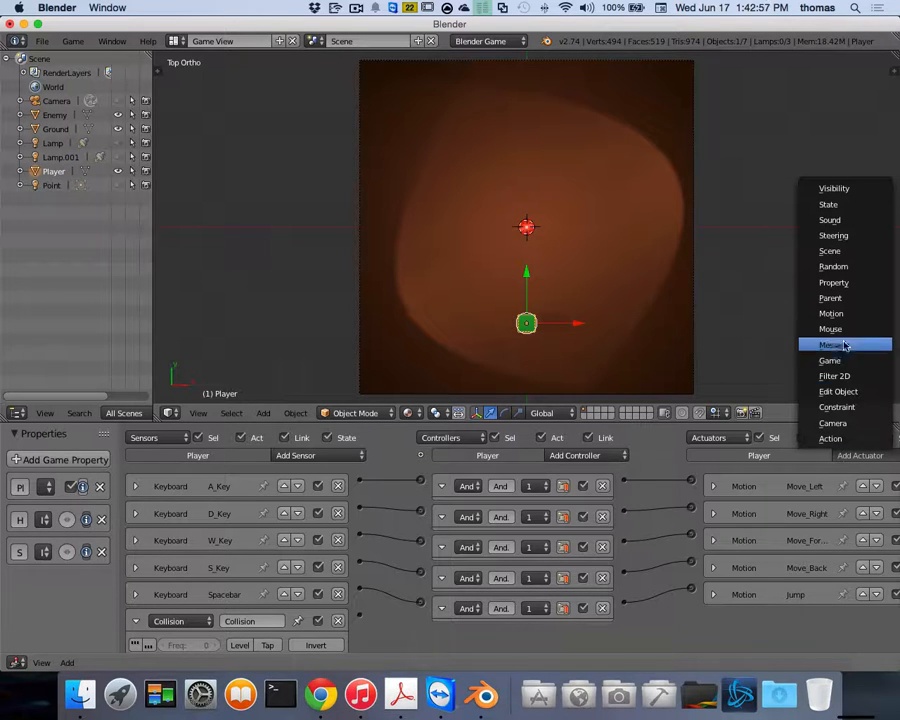
pyautogui.click(843, 284)
pyautogui.scroll(-2, 762, 428)
pyautogui.scroll(-1, 762, 428)
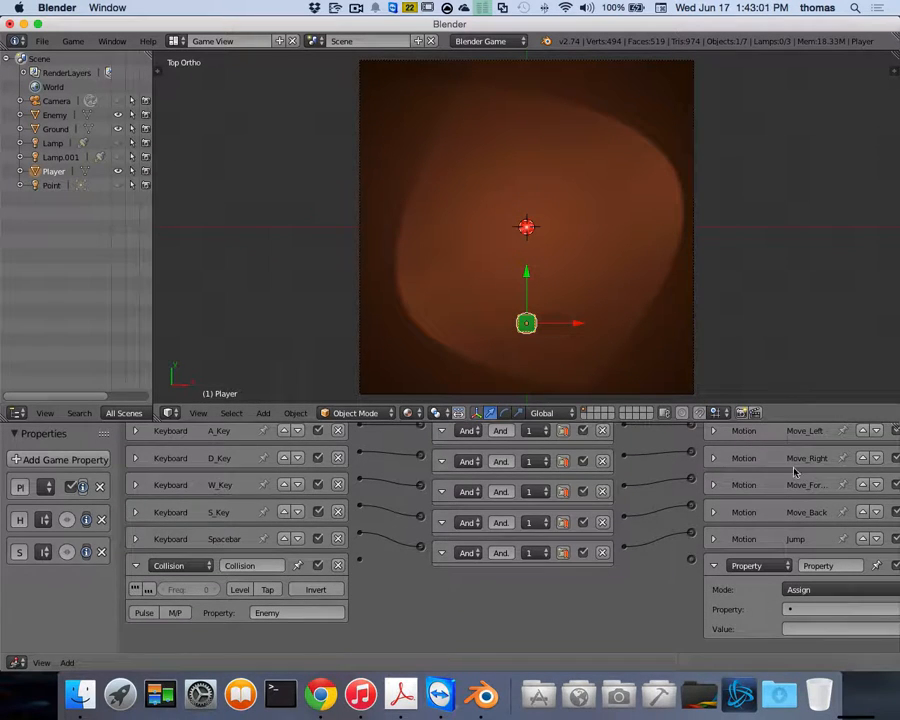
pyautogui.moveTo(850, 470); pyautogui.dragTo(815, 467, button='middle')
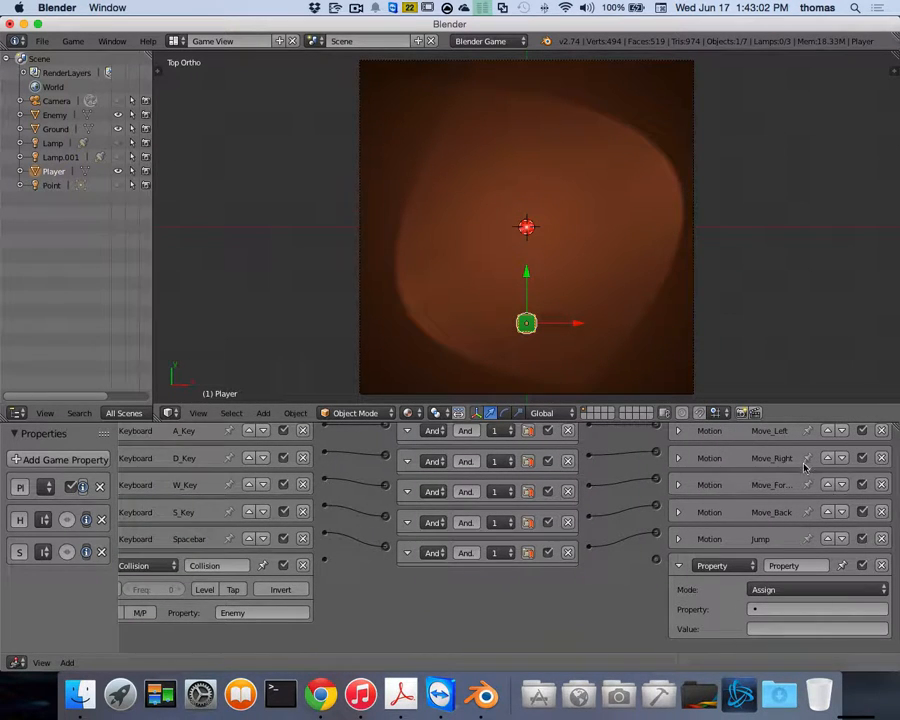
# Step: Set the Property actuator to Add -1 to Health and link the Collision sensor to it
pyautogui.click(795, 612)
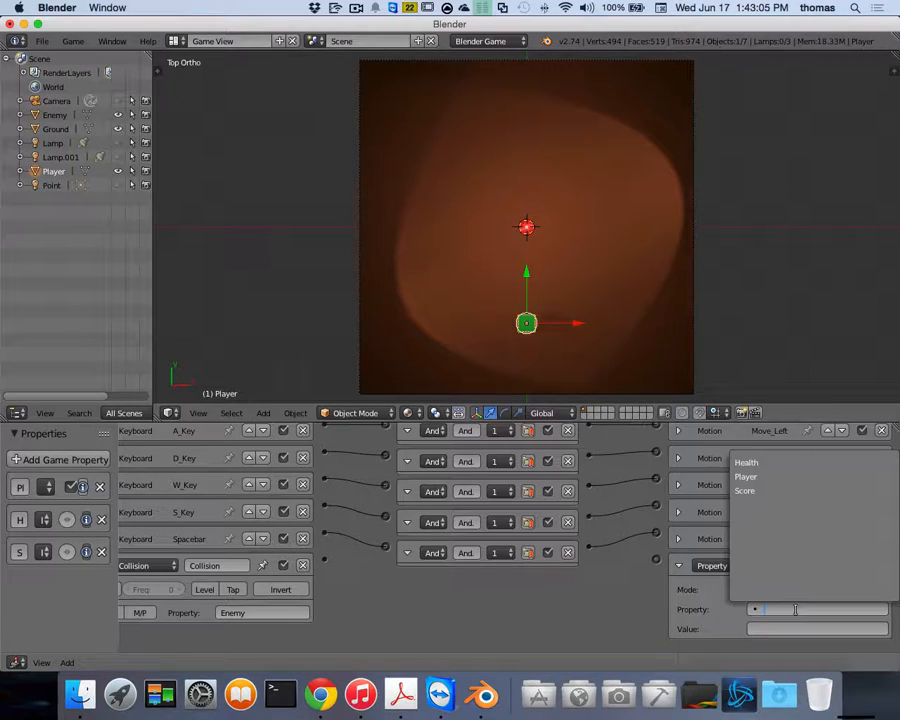
pyautogui.click(751, 461)
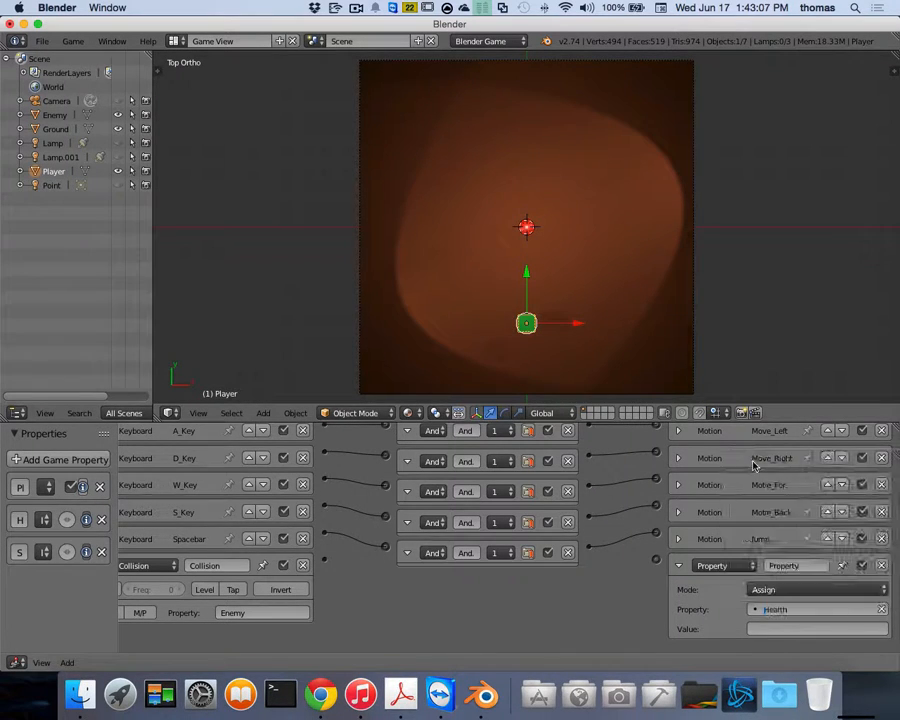
pyautogui.click(770, 630)
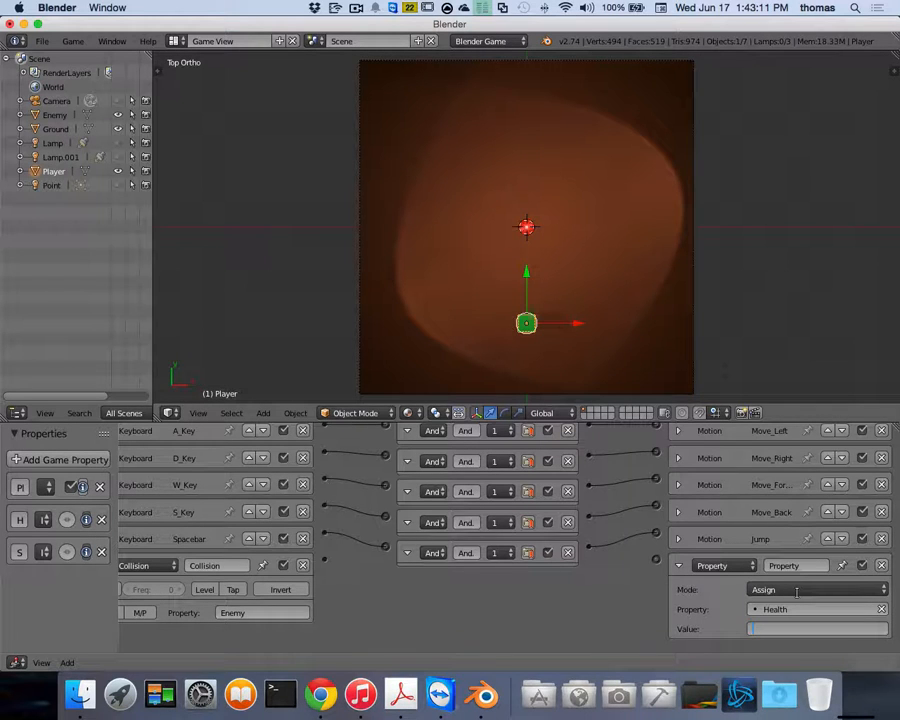
pyautogui.click(879, 591)
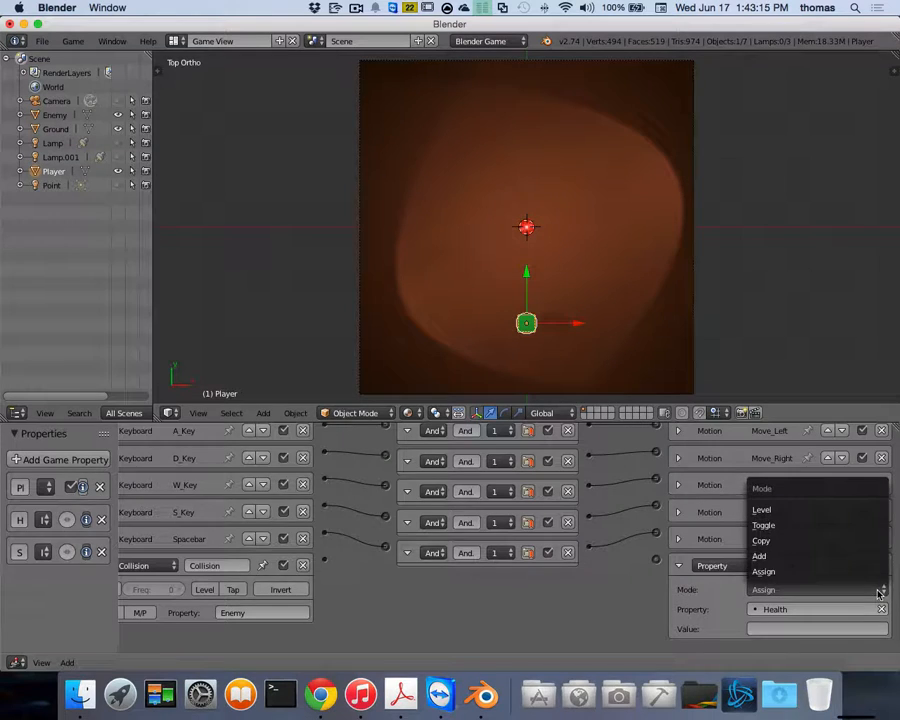
pyautogui.click(787, 557)
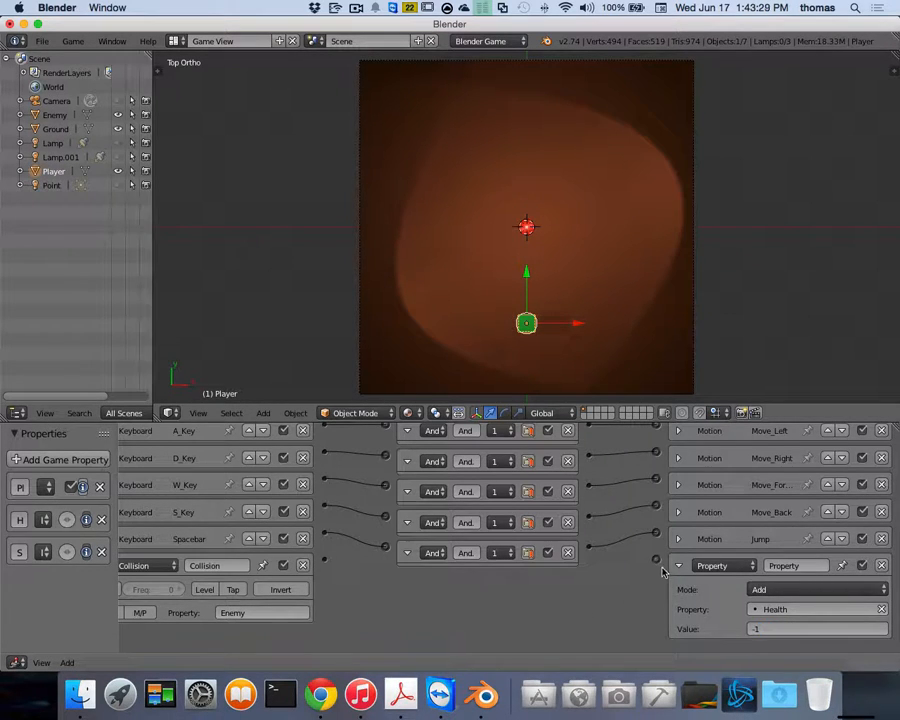
pyautogui.moveTo(327, 566); pyautogui.dragTo(656, 564)
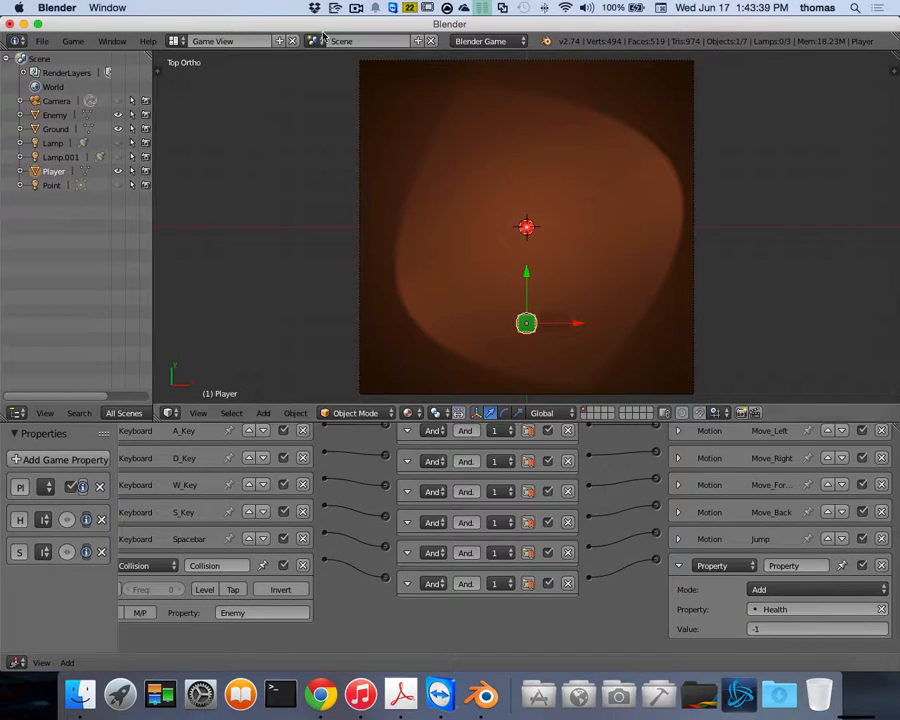
# Step: Run the game and steer the player cube into the enemy sphere to test the Health loss on collision
pyautogui.press('p')
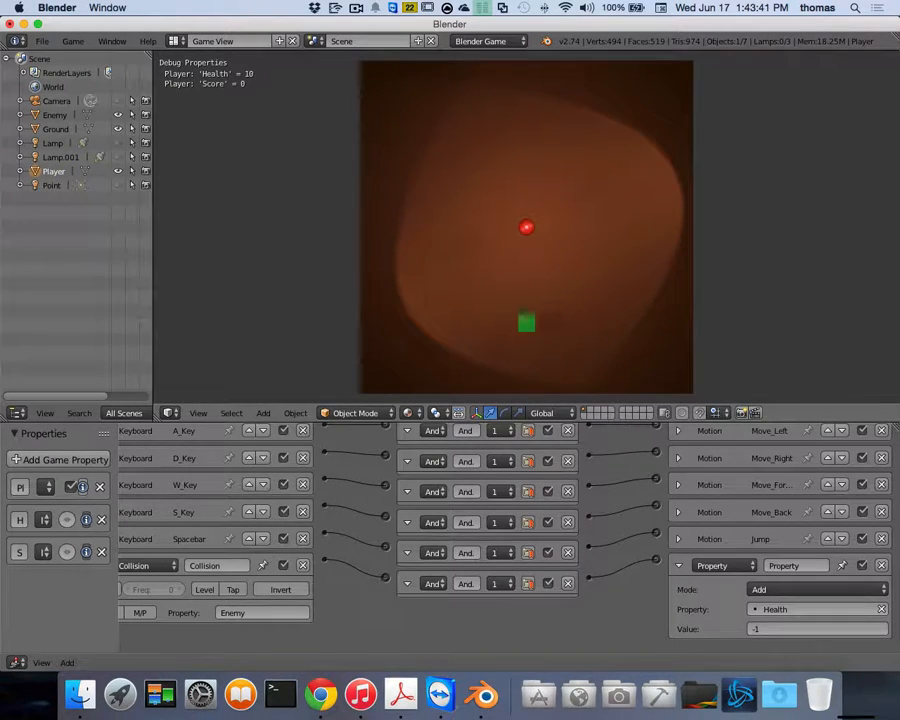
pyautogui.press('w')
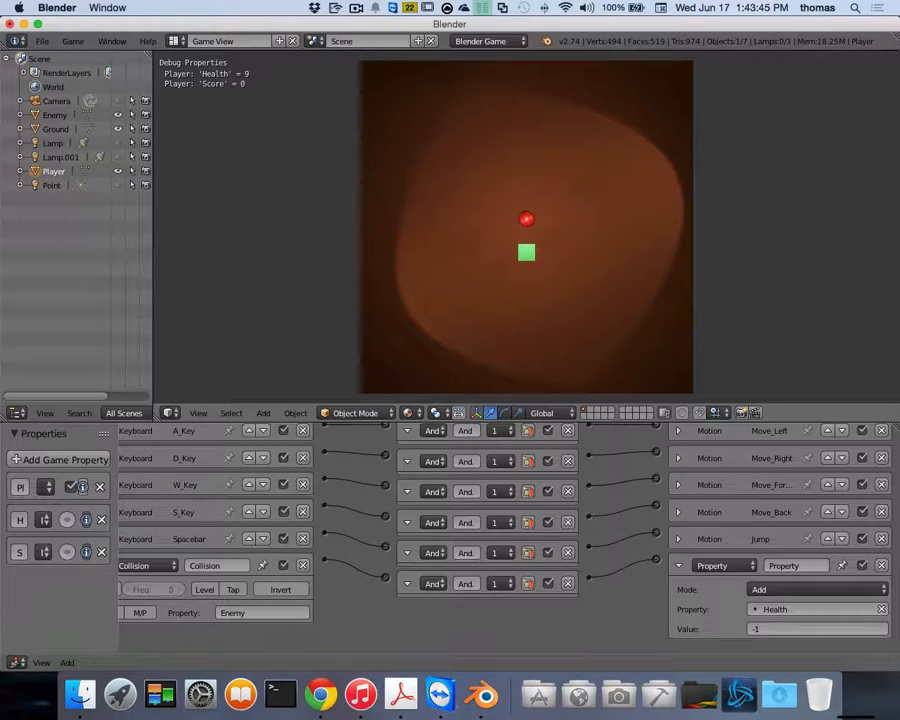
pyautogui.press('d')
pyautogui.press('w')
pyautogui.press('s')
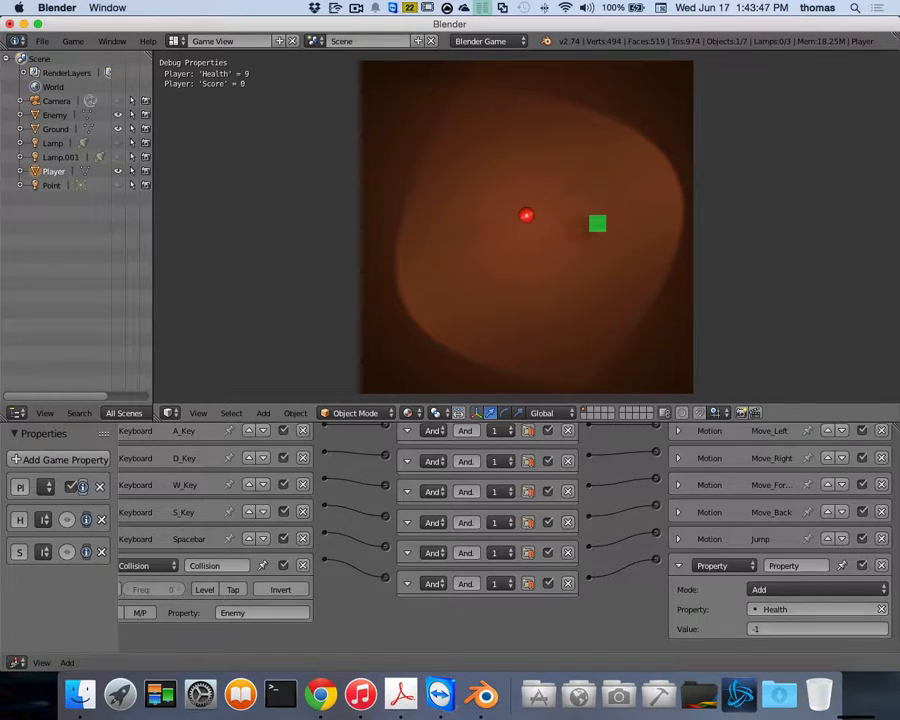
# Step: Play-test the game by steering the green Player cube into the red Enemy from several sides while watching Health, and end the test
pyautogui.press('a')
pyautogui.press('w')
pyautogui.press('a')
pyautogui.press('s')
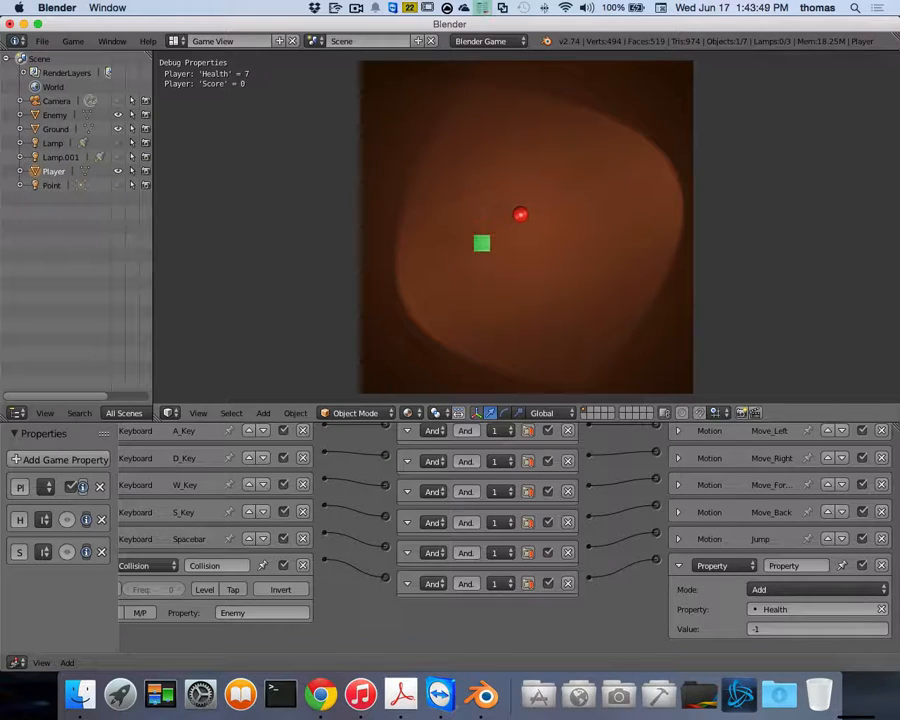
pyautogui.press('d')
pyautogui.press('w')
pyautogui.press('a')
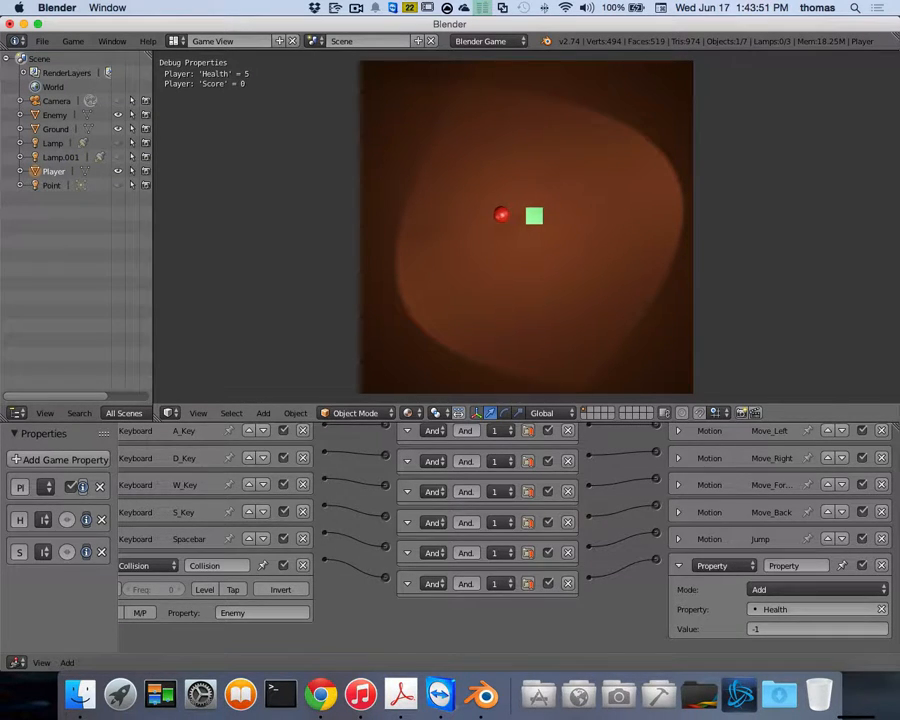
pyautogui.press('d')
pyautogui.press('a')
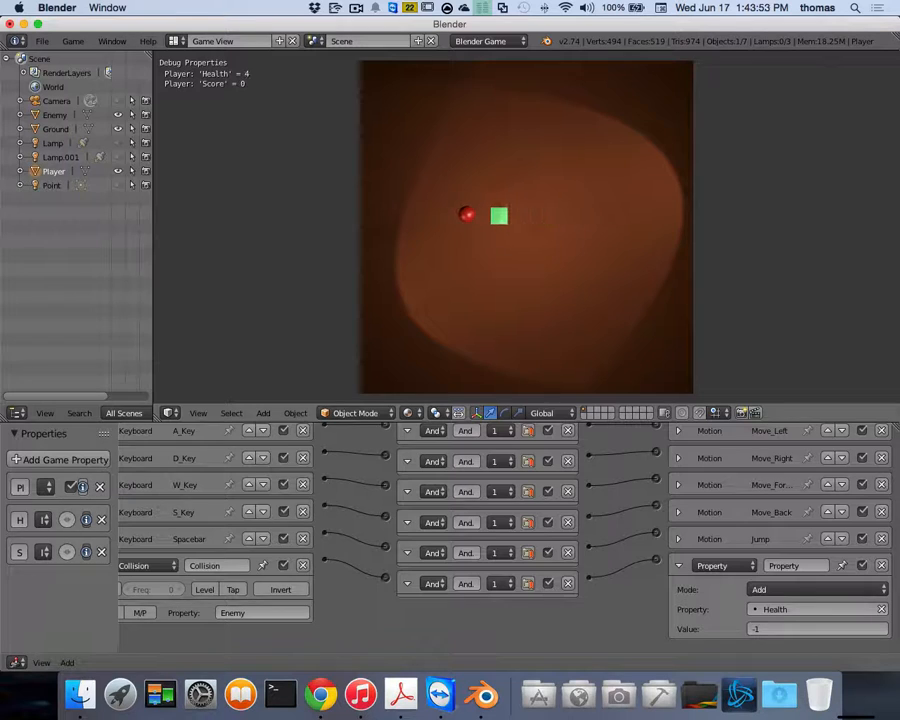
pyautogui.press('d')
pyautogui.press('a')
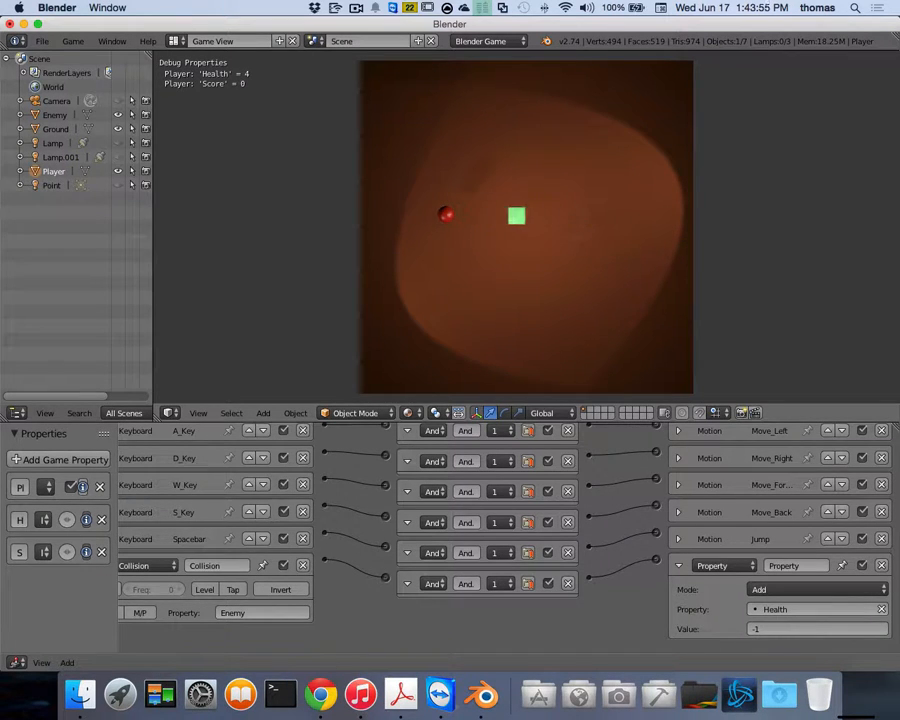
pyautogui.press('d')
pyautogui.press('a')
pyautogui.press('d')
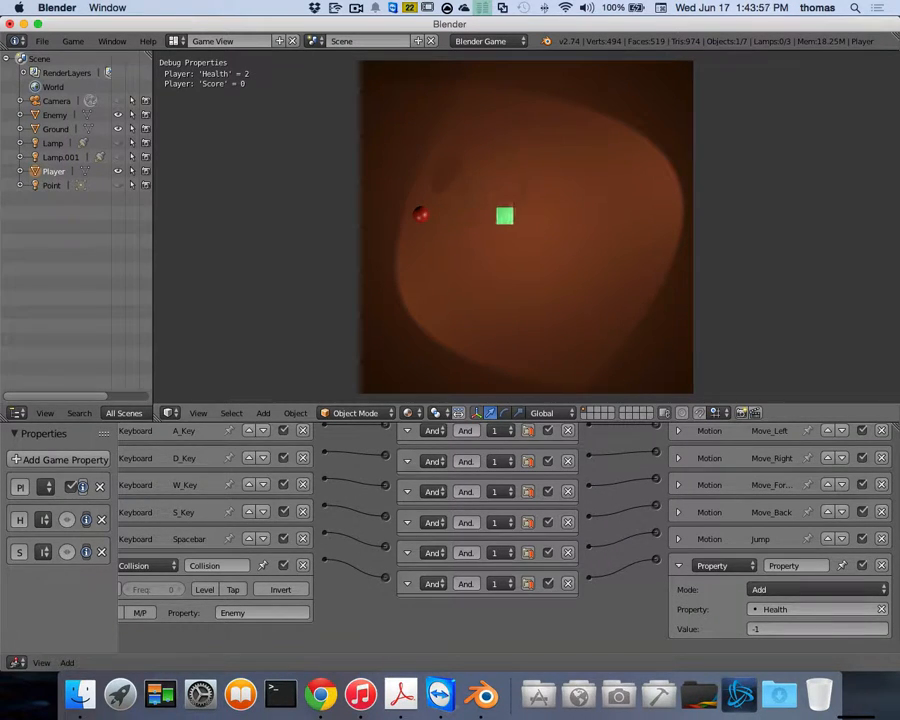
pyautogui.press('a')
pyautogui.press('d')
pyautogui.press('a')
pyautogui.press('d')
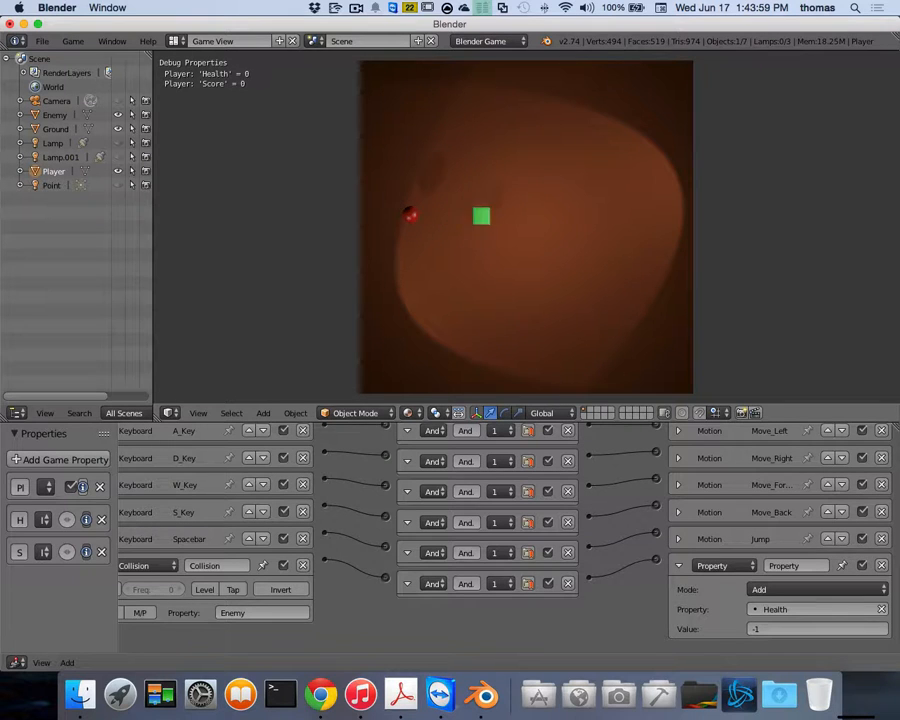
pyautogui.press('a')
pyautogui.press('d')
pyautogui.press('a')
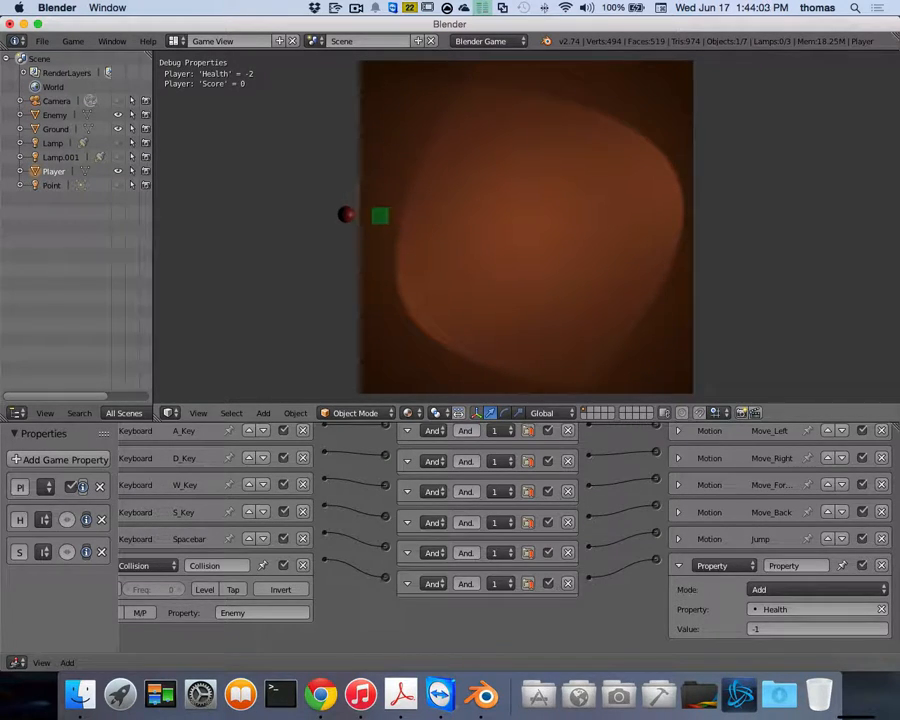
pyautogui.press('d')
pyautogui.press('space')
pyautogui.press('s')
pyautogui.press('d')
pyautogui.press('w')
pyautogui.press('a')
pyautogui.press('Escape')
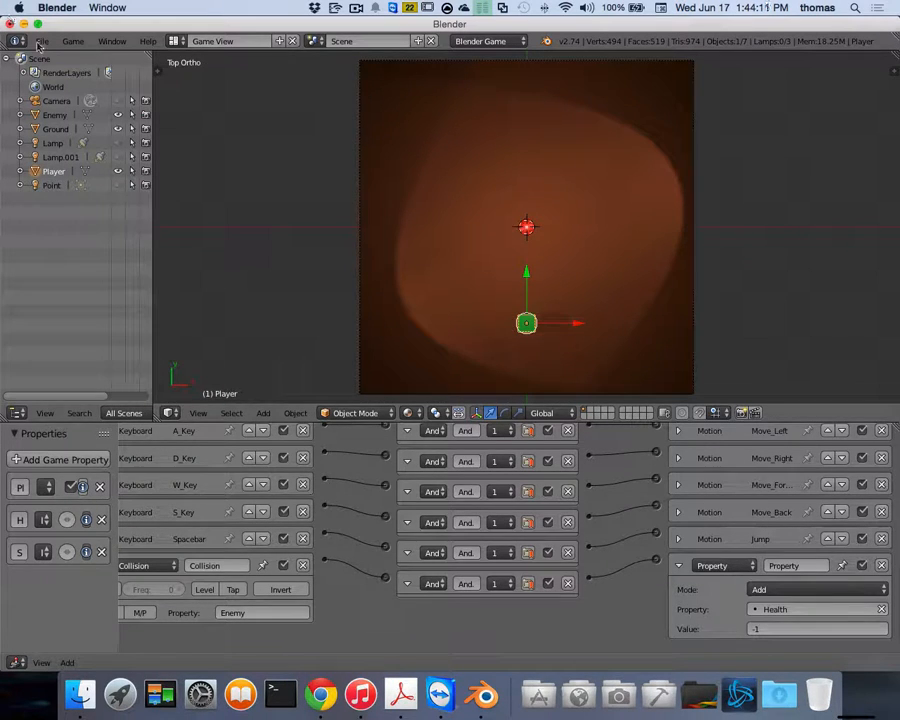
# Step: Turn on Show Physics Visualization for the game engine
pyautogui.click(73, 41)
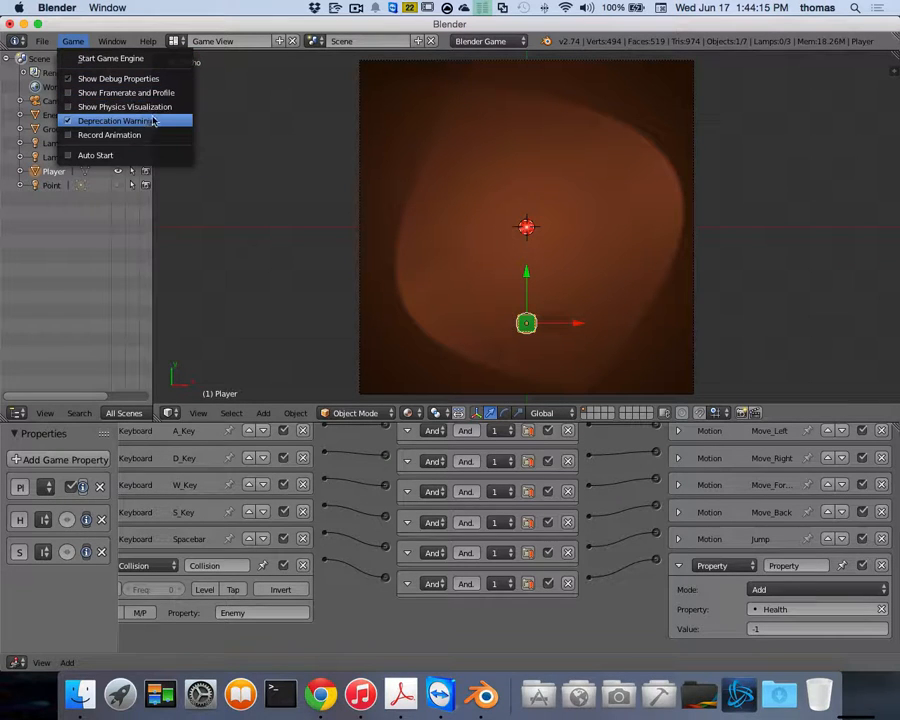
pyautogui.click(84, 109)
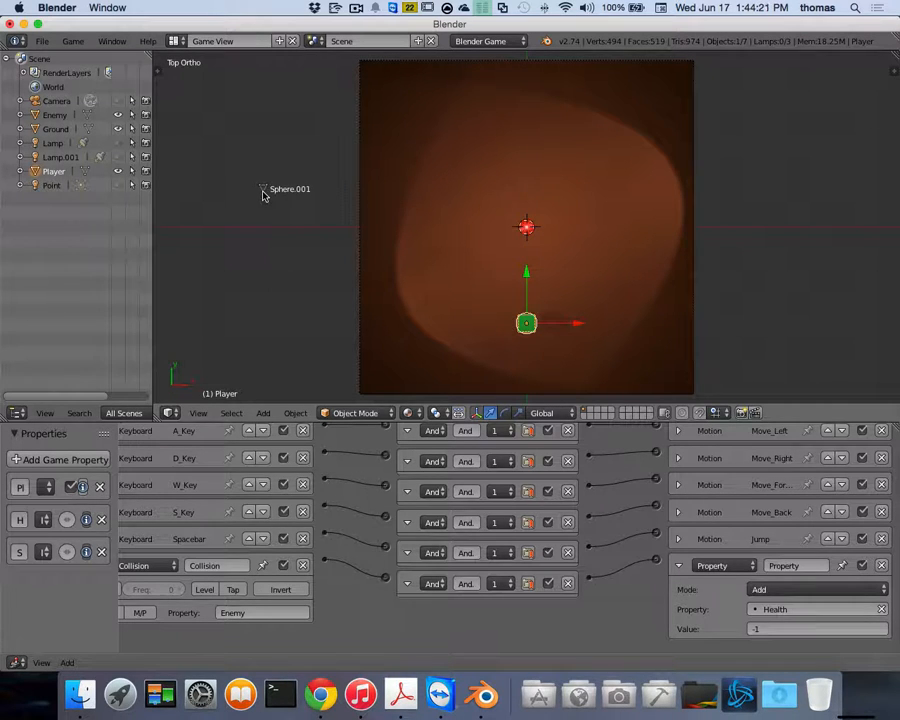
pyautogui.click(73, 41)
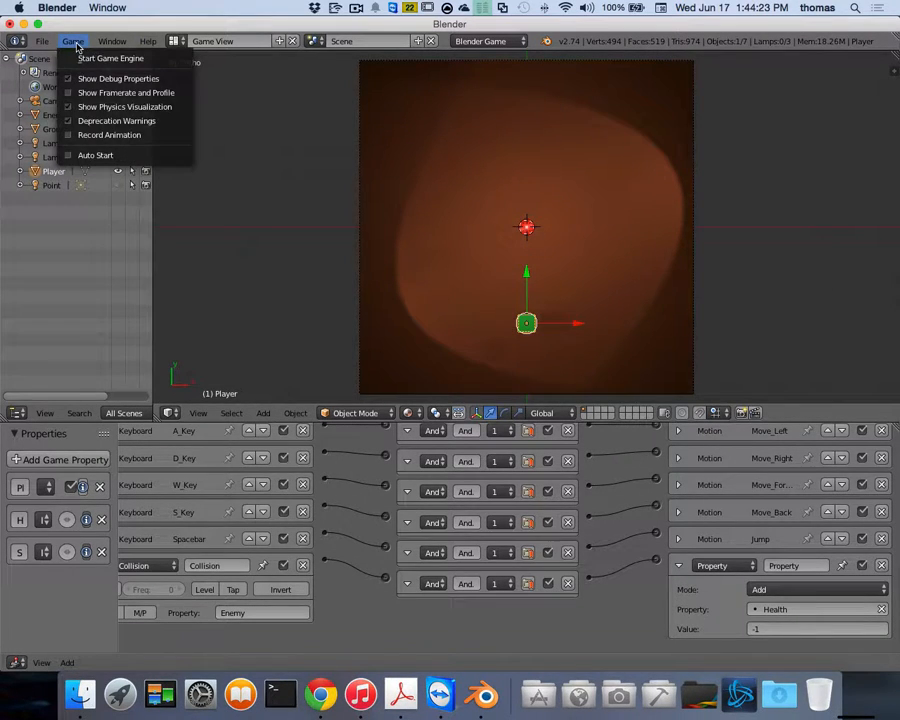
pyautogui.click(94, 106)
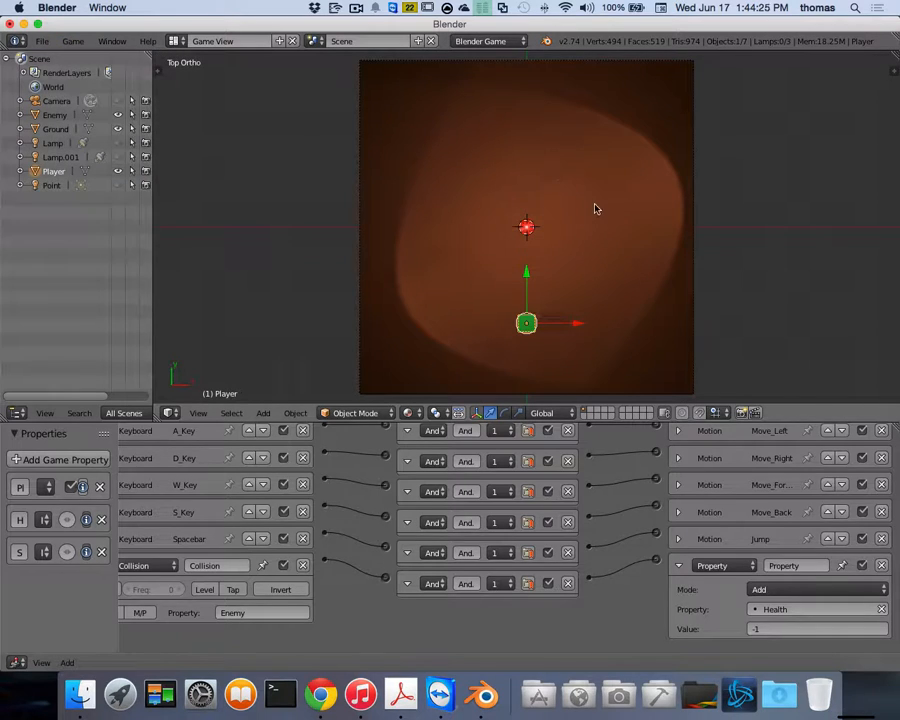
# Step: Run the game with physics outlines shown, steer the Player against the Enemy's collision shape from different sides, and end the run
pyautogui.press('p')
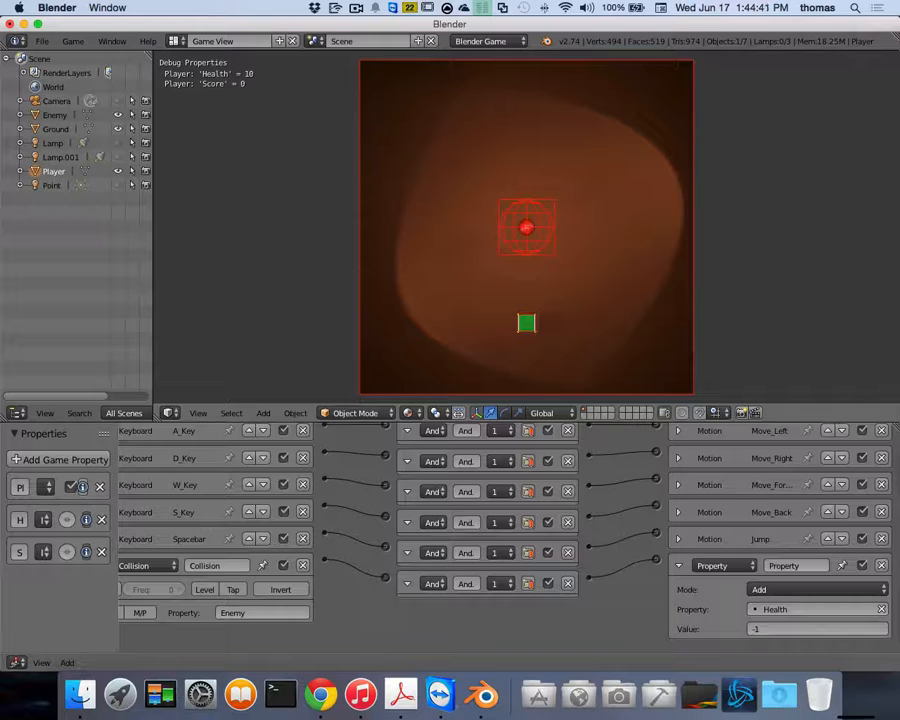
pyautogui.press('w')
pyautogui.press('s')
pyautogui.press('w')
pyautogui.press('d')
pyautogui.press('w')
pyautogui.press('a')
pyautogui.press('d')
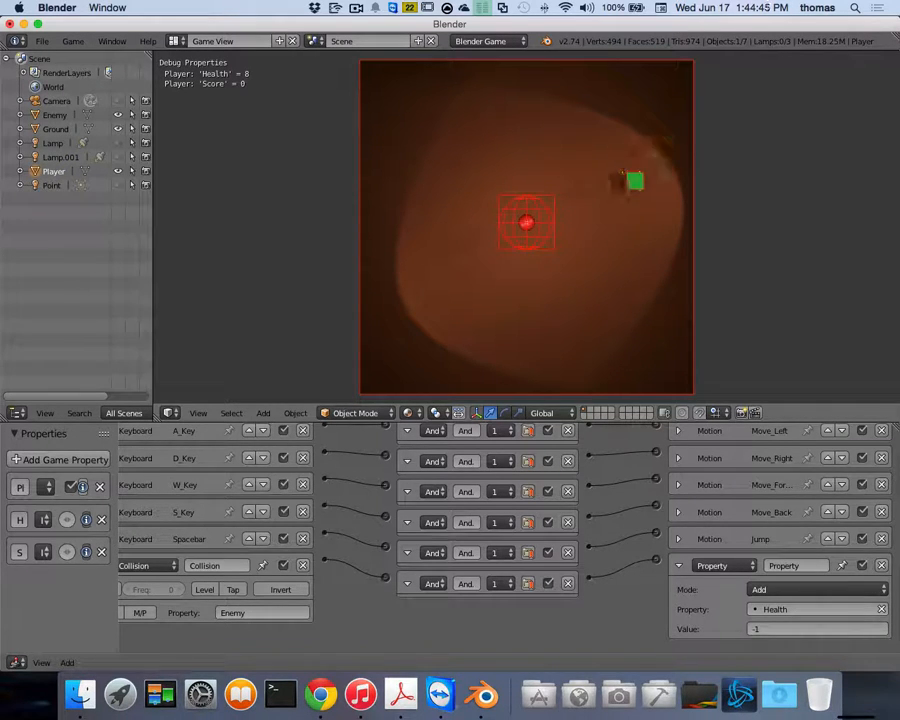
pyautogui.press('a')
pyautogui.press('s')
pyautogui.press('d')
pyautogui.press('a')
pyautogui.press('w')
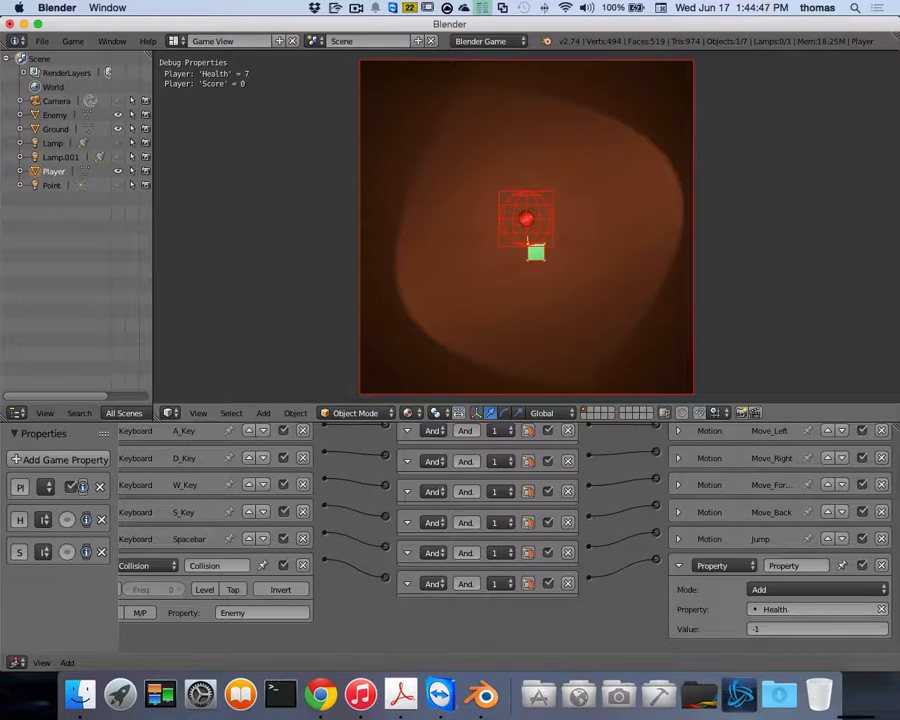
pyautogui.press('d')
pyautogui.press('w')
pyautogui.press('a')
pyautogui.press('s')
pyautogui.press('d')
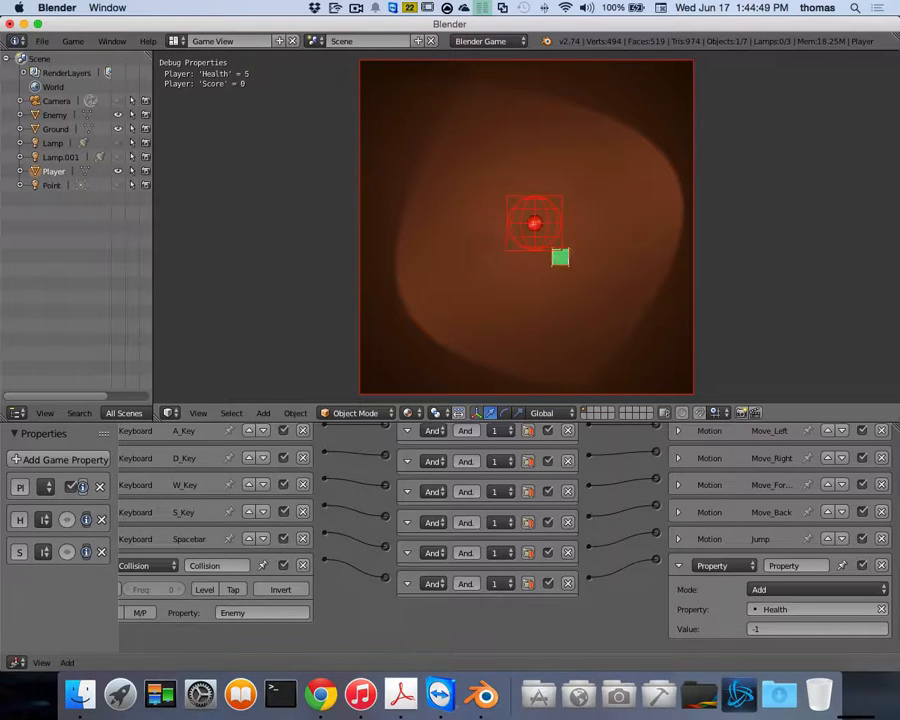
pyautogui.press('a')
pyautogui.press('w')
pyautogui.press('d')
pyautogui.press('d')
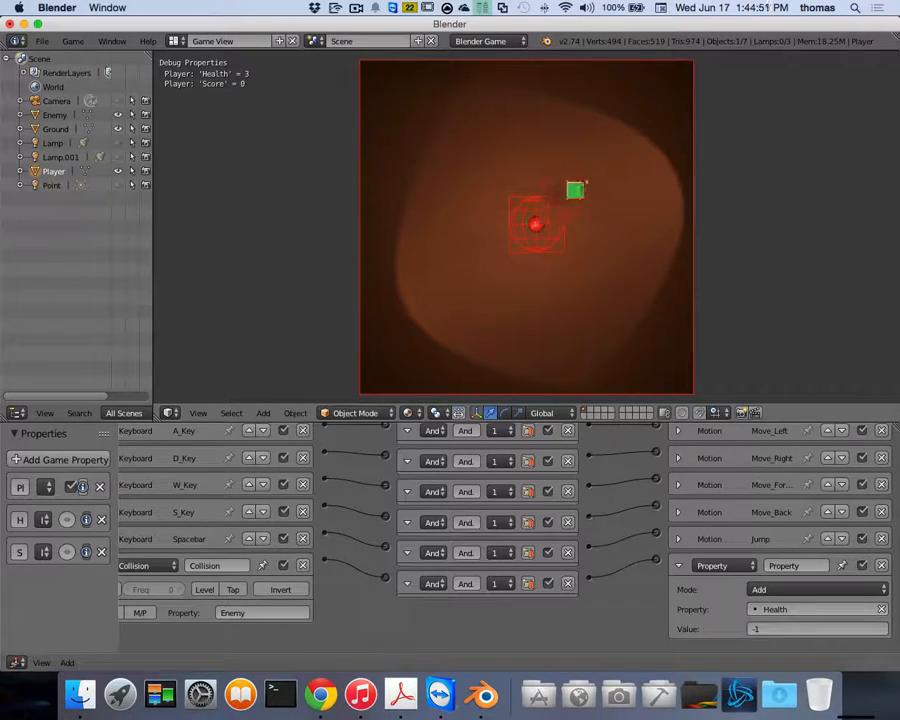
pyautogui.press('a')
pyautogui.press('s')
pyautogui.press('d')
pyautogui.press('d')
pyautogui.press('w')
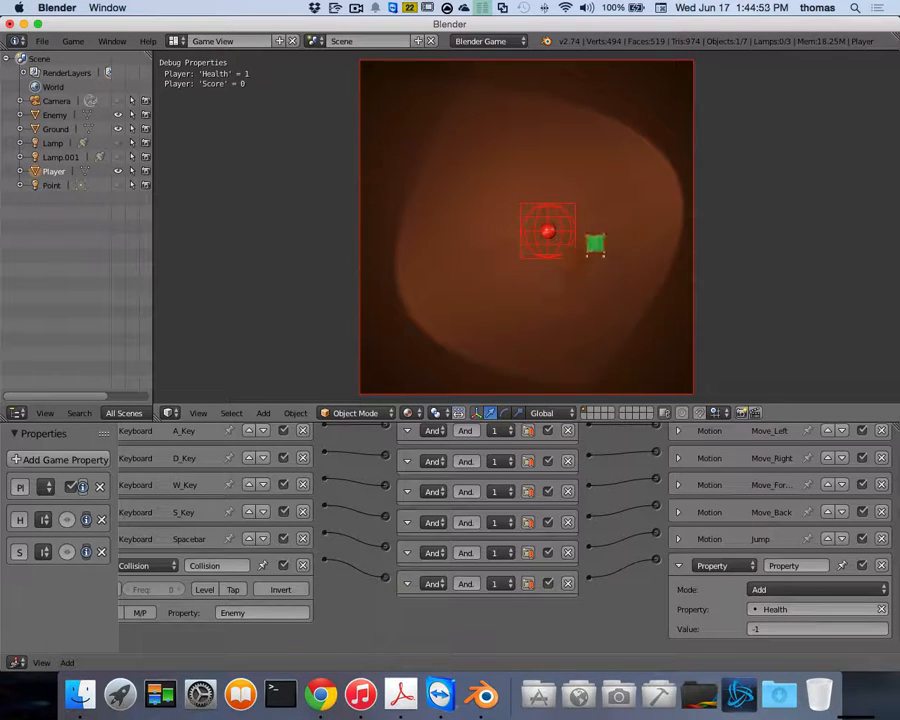
pyautogui.press('a')
pyautogui.press('d')
pyautogui.press('s')
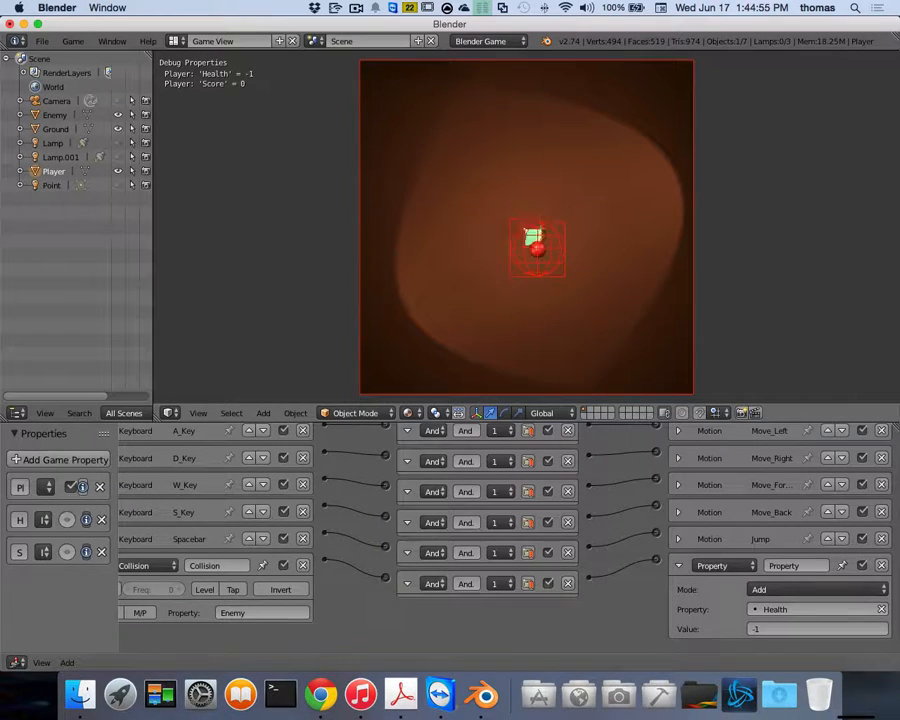
pyautogui.press('a')
pyautogui.press('d')
pyautogui.press('a')
pyautogui.press('w')
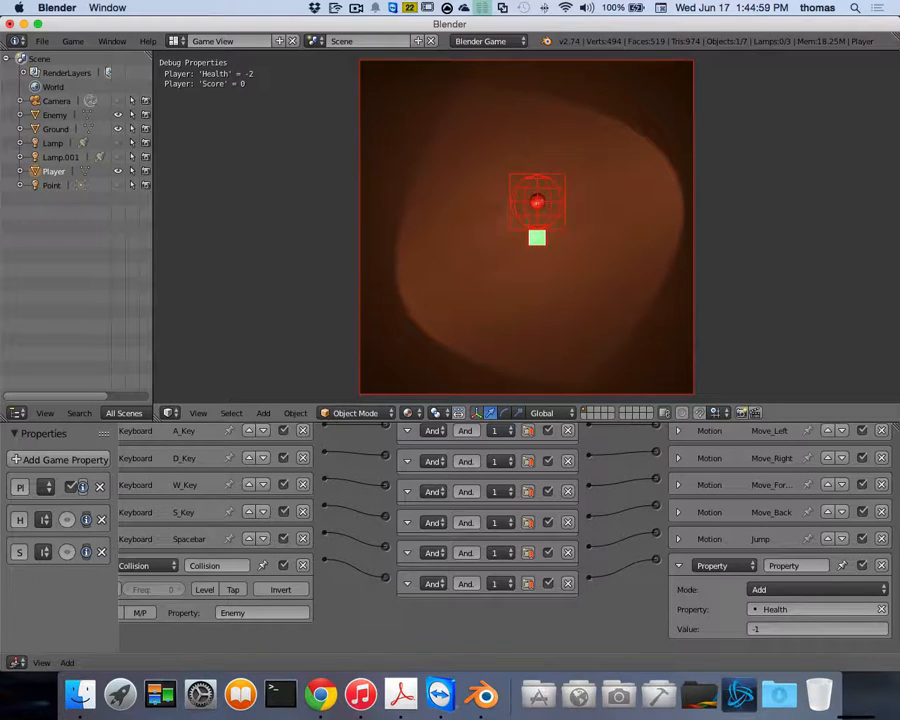
pyautogui.press('w')
pyautogui.press('s')
pyautogui.press('w')
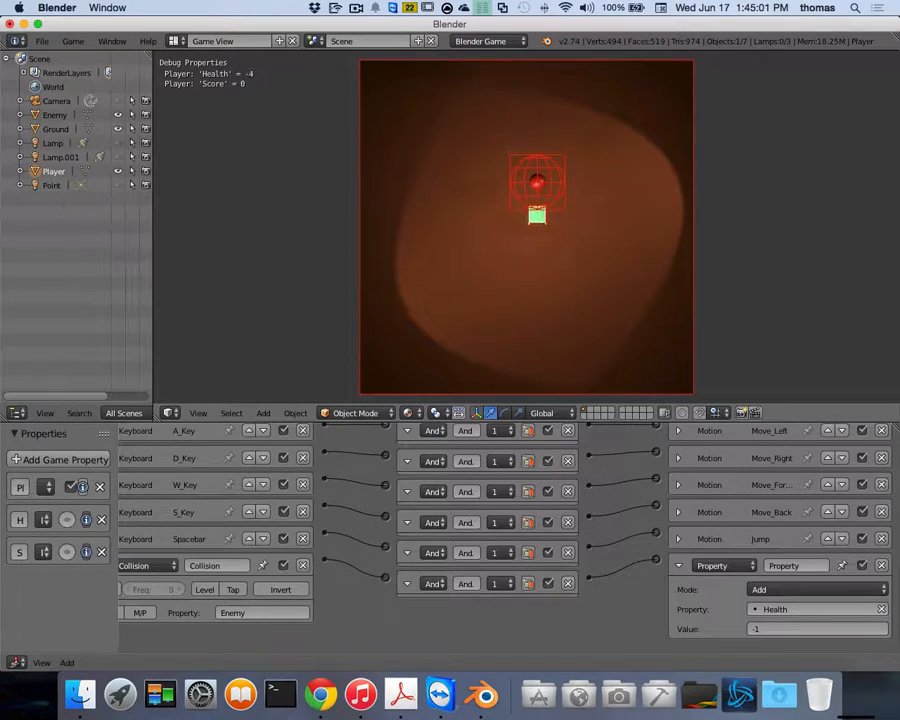
pyautogui.press('s')
pyautogui.press('w')
pyautogui.press('a')
pyautogui.press('a')
pyautogui.press('w')
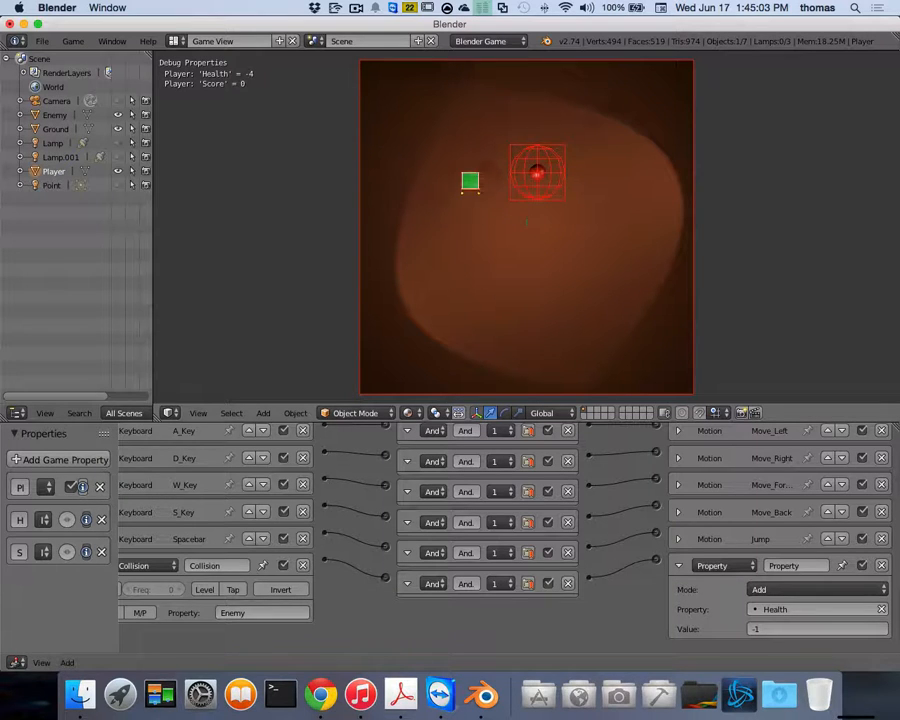
pyautogui.press('d')
pyautogui.press('s')
pyautogui.press('a')
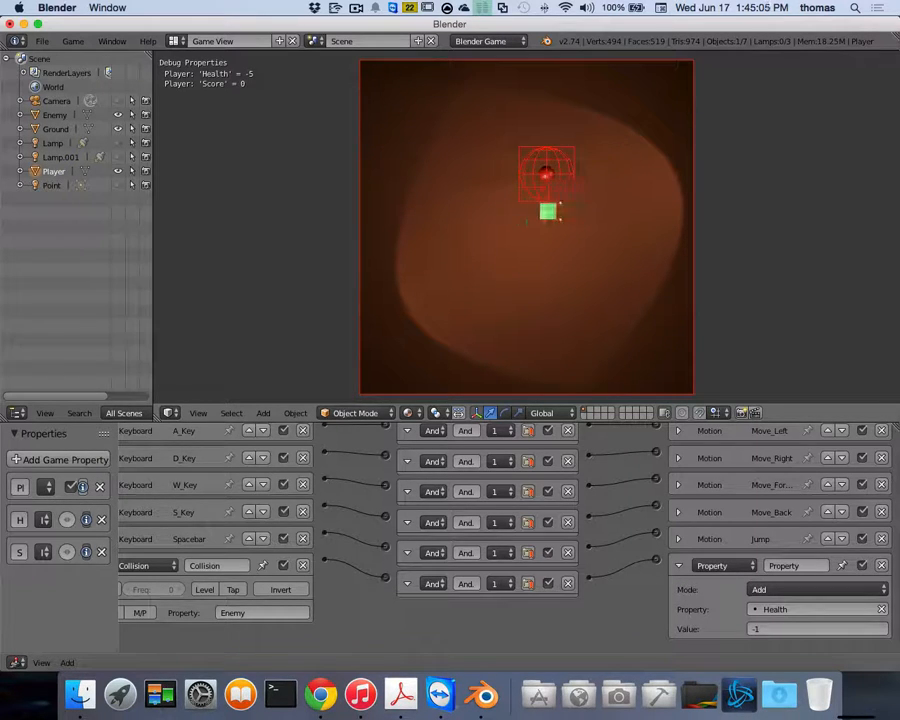
pyautogui.press('w')
pyautogui.press('Escape')
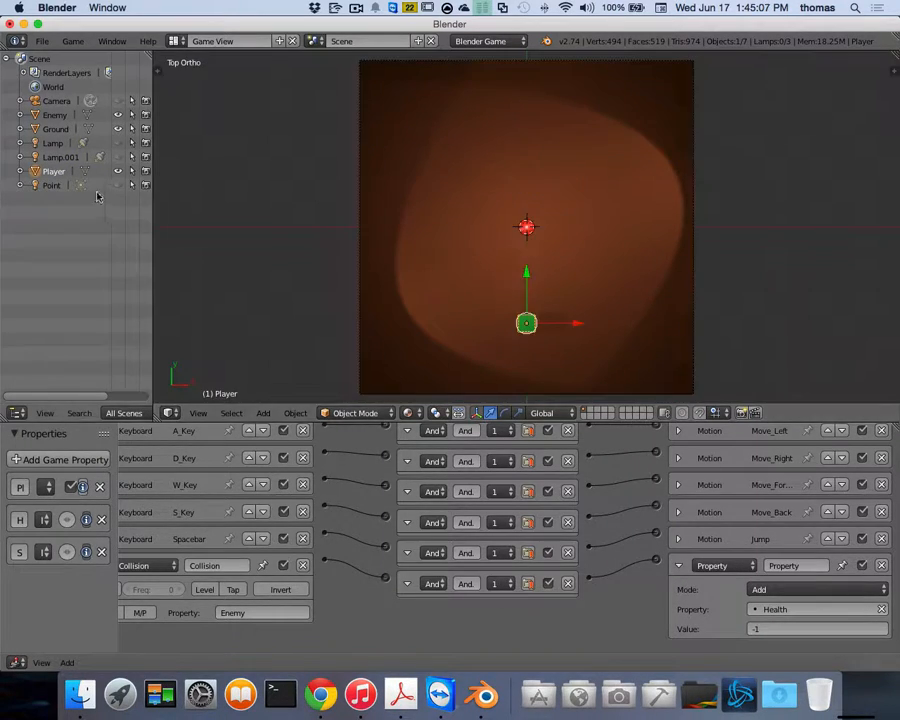
# Step: Switch to the Default screen layout, select the red Enemy sphere and widen the area showing its physics settings
pyautogui.click(174, 41)
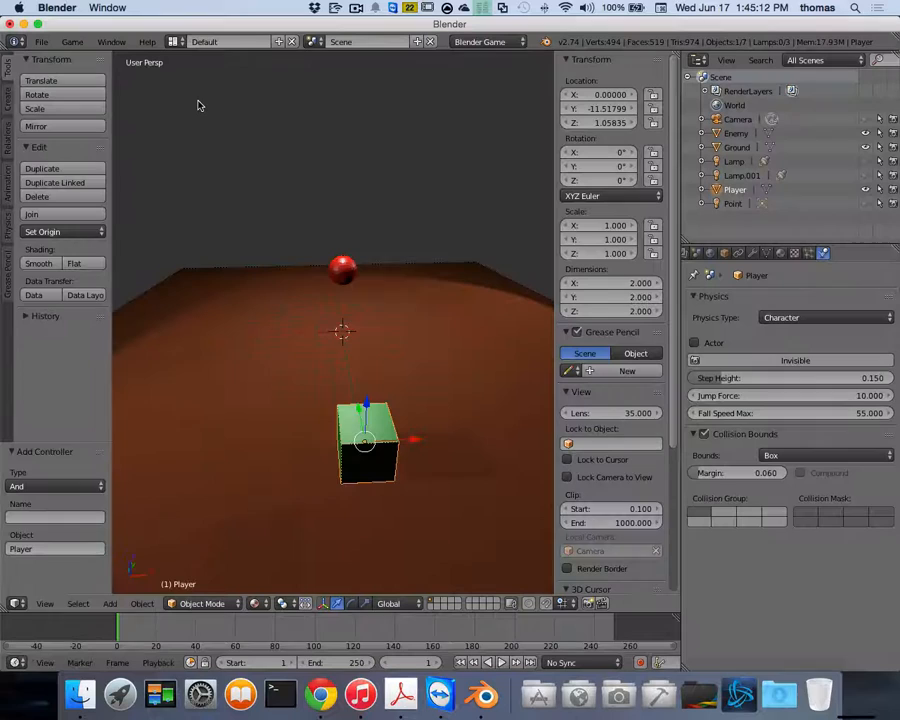
pyautogui.rightClick(343, 272)
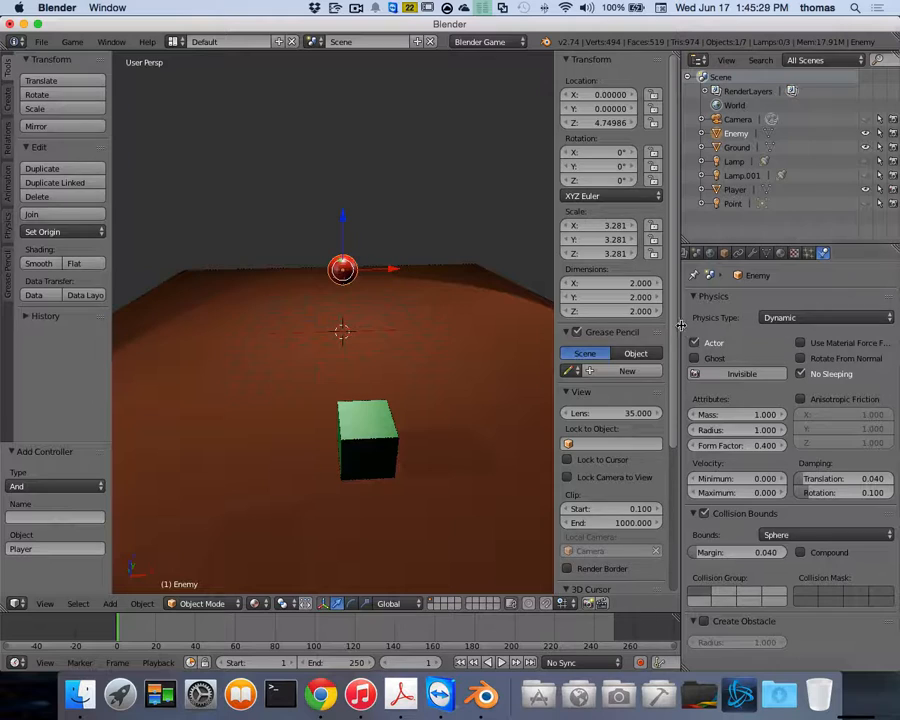
pyautogui.moveTo(681, 328); pyautogui.dragTo(598, 320)
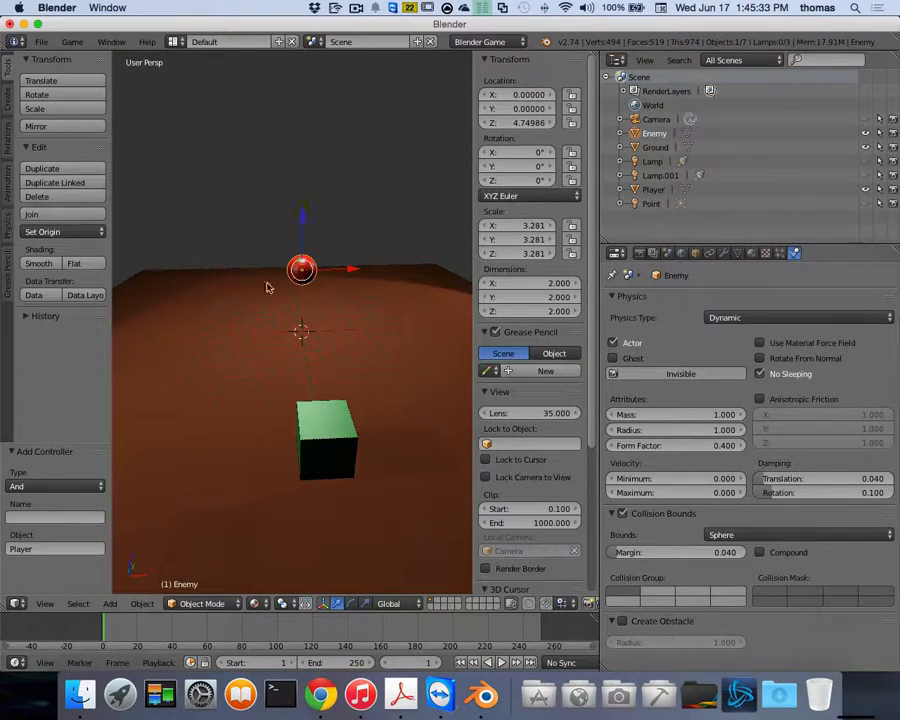
# Step: Compare the Enemy's physics outline in short game runs with Collision Bounds enabled and disabled, and re-enable the bounds
pyautogui.press('p')
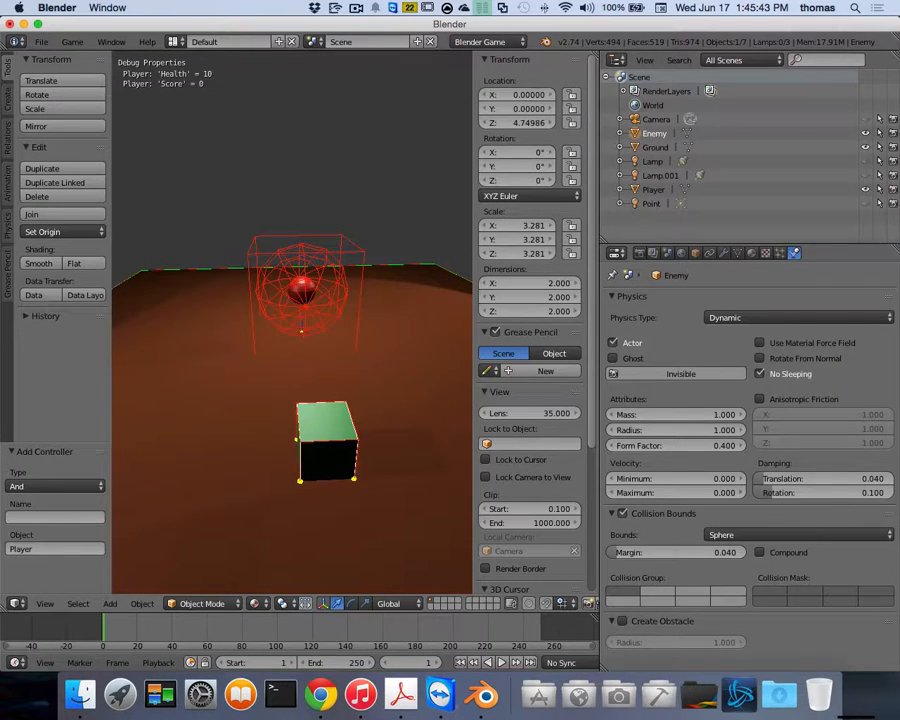
pyautogui.press('Escape')
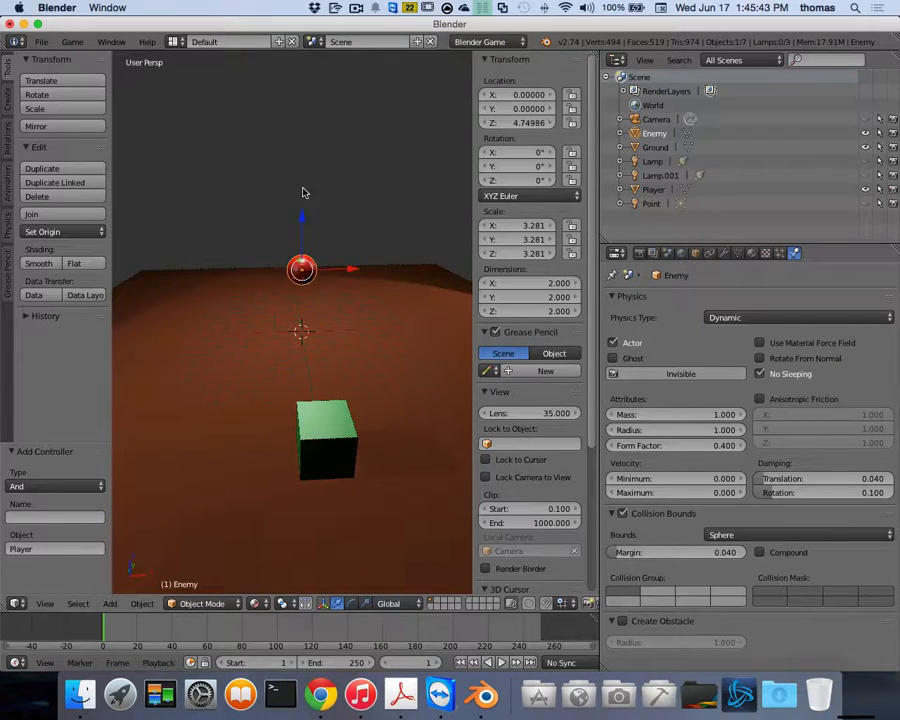
pyautogui.click(622, 513)
pyautogui.press('p')
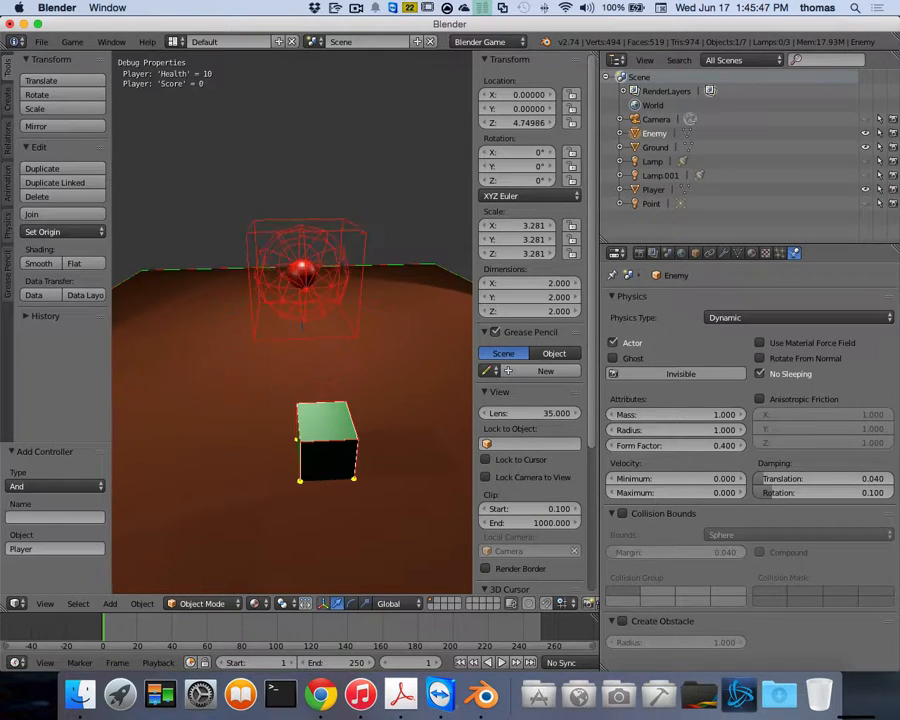
pyautogui.press('Escape')
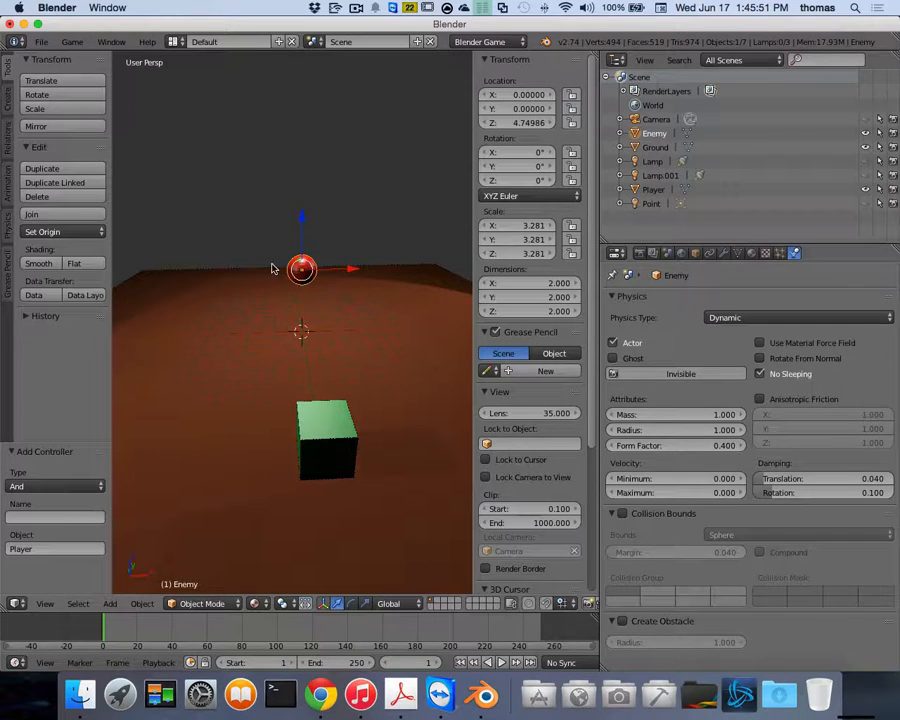
pyautogui.click(622, 513)
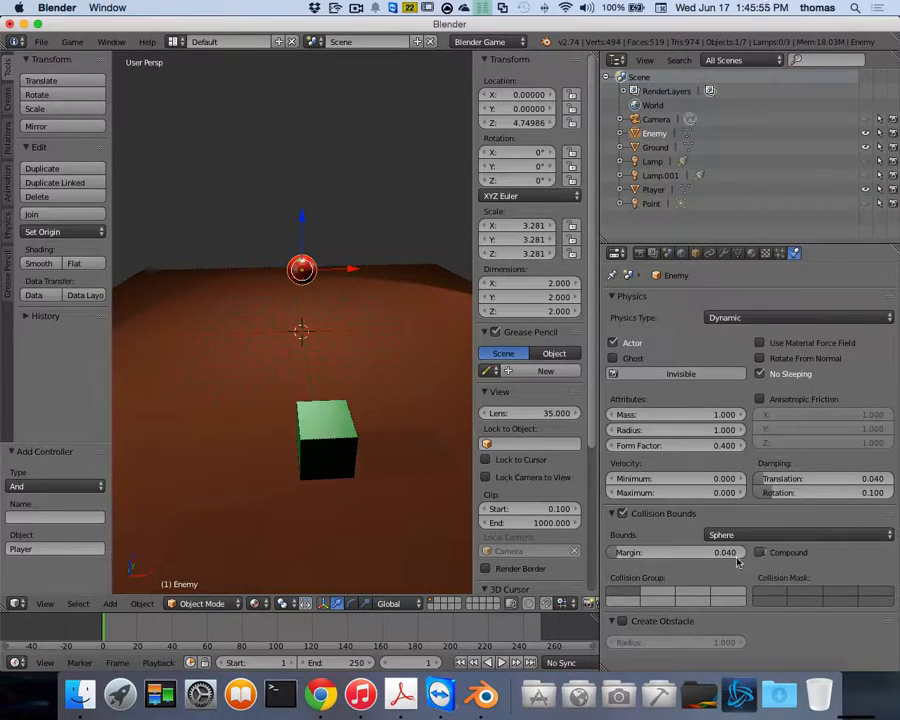
# Step: Try Cone as the Enemy's collision bounds shape and switch it to Cylinder
pyautogui.click(797, 537)
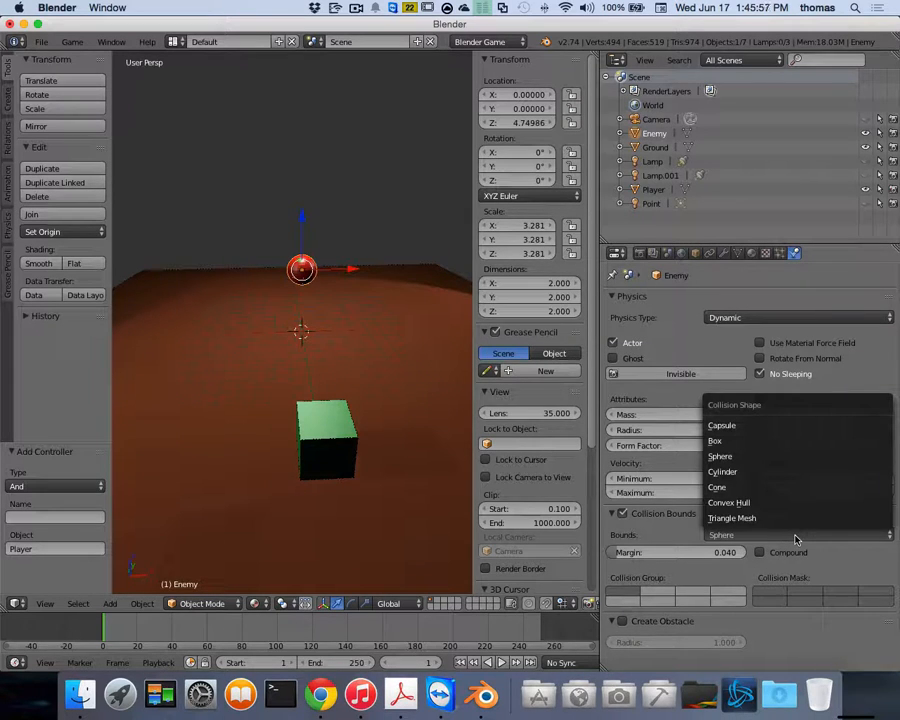
pyautogui.click(752, 487)
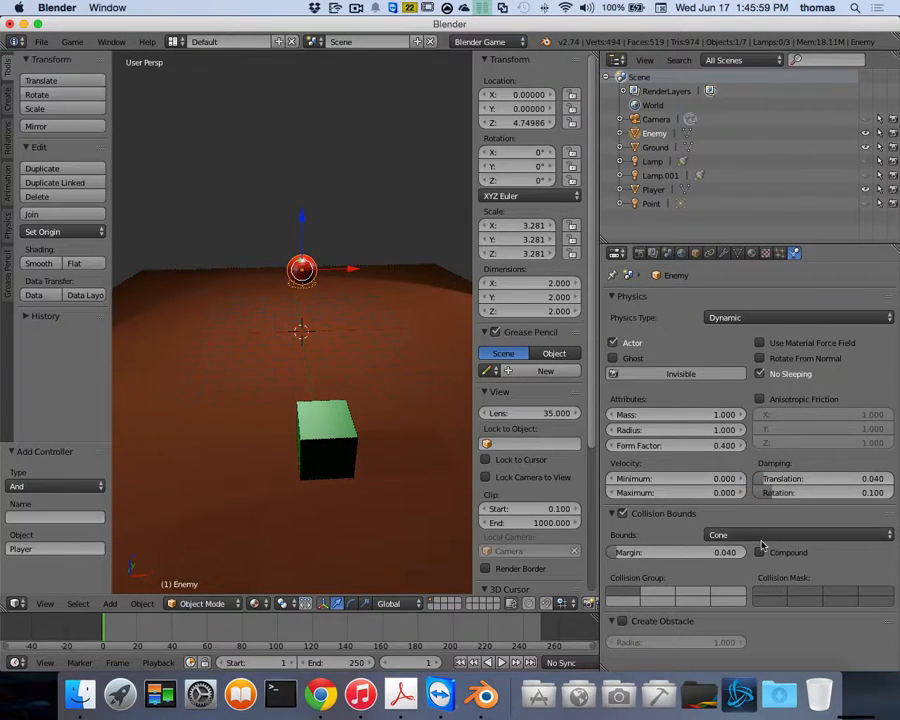
pyautogui.click(762, 545)
pyautogui.click(714, 471)
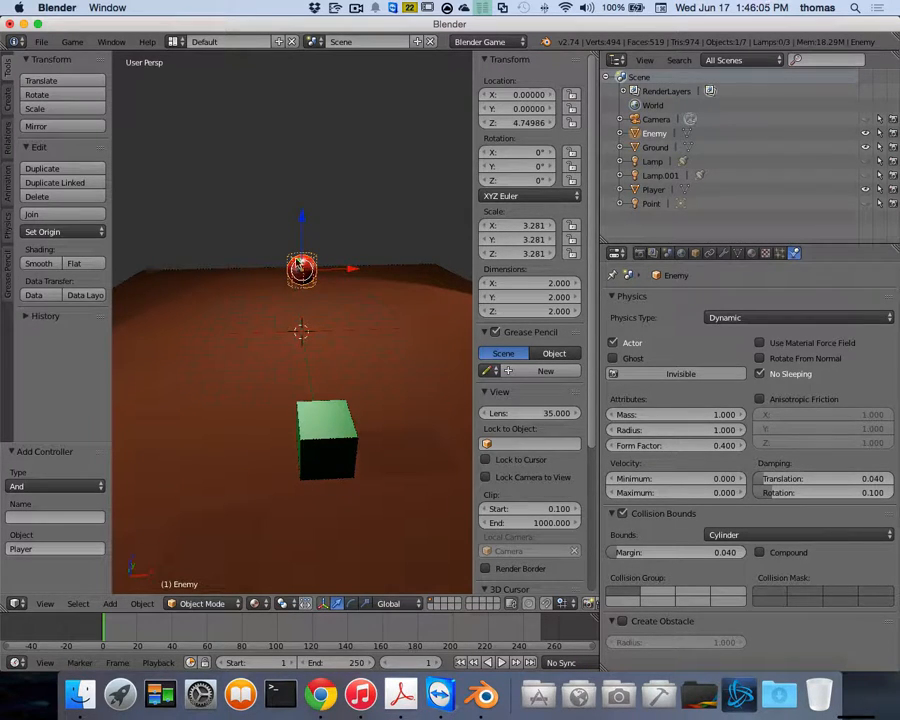
# Step: Set the Enemy's collision bounds shape to Sphere and check its physics outline in a short game run
pyautogui.click(786, 536)
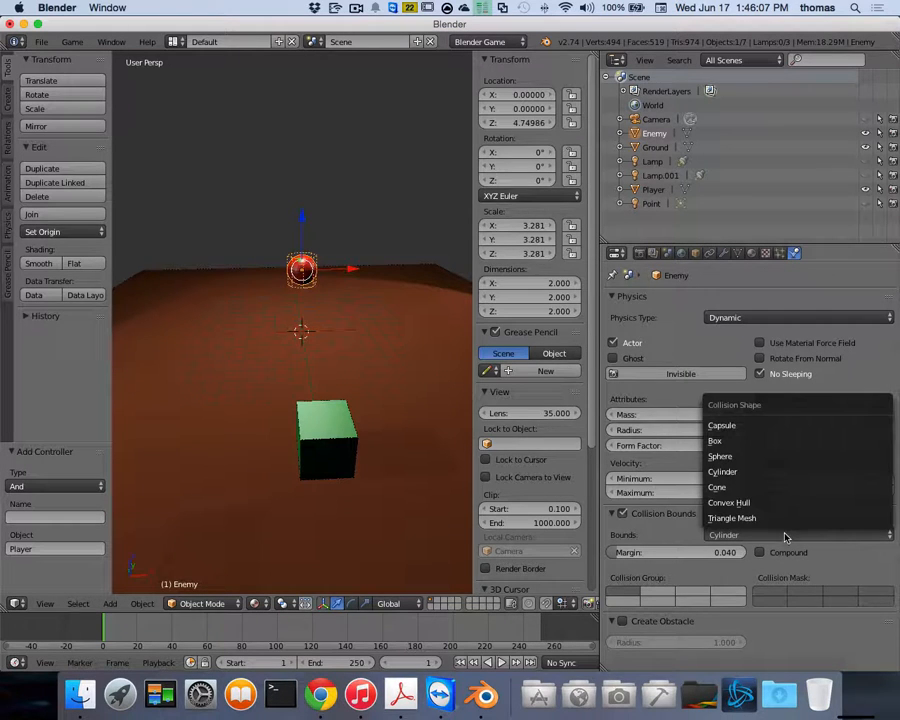
pyautogui.click(755, 456)
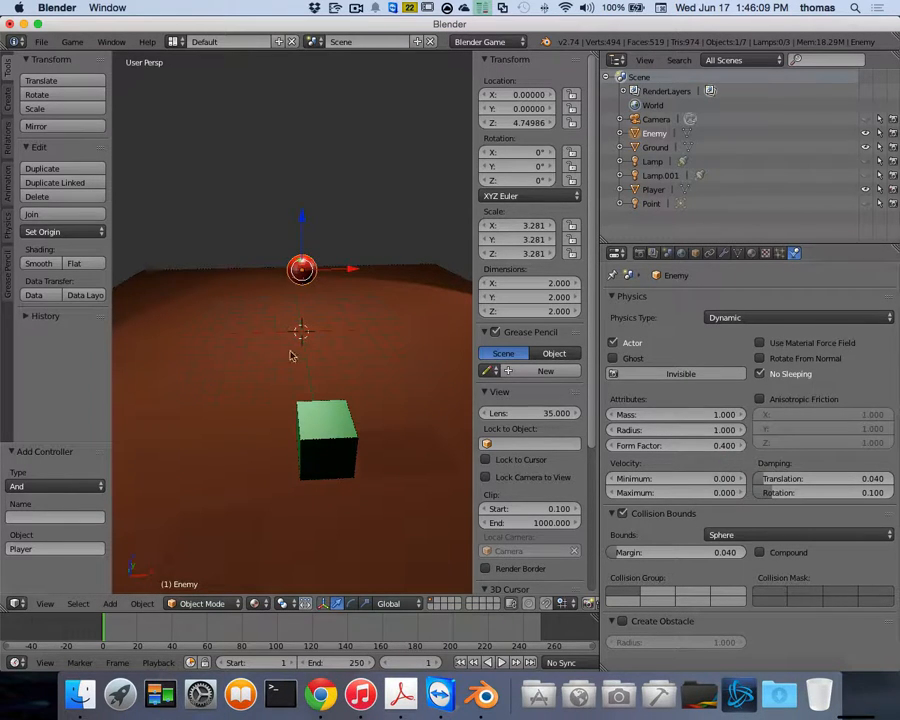
pyautogui.press('p')
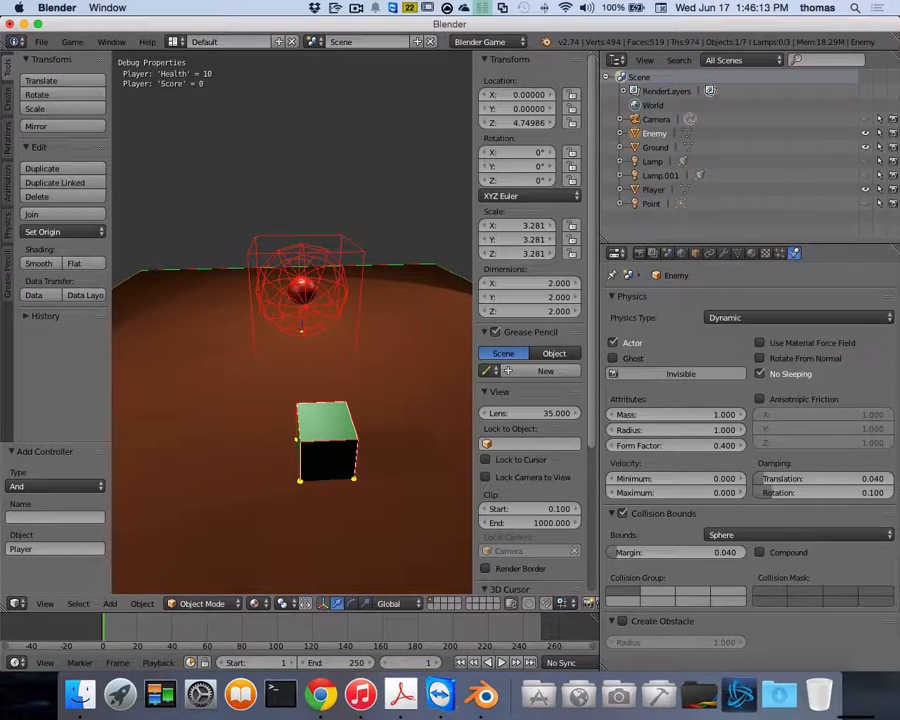
pyautogui.press('Escape')
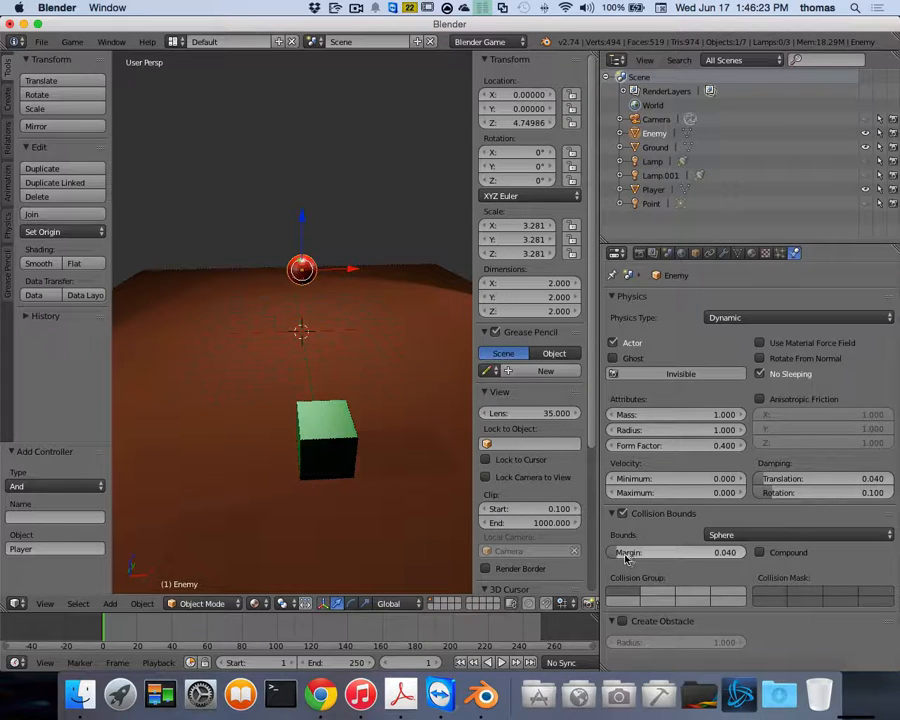
# Step: Raise the Enemy's collision margin to 1.000 and check the physics outline in a short game run
pyautogui.moveTo(621, 557); pyautogui.dragTo(742, 557)
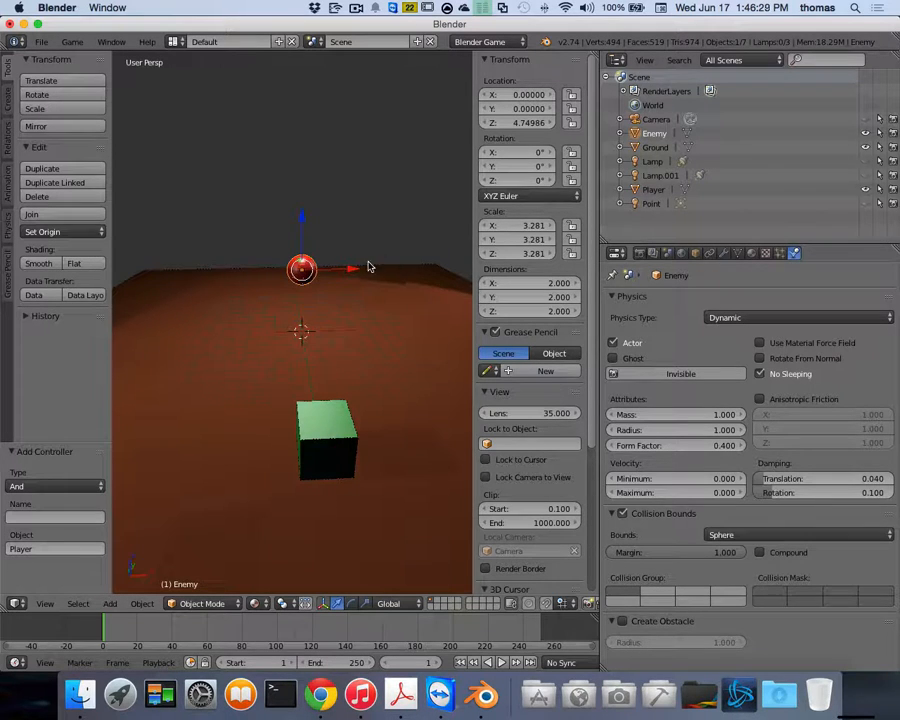
pyautogui.press('p')
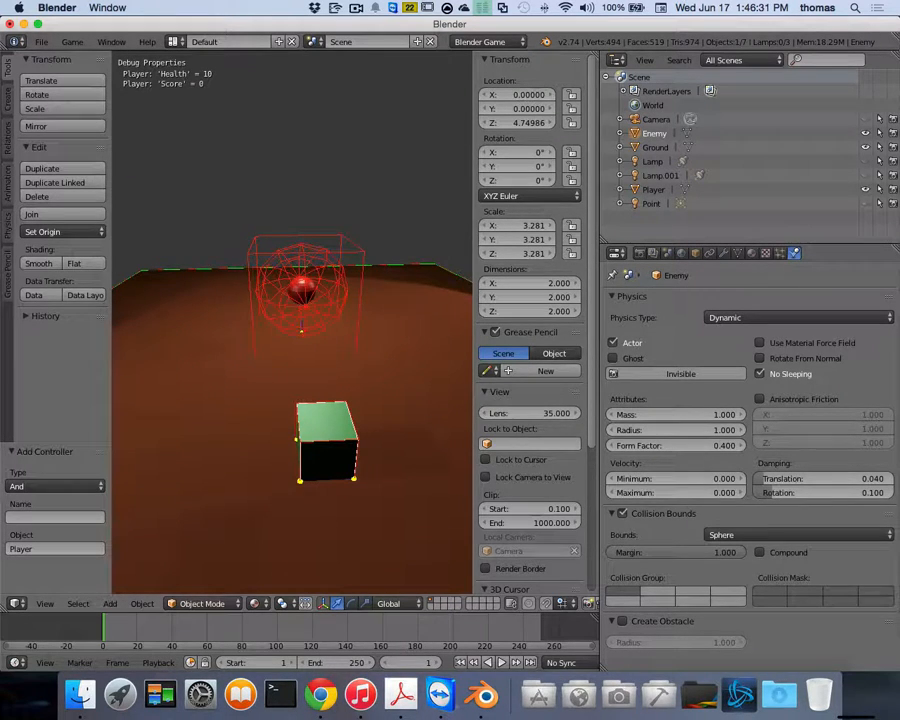
pyautogui.press('Escape')
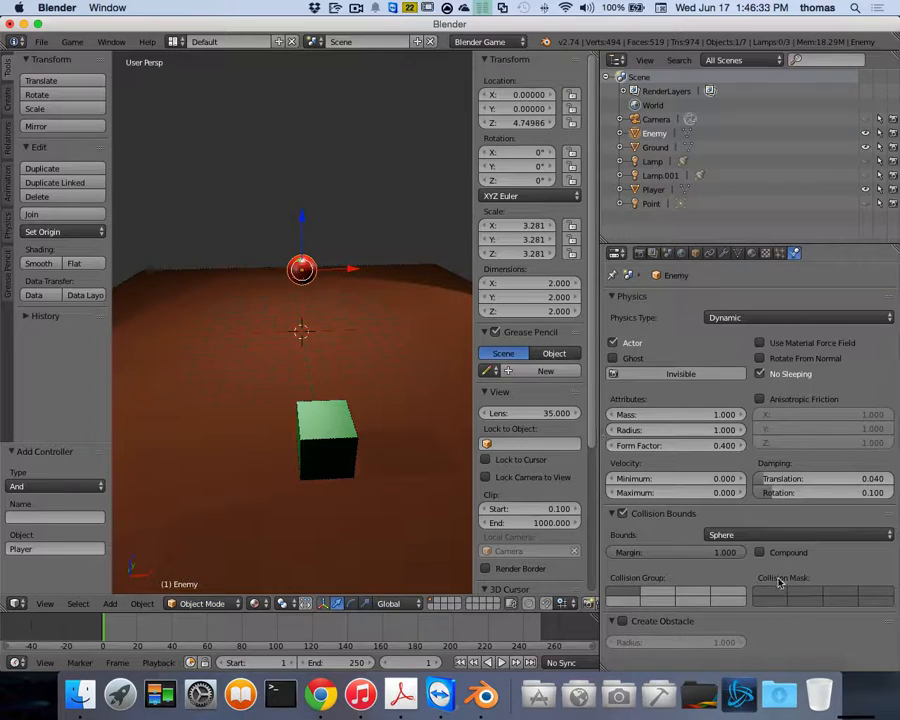
# Step: Lower the Enemy's collision margin to 0.016 and compare its physics outline in another short game run
pyautogui.click(662, 552)
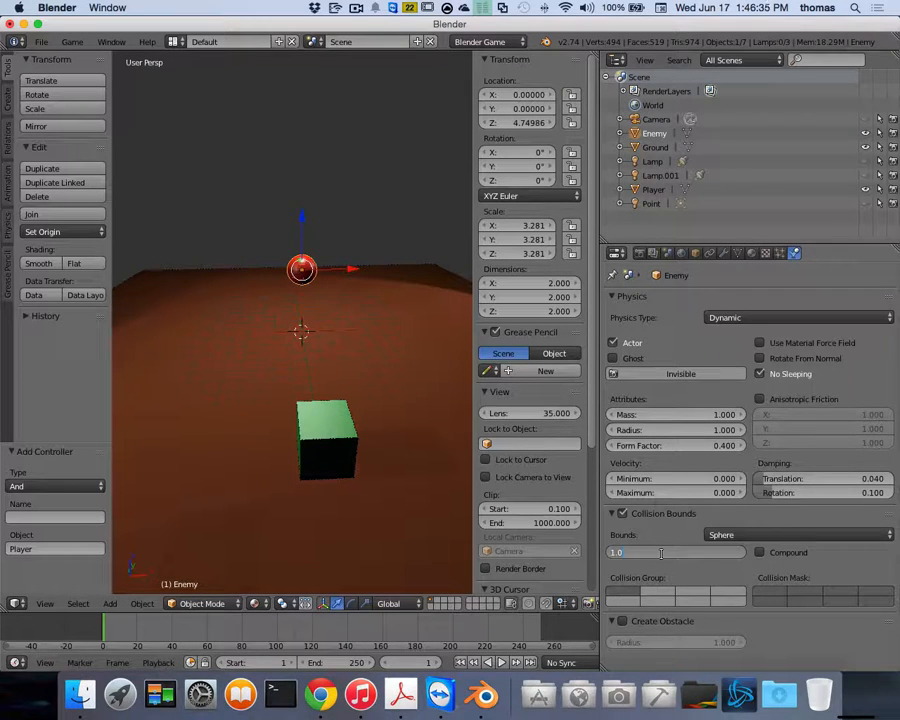
pyautogui.press('Return')
pyautogui.moveTo(736, 557); pyautogui.dragTo(612, 557)
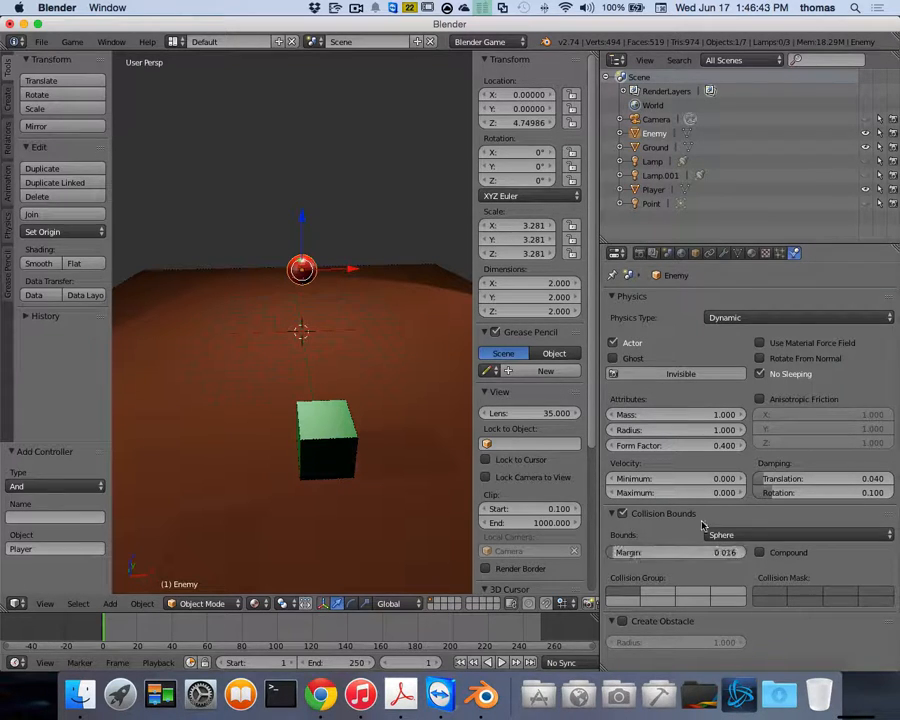
pyautogui.press('p')
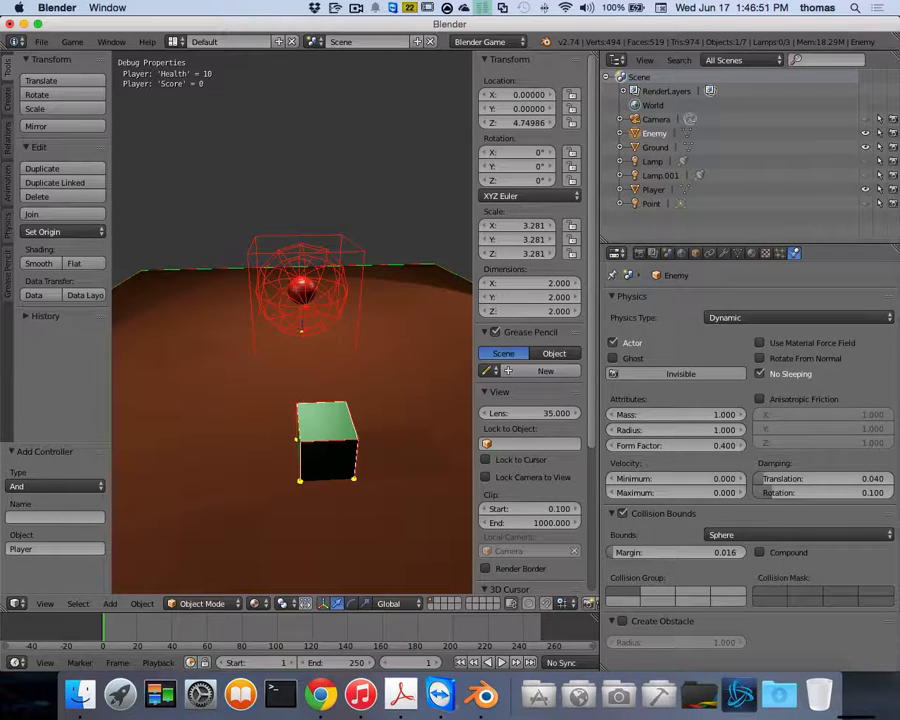
pyautogui.press('Escape')
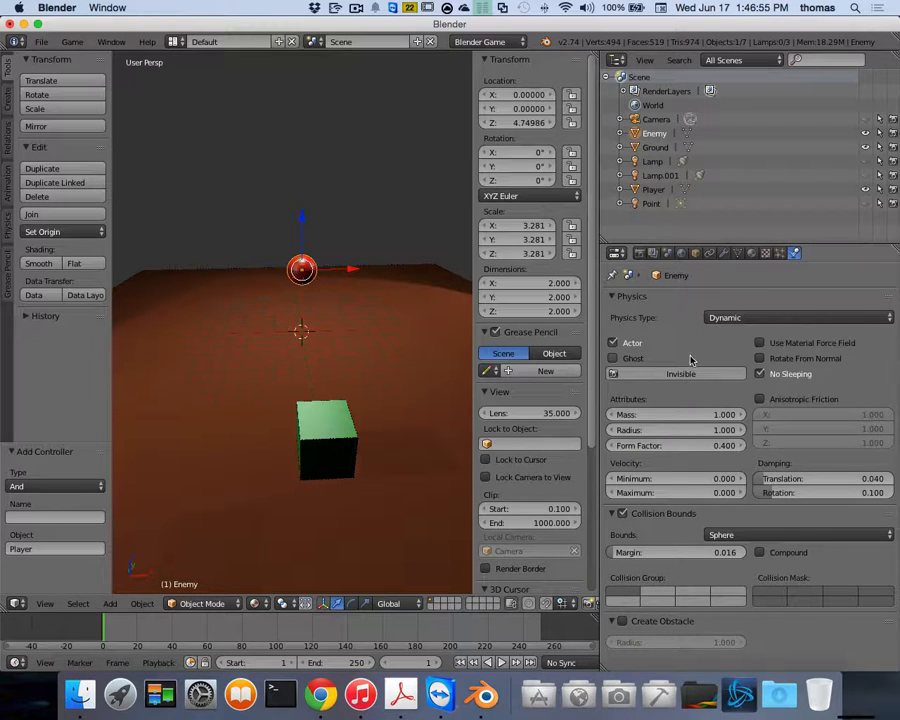
# Step: Switch the Enemy's collision bounds shape to Convex Hull and examine the outline in a game run
pyautogui.click(760, 535)
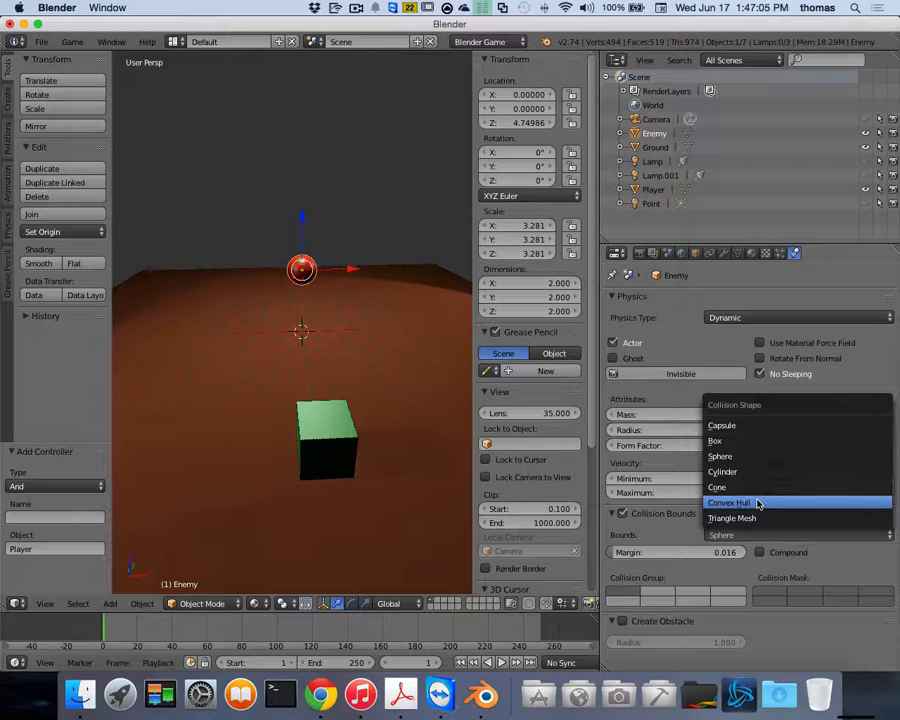
pyautogui.click(758, 503)
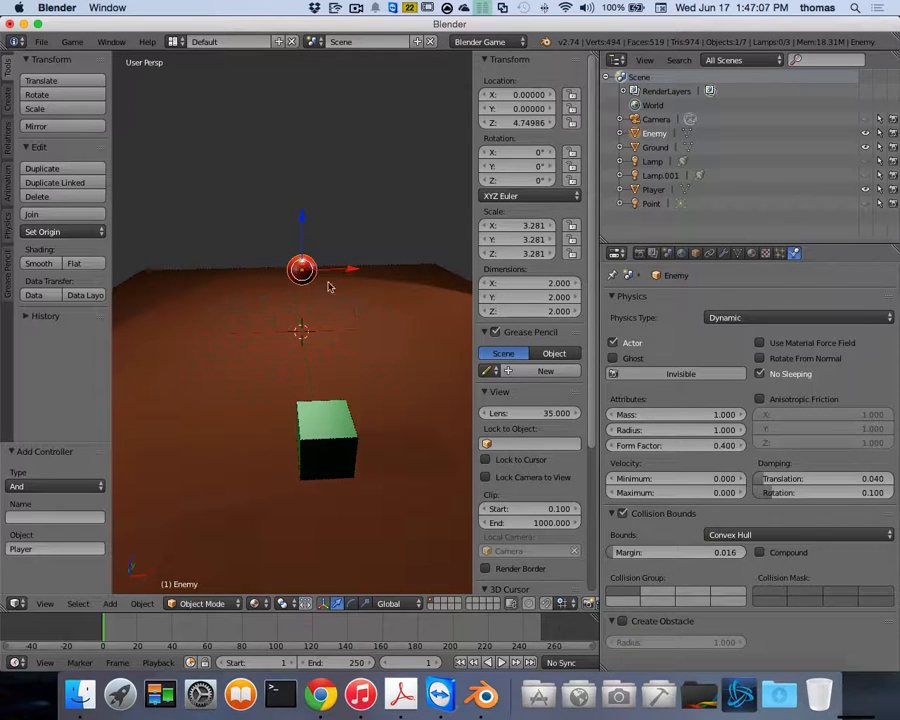
pyautogui.press('p')
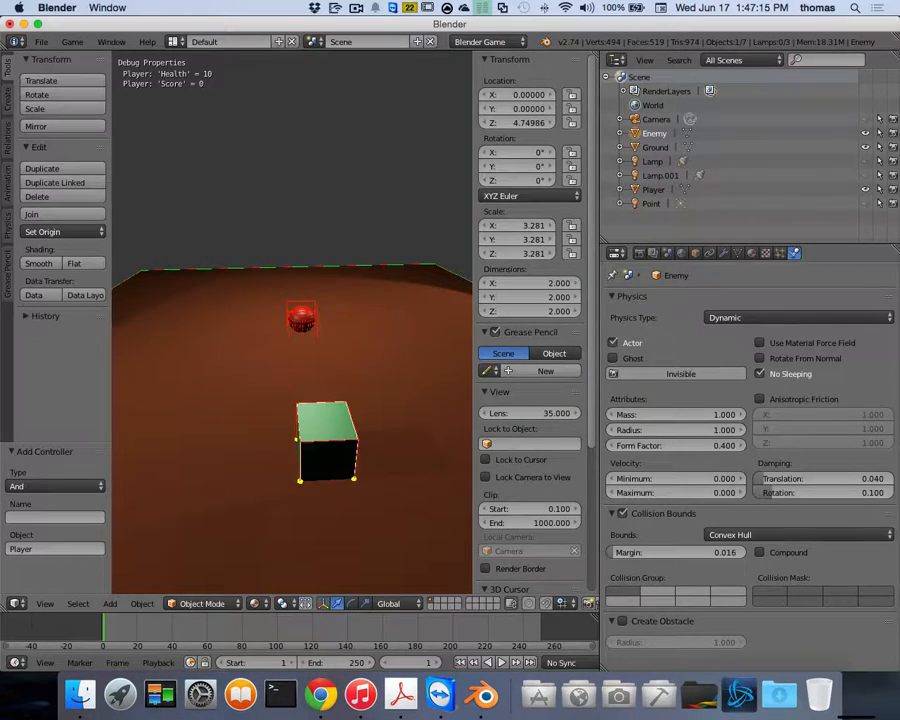
pyautogui.press('Escape')
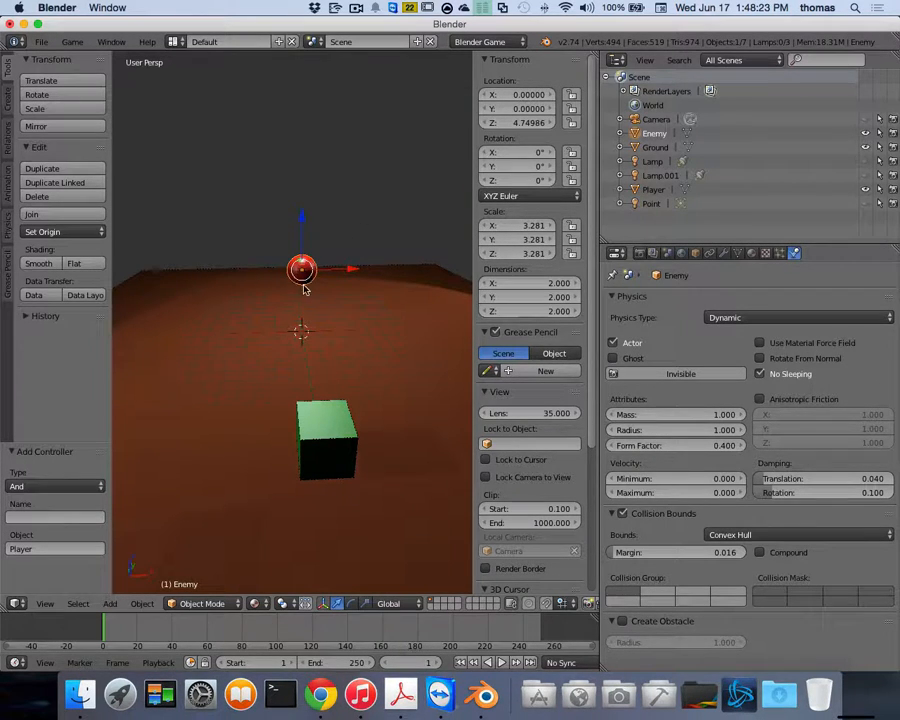
# Step: Rename the Enemy's material to Red
pyautogui.click(751, 253)
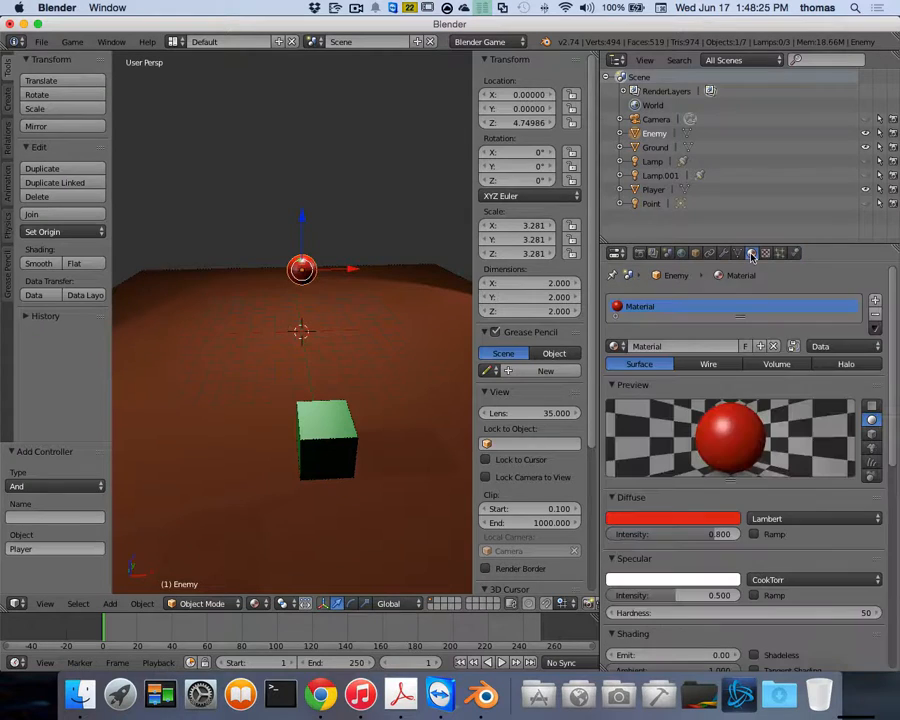
pyautogui.doubleClick(655, 306)
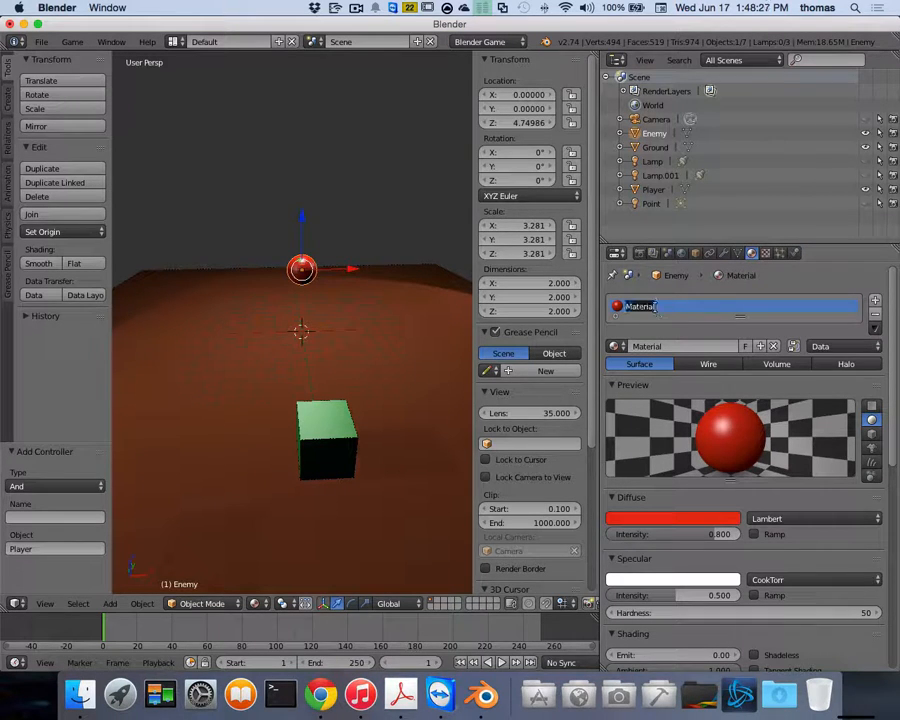
pyautogui.write('Red')
pyautogui.press('Return')
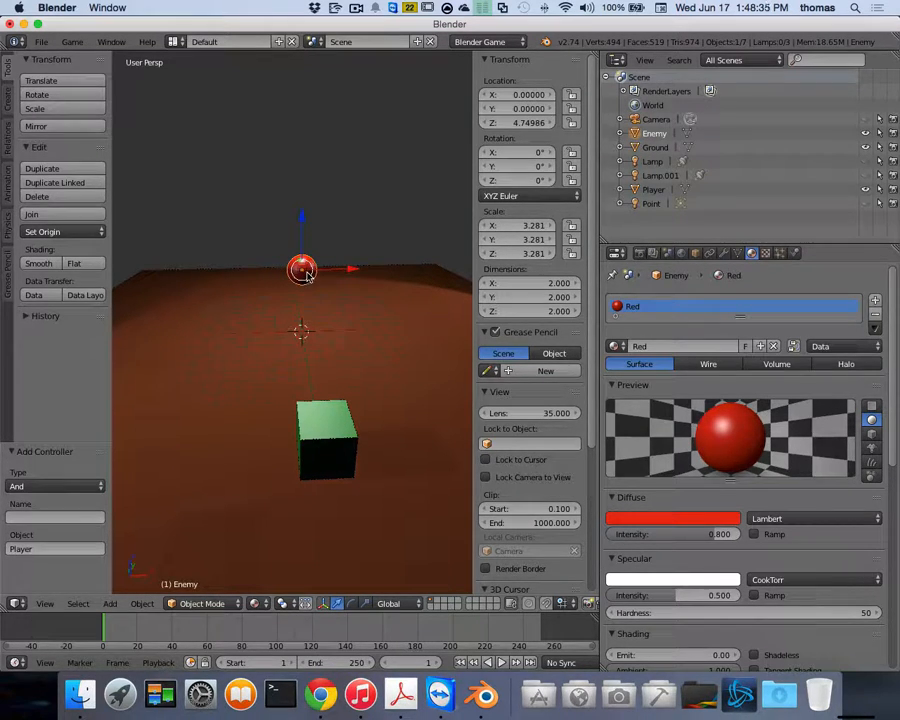
# Step: Delete the Enemy sphere and add a new UV sphere at the 3D cursor in its place
pyautogui.press('x')
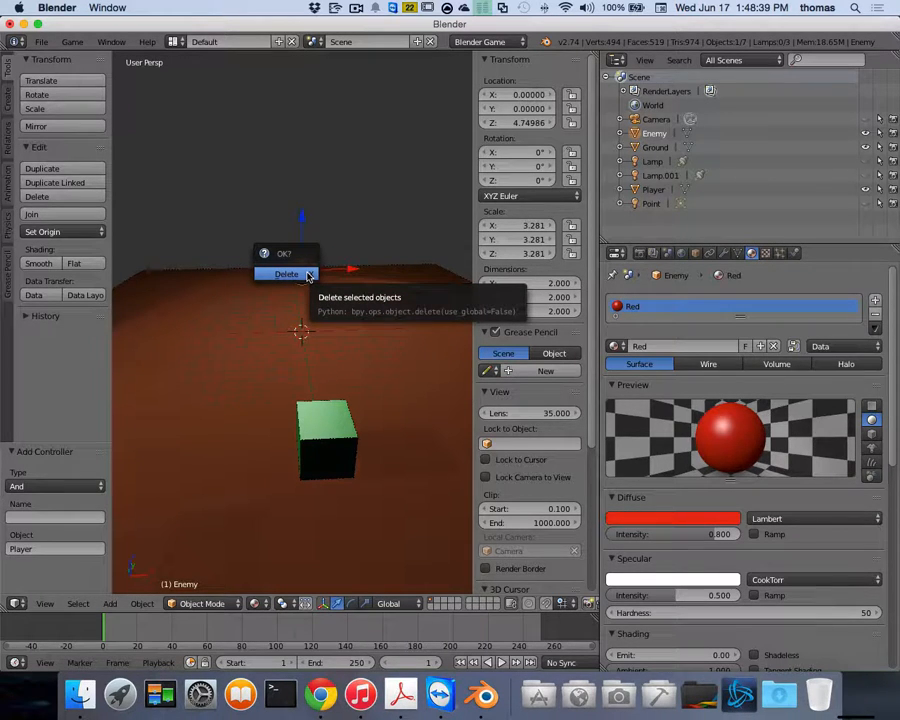
pyautogui.click(308, 275)
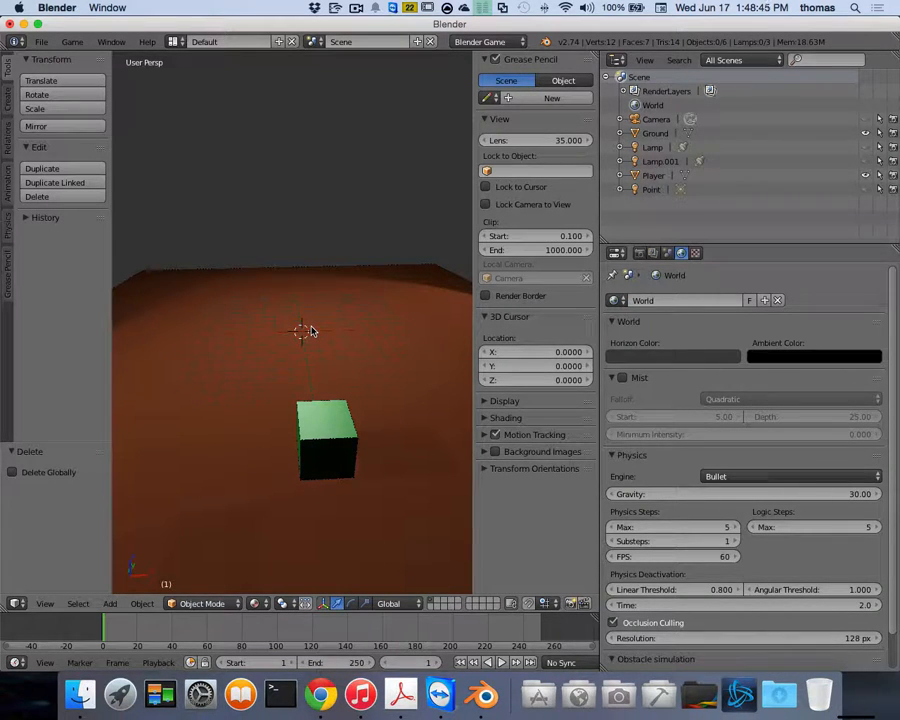
pyautogui.hotkey('shift', 'a')
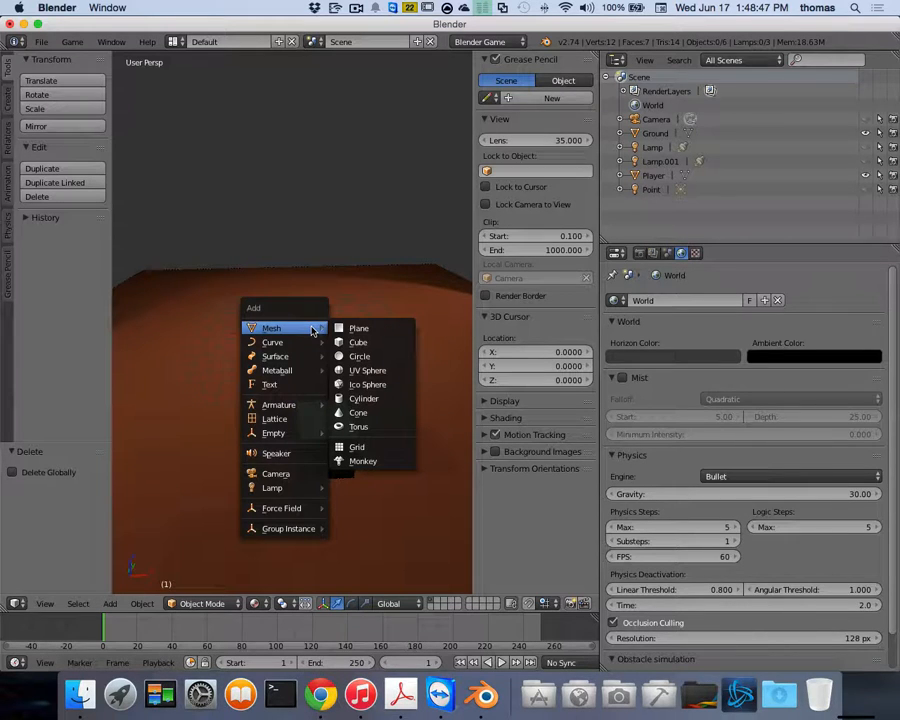
pyautogui.click(375, 369)
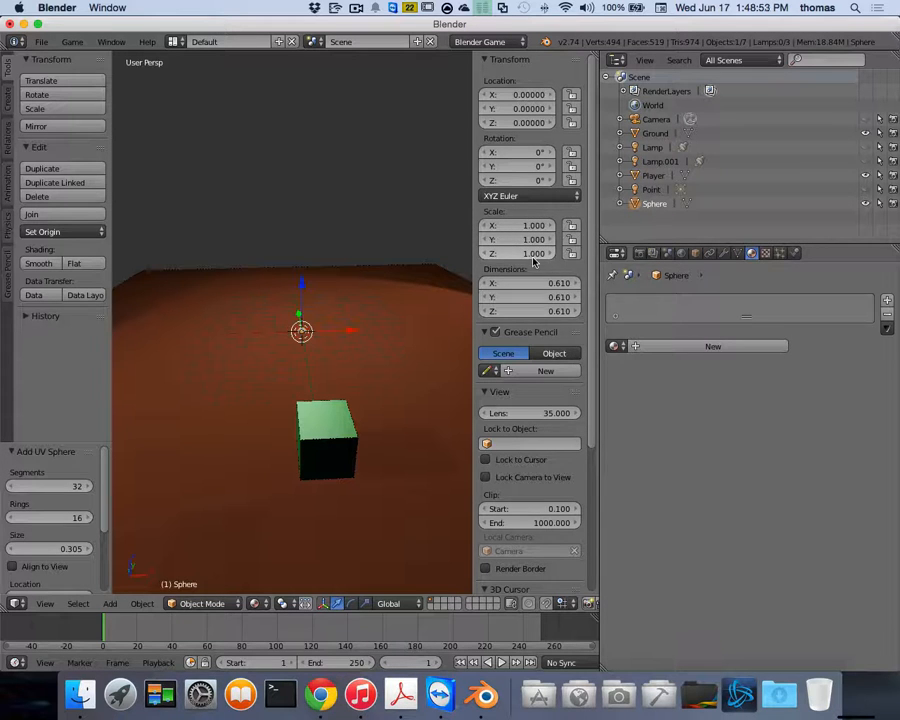
# Step: Make the new sphere Dynamic with Sphere collision bounds and check its physics outline in a short game run
pyautogui.click(795, 253)
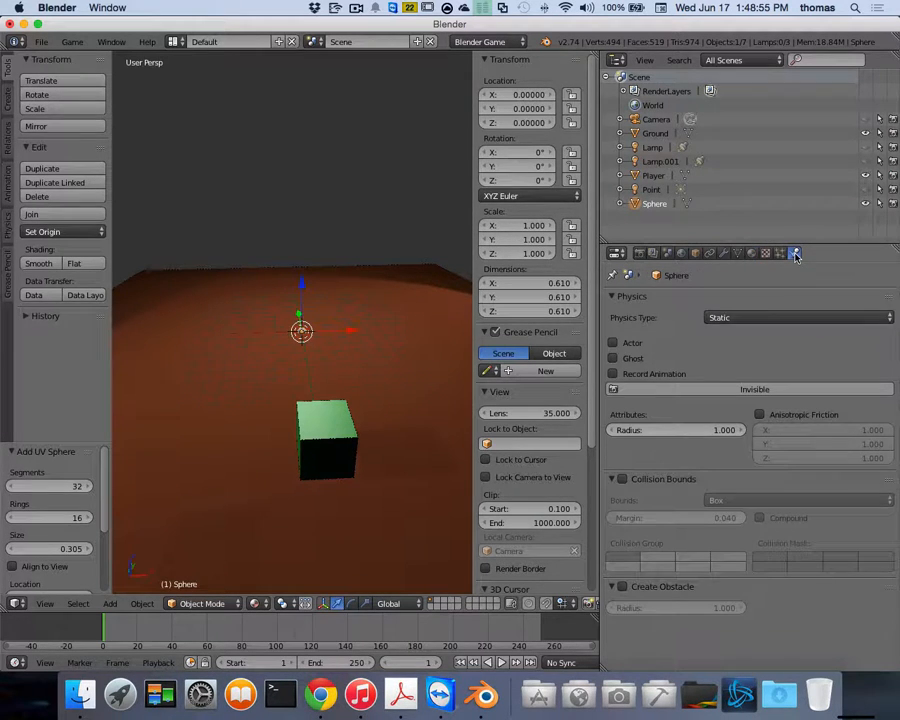
pyautogui.click(763, 317)
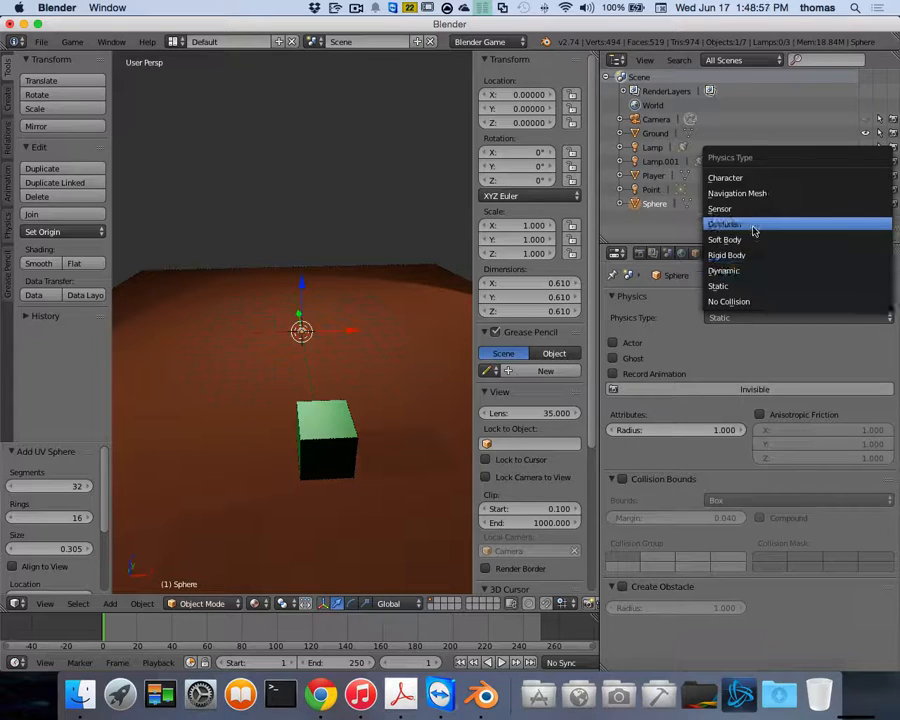
pyautogui.click(744, 271)
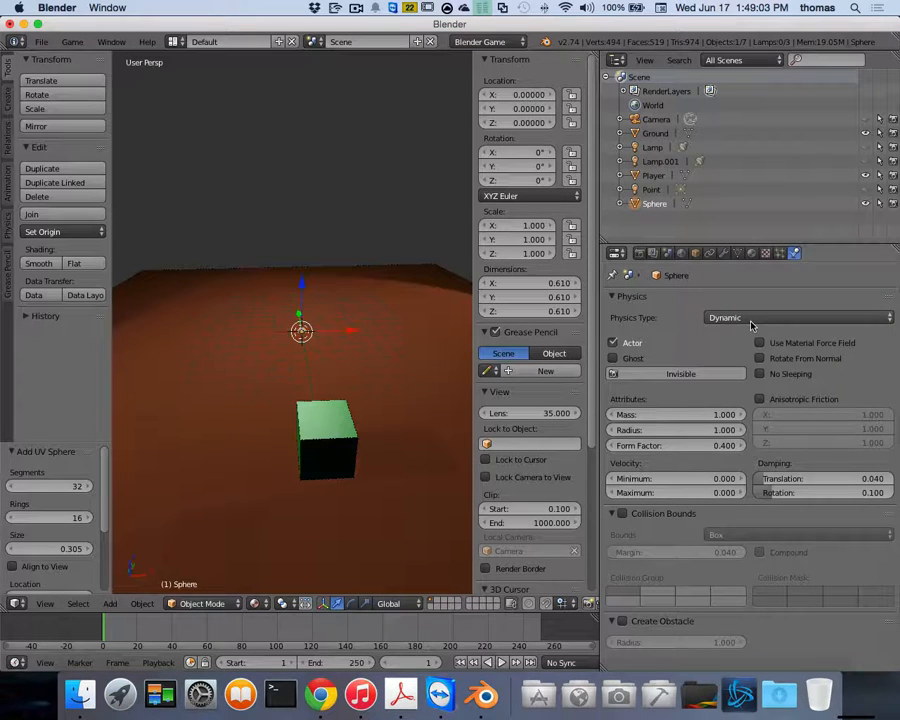
pyautogui.click(622, 513)
pyautogui.click(755, 536)
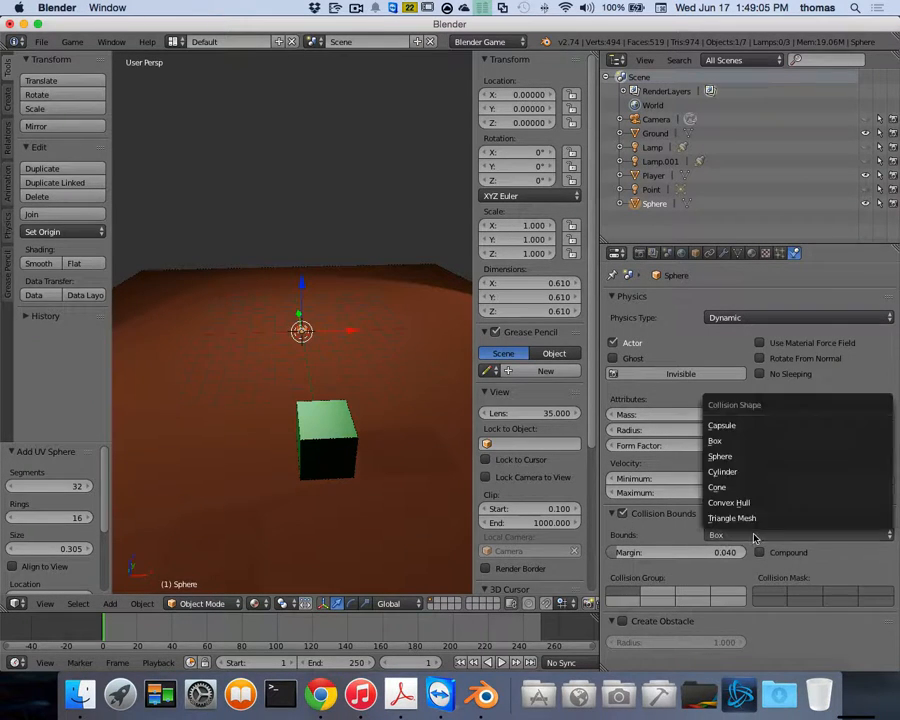
pyautogui.click(849, 457)
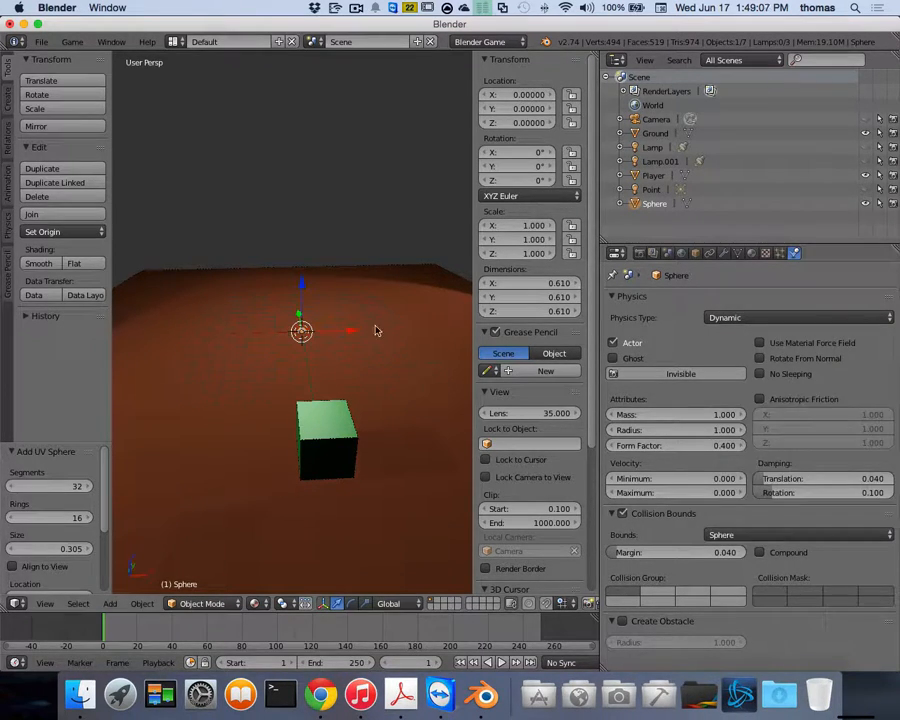
pyautogui.press('p')
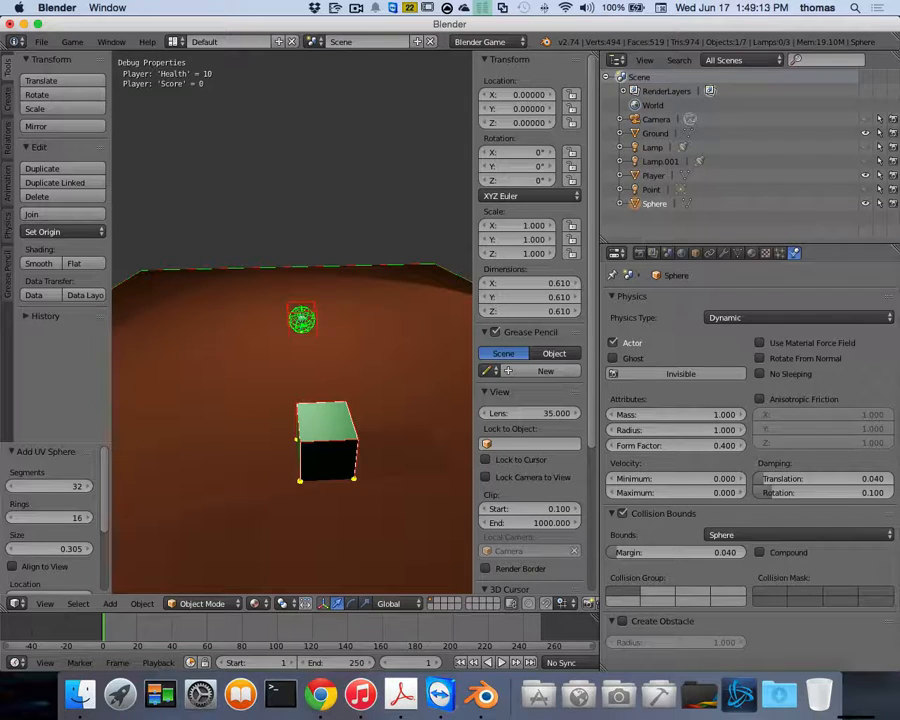
pyautogui.press('Escape')
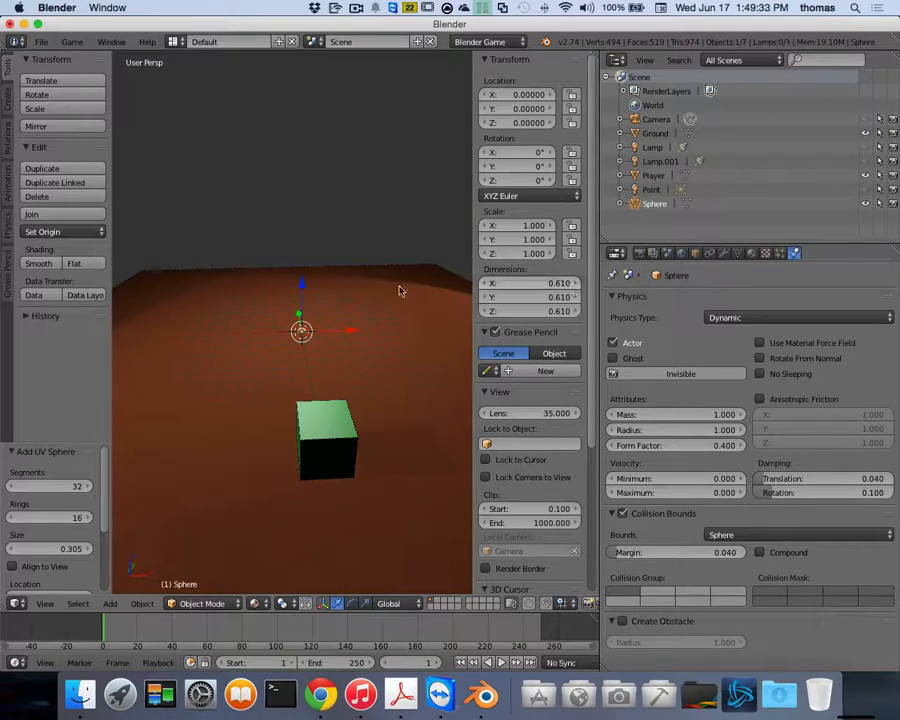
# Step: Lock the new sphere's scale axes, try scaling it in Object Mode, and unlock the axes
pyautogui.click(572, 227)
pyautogui.click(572, 240)
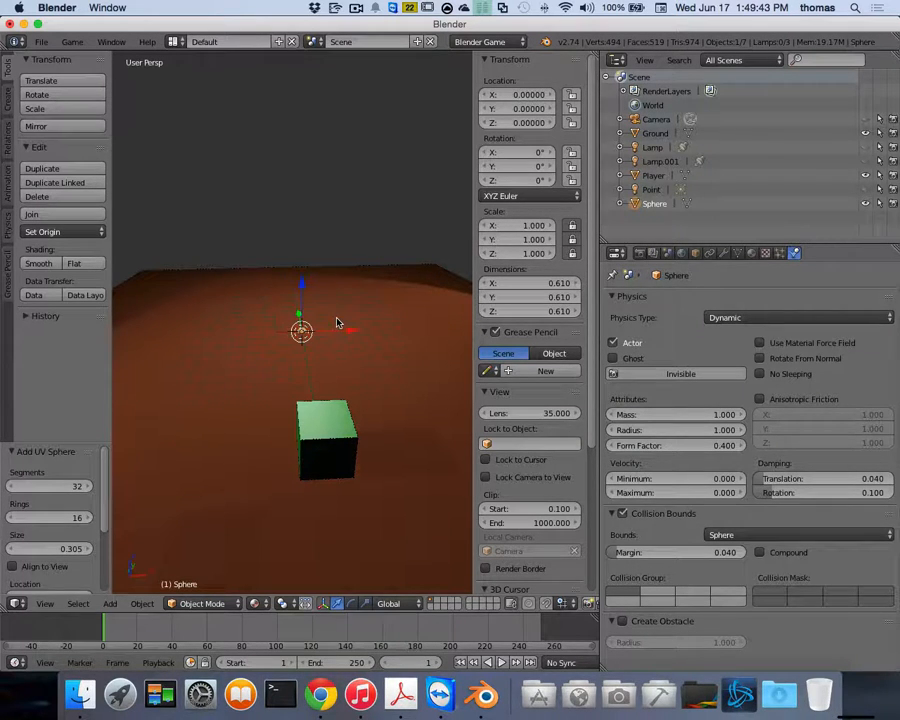
pyautogui.press('s')
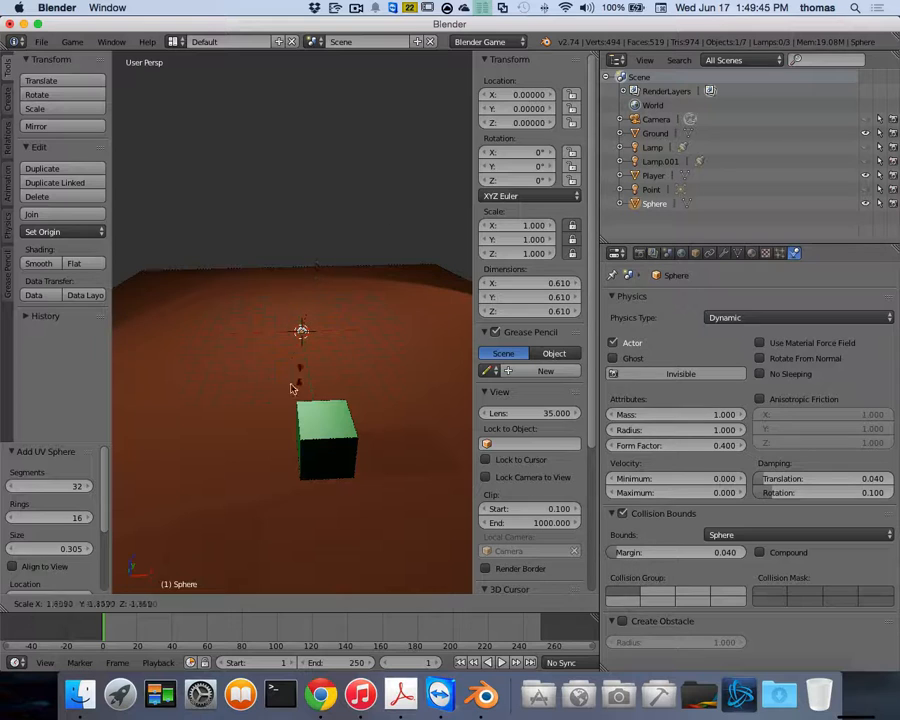
pyautogui.rightClick(376, 293)
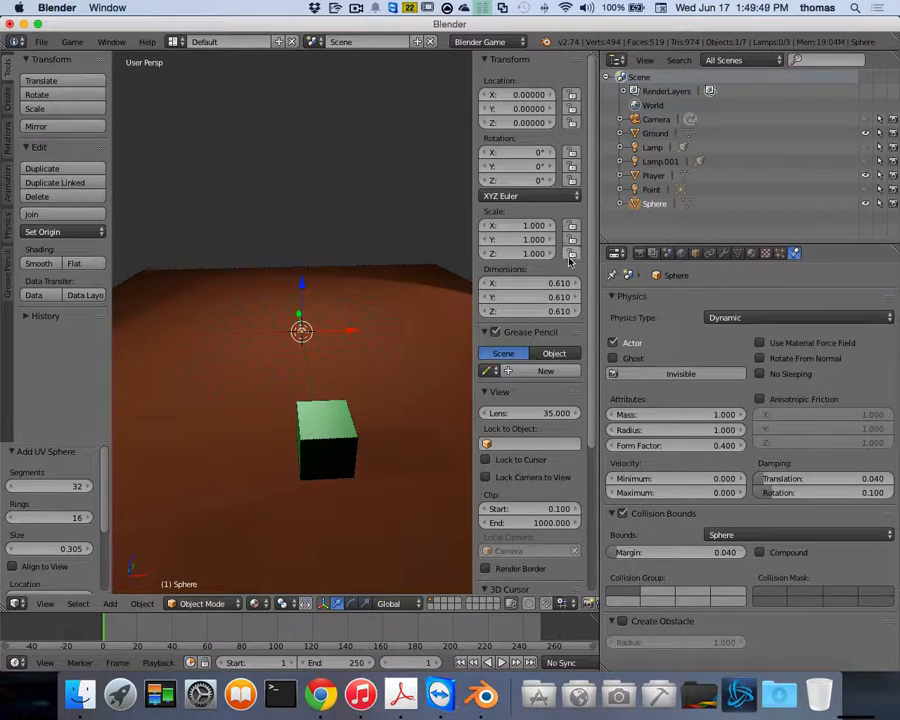
# Step: Enter Edit Mode on the new sphere and scale its whole mesh up by about 4.87
pyautogui.press('Tab')
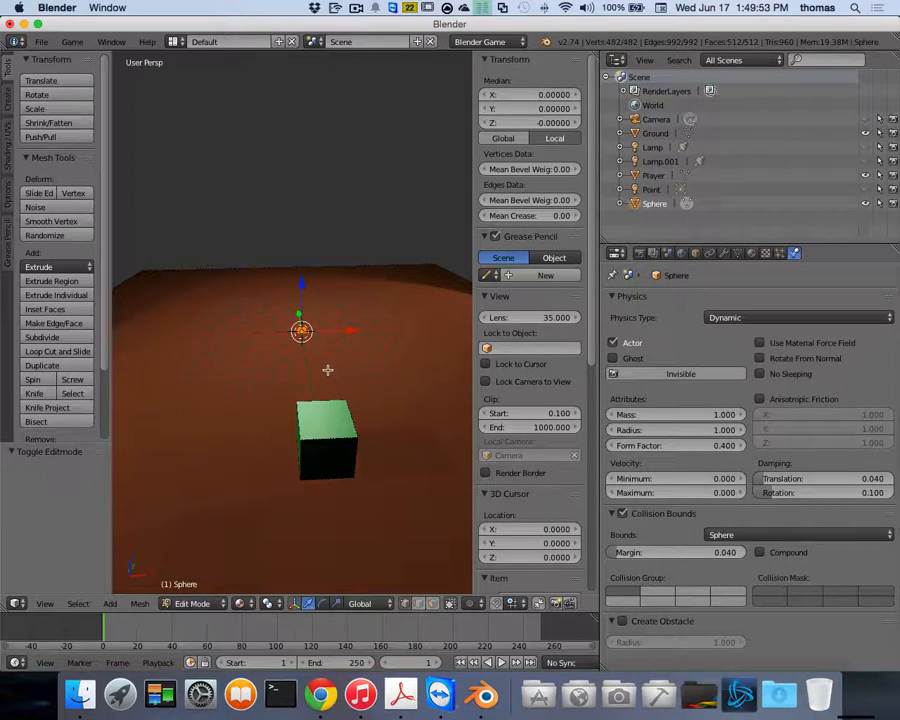
pyautogui.press('s')
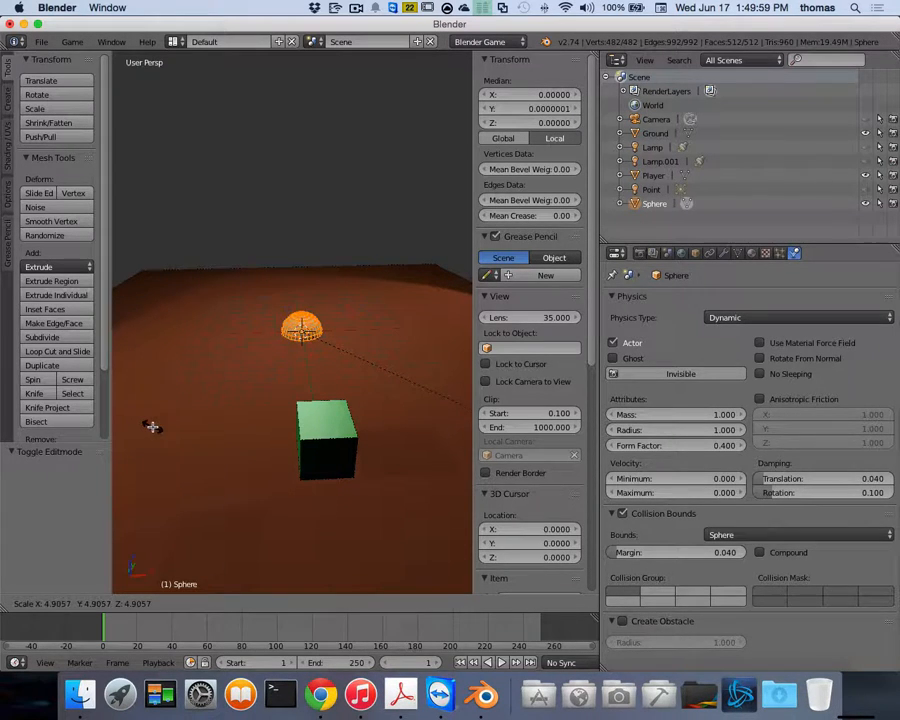
pyautogui.click(148, 423)
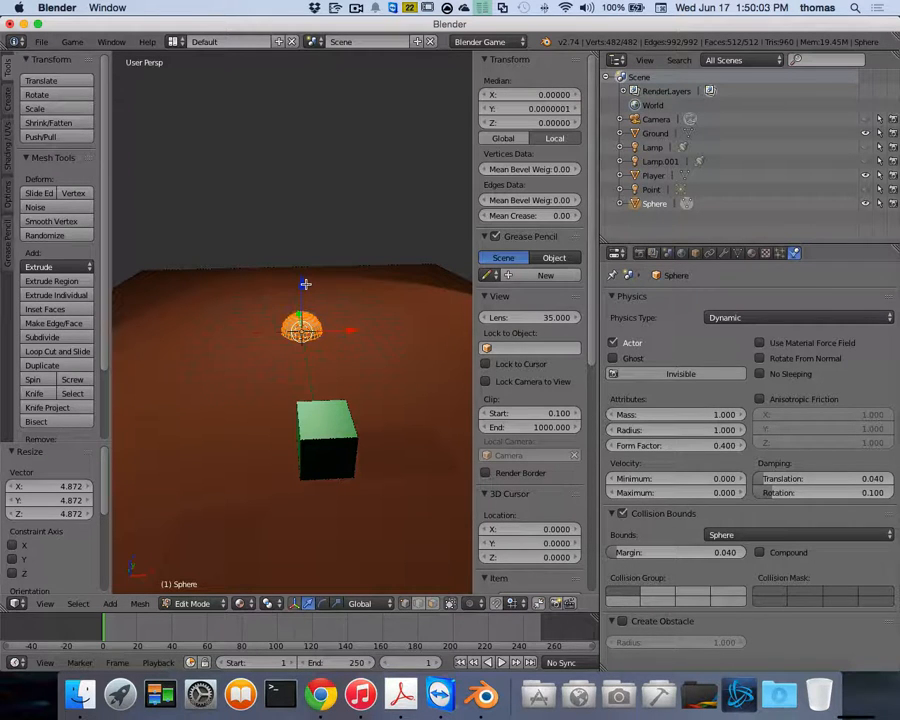
# Step: Move the whole sphere mesh about -0.15 along X and up to about Z 7.33, above the ground
pyautogui.moveTo(302, 284); pyautogui.dragTo(304, 238)
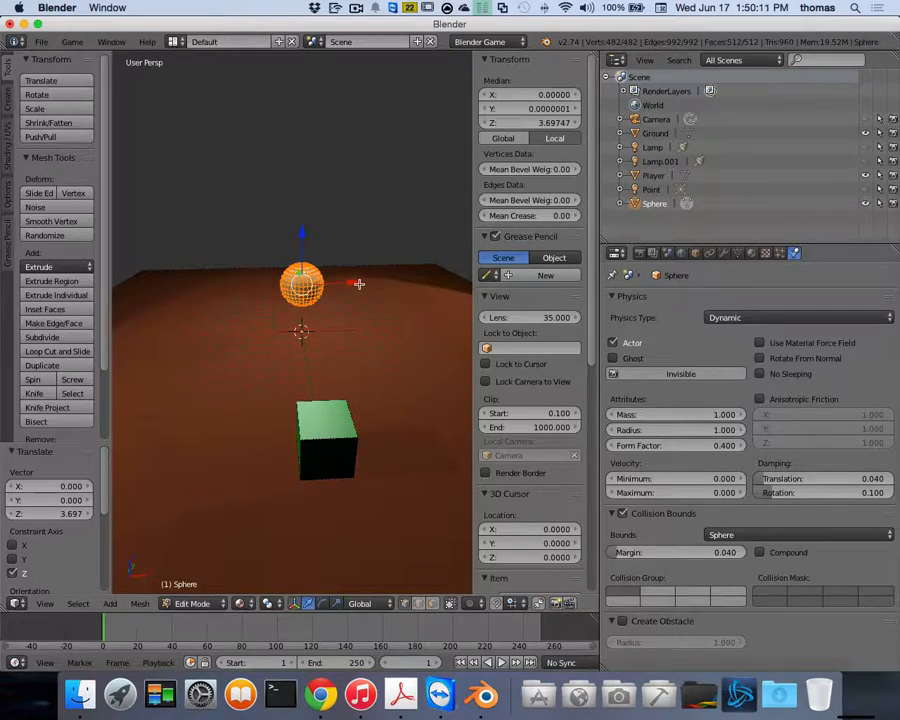
pyautogui.moveTo(359, 284)
pyautogui.mouseDown()
pyautogui.moveTo(287, 279)
pyautogui.moveTo(382, 283)
pyautogui.moveTo(352, 284)
pyautogui.mouseUp()
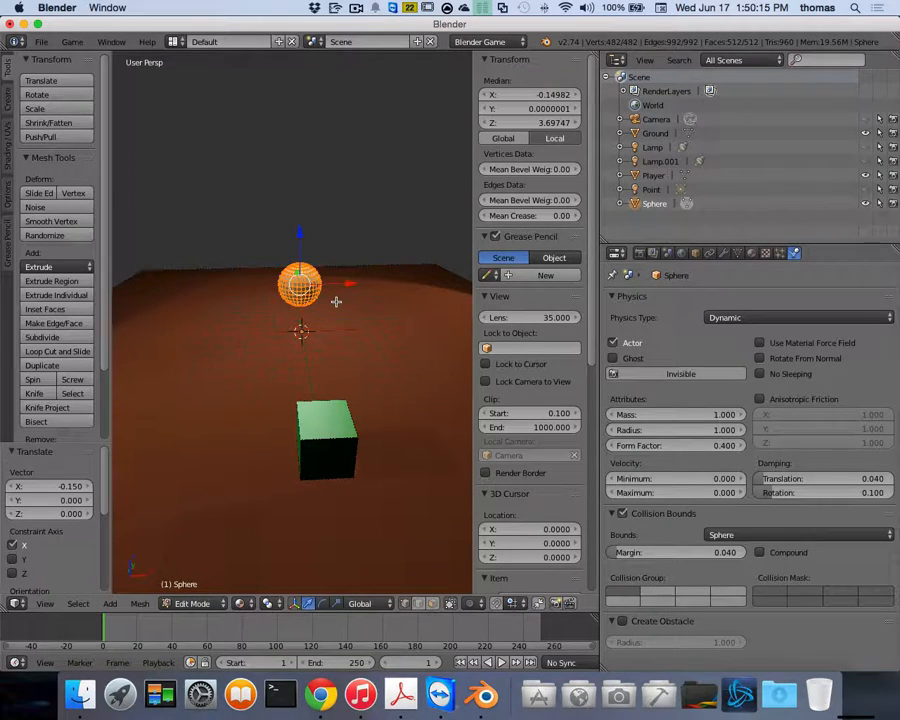
pyautogui.moveTo(298, 232); pyautogui.dragTo(290, 180)
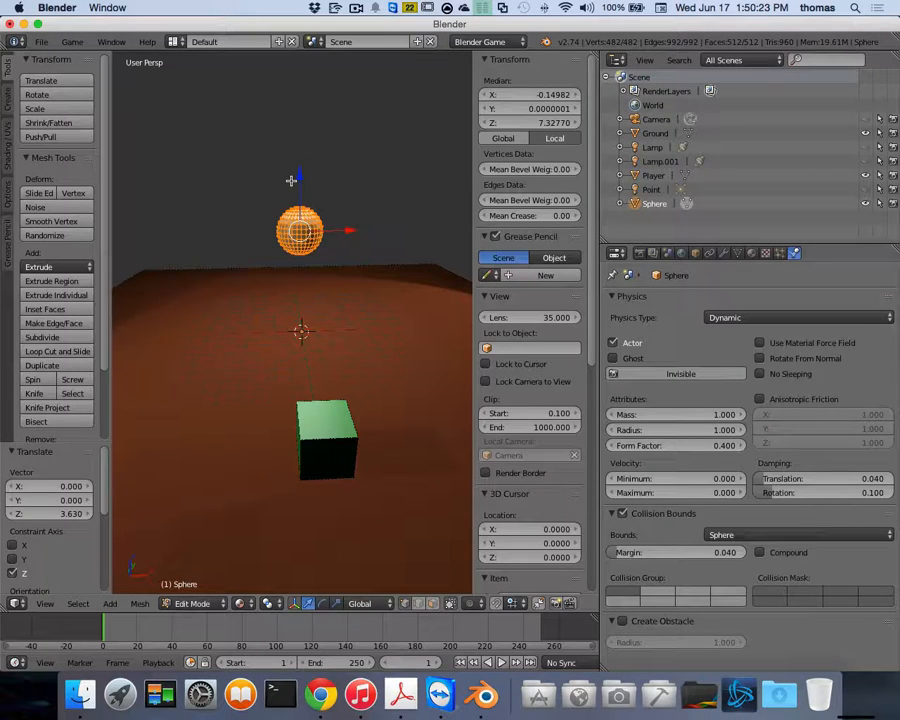
# Step: Return to Object Mode and set the sphere's origin to its geometry
pyautogui.press('Tab')
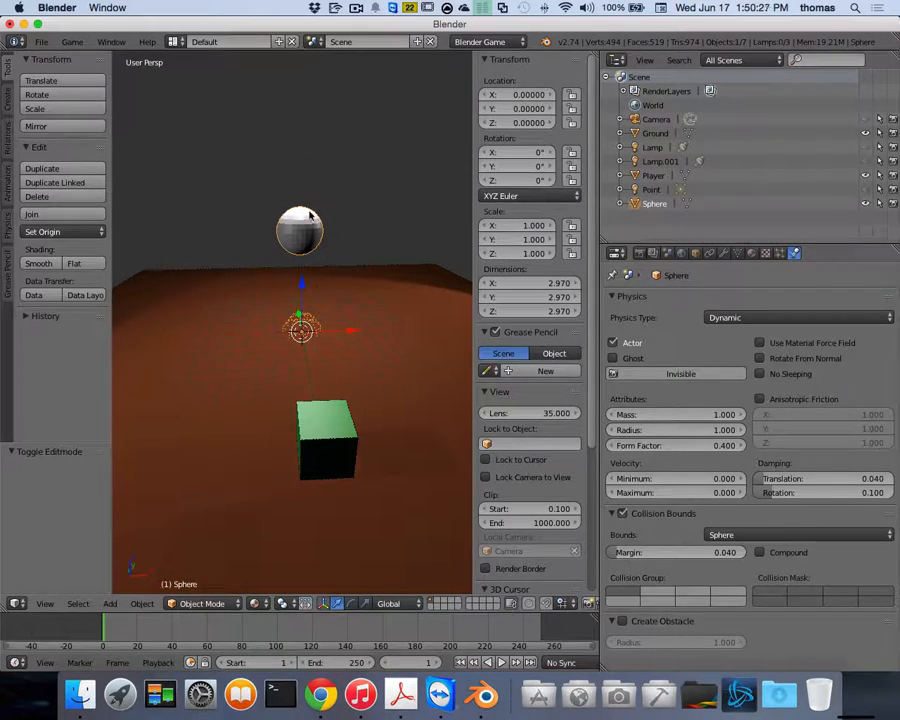
pyautogui.click(44, 231)
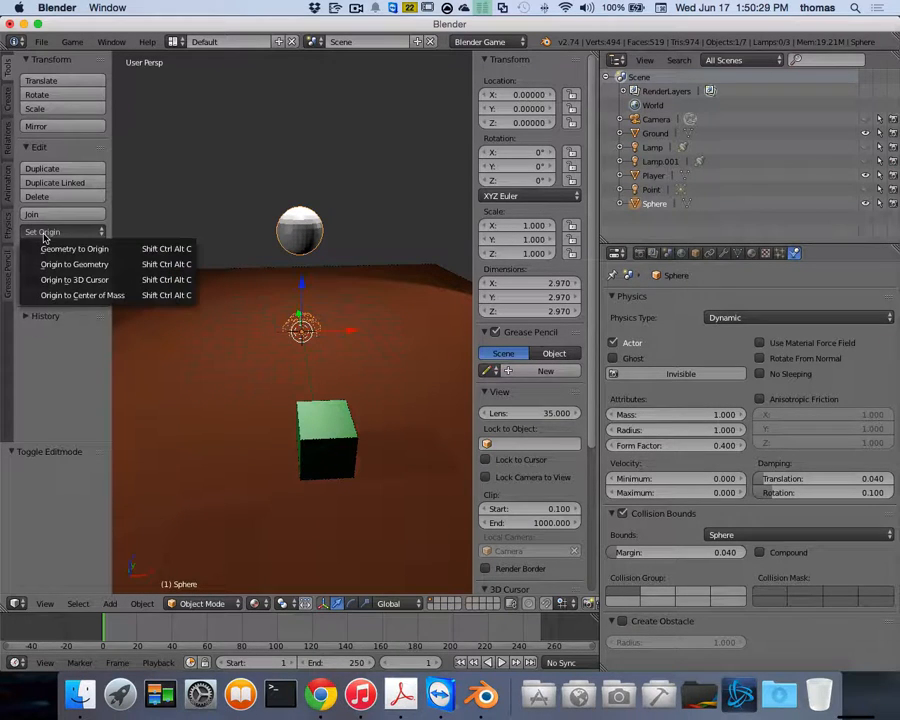
pyautogui.click(75, 265)
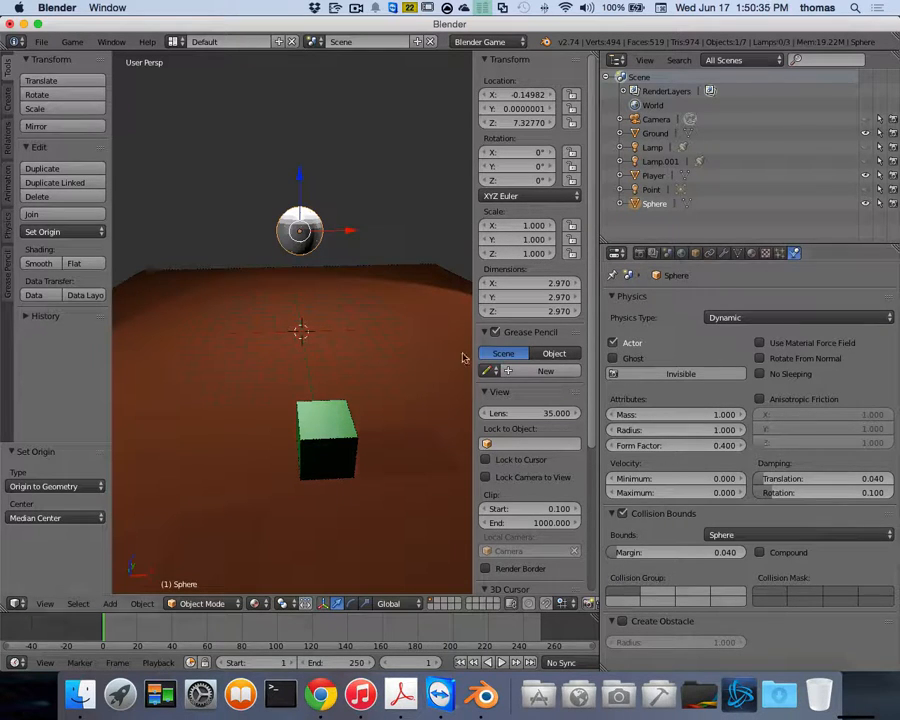
# Step: Check the raised sphere's Sphere-bounds physics outline in two short game runs
pyautogui.press('p')
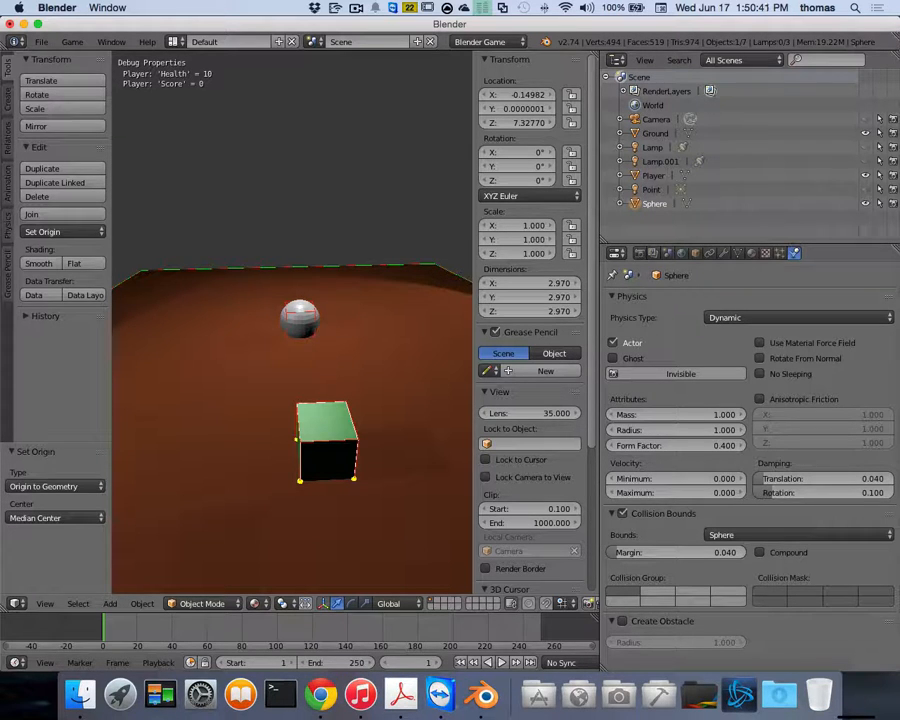
pyautogui.press('Escape')
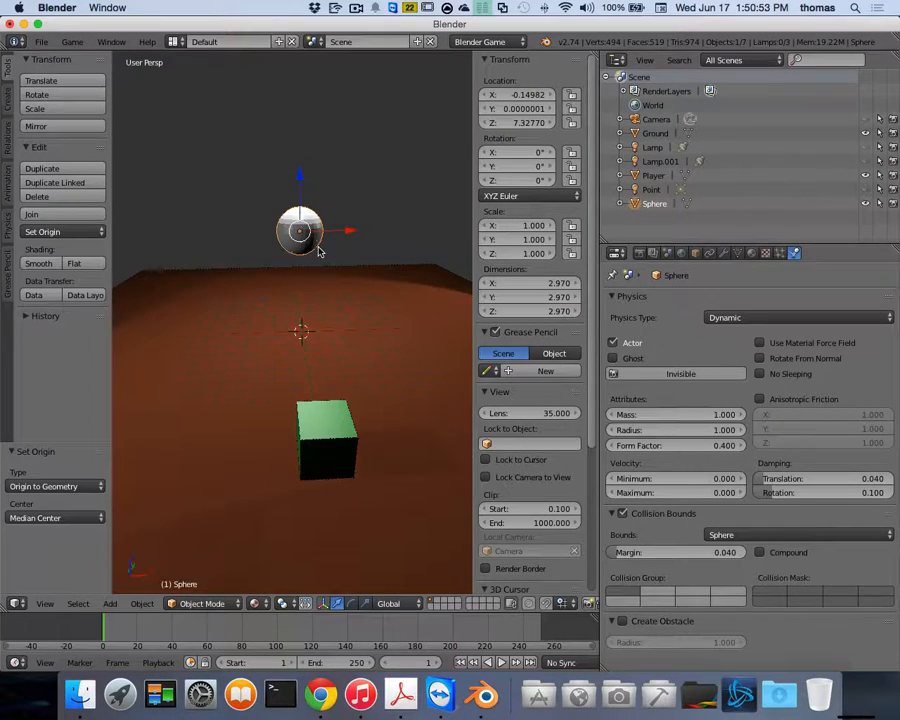
pyautogui.press('p')
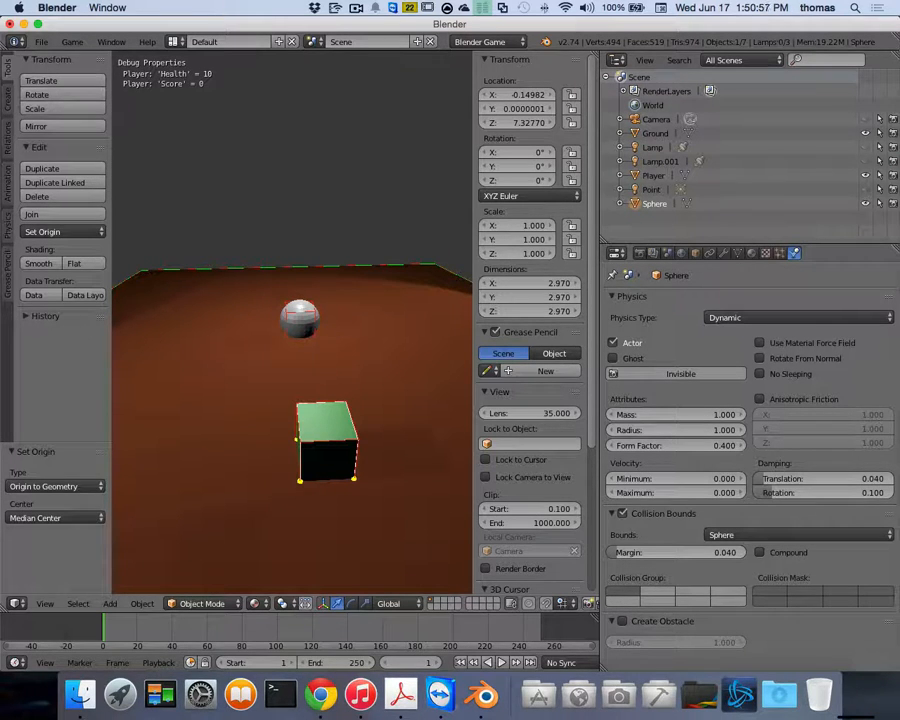
pyautogui.press('Escape')
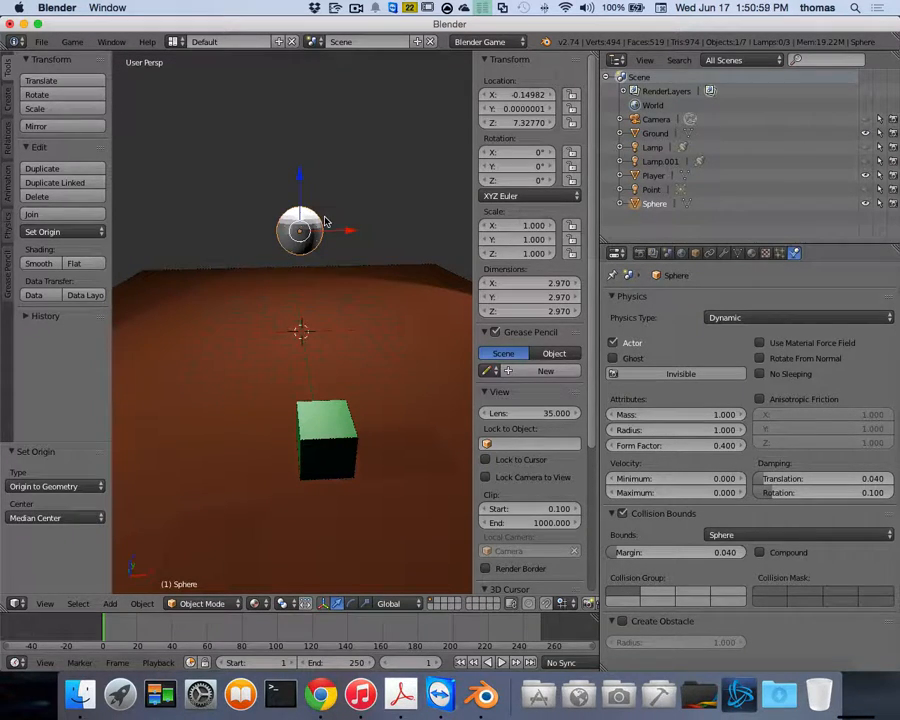
# Step: Set the sphere's collision bounds to Box and check the outline in a short game run
pyautogui.click(772, 535)
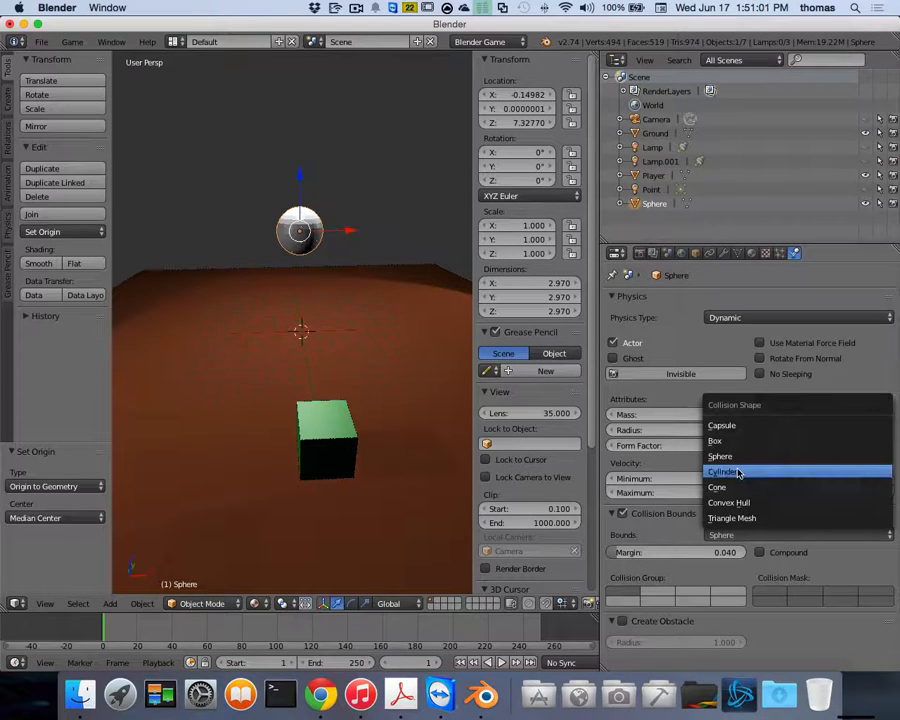
pyautogui.click(716, 441)
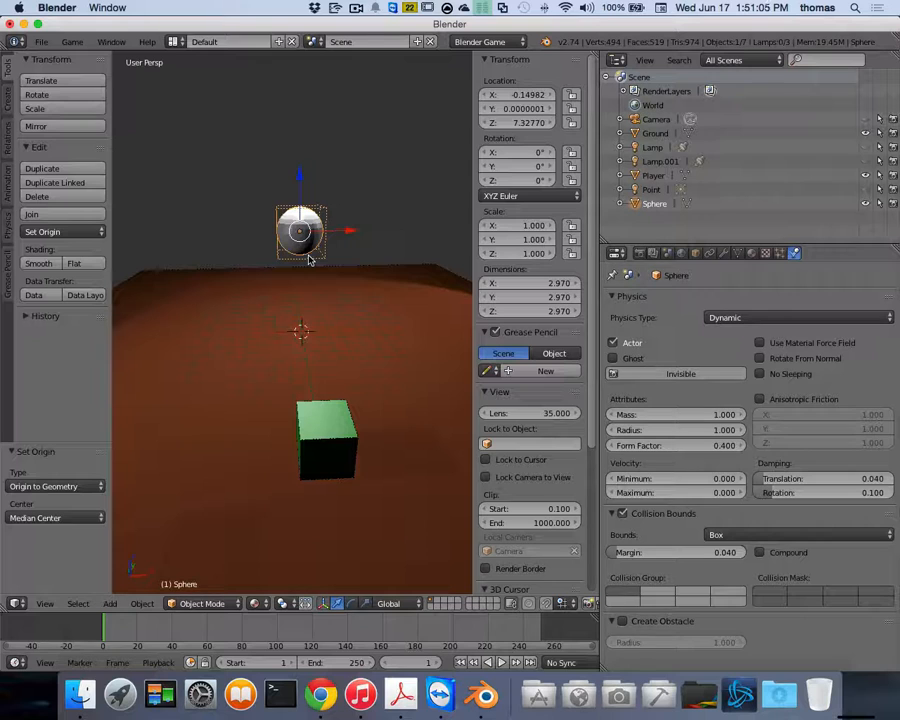
pyautogui.press('p')
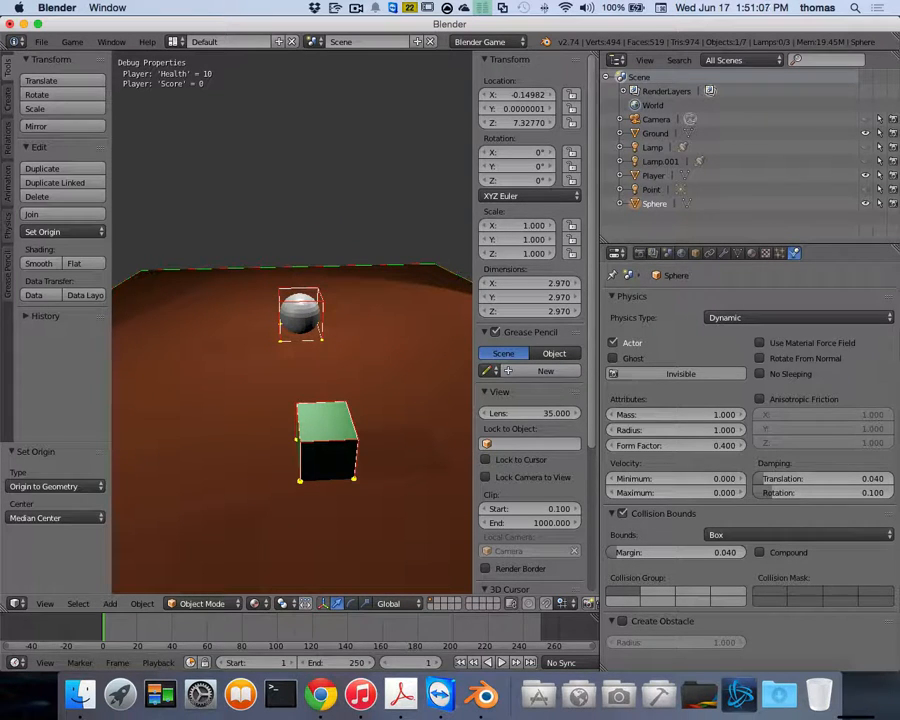
pyautogui.press('Escape')
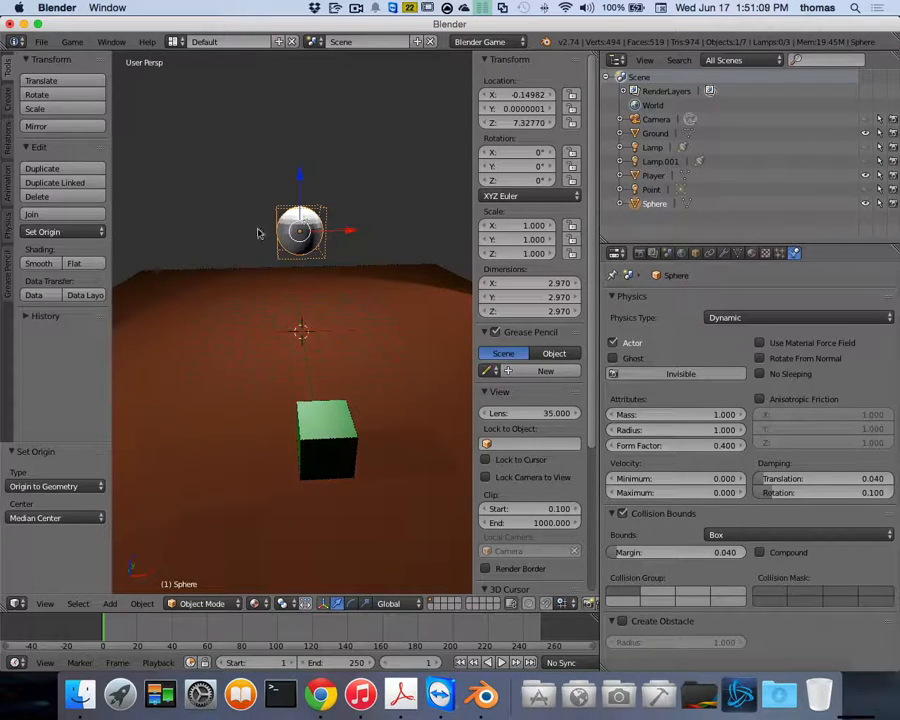
# Step: Switch the collision bounds back to Sphere and run the game briefly to check how the sphere lands
pyautogui.click(740, 535)
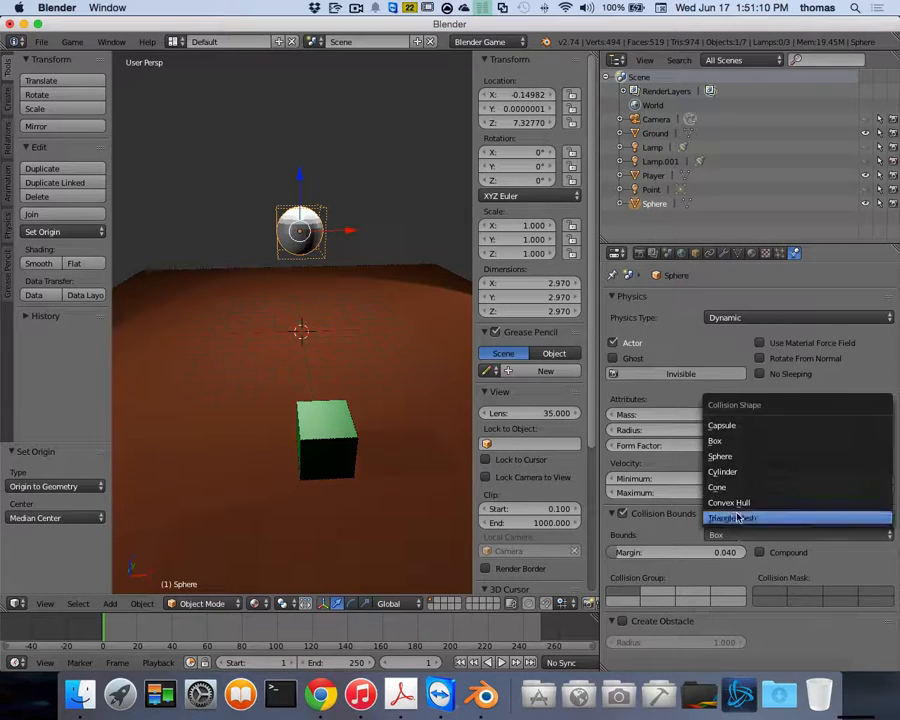
pyautogui.click(735, 457)
pyautogui.press('p')
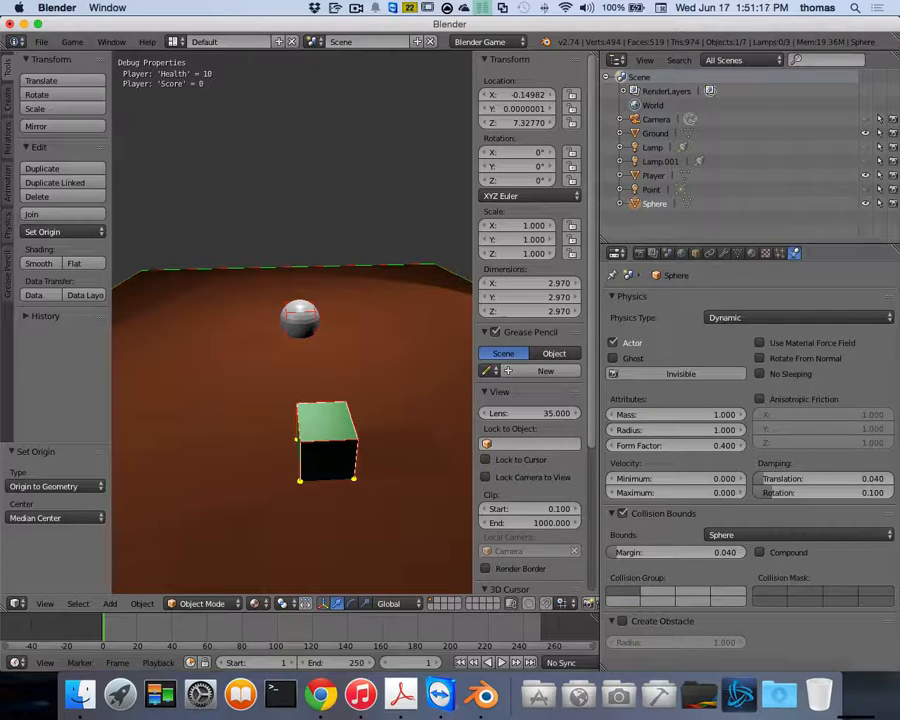
pyautogui.press('Escape')
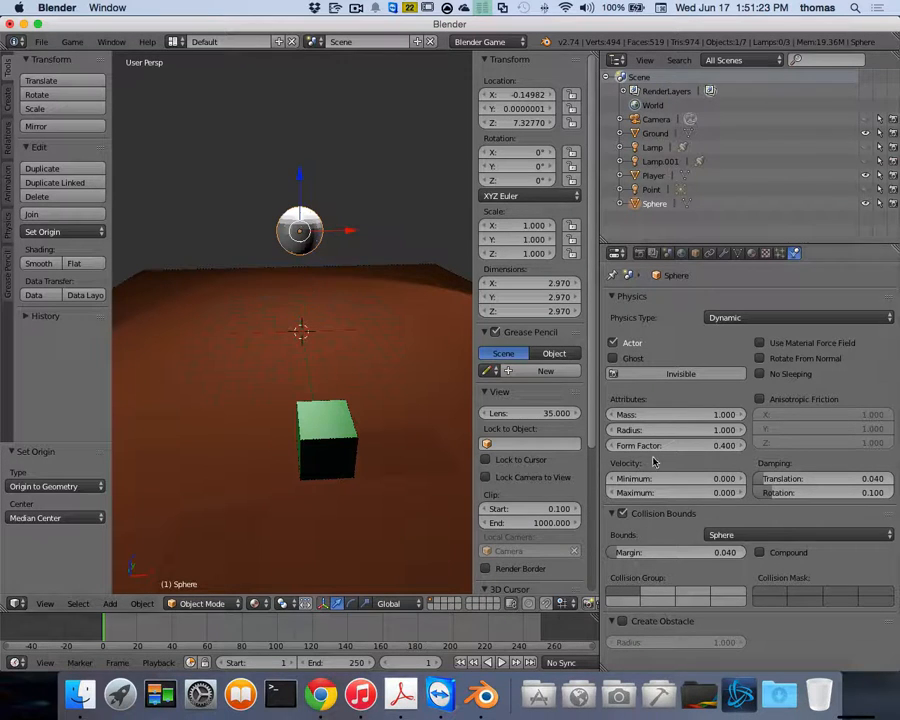
# Step: Set the sphere's collision bounds to Convex Hull and start the game
pyautogui.click(802, 536)
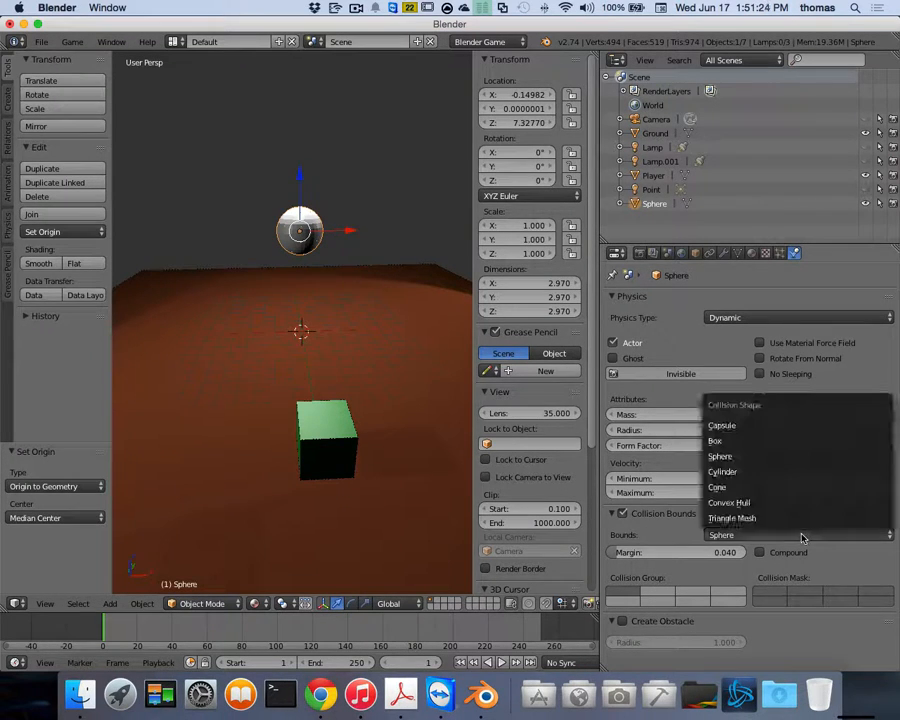
pyautogui.click(745, 502)
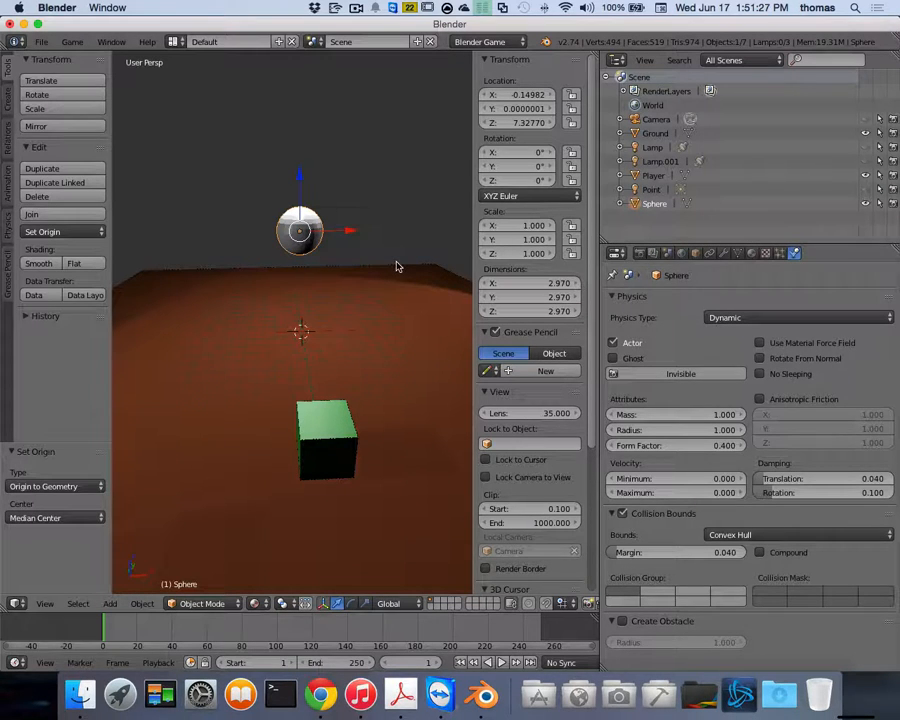
pyautogui.press('p')
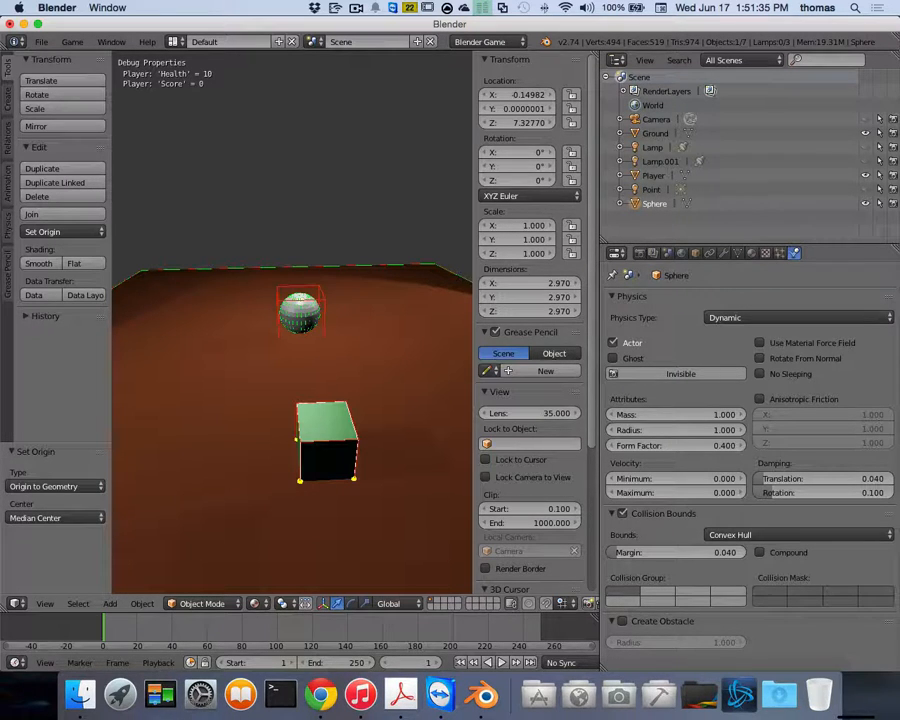
# Step: Steer the green Player cube against the front and side of the sphere to test their collision, and end the game
pyautogui.press('w')
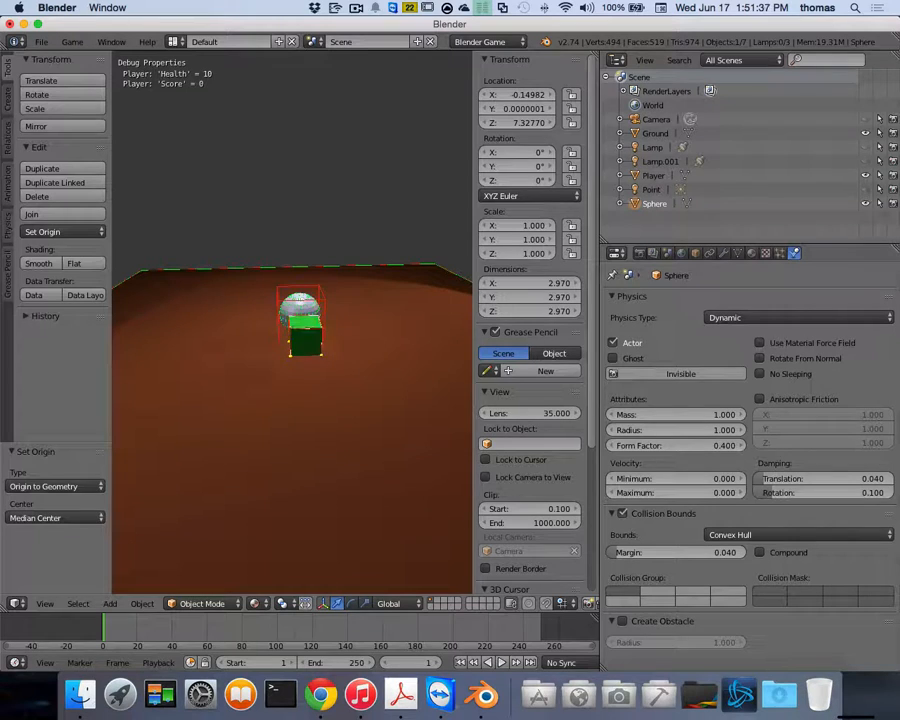
pyautogui.press('s')
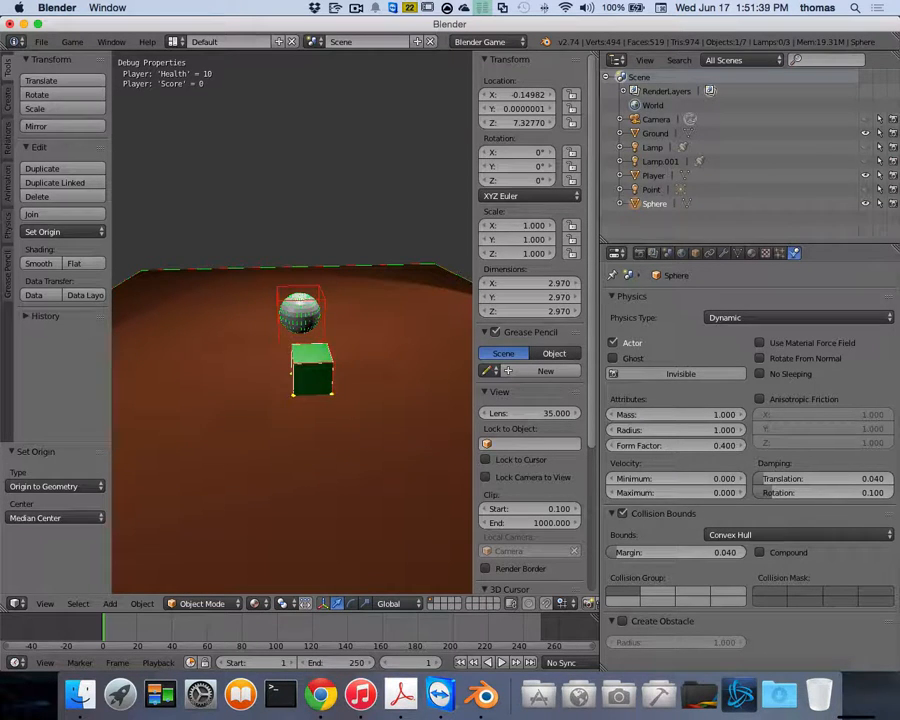
pyautogui.press('w')
pyautogui.press('s')
pyautogui.press('w')
pyautogui.press('s')
pyautogui.press('w')
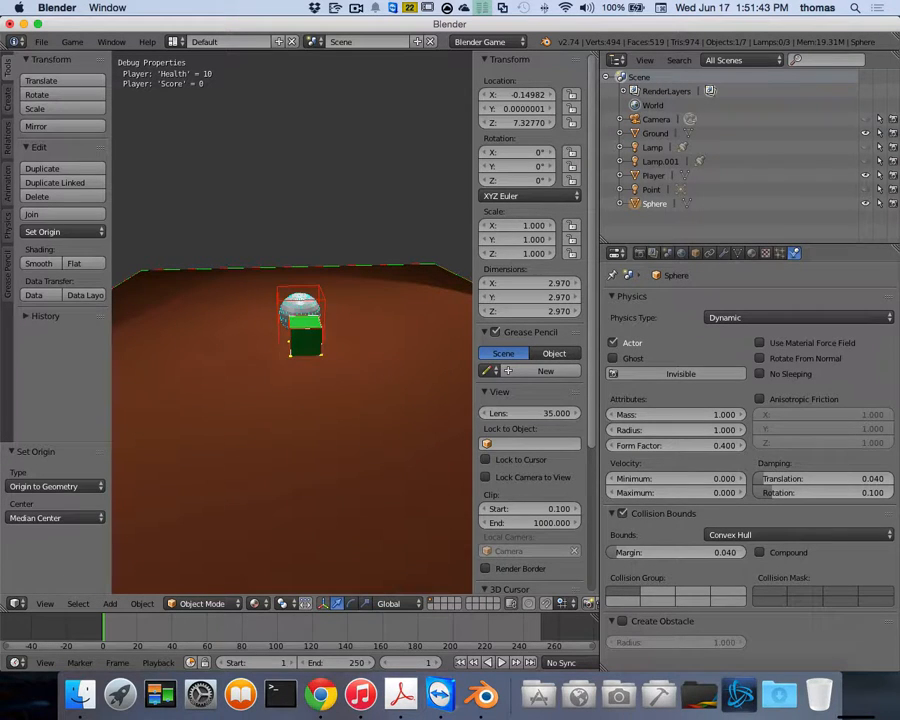
pyautogui.press('s')
pyautogui.press('w')
pyautogui.press('a')
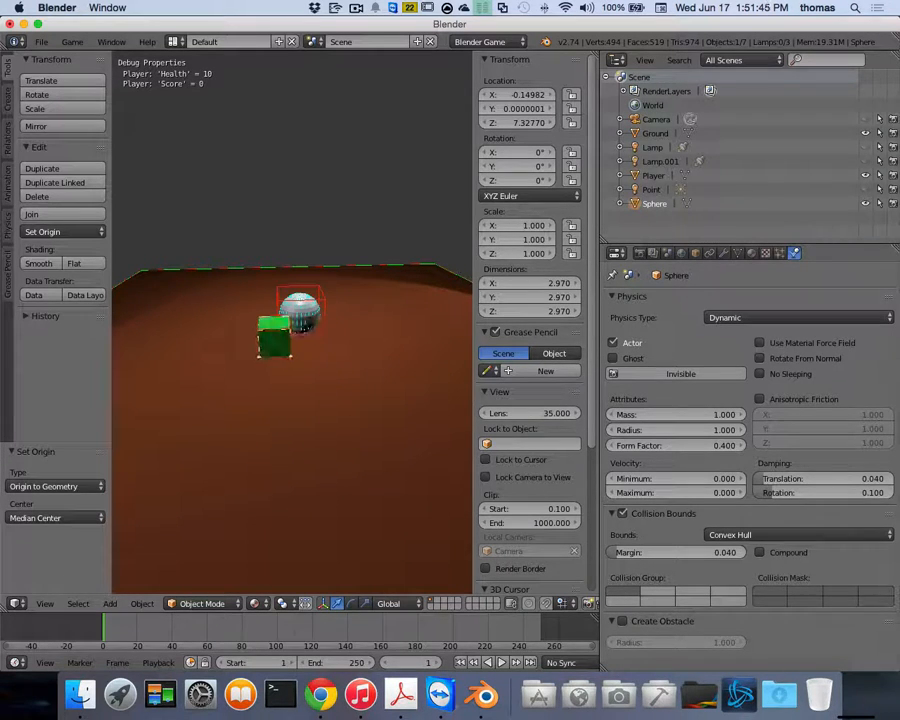
pyautogui.press('w')
pyautogui.press('a')
pyautogui.press('d')
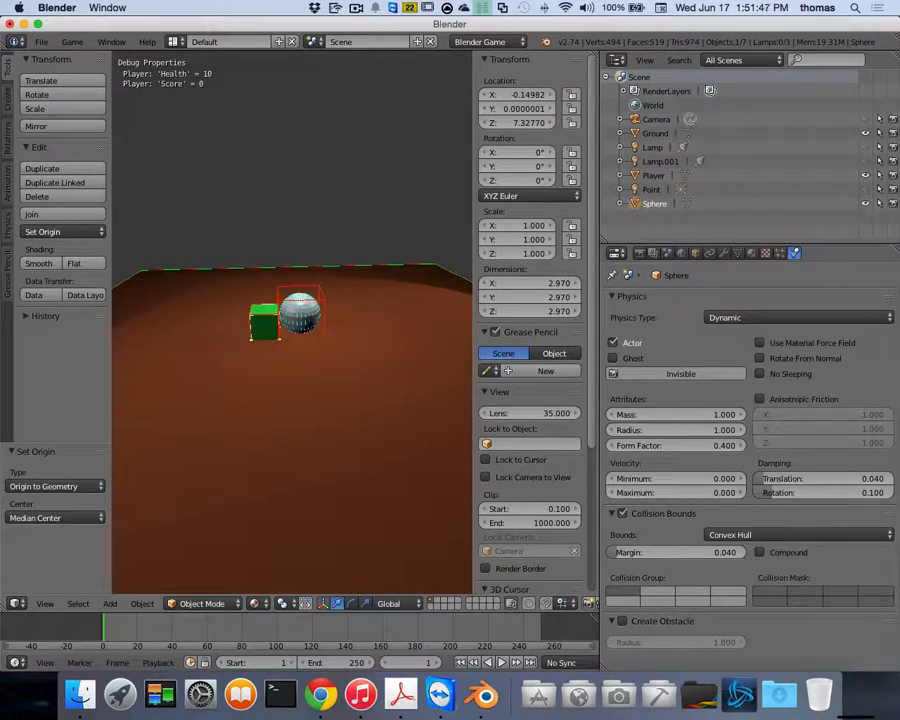
pyautogui.press('a')
pyautogui.press('d')
pyautogui.press('Escape')
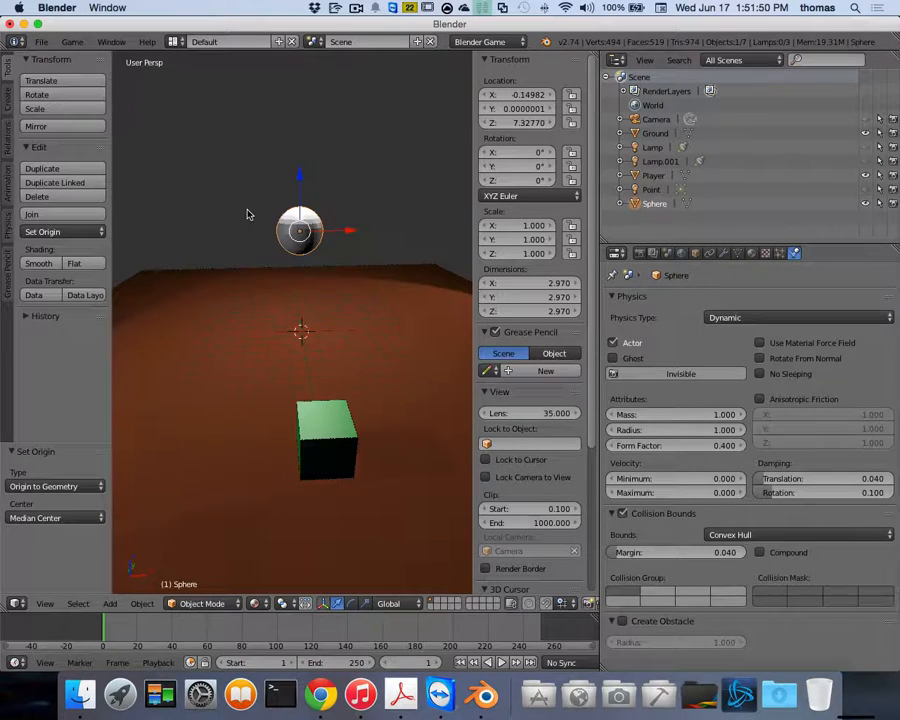
# Step: Enable No Sleeping for the sphere and test it by steering the Player cube around it in a game run
pyautogui.click(759, 374)
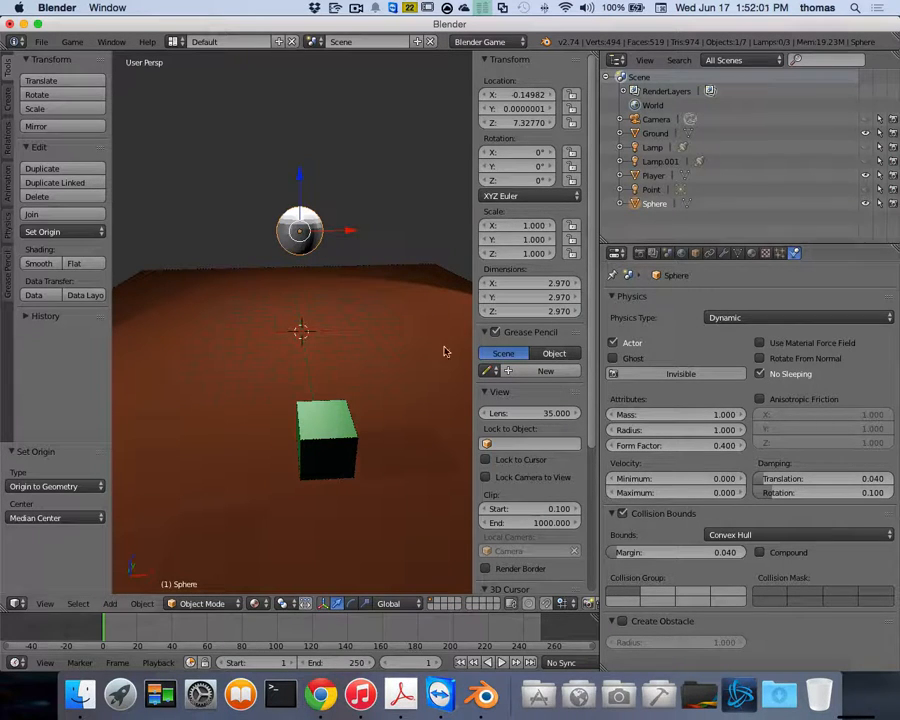
pyautogui.press('p')
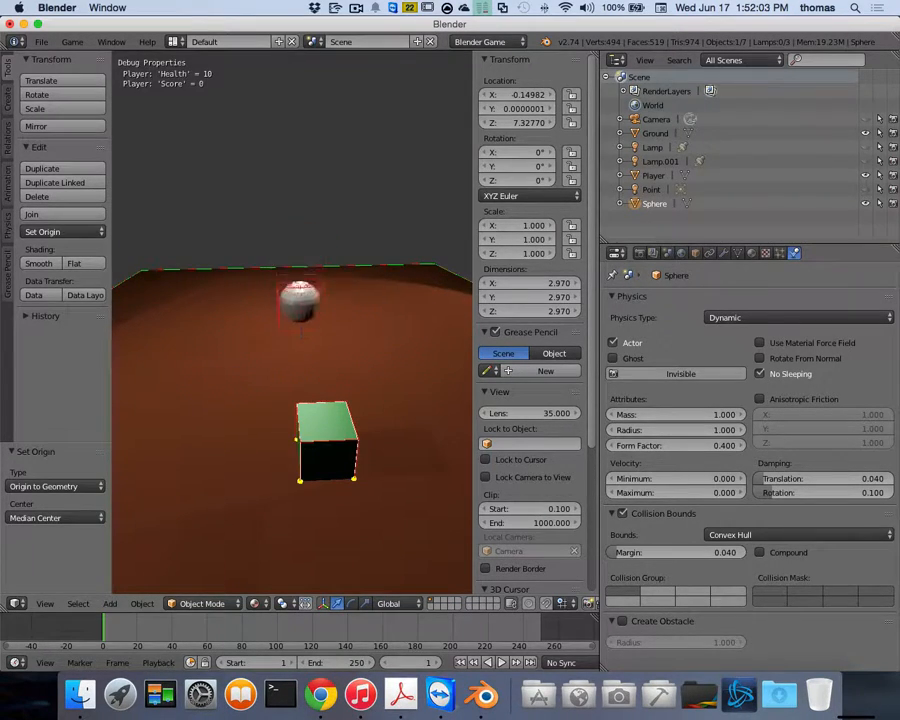
pyautogui.press('Down')
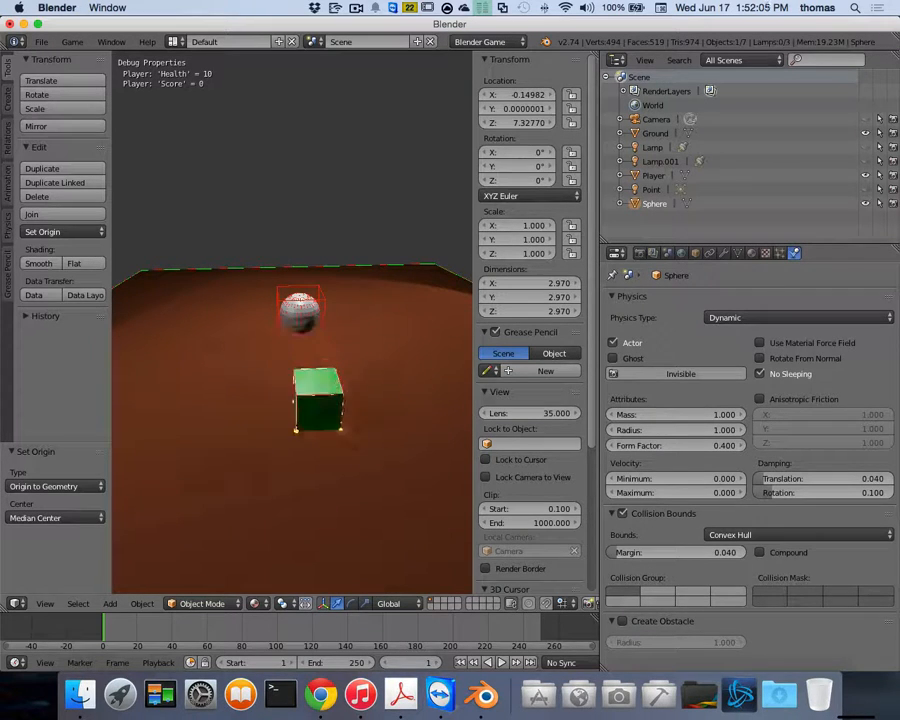
pyautogui.press('Up')
pyautogui.press('Down')
pyautogui.press('Up')
pyautogui.press('Up')
pyautogui.press('Right')
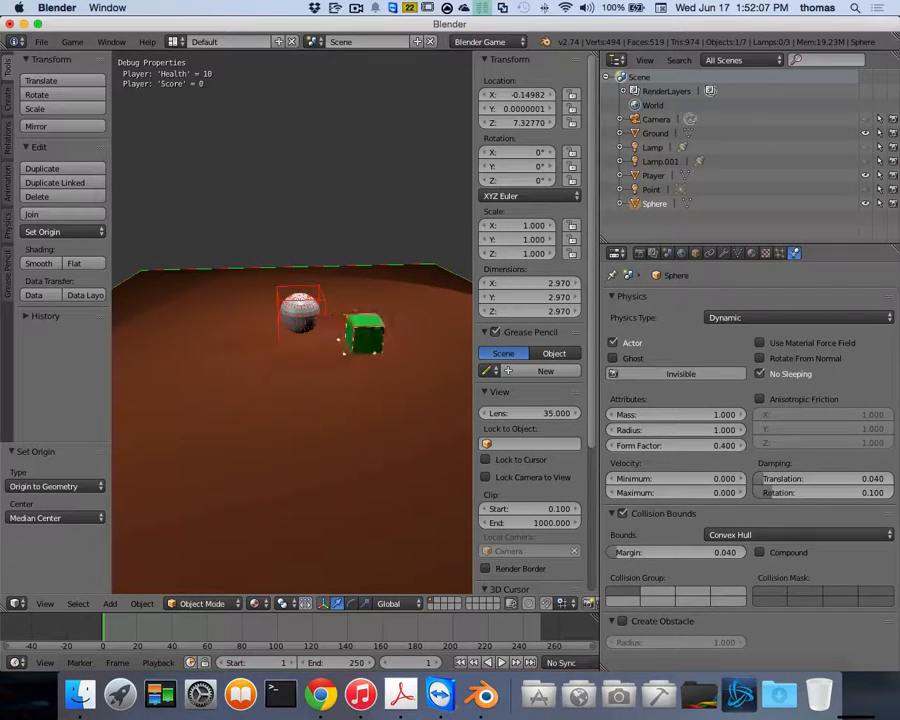
pyautogui.press('Left')
pyautogui.press('Up')
pyautogui.press('Right')
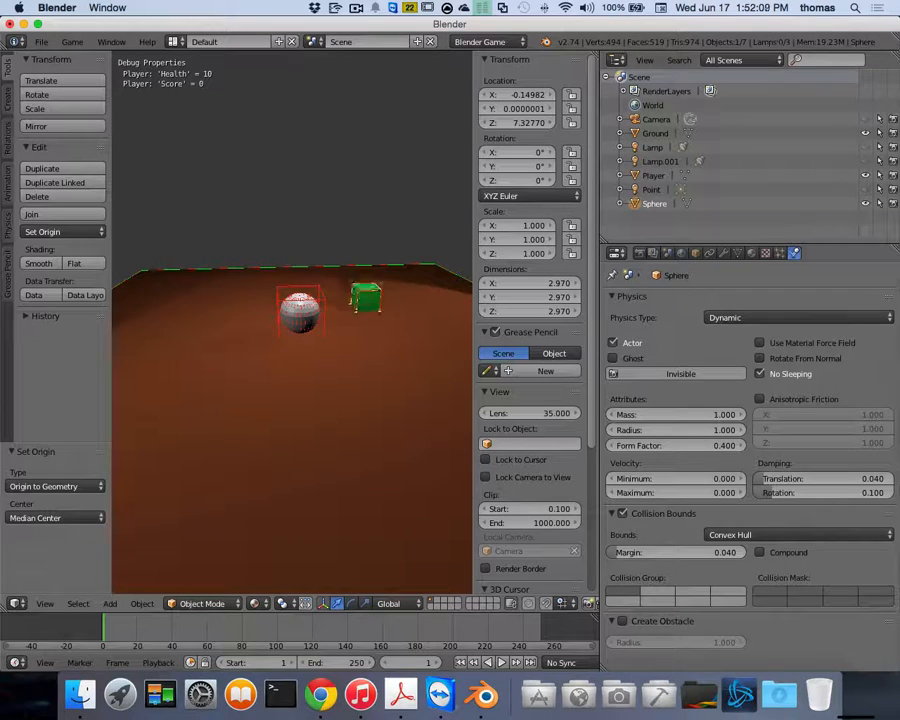
pyautogui.press('Left')
pyautogui.press('Down')
pyautogui.press('Right')
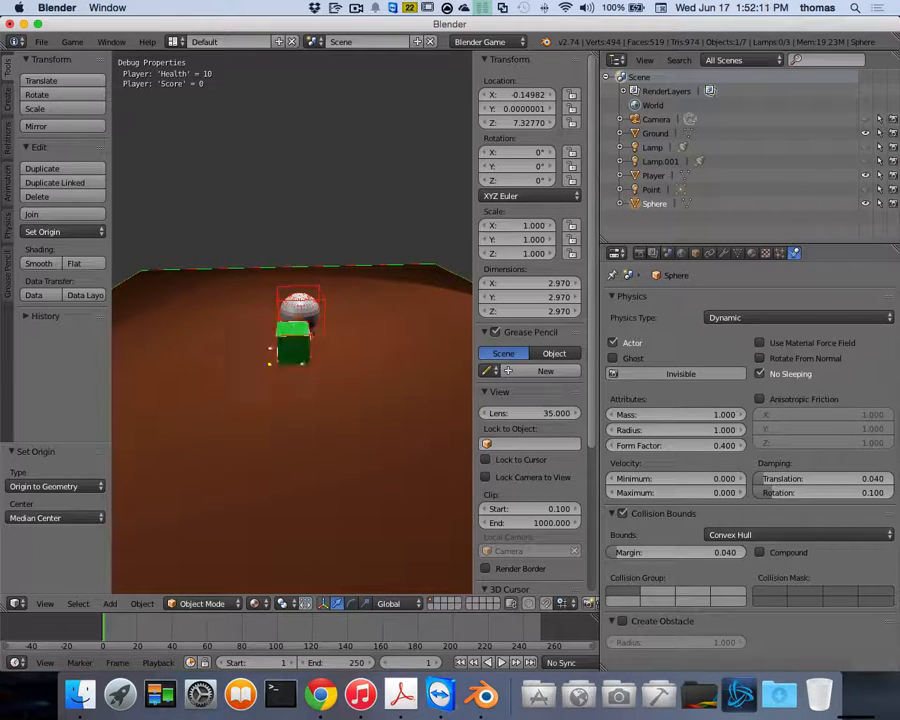
pyautogui.press('Left')
pyautogui.press('Escape')
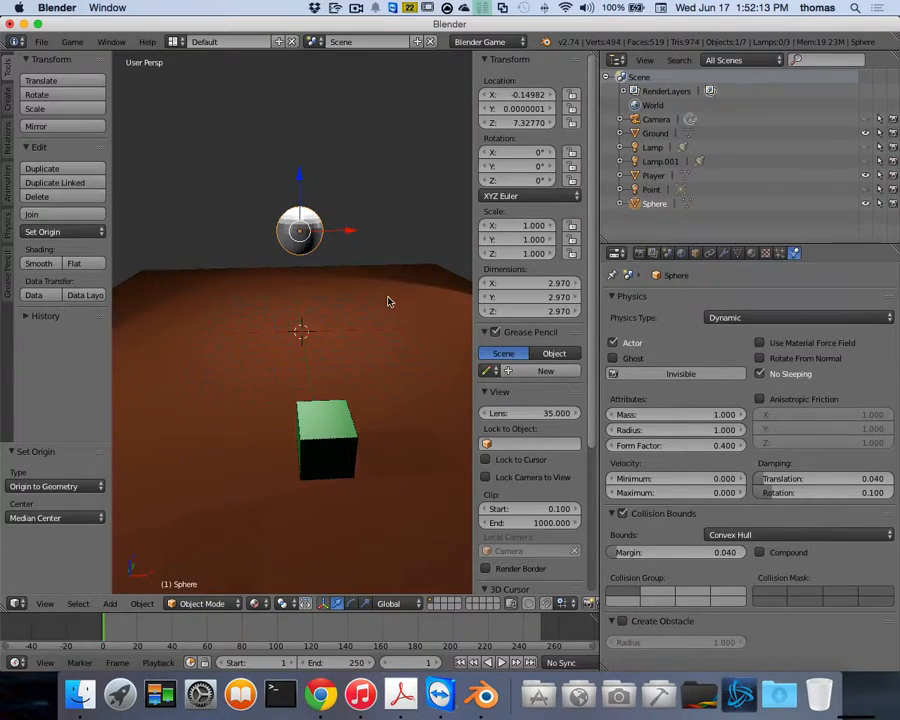
# Step: Expand the Ground's collision bounds settings and run the game to test the Player cube against the sphere's front and back
pyautogui.rightClick(420, 340)
pyautogui.click(615, 481)
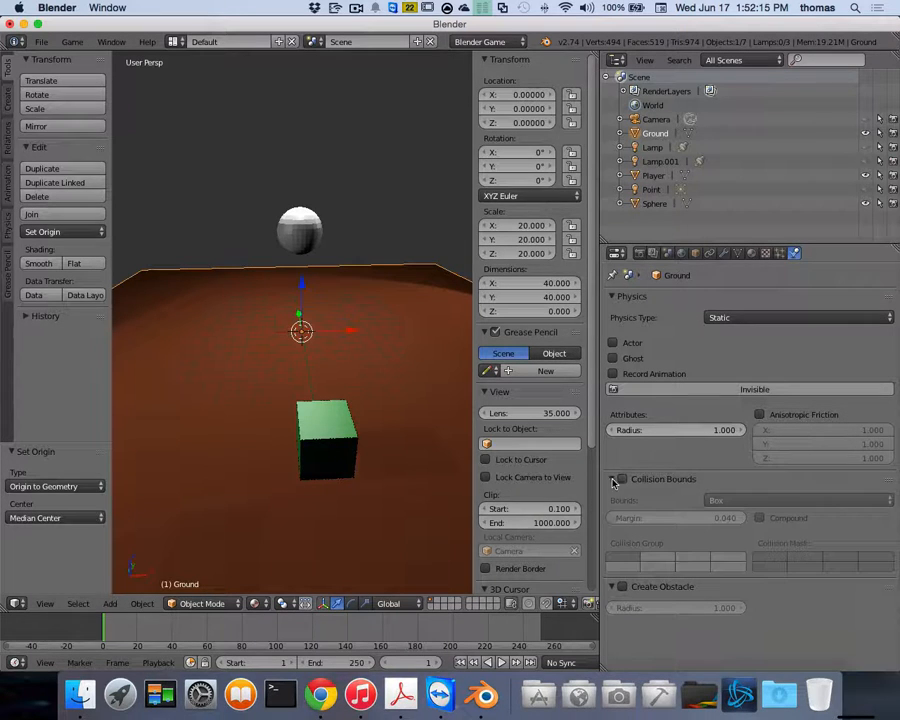
pyautogui.press('p')
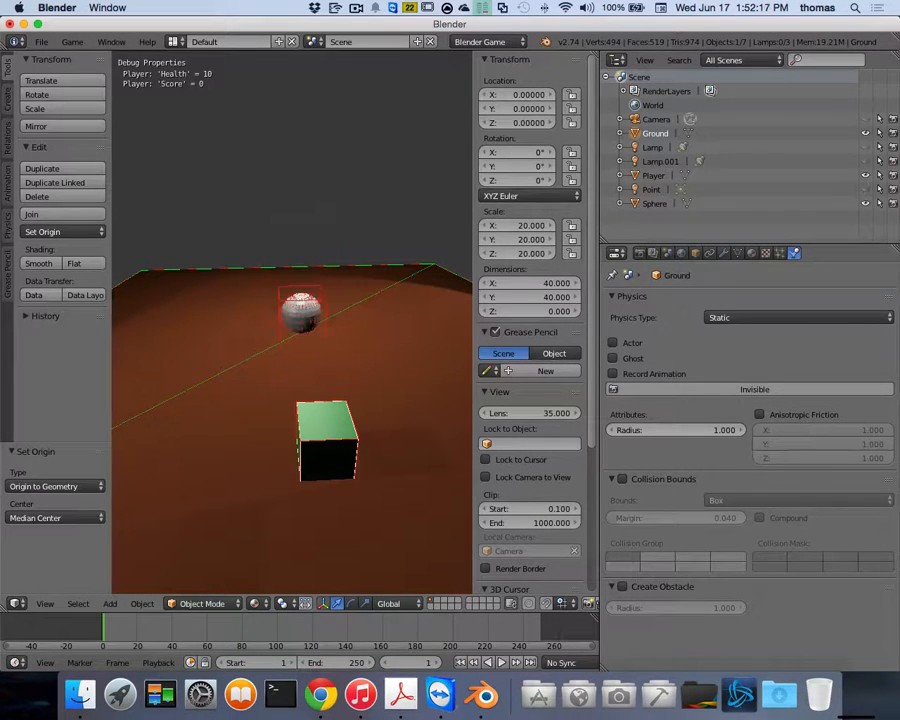
pyautogui.press('w')
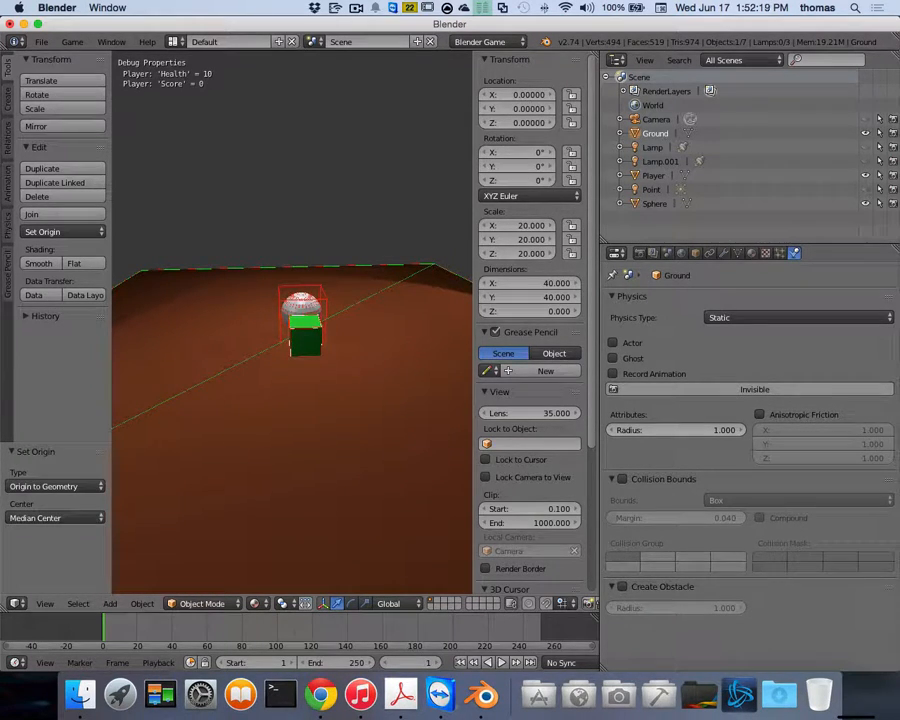
pyautogui.press('a')
pyautogui.press('w')
pyautogui.press('d')
pyautogui.press('s')
pyautogui.press('a')
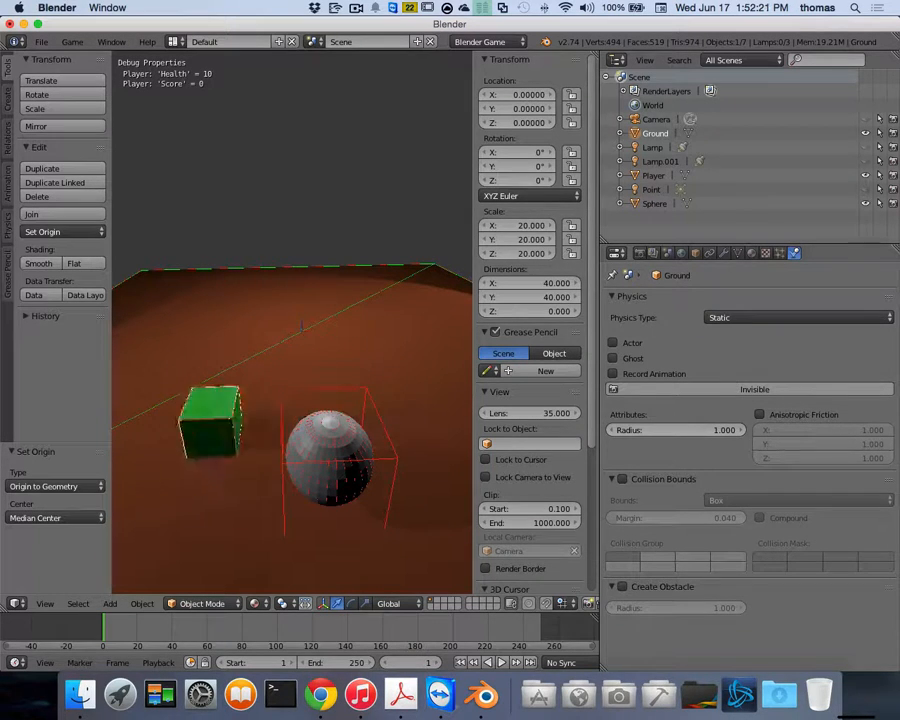
pyautogui.press('a')
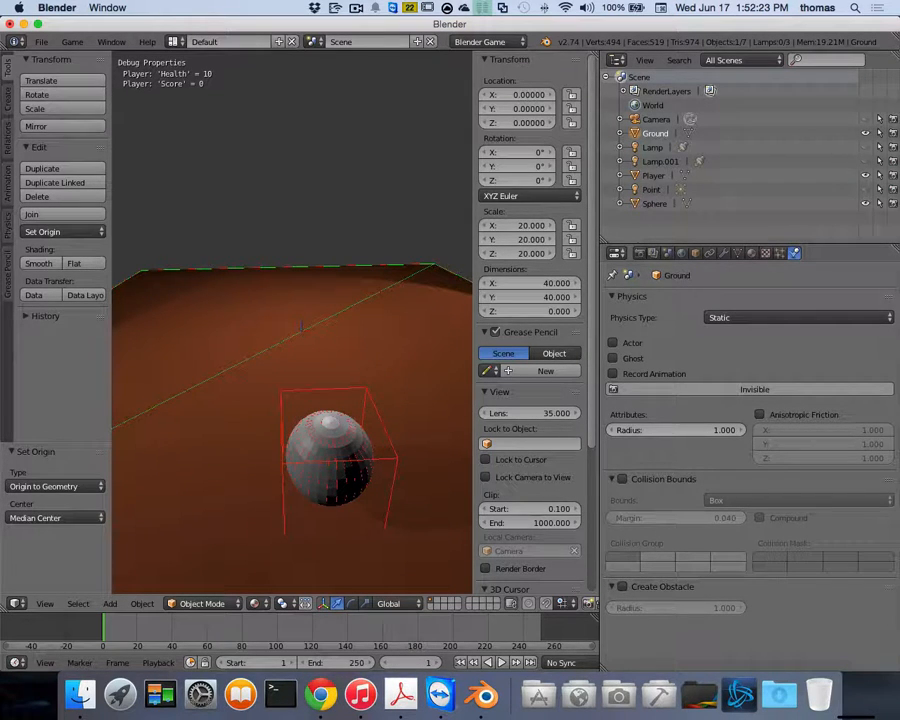
pyautogui.press('Escape')
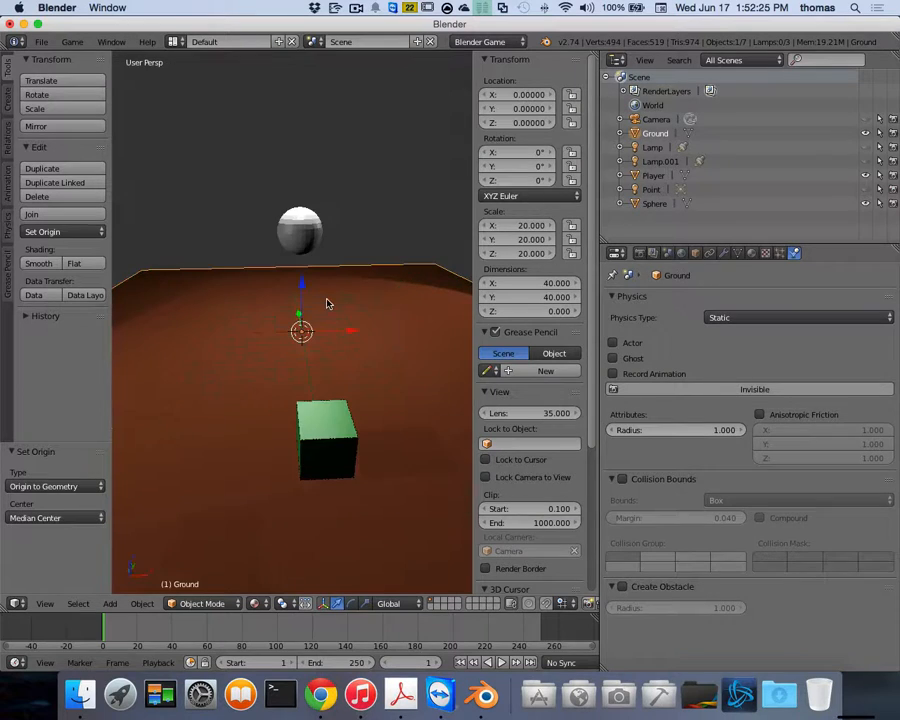
# Step: Start another game run and steer the green Player cube around the side of the sphere to test their collision
pyautogui.press('p')
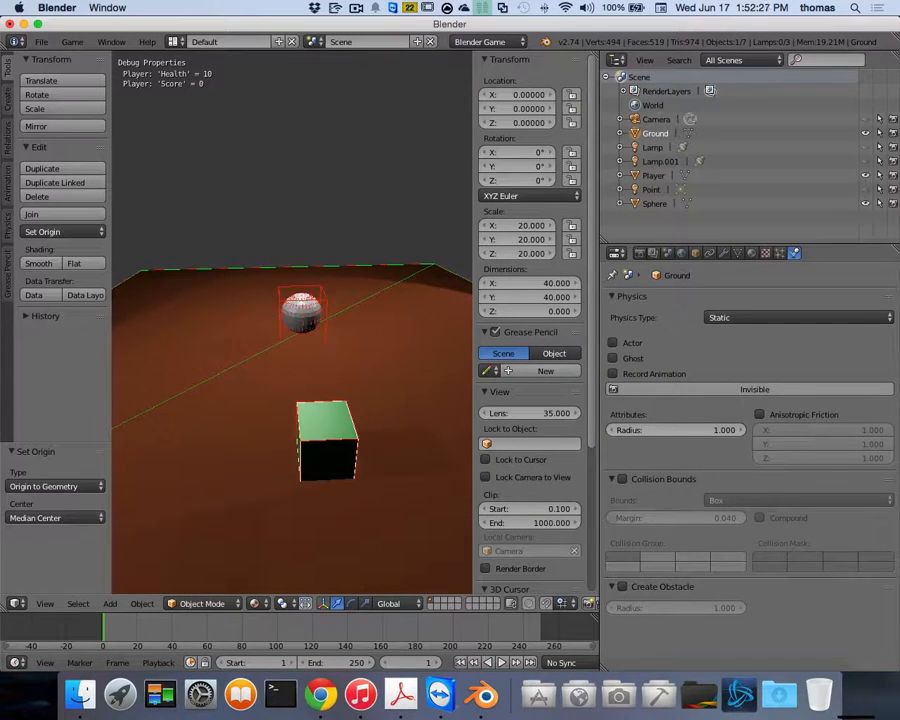
pyautogui.press('s')
pyautogui.press('w')
pyautogui.press('d')
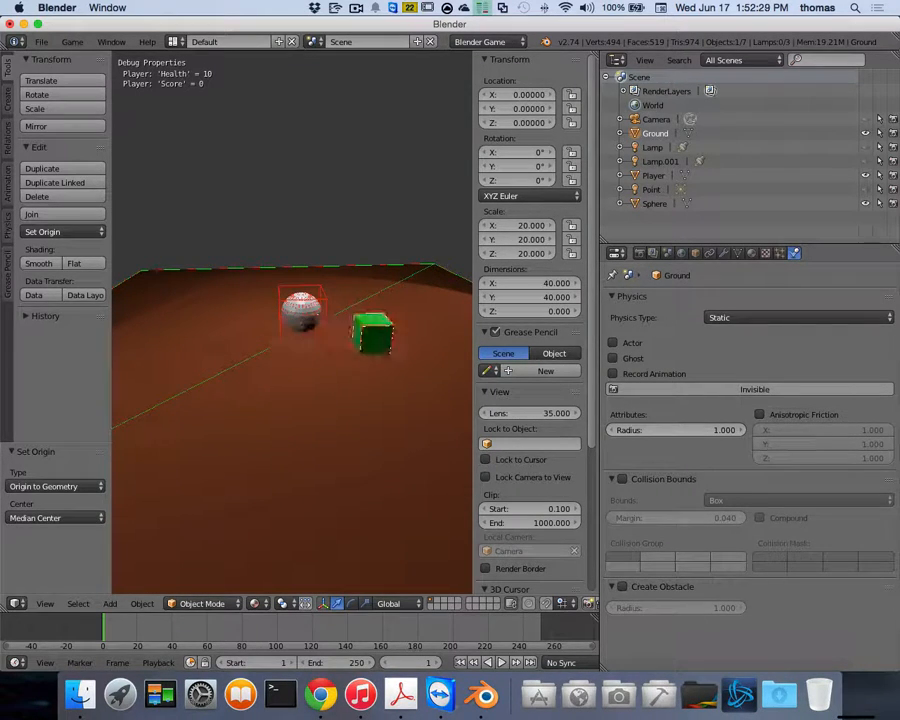
pyautogui.press('a')
pyautogui.press('a')
pyautogui.press('d')
pyautogui.press('w')
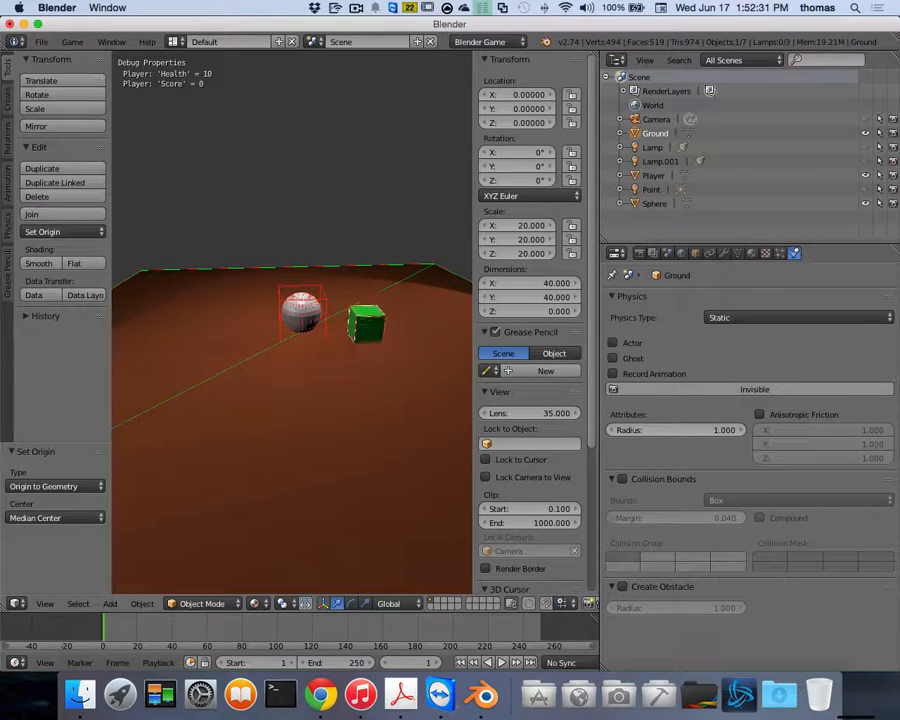
pyautogui.press('a')
pyautogui.press('a')
pyautogui.press('d')
pyautogui.press('s')
pyautogui.press('d')
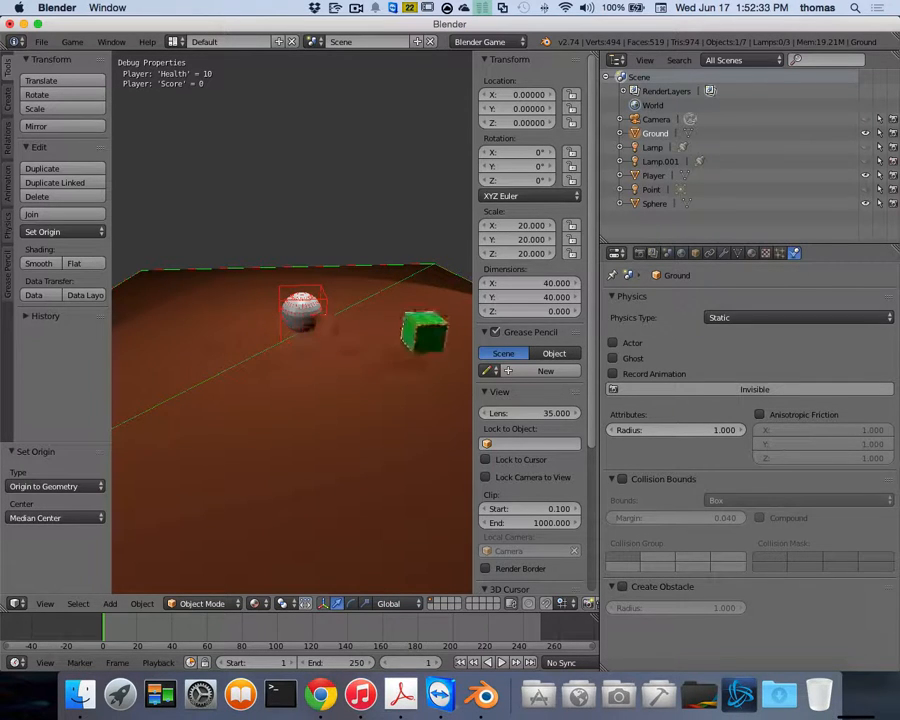
# Step: Move the Player cube behind the sphere, push the sphere toward the viewer from several approaches, and end the game
pyautogui.press('a')
pyautogui.press('w')
pyautogui.press('d')
pyautogui.press('s')
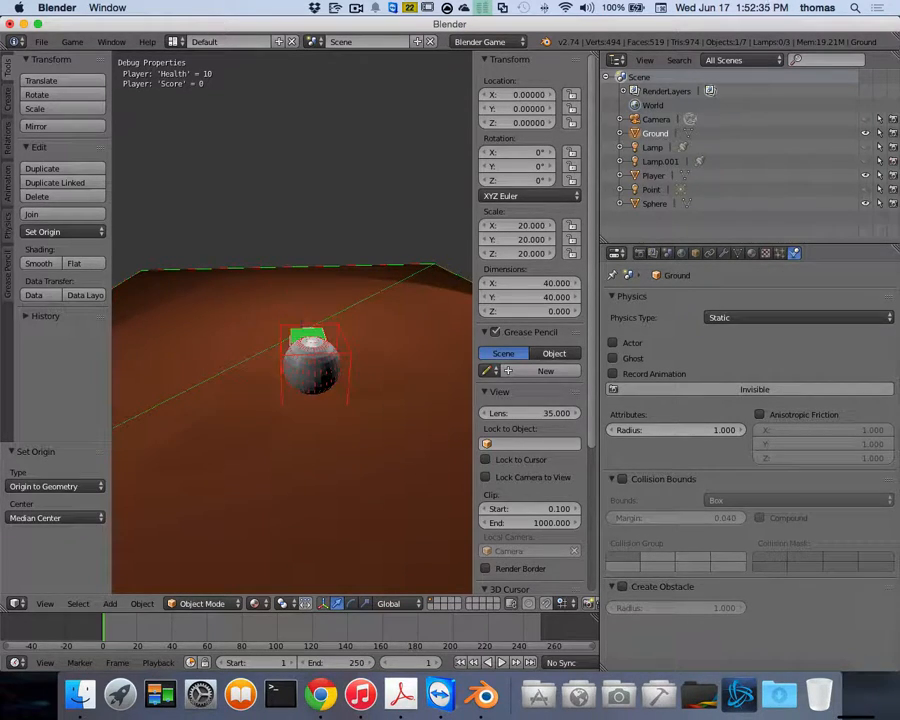
pyautogui.press('w')
pyautogui.press('a')
pyautogui.press('s')
pyautogui.press('d')
pyautogui.press('a')
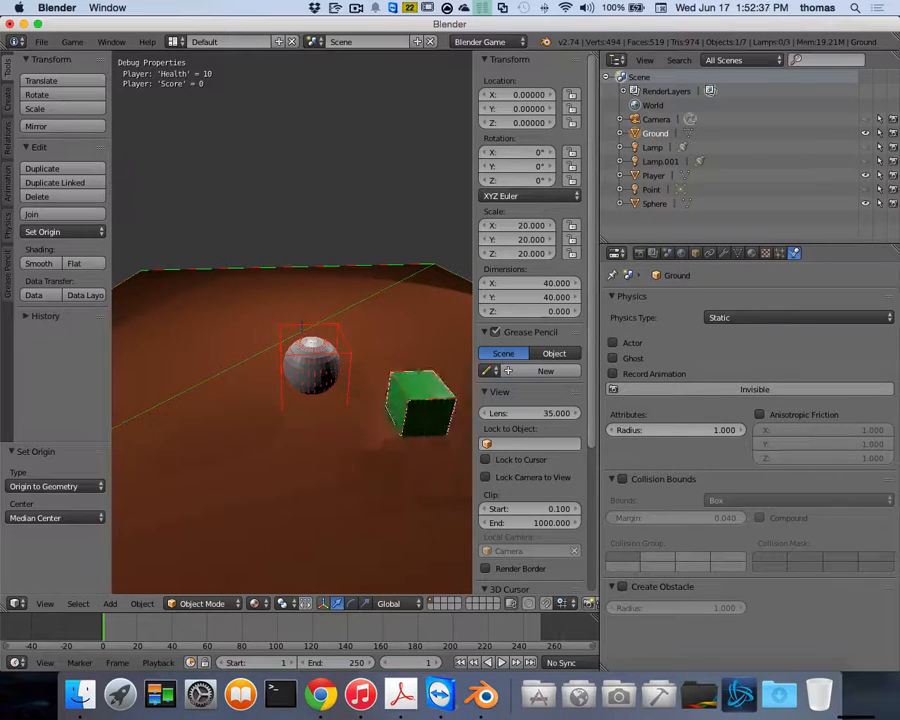
pyautogui.press('w')
pyautogui.press('w')
pyautogui.press('a')
pyautogui.press('s')
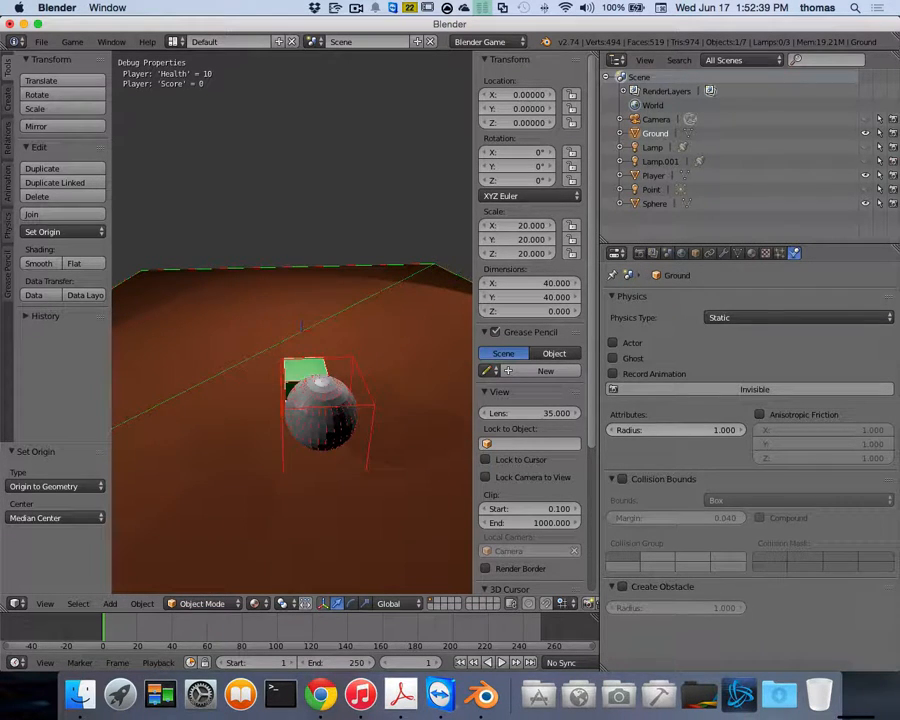
pyautogui.press('w')
pyautogui.press('Escape')
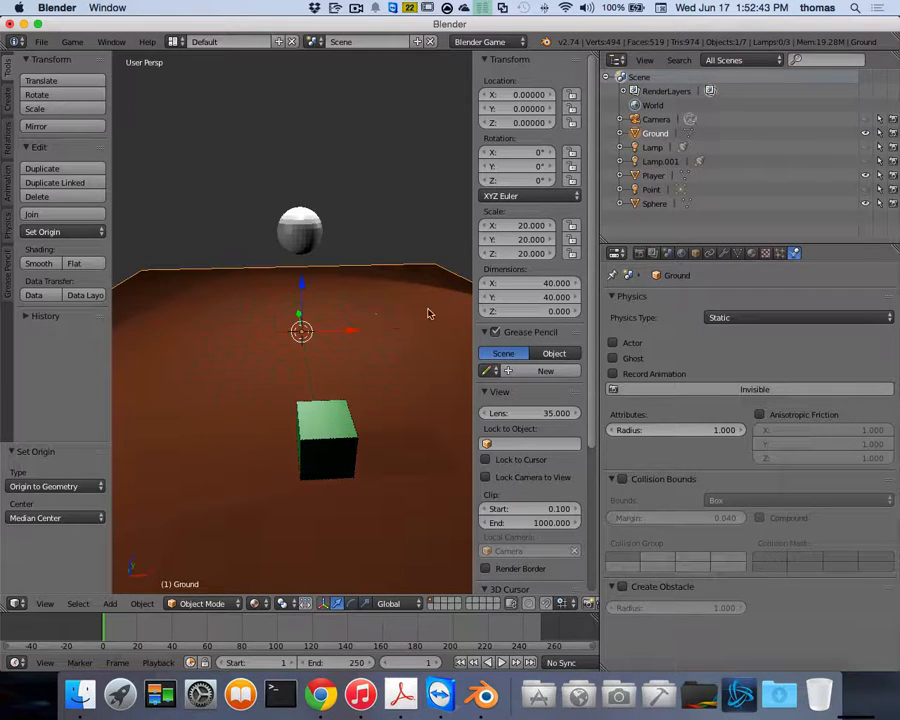
# Step: Check the Player's physics settings and set the sphere's collision bounds to Box
pyautogui.rightClick(322, 438)
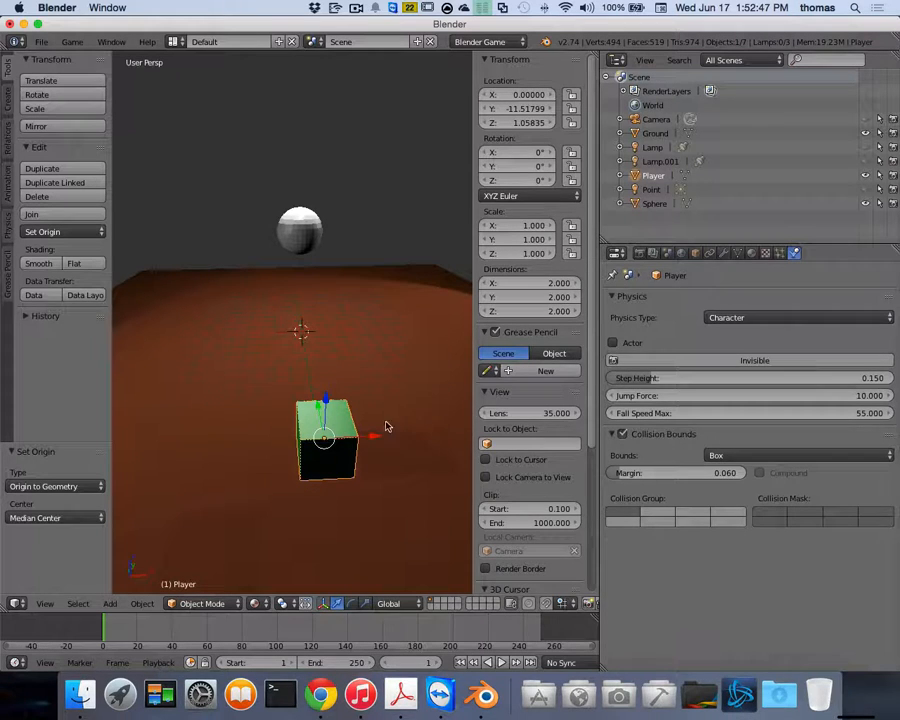
pyautogui.rightClick(301, 237)
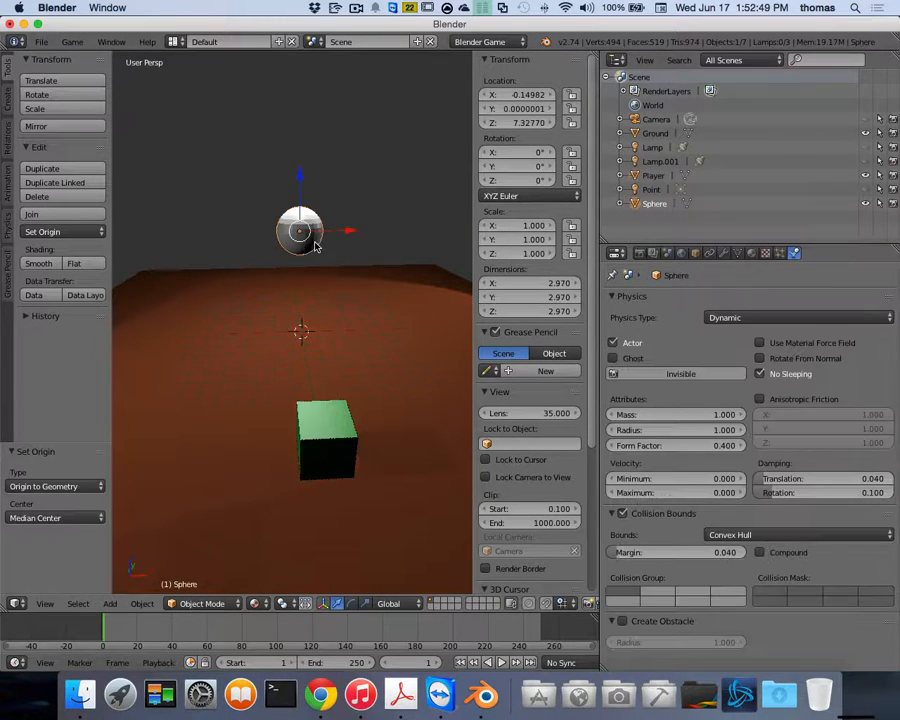
pyautogui.click(772, 538)
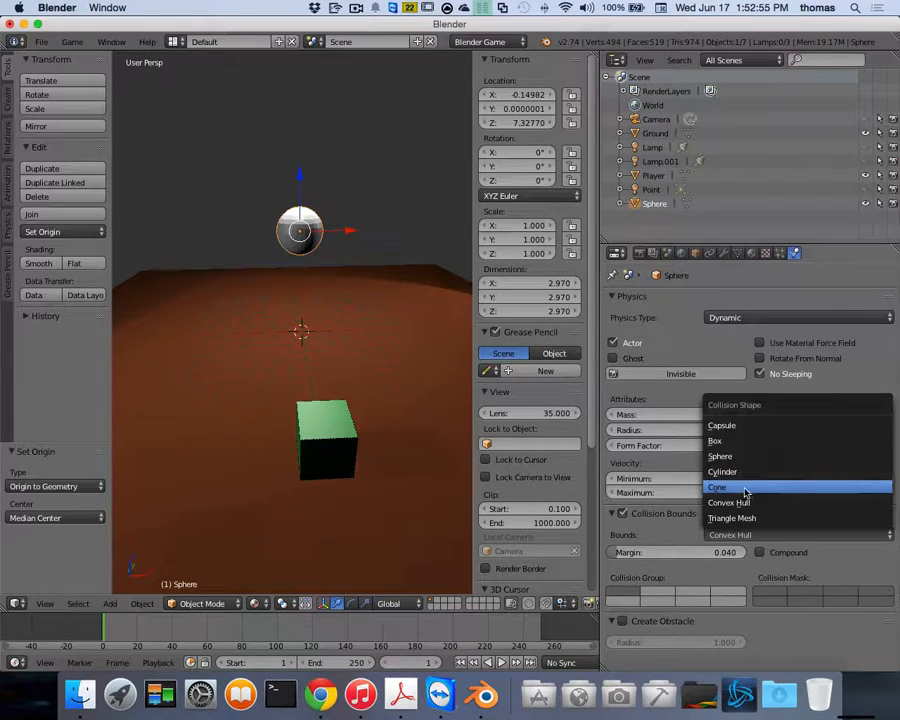
pyautogui.click(720, 441)
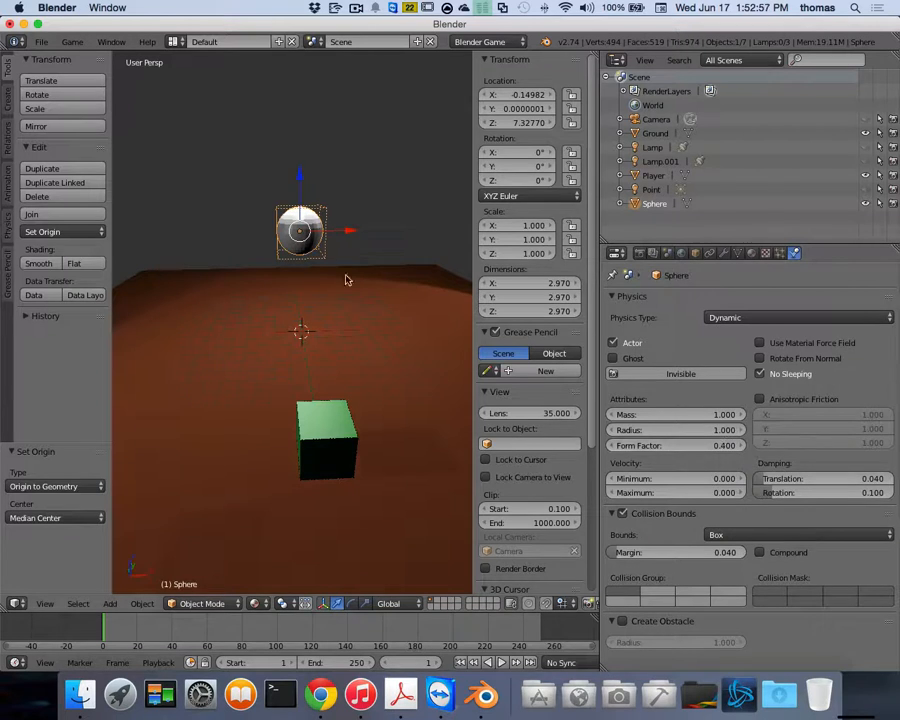
# Step: Run the game, steer the Player cube against the side and front of the sphere's box bounds, and end the game
pyautogui.press('p')
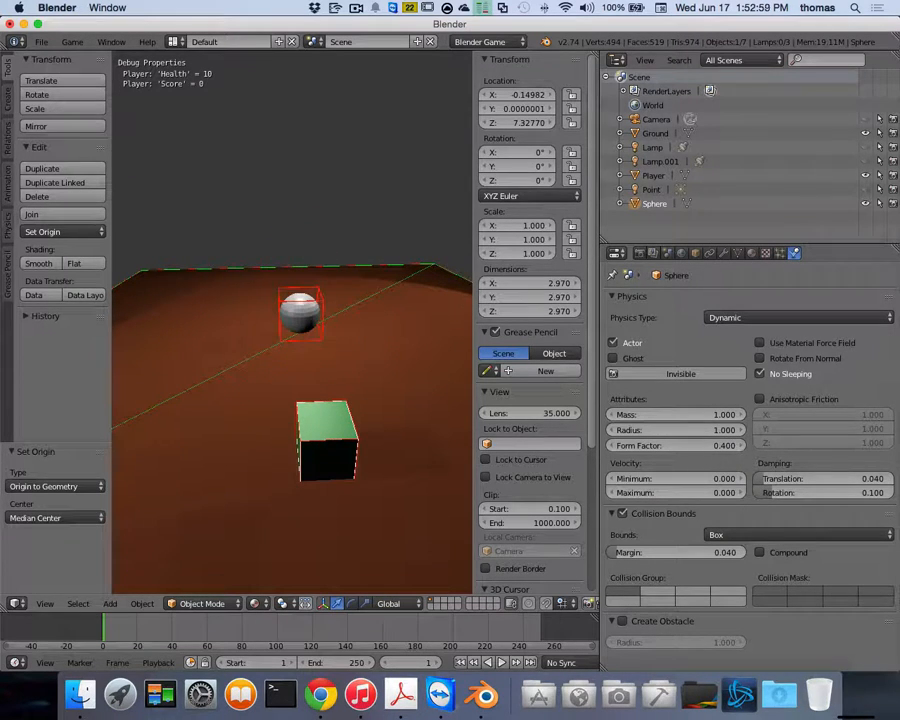
pyautogui.press('Up')
pyautogui.press('Left')
pyautogui.press('Up')
pyautogui.press('Right')
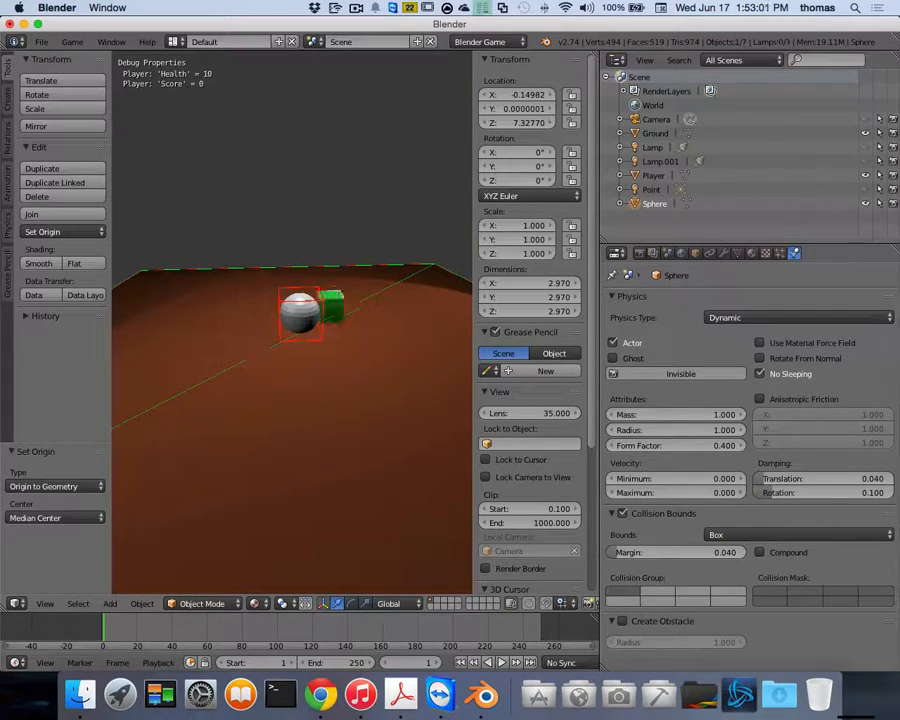
pyautogui.press('Down')
pyautogui.press('Left')
pyautogui.press('Right')
pyautogui.press('Left')
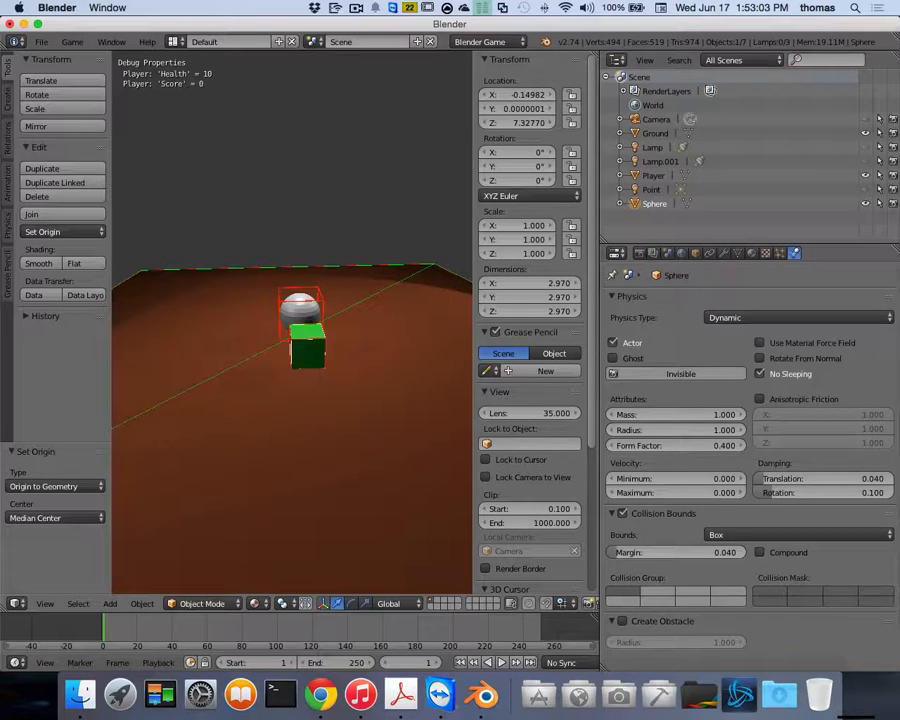
pyautogui.press('Down')
pyautogui.press('Up')
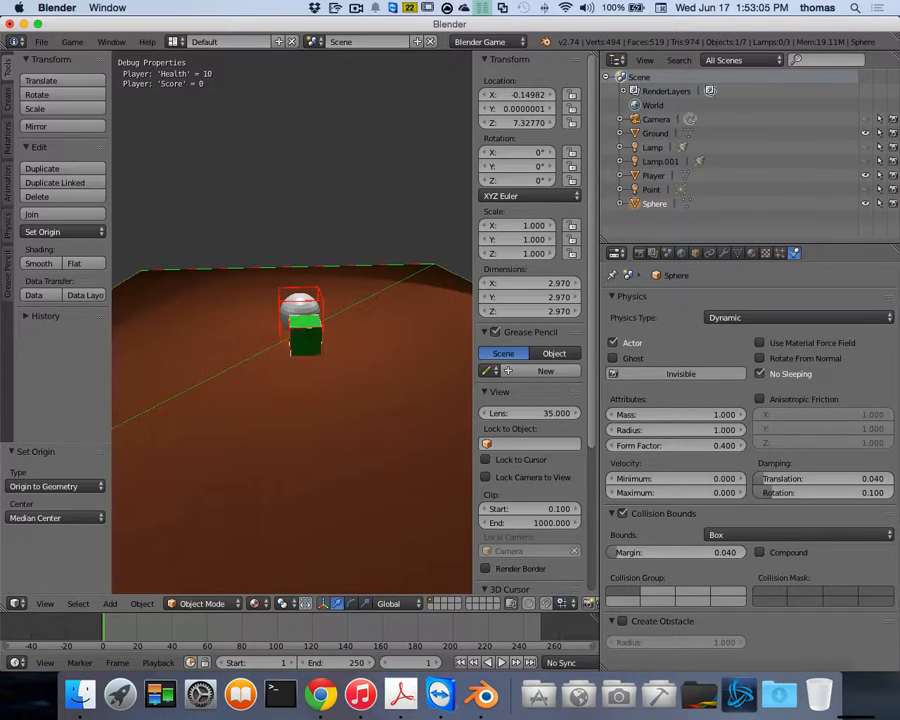
pyautogui.press('Left')
pyautogui.press('Right')
pyautogui.press('Escape')
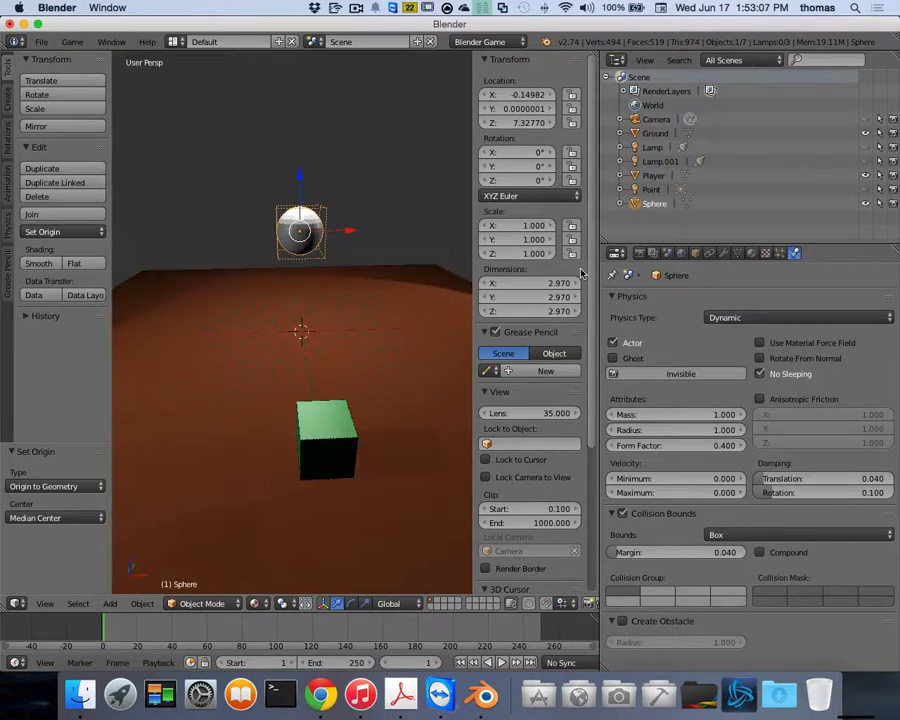
# Step: Change the sphere's physics type to Rigid Body and start the game
pyautogui.click(817, 320)
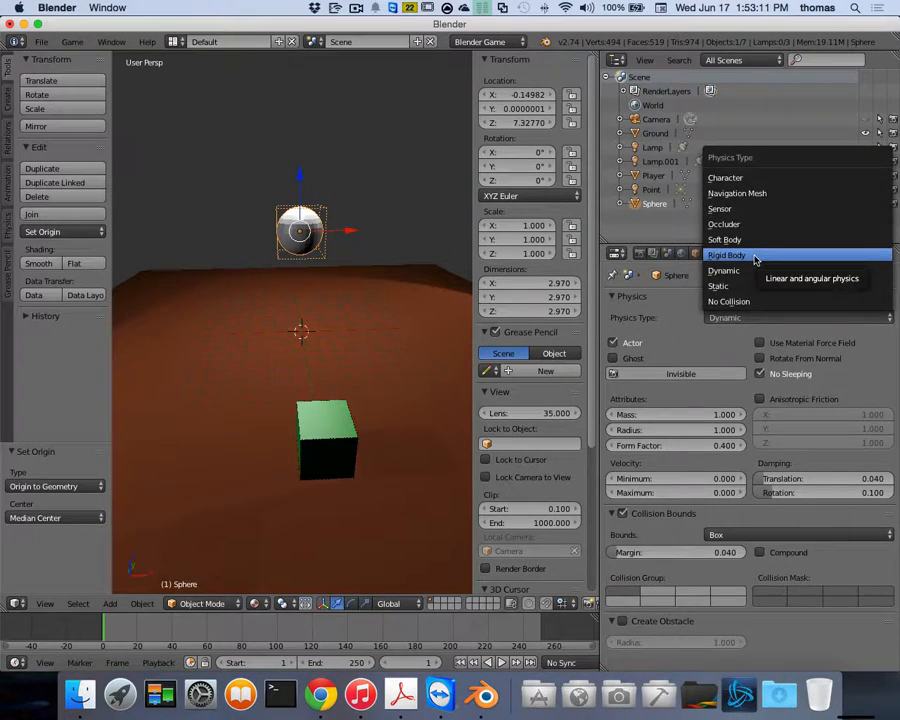
pyautogui.click(755, 258)
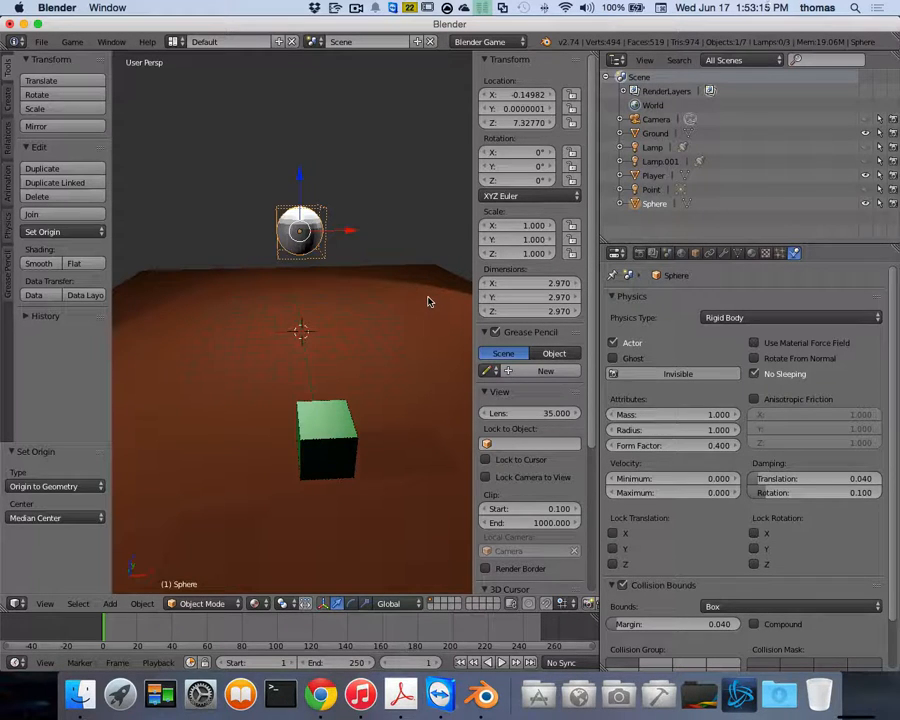
pyautogui.press('p')
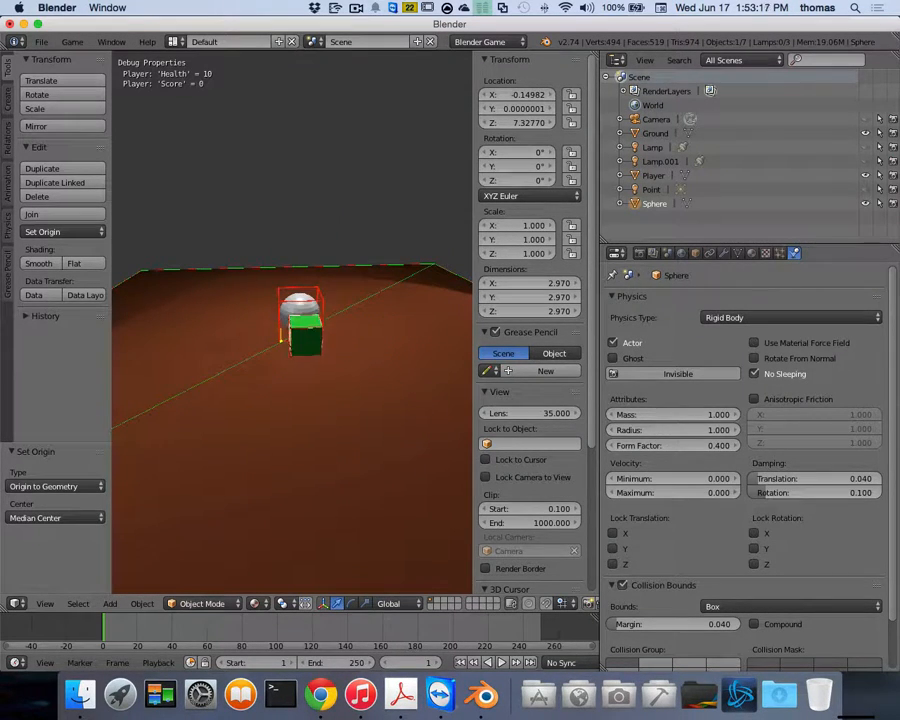
# Step: Steer the Player cube against both sides of the rigid-body sphere to test their collision, and end the game
pyautogui.press('Left')
pyautogui.press('Up')
pyautogui.press('Right')
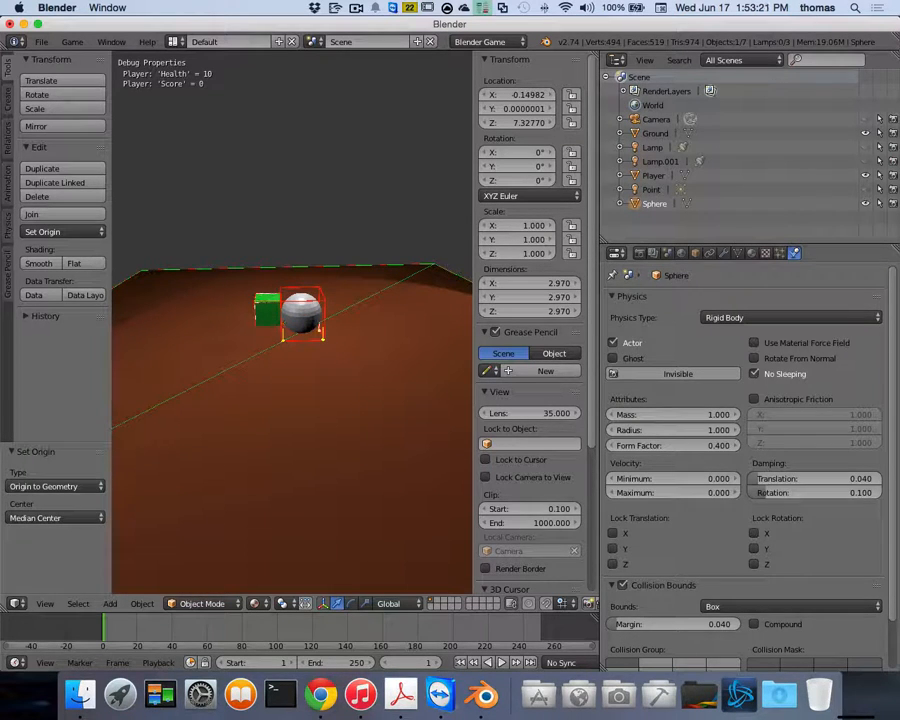
pyautogui.press('Left')
pyautogui.press('Right')
pyautogui.press('Down')
pyautogui.press('Up')
pyautogui.press('Left')
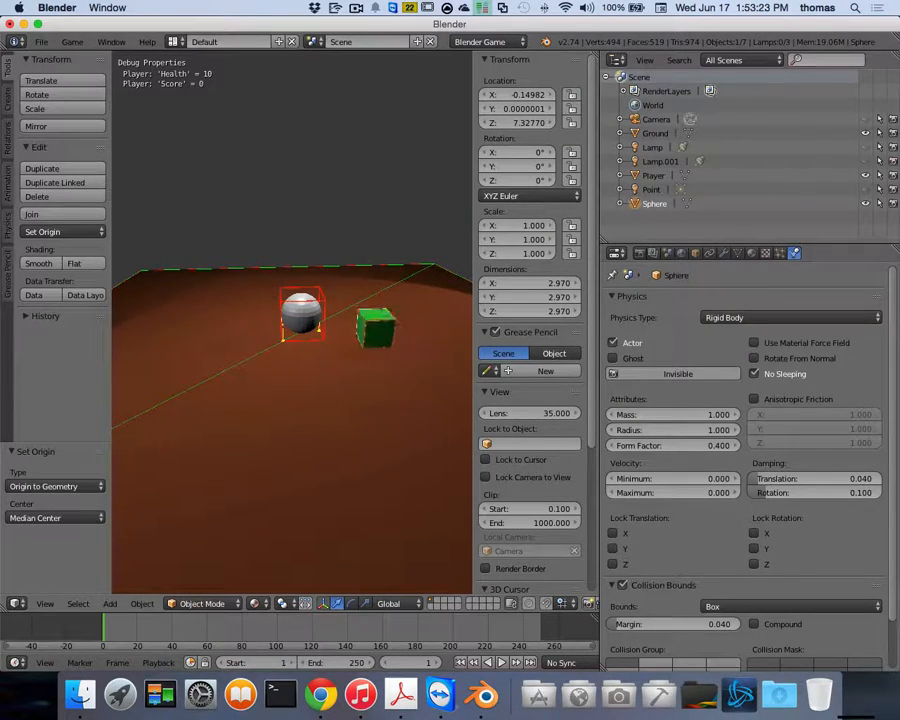
pyautogui.press('Left')
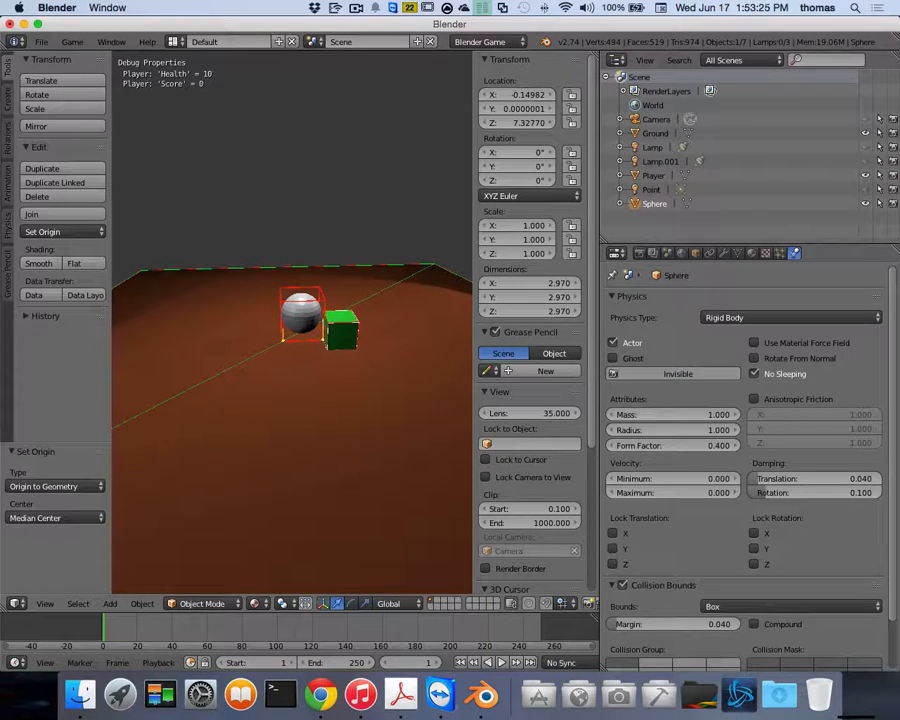
pyautogui.press('Left')
pyautogui.press('Down')
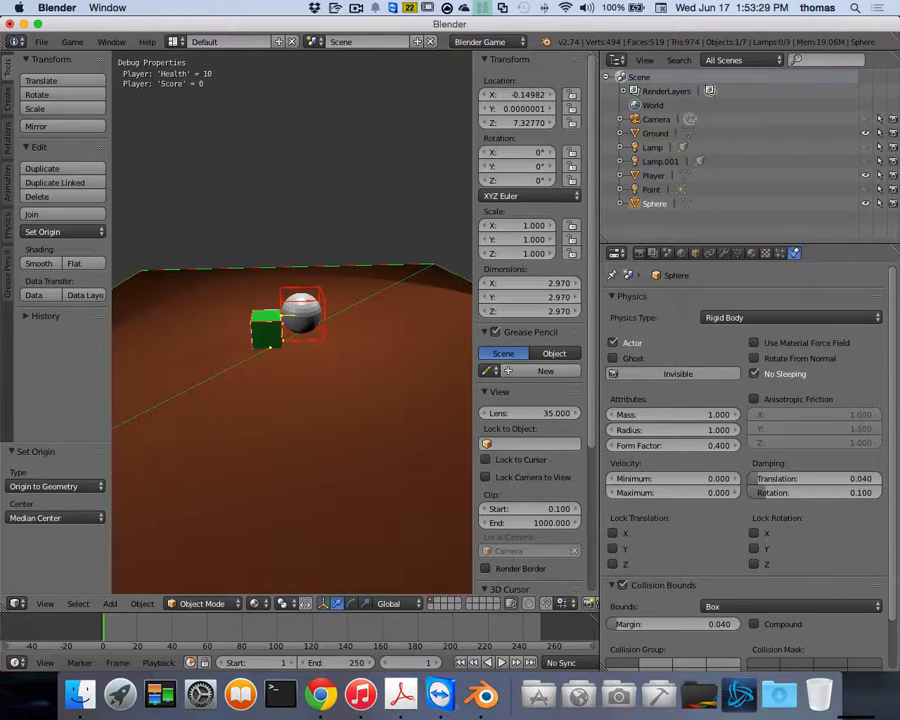
pyautogui.press('Escape')
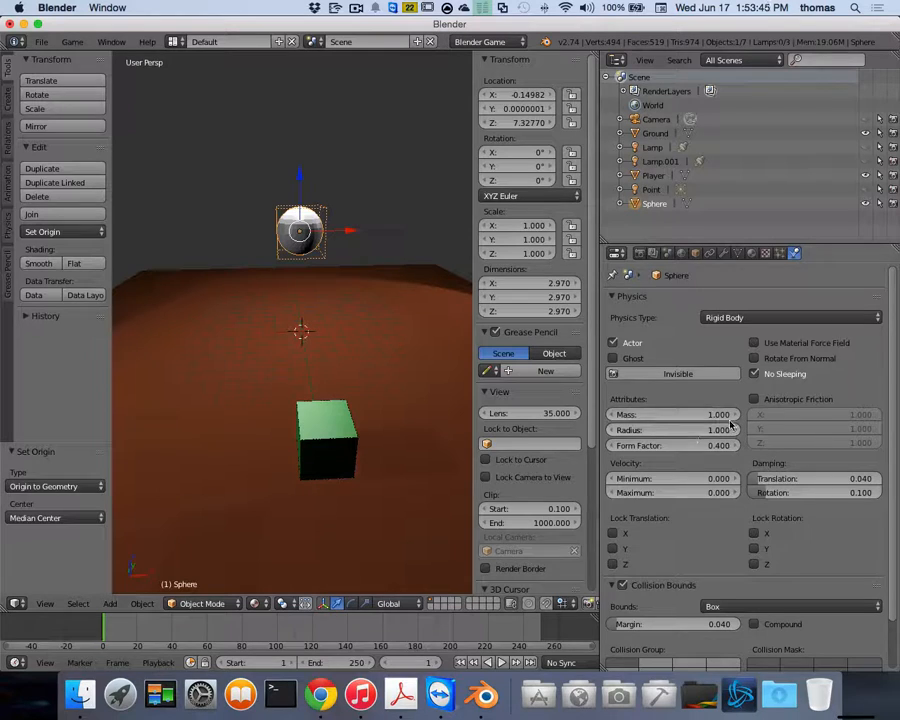
# Step: Set the sphere's mass to 0.500, run the game and steer the Player cube against the front of the sphere
pyautogui.moveTo(728, 420); pyautogui.dragTo(690, 420)
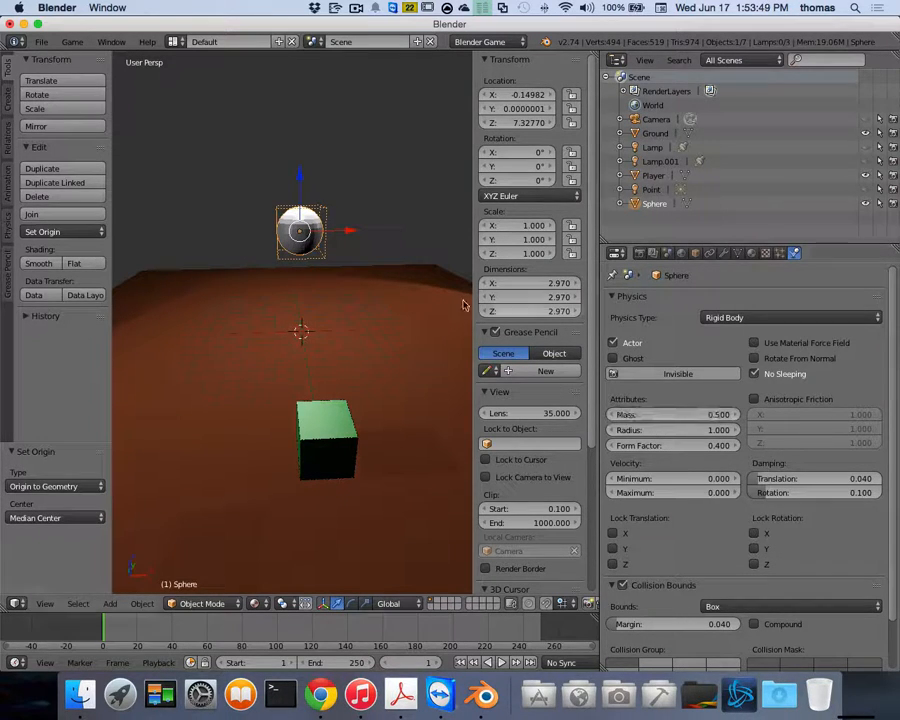
pyautogui.press('p')
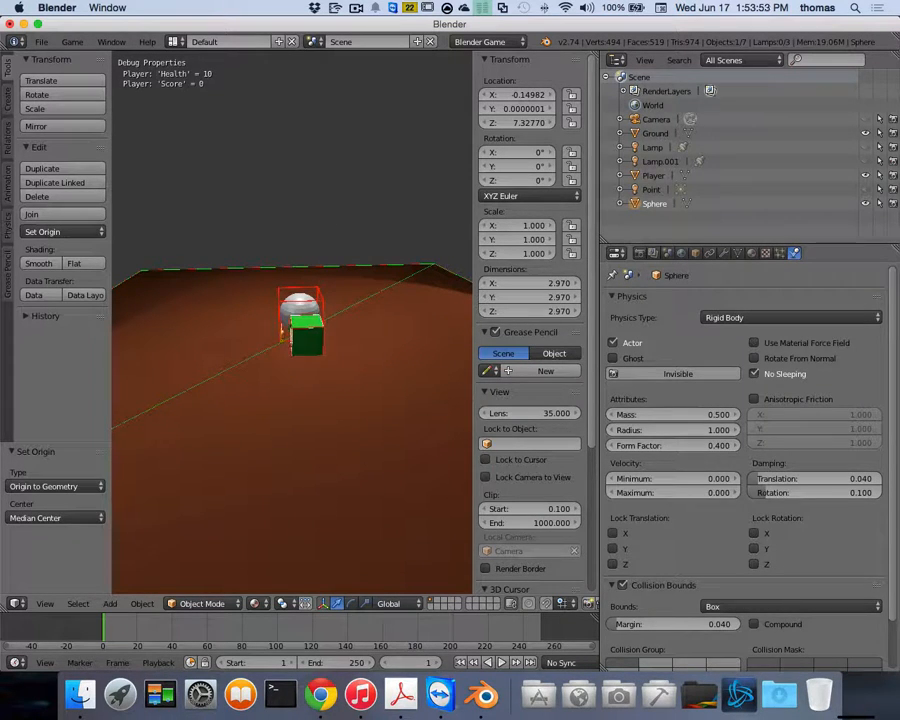
pyautogui.press('Left')
pyautogui.press('Right')
pyautogui.press('Left')
pyautogui.press('Right')
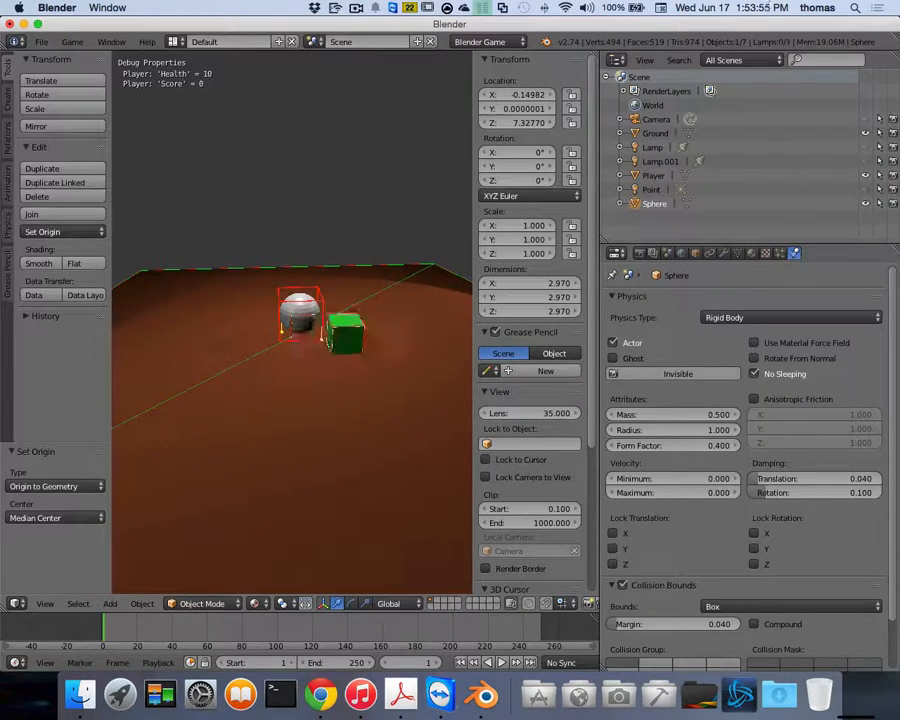
# Step: Steer the Player cube against the right side of the lighter sphere several times, and end the game
pyautogui.press('Up')
pyautogui.press('Left')
pyautogui.press('Right')
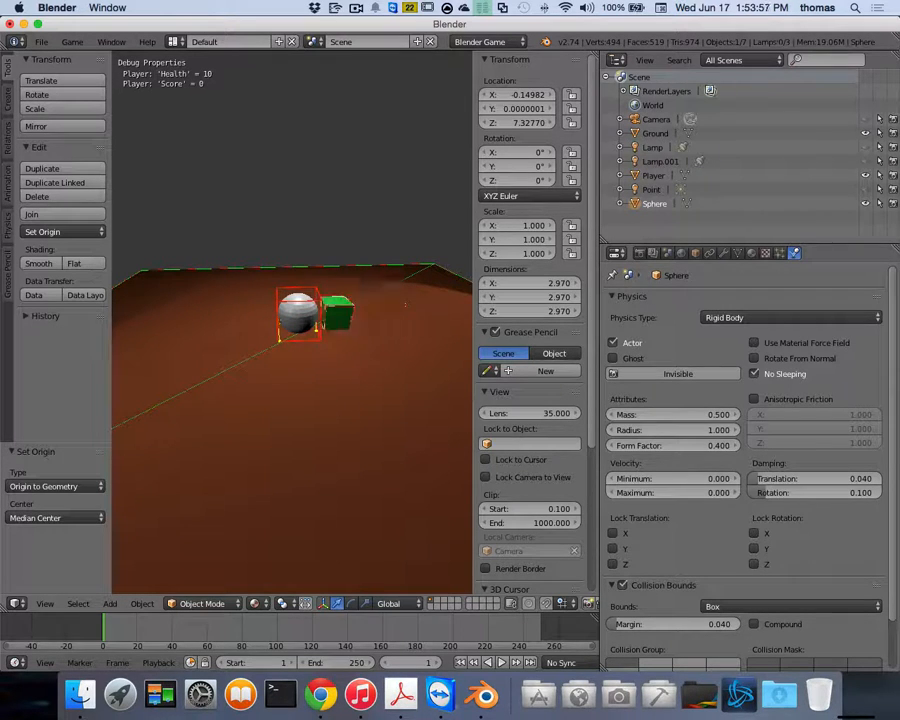
pyautogui.press('Left')
pyautogui.press('Right')
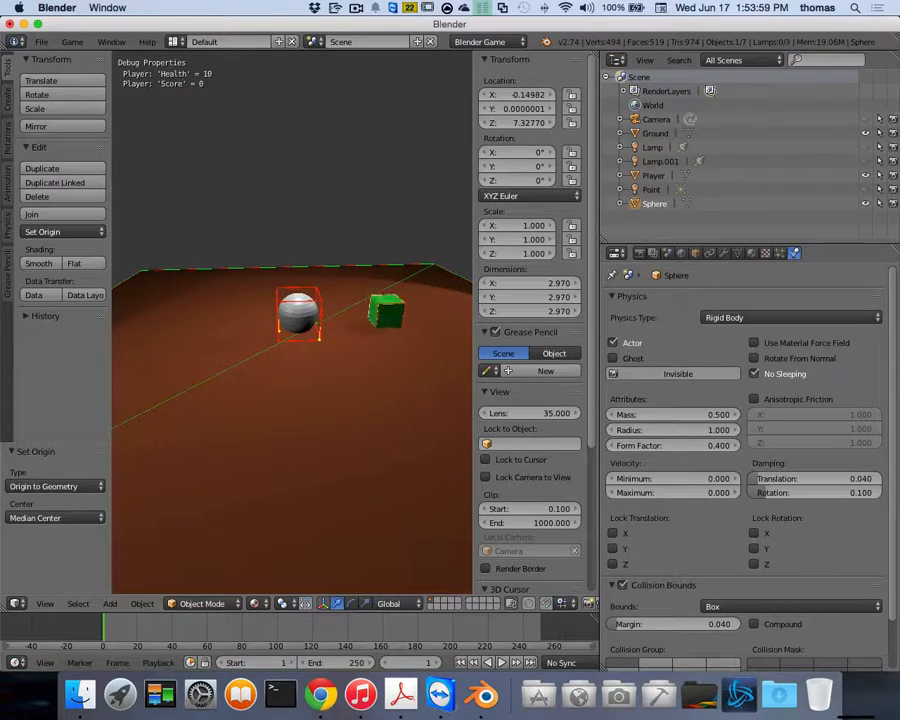
pyautogui.press('Left')
pyautogui.press('Right')
pyautogui.press('Down')
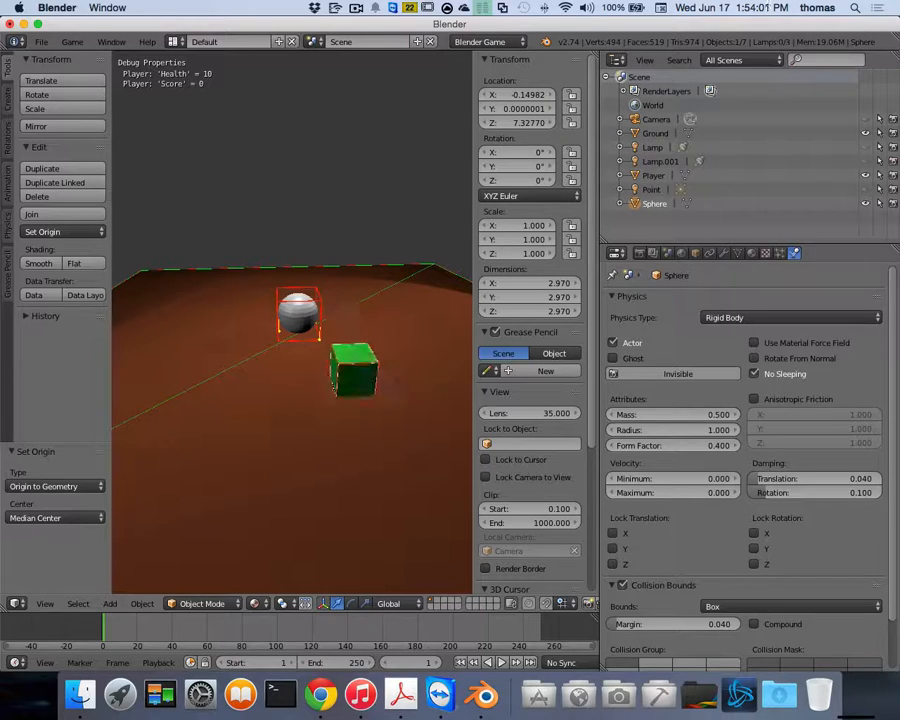
pyautogui.press('Left')
pyautogui.press('Up')
pyautogui.press('Escape')
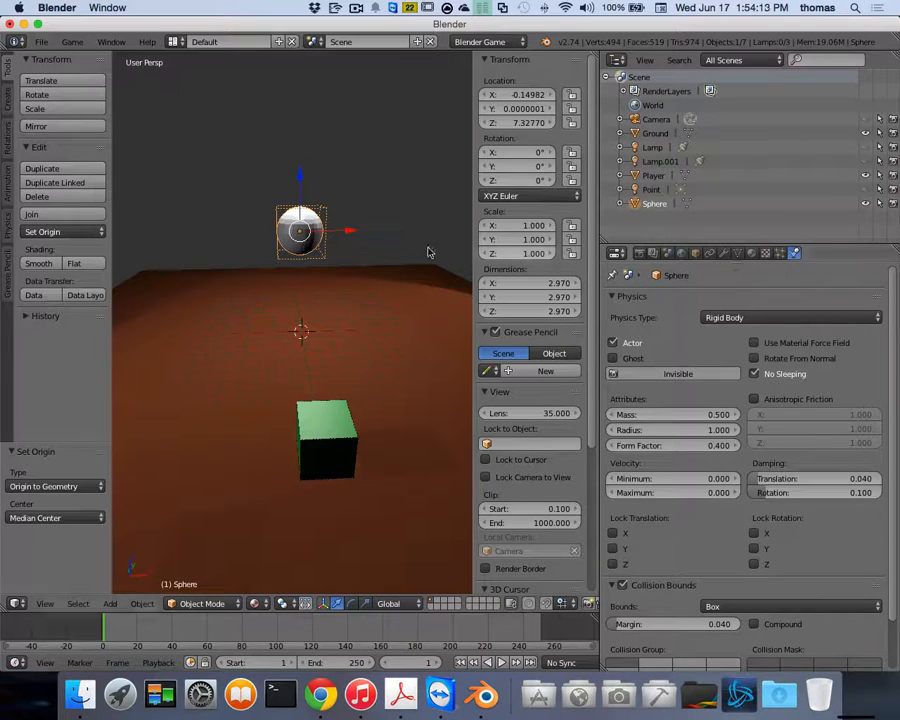
# Step: Assign the existing Red material to the sphere and bring its material physics settings into view
pyautogui.click(751, 253)
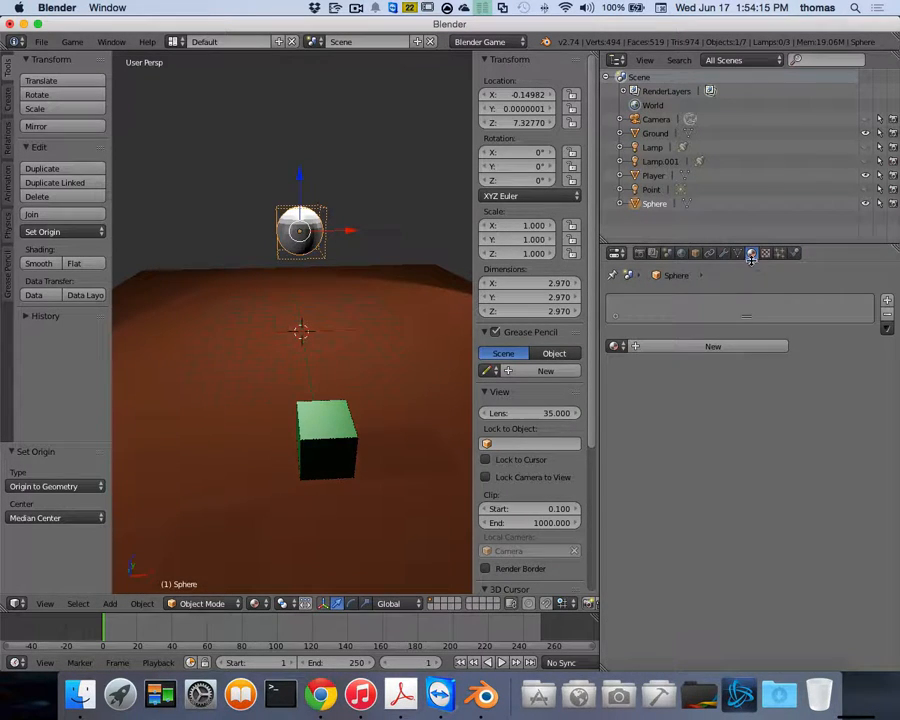
pyautogui.click(614, 346)
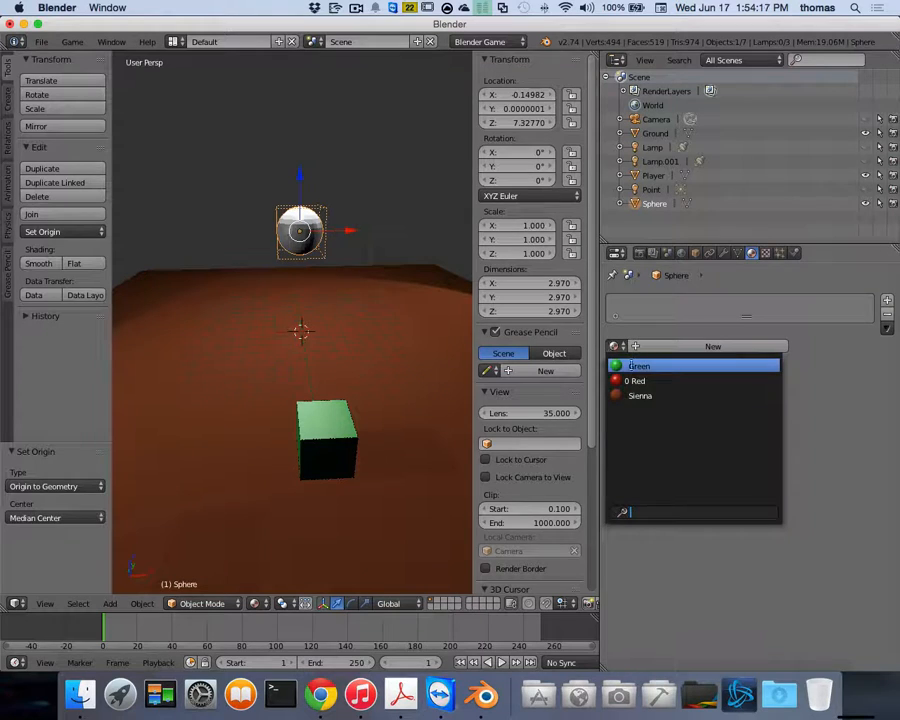
pyautogui.click(636, 381)
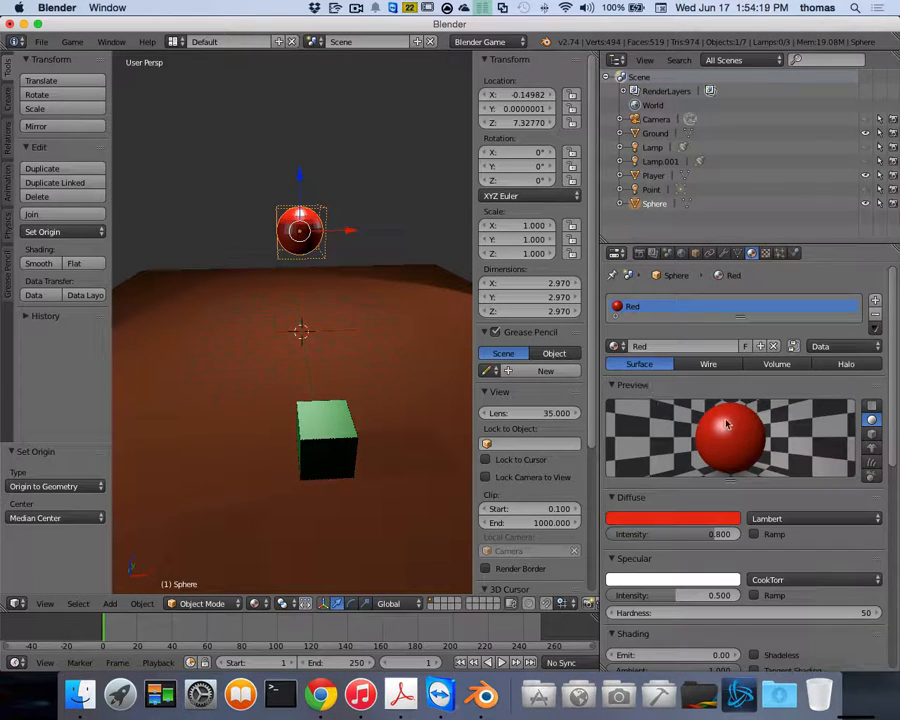
pyautogui.scroll(-10, 727, 425)
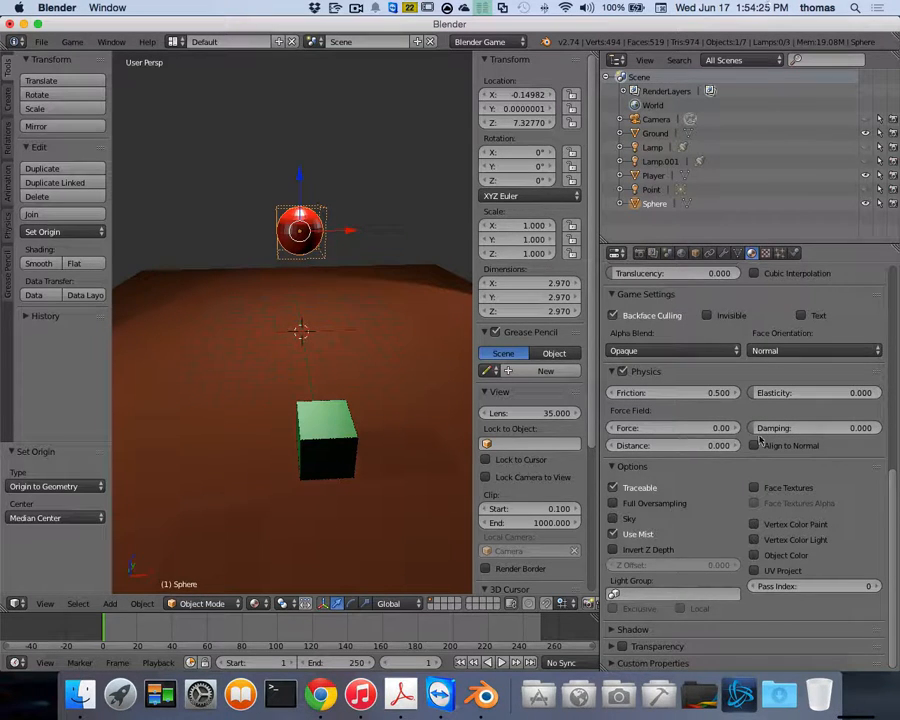
# Step: Run the game and steer the Player cube against the left side of the red sphere
pyautogui.press('p')
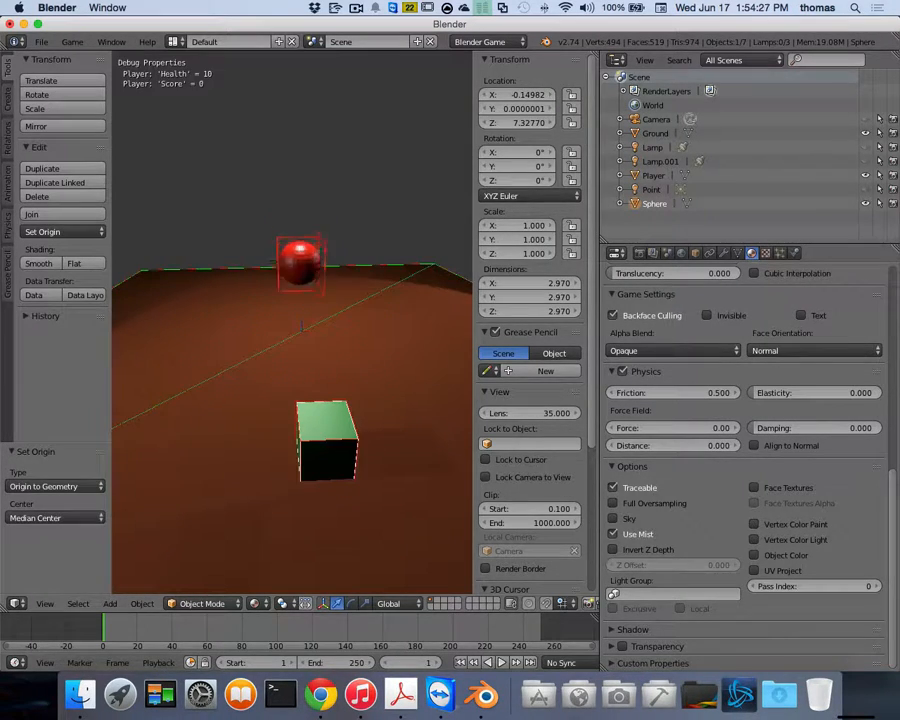
pyautogui.press('Left')
pyautogui.press('Up')
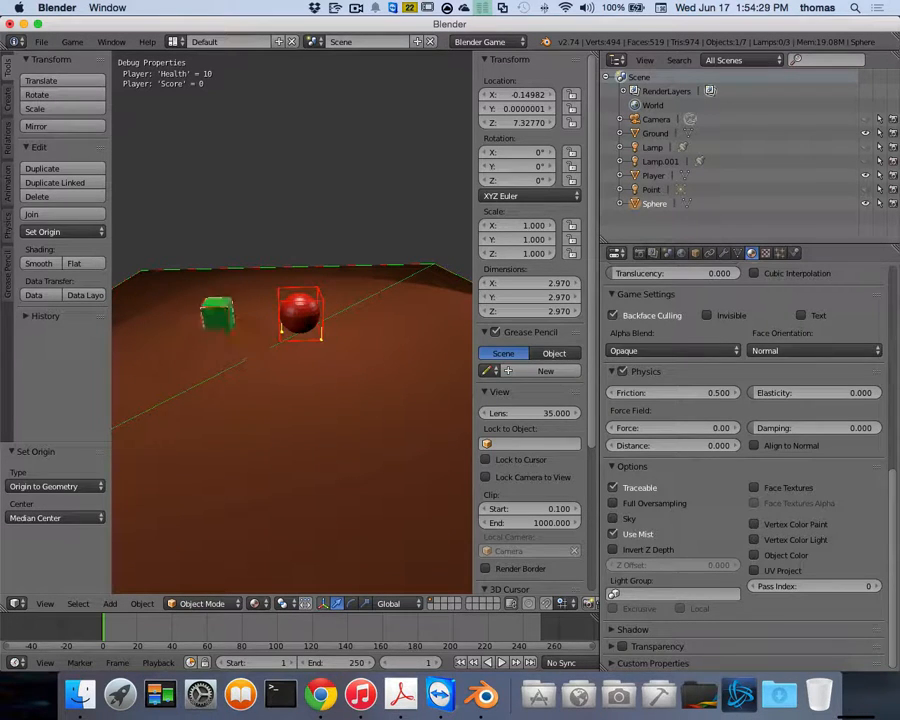
pyautogui.press('Right')
pyautogui.press('Left')
pyautogui.press('Right')
pyautogui.press('Left')
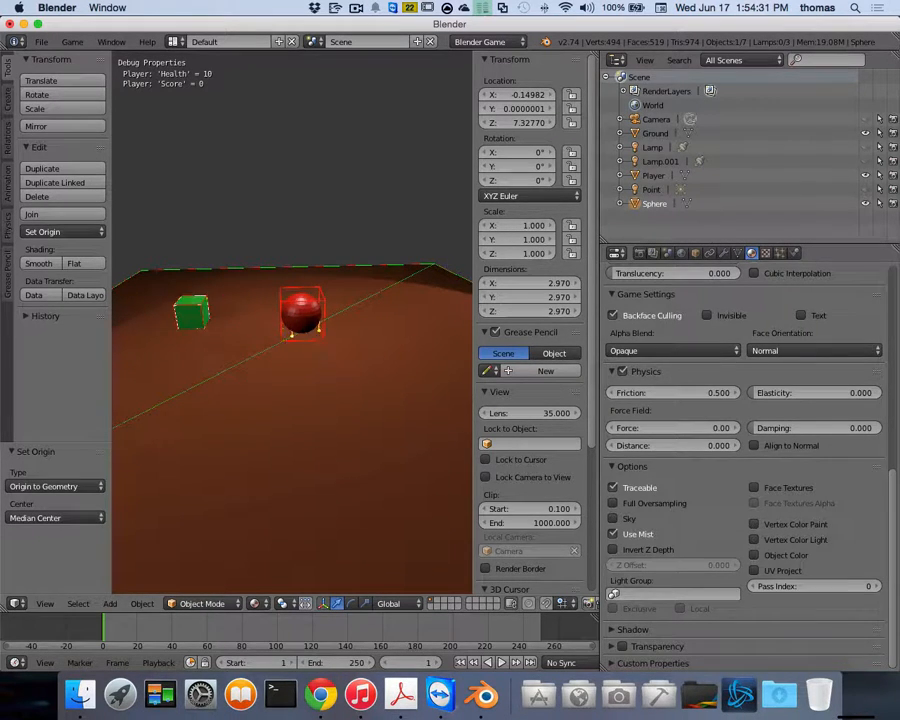
# Step: Steer the Player cube around to the front and right side of the red sphere to test collisions, and end the game
pyautogui.press('Down')
pyautogui.press('Right')
pyautogui.press('Up')
pyautogui.press('Right')
pyautogui.press('Up')
pyautogui.press('Left')
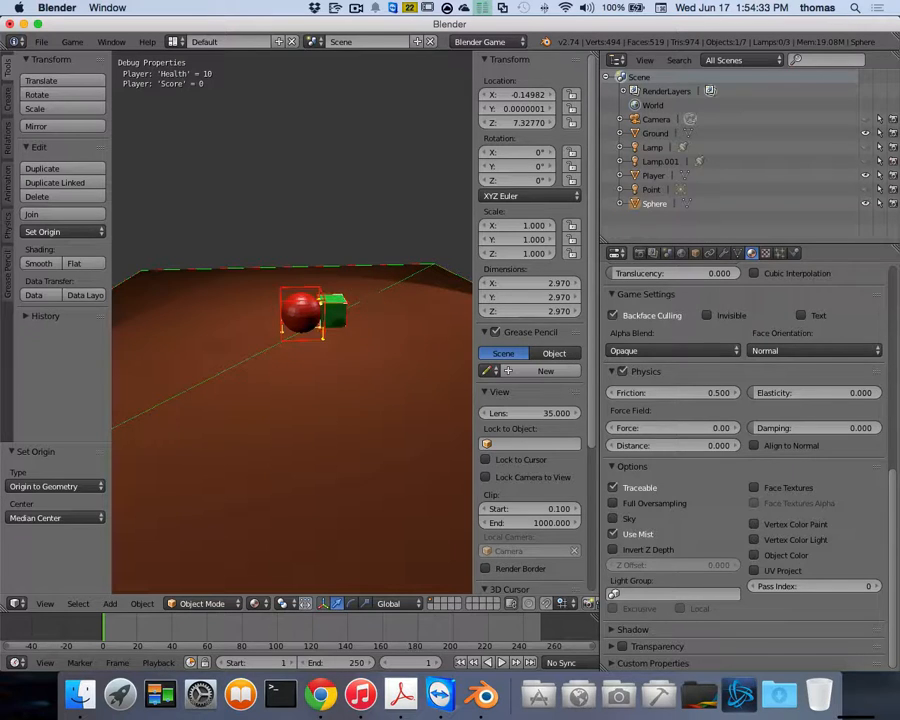
pyautogui.press('Down')
pyautogui.press('Right')
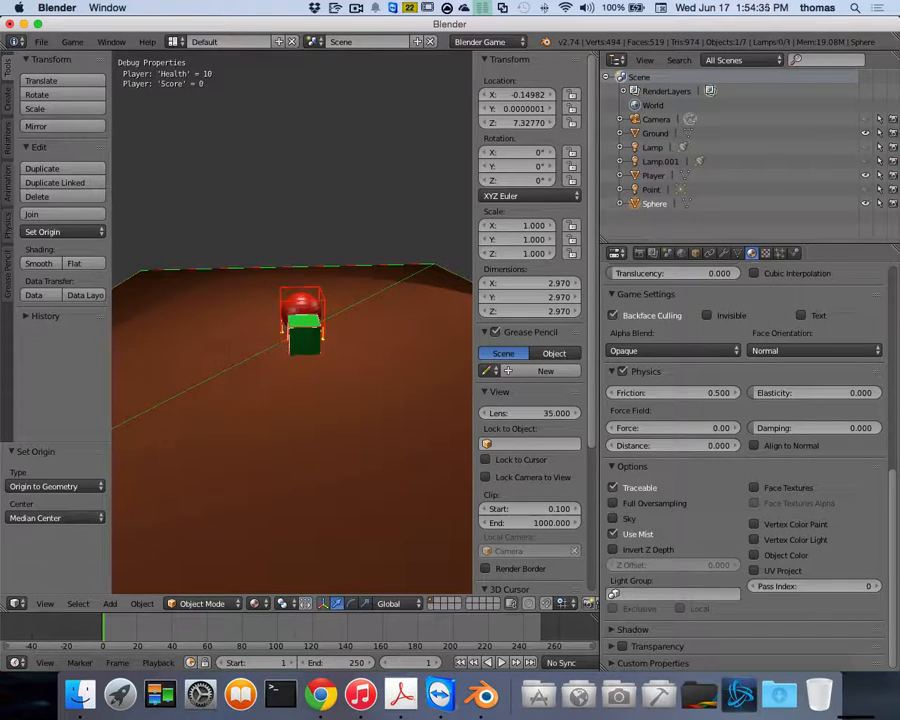
pyautogui.press('Right')
pyautogui.press('Up')
pyautogui.press('Left')
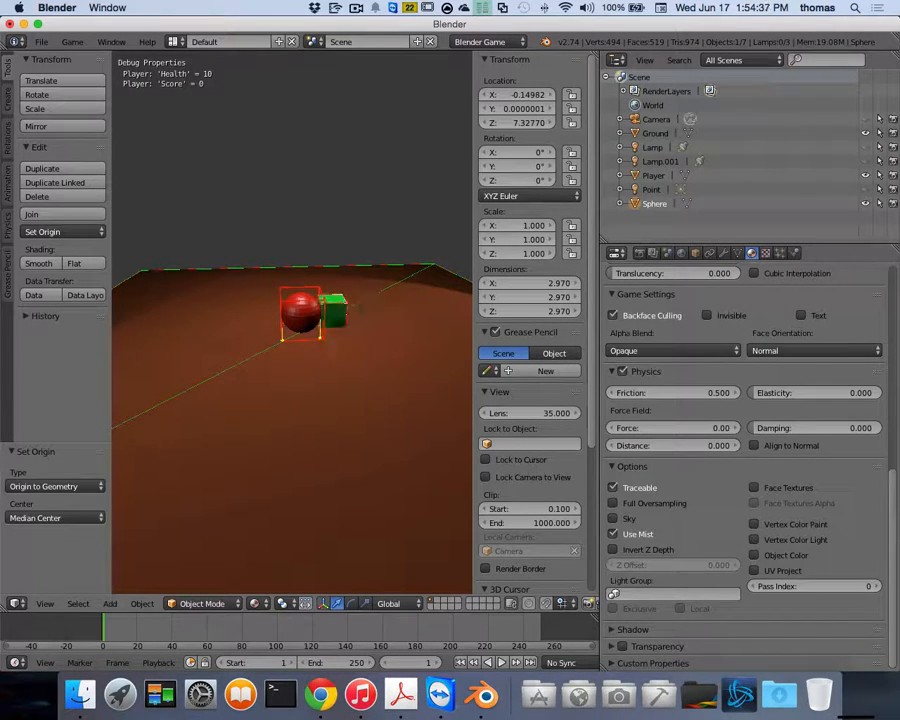
pyautogui.press('Right')
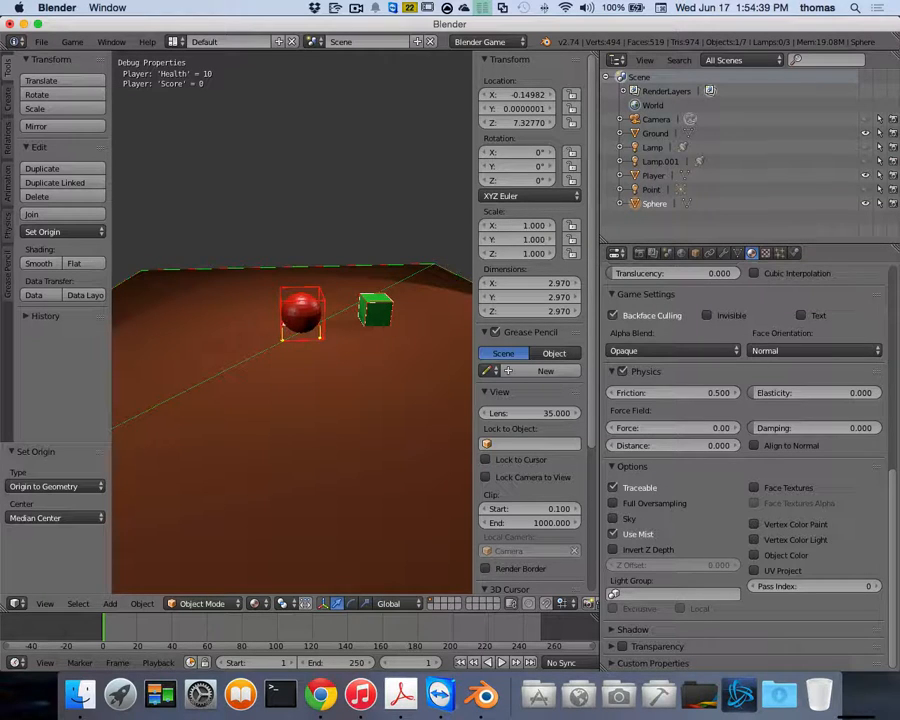
pyautogui.press('Right')
pyautogui.press('Down')
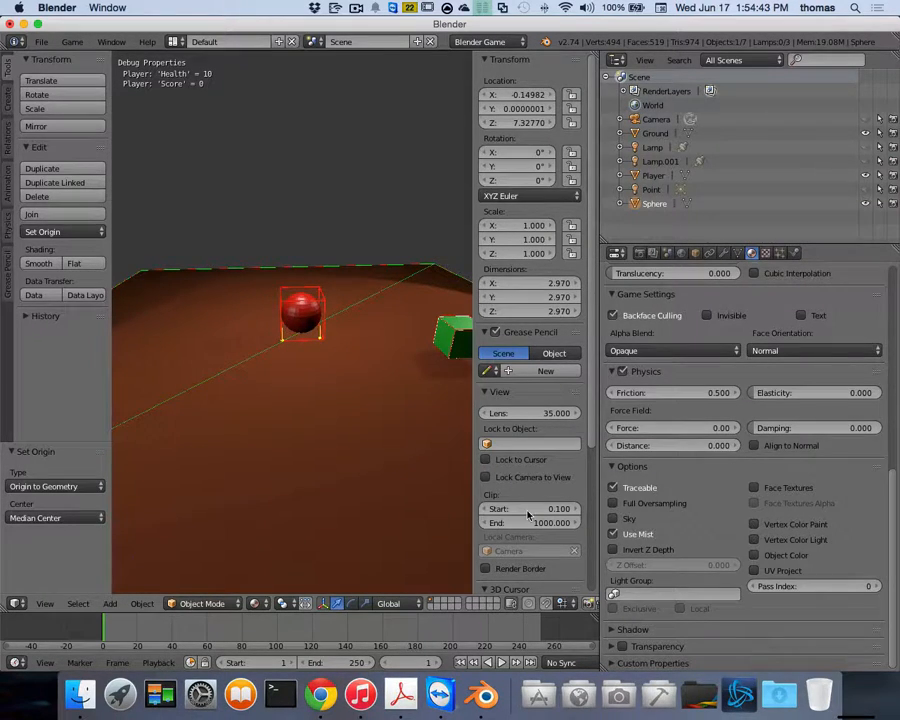
pyautogui.press('Escape')
# Step: Replace the sphere with a new UV sphere of size 0.305, raised to a height of about Z 9.12
pyautogui.press('x')
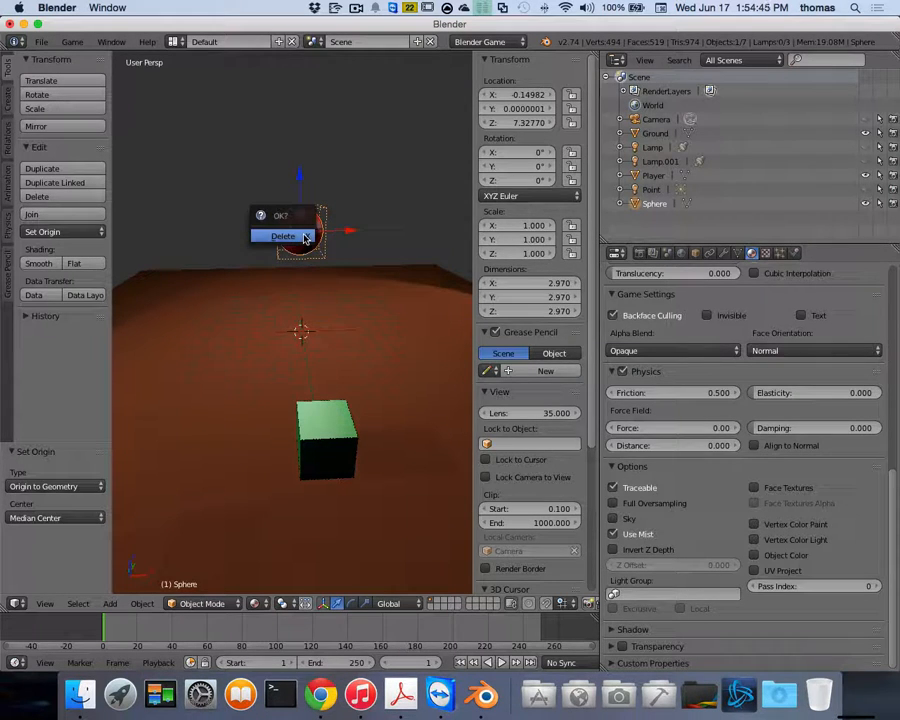
pyautogui.click(303, 240)
pyautogui.hotkey('shift', 'a')
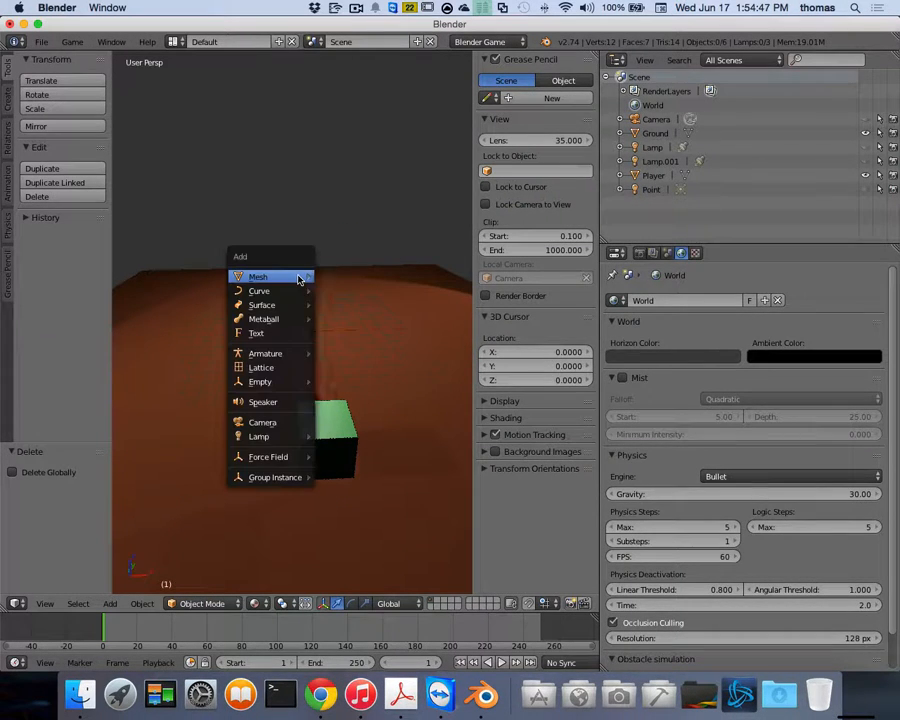
pyautogui.moveTo(297, 278)
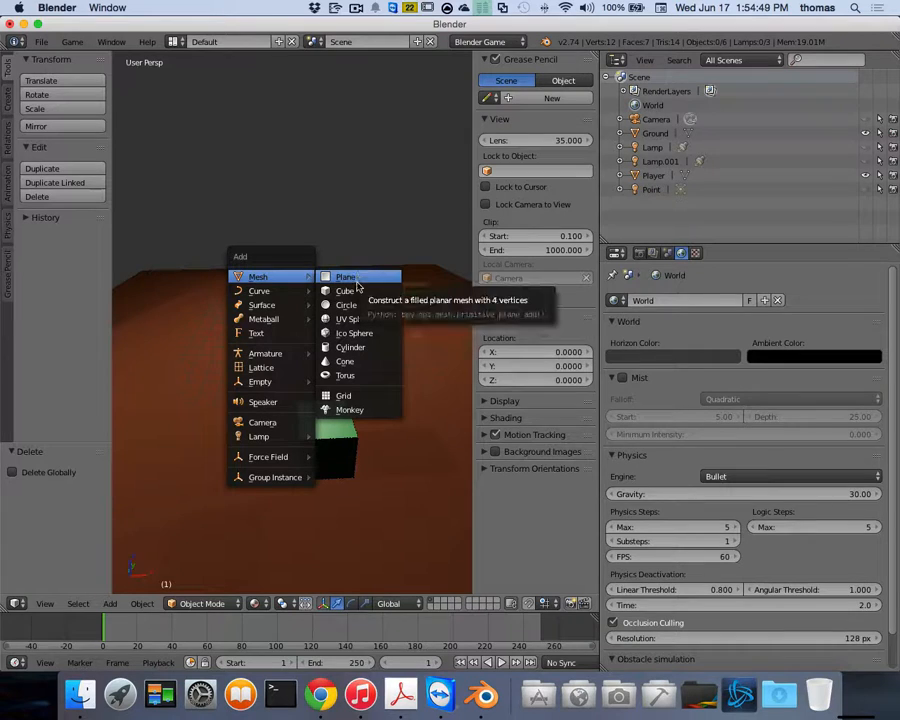
pyautogui.click(360, 319)
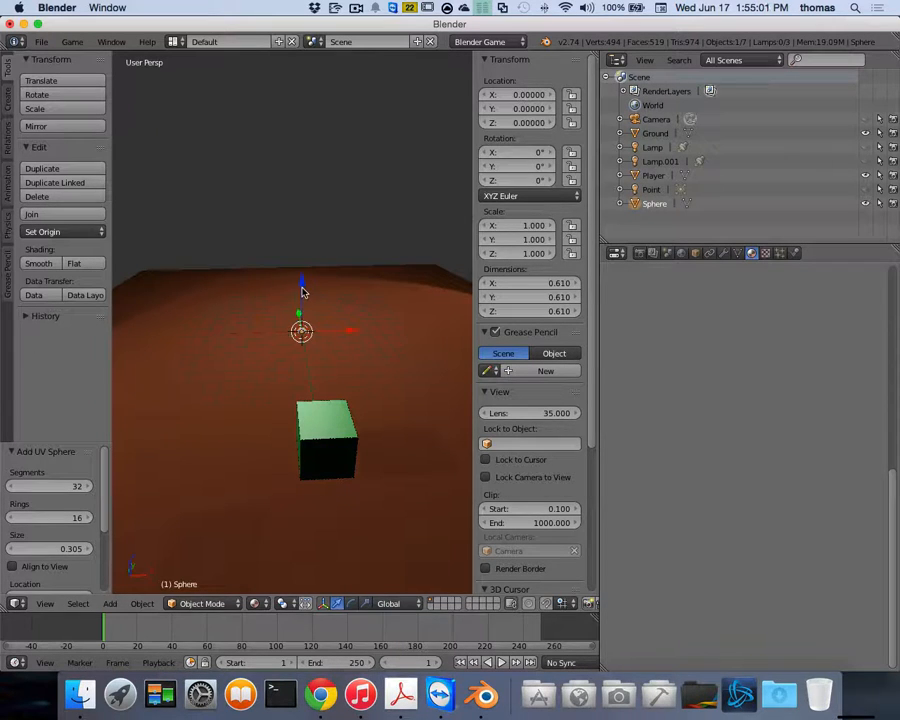
pyautogui.moveTo(301, 284); pyautogui.dragTo(301, 163)
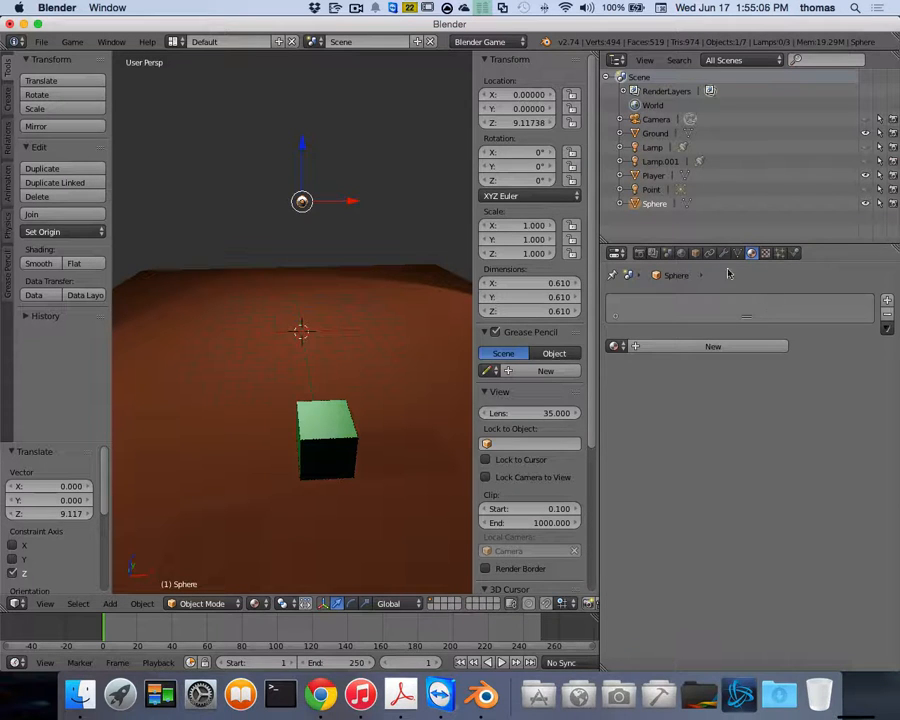
# Step: Assign the existing Red material to the new sphere and rename the object Enemy
pyautogui.click(617, 346)
pyautogui.click(636, 380)
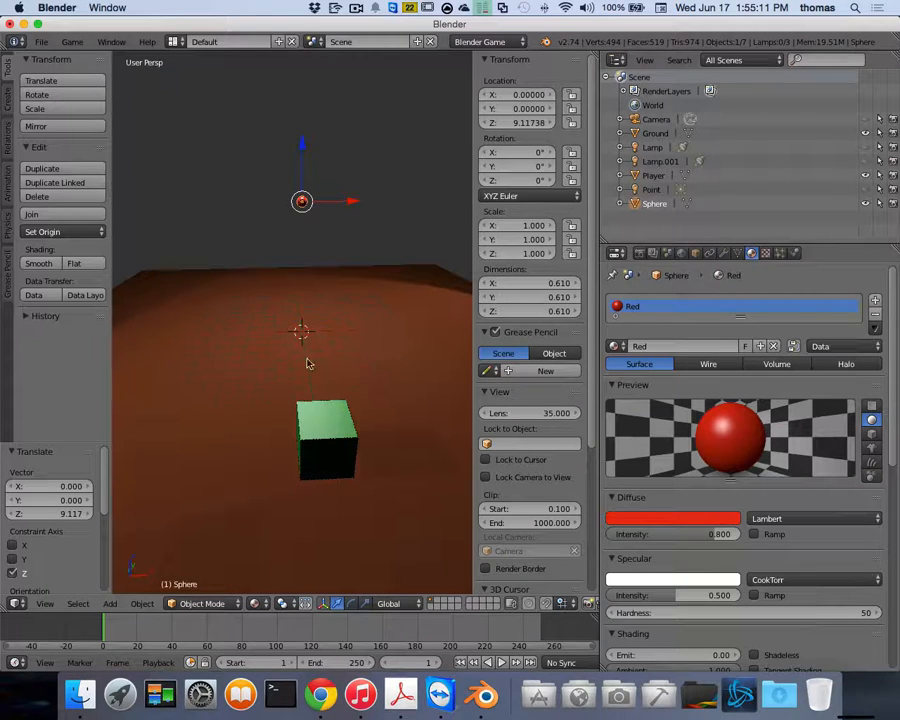
pyautogui.doubleClick(655, 203)
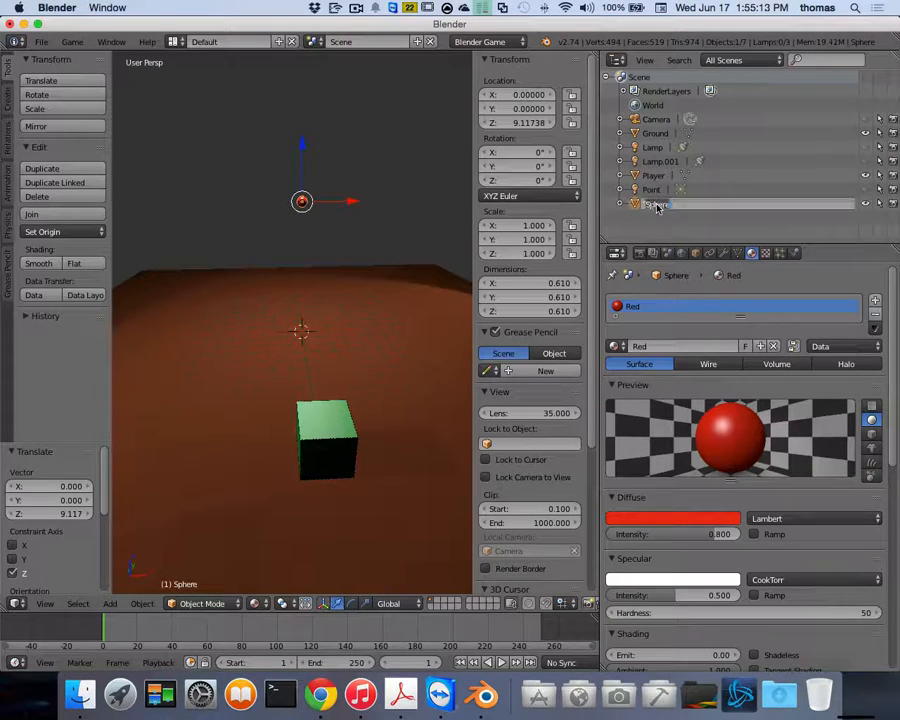
pyautogui.write('Enemy')
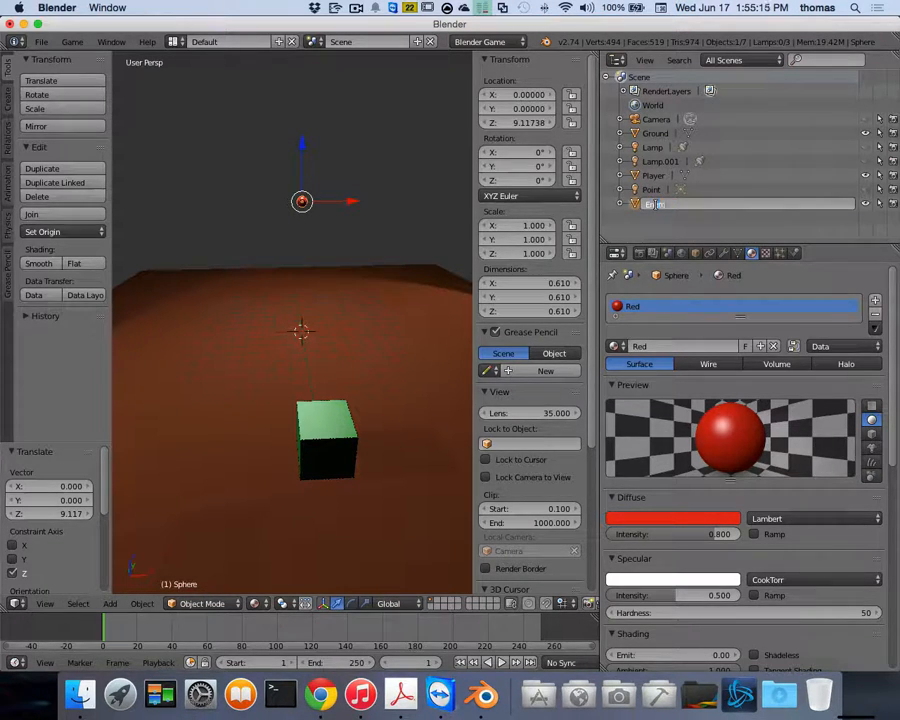
pyautogui.press('Return')
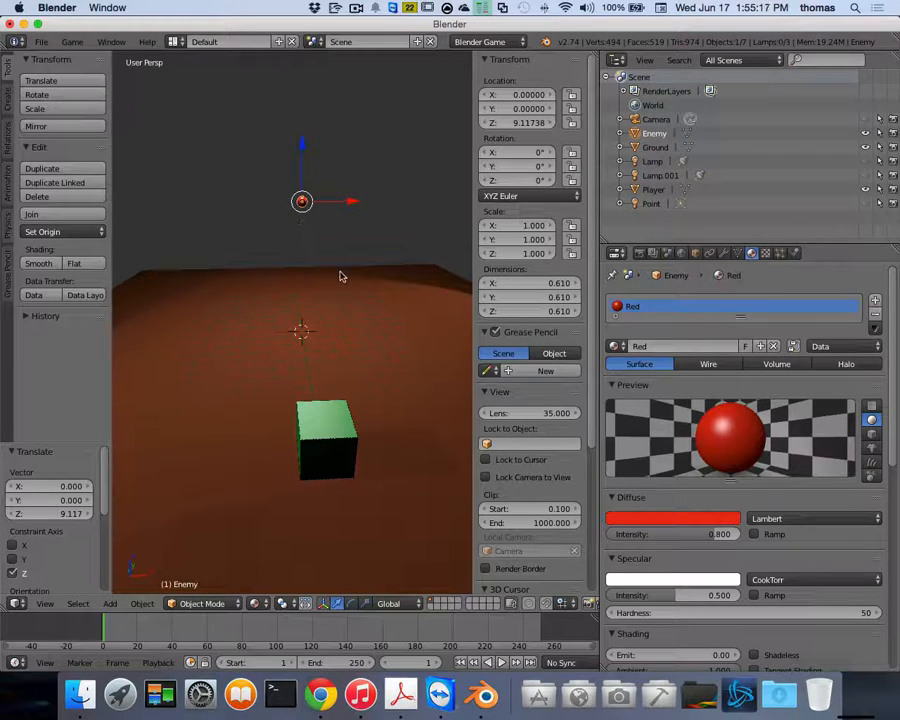
# Step: Enable collision bounds in the Enemy's physics settings and set the bounds to Sphere
pyautogui.click(794, 253)
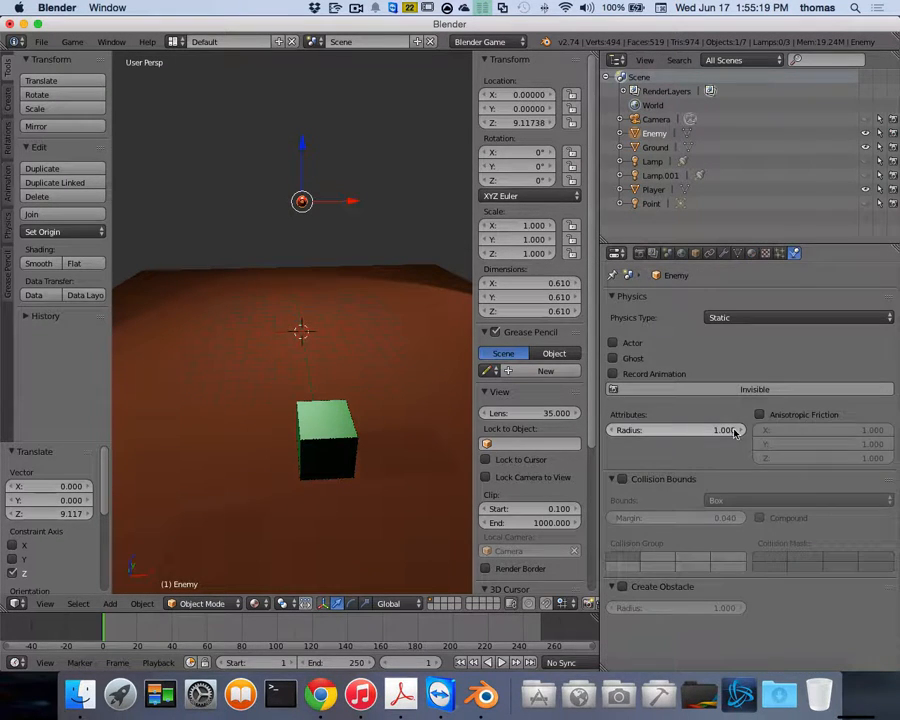
pyautogui.click(621, 480)
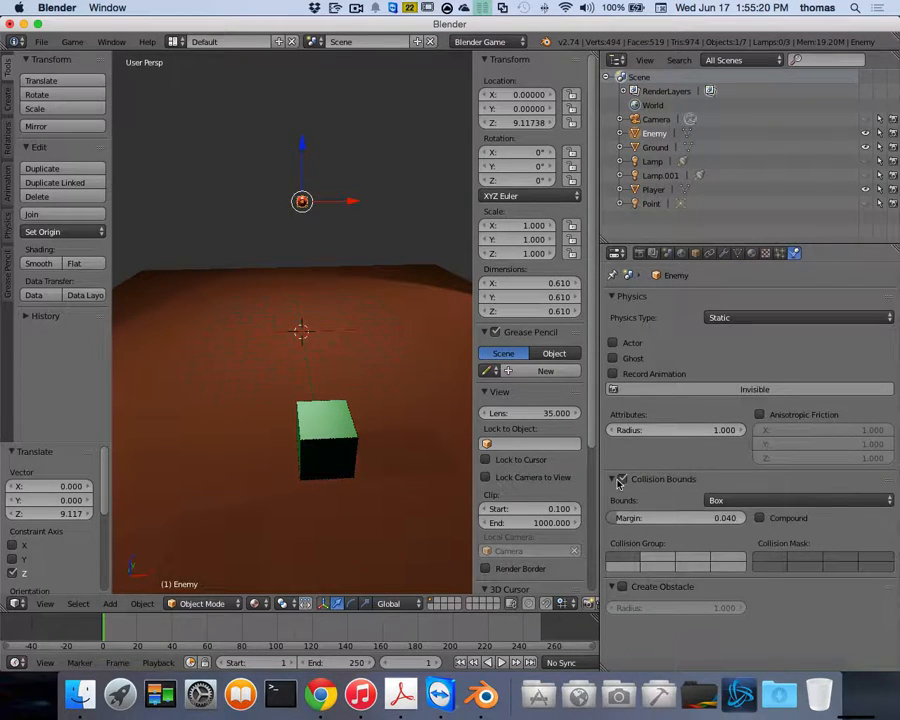
pyautogui.click(743, 500)
pyautogui.click(730, 422)
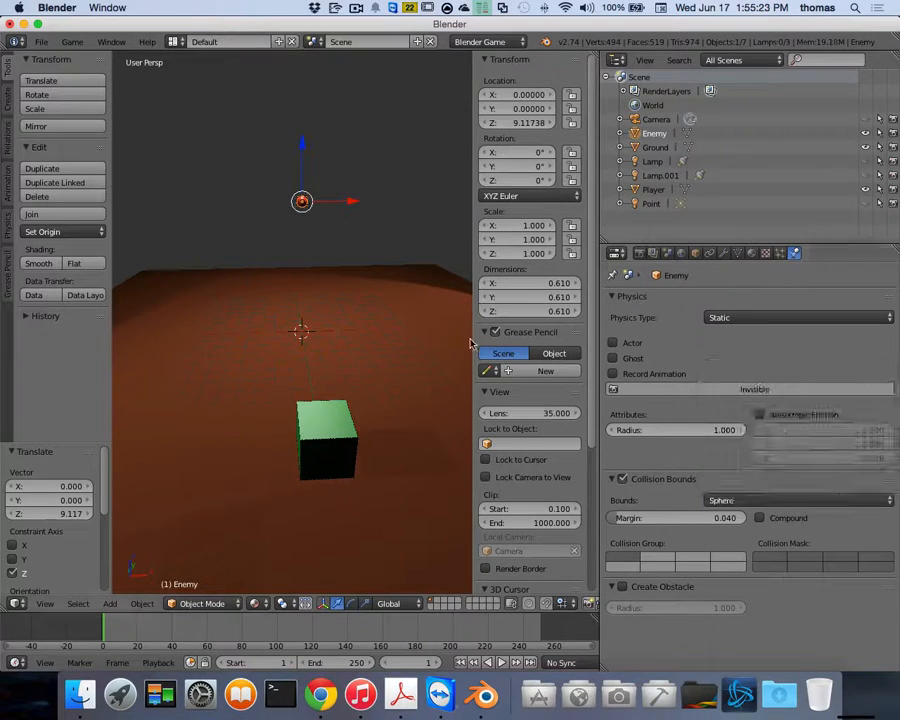
# Step: Run the game briefly to check the Enemy's bounds, and change its physics type to Dynamic
pyautogui.press('p')
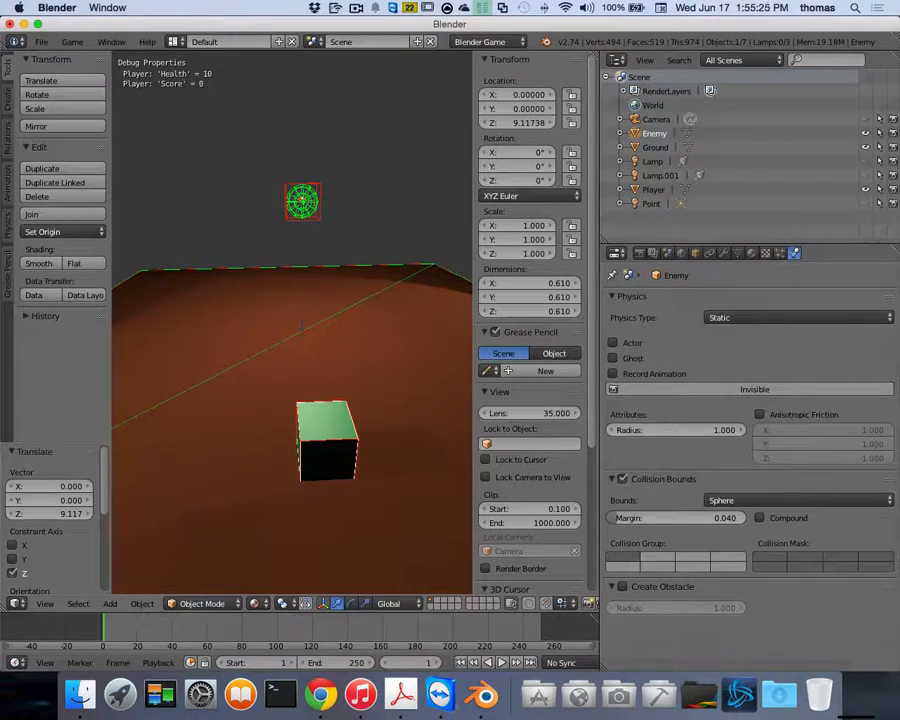
pyautogui.press('Escape')
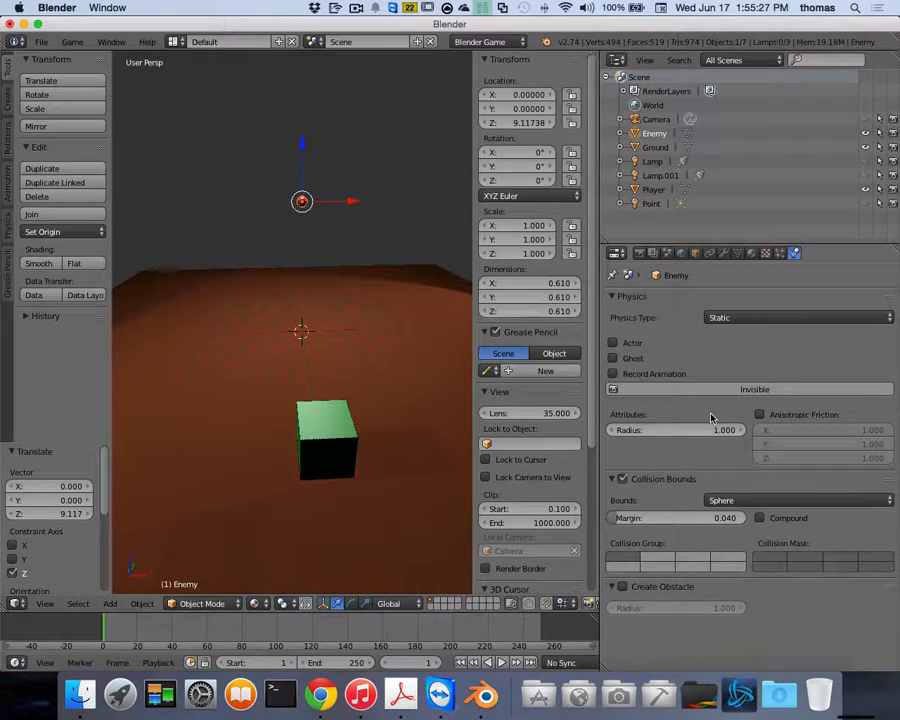
pyautogui.click(771, 316)
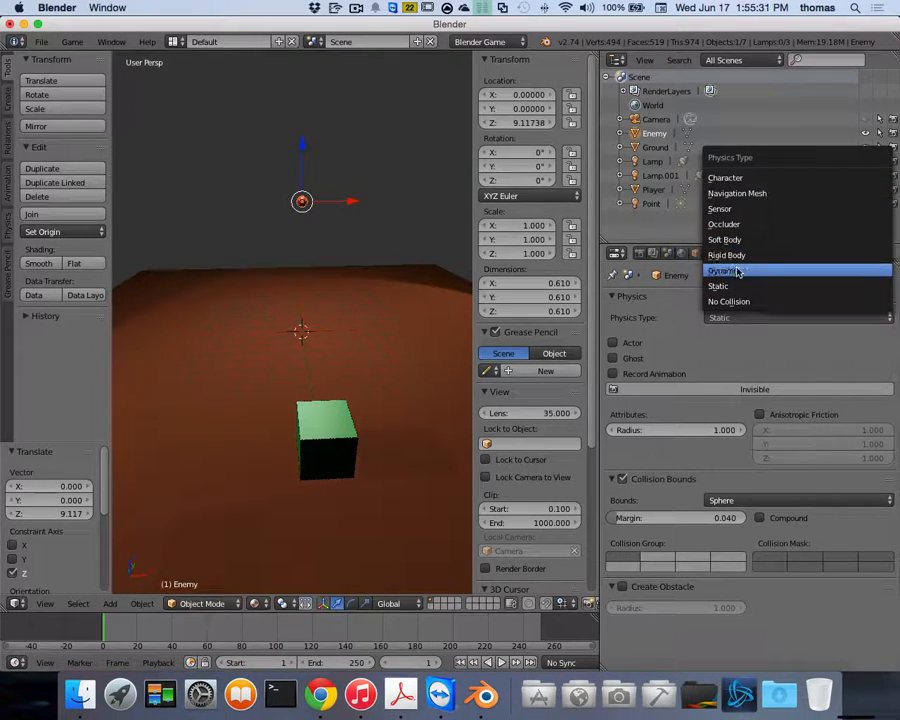
pyautogui.click(737, 272)
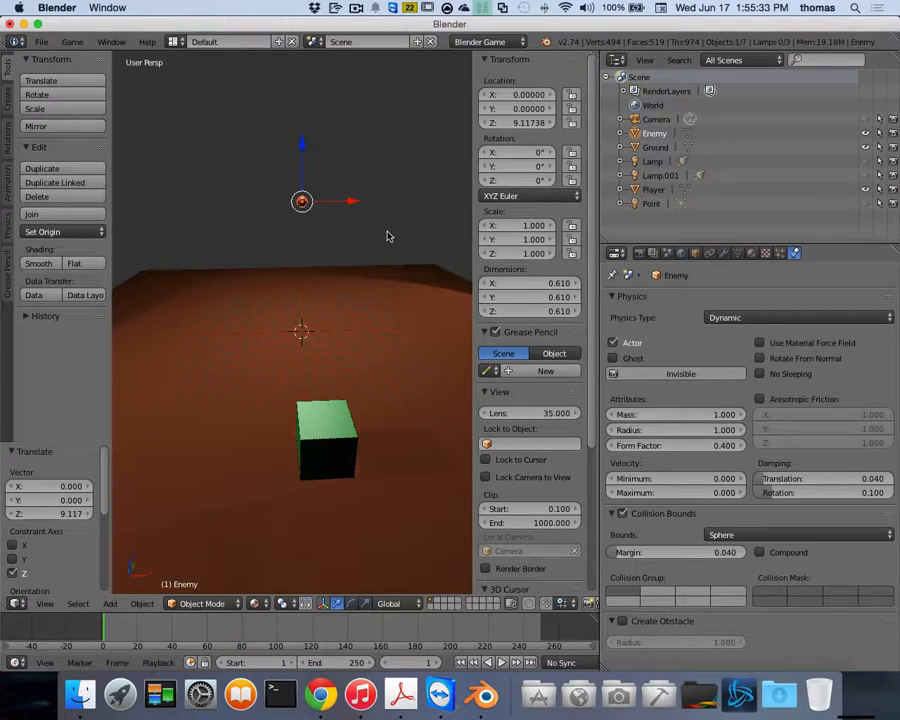
# Step: Run the game and steer the Player cube into the Enemy from several sides to test the Dynamic physics type
pyautogui.press('p')
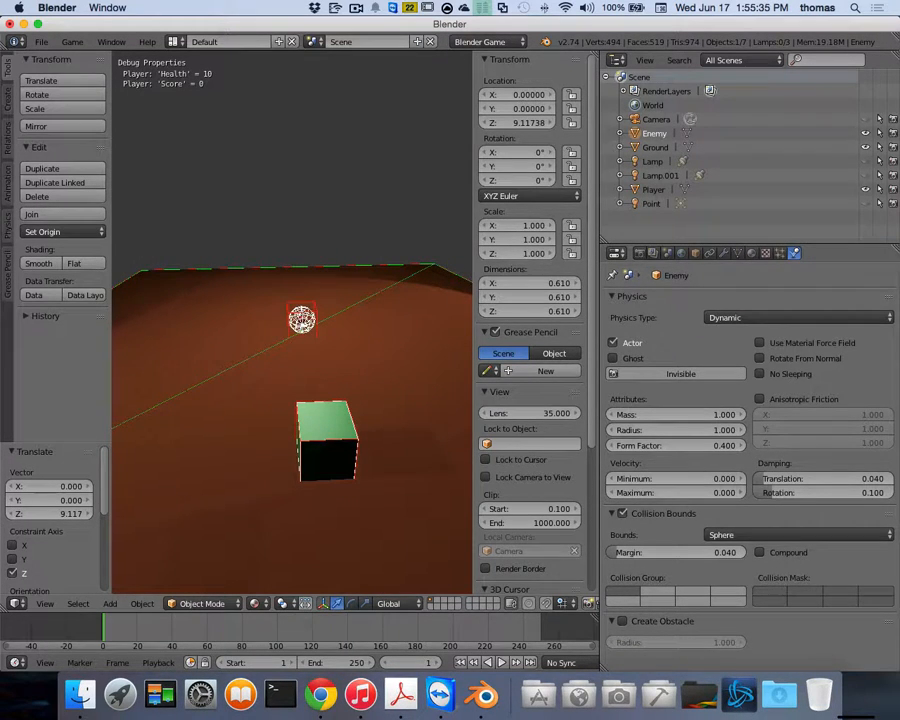
pyautogui.press('w')
pyautogui.press('a')
pyautogui.press('w')
pyautogui.press('d')
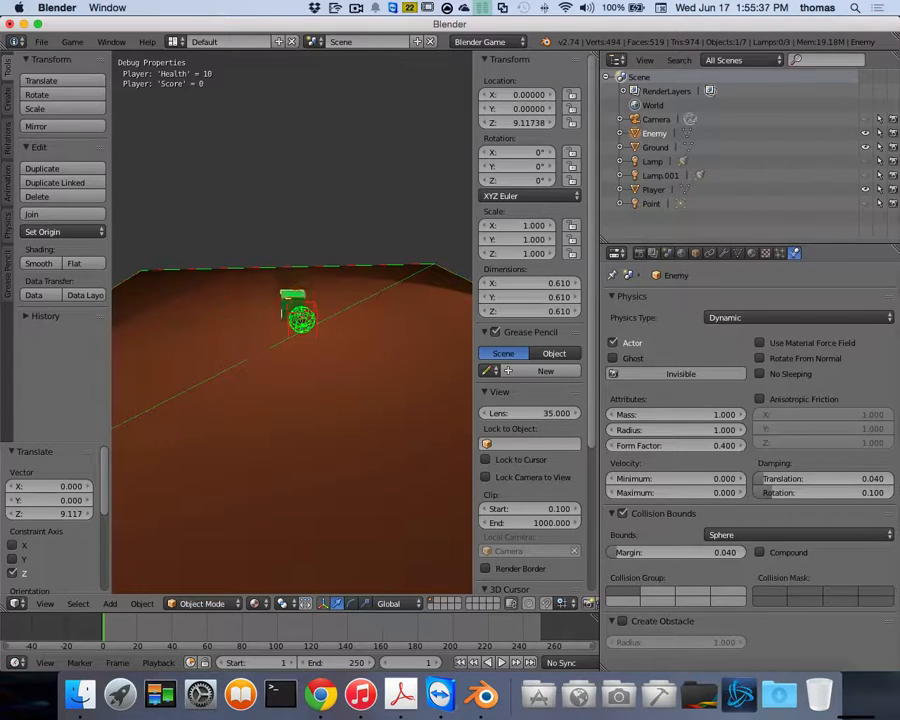
pyautogui.press('s')
pyautogui.press('a')
pyautogui.press('w')
pyautogui.press('d')
pyautogui.press('a')
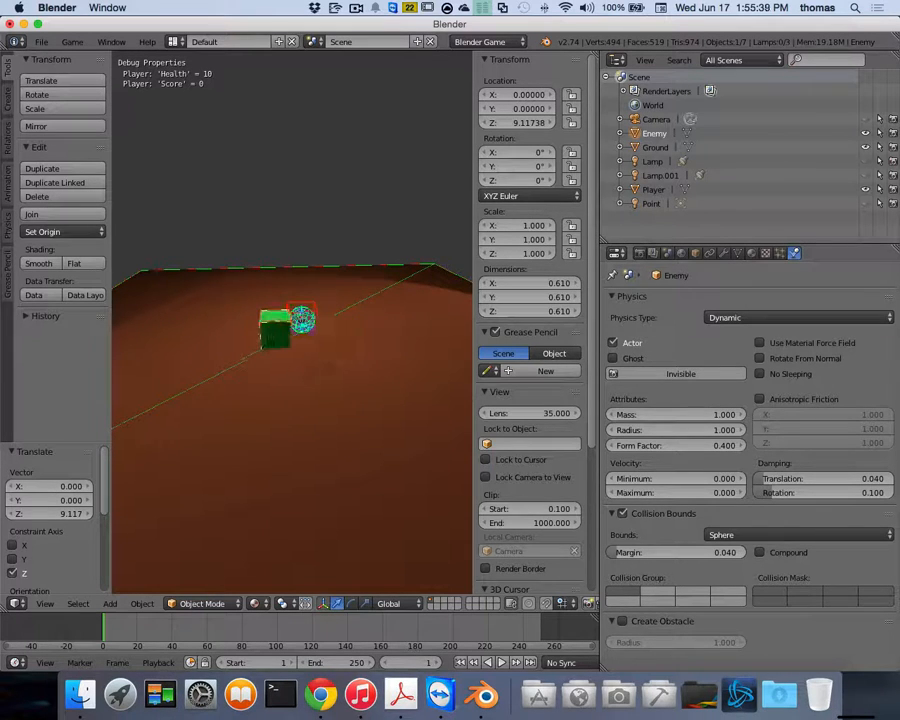
pyautogui.press('d')
pyautogui.press('w')
pyautogui.press('a')
pyautogui.press('d')
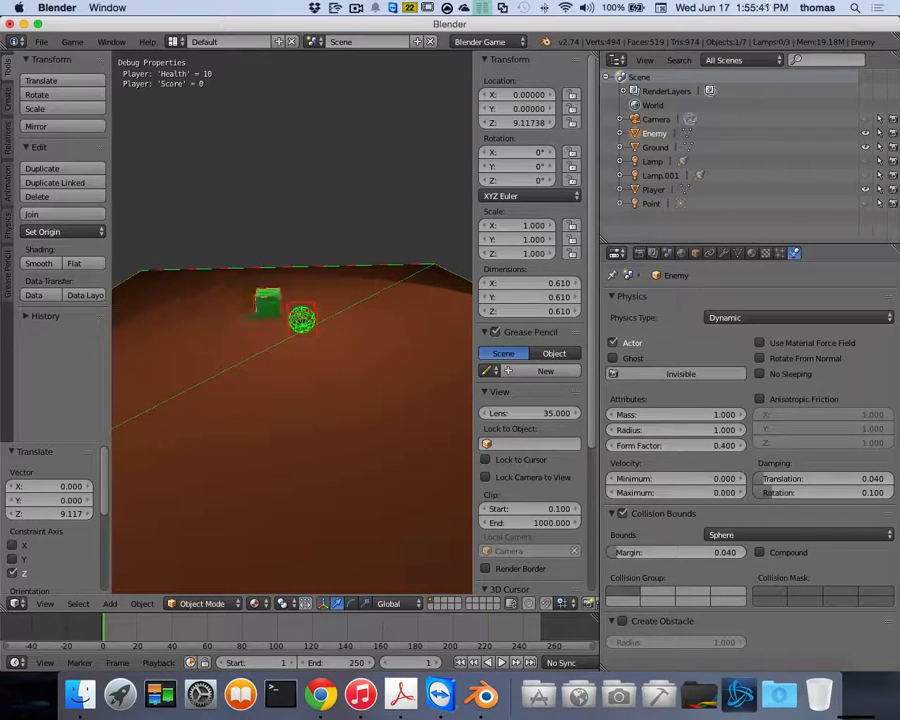
pyautogui.press('s')
pyautogui.press('w')
pyautogui.press('w')
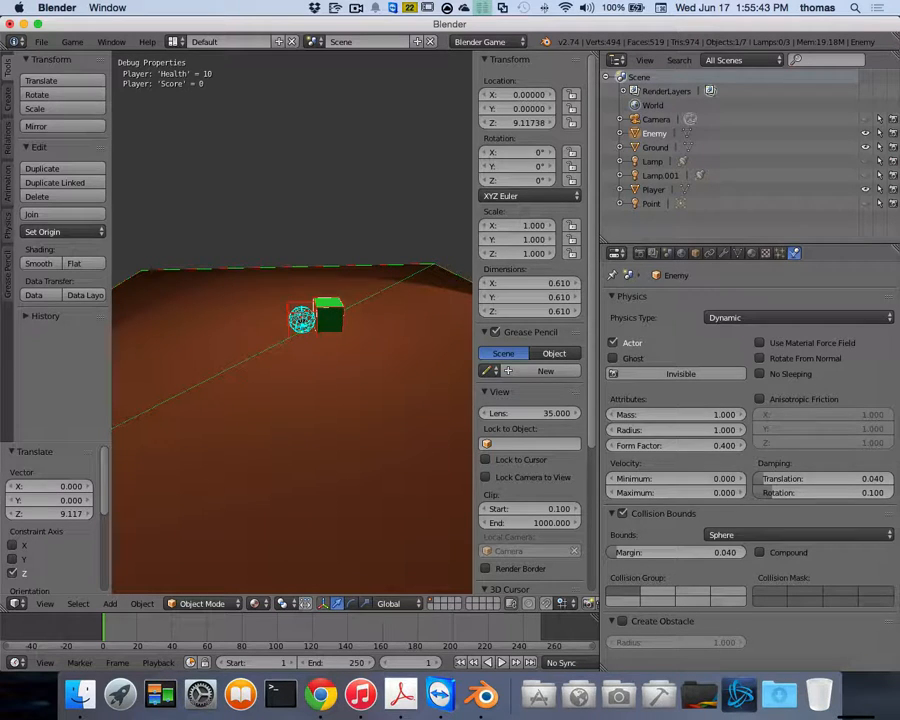
pyautogui.press('Escape')
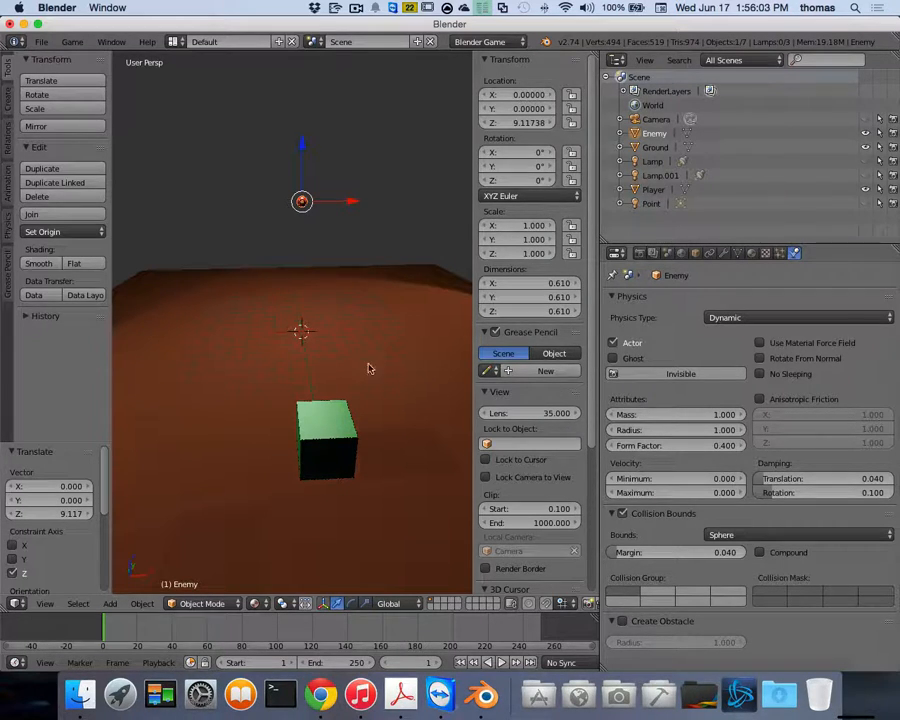
# Step: Enable Actor in the Player's physics settings and play-test it by moving and jumping against the Enemy sphere
pyautogui.rightClick(330, 435)
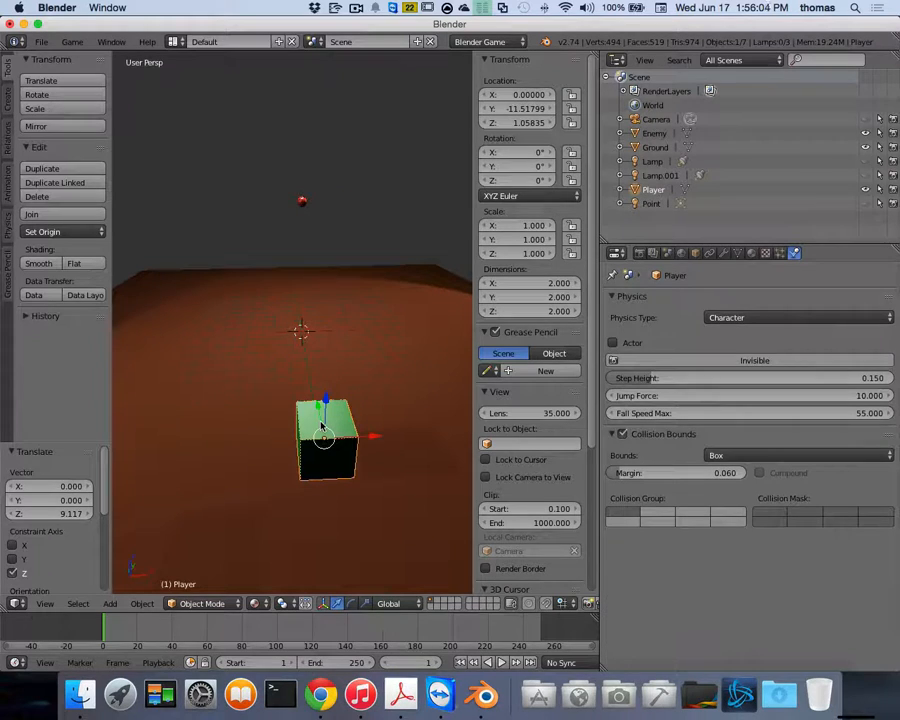
pyautogui.click(613, 342)
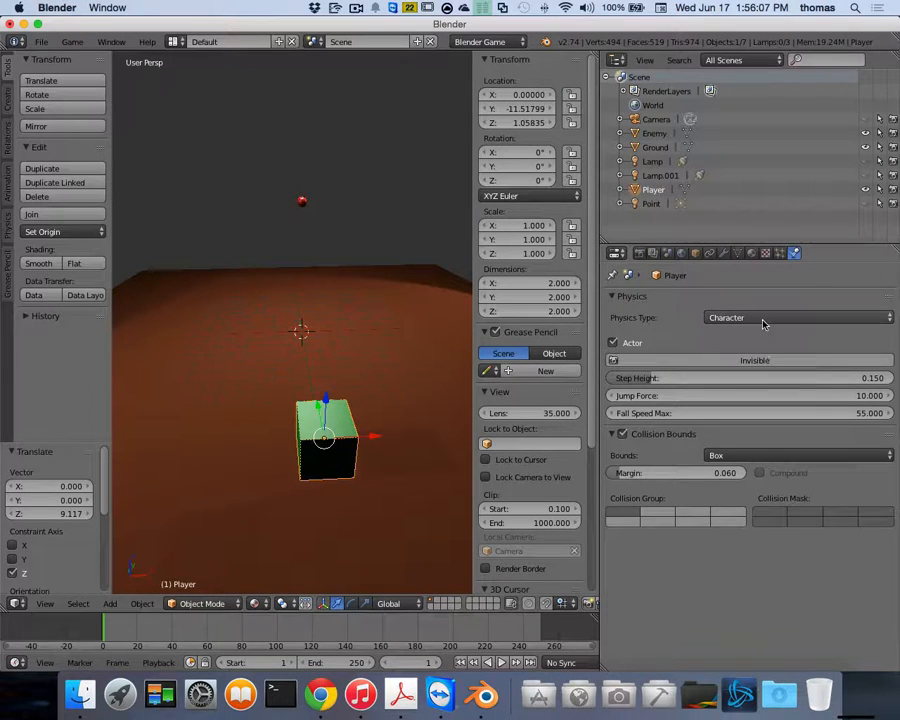
pyautogui.press('p')
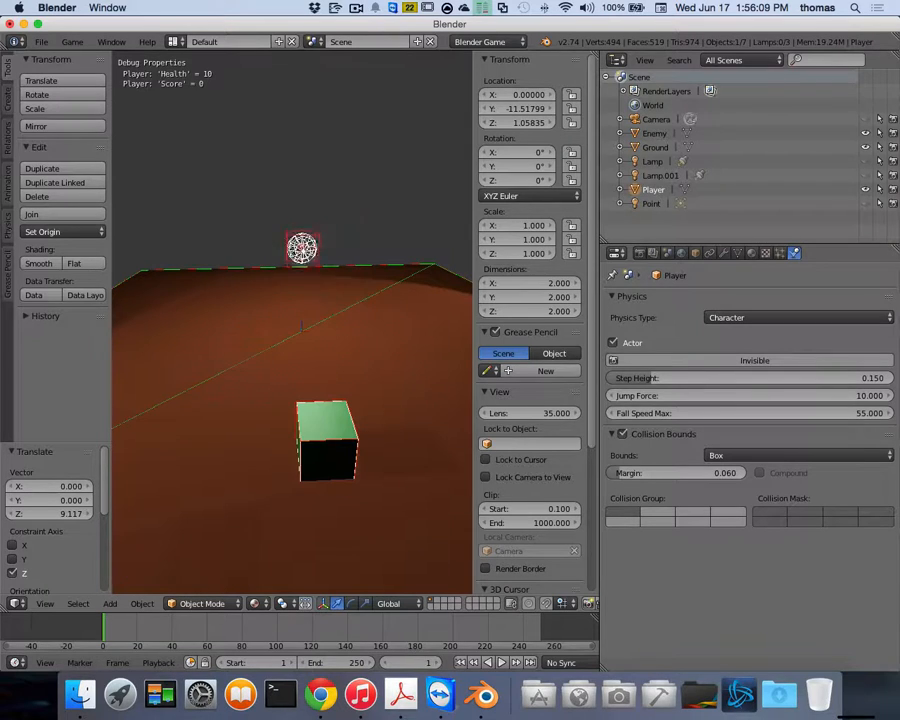
pyautogui.press('a')
pyautogui.press('w')
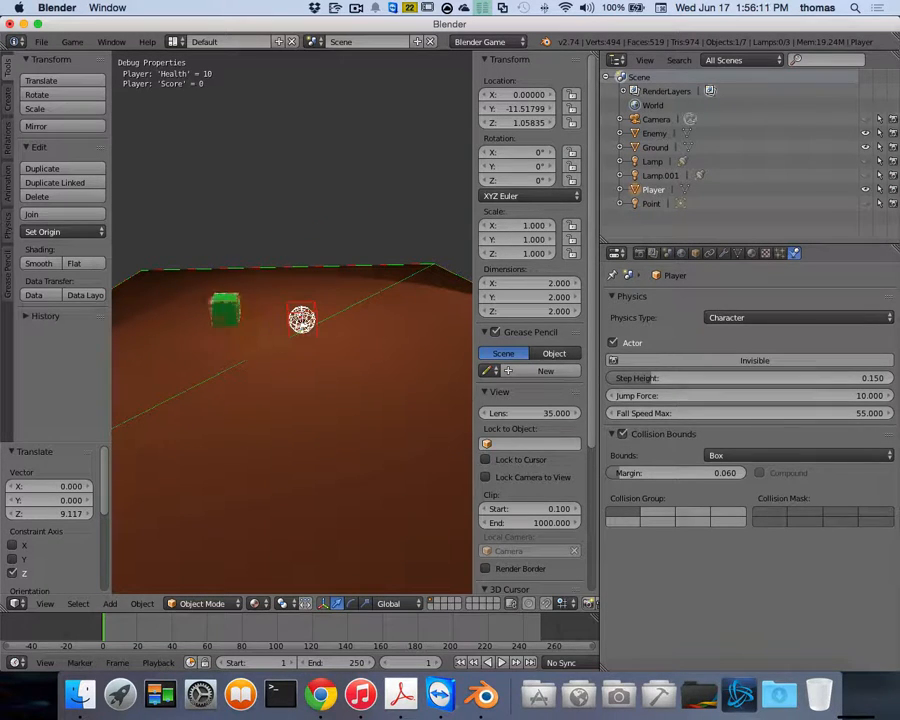
pyautogui.press('d')
pyautogui.press('s')
pyautogui.press('a')
pyautogui.press('d')
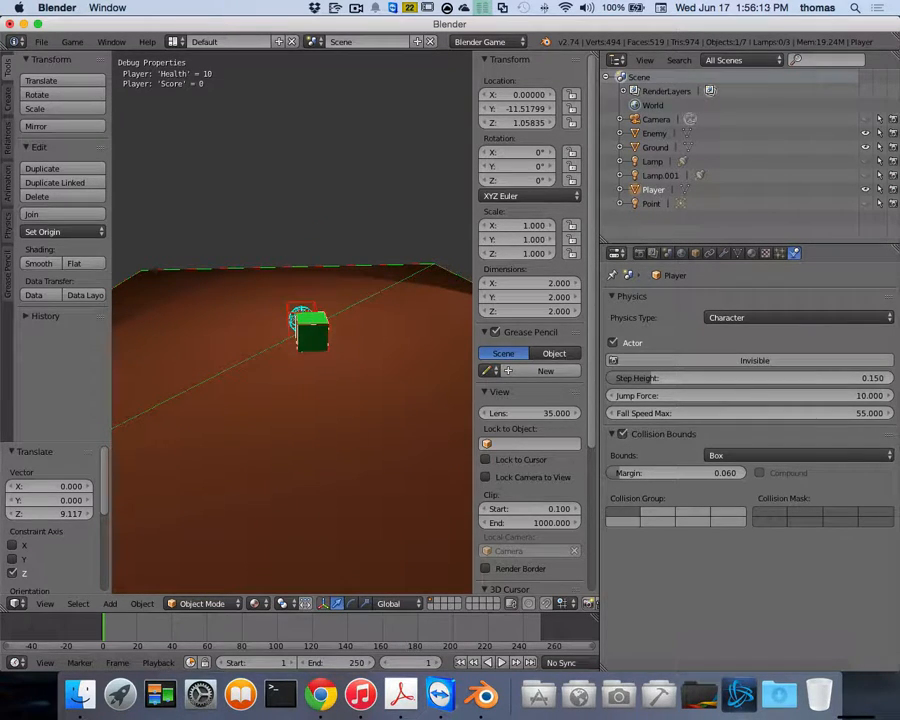
pyautogui.press('a')
pyautogui.press('d')
pyautogui.press('a')
pyautogui.press('d')
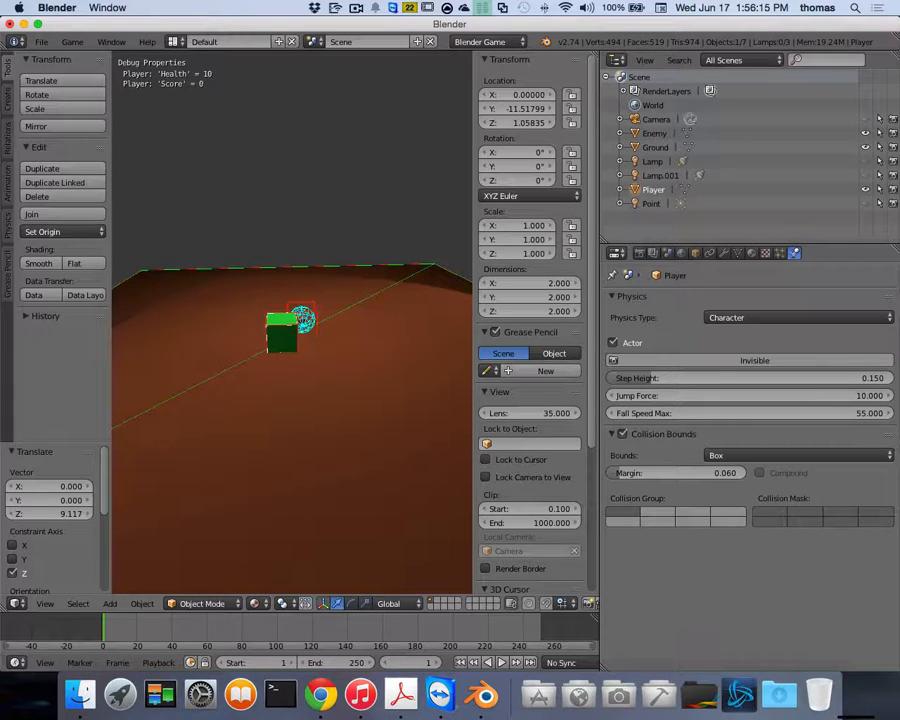
pyautogui.press('w')
pyautogui.press('a')
pyautogui.press('d')
pyautogui.press('a')
pyautogui.press('d')
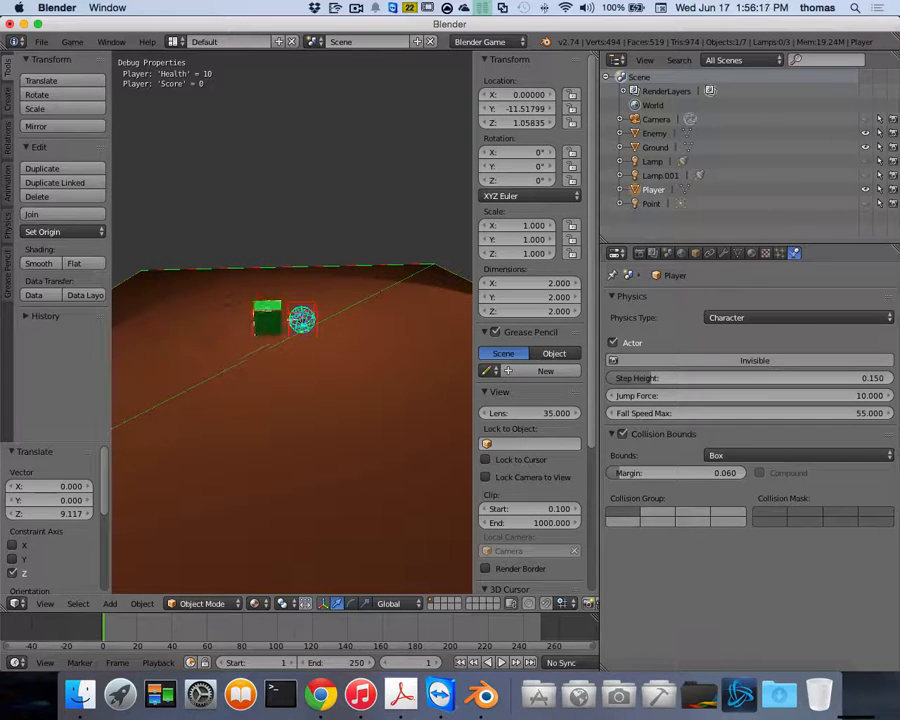
pyautogui.press('a')
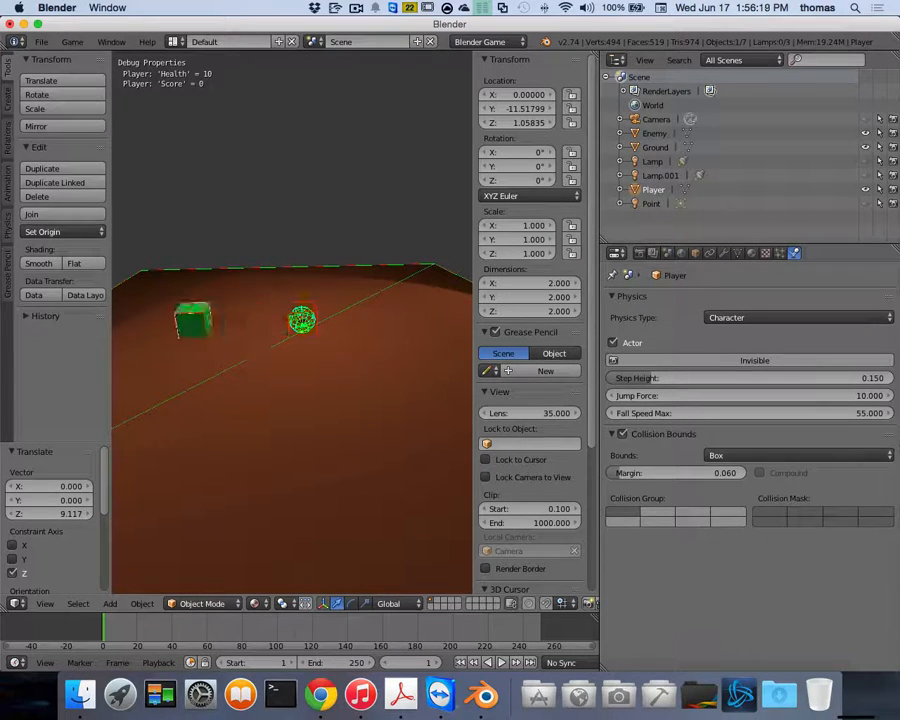
pyautogui.press('d')
pyautogui.press('a')
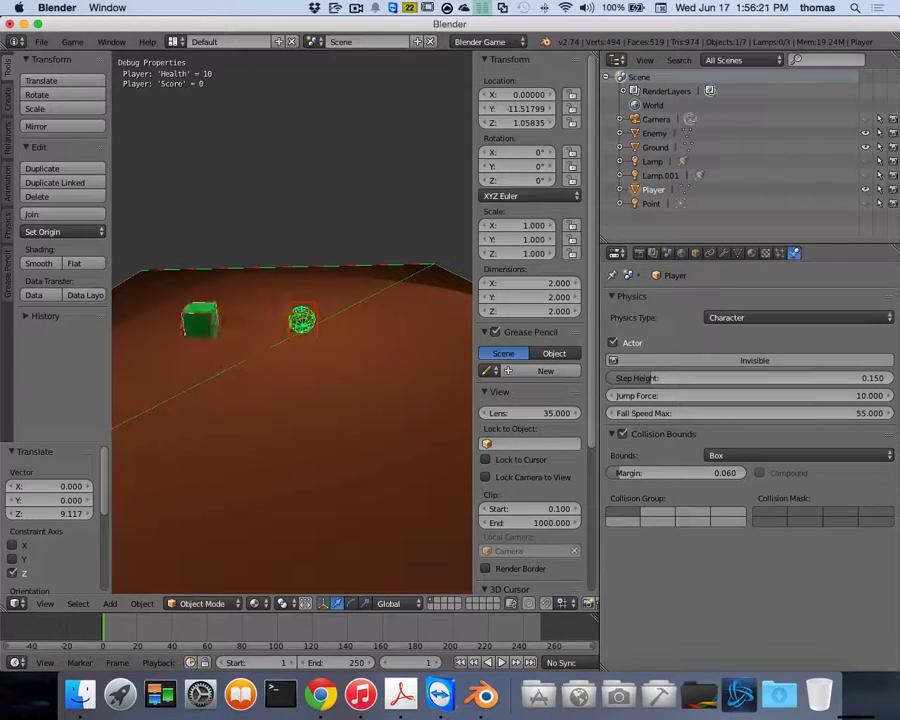
pyautogui.press('d')
pyautogui.press('a')
pyautogui.press('d')
pyautogui.press('space')
pyautogui.press('space')
pyautogui.press('space')
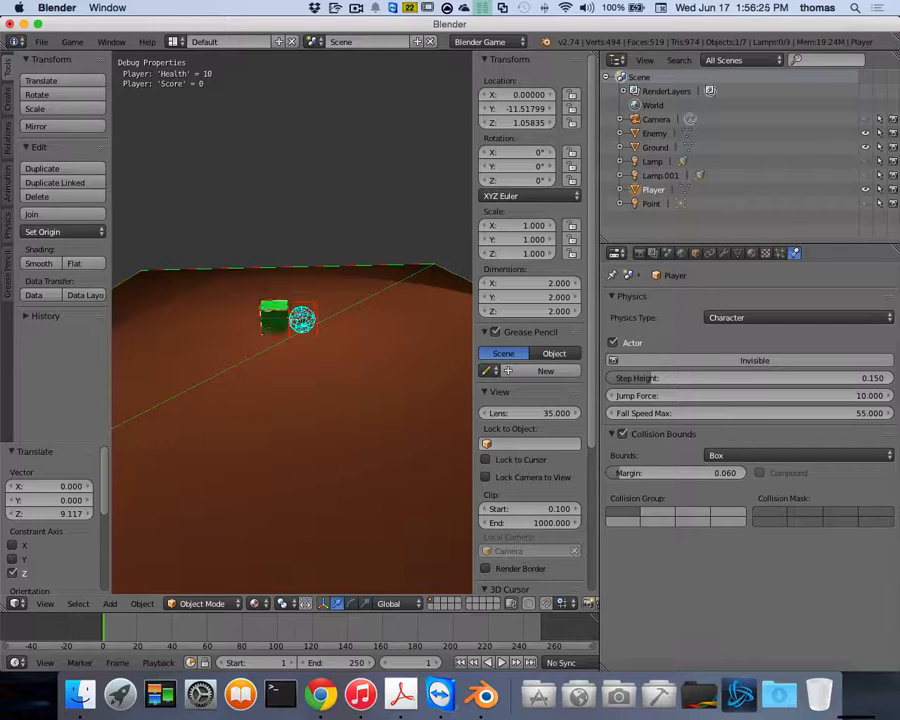
pyautogui.press('Escape')
# Step: Set the world's physics gravity to 10
pyautogui.click(682, 253)
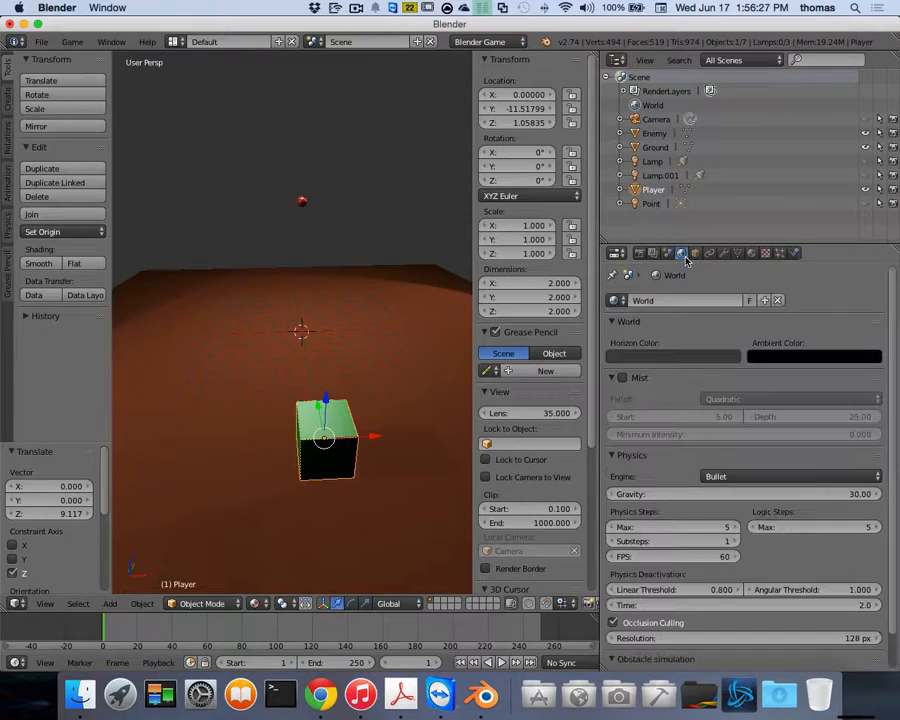
pyautogui.click(855, 496)
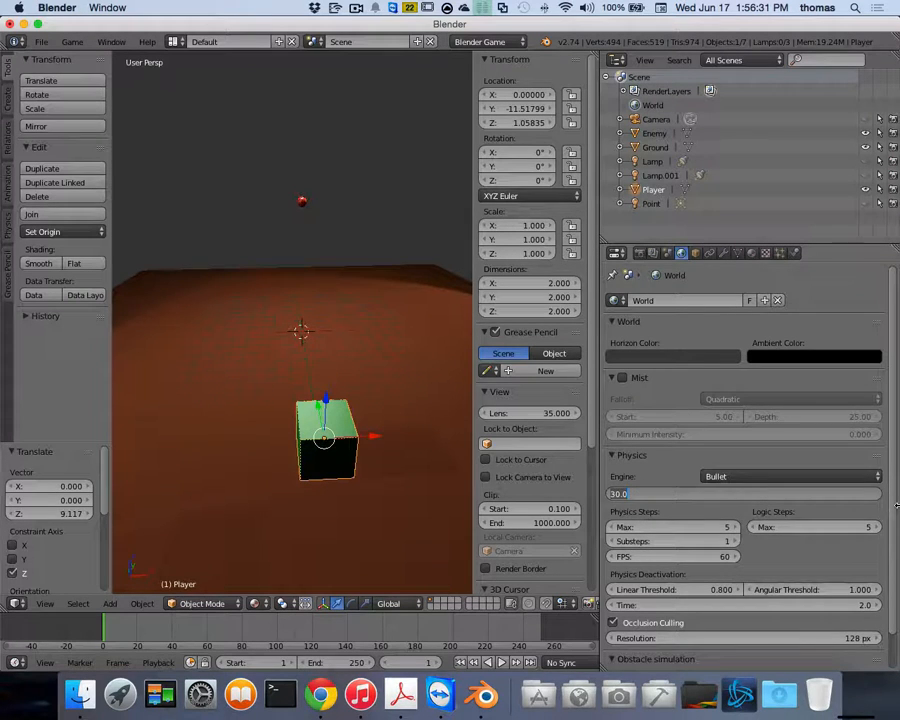
pyautogui.write('10')
pyautogui.press('Return')
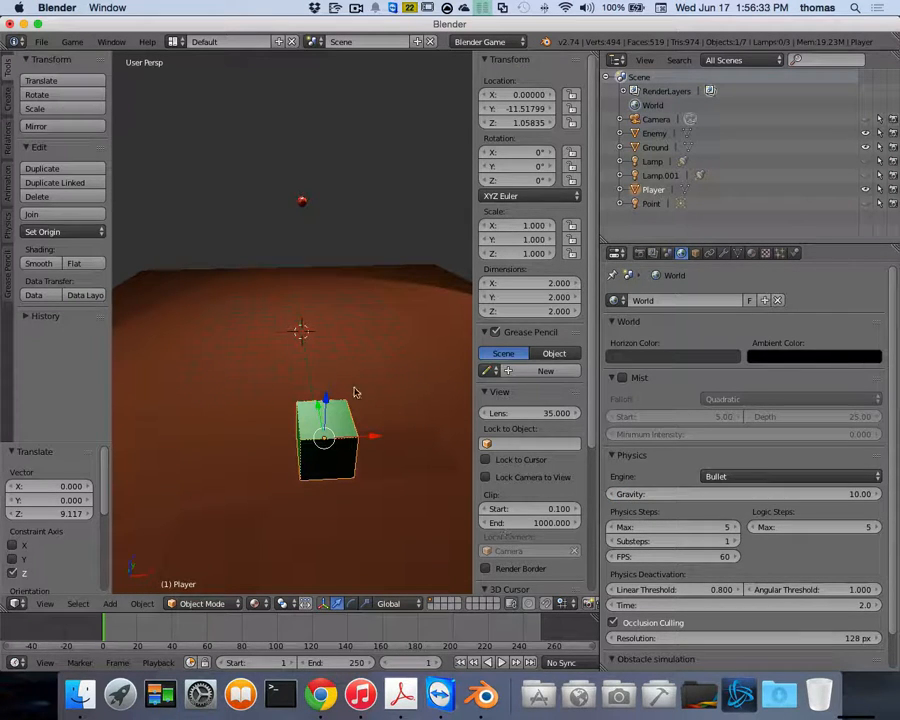
# Step: Play the game with the new gravity and push the Player against the Enemy to check their collision
pyautogui.press('p')
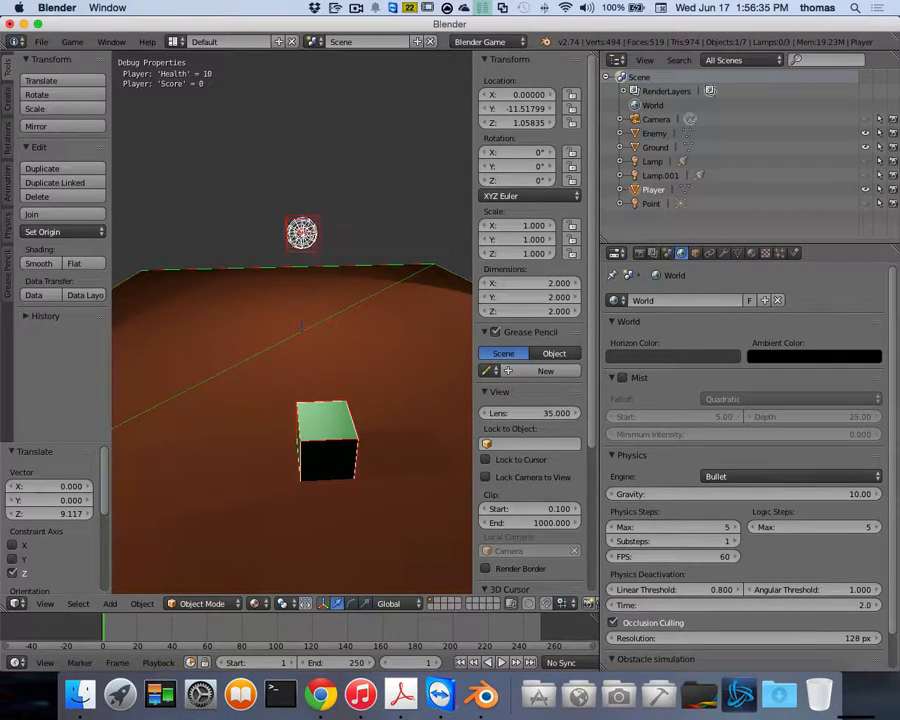
pyautogui.press('w')
pyautogui.press('a')
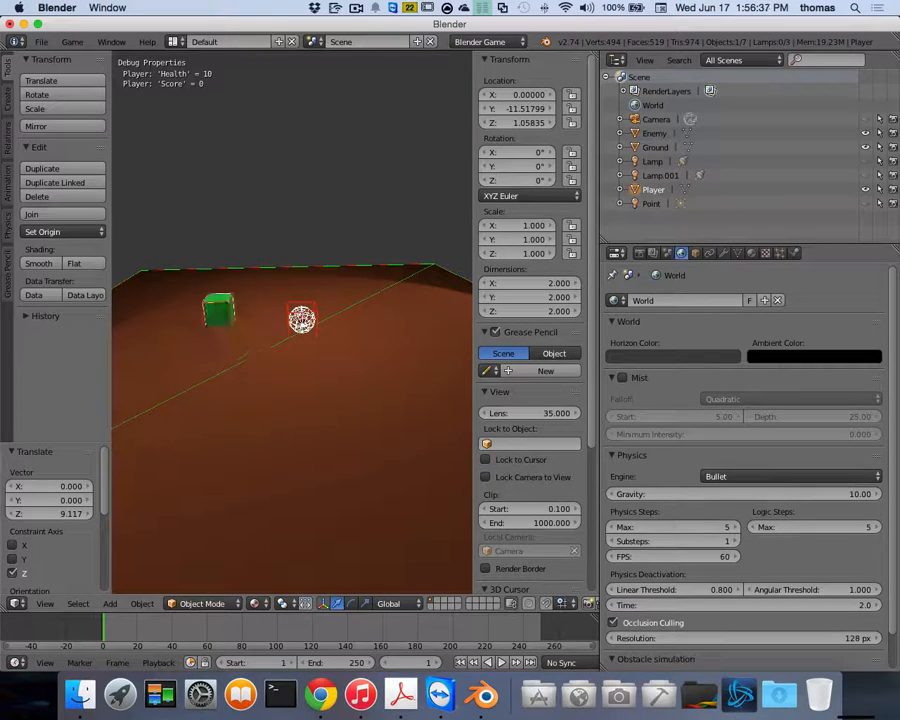
pyautogui.press('d')
pyautogui.press('s')
pyautogui.press('a')
pyautogui.press('w')
pyautogui.press('d')
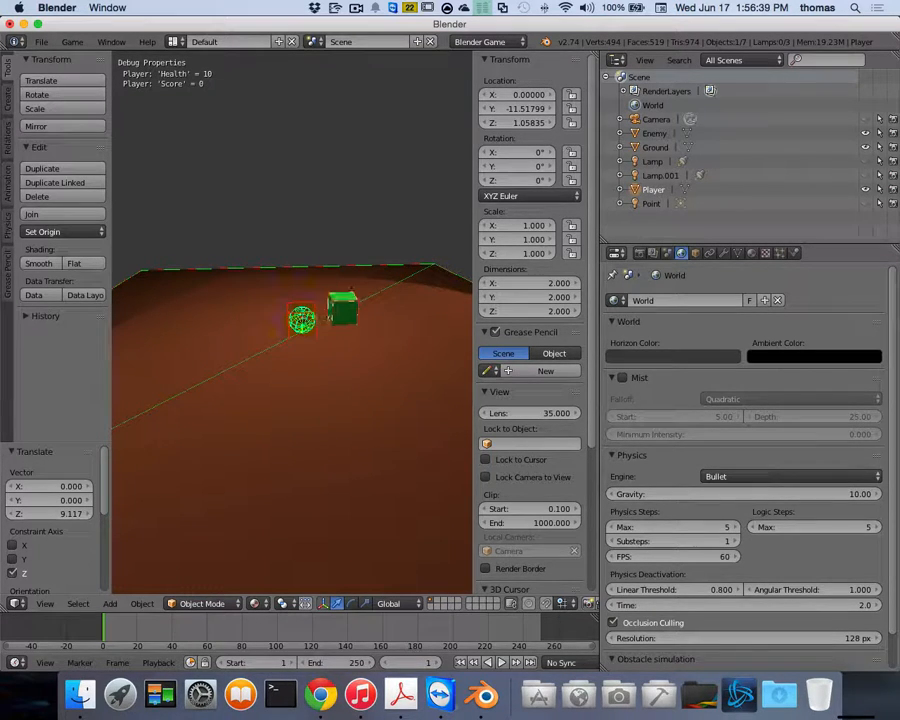
pyautogui.press('s')
pyautogui.press('a')
pyautogui.press('a')
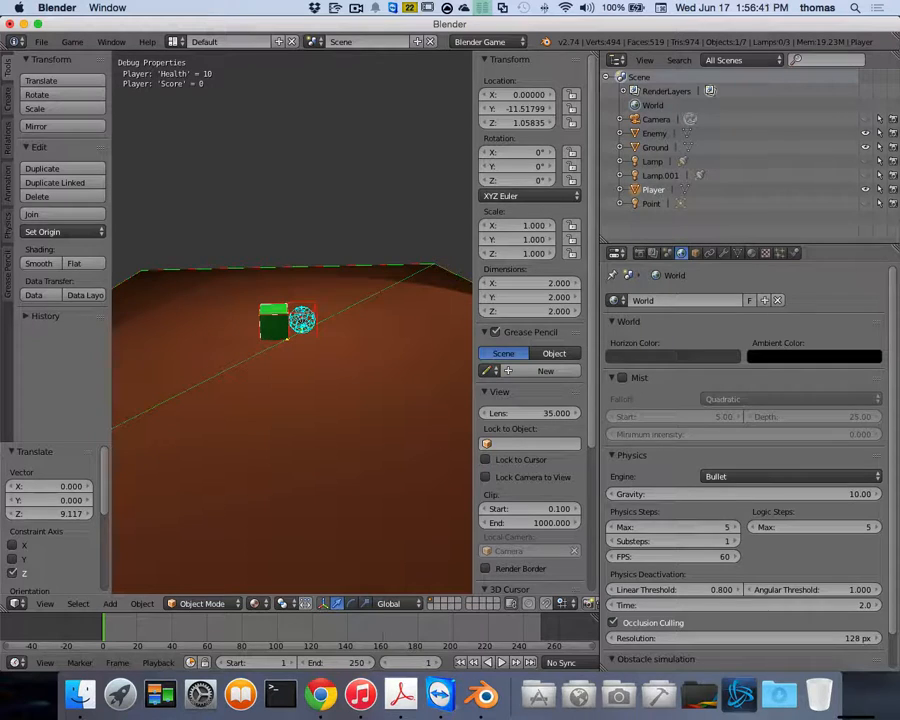
pyautogui.press('a')
pyautogui.press('d')
pyautogui.press('a')
pyautogui.press('d')
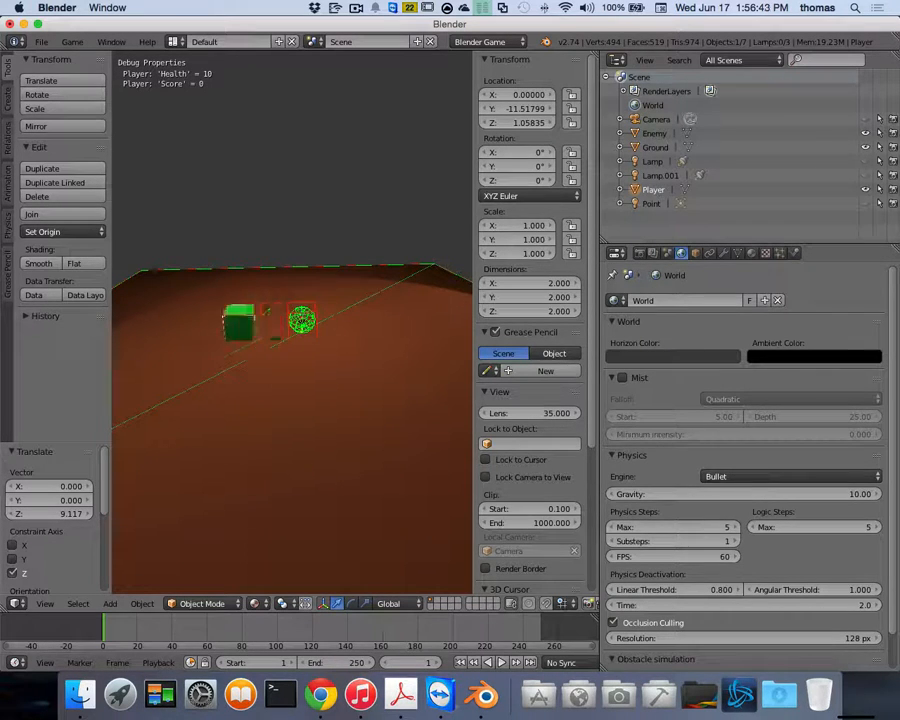
pyautogui.press('Escape')
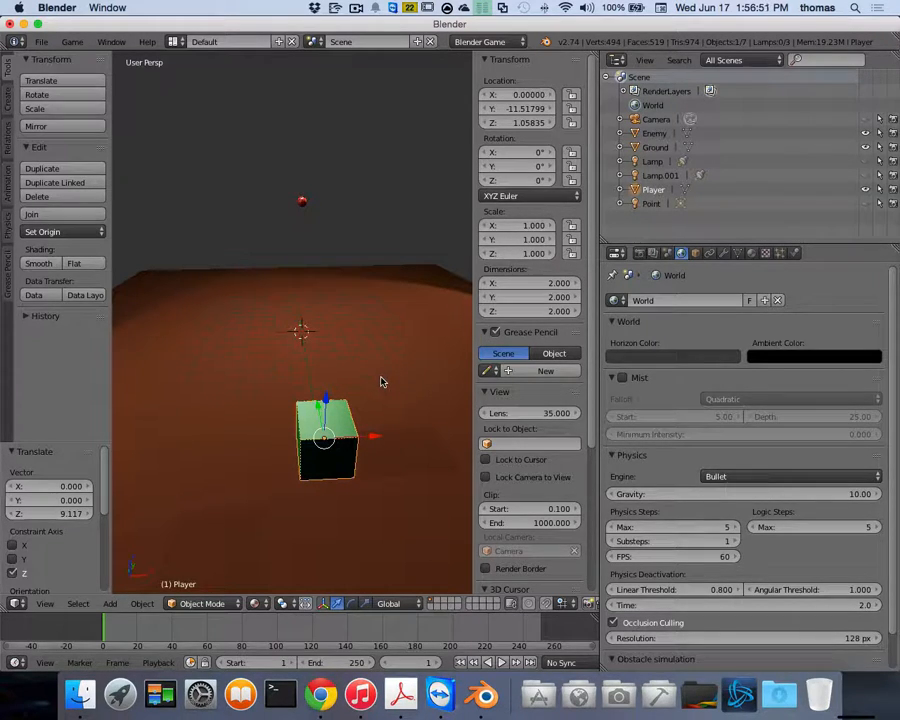
# Step: Switch to the Game View screen layout and collapse the Player's Property actuator
pyautogui.click(176, 41)
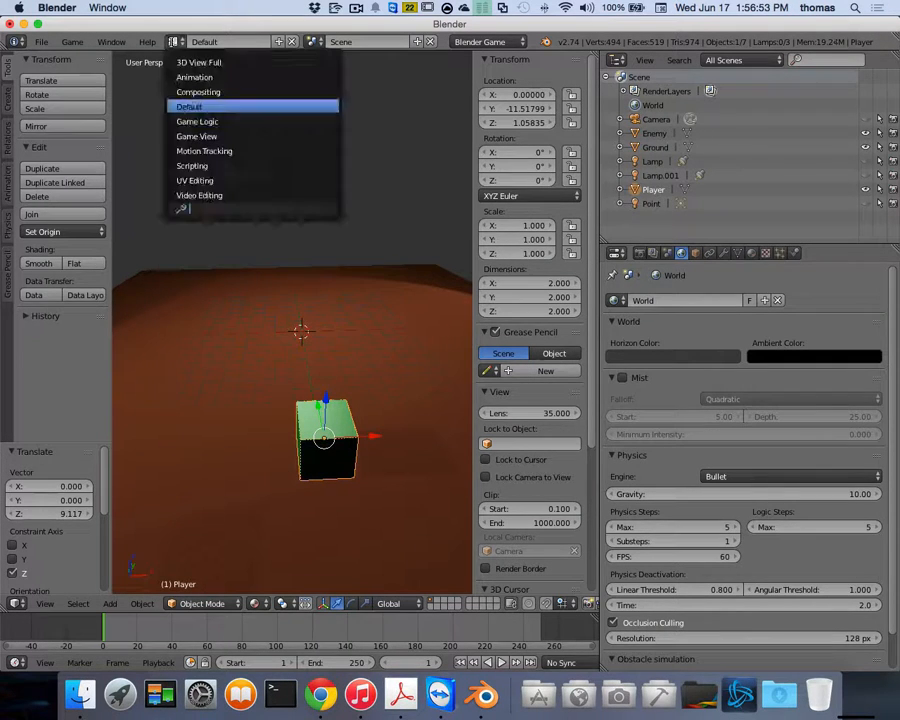
pyautogui.click(198, 136)
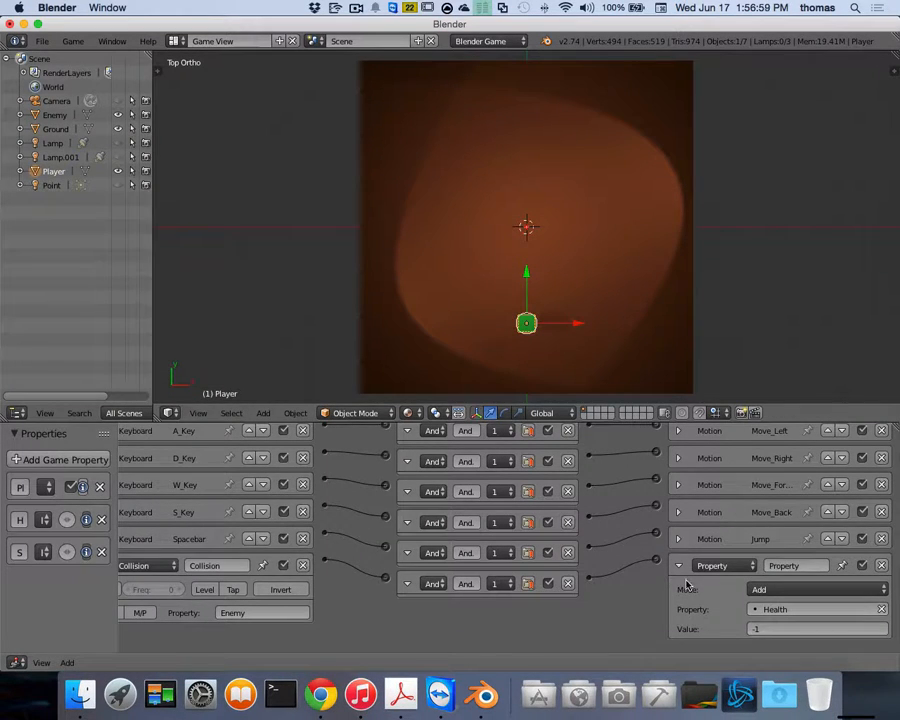
pyautogui.click(678, 566)
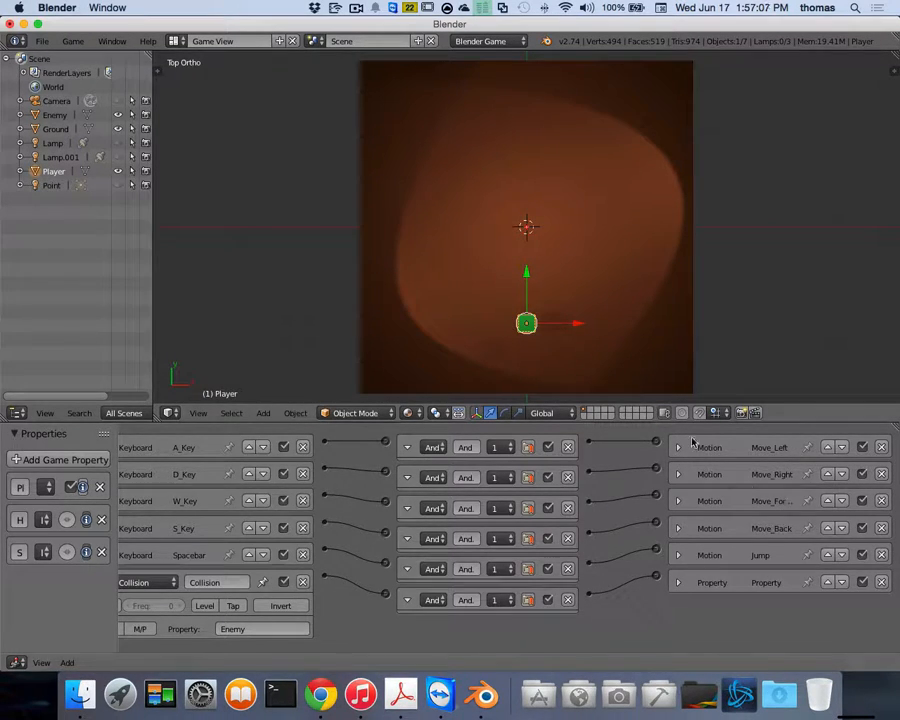
# Step: Play the game from the top view and bump the Player into the Enemy from several sides to check its Health
pyautogui.press('p')
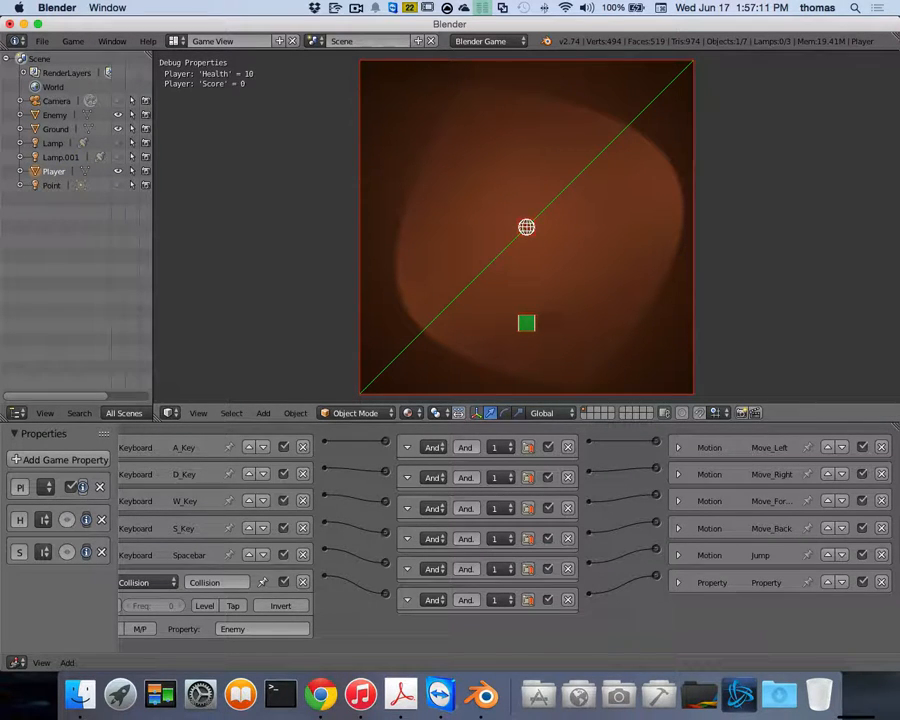
pyautogui.press('w')
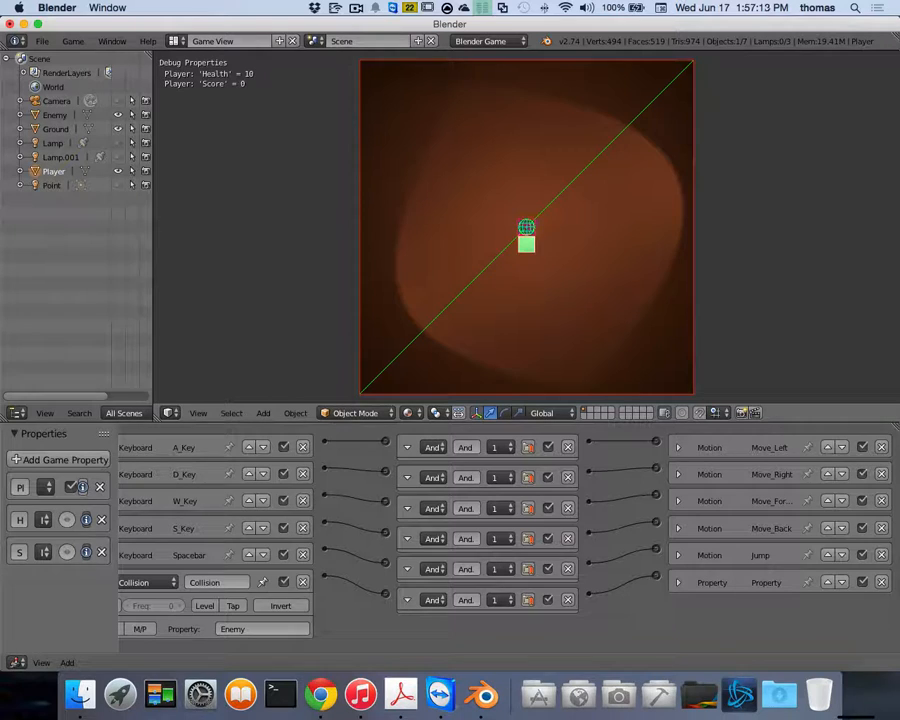
pyautogui.press('a')
pyautogui.press('w')
pyautogui.press('d')
pyautogui.press('s')
pyautogui.press('a')
pyautogui.press('w')
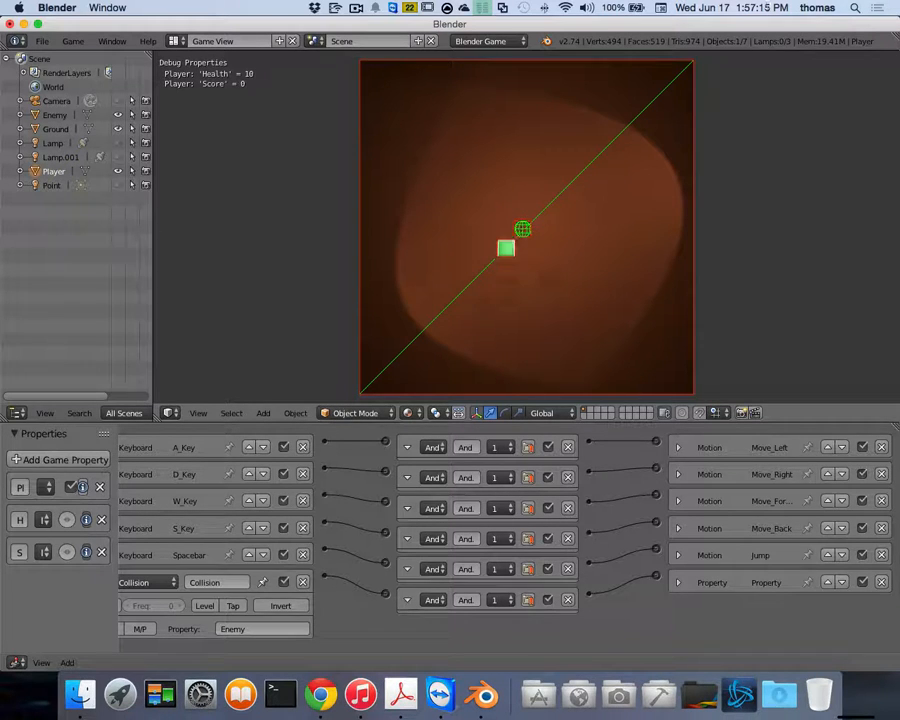
pyautogui.press('d')
pyautogui.press('a')
pyautogui.press('w')
pyautogui.press('d')
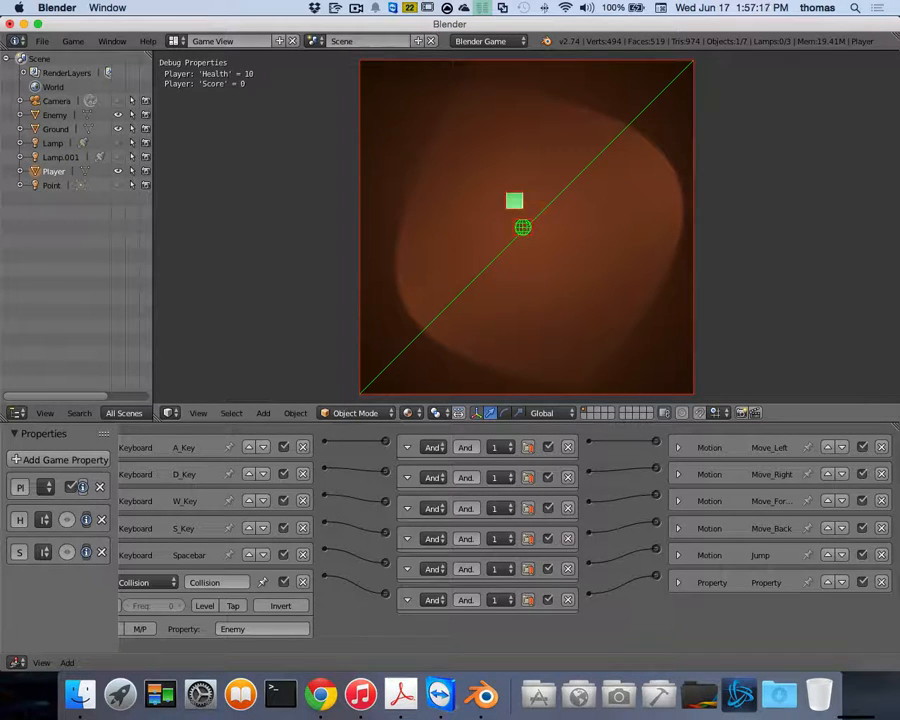
pyautogui.press('a')
pyautogui.press('s')
pyautogui.press('d')
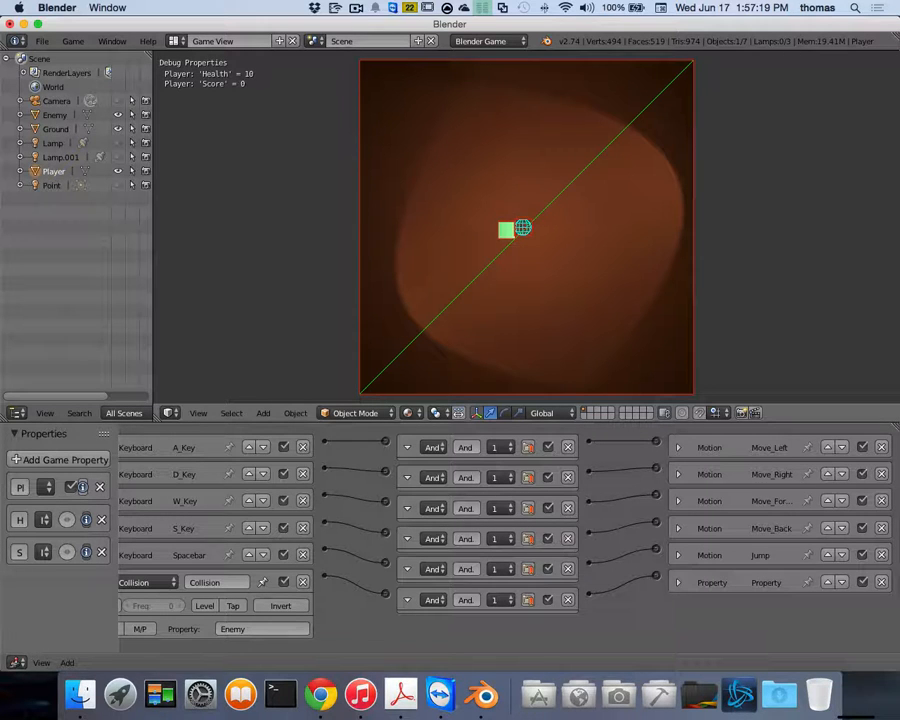
pyautogui.press('a')
pyautogui.press('a')
pyautogui.press('d')
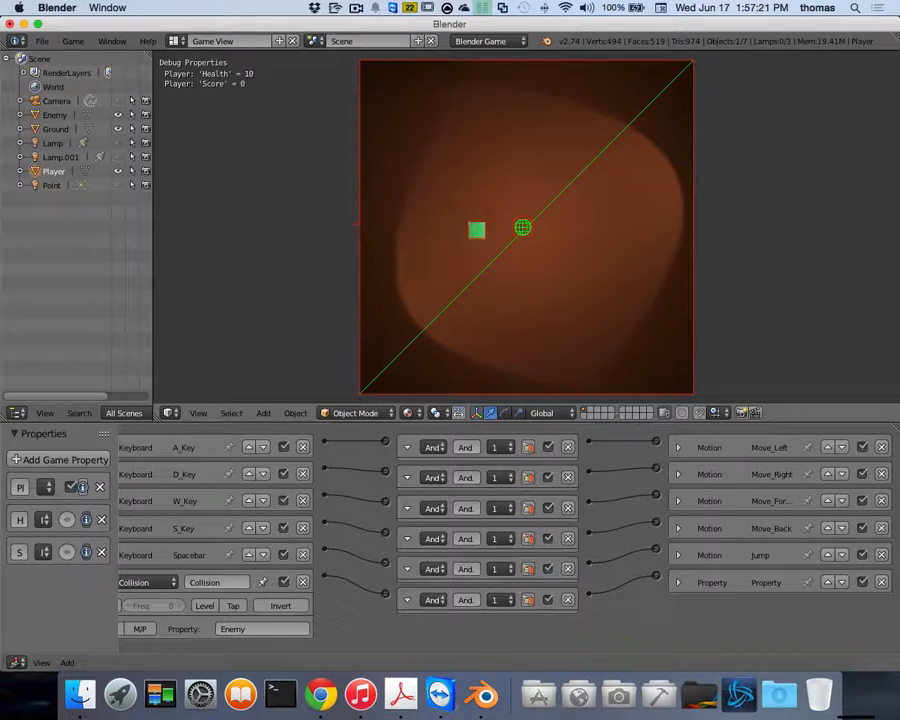
pyautogui.press('d')
pyautogui.press('a')
pyautogui.press('d')
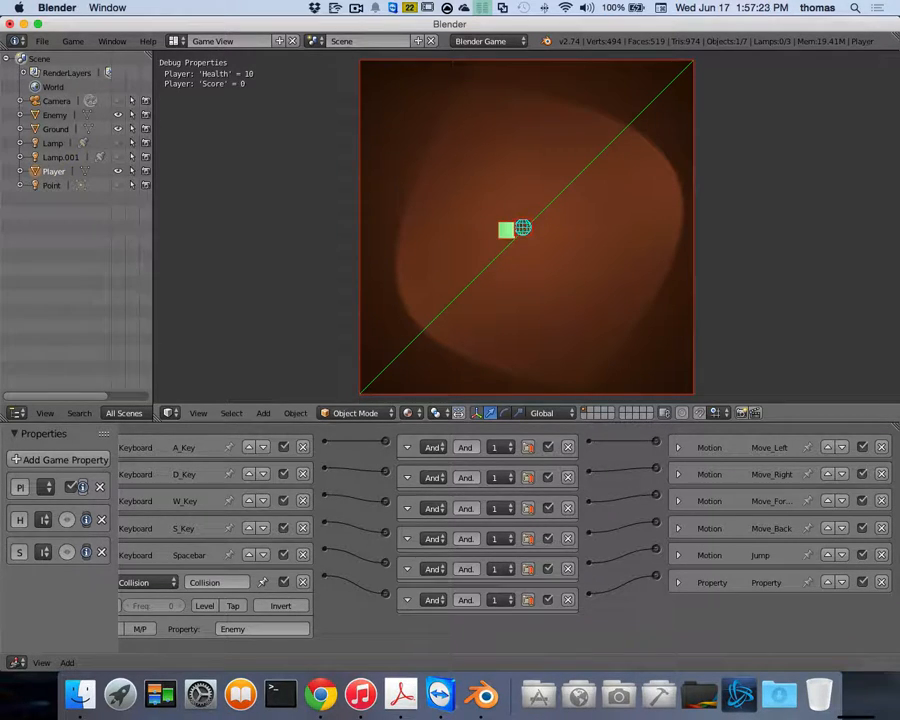
pyautogui.press('Escape')
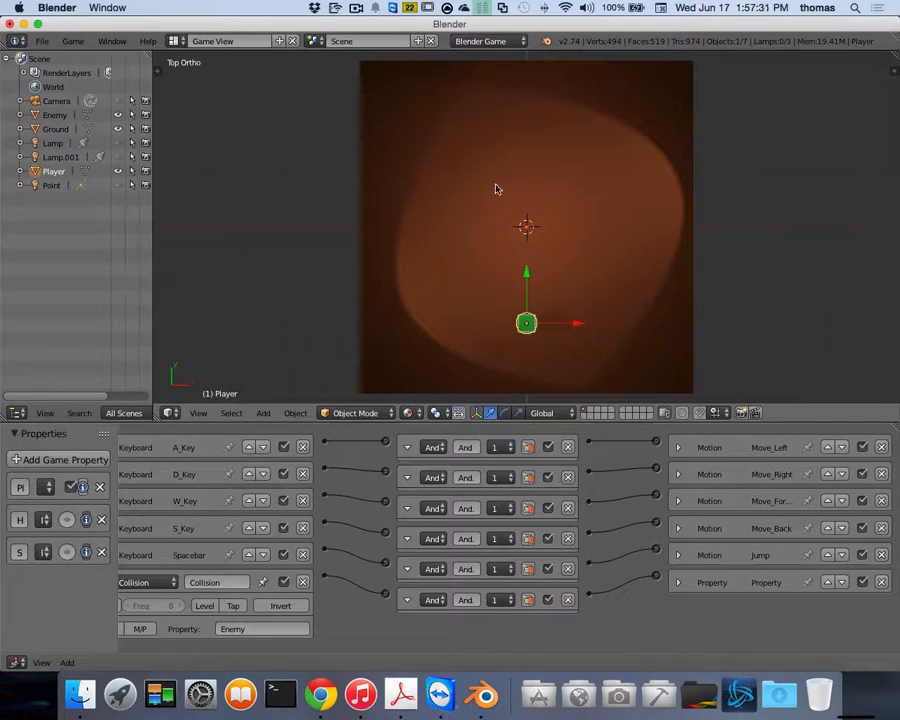
# Step: Add a Boolean game property named Enemy to the Enemy sphere, widening the properties region to edit it
pyautogui.rightClick(528, 230)
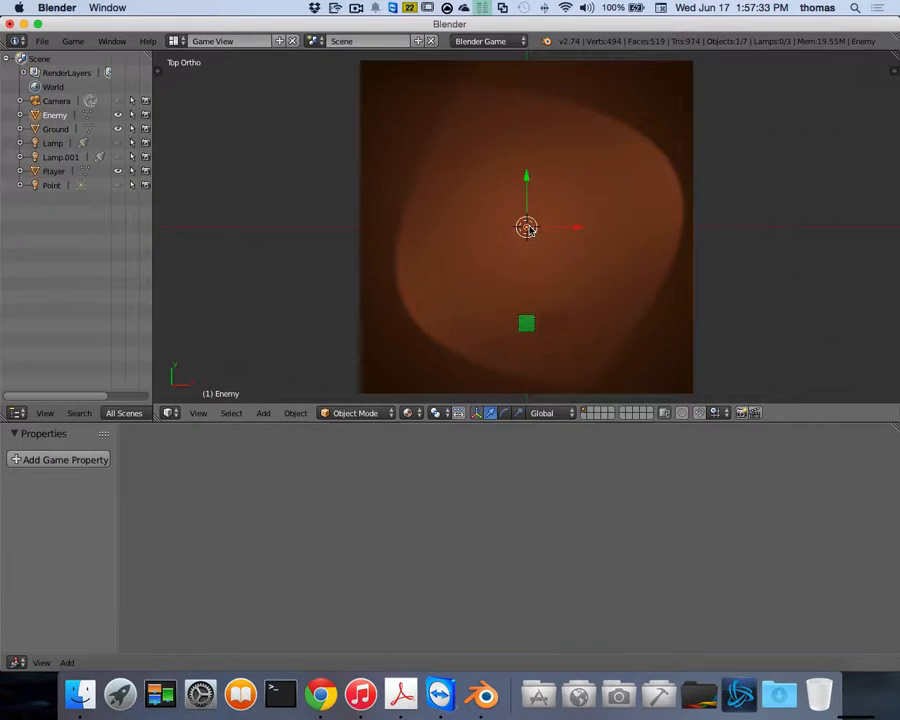
pyautogui.click(88, 459)
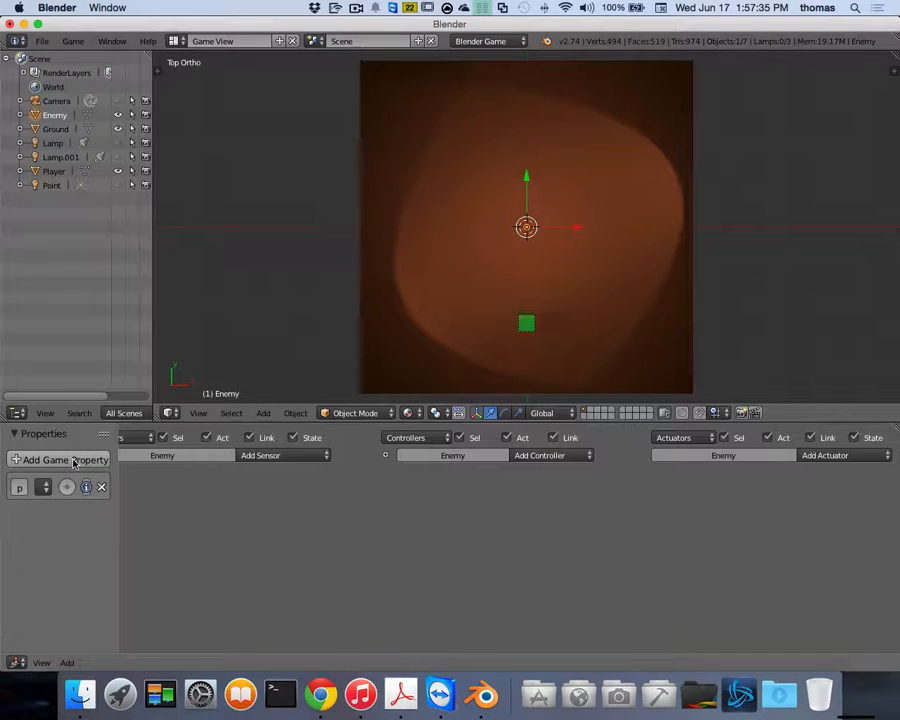
pyautogui.moveTo(114, 490); pyautogui.dragTo(210, 490)
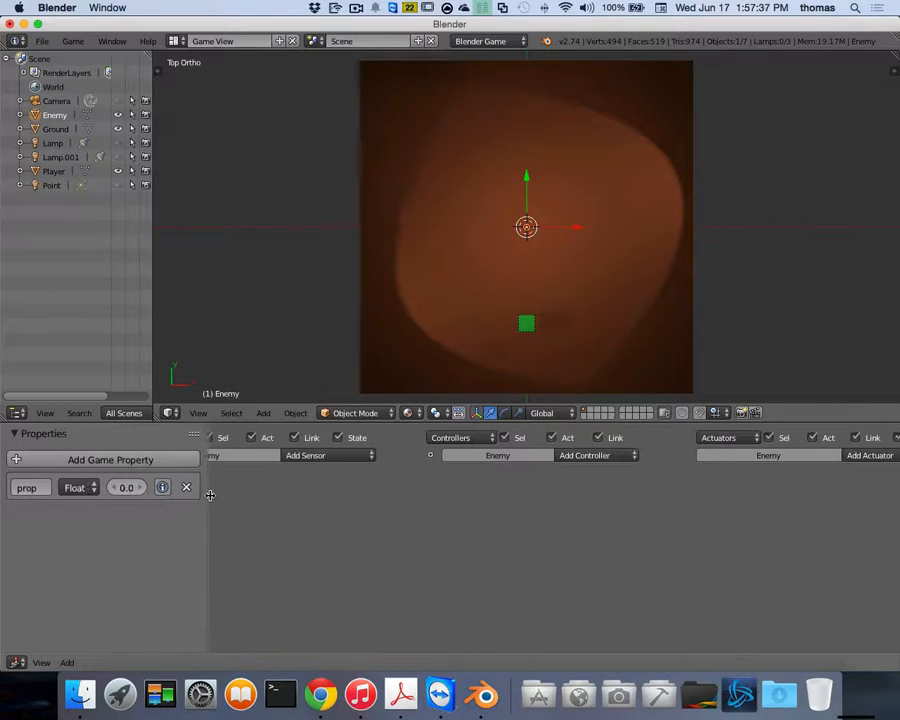
pyautogui.doubleClick(44, 487)
pyautogui.write('E')
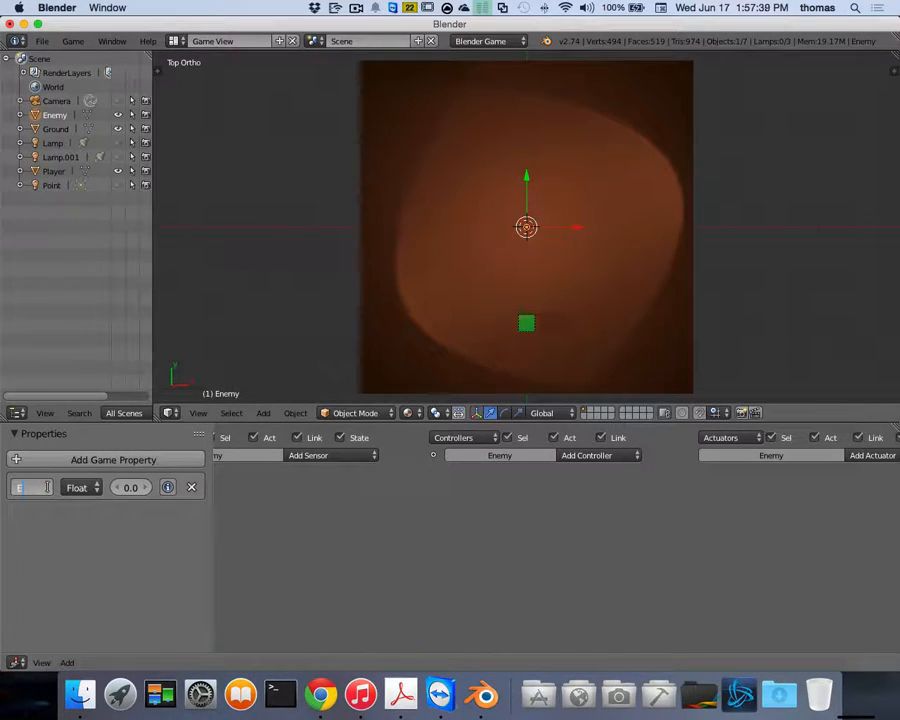
pyautogui.write('nemy')
pyautogui.press('Return')
pyautogui.click(92, 487)
pyautogui.click(95, 468)
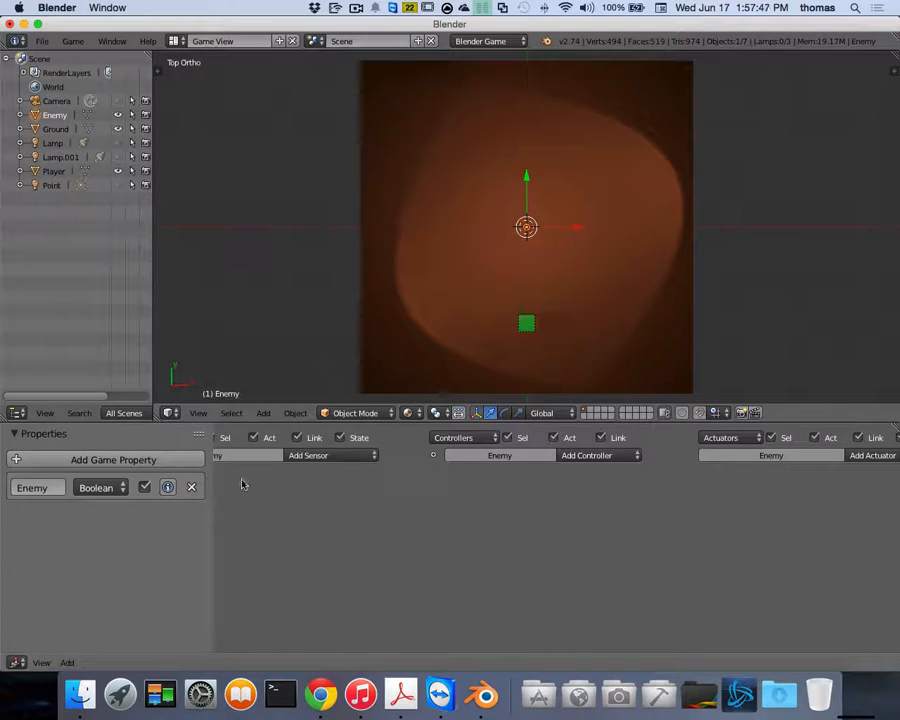
# Step: Select the Player cube and collapse its Collision sensor in the logic setup
pyautogui.rightClick(530, 323)
pyautogui.rightClick(526, 321)
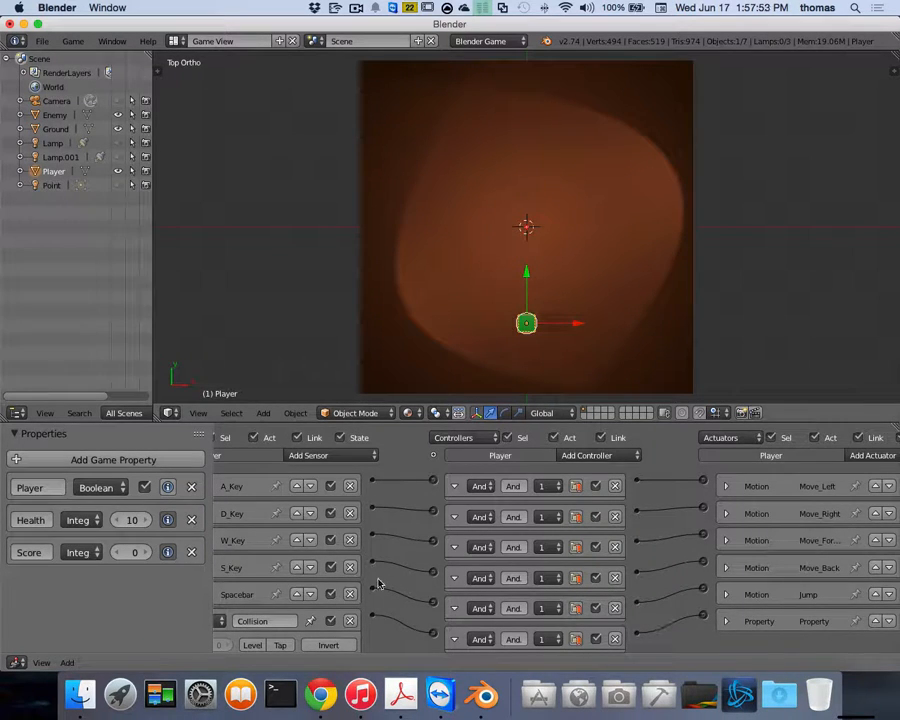
pyautogui.scroll(-3, 379, 582)
pyautogui.hscroll(-3, 326, 594)
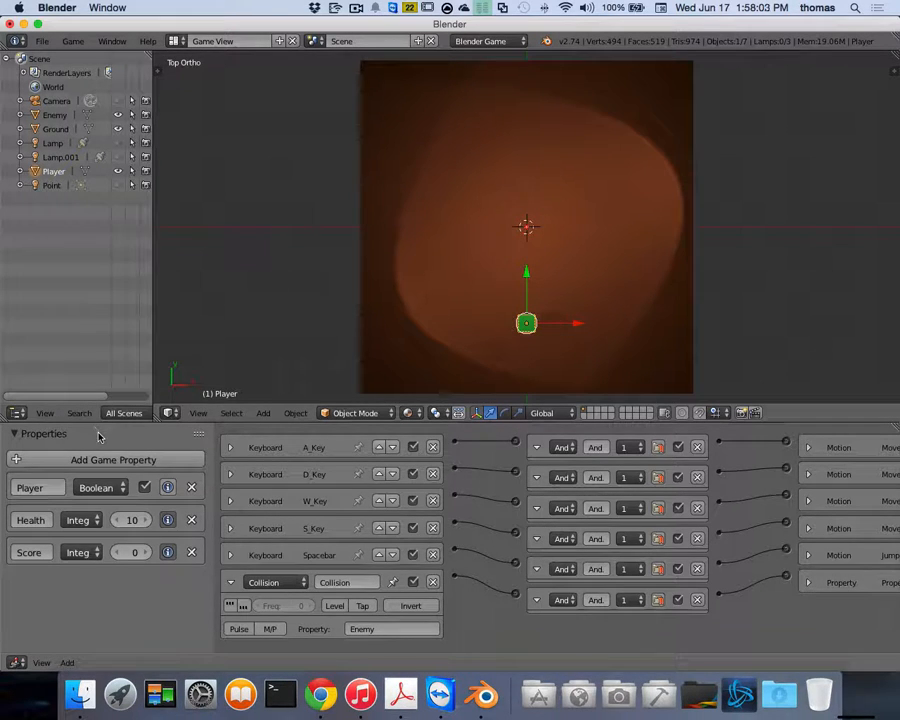
pyautogui.click(229, 581)
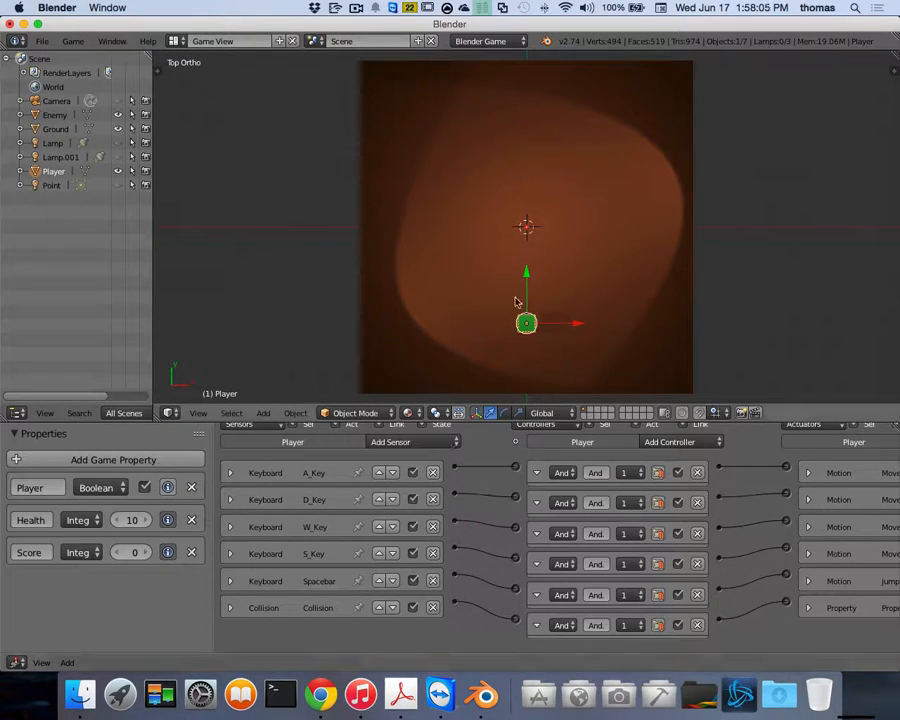
# Step: Play-test the new Enemy property by repeatedly running the Player into the Enemy sphere and watching the Health value
pyautogui.press('p')
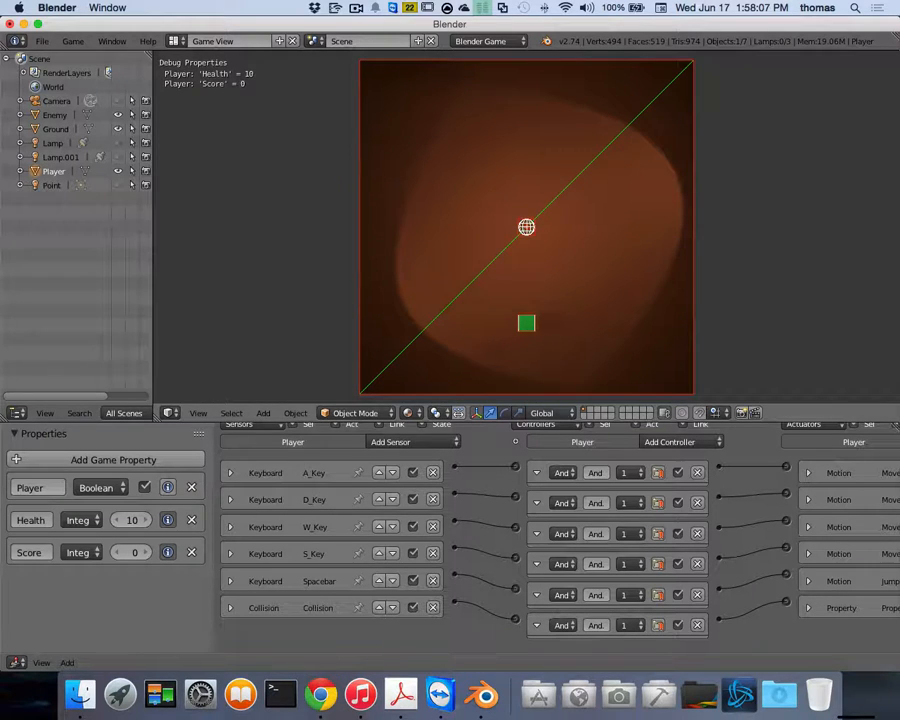
pyautogui.press('w')
pyautogui.press('s')
pyautogui.press('w')
pyautogui.press('s')
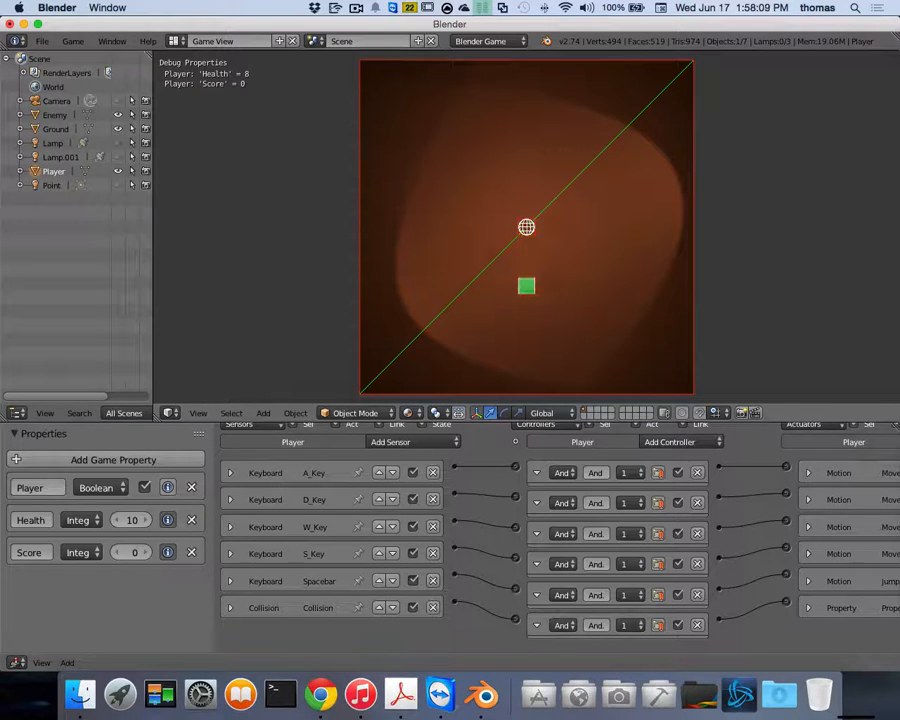
pyautogui.press('w')
pyautogui.press('s')
pyautogui.press('w')
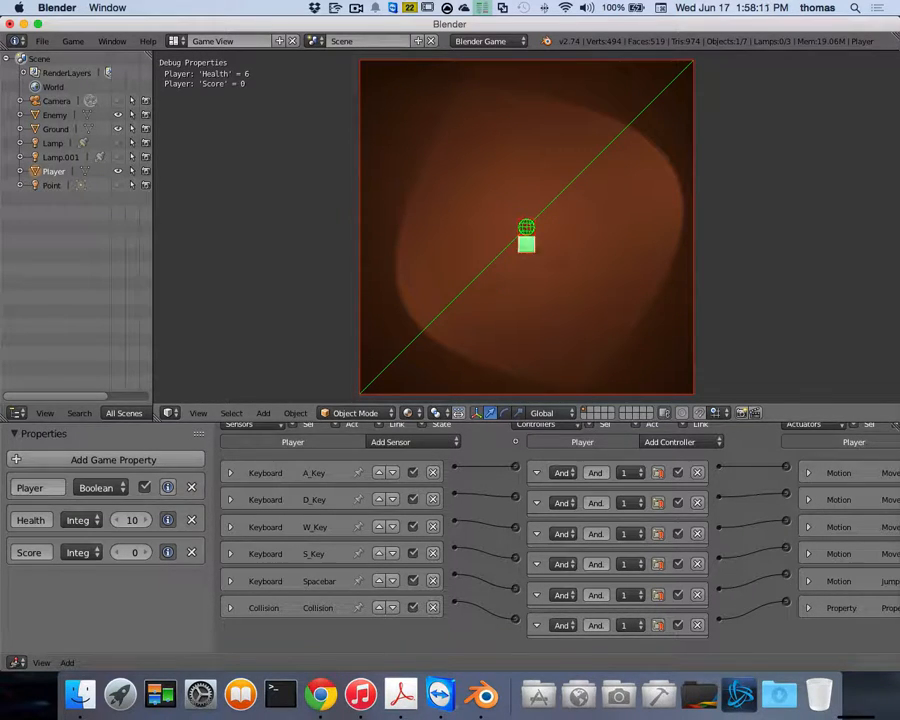
pyautogui.press('s')
pyautogui.press('w')
pyautogui.press('a')
pyautogui.press('d')
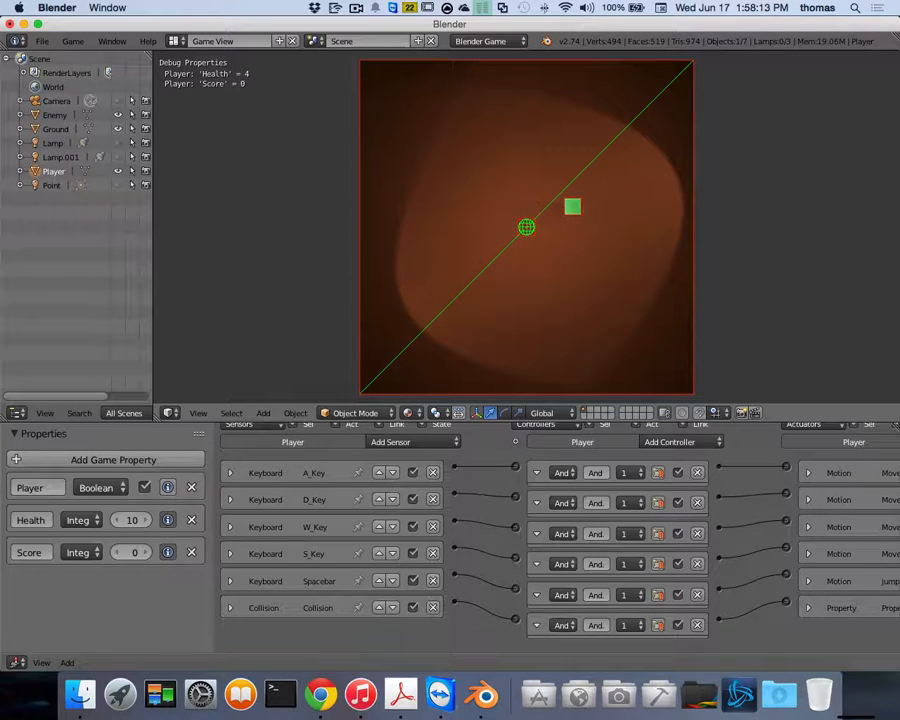
pyautogui.press('a')
pyautogui.press('s')
pyautogui.press('a')
pyautogui.press('w')
pyautogui.press('d')
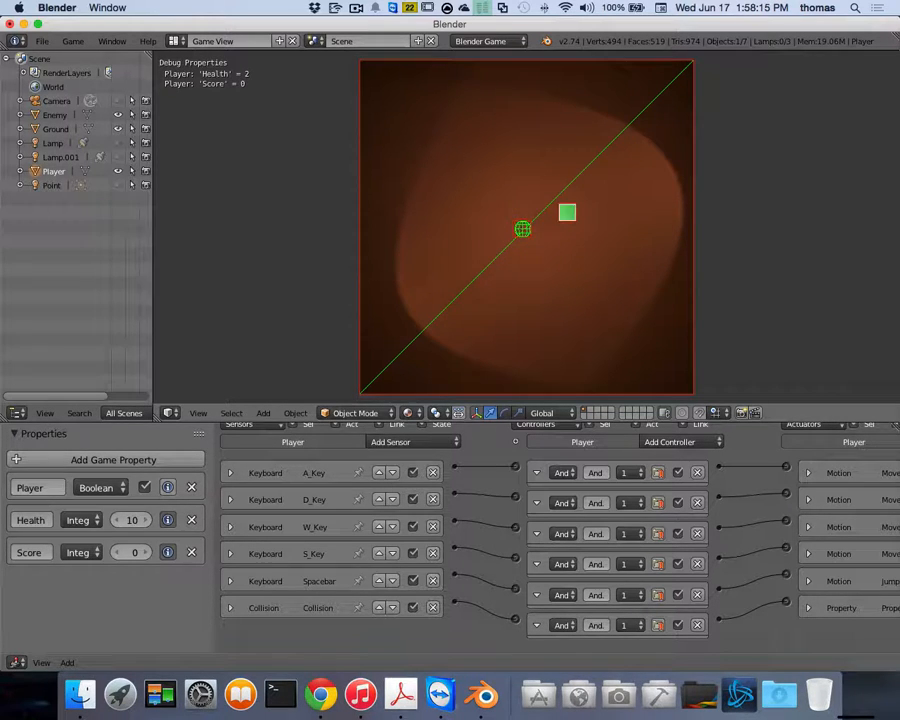
pyautogui.press('a')
pyautogui.press('s')
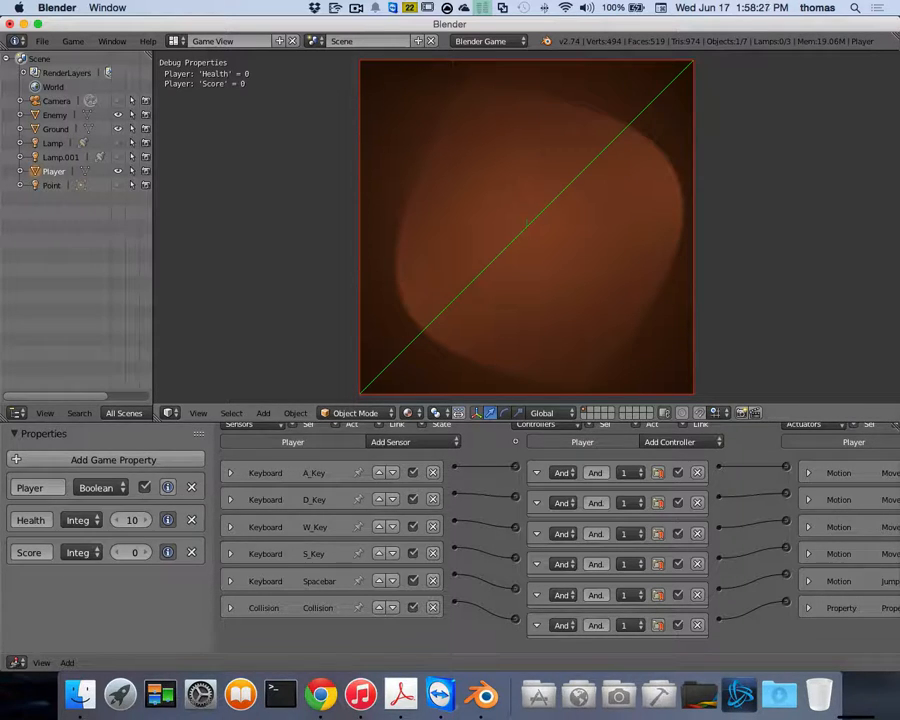
pyautogui.press('Escape')
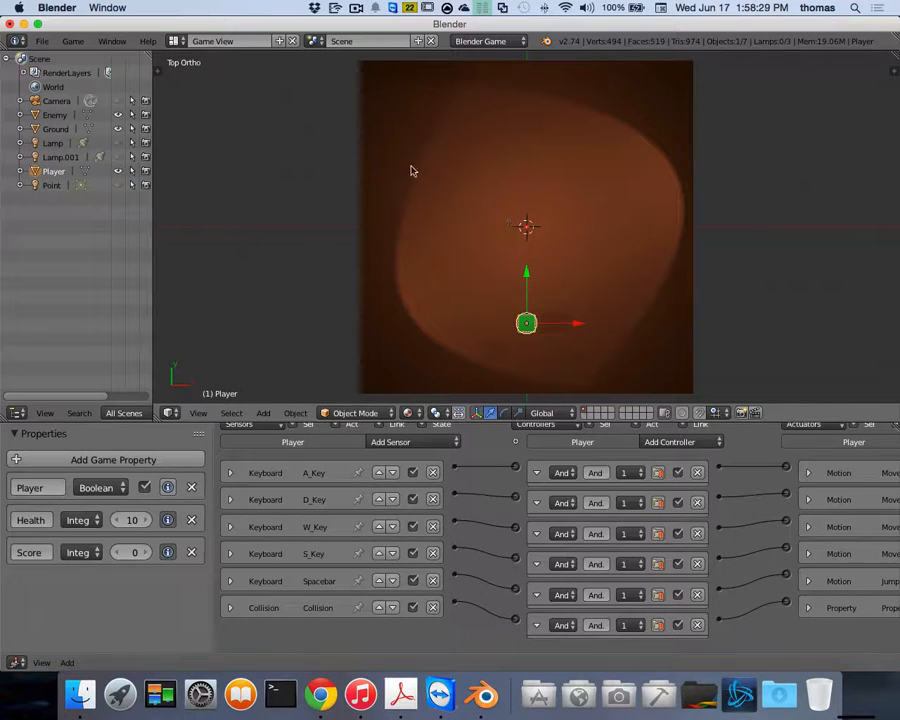
# Step: Select the Ground, switch to the Default screen layout, and enable Actor and Collision Bounds in the Ground's physics settings
pyautogui.rightClick(540, 160)
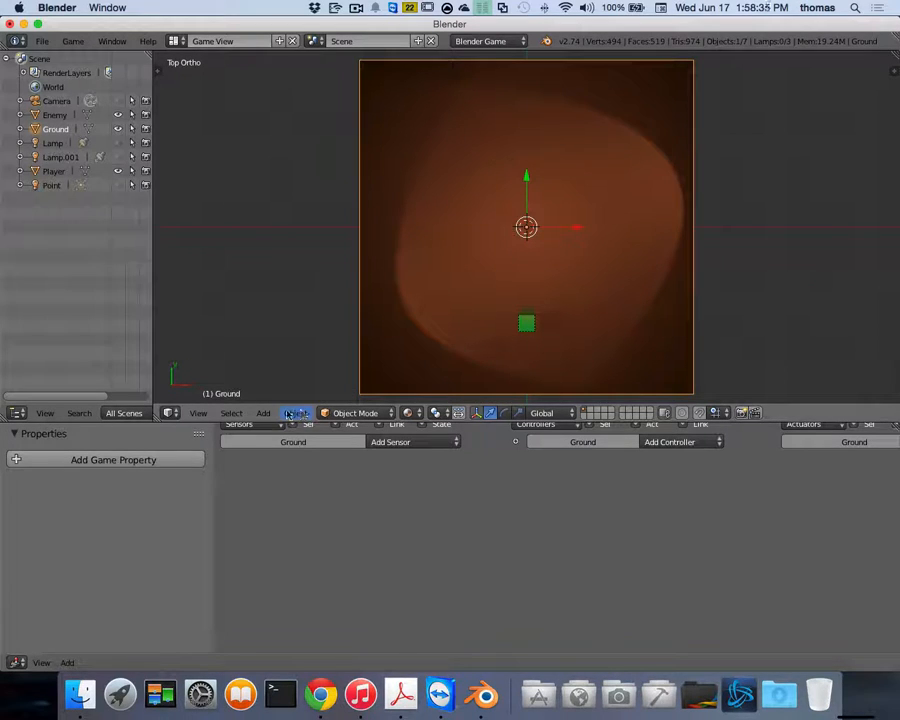
pyautogui.click(176, 42)
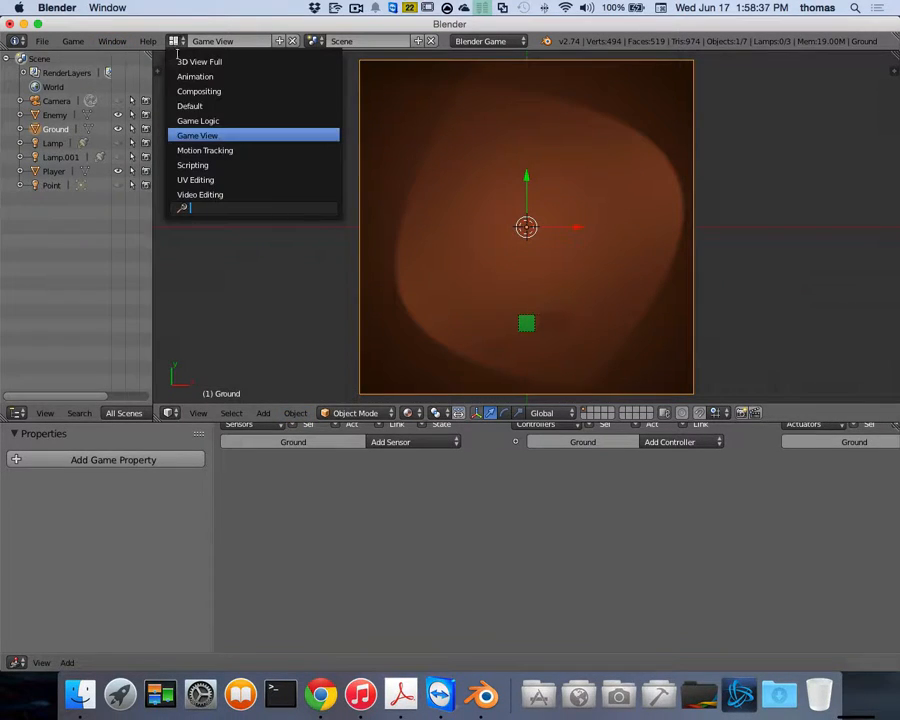
pyautogui.click(195, 104)
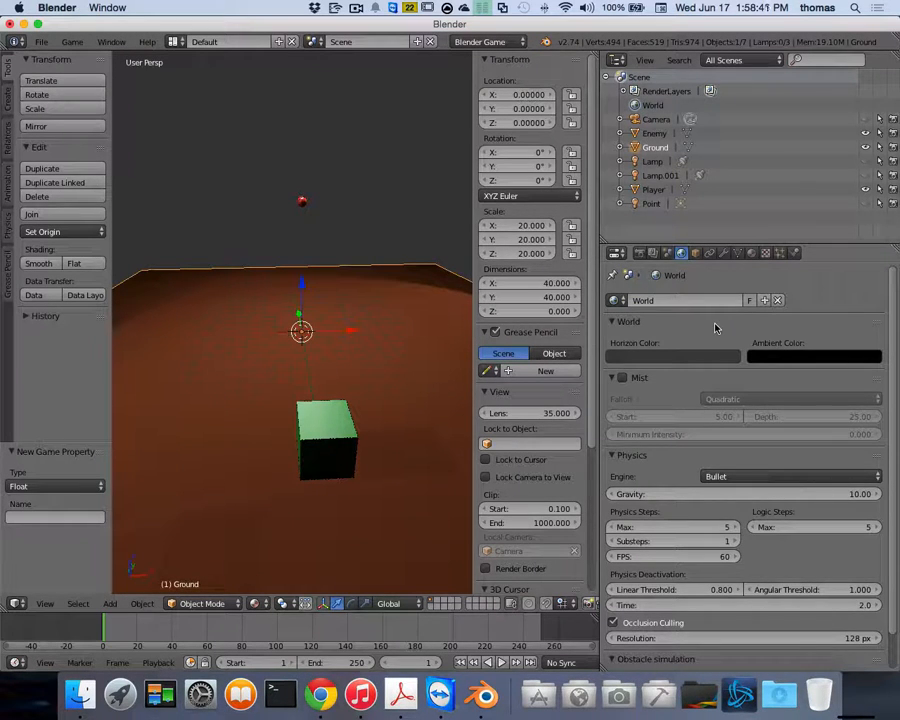
pyautogui.scroll(-2, 855, 316)
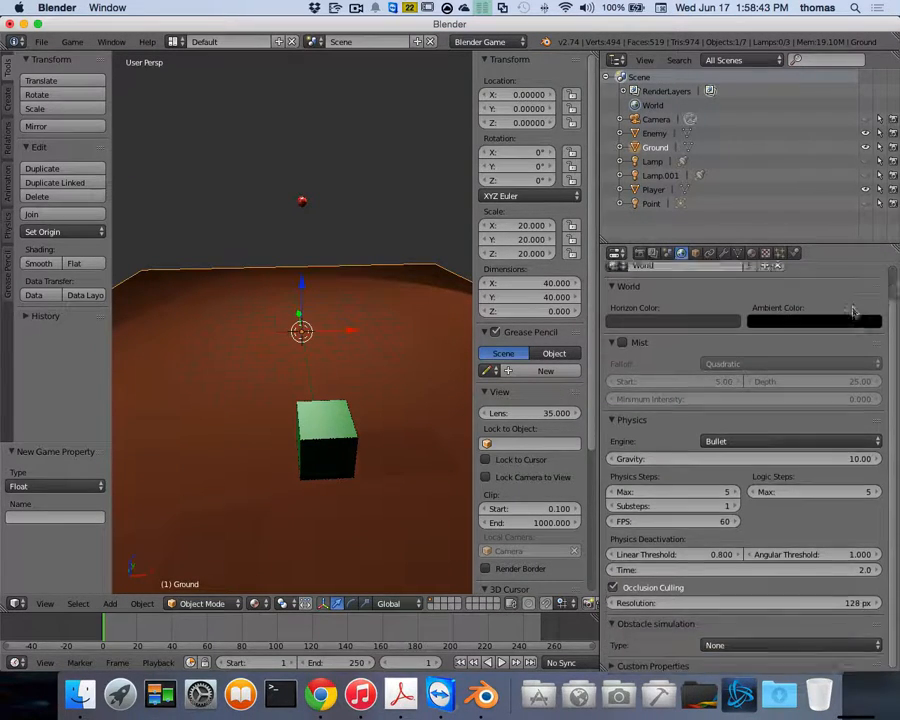
pyautogui.click(794, 252)
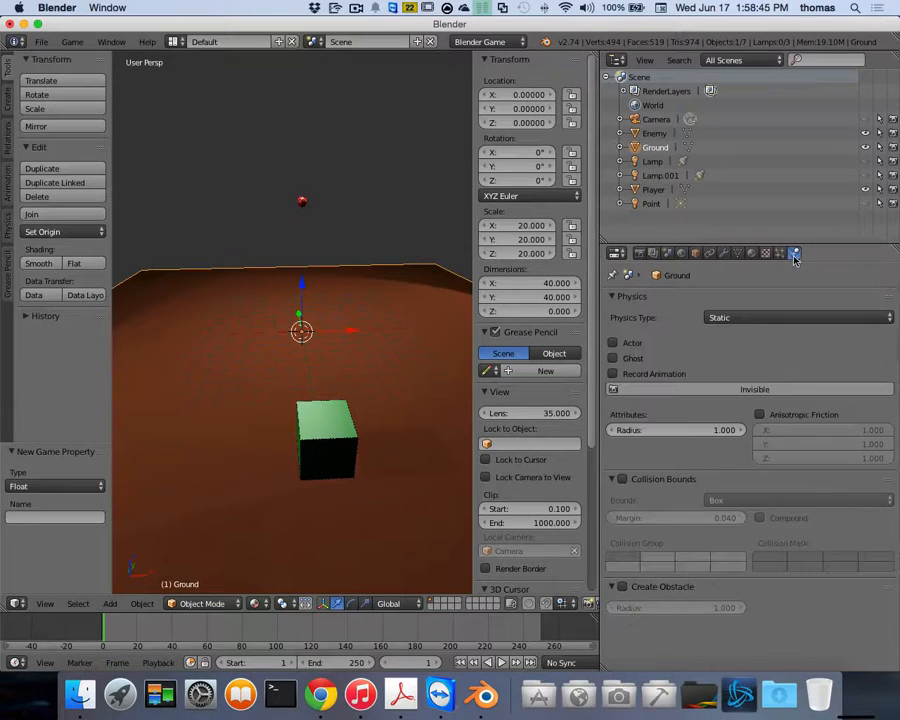
pyautogui.click(613, 343)
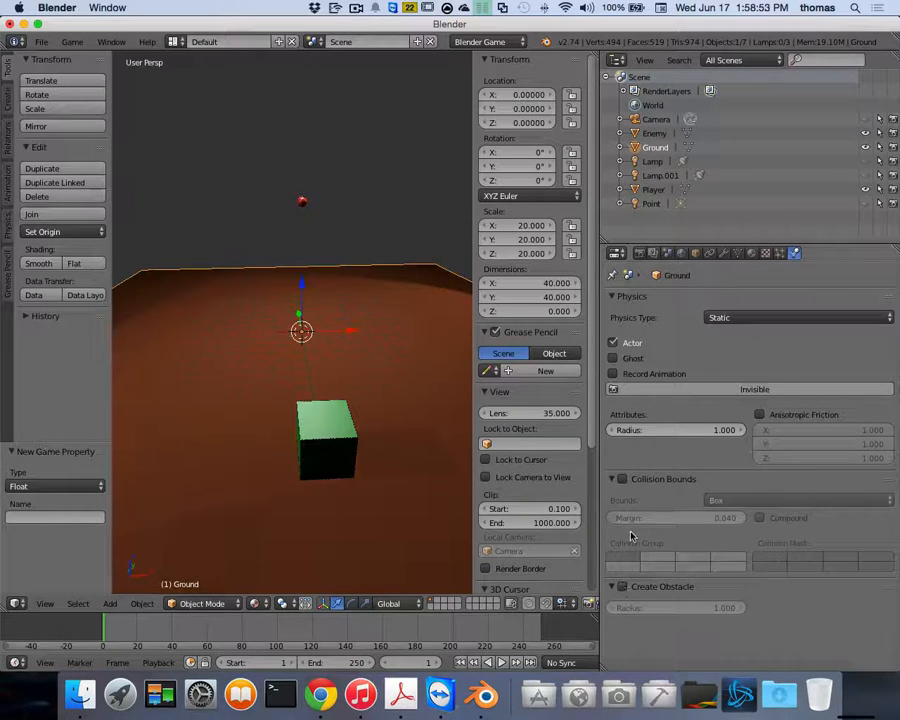
pyautogui.click(622, 480)
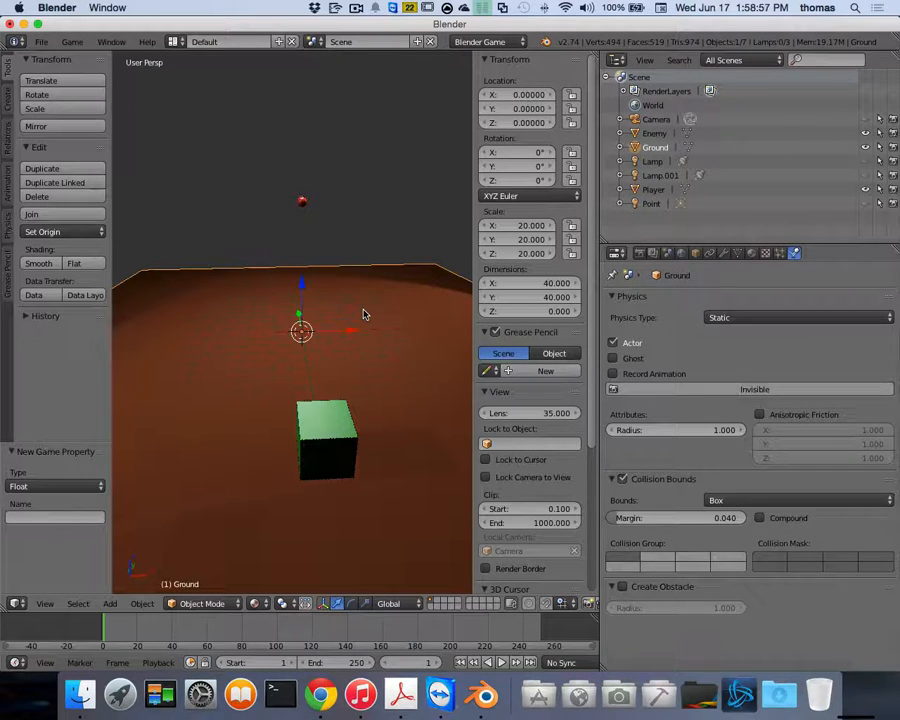
# Step: Play the game in the perspective view to check Player and Enemy collisions with the Ground's new physics settings
pyautogui.press('p')
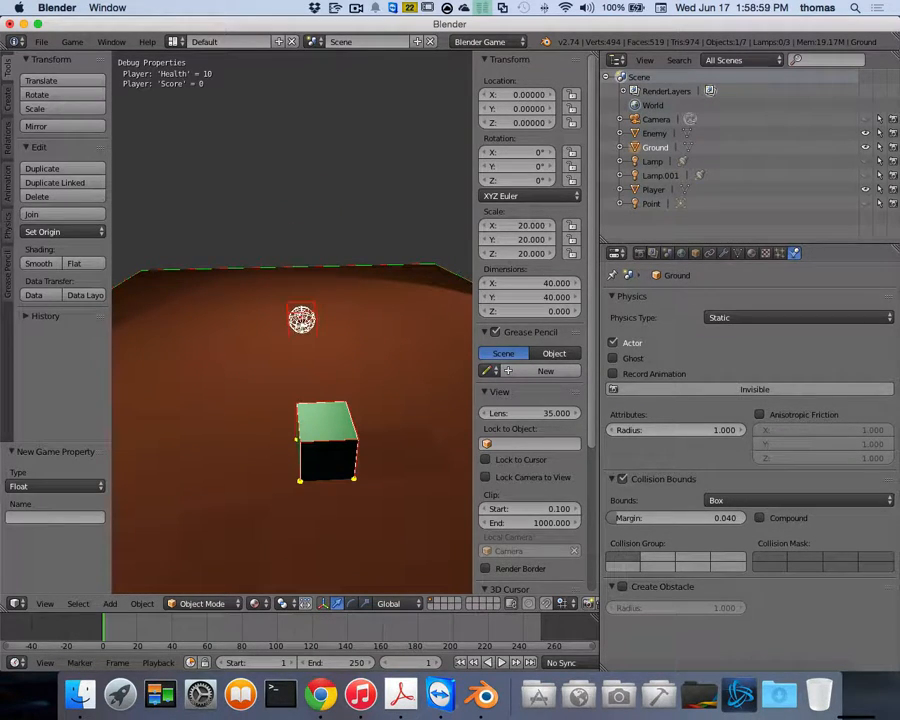
pyautogui.press('Up')
pyautogui.press('Left')
pyautogui.press('Right')
pyautogui.press('Down')
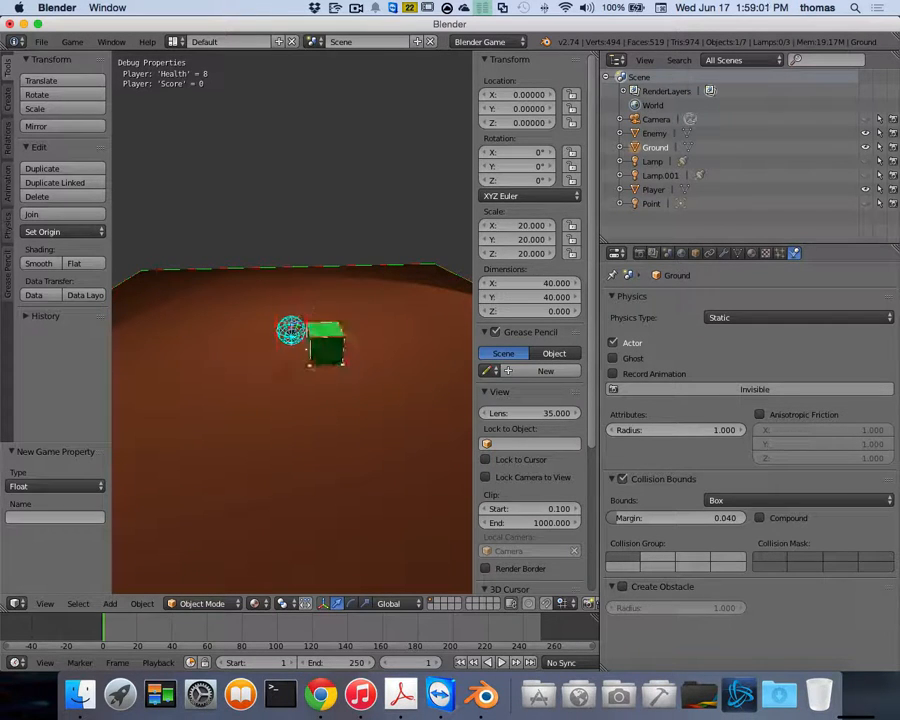
pyautogui.press('Left')
pyautogui.press('Right')
pyautogui.press('Left')
pyautogui.press('Up')
pyautogui.press('Right')
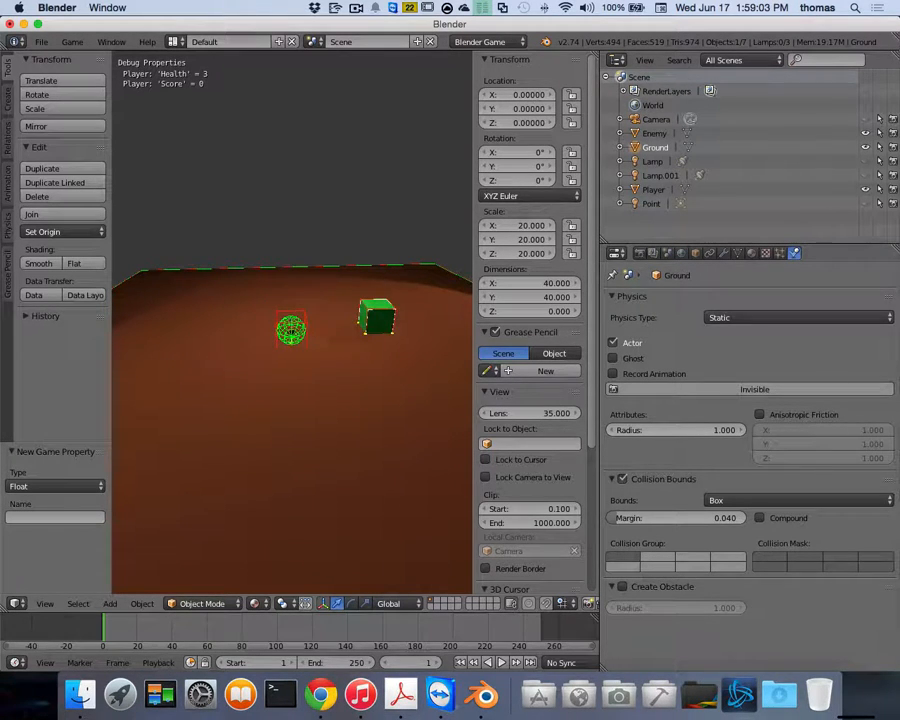
pyautogui.press('Left')
pyautogui.press('Down')
pyautogui.press('Right')
pyautogui.press('Up')
pyautogui.press('Left')
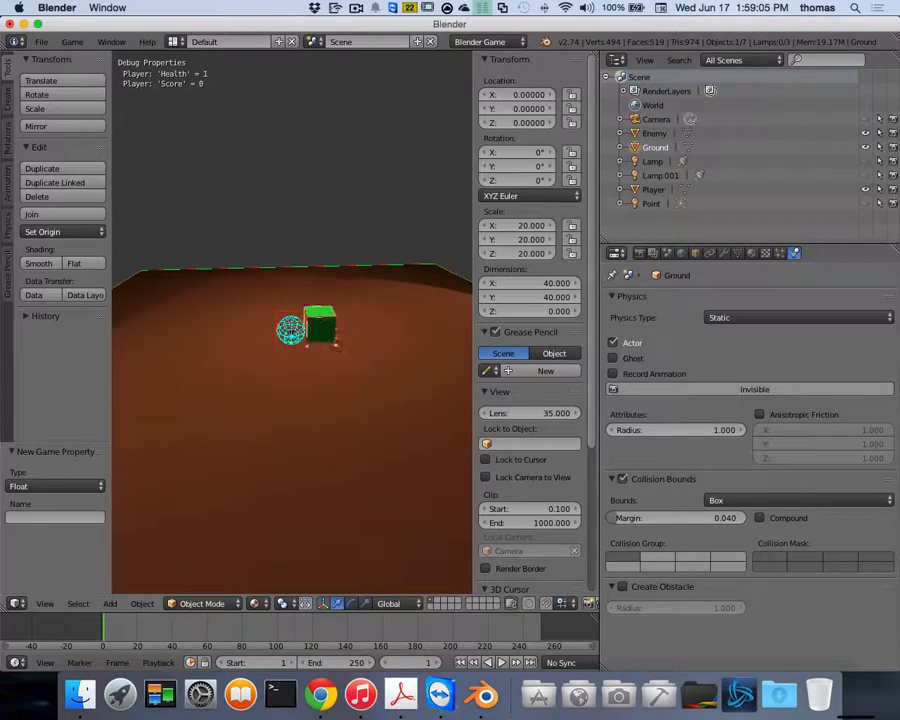
pyautogui.press('Up')
pyautogui.press('Escape')
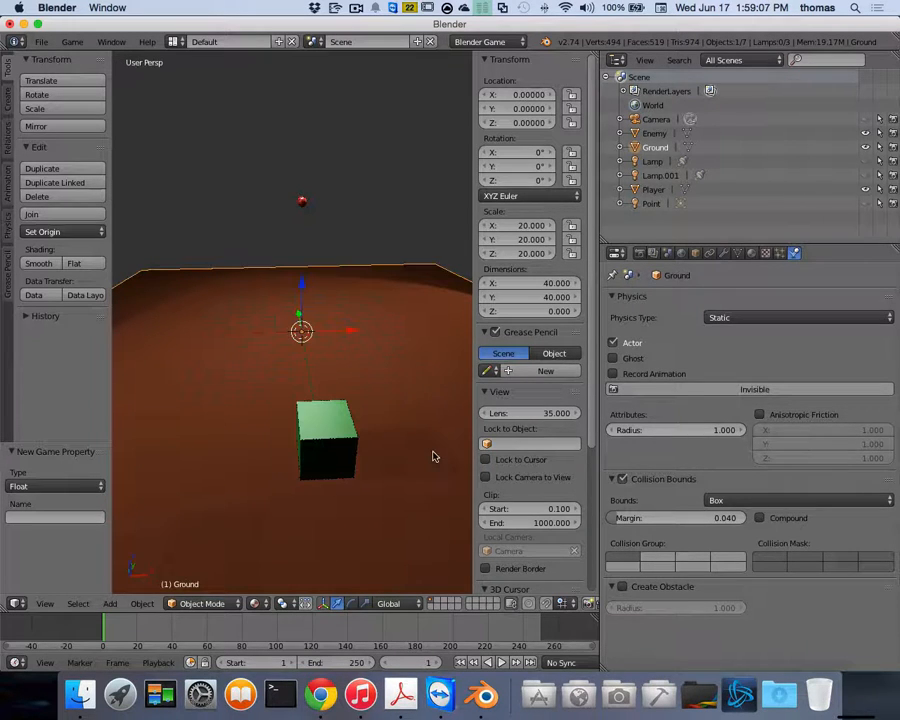
# Step: Select the Player cube and set its collision bounds shape to Convex Hull
pyautogui.rightClick(318, 425)
pyautogui.click(733, 456)
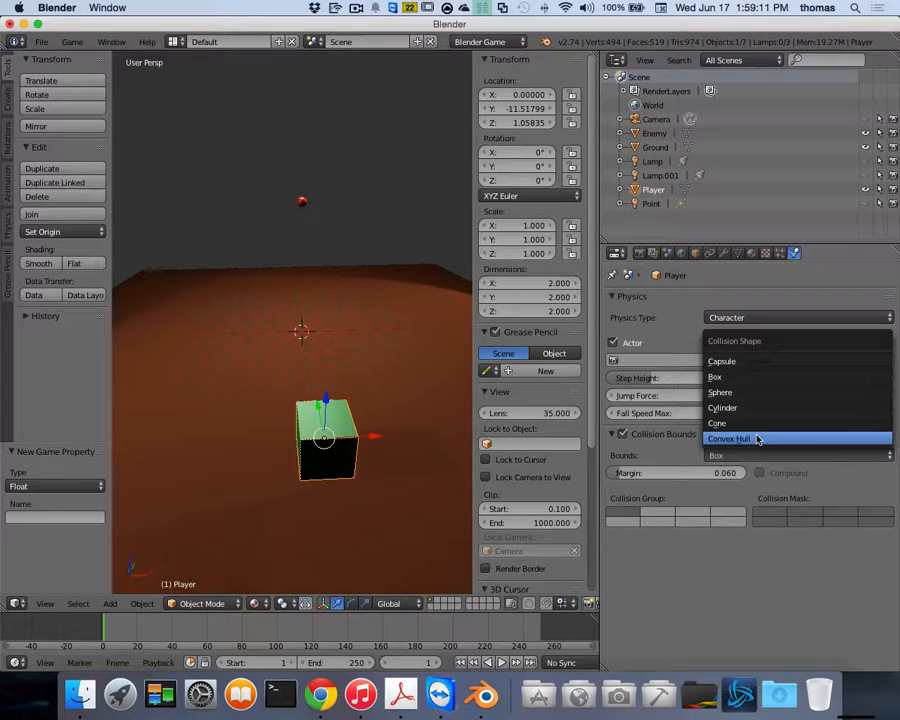
pyautogui.click(735, 439)
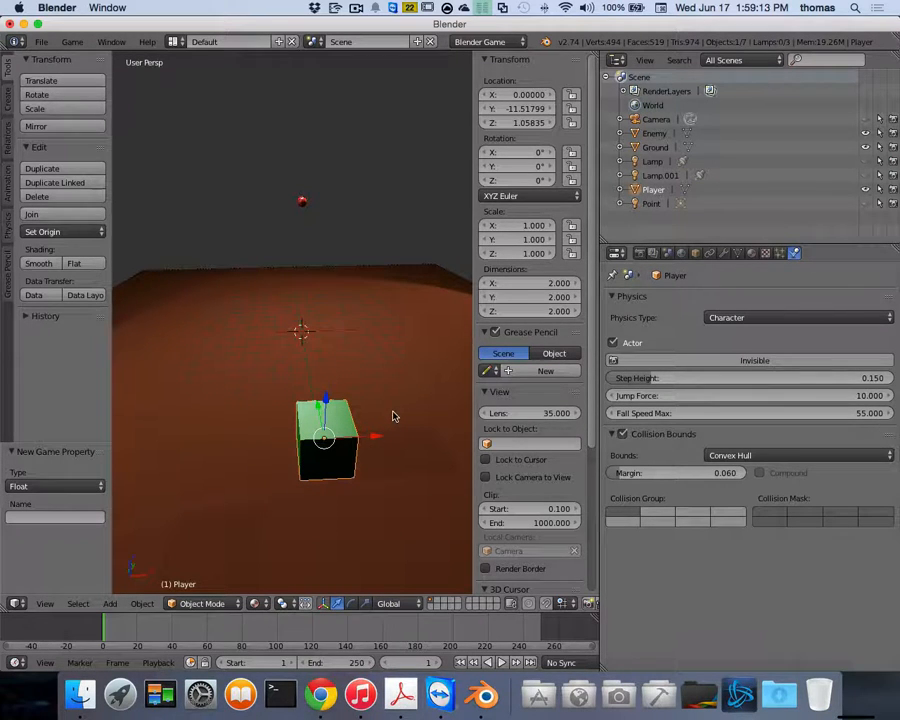
# Step: Play-test the Player's Convex Hull bounds by repeatedly driving the cube into the Enemy sphere from different sides while watching Health
pyautogui.press('p')
pyautogui.press('w')
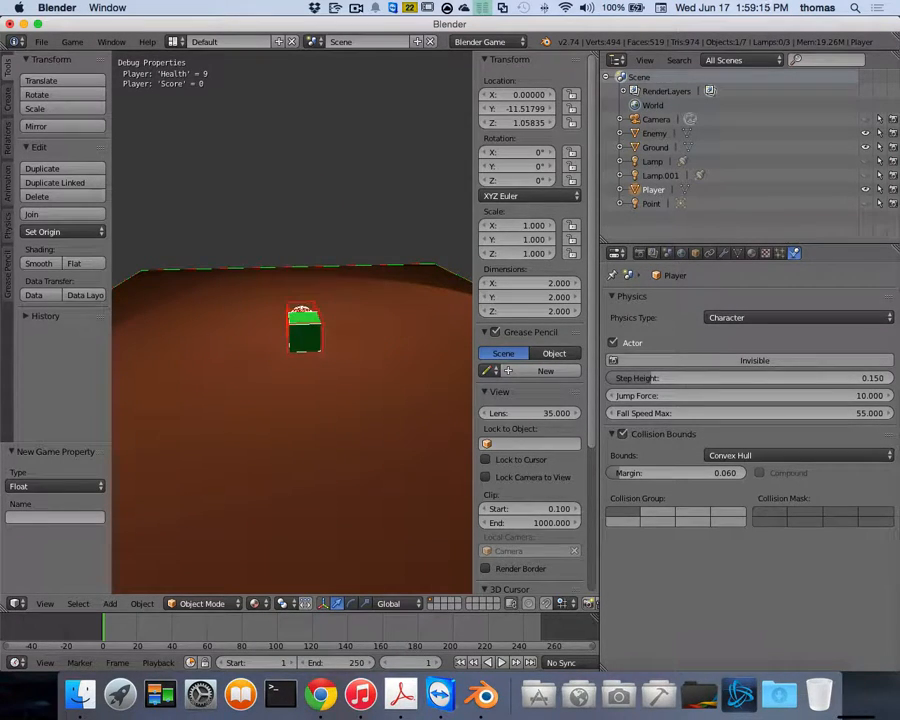
pyautogui.press('a')
pyautogui.press('d')
pyautogui.press('w')
pyautogui.press('a')
pyautogui.press('s')
pyautogui.press('d')
pyautogui.press('w')
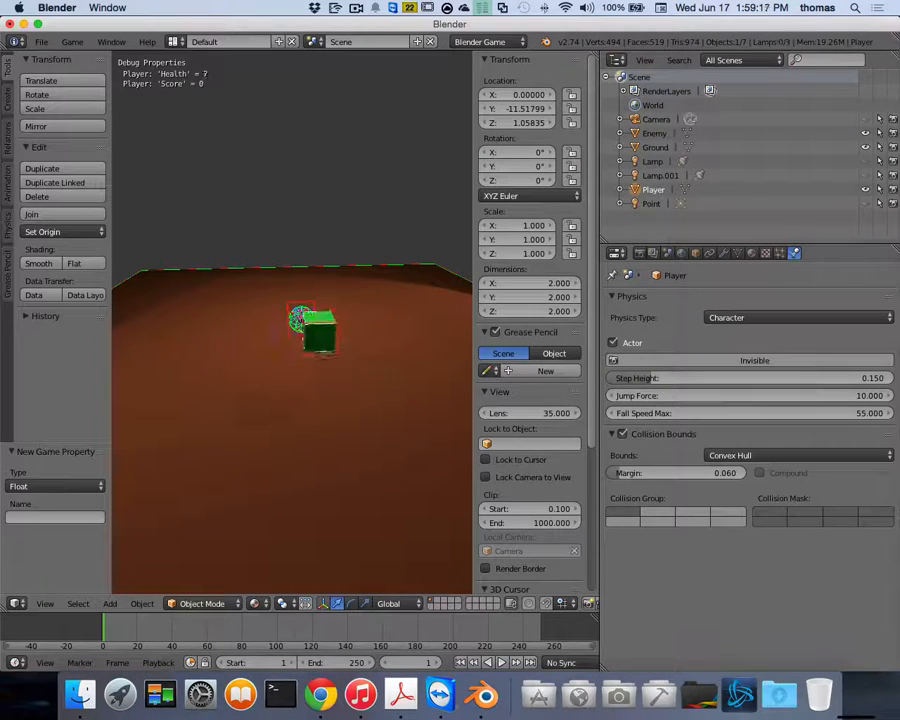
pyautogui.press('a')
pyautogui.press('w')
pyautogui.press('d')
pyautogui.press('s')
pyautogui.press('a')
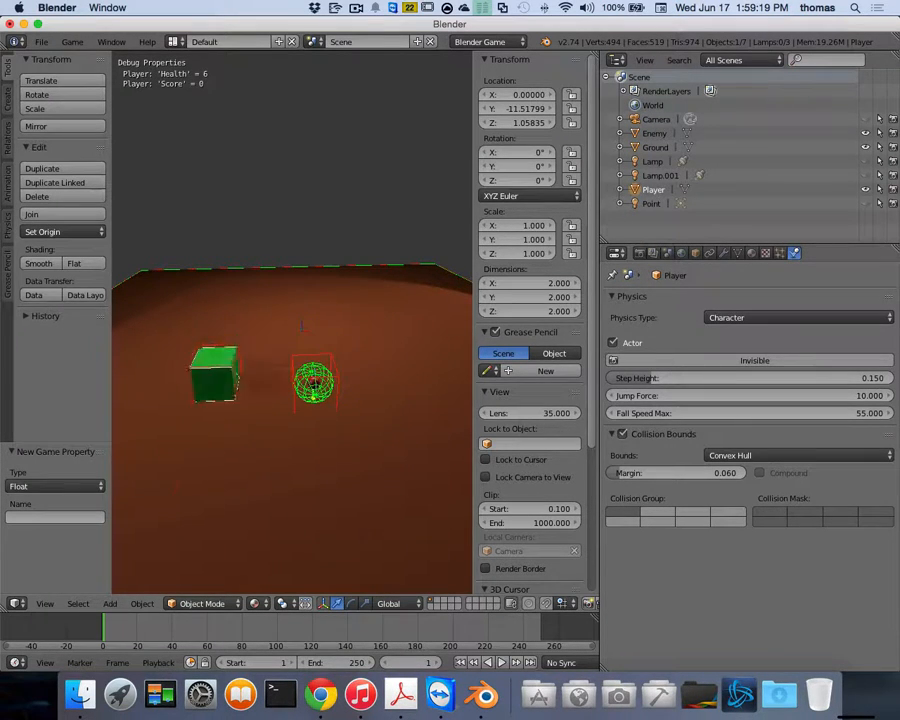
pyautogui.press('s')
pyautogui.press('d')
pyautogui.press('w')
pyautogui.press('s')
pyautogui.press('a')
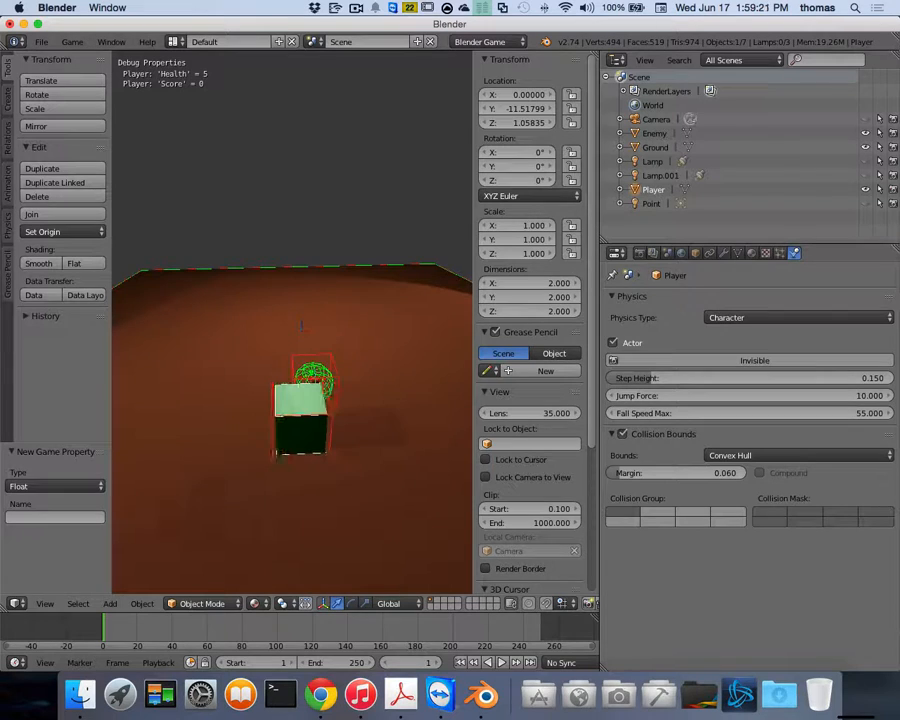
pyautogui.press('w')
pyautogui.press('d')
pyautogui.press('a')
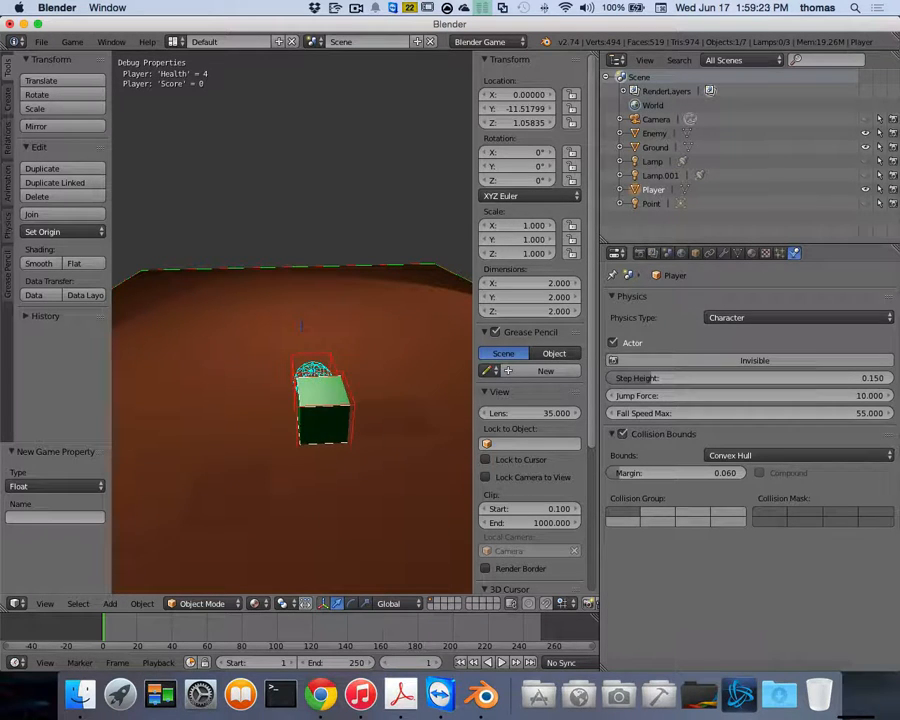
pyautogui.press('a')
pyautogui.press('d')
pyautogui.press('s')
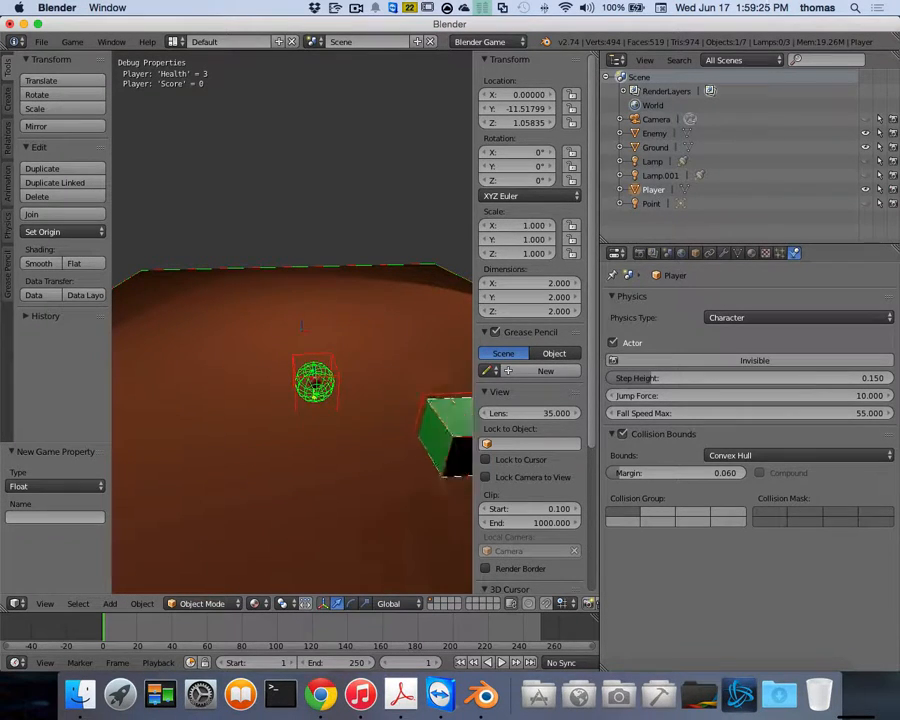
pyautogui.press('a')
pyautogui.press('w')
pyautogui.press('d')
pyautogui.press('a')
pyautogui.press('d')
pyautogui.press('w')
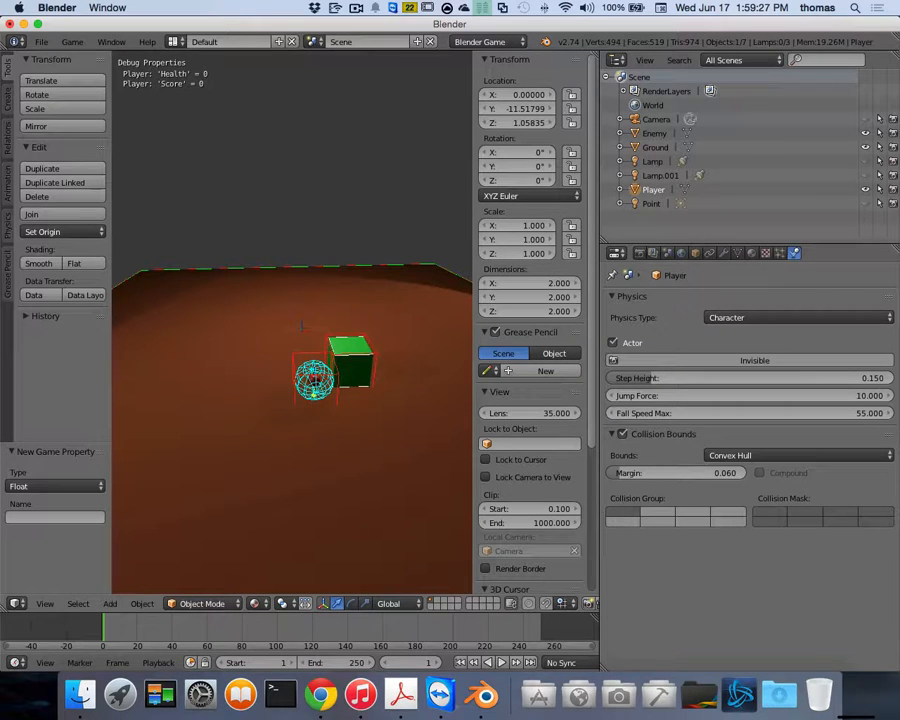
pyautogui.press('s')
pyautogui.press('a')
pyautogui.press('w')
pyautogui.press('d')
pyautogui.press('a')
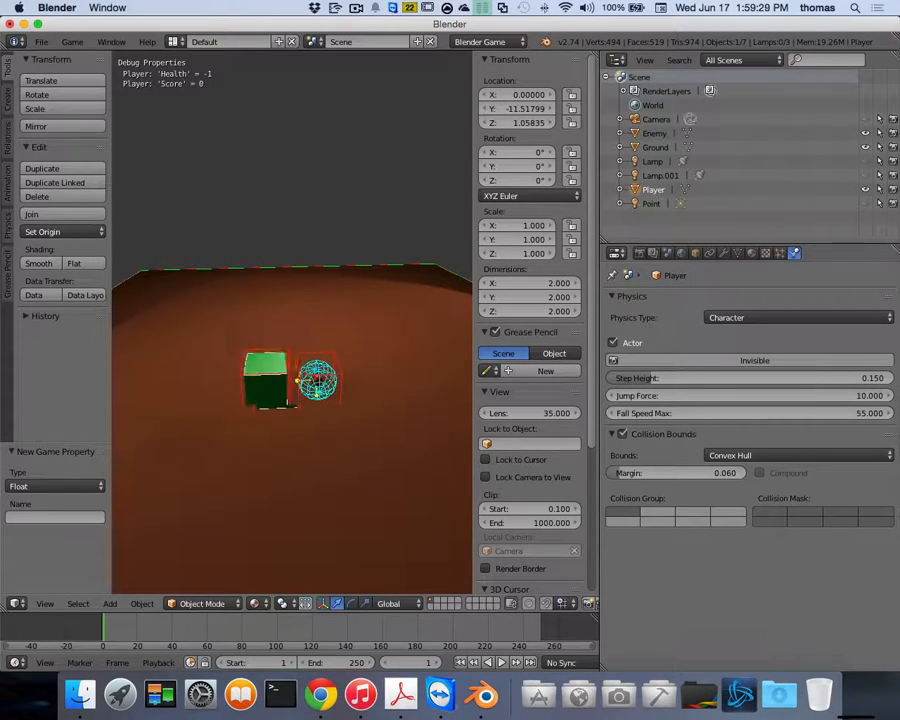
pyautogui.press('d')
pyautogui.press('a')
pyautogui.press('d')
pyautogui.press('a')
pyautogui.press('d')
pyautogui.press('a')
pyautogui.press('d')
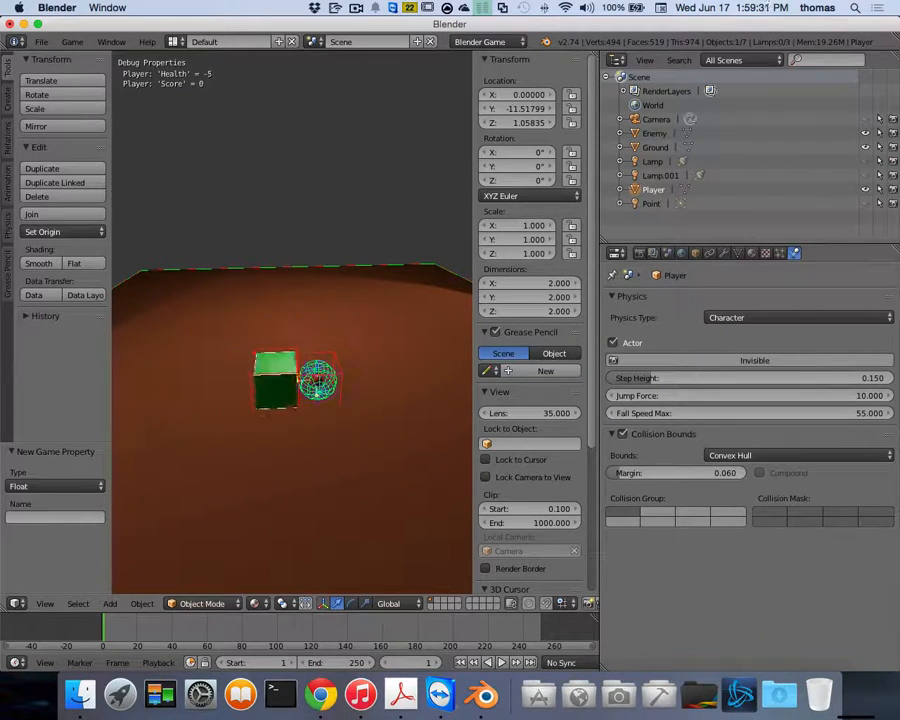
pyautogui.press('a')
pyautogui.press('d')
pyautogui.press('a')
pyautogui.press('d')
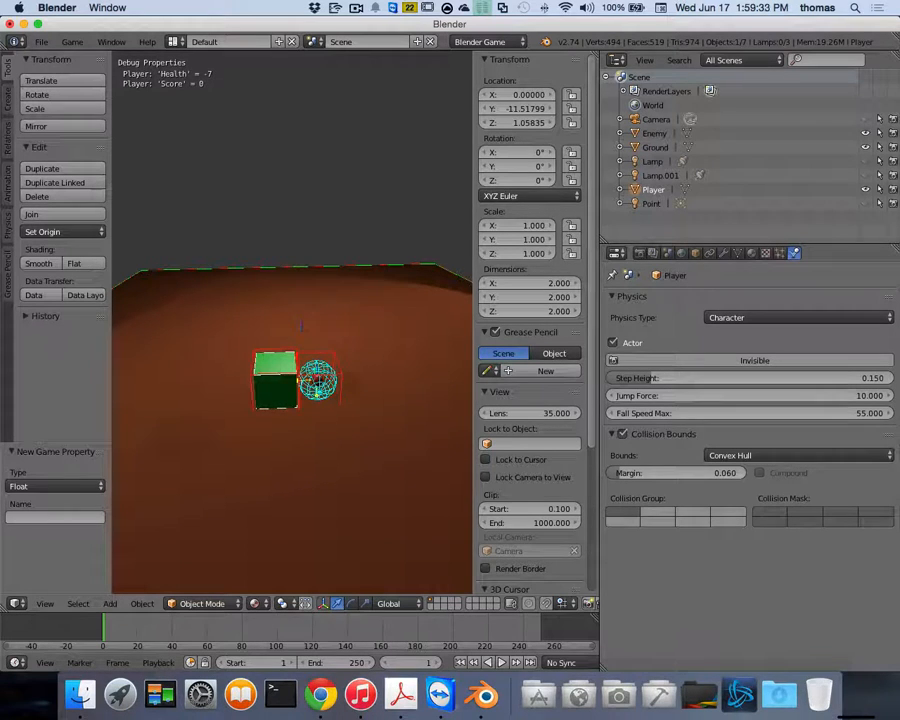
pyautogui.press('w')
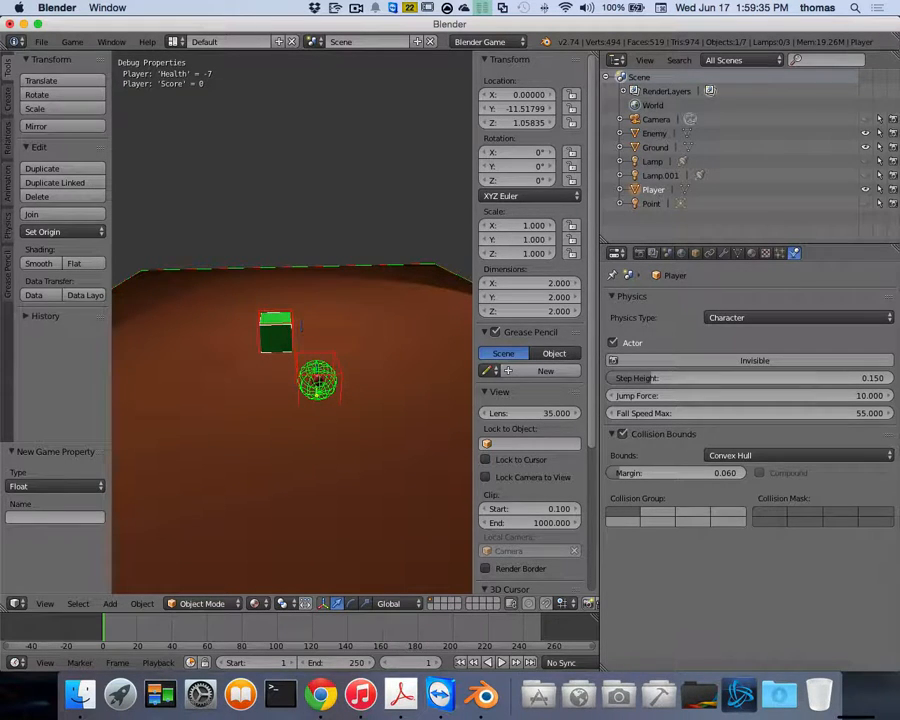
pyautogui.press('Escape')
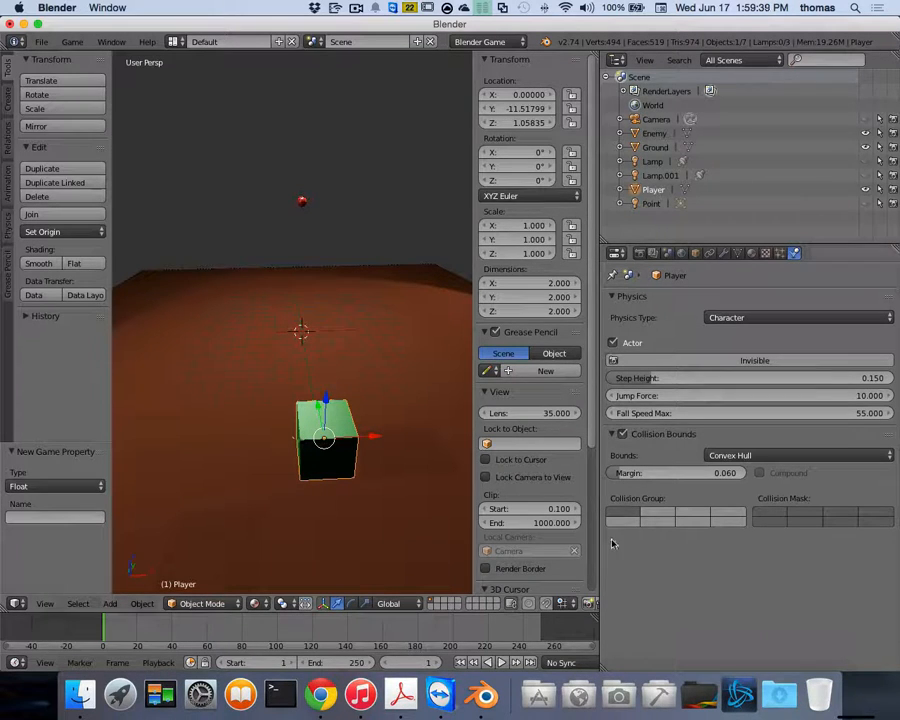
# Step: Select the Enemy sphere and briefly run the game to watch how it falls toward the Ground
pyautogui.rightClick(302, 201)
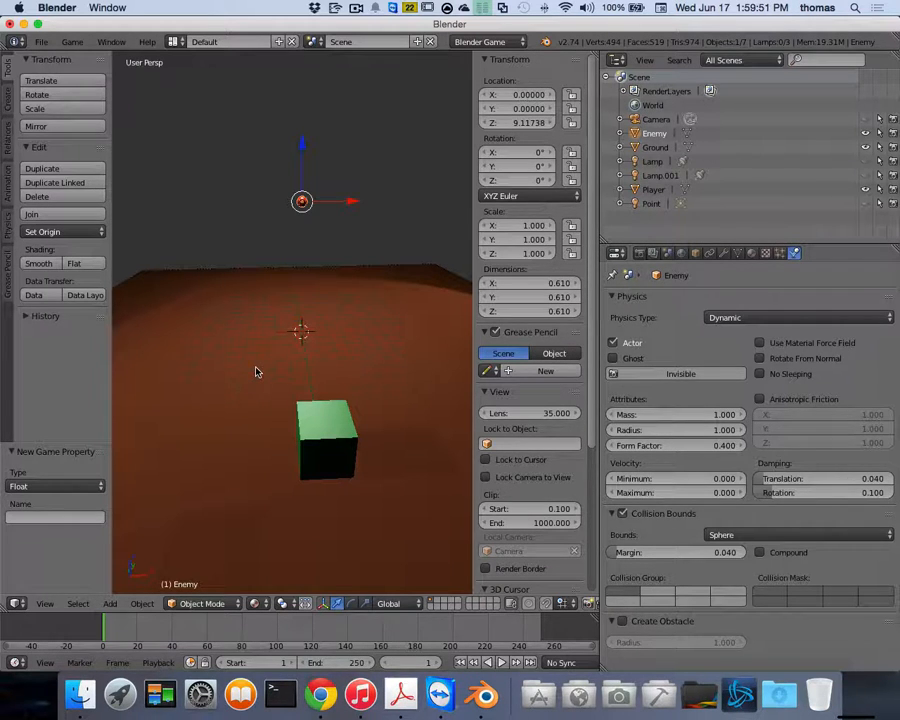
pyautogui.press('p')
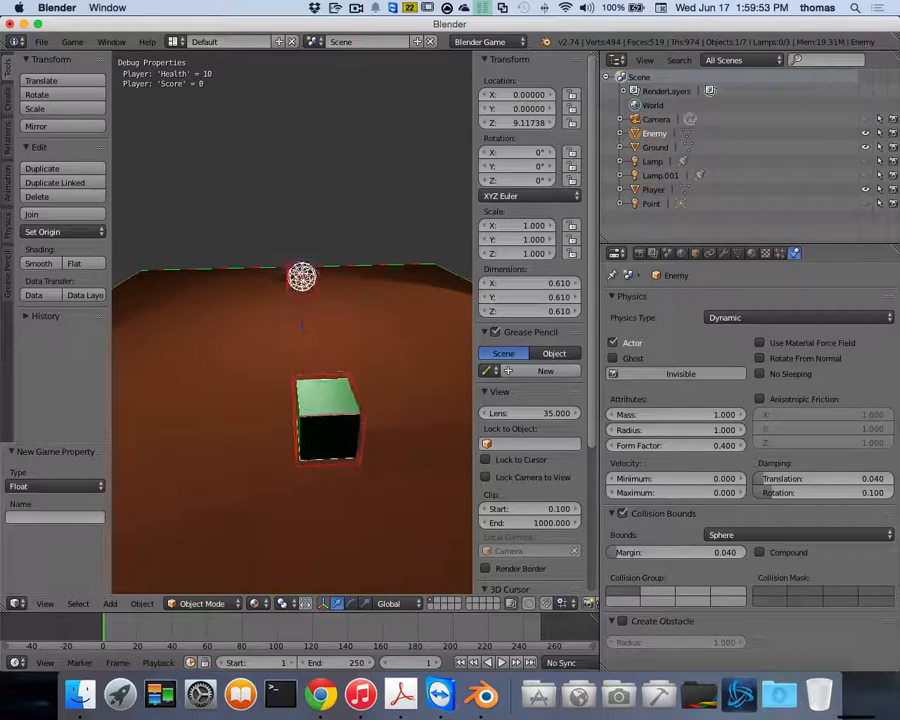
pyautogui.press('Escape')
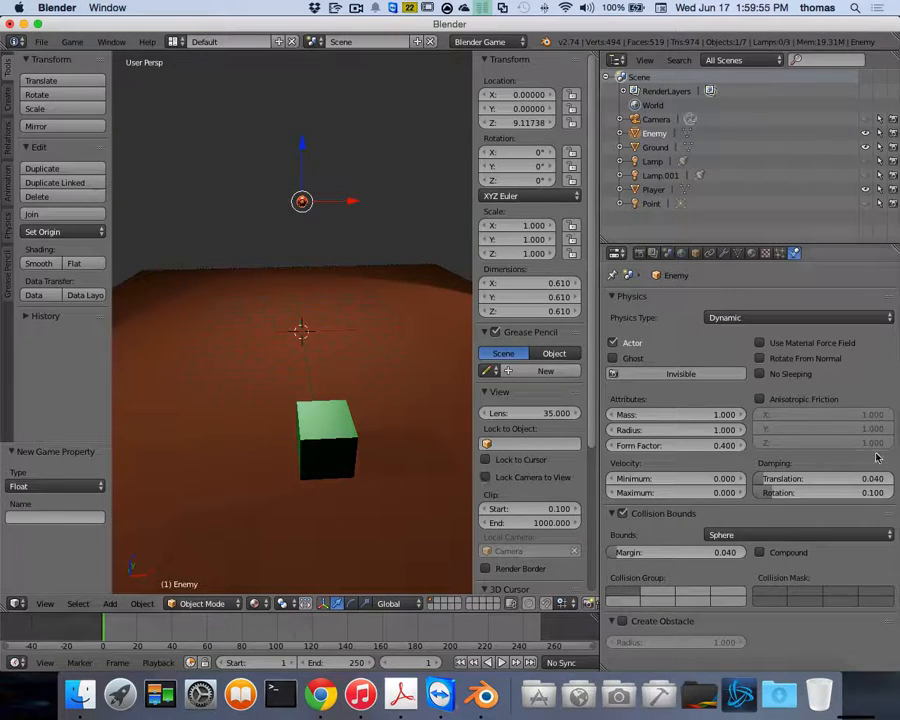
# Step: Set the world's physics gravity to 30 and run the game briefly to check the Enemy sphere's fall
pyautogui.click(681, 253)
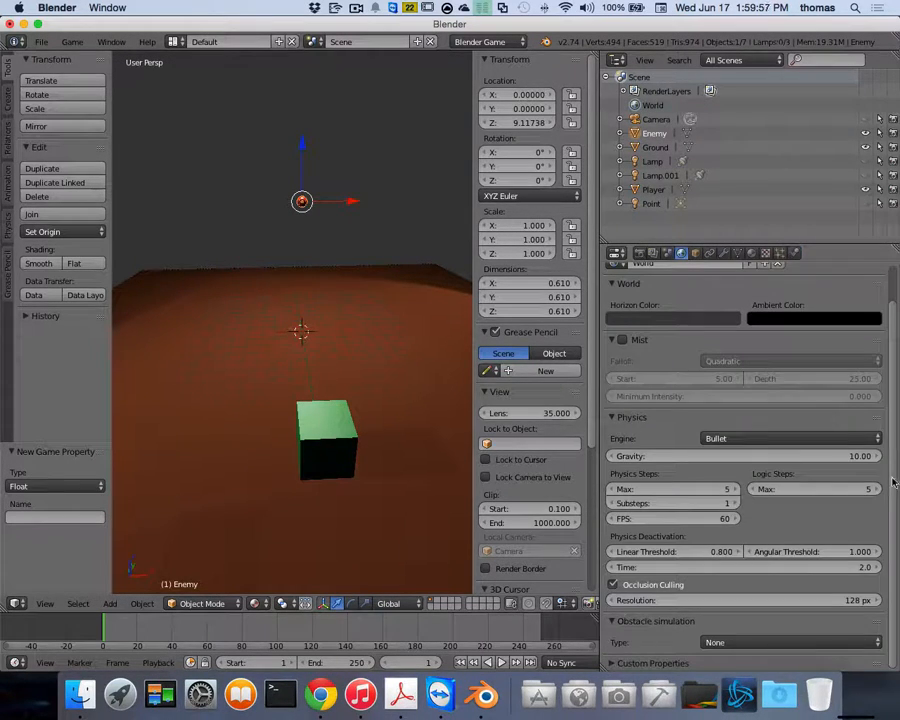
pyautogui.scroll(2, 857, 465)
pyautogui.click(848, 494)
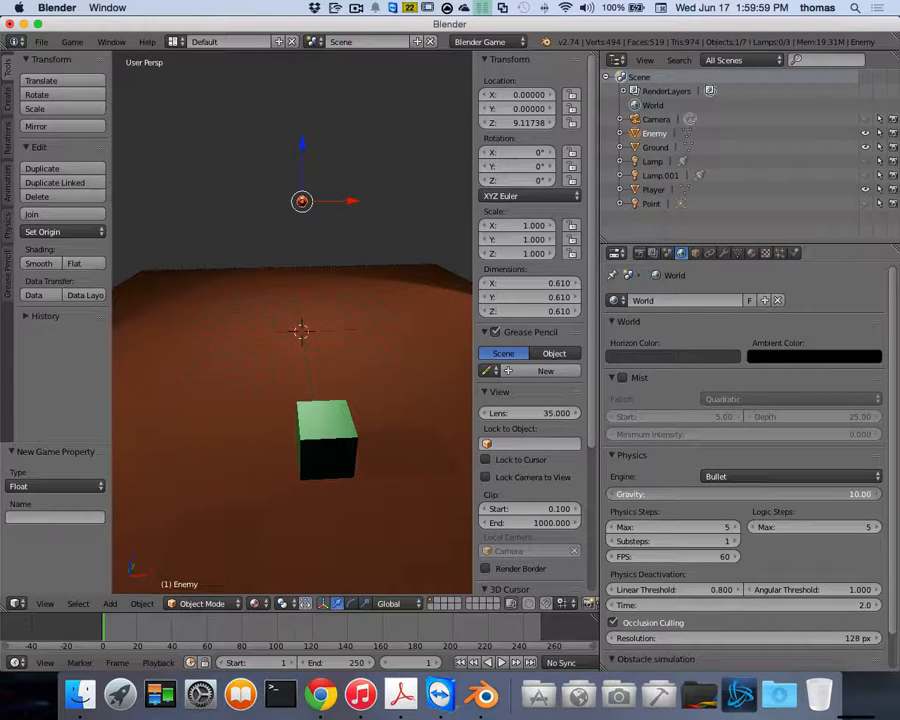
pyautogui.write('30')
pyautogui.press('Return')
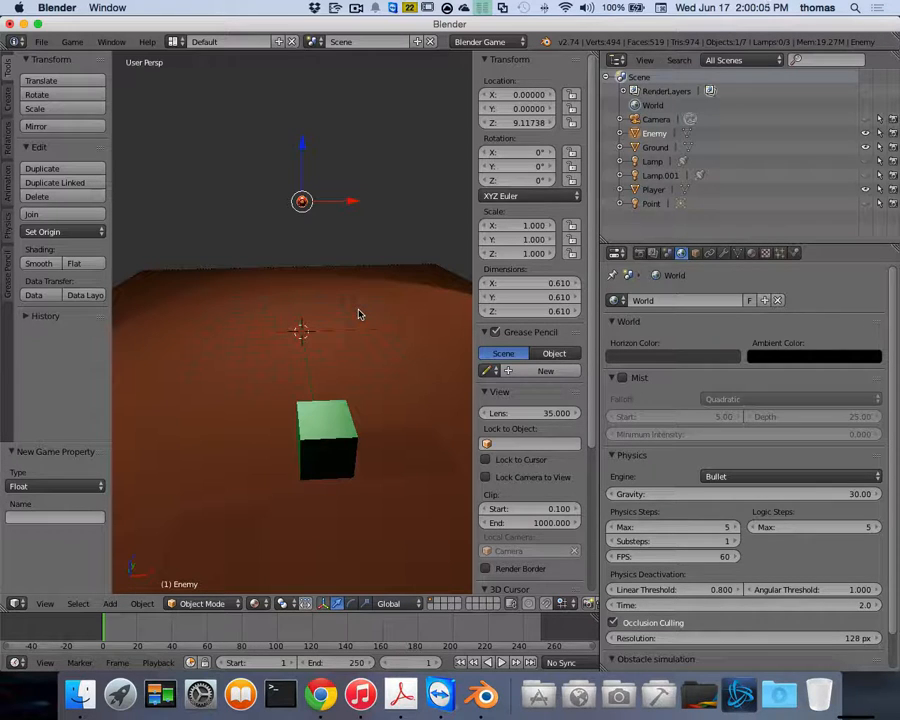
pyautogui.press('p')
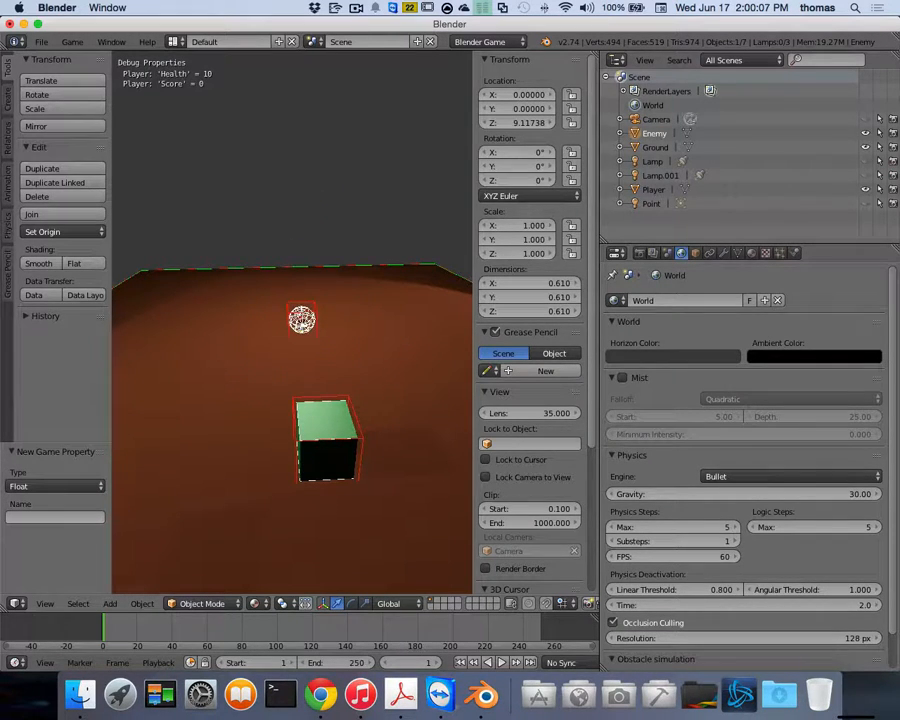
pyautogui.press('Escape')
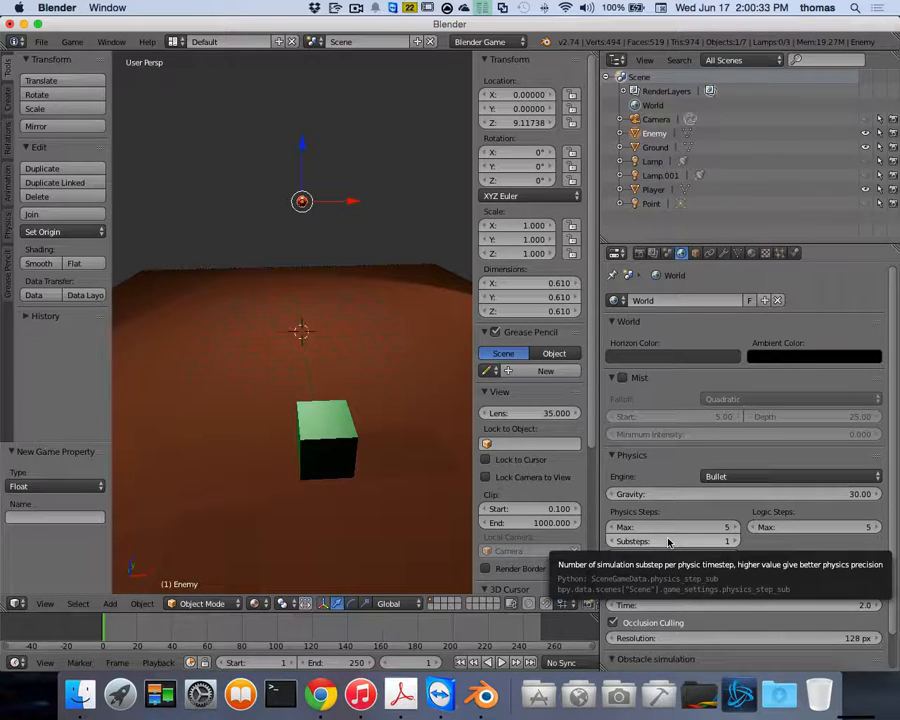
# Step: Raise the world's physics steps to 5 substeps and a maximum of 10
pyautogui.click(735, 541)
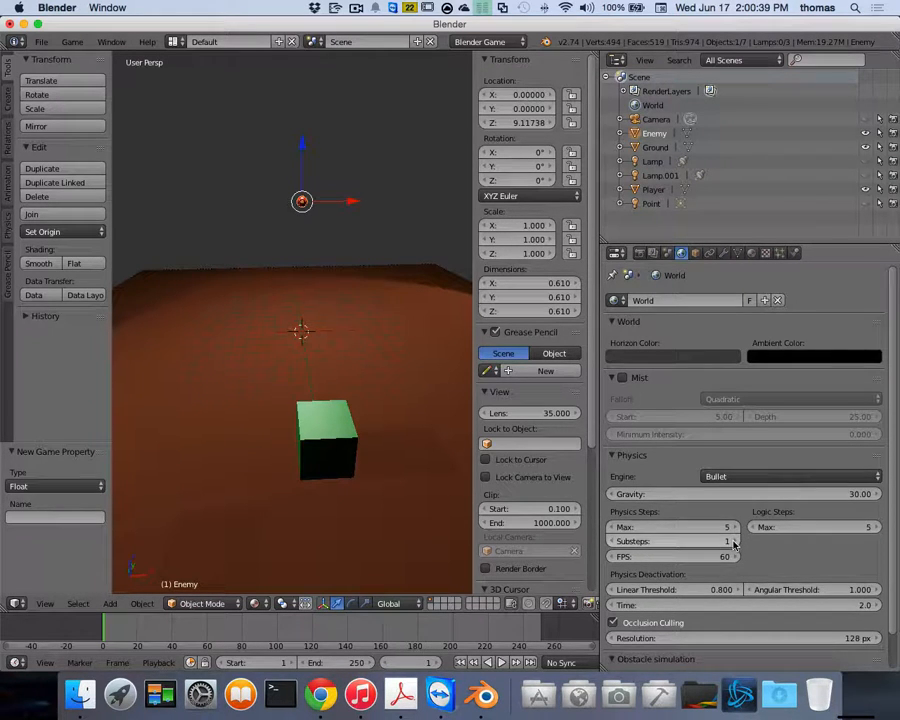
pyautogui.click(735, 541)
pyautogui.click(735, 541)
pyautogui.click(735, 541)
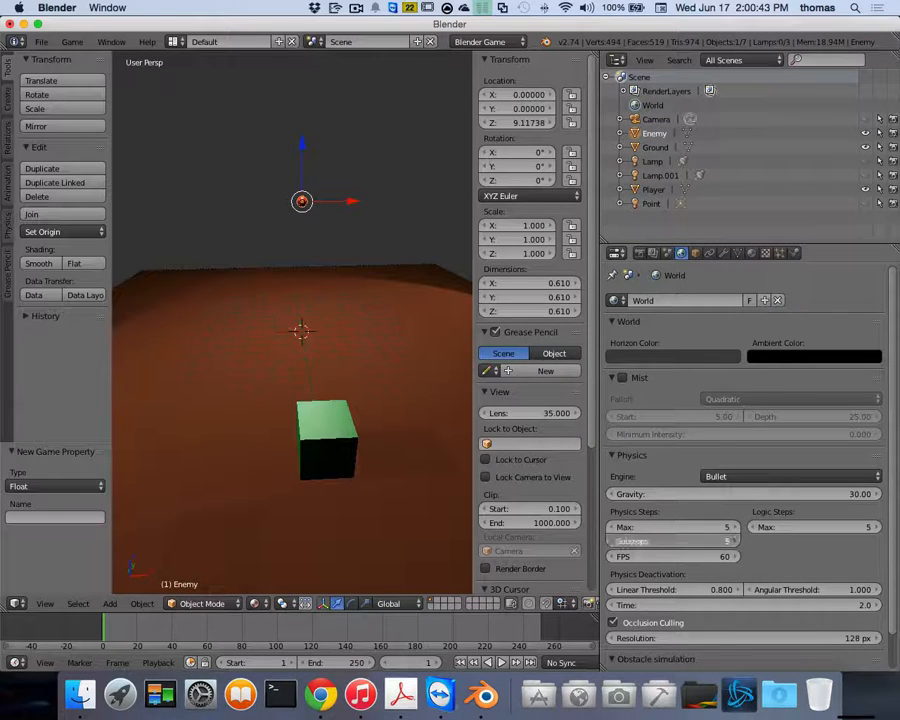
pyautogui.click(731, 529)
pyautogui.click(731, 529)
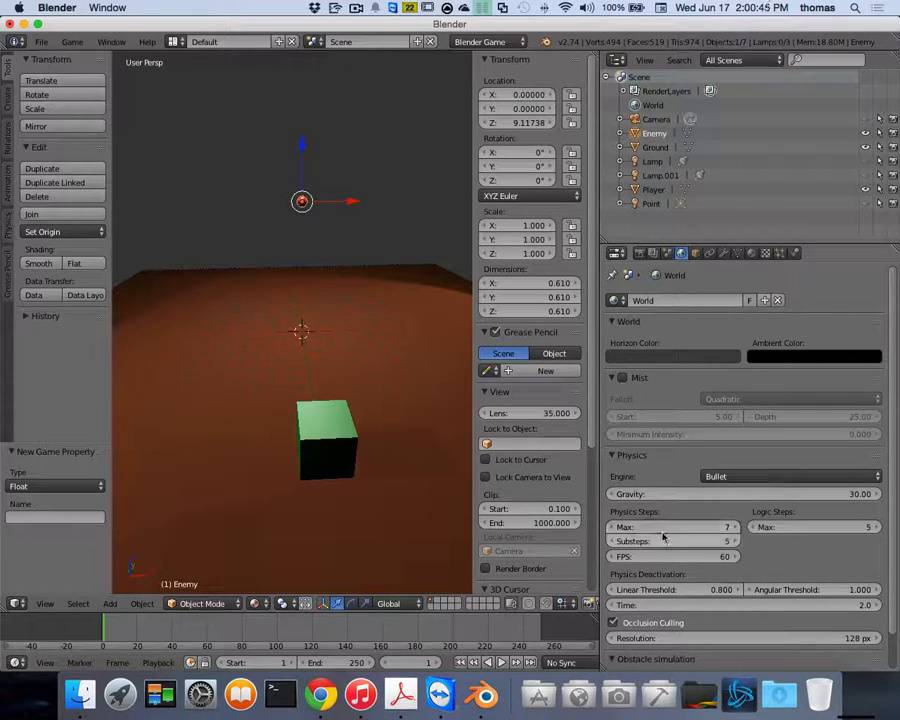
pyautogui.click(731, 527)
pyautogui.click(731, 527)
pyautogui.click(731, 527)
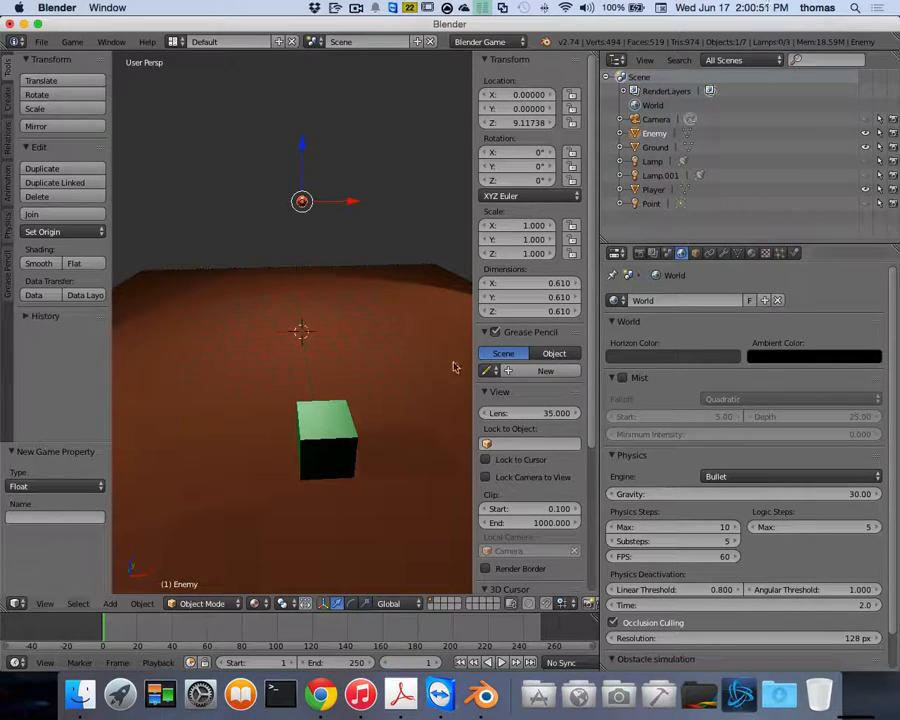
# Step: Play-test the new world physics by repeatedly bumping the Player cube into the side of the Enemy sphere and watching Health
pyautogui.press('p')
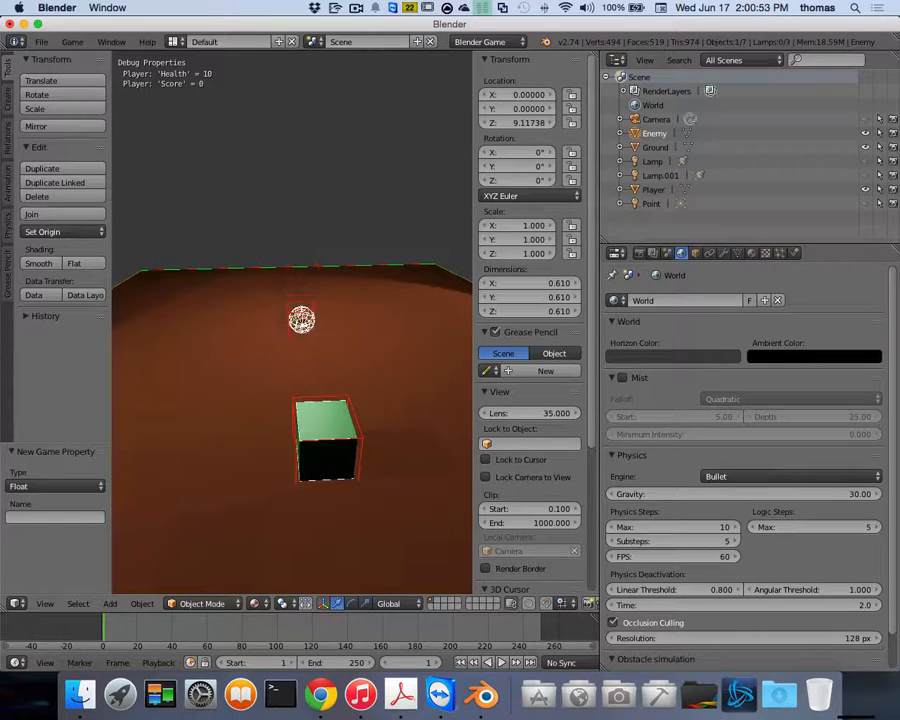
pyautogui.press('w')
pyautogui.press('a')
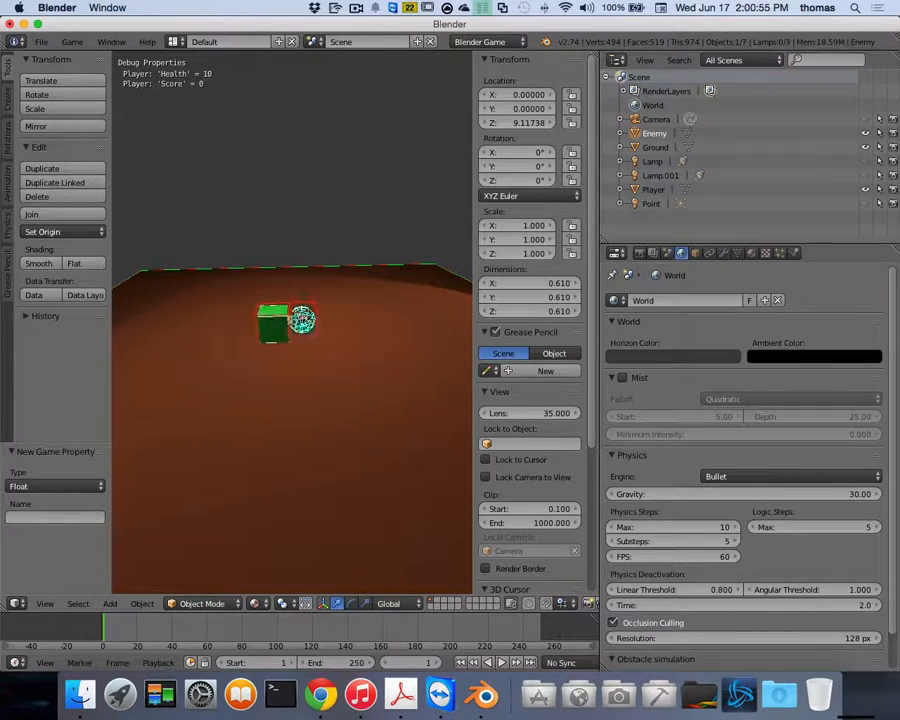
pyautogui.press('a')
pyautogui.press('d')
pyautogui.press('a')
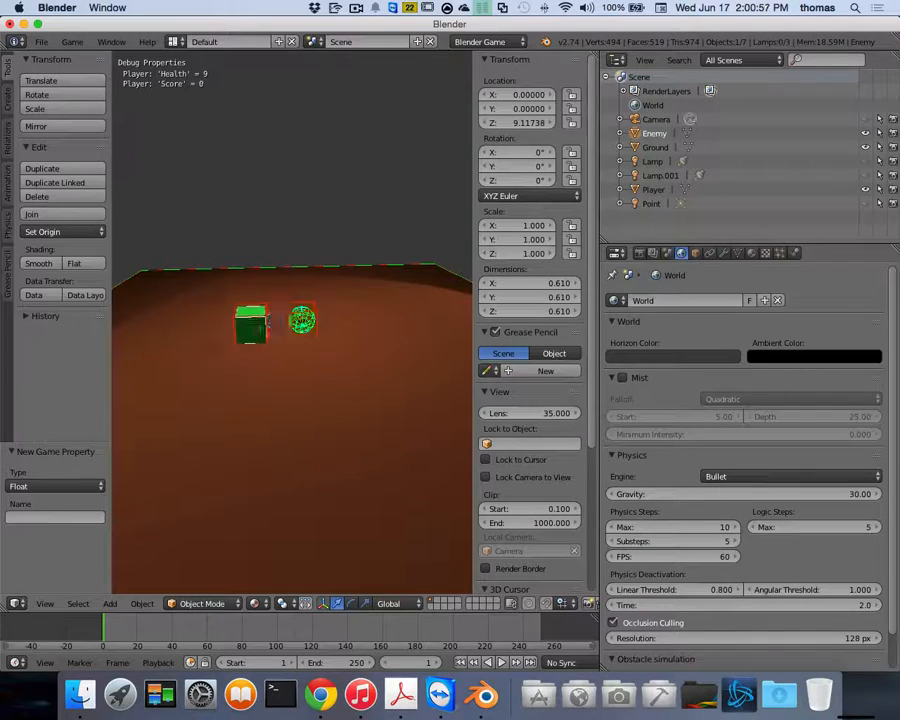
pyautogui.press('d')
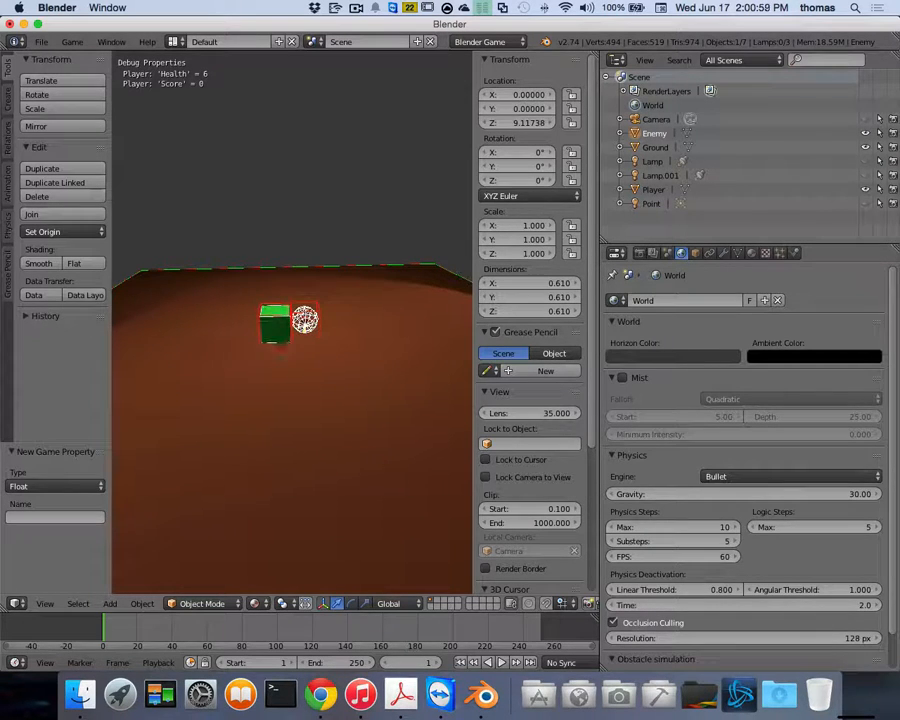
pyautogui.press('a')
pyautogui.press('d')
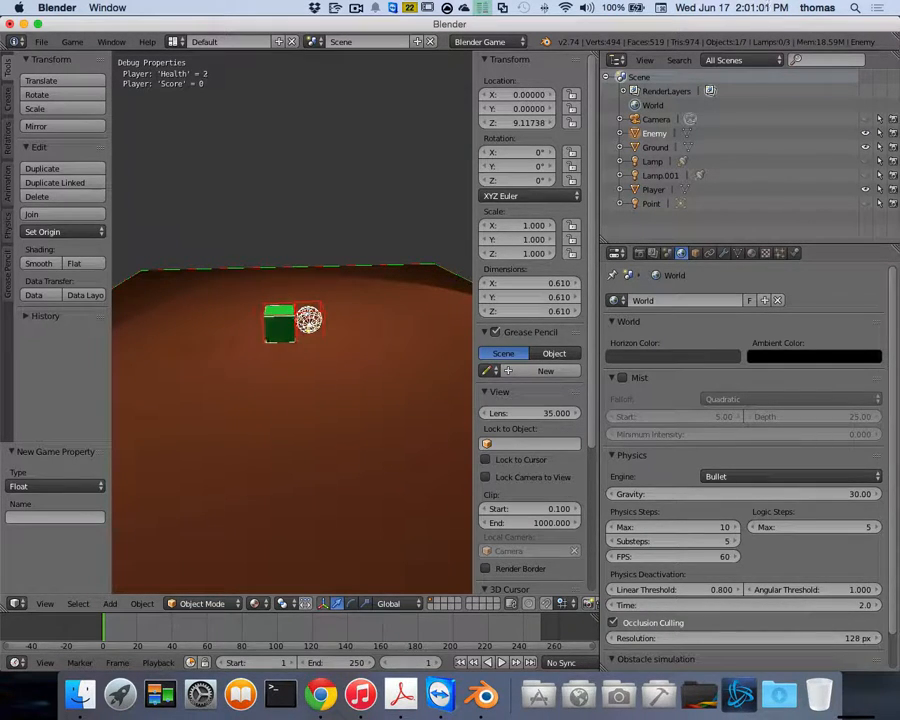
pyautogui.press('a')
pyautogui.press('d')
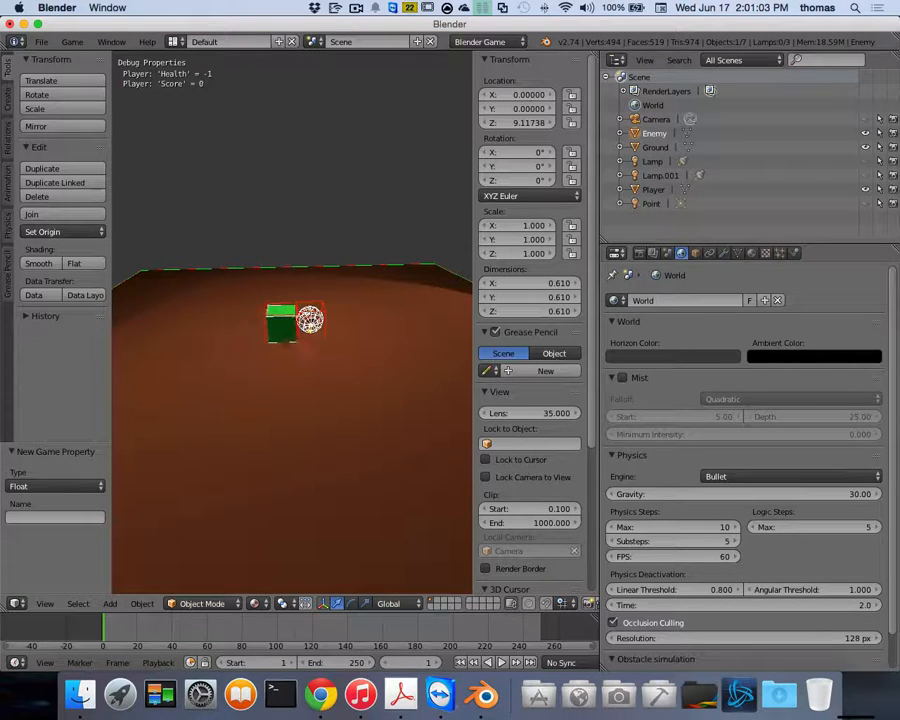
pyautogui.press('a')
pyautogui.press('d')
pyautogui.press('a')
pyautogui.press('a')
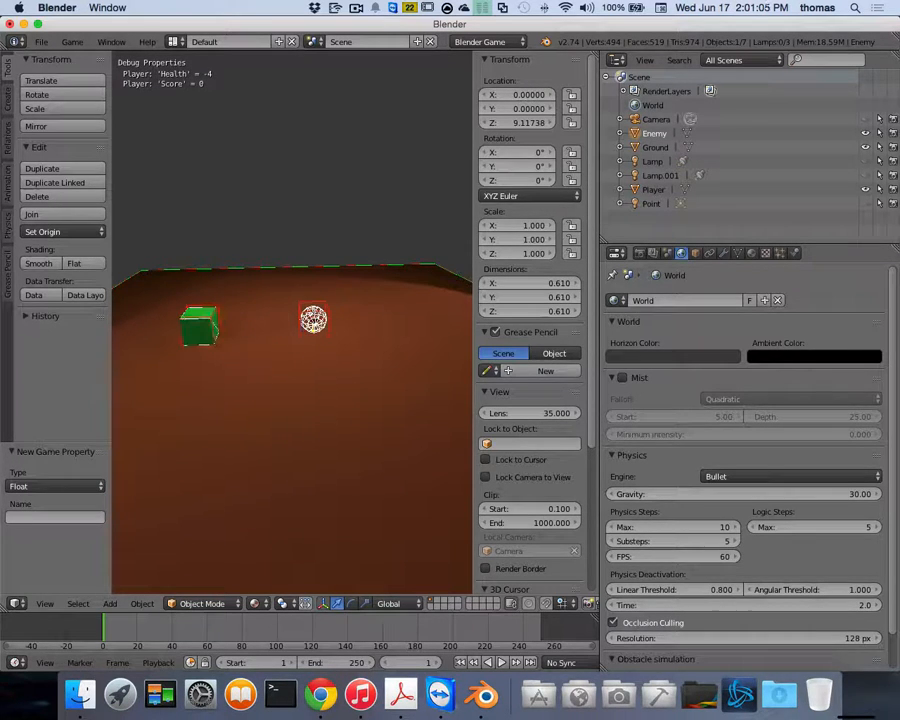
pyautogui.press('Escape')
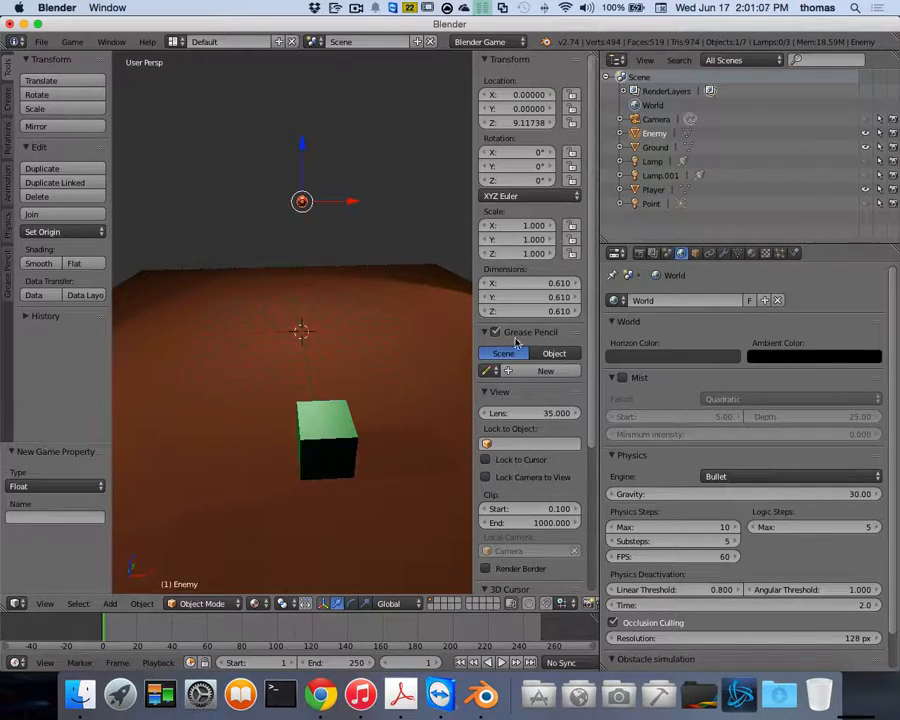
# Step: Set the friction in the Ground material's physics settings to 0.200
pyautogui.rightClick(434, 342)
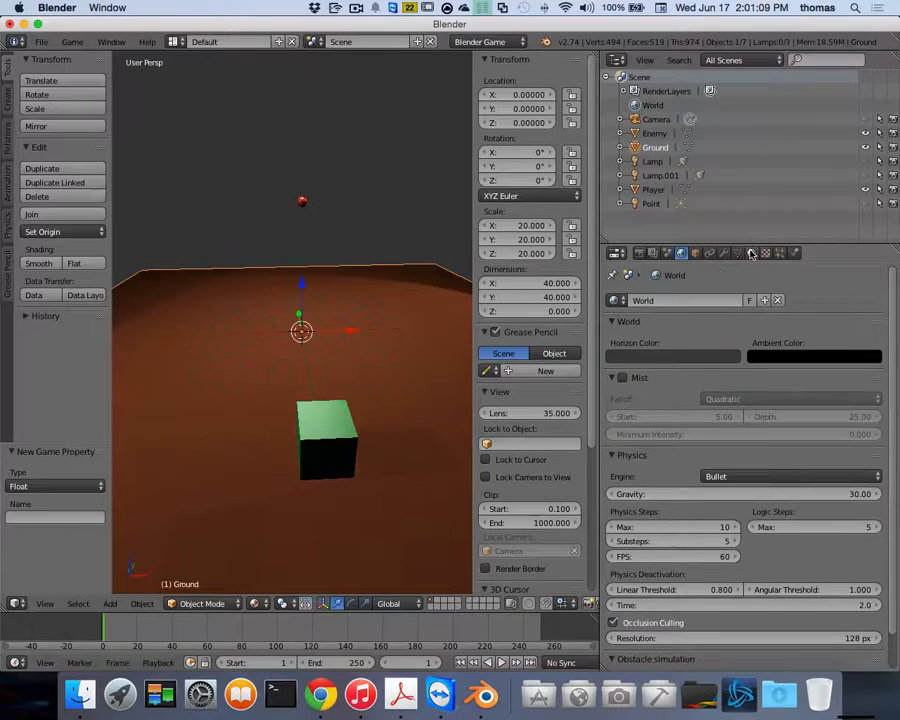
pyautogui.click(752, 254)
pyautogui.scroll(-10, 745, 400)
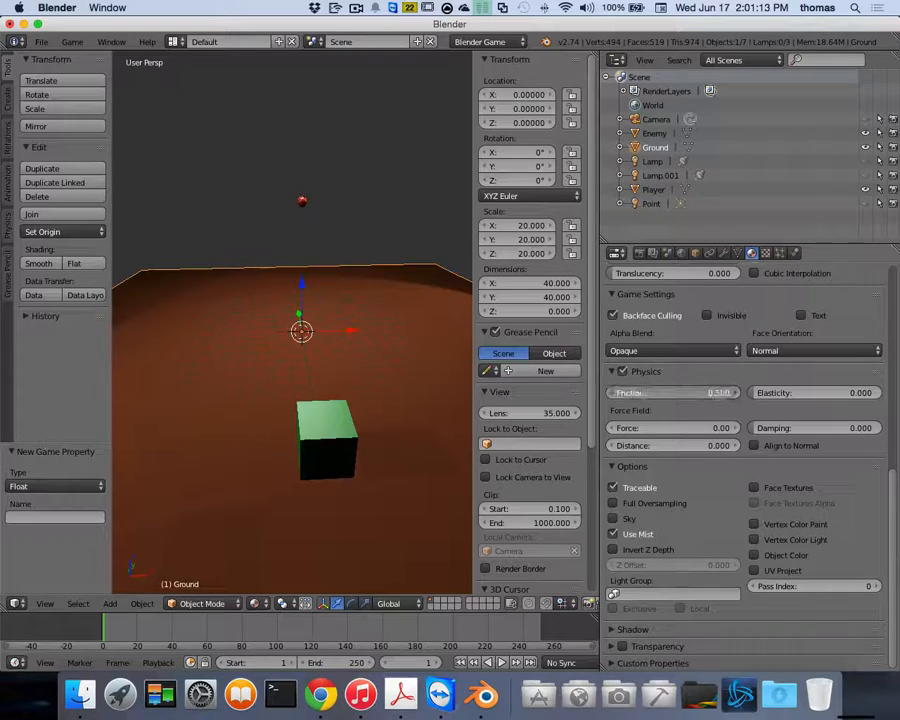
pyautogui.moveTo(690, 393); pyautogui.dragTo(686, 393)
# Step: Play-test the lower Ground friction by driving the Player cube to the Enemy sphere and bumping its side
pyautogui.press('p')
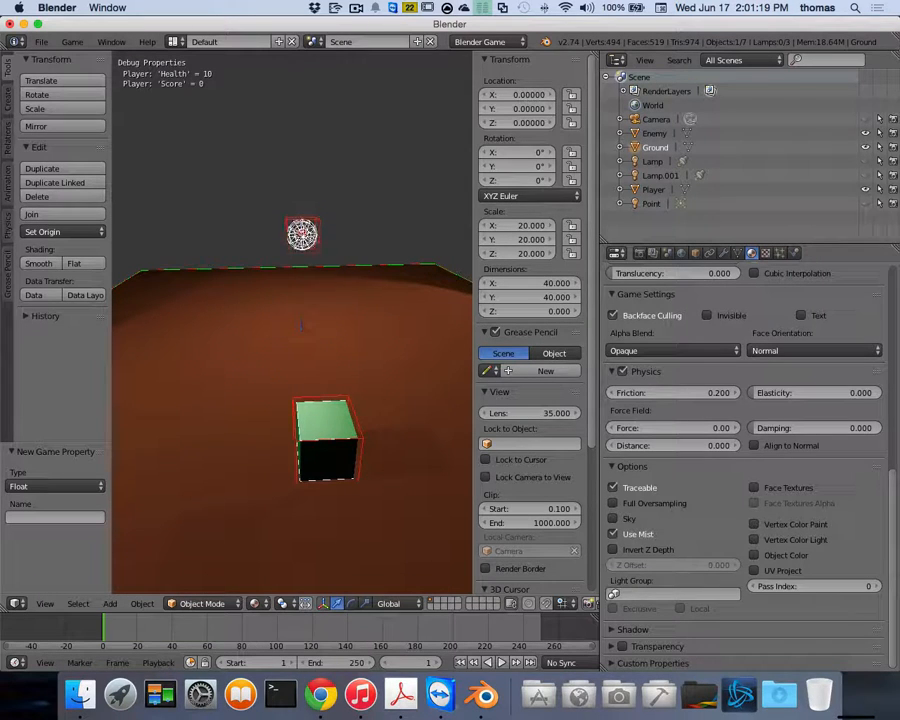
pyautogui.press('Up')
pyautogui.press('Left')
pyautogui.press('Up')
pyautogui.press('Right')
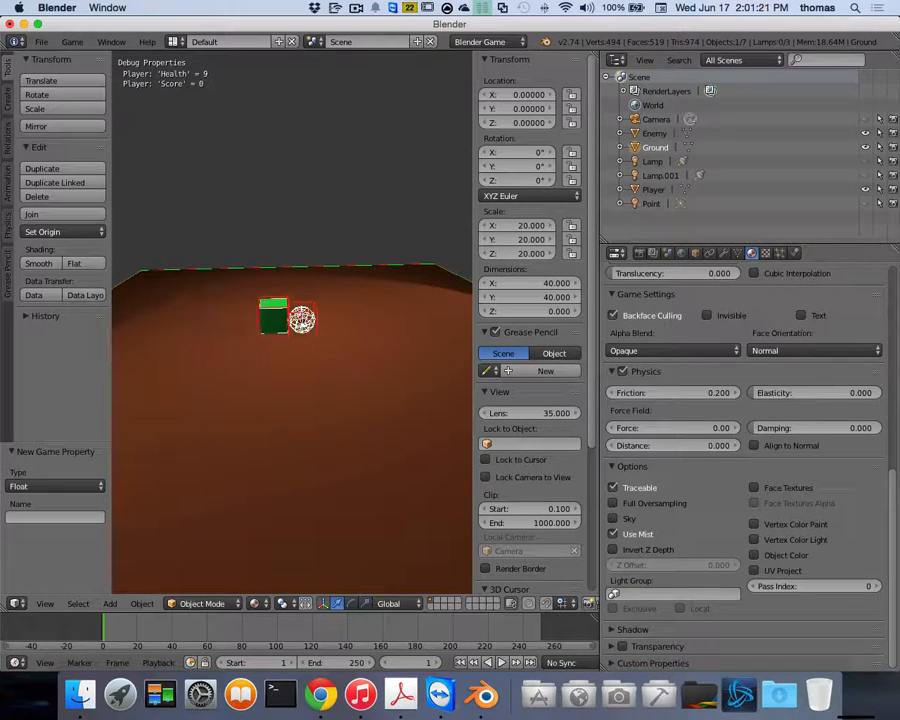
pyautogui.press('Left')
pyautogui.press('Right')
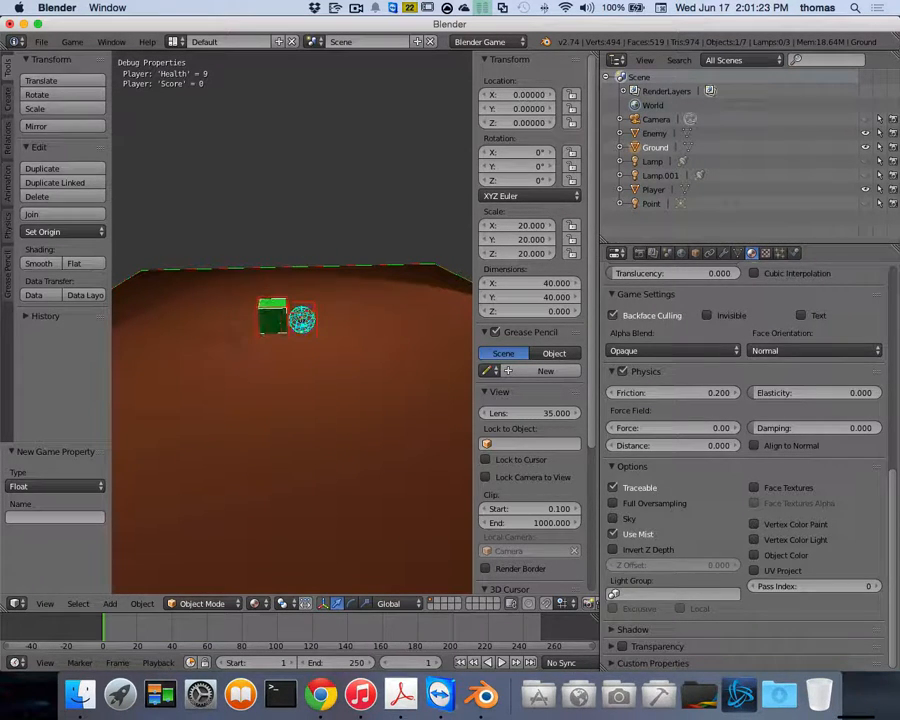
pyautogui.press('Left')
pyautogui.press('Escape')
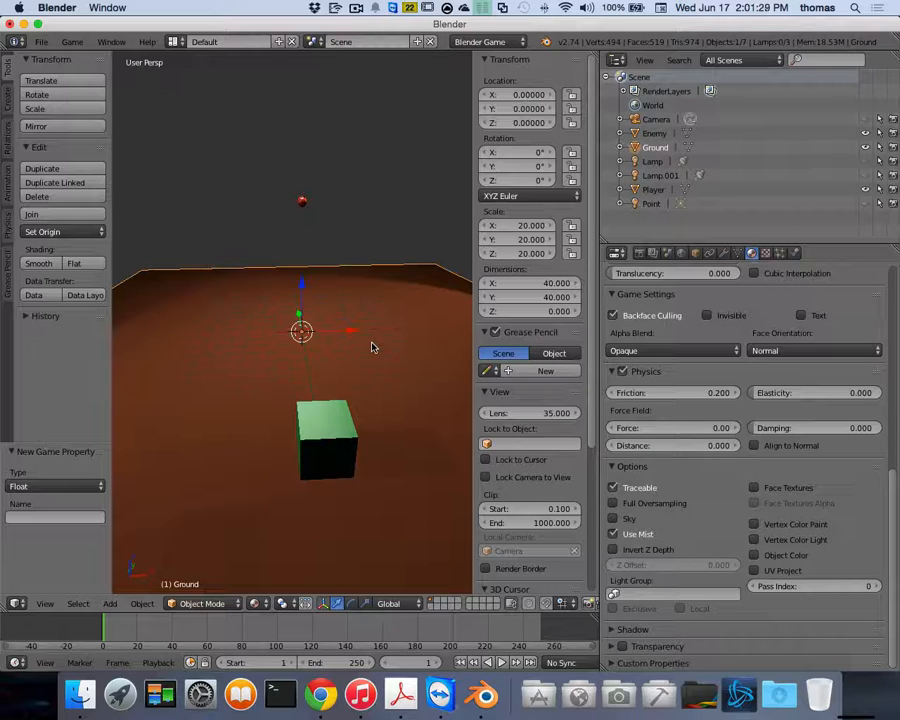
# Step: Rotate the Ground 10° about the global X axis
pyautogui.press('r')
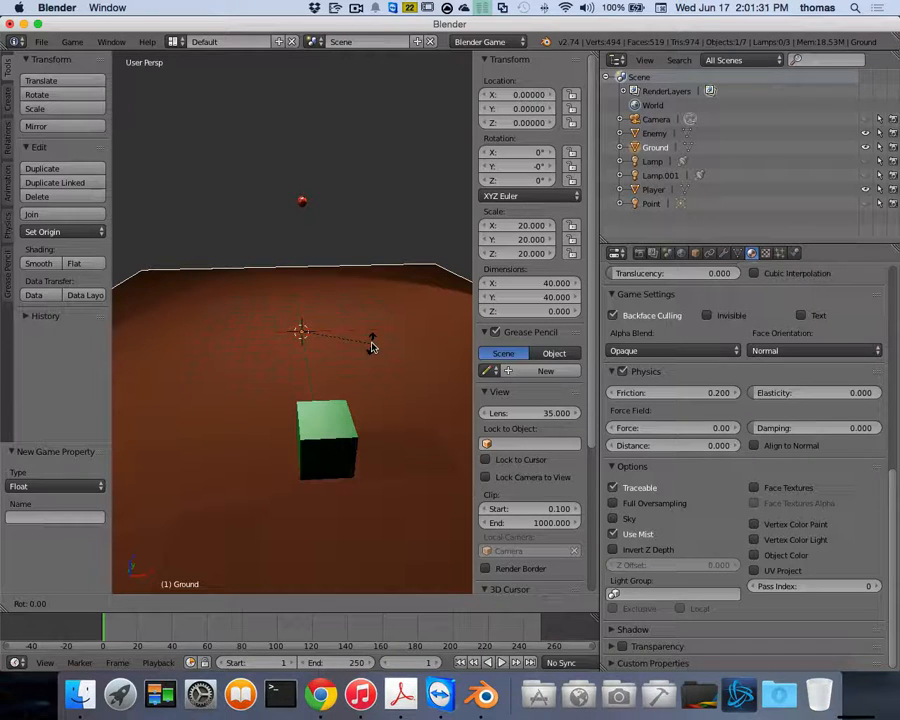
pyautogui.write('x')
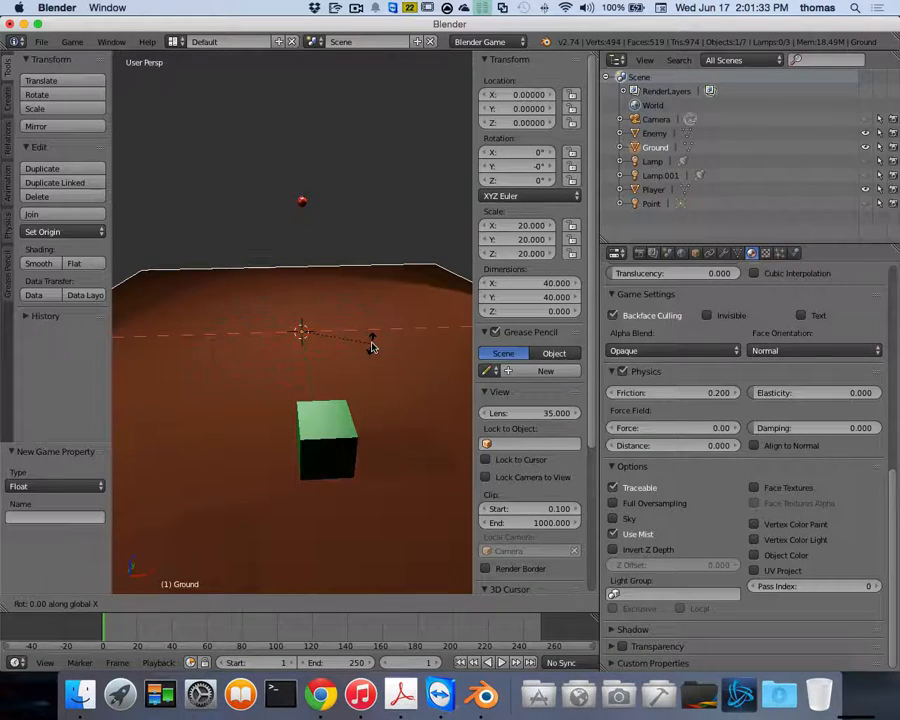
pyautogui.write('10')
pyautogui.press('Return')
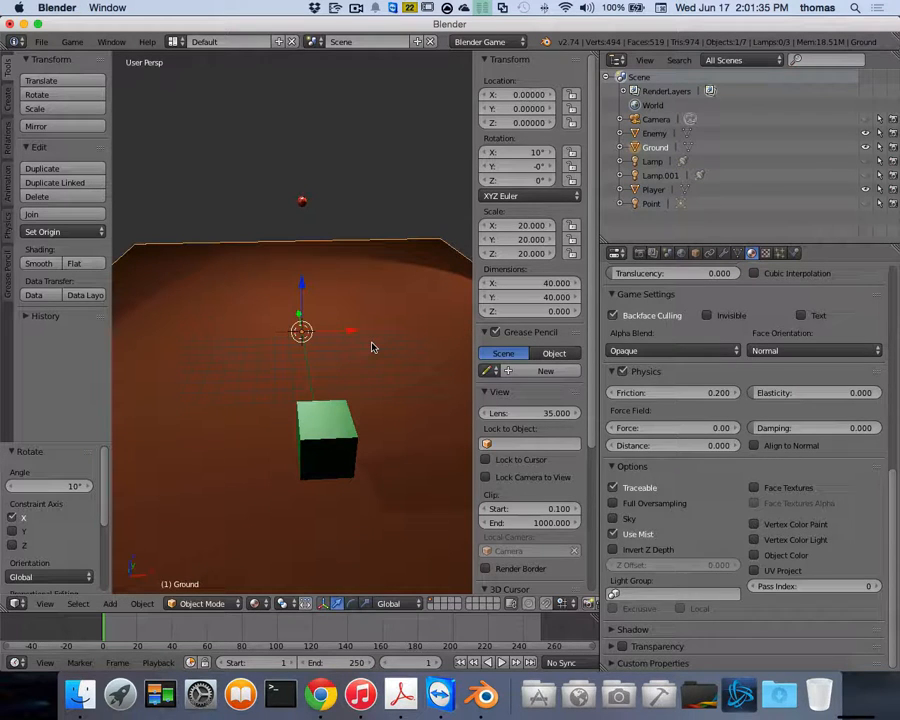
# Step: Raise the Player cube about 3.73 units along Z so it sits above the tilted Ground
pyautogui.rightClick(299, 414)
pyautogui.press('g')
pyautogui.press('z')
pyautogui.click(397, 455)
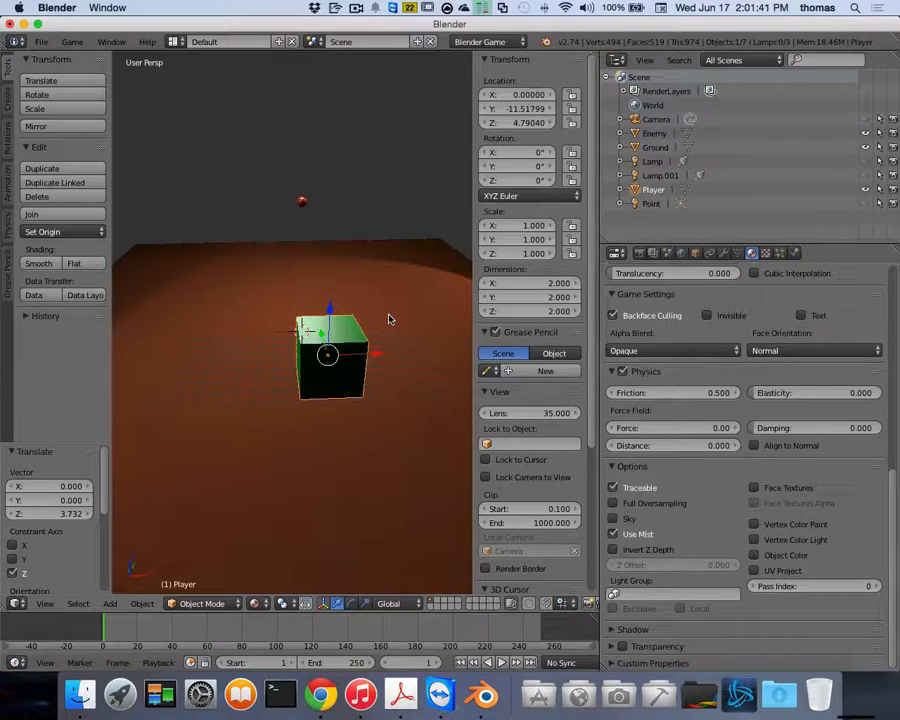
# Step: Play-test the tilted Ground by steering the Player cube around and into the rolling Enemy sphere while watching Health
pyautogui.press('p')
pyautogui.press('Down')
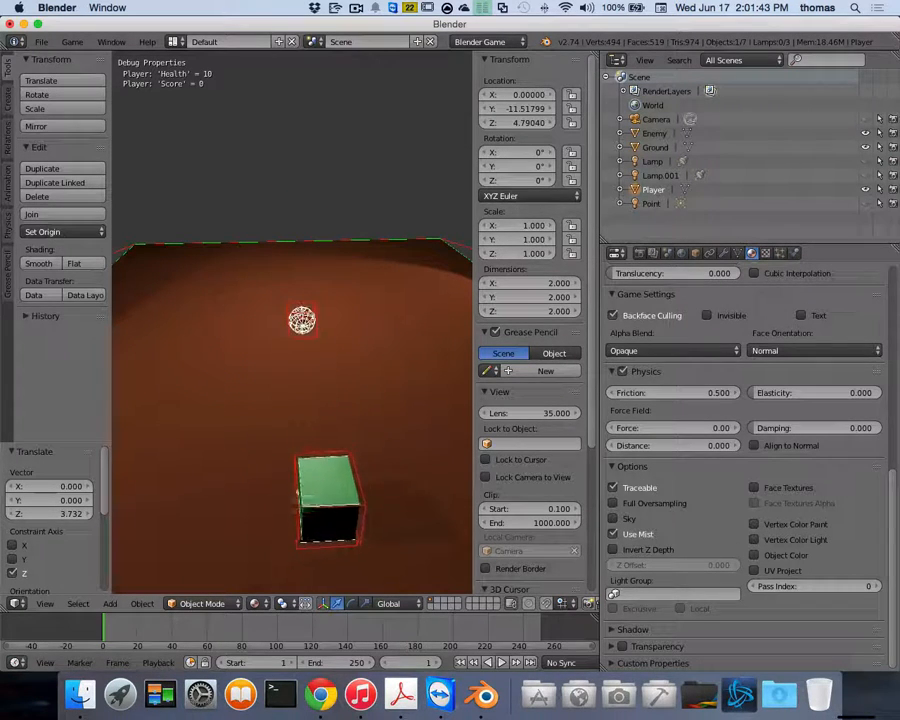
pyautogui.press('Up')
pyautogui.press('Left')
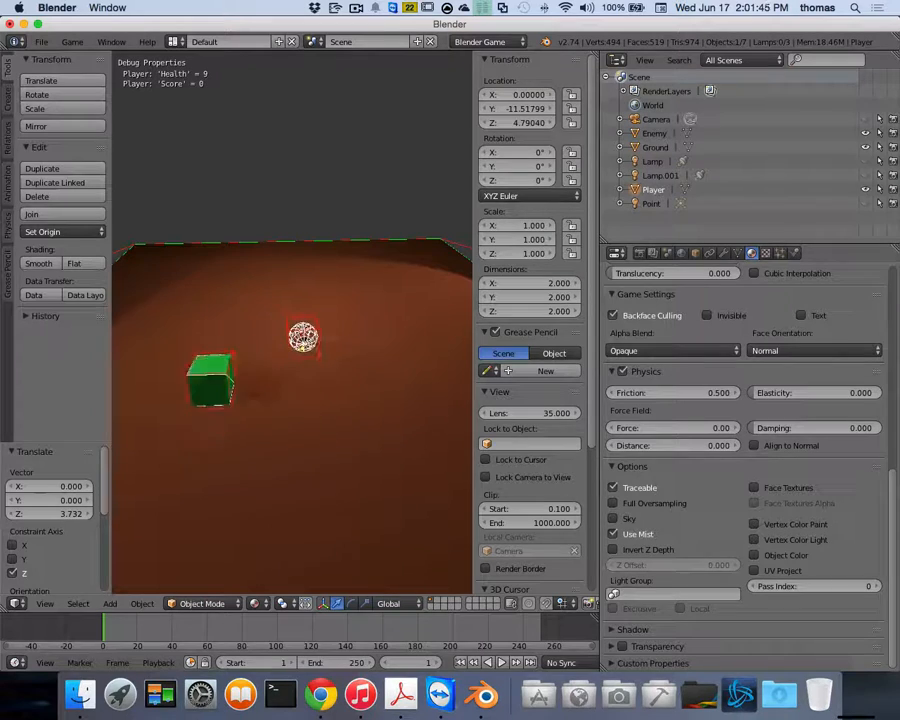
pyautogui.press('Right')
pyautogui.press('Down')
pyautogui.press('Up')
pyautogui.press('Right')
pyautogui.press('Down')
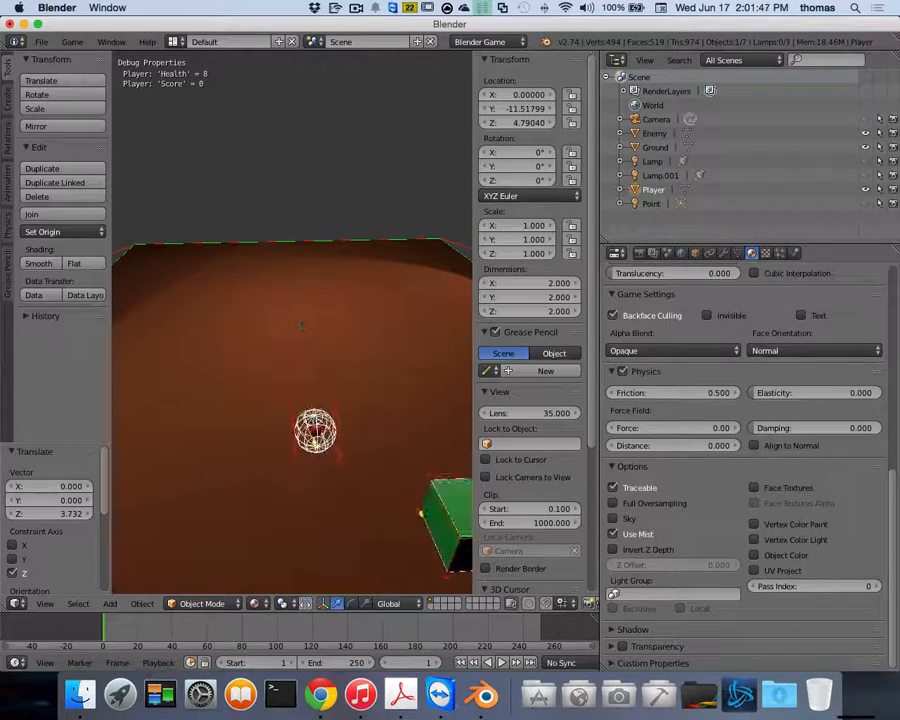
pyautogui.press('Left')
pyautogui.press('Up')
pyautogui.press('Right')
pyautogui.press('Down')
pyautogui.press('Up')
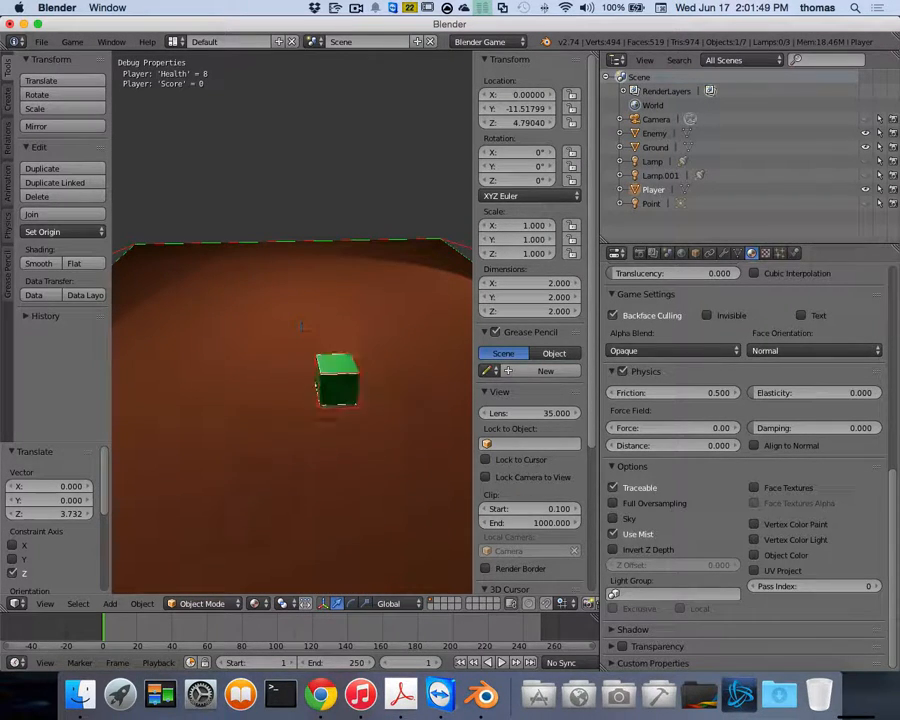
pyautogui.press('Down')
pyautogui.press('Up')
pyautogui.press('Up')
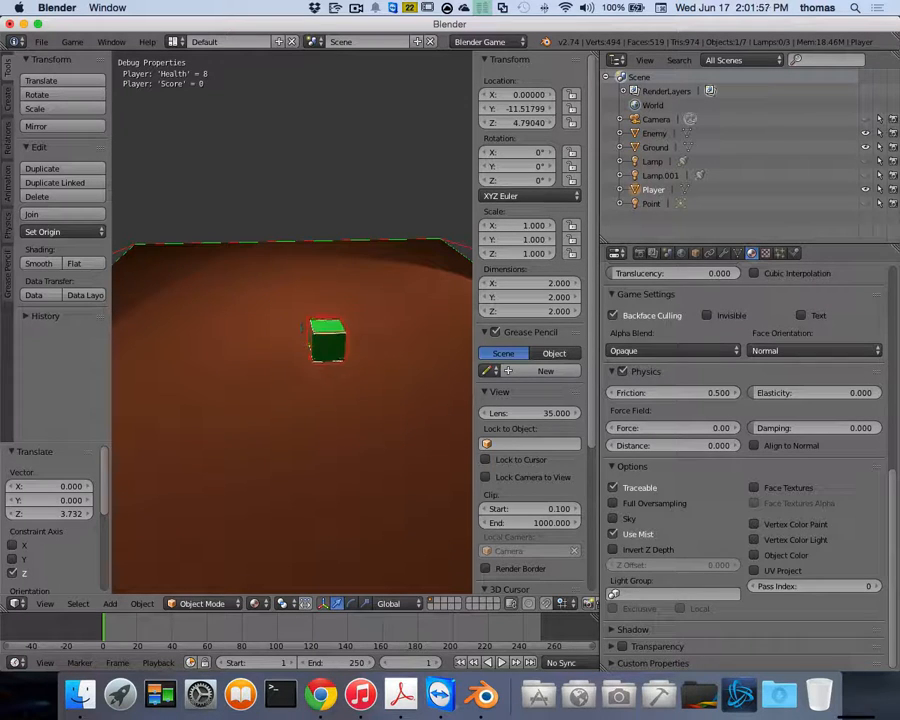
pyautogui.press('Escape')
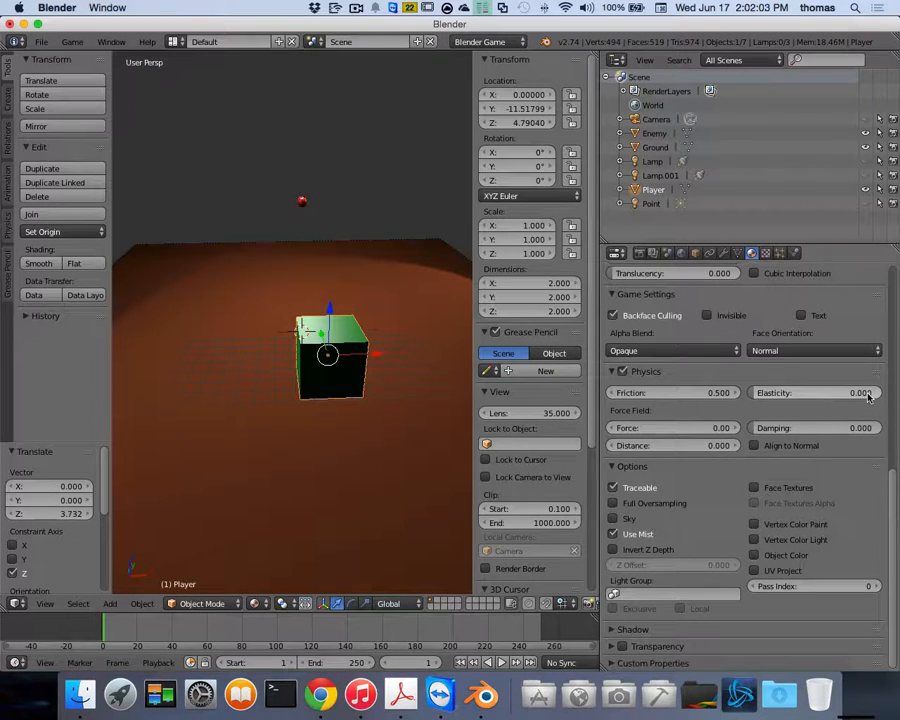
# Step: Set the elasticity in the Ground material's physics settings to 1.000
pyautogui.rightClick(410, 323)
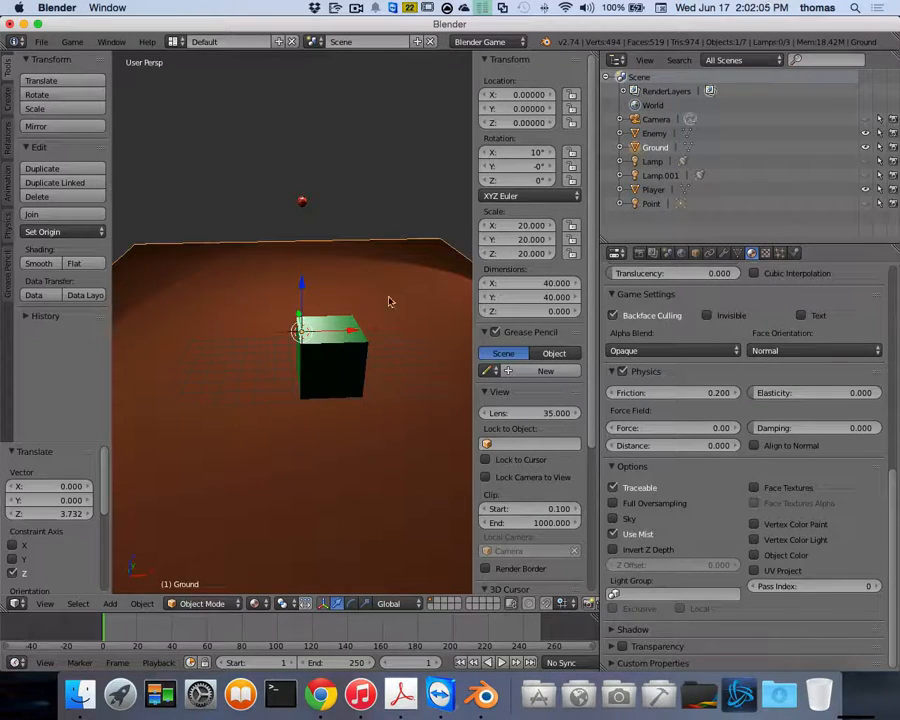
pyautogui.click(762, 398)
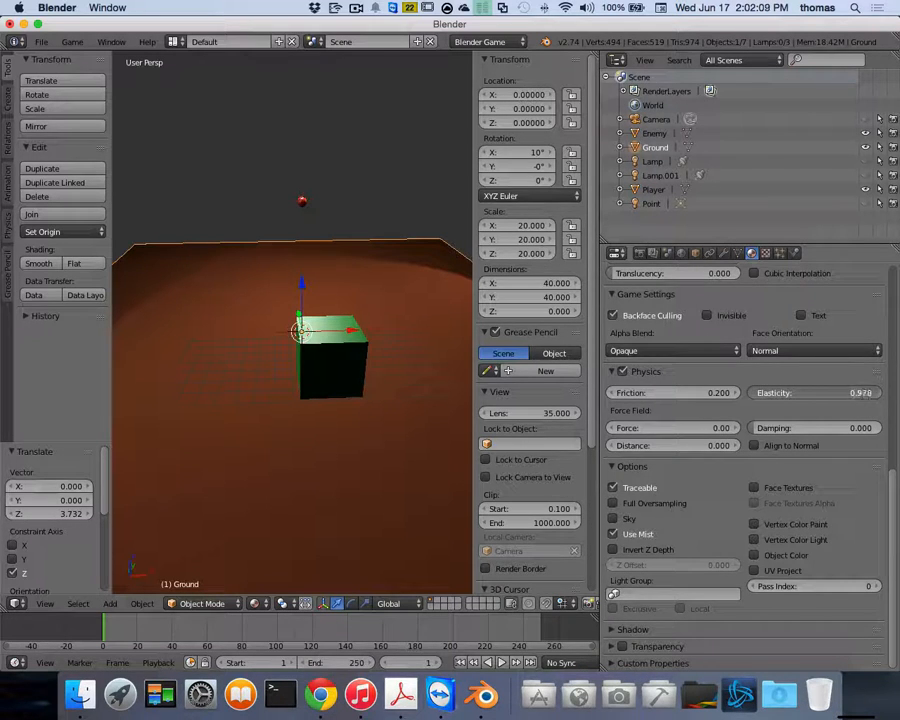
pyautogui.moveTo(866, 393); pyautogui.dragTo(882, 393)
# Step: Run the game and move the Player cube toward the Enemy sphere to check the effect of the Ground's elasticity
pyautogui.press('p')
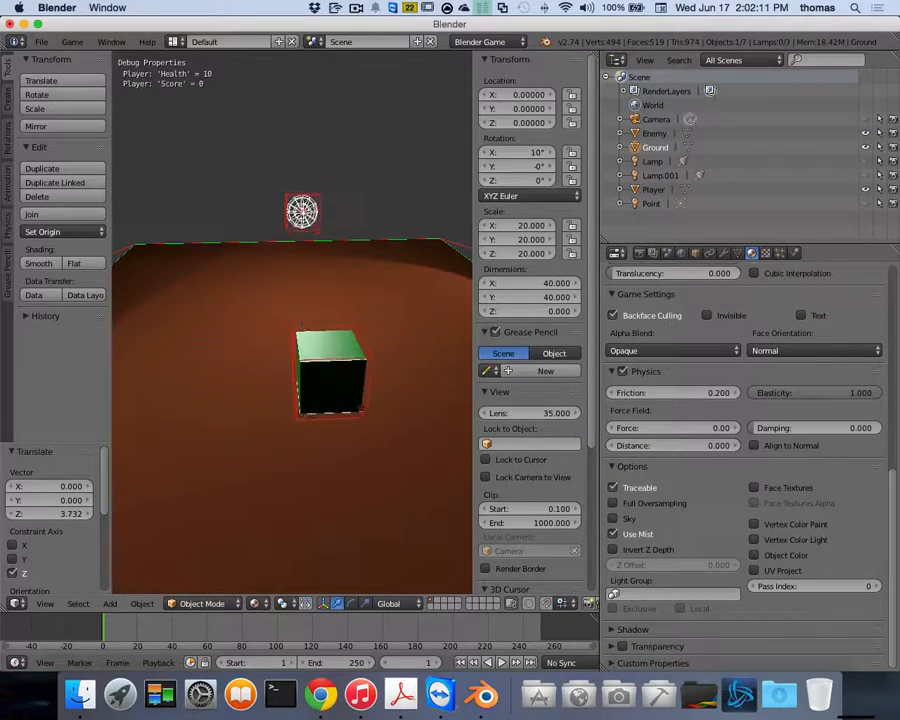
pyautogui.press('Up')
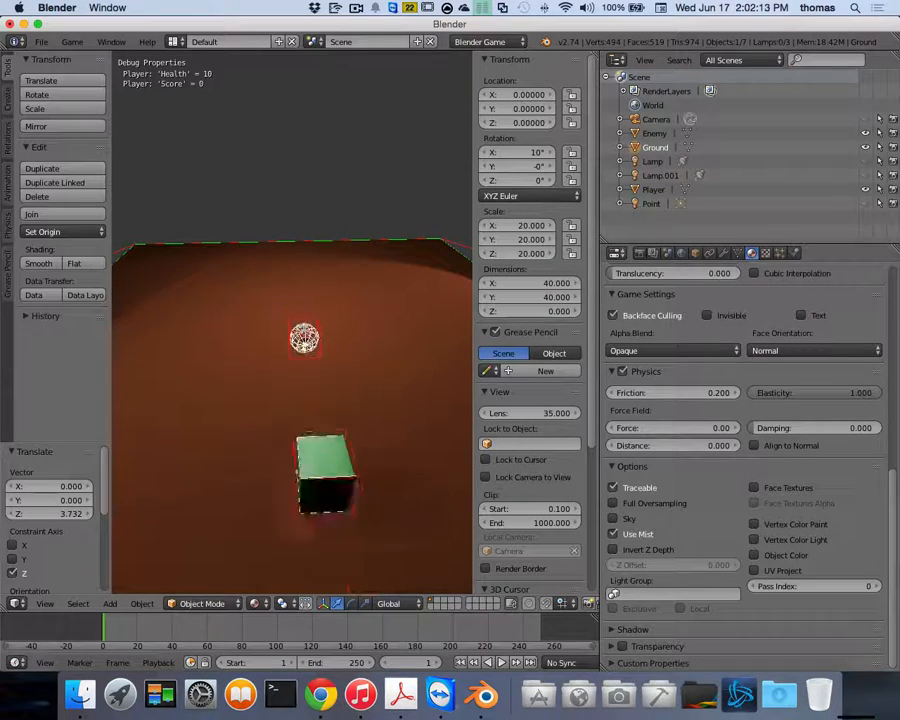
pyautogui.press('Left')
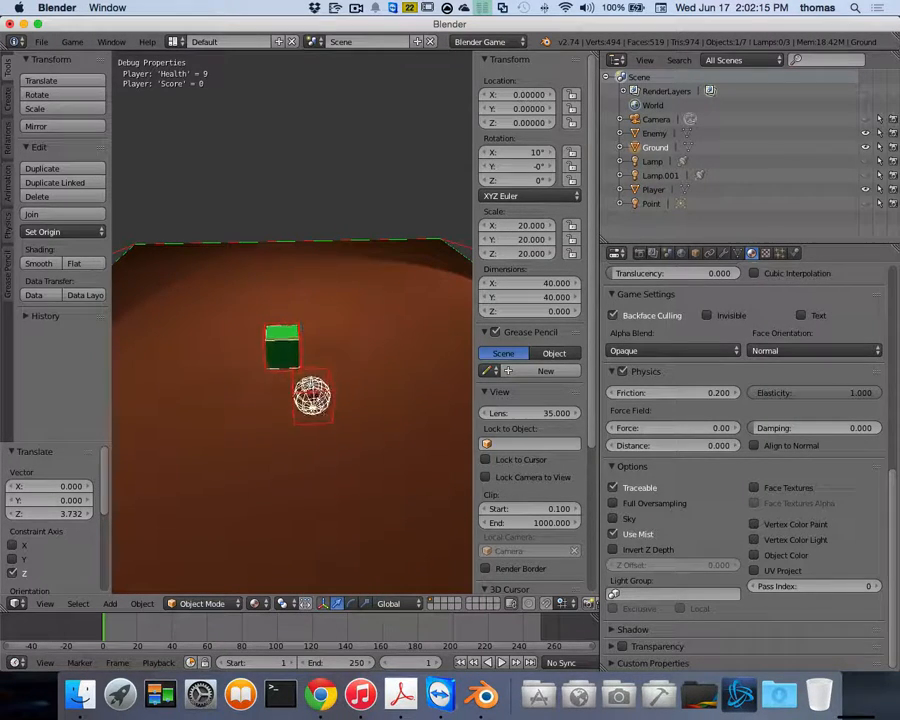
pyautogui.press('Escape')
# Step: Set the Enemy material's elasticity to 1.000 and run the game briefly to watch the sphere bounce
pyautogui.rightClick(305, 206)
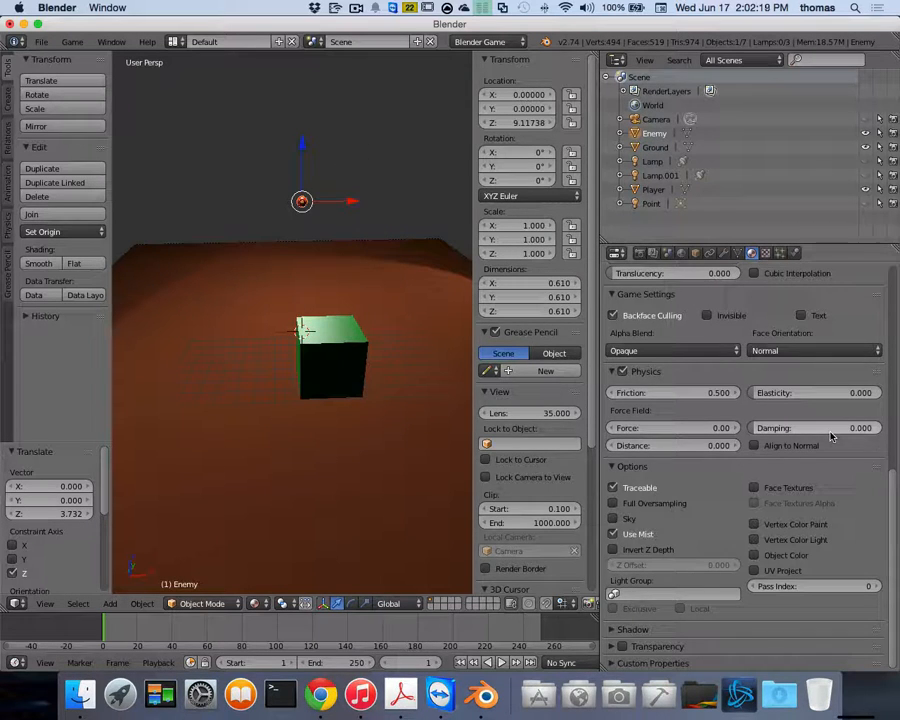
pyautogui.moveTo(752, 393); pyautogui.dragTo(881, 393)
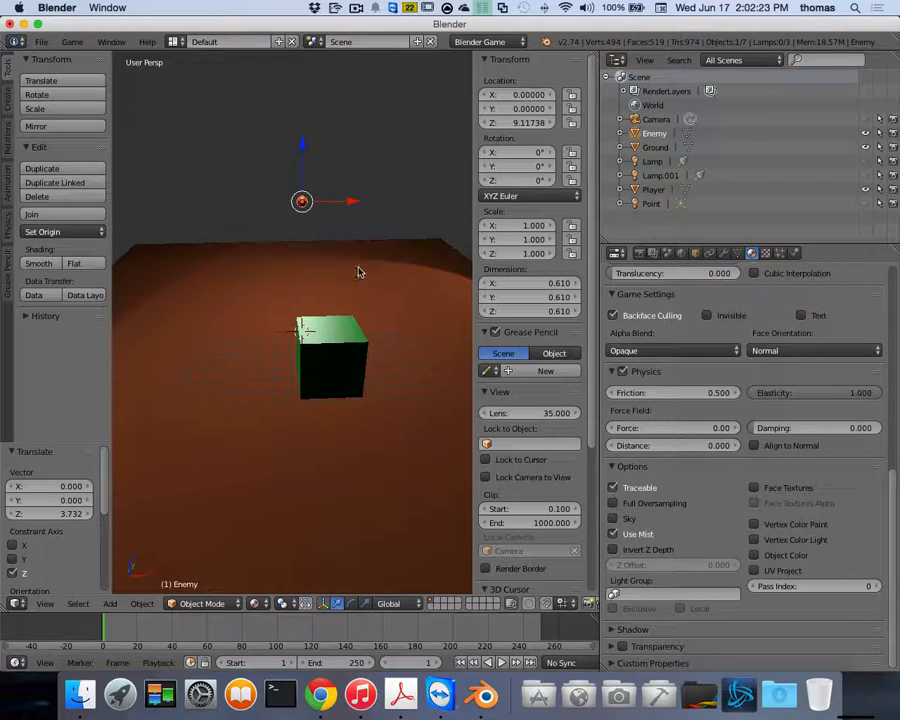
pyautogui.press('p')
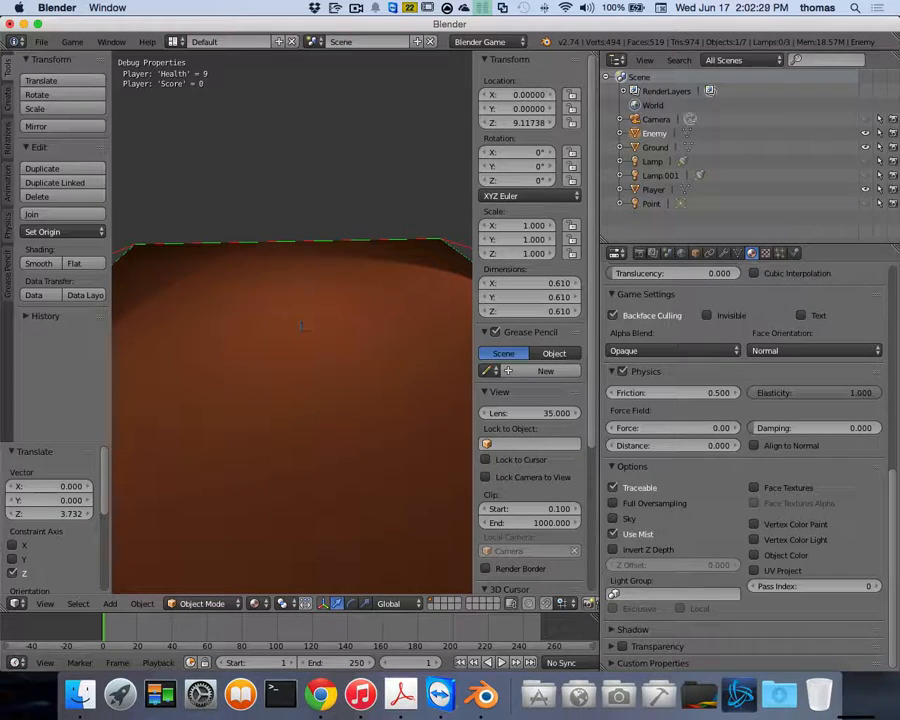
pyautogui.press('Escape')
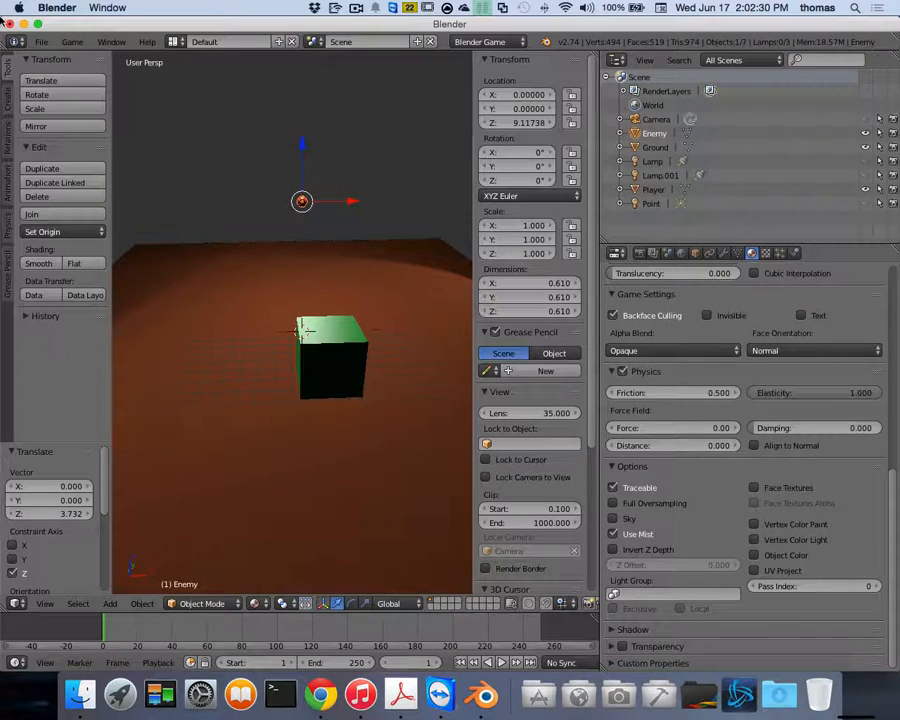
# Step: Turn off the physics visualization and enlarge the 3D view by narrowing the neighbouring editors and hiding the transform sidebar
pyautogui.click(73, 42)
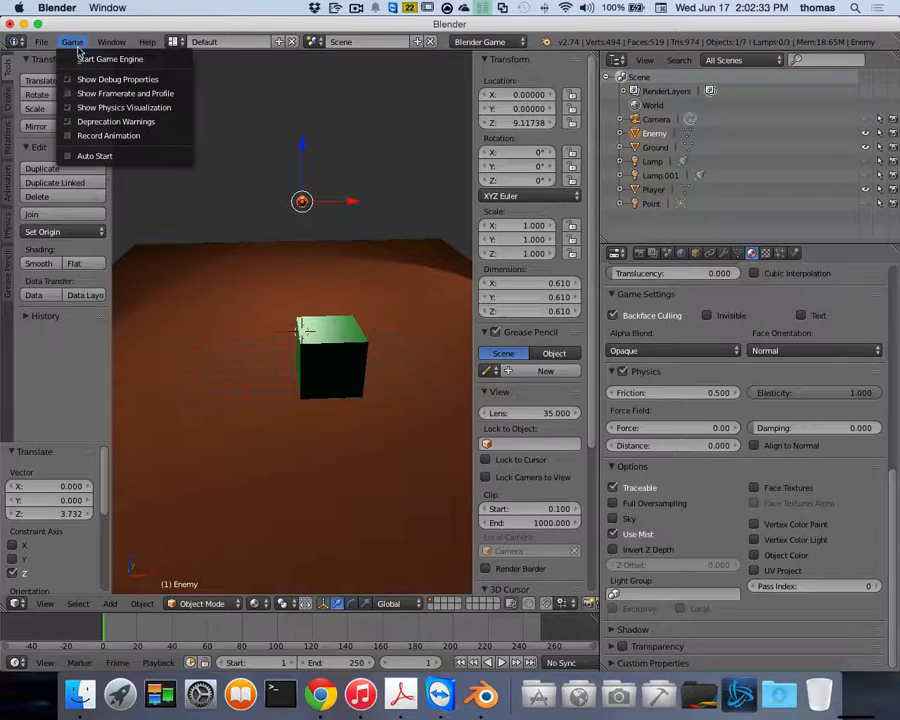
pyautogui.click(127, 108)
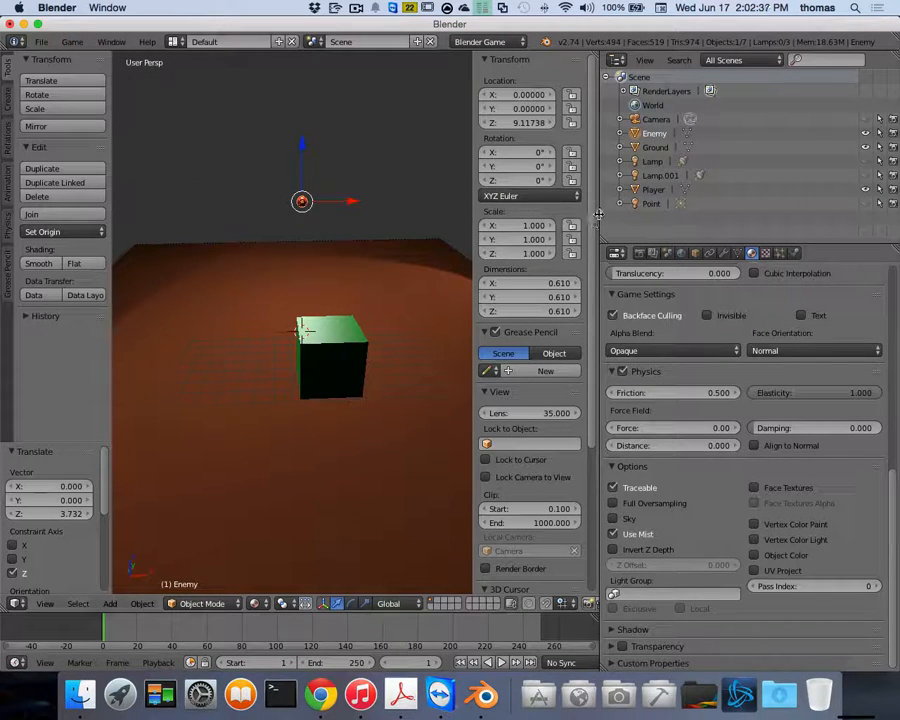
pyautogui.moveTo(598, 210); pyautogui.dragTo(795, 206)
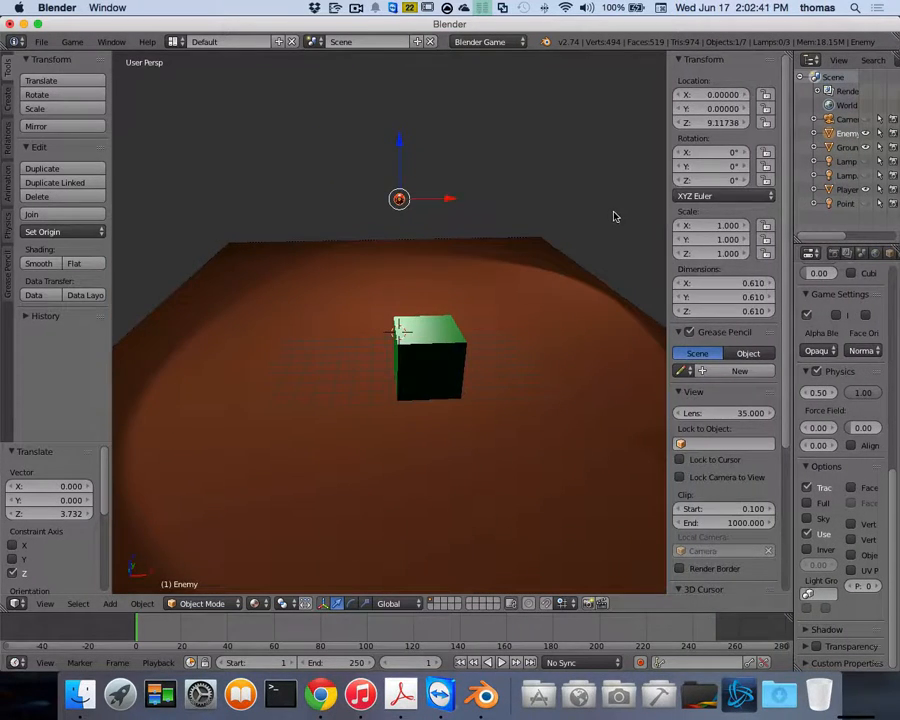
pyautogui.press('n')
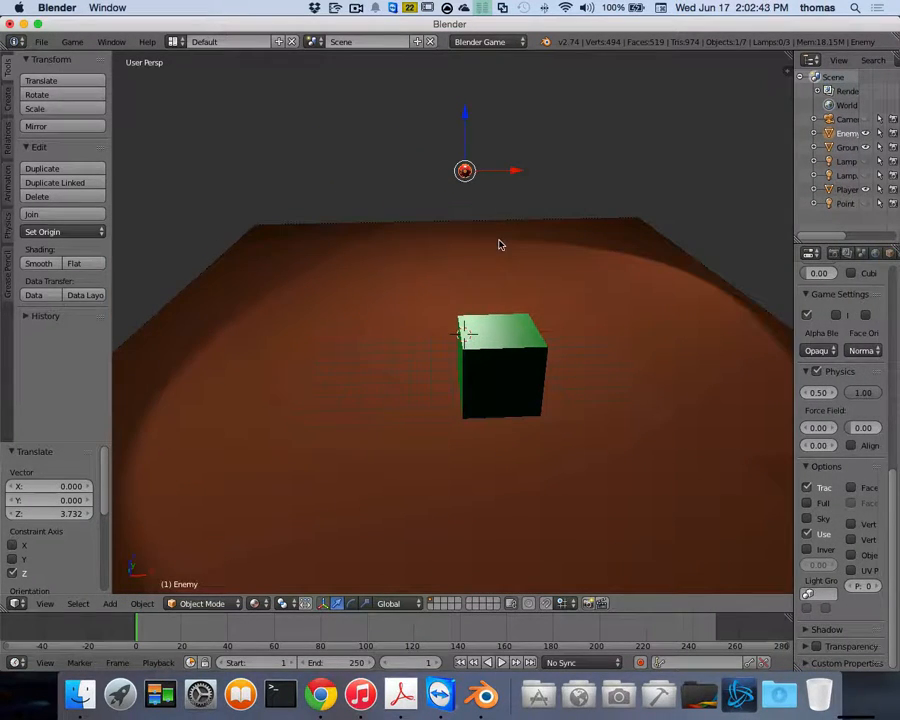
# Step: Play-test without the physics visualization by moving the Player cube up and down the slope near the bouncing Enemy sphere
pyautogui.press('p')
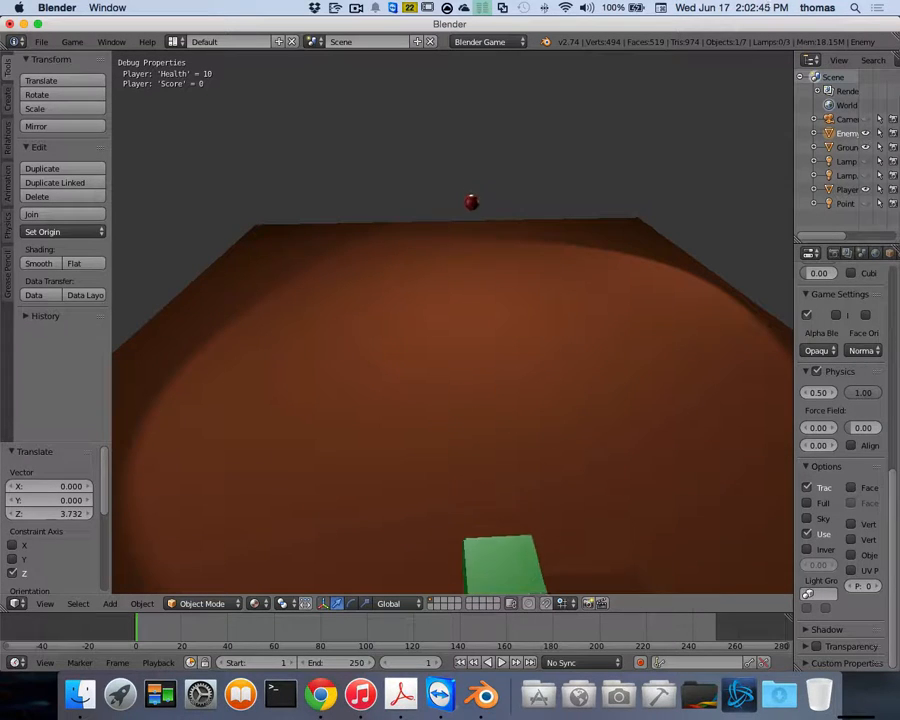
pyautogui.press('Up')
pyautogui.press('Up')
pyautogui.press('Down')
pyautogui.press('Down')
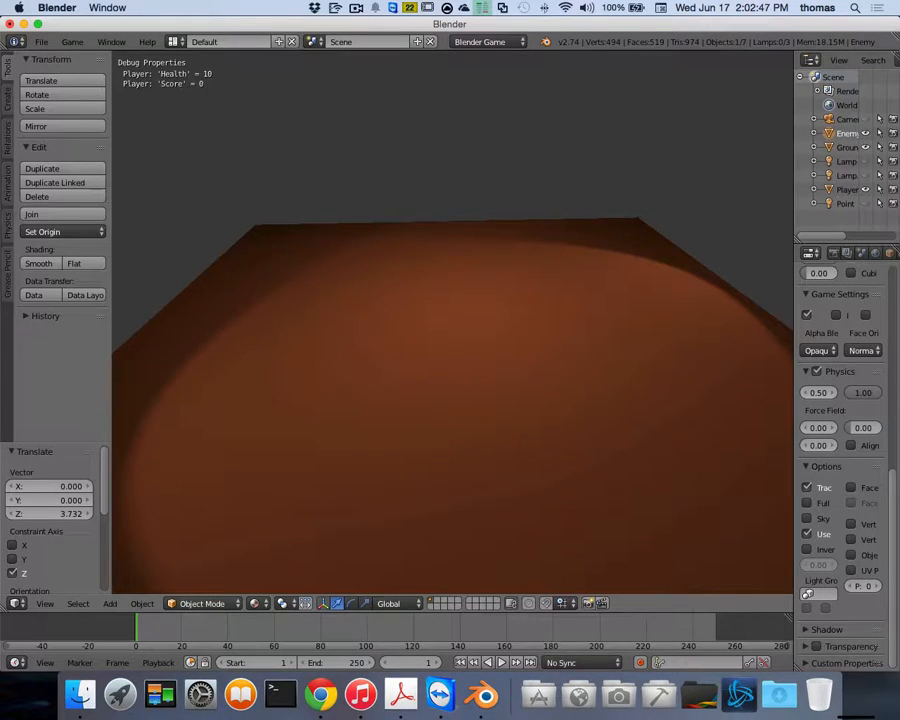
pyautogui.press('Up')
pyautogui.press('Escape')
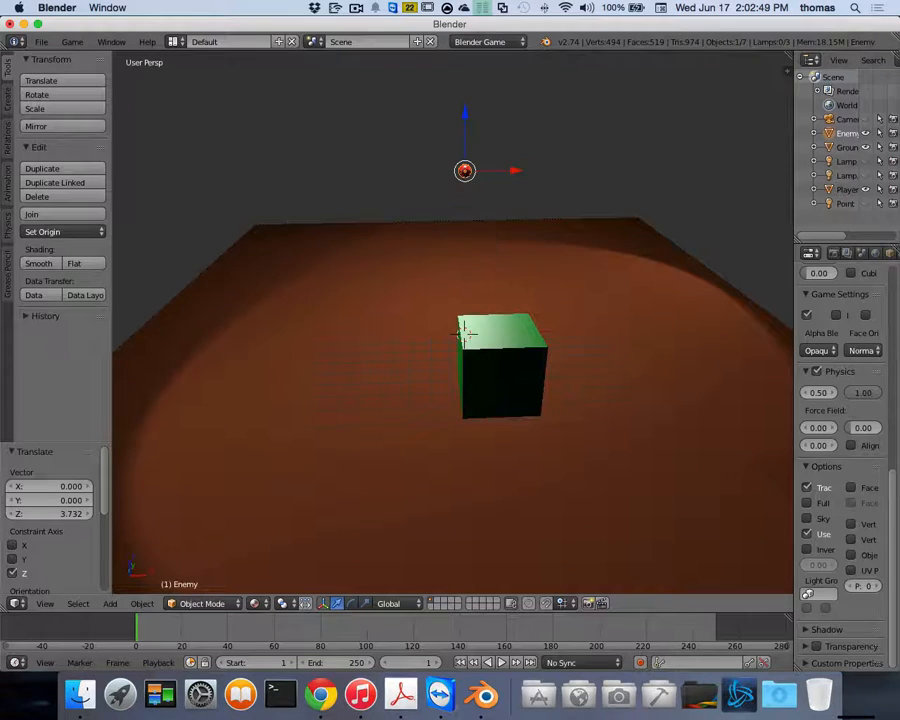
# Step: Run the game again and steer the Player cube back and forth and sideways to try to meet the bouncing Enemy sphere
pyautogui.press('p')
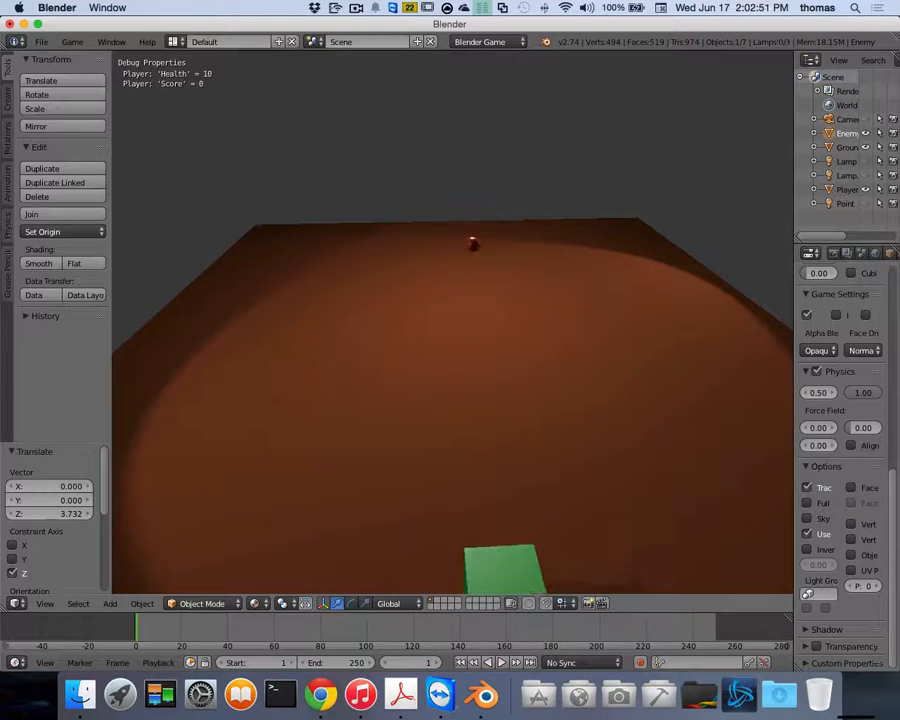
pyautogui.press('Up')
pyautogui.press('Down')
pyautogui.press('Up')
pyautogui.press('Down')
pyautogui.press('Up')
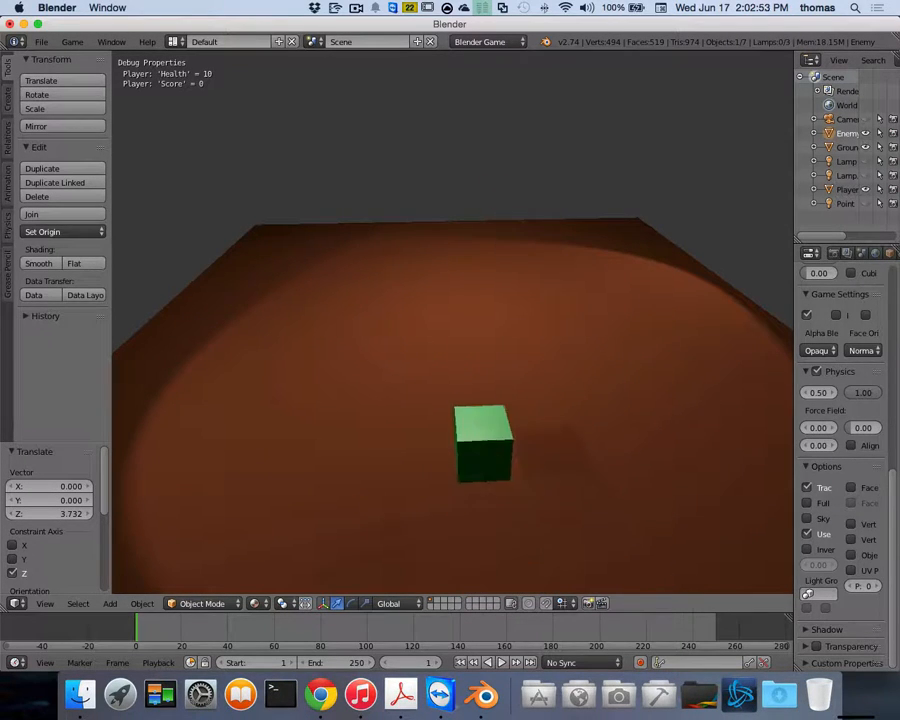
pyautogui.press('Left')
pyautogui.press('Up')
pyautogui.press('Escape')
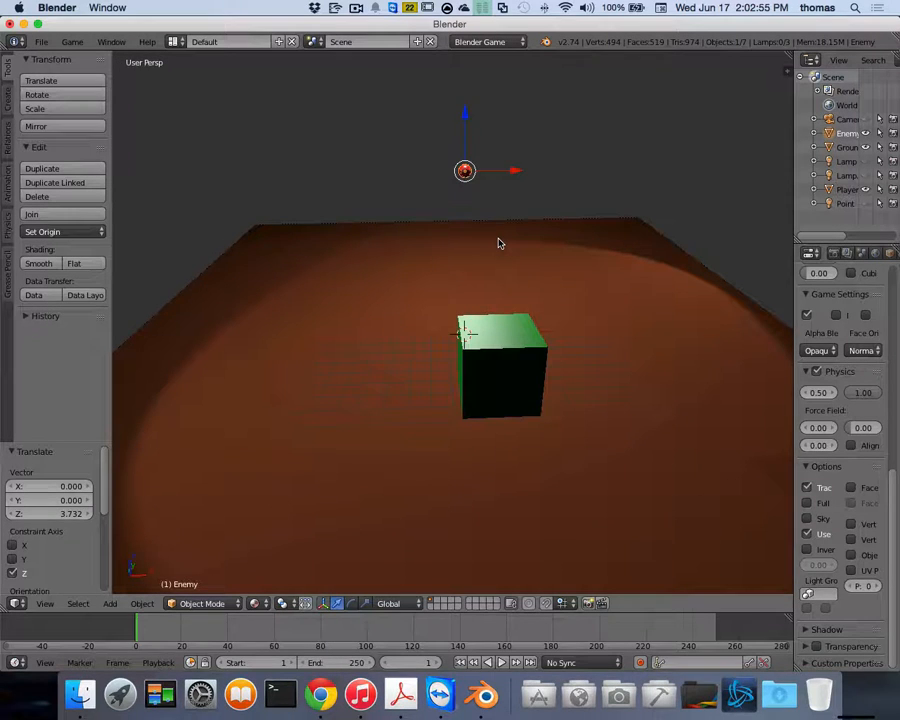
# Step: Duplicate the Enemy sphere twice as independent copies, placing one about 3.2 units to its left and the other to its right
pyautogui.hotkey('shift', 'd')
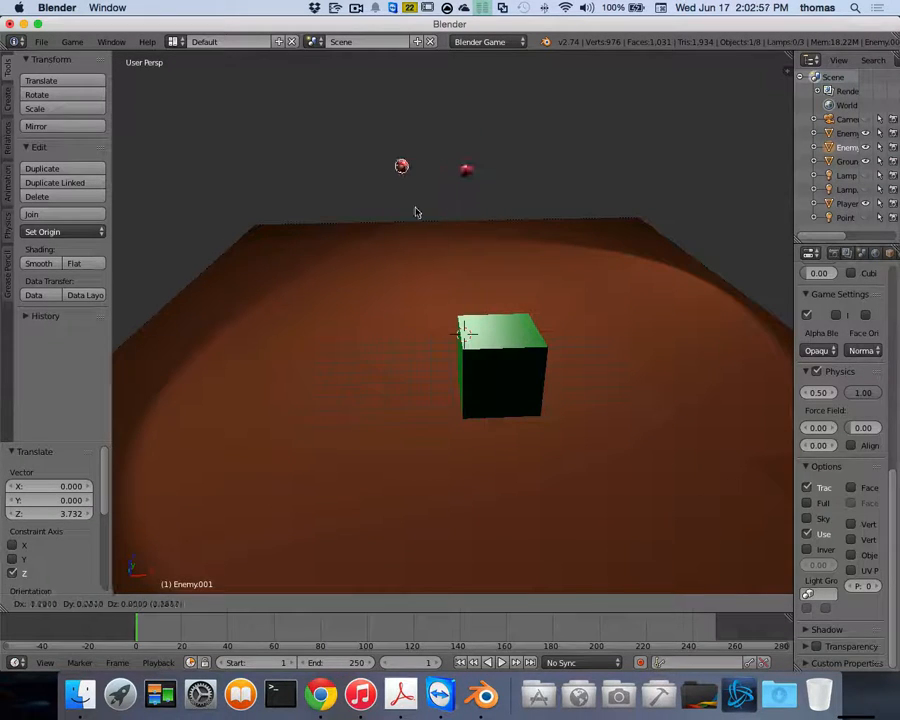
pyautogui.click(417, 212)
pyautogui.hotkey('shift', 's')
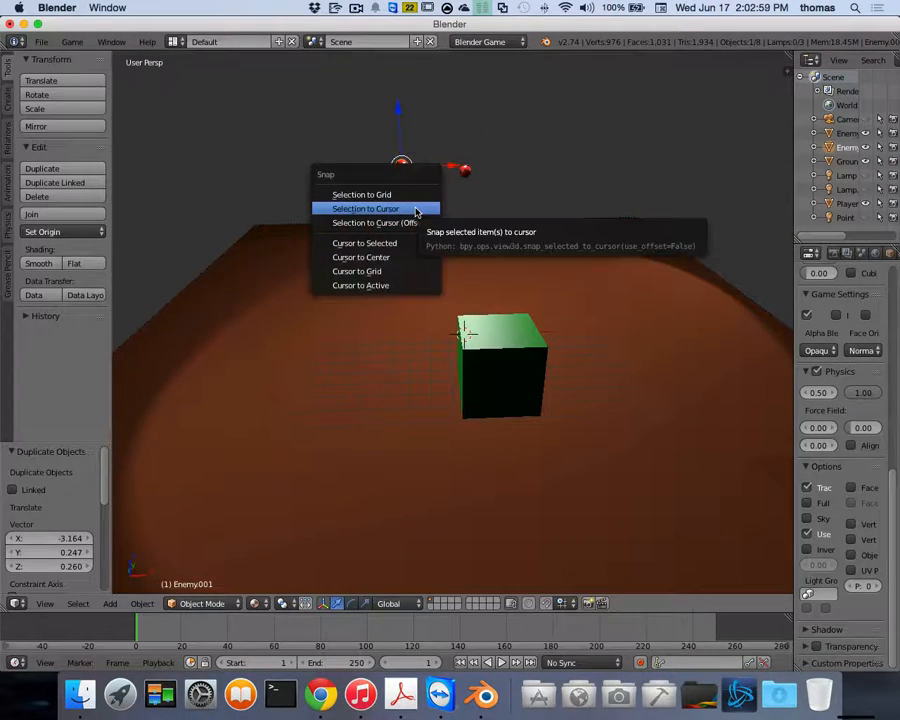
pyautogui.click(417, 210)
pyautogui.hotkey('shift', 'd')
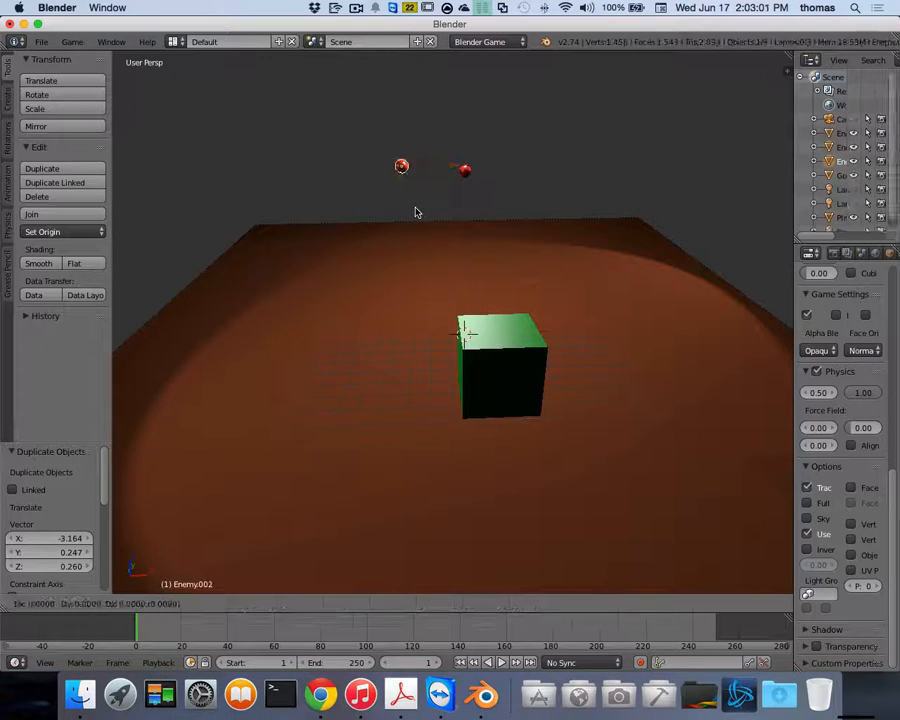
pyautogui.click(536, 210)
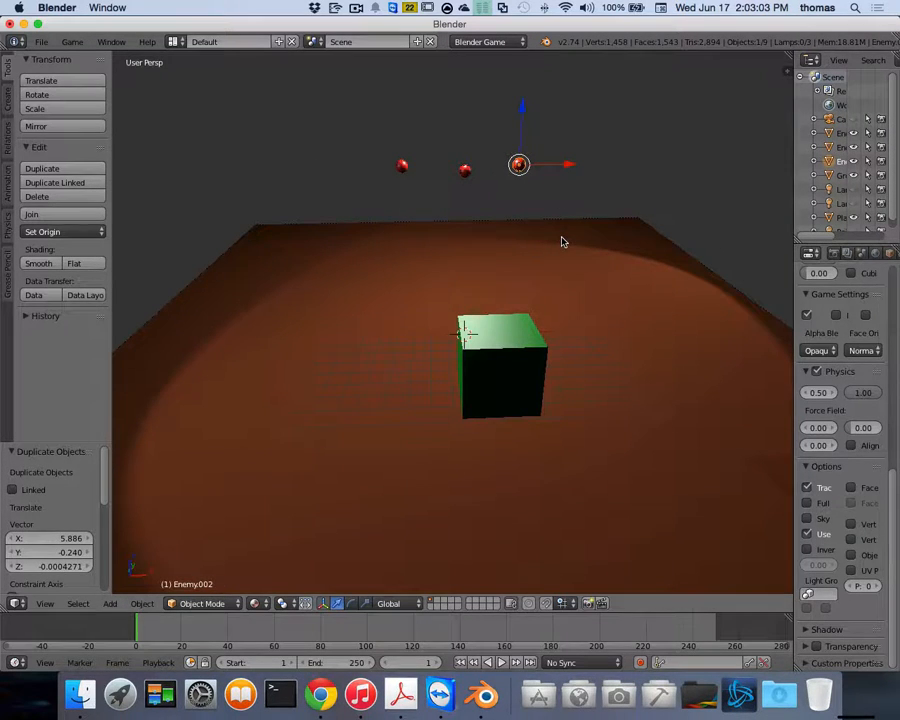
# Step: Play-test the sloped Ground with three Enemy spheres, steering the Player cube among them, and stop the game
pyautogui.press('p')
pyautogui.press('Down')
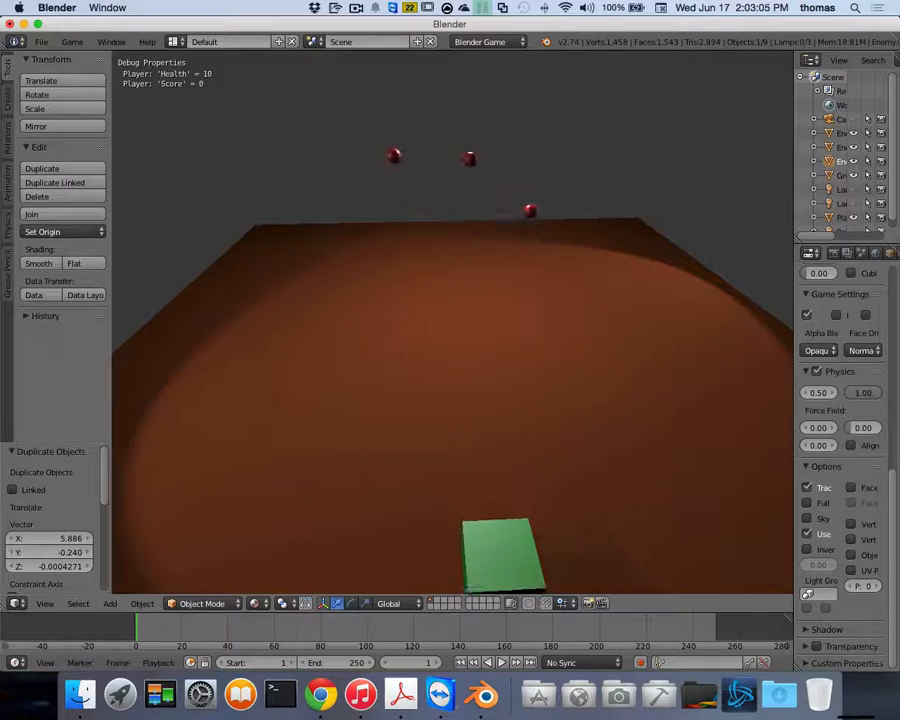
pyautogui.press('Up')
pyautogui.press('Right')
pyautogui.press('Down')
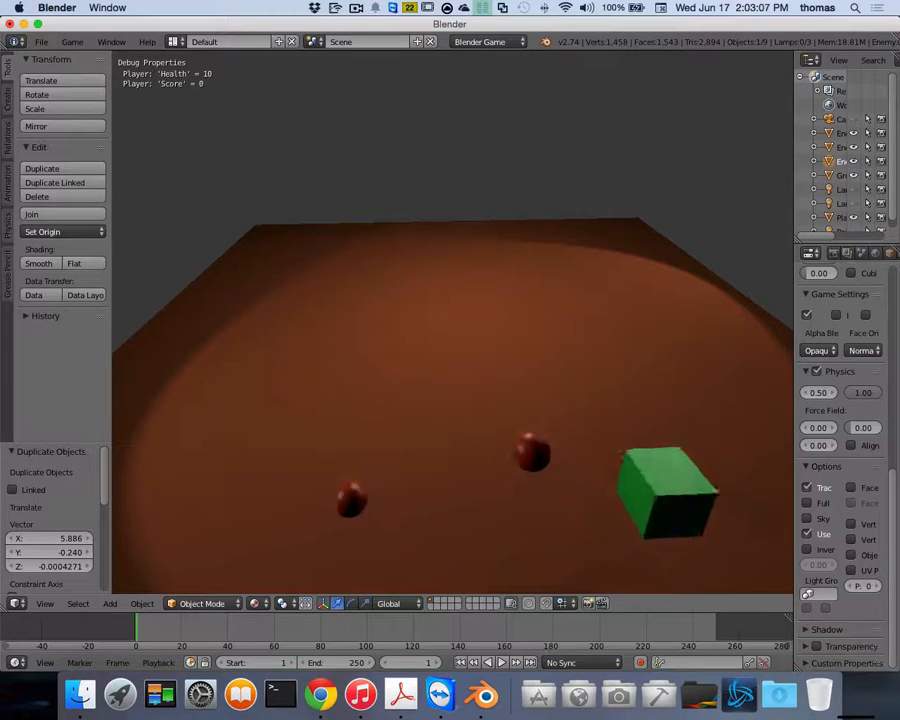
pyautogui.press('Left')
pyautogui.press('Escape')
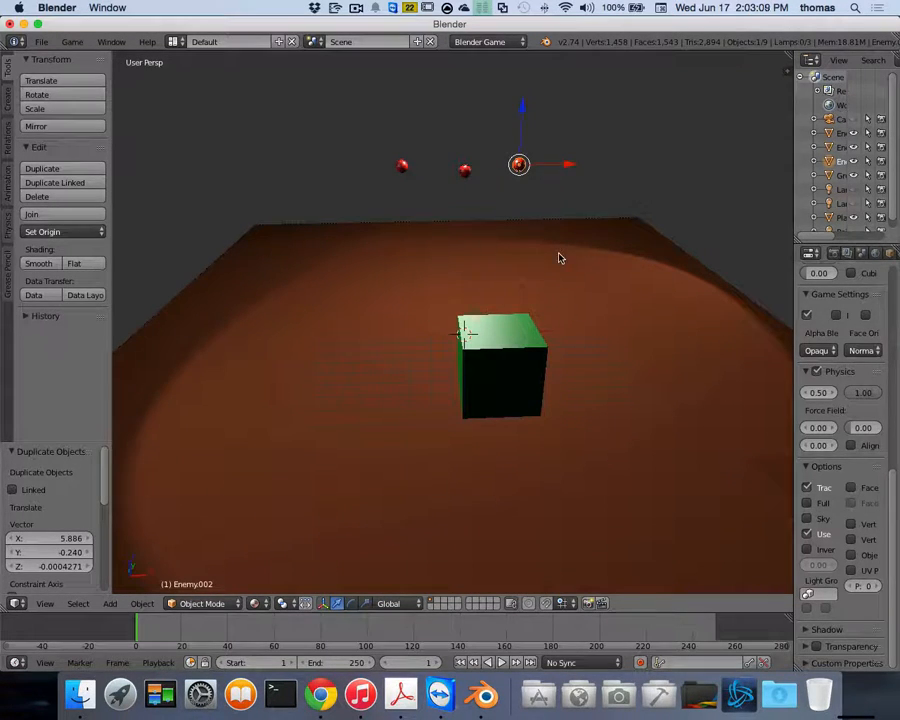
# Step: Show the transform values of the Ground and level it by setting its X rotation to 0°
pyautogui.rightClick(538, 269)
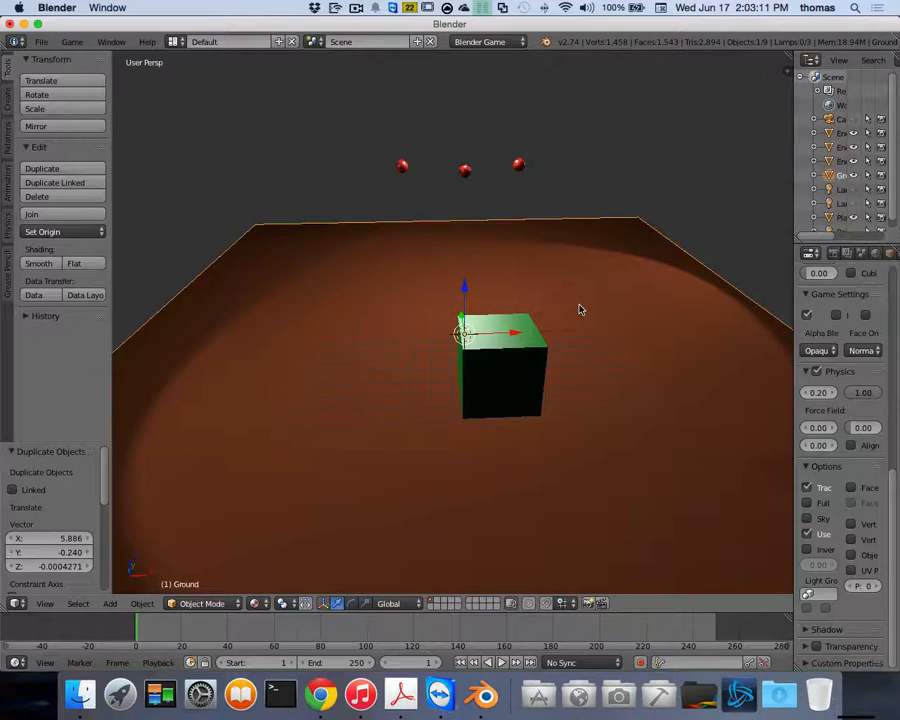
pyautogui.press('n')
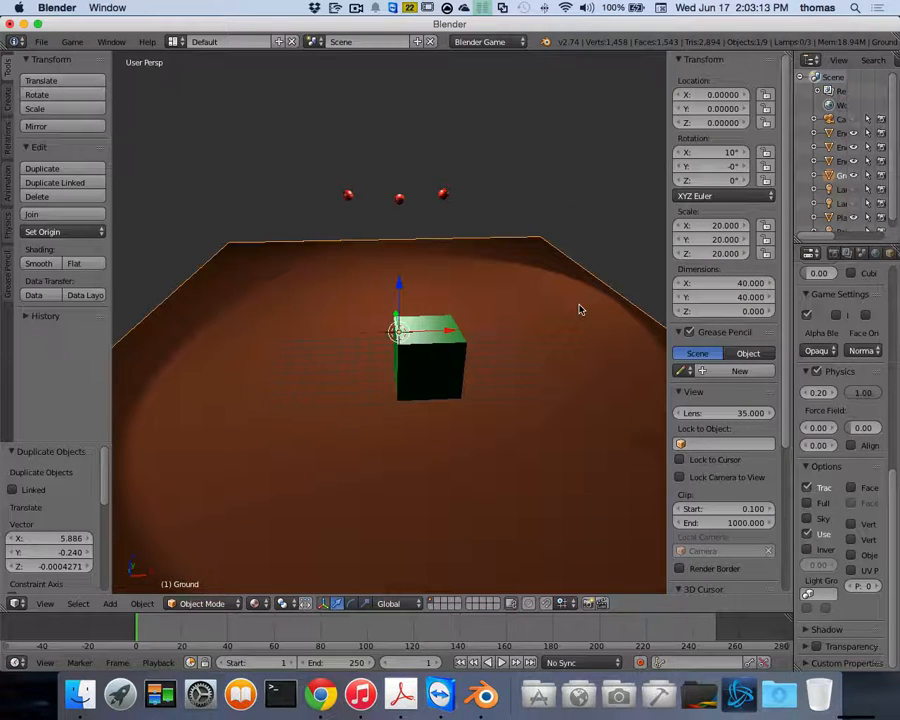
pyautogui.click(731, 151)
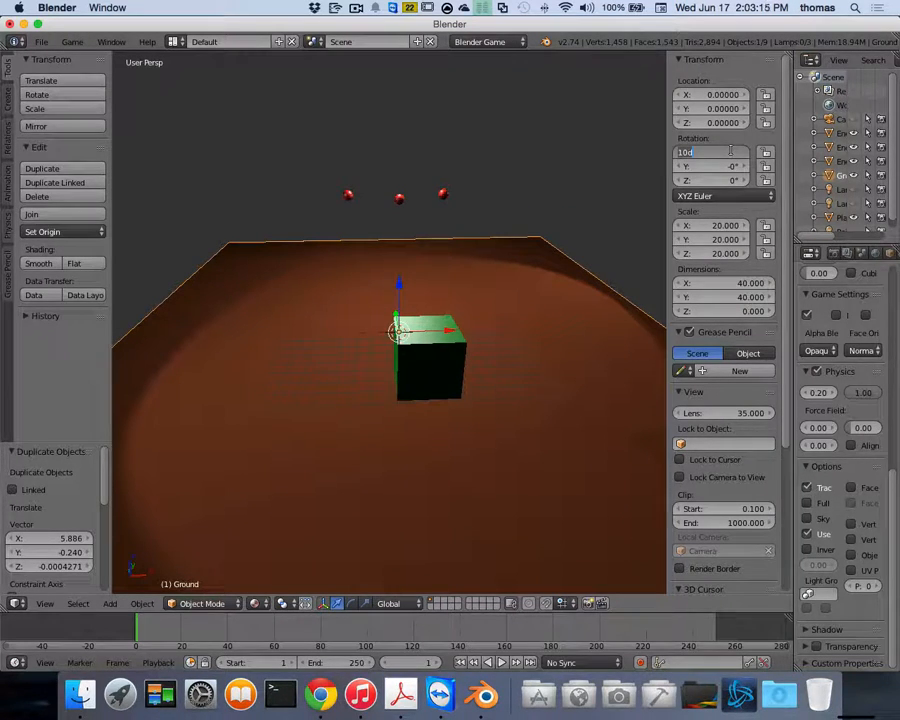
pyautogui.write('0')
pyautogui.press('Return')
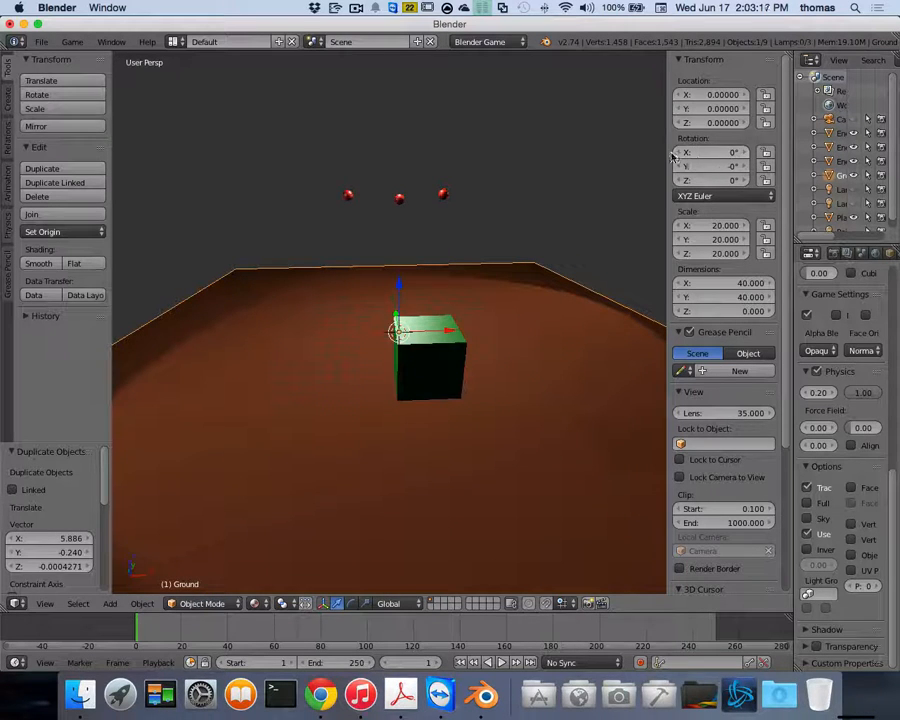
# Step: Play-test on the level Ground, steering the Player cube into the three Enemy spheres to check the Health loss, and stop the game
pyautogui.press('p')
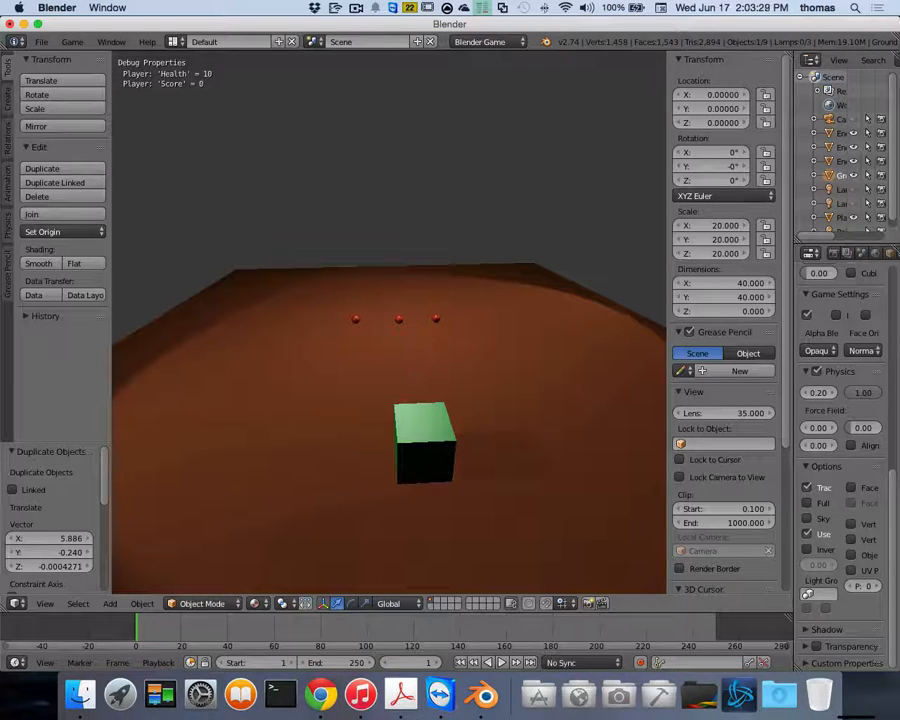
pyautogui.press('Up')
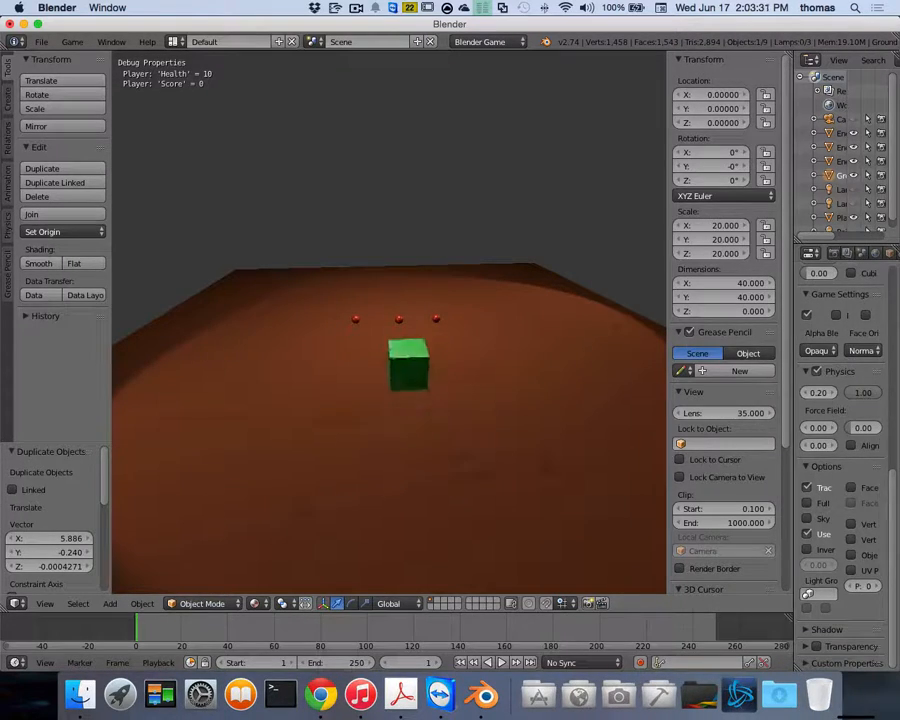
pyautogui.press('Left')
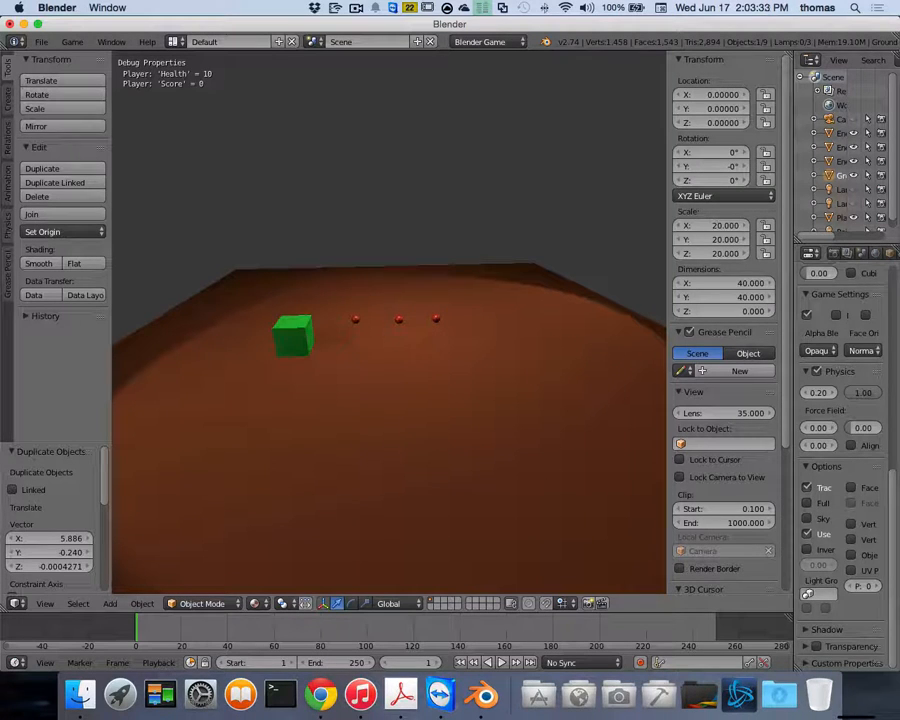
pyautogui.press('Right')
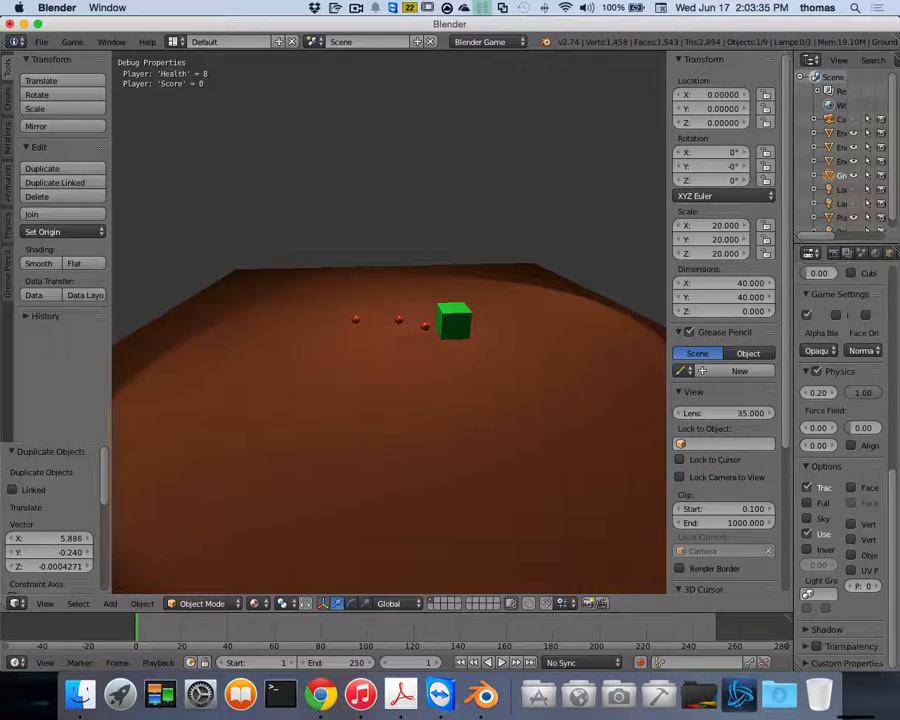
pyautogui.press('Right')
pyautogui.press('Left')
pyautogui.press('Right')
pyautogui.press('Left')
pyautogui.press('Up')
pyautogui.press('Left')
pyautogui.press('Down')
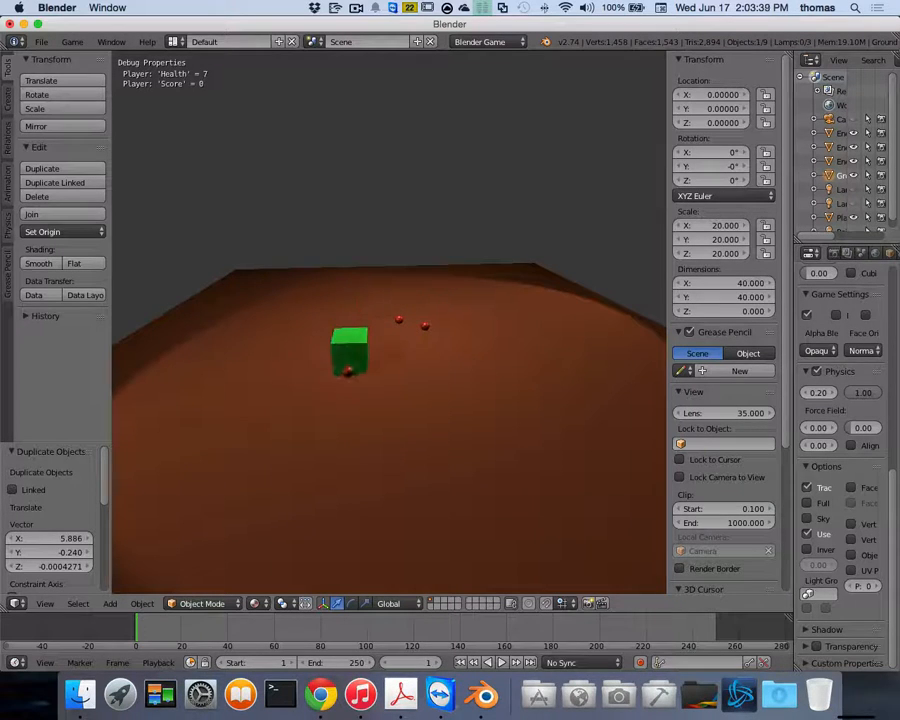
pyautogui.press('Up')
pyautogui.press('Right')
pyautogui.press('Right')
pyautogui.press('Down')
pyautogui.press('Left')
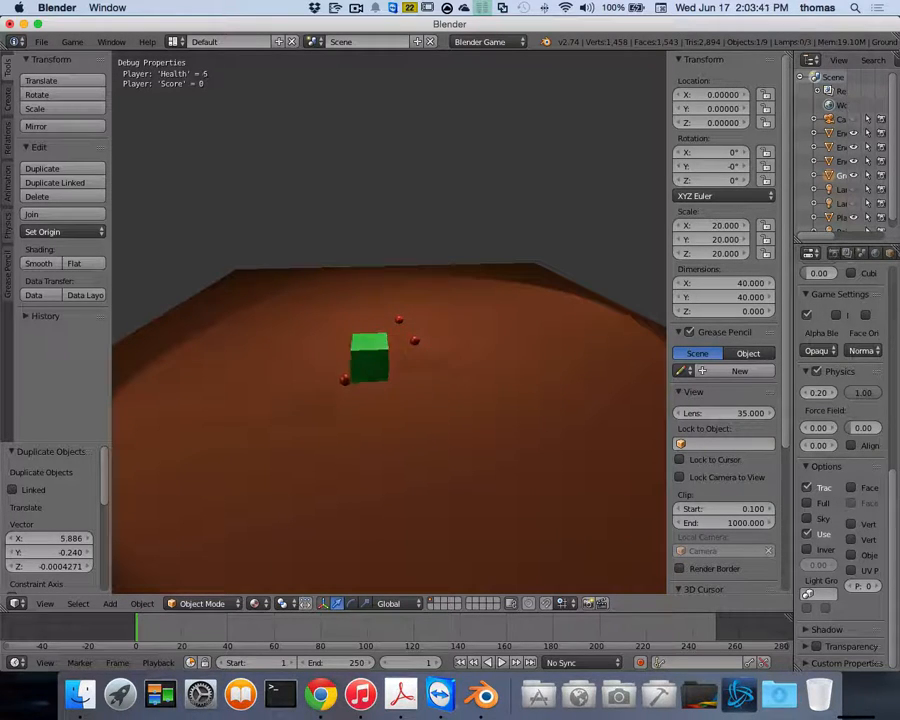
pyautogui.press('Right')
pyautogui.press('Up')
pyautogui.press('Left')
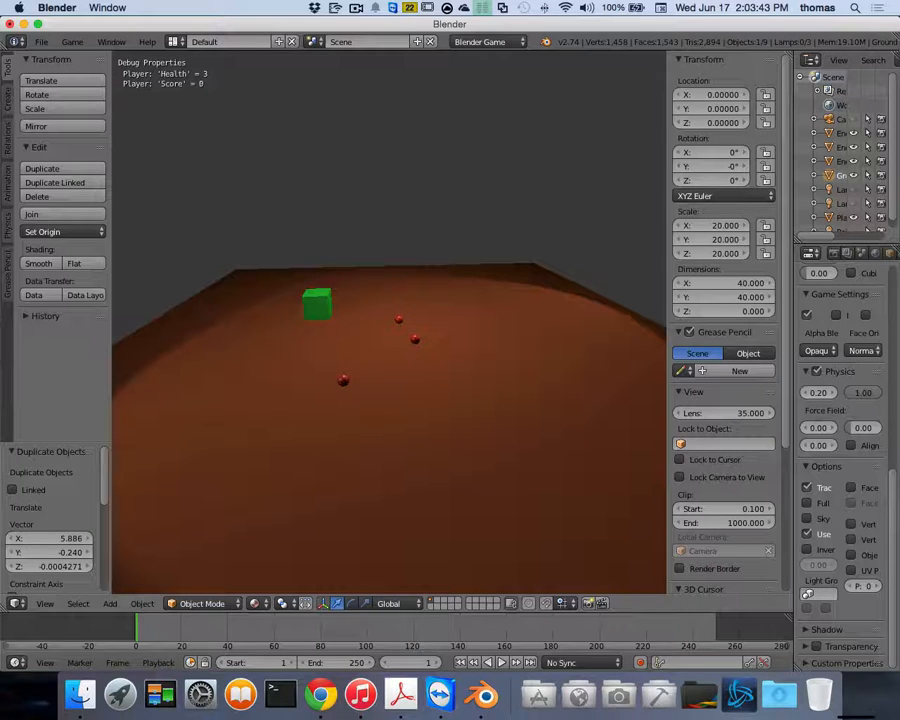
pyautogui.press('Right')
pyautogui.press('Escape')
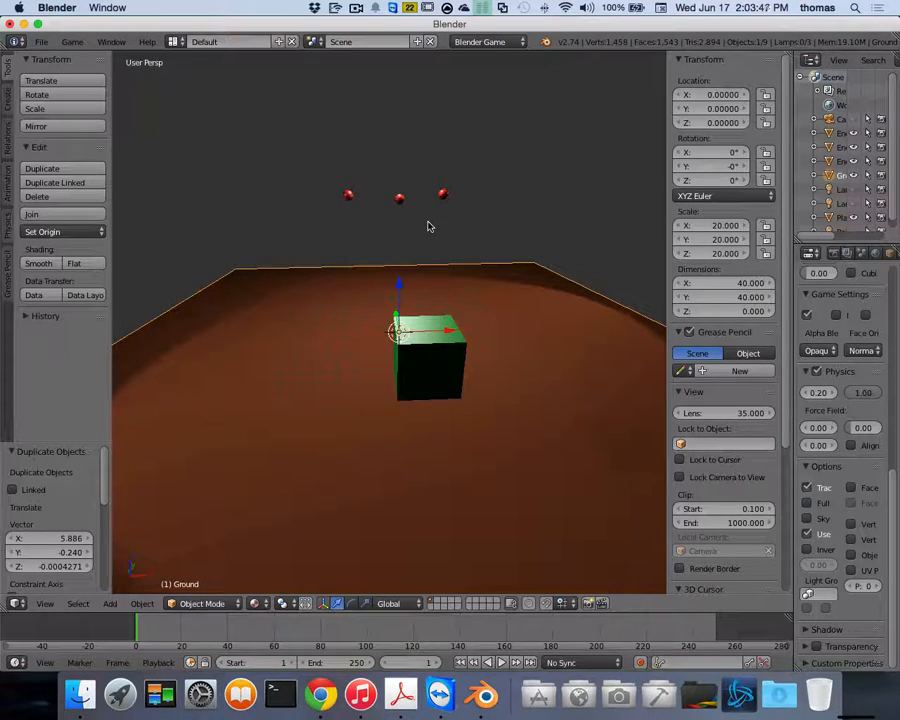
# Step: Undo the Ground levelling and the creation of both independent Enemy copies
pyautogui.hotkey('ctrl', 'z')
pyautogui.hotkey('ctrl', 'z')
pyautogui.hotkey('ctrl', 'z')
pyautogui.hotkey('ctrl', 'z')
pyautogui.hotkey('ctrl', 'z')
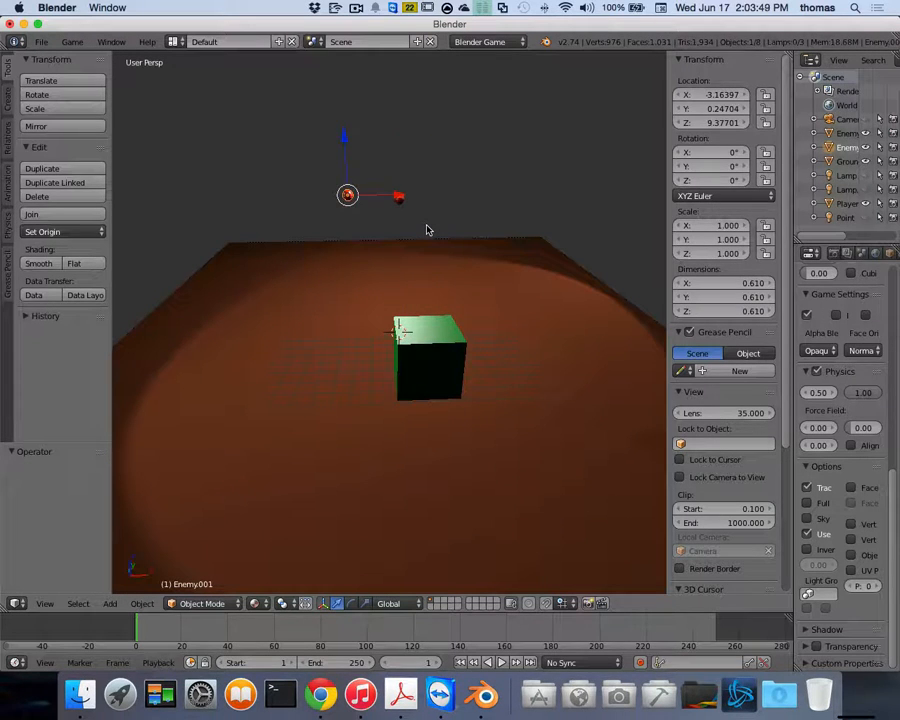
# Step: Set the Ground's X rotation to 0° so the plane lies flat
pyautogui.rightClick(482, 262)
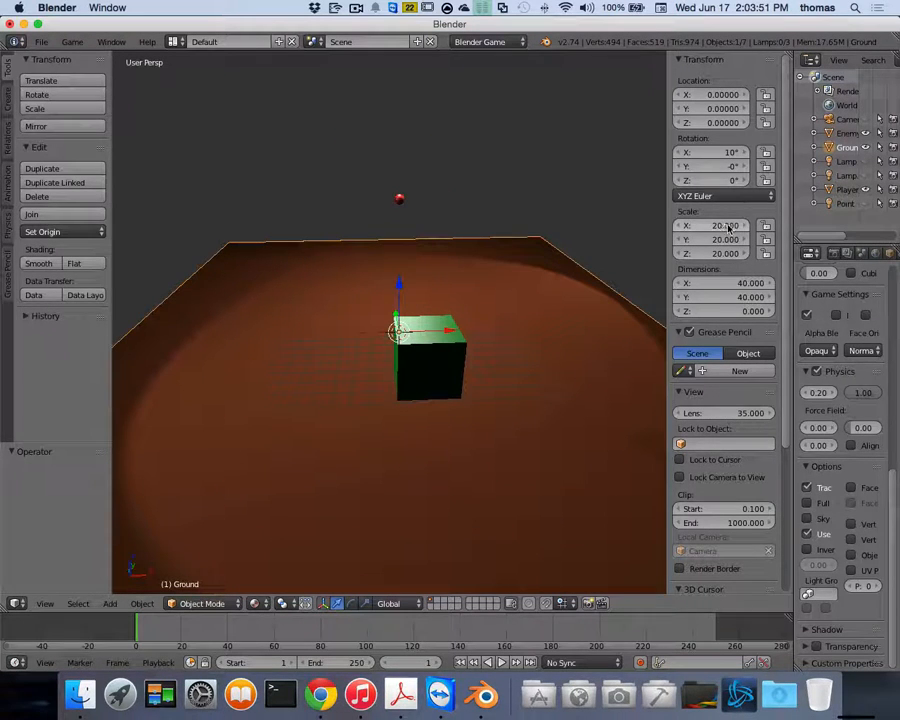
pyautogui.click(727, 151)
pyautogui.write('0')
pyautogui.press('Return')
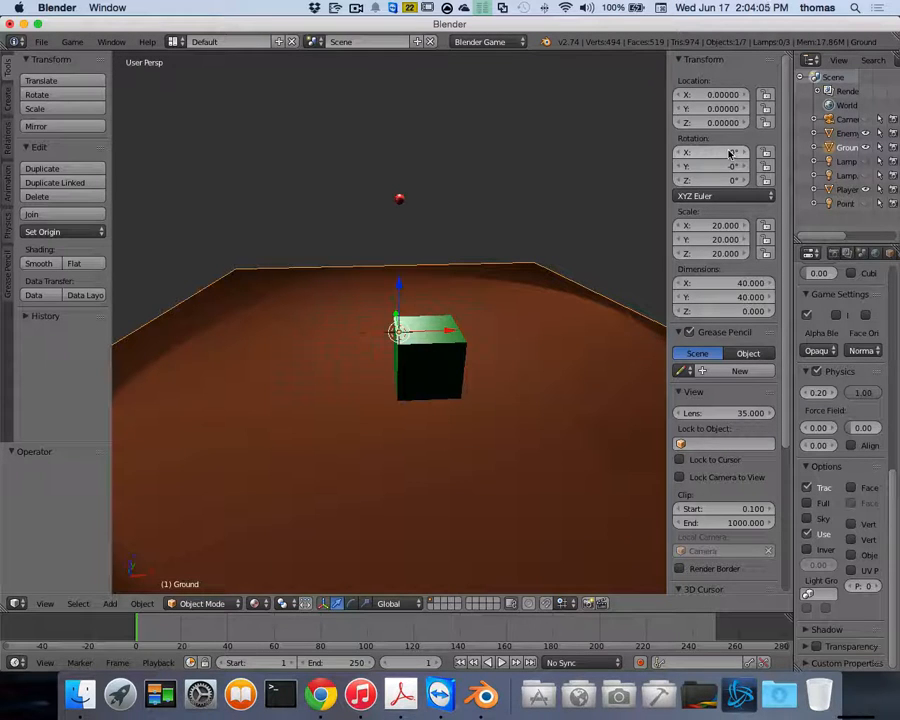
# Step: Create a linked duplicate of the Enemy sphere, moved about 5.53 units along the global X axis
pyautogui.rightClick(399, 200)
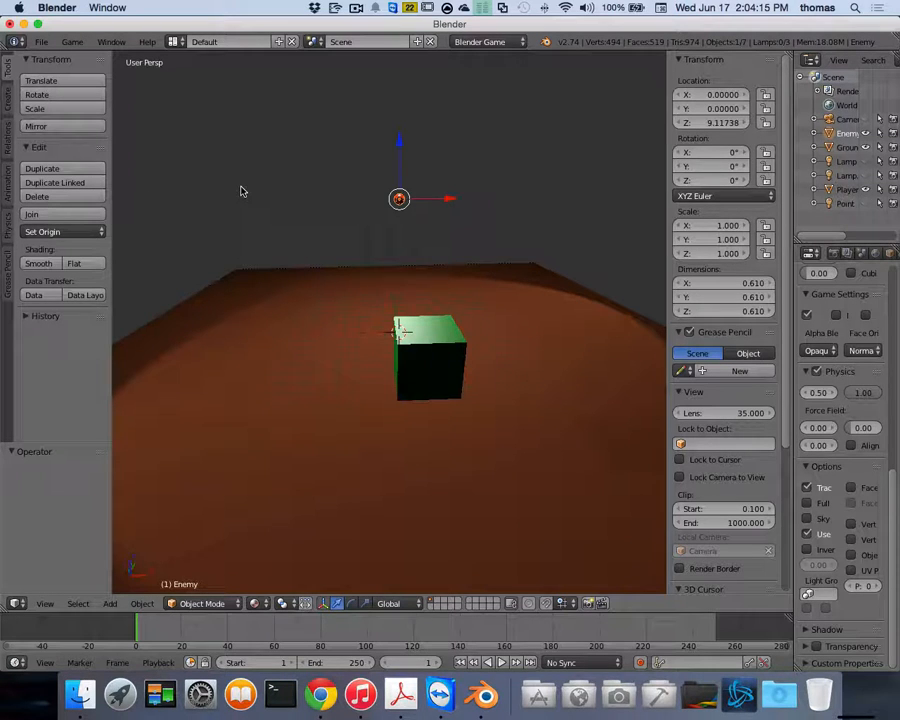
pyautogui.hotkey('alt', 'd')
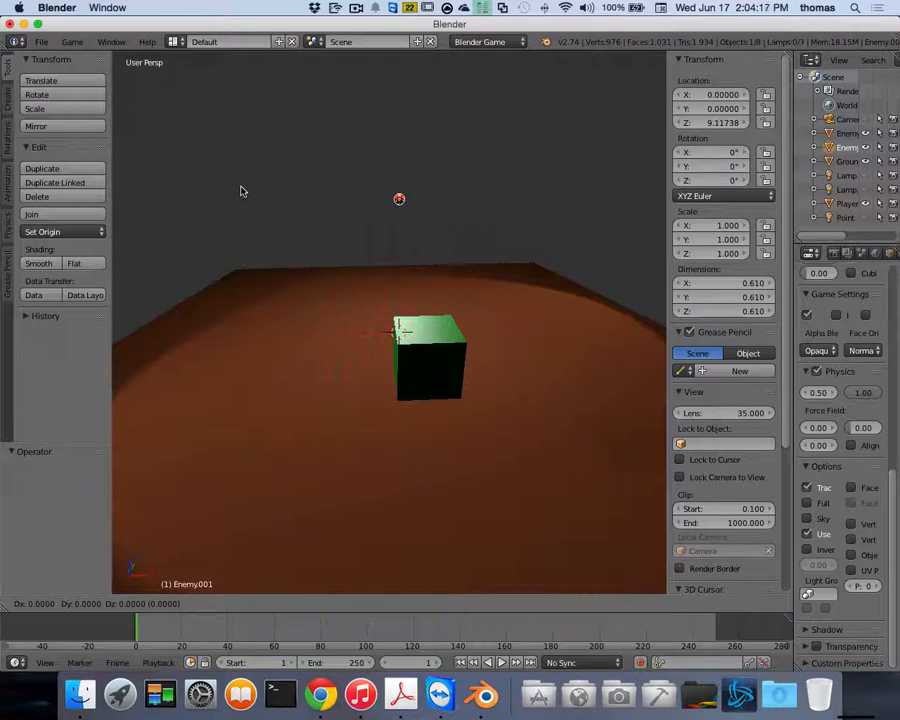
pyautogui.press('x')
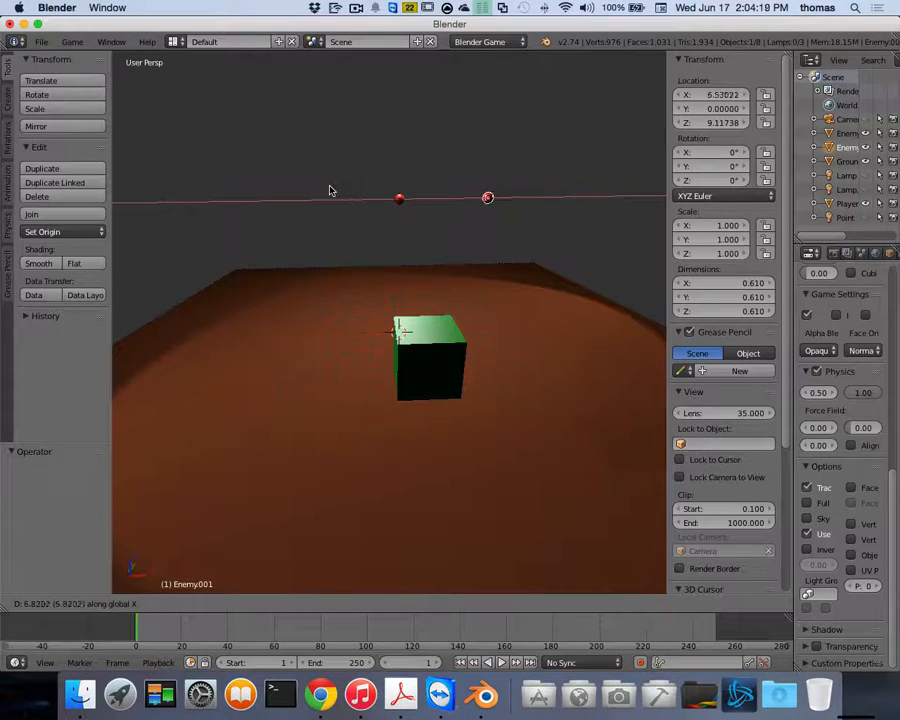
pyautogui.click(334, 196)
pyautogui.scroll(2, 495, 236)
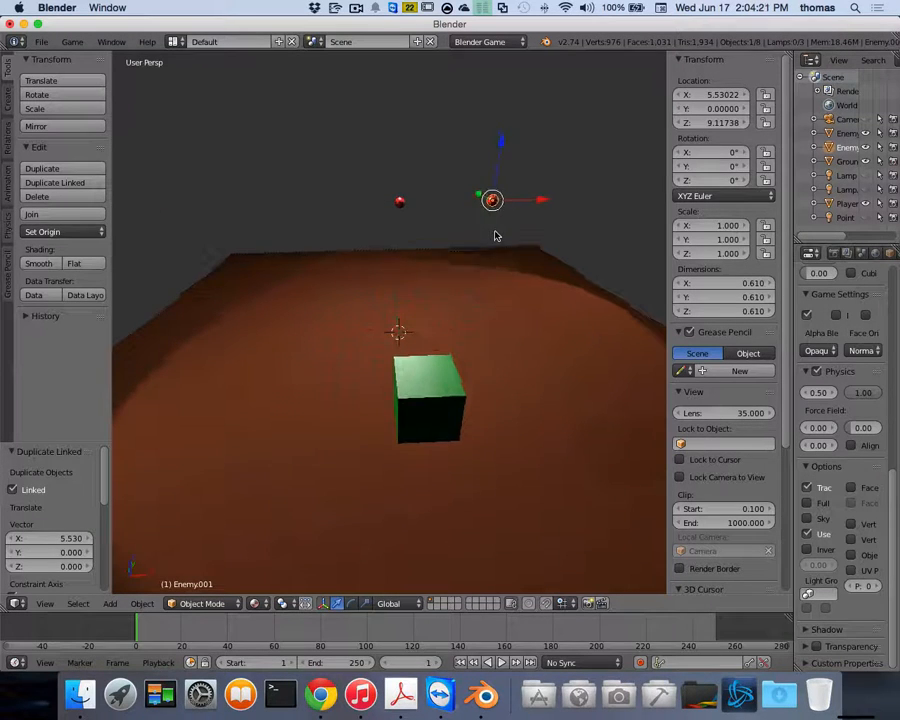
# Step: Scale the original Enemy's whole mesh in Edit Mode by about 4.99 and compare it with the linked copy
pyautogui.rightClick(399, 206)
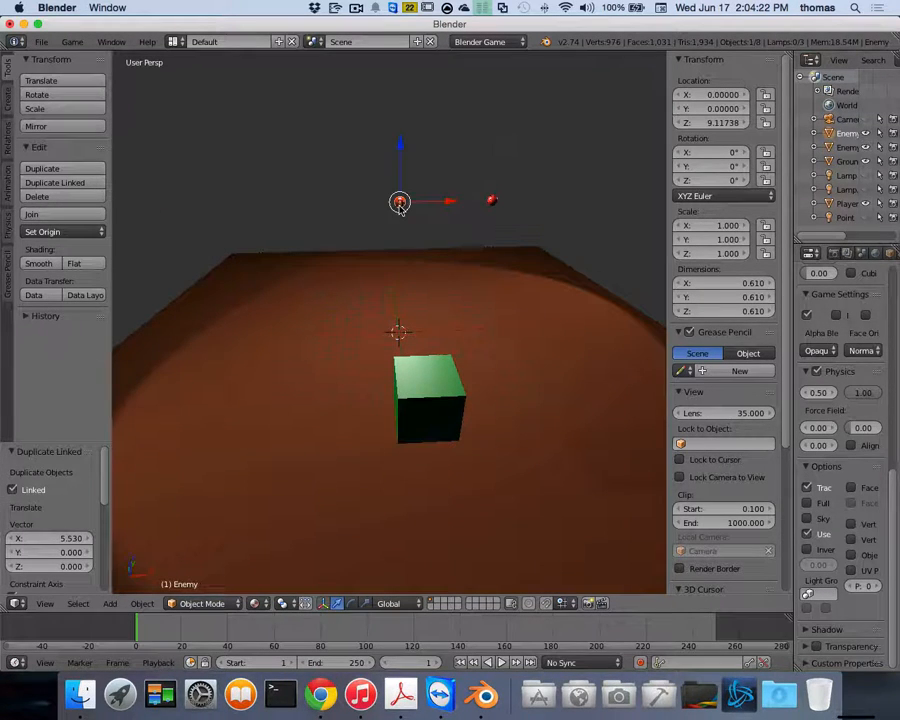
pyautogui.rightClick(489, 203)
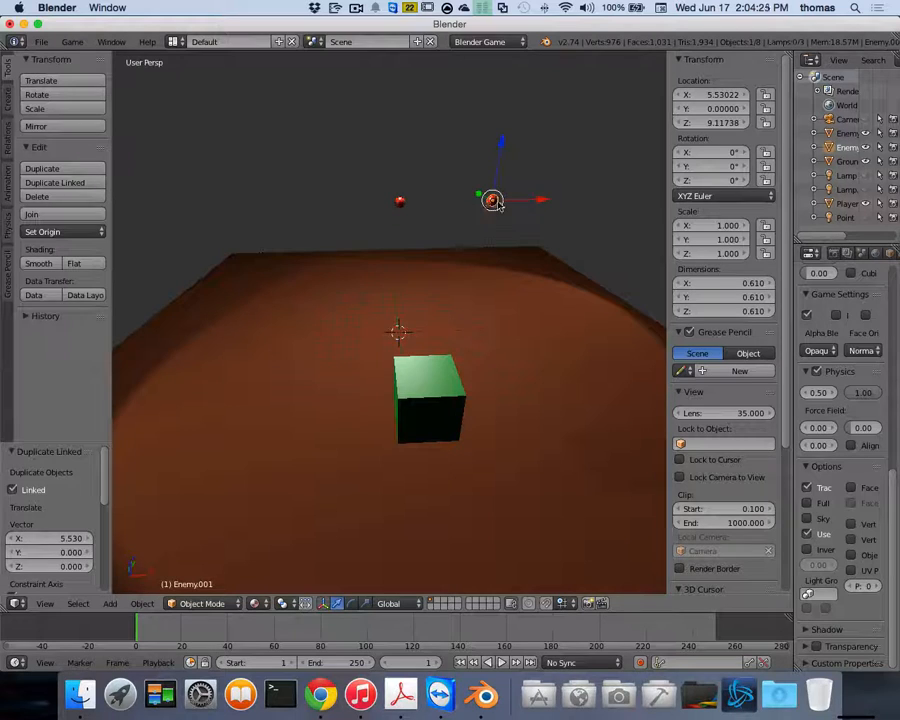
pyautogui.rightClick(399, 203)
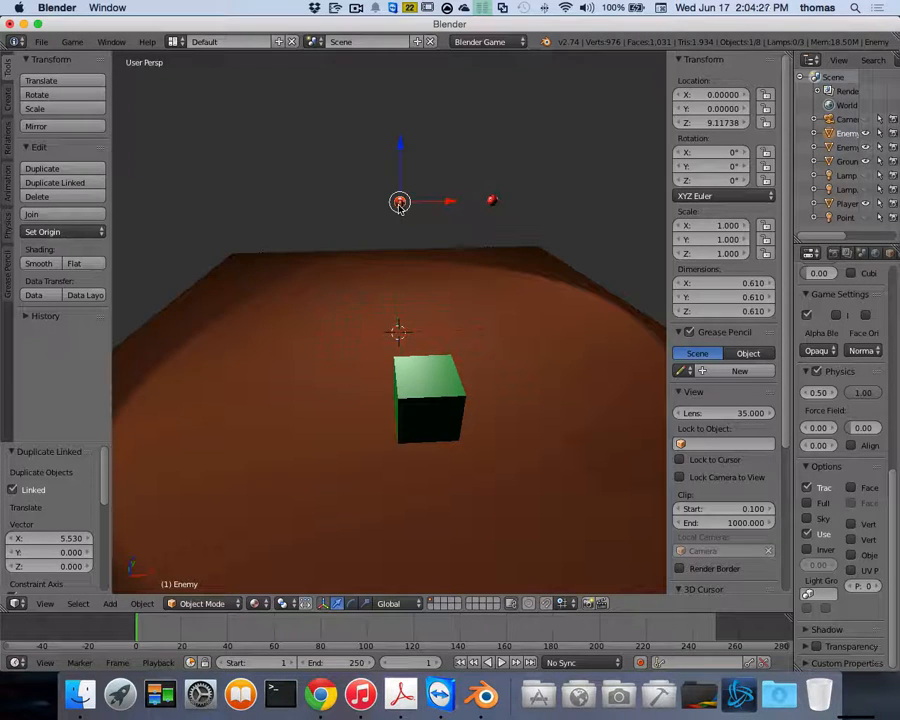
pyautogui.scroll(2, 398, 209)
pyautogui.scroll(2, 399, 209)
pyautogui.keyDown('shift'); pyautogui.scroll(5, 414, 183); pyautogui.keyUp('shift')
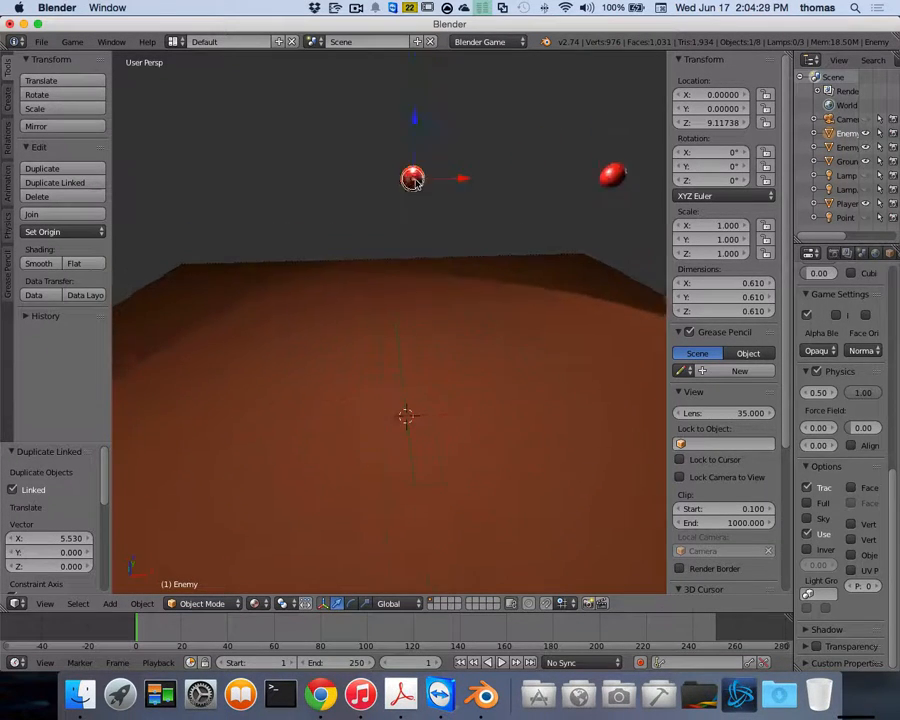
pyautogui.moveTo(441, 250); pyautogui.dragTo(476, 249, button='middle')
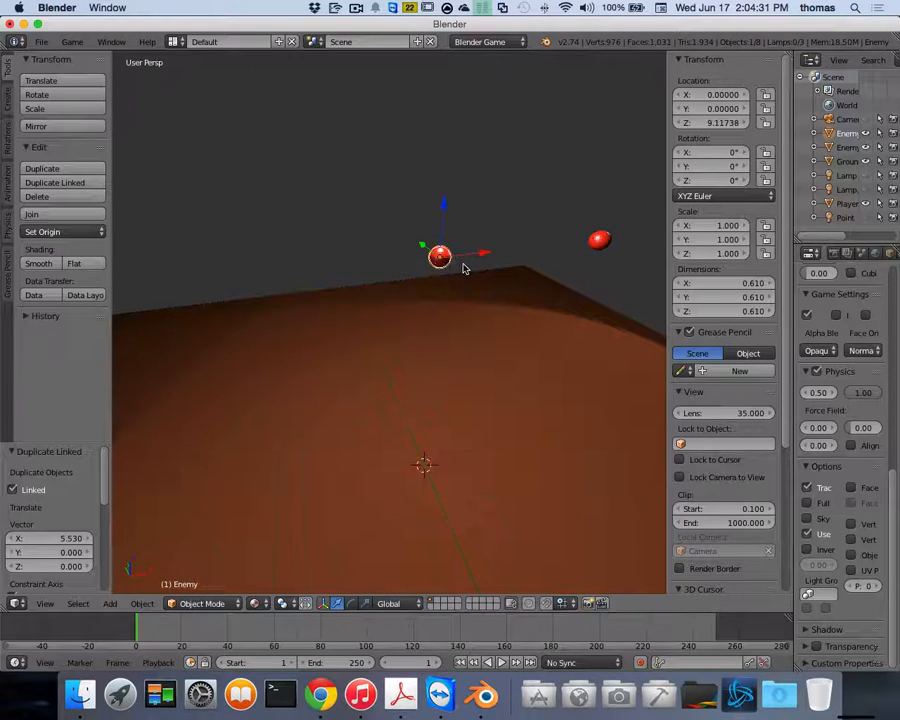
pyautogui.press('Tab')
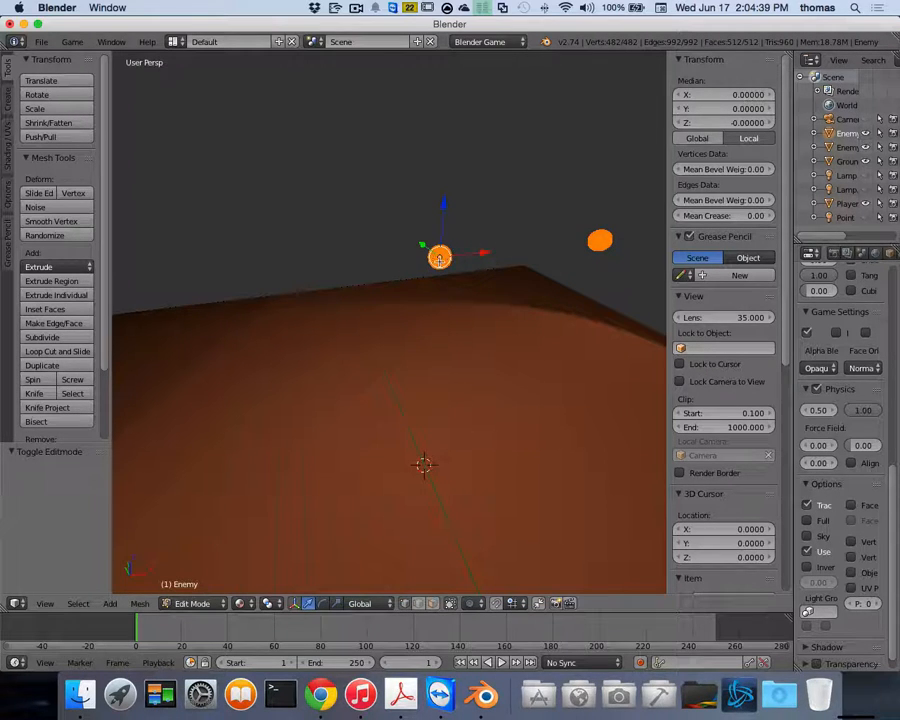
pyautogui.press('s')
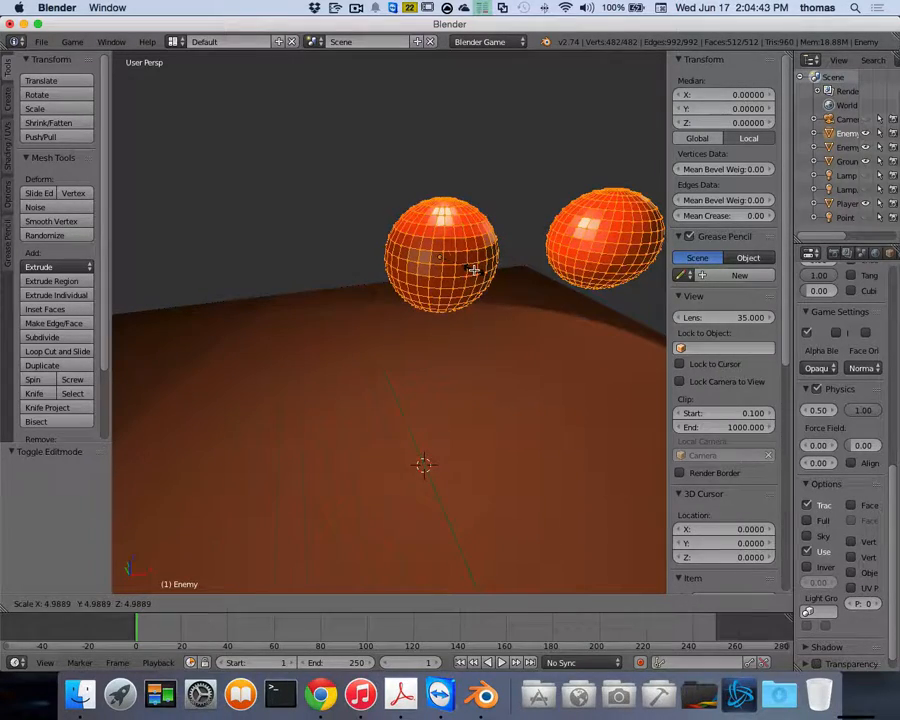
pyautogui.click(477, 270)
pyautogui.hscroll(-5, 519, 272)
pyautogui.hscroll(8, 519, 272)
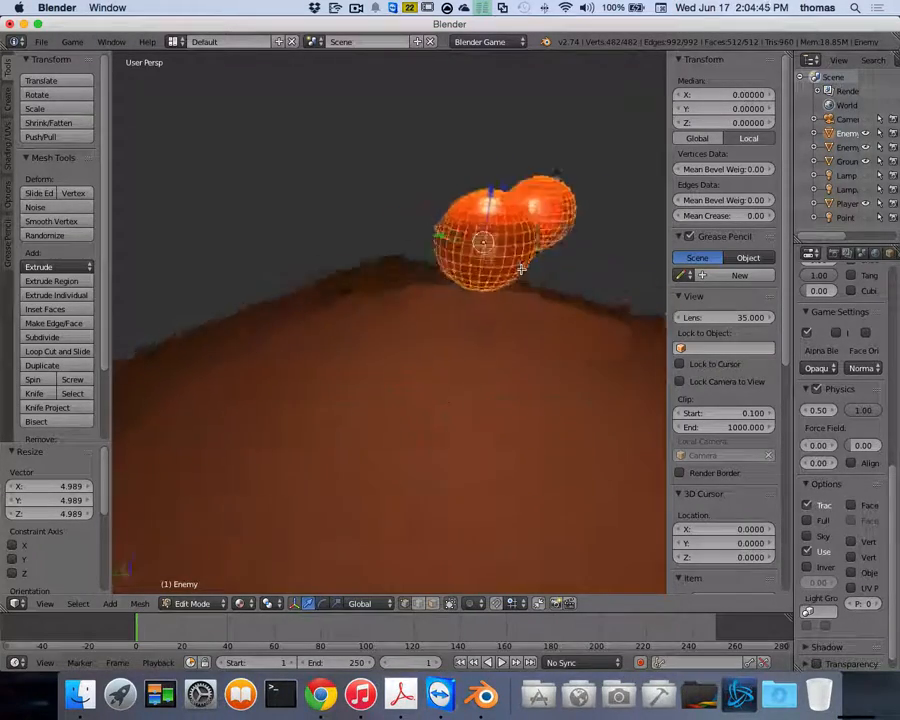
pyautogui.hscroll(-4, 518, 268)
pyautogui.hscroll(-2, 518, 268)
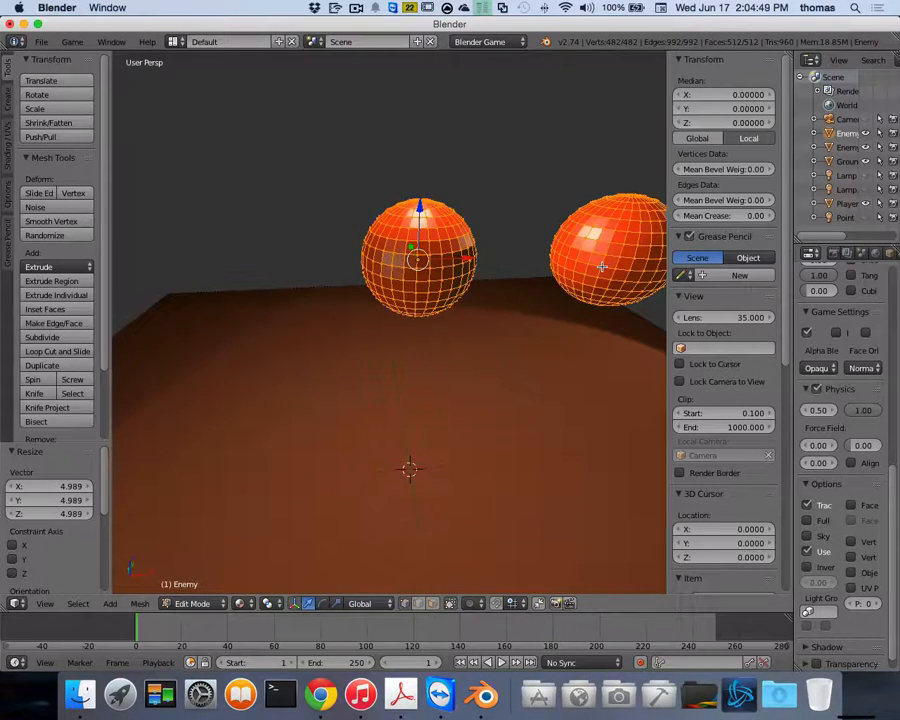
# Step: Leave Edit Mode on the Enemy sphere and return to Object Mode
pyautogui.press('Tab')
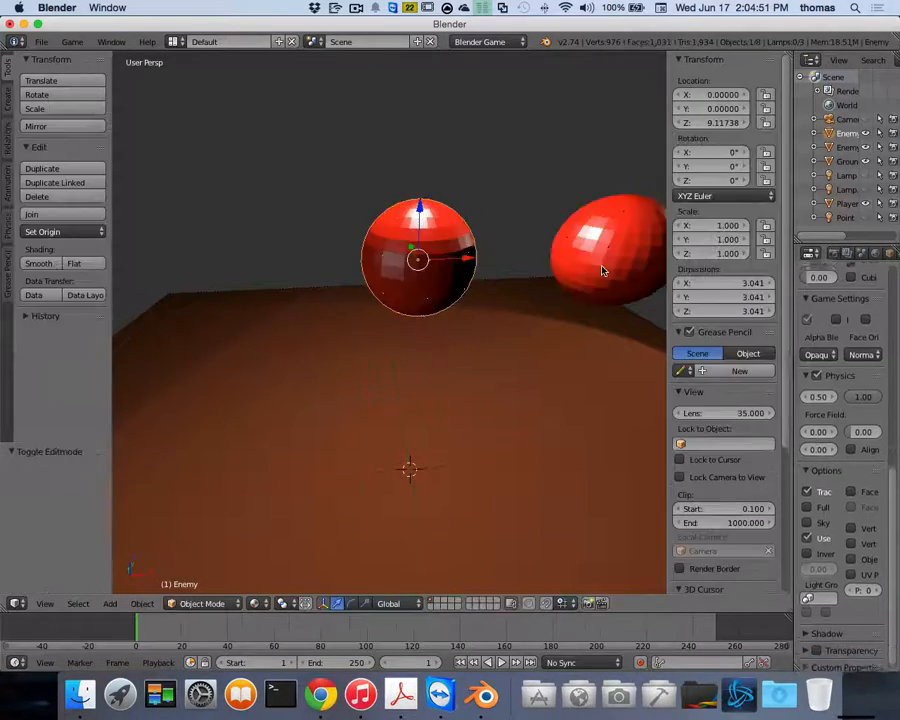
pyautogui.scroll(3, 562, 290)
pyautogui.scroll(2, 559, 291)
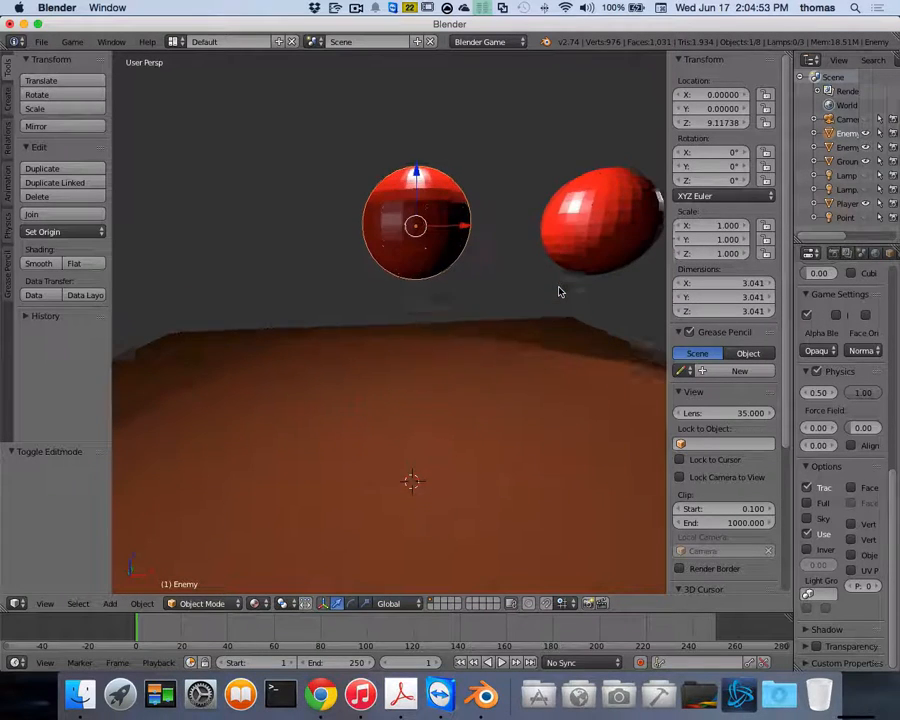
pyautogui.scroll(-2, 559, 291)
pyautogui.scroll(-3, 560, 292)
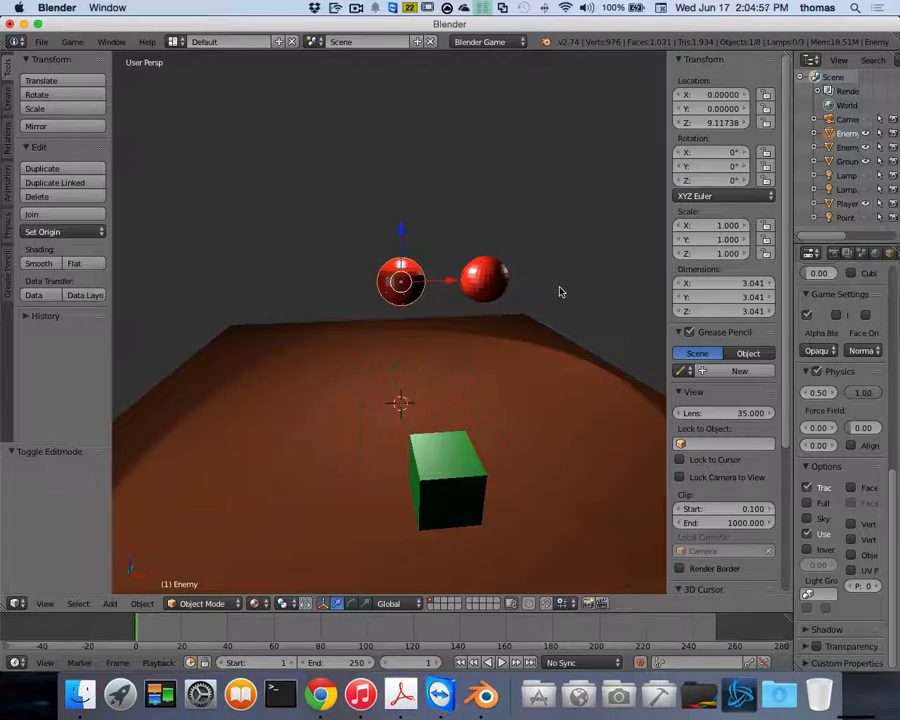
# Step: Run the game and steer the Player cube into both Enemy spheres to test their collisions and the Health loss
pyautogui.press('p')
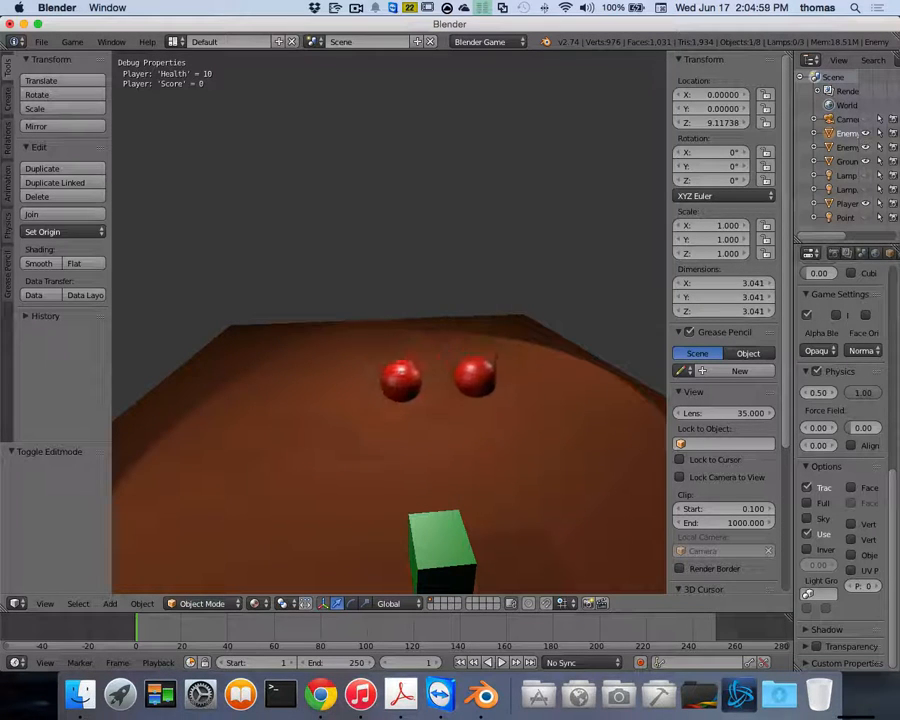
pyautogui.press('Up')
pyautogui.press('Left')
pyautogui.press('Up')
pyautogui.press('Right')
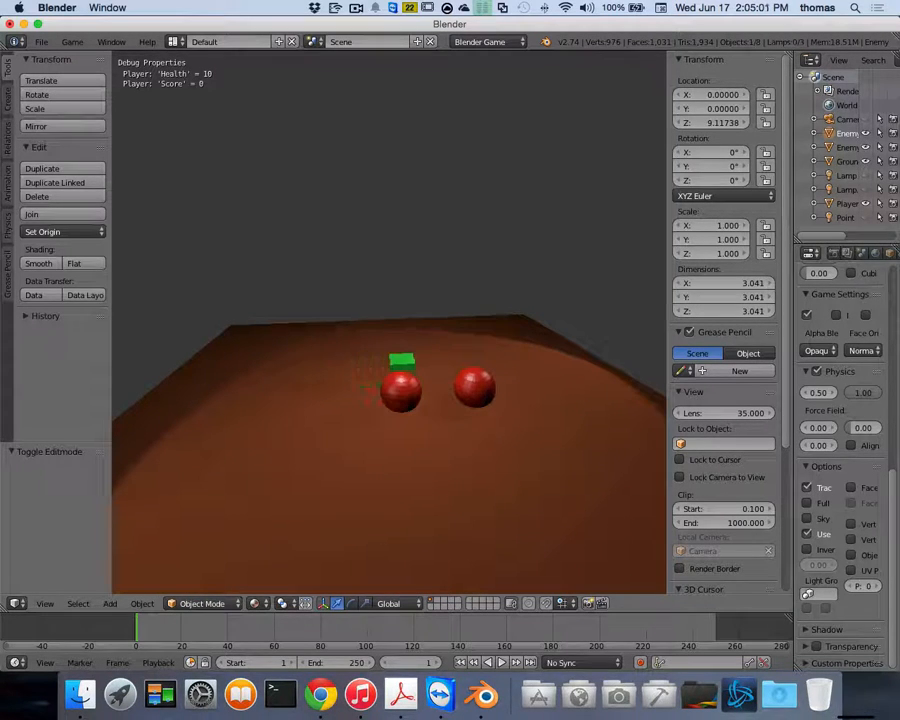
pyautogui.press('Left')
pyautogui.press('Down')
pyautogui.press('Right')
pyautogui.press('Up')
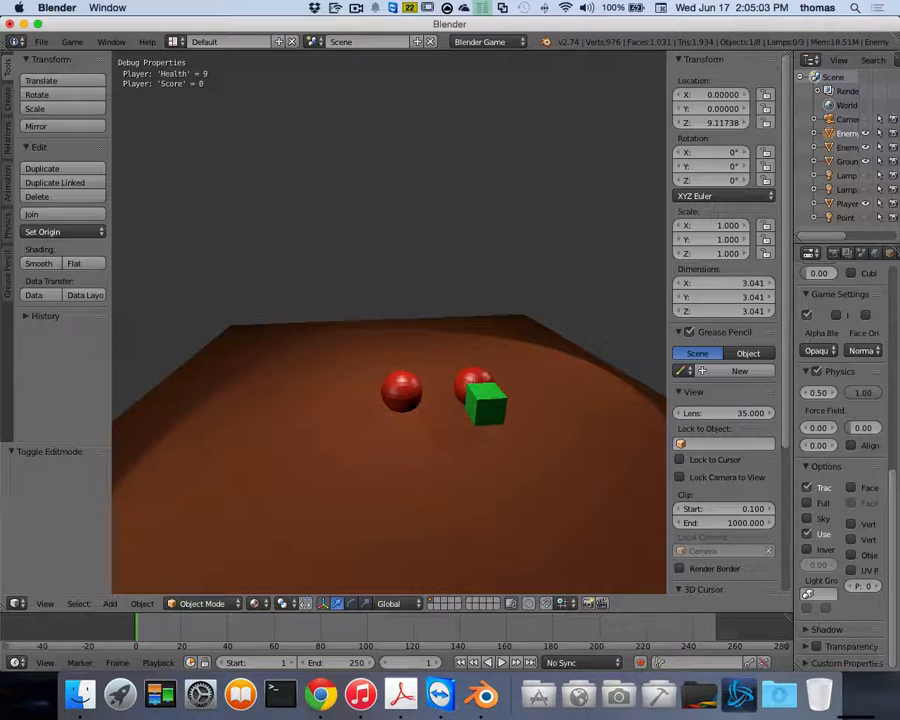
pyautogui.press('Left')
pyautogui.press('Up')
pyautogui.press('Left')
pyautogui.press('Down')
pyautogui.press('Right')
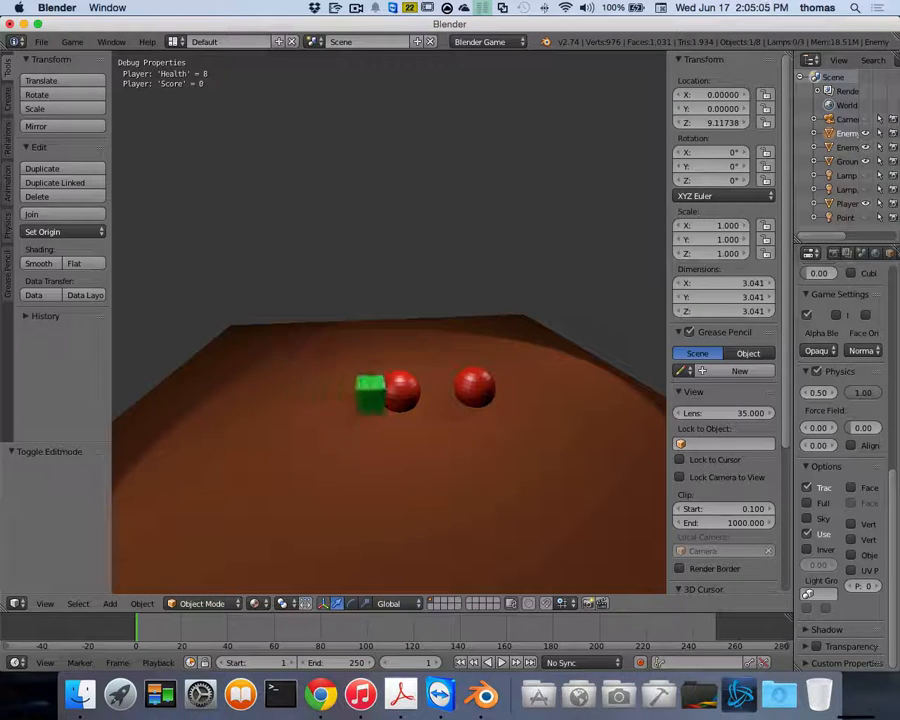
pyautogui.press('Up')
pyautogui.press('Down')
pyautogui.press('Right')
pyautogui.press('Up')
pyautogui.press('Left')
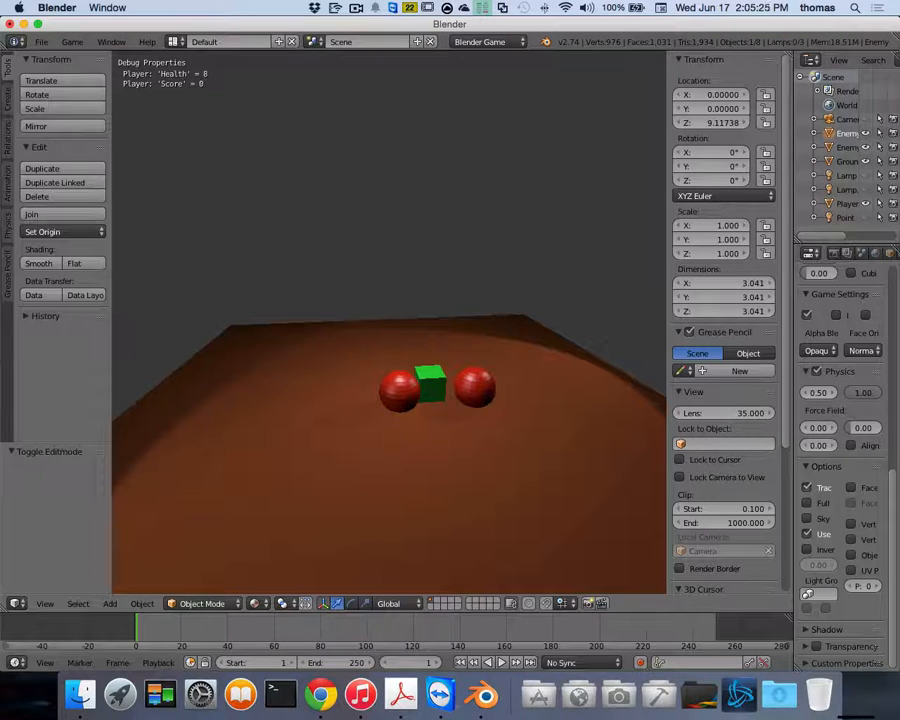
pyautogui.press('Escape')
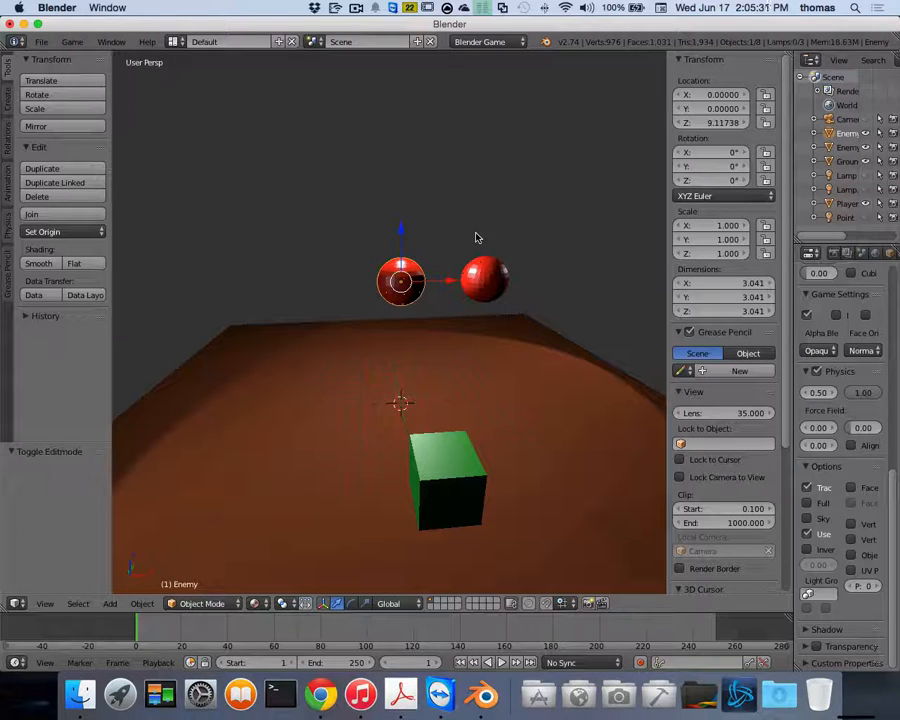
# Step: Switch to the Game View layout and inspect the game properties and logic of the Player and both Enemy spheres
pyautogui.click(175, 43)
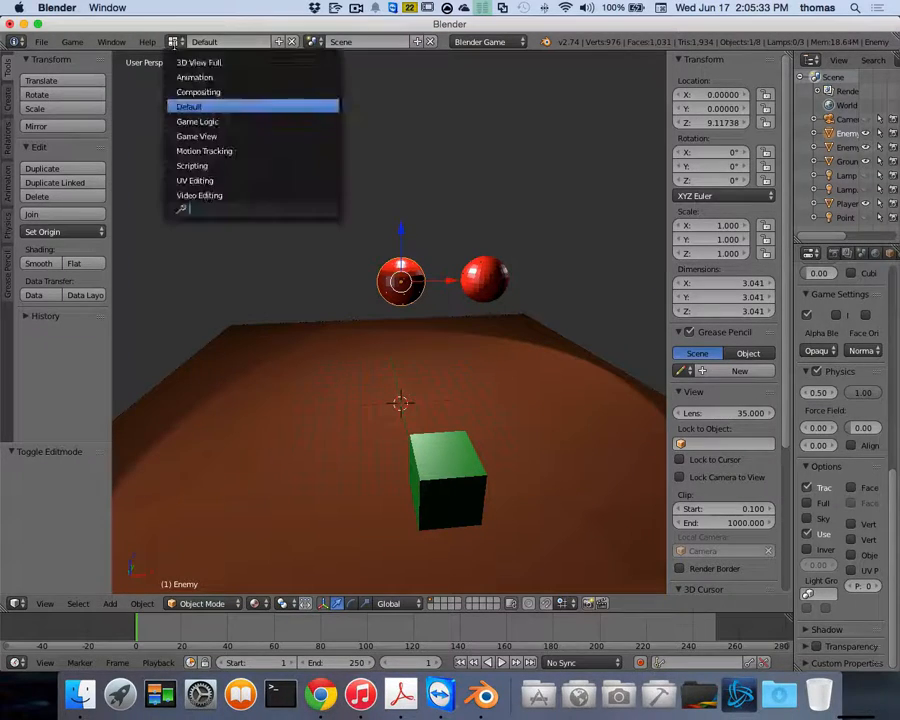
pyautogui.click(211, 126)
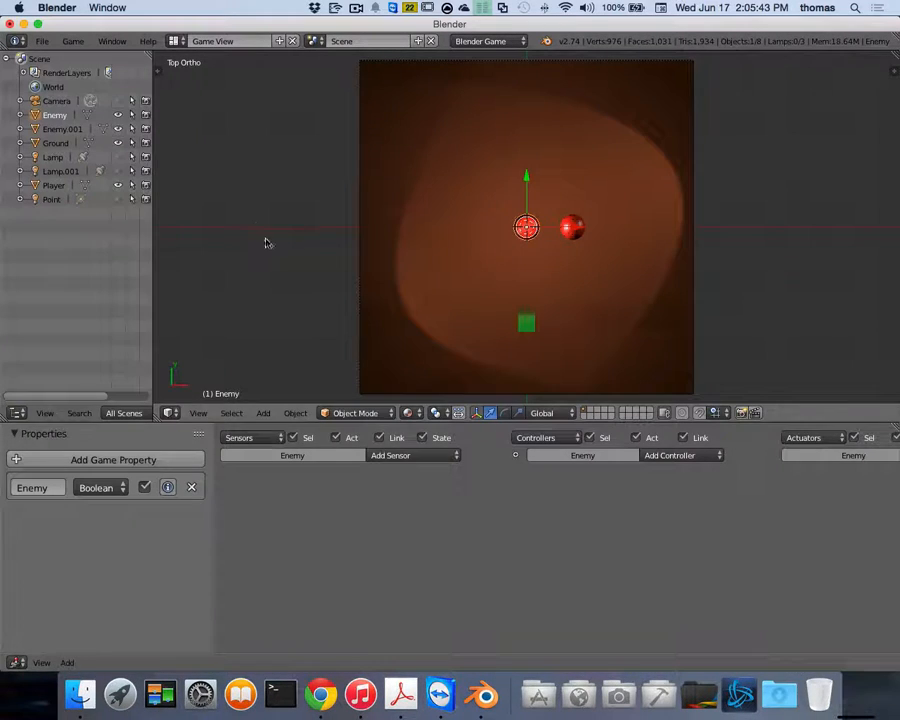
pyautogui.rightClick(526, 322)
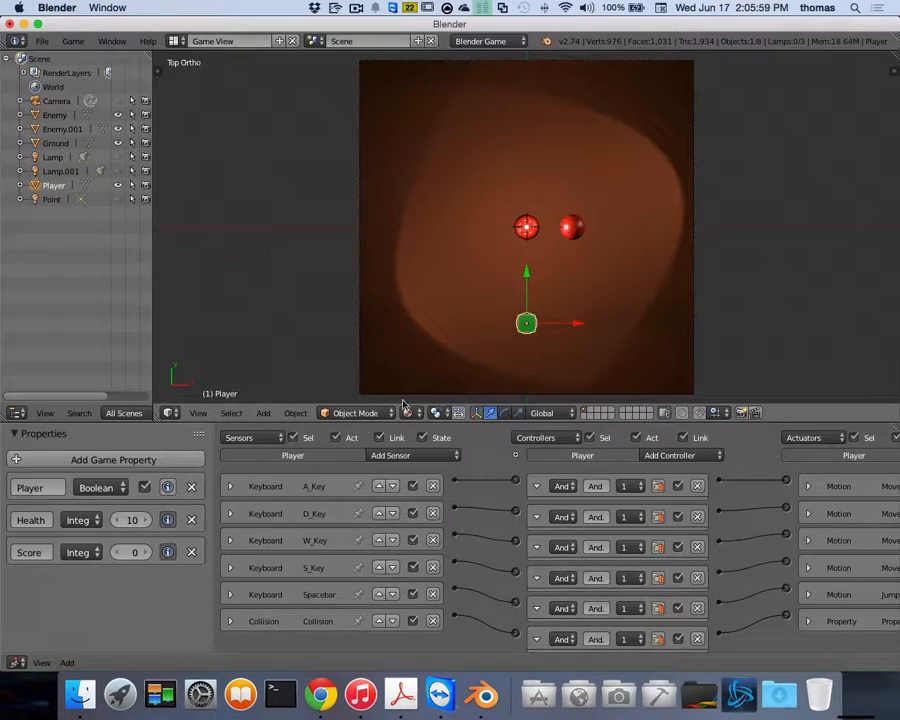
pyautogui.rightClick(573, 233)
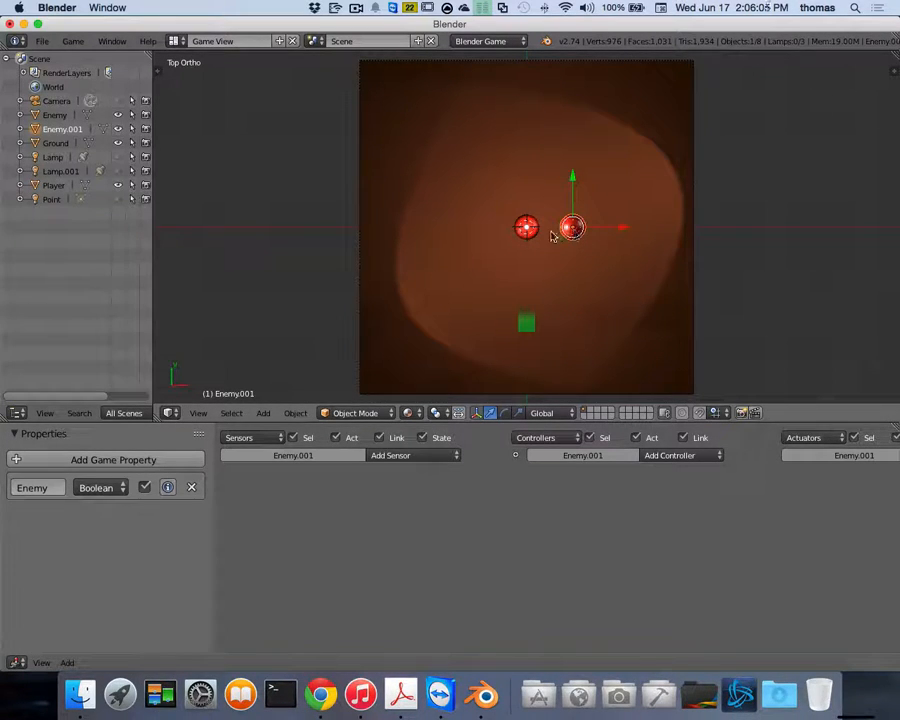
pyautogui.rightClick(516, 238)
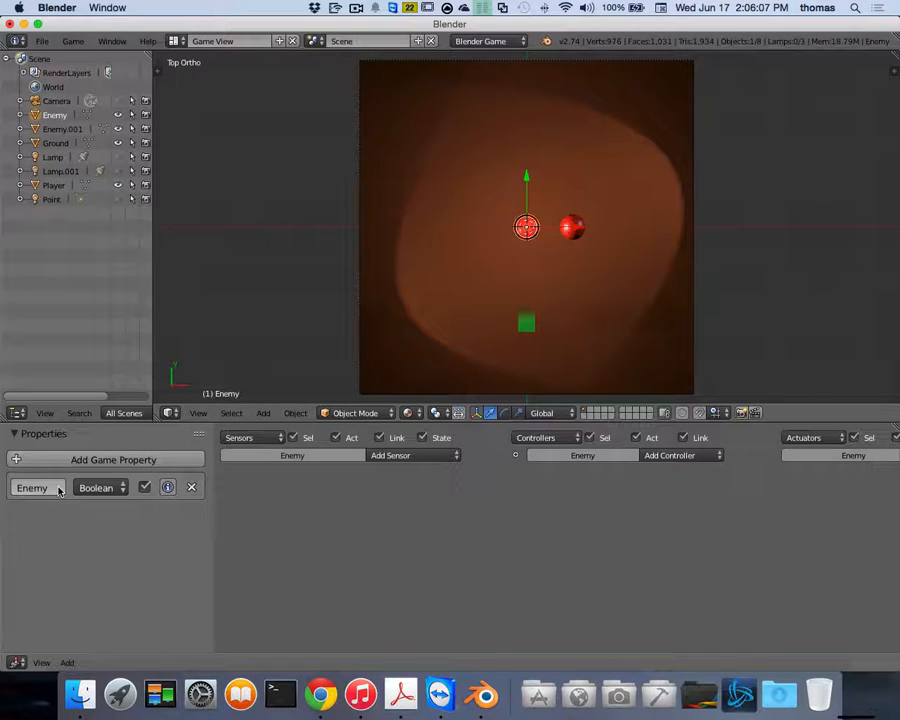
pyautogui.rightClick(568, 232)
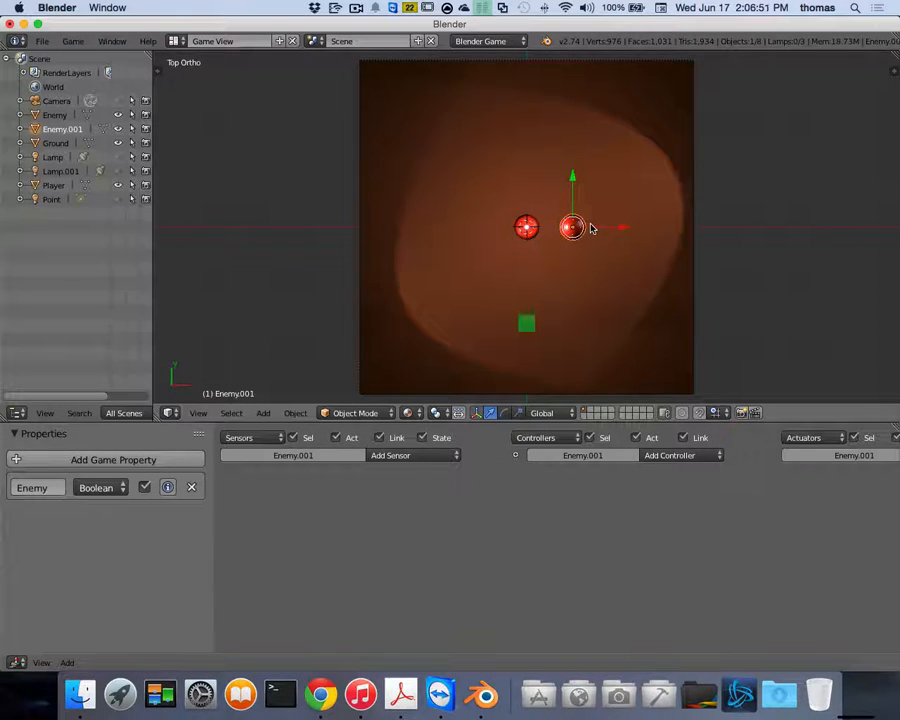
pyautogui.rightClick(523, 331)
pyautogui.scroll(-5, 440, 302)
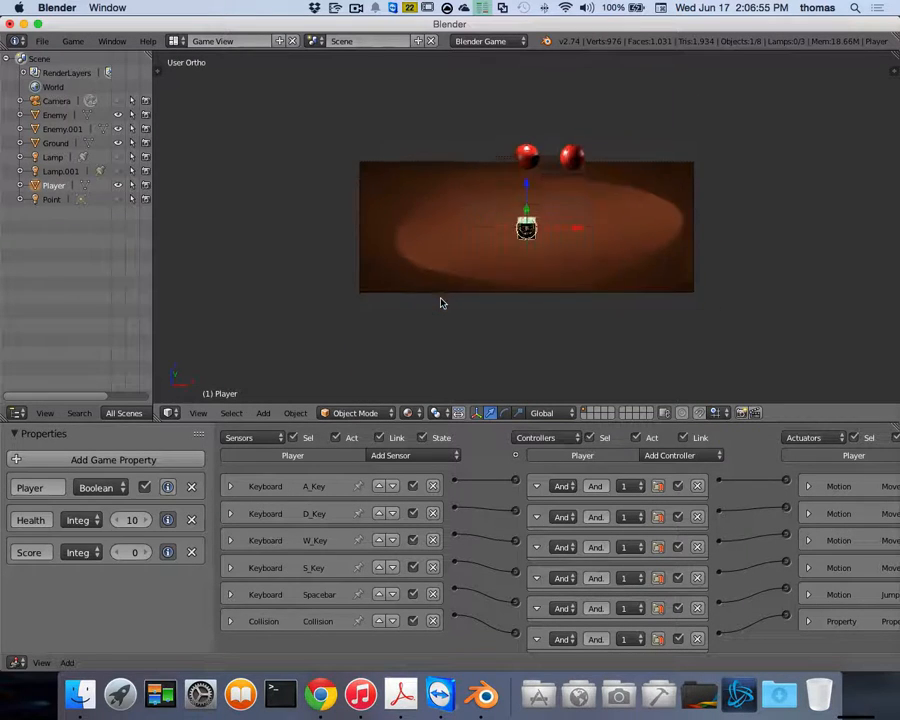
pyautogui.scroll(5, 459, 299)
pyautogui.hscroll(-5, 526, 303)
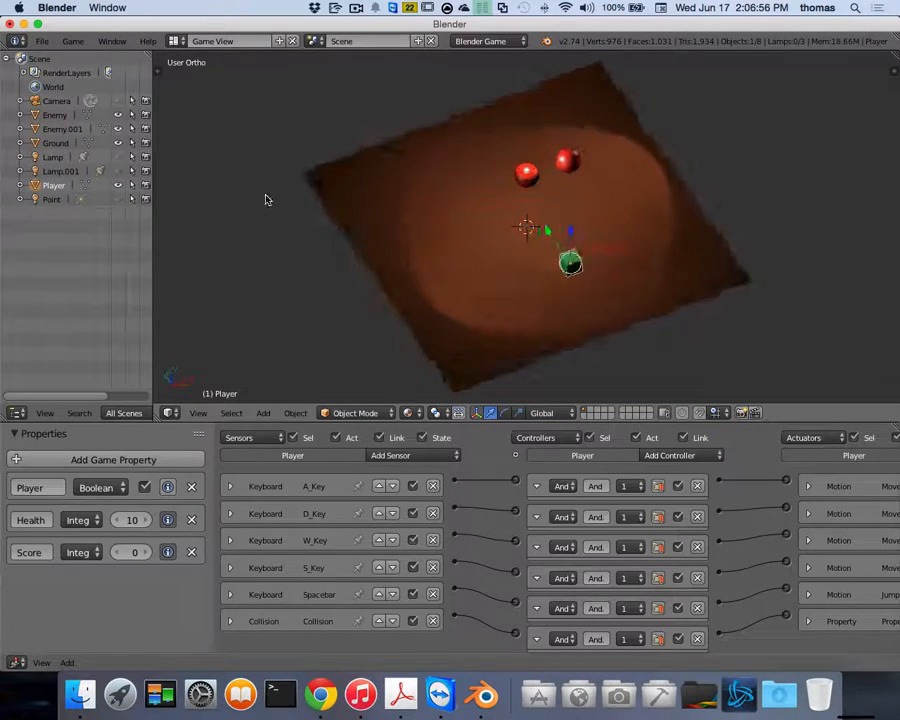
pyautogui.click(175, 41)
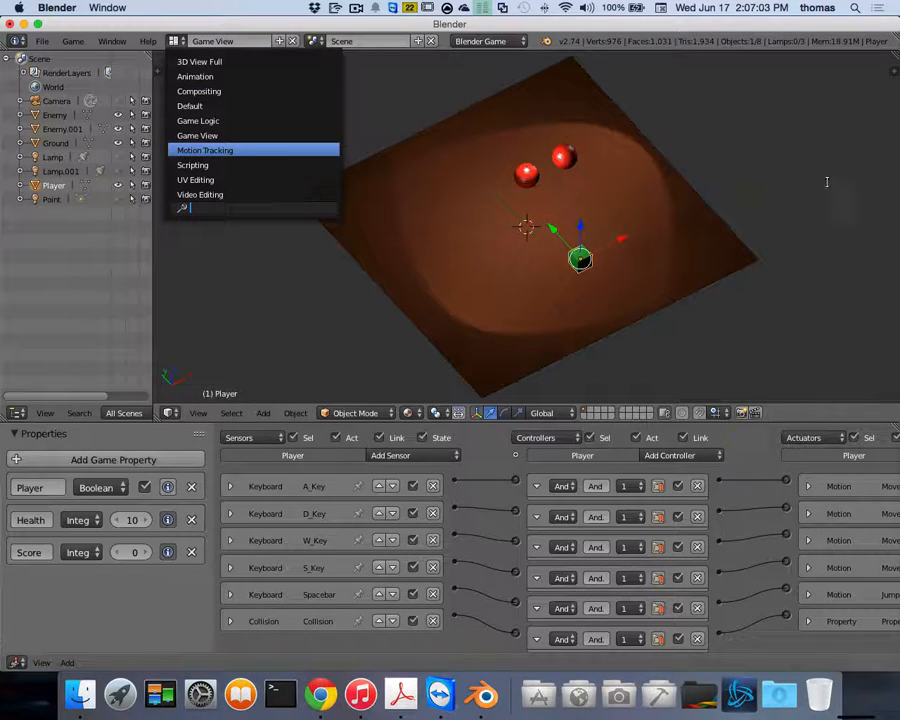
pyautogui.click(724, 148)
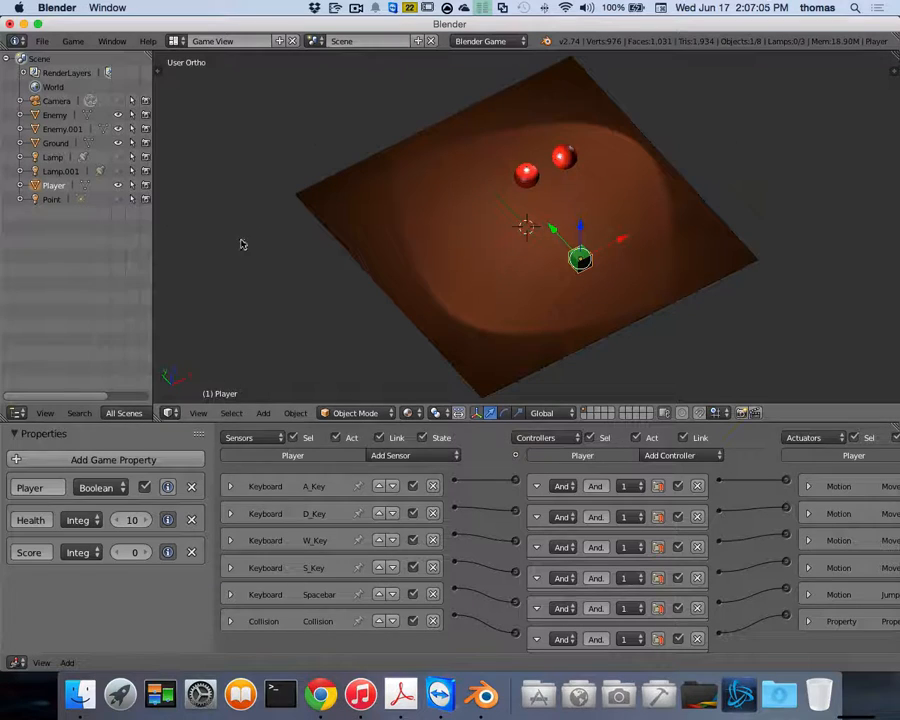